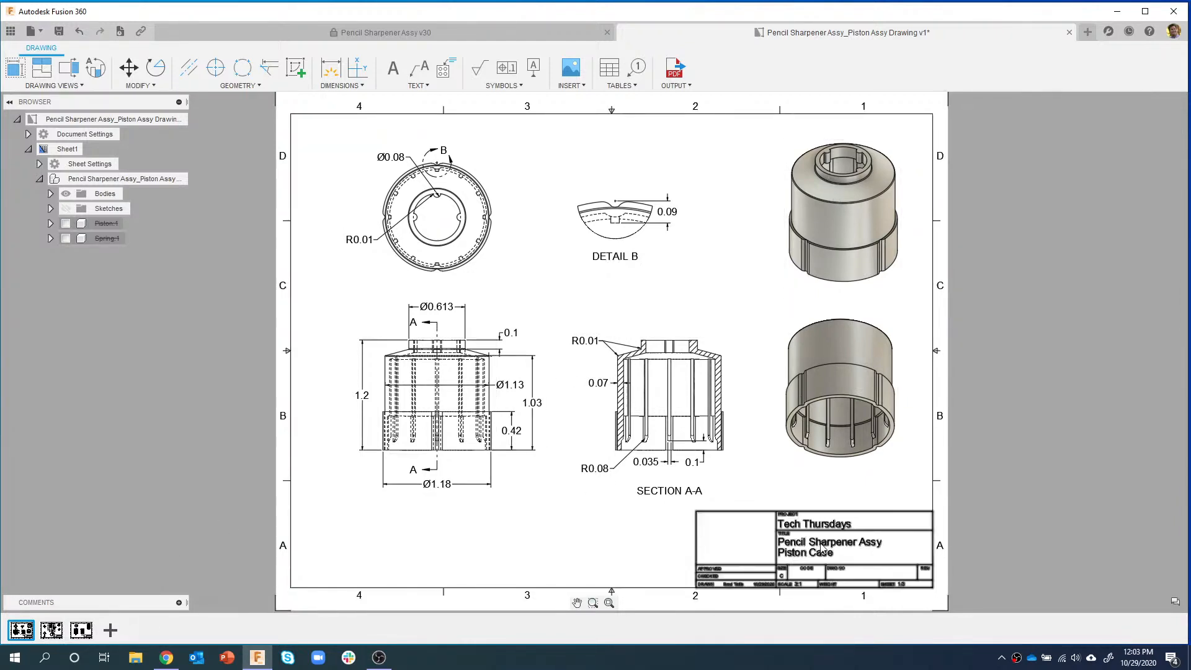
# - Review the Piston and Spring sheets of the piston assembly drawing, and return to the Pencil Sharpener Assy design
pyautogui.click(54, 633)
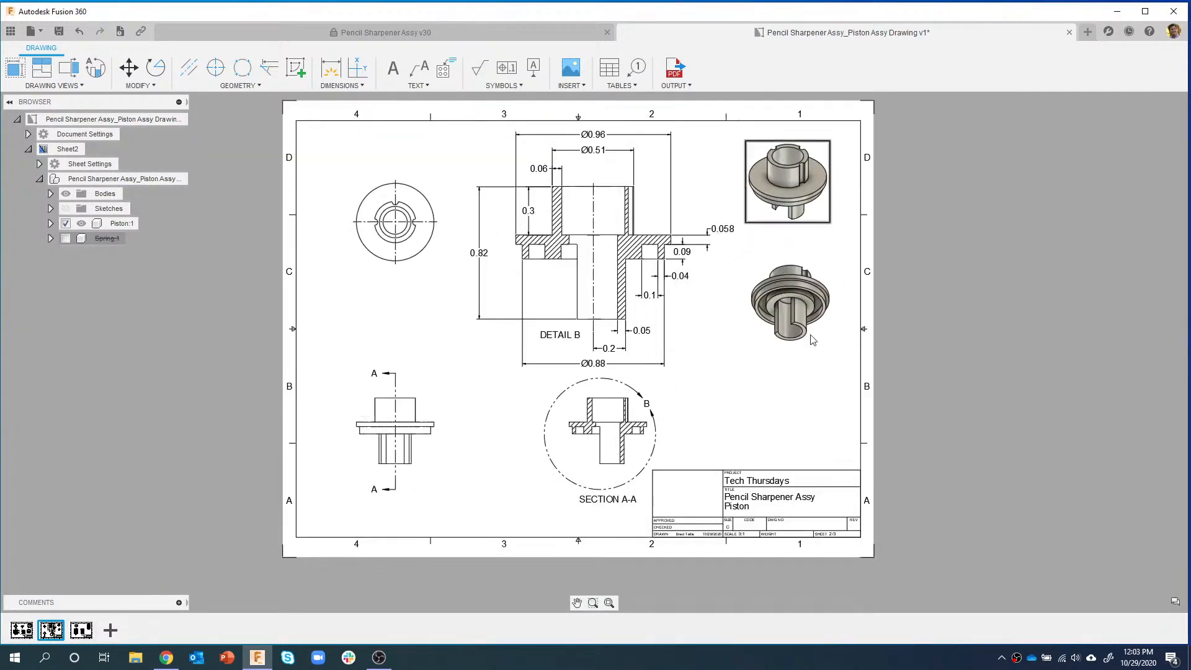
pyautogui.click(82, 630)
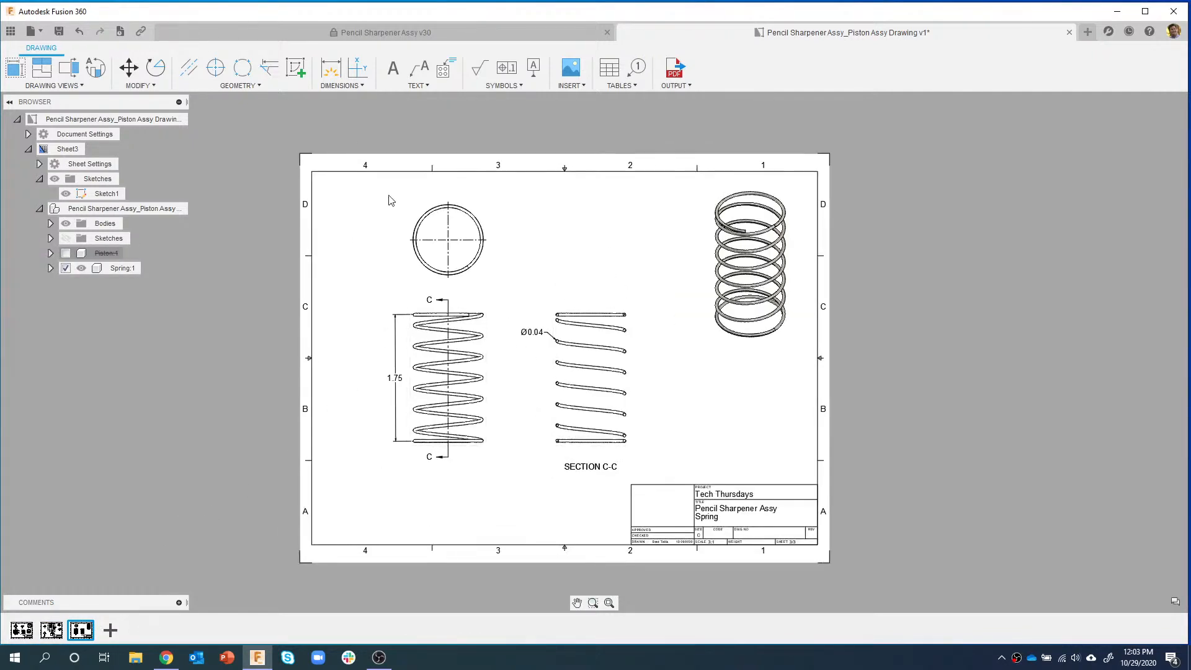
pyautogui.click(395, 34)
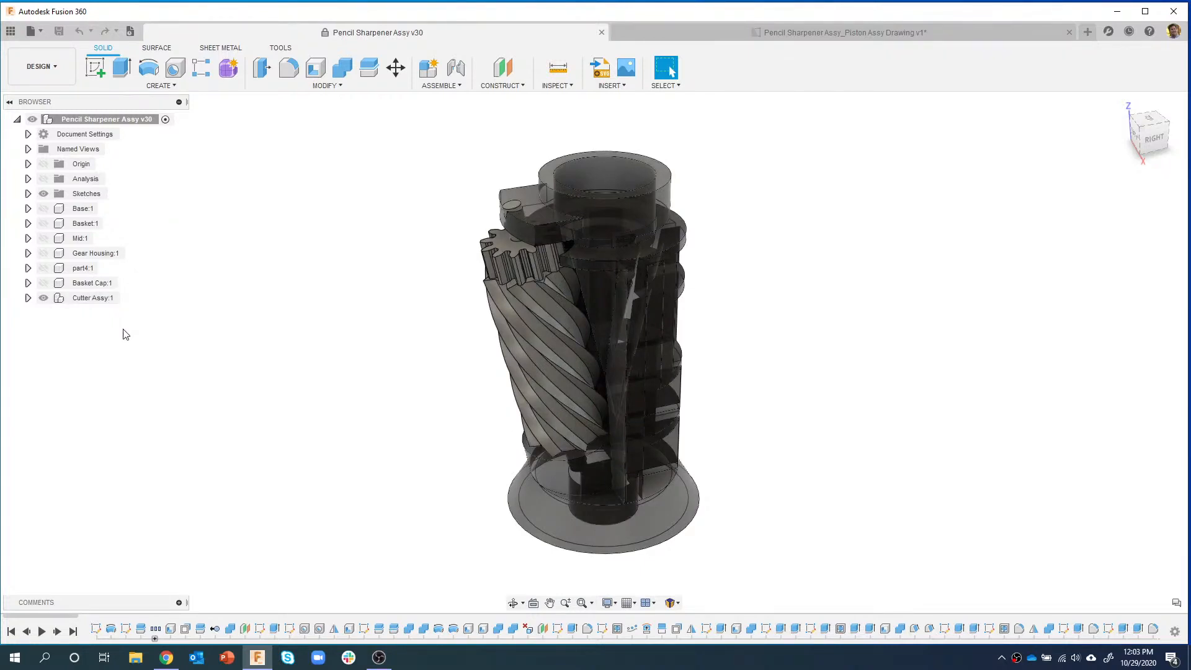
# - Create an active internal component named Piston Assy under the top-level Pencil Sharpener Assy
pyautogui.rightClick(105, 119)
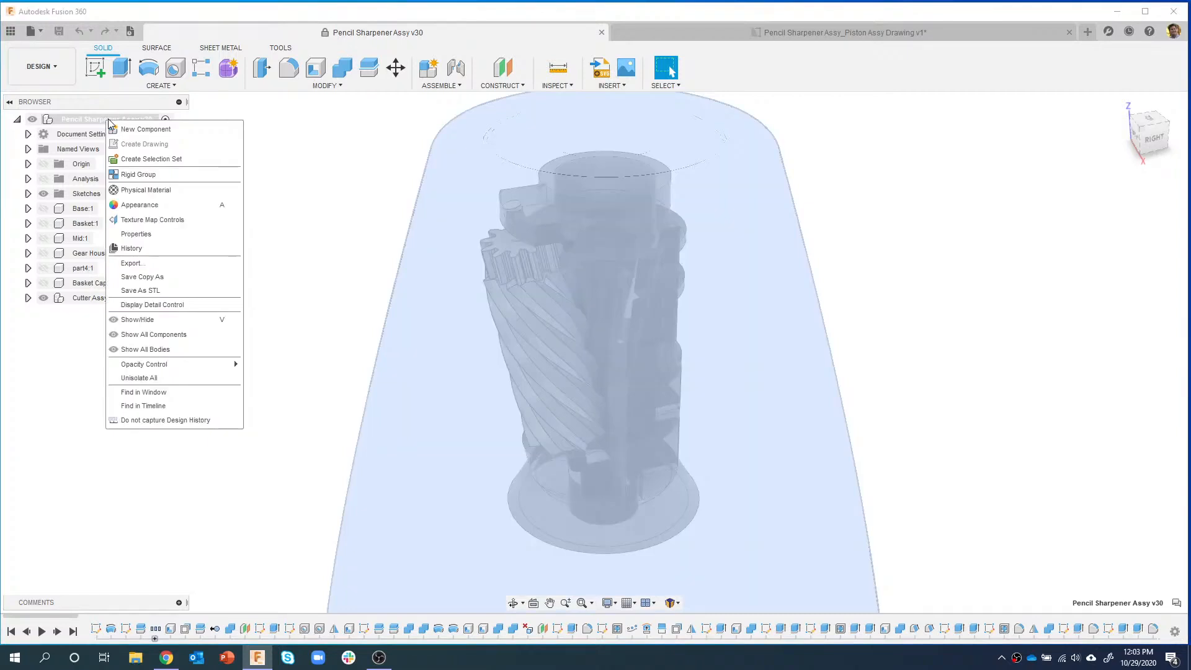
pyautogui.click(150, 129)
pyautogui.moveTo(1076, 249); pyautogui.dragTo(1031, 249)
pyautogui.doubleClick(1033, 251)
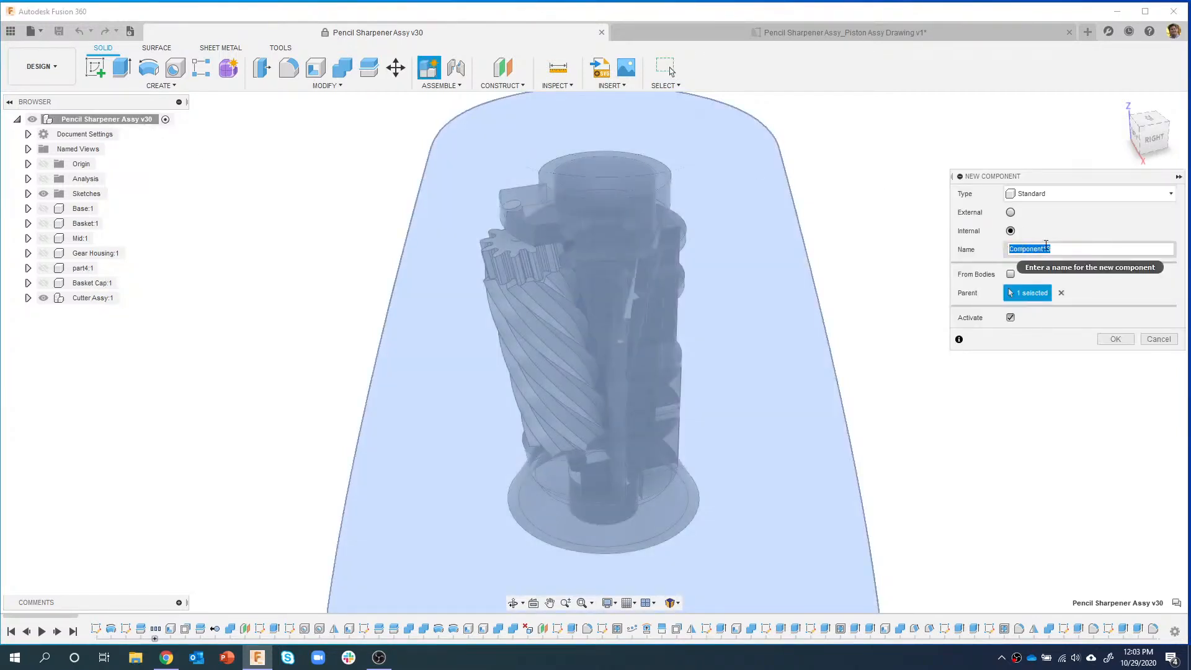
pyautogui.write('Piston Assy')
pyautogui.click(1115, 339)
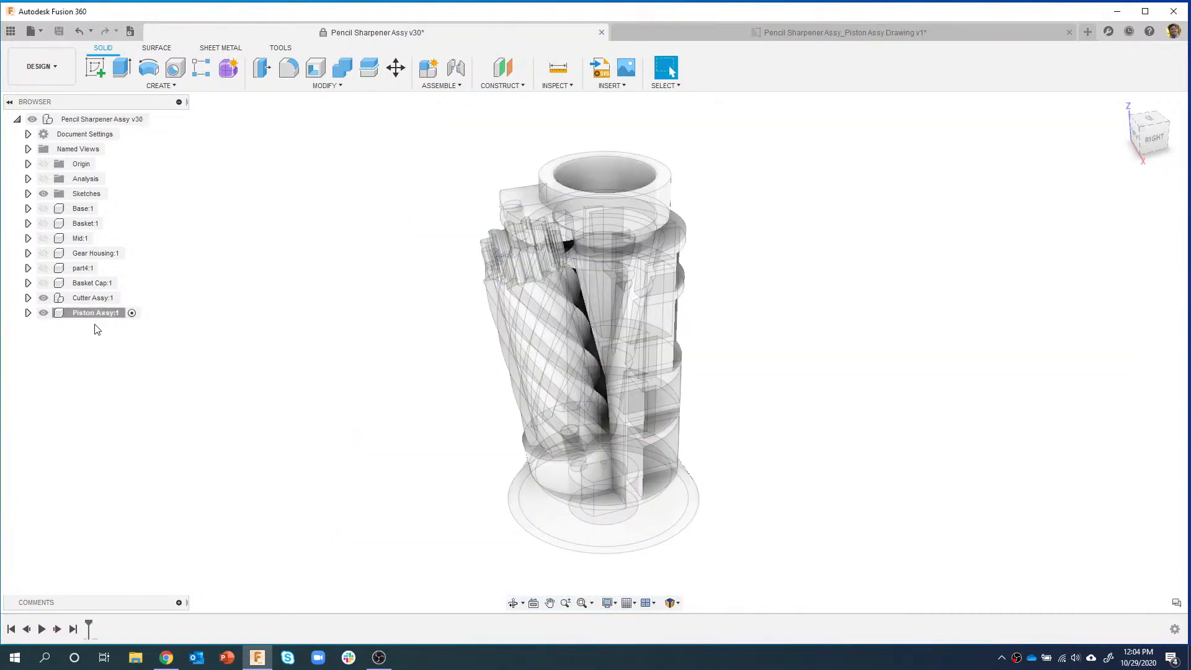
# - Start a sketch on the front XZ origin plane inside the Piston Assy component
pyautogui.click(96, 69)
pyautogui.moveTo(350, 318); pyautogui.dragTo(426, 251, button='middle')
pyautogui.keyDown('shift'); pyautogui.moveTo(473, 382); pyautogui.dragTo(580, 372, button='middle'); pyautogui.keyUp('shift')
pyautogui.click(608, 543)
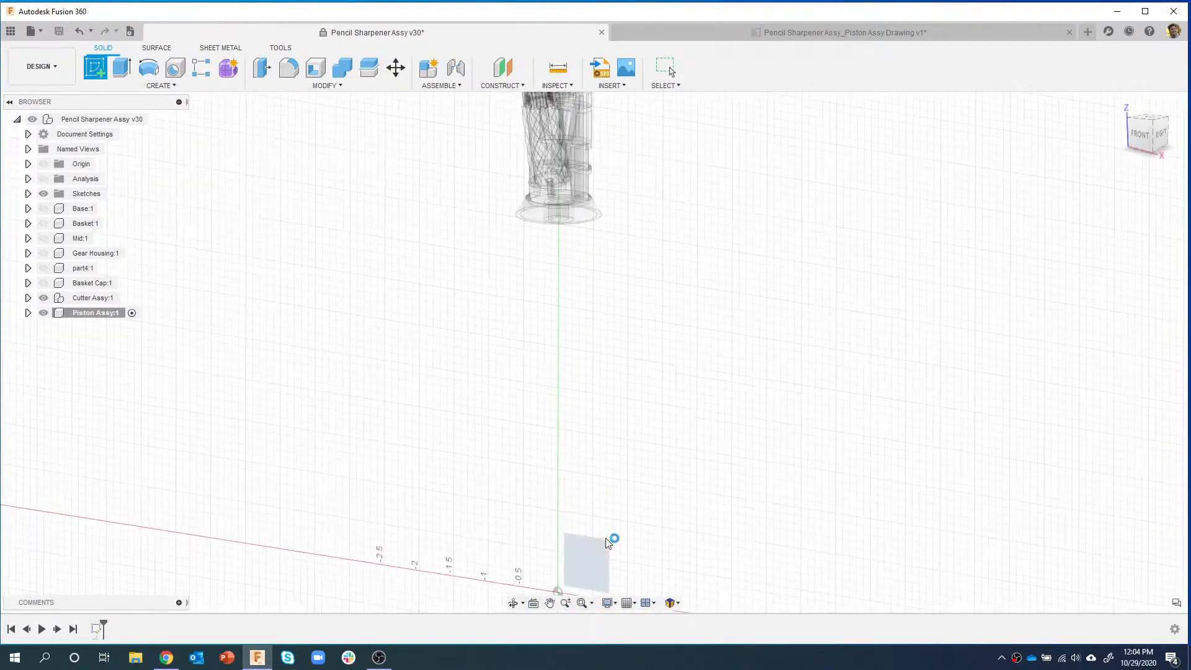
pyautogui.moveTo(619, 333)
pyautogui.mouseDown(button='middle')
pyautogui.moveTo(619, 315)
pyautogui.moveTo(616, 360)
pyautogui.mouseUp(button='middle')
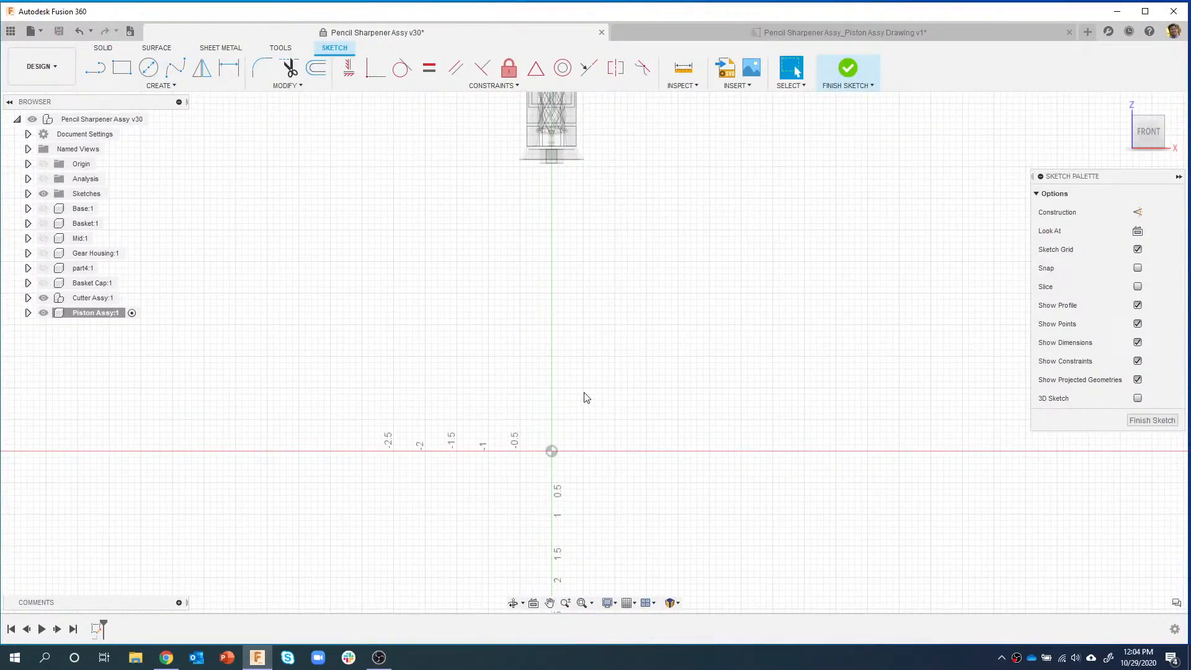
pyautogui.moveTo(582, 354); pyautogui.dragTo(566, 427, button='middle')
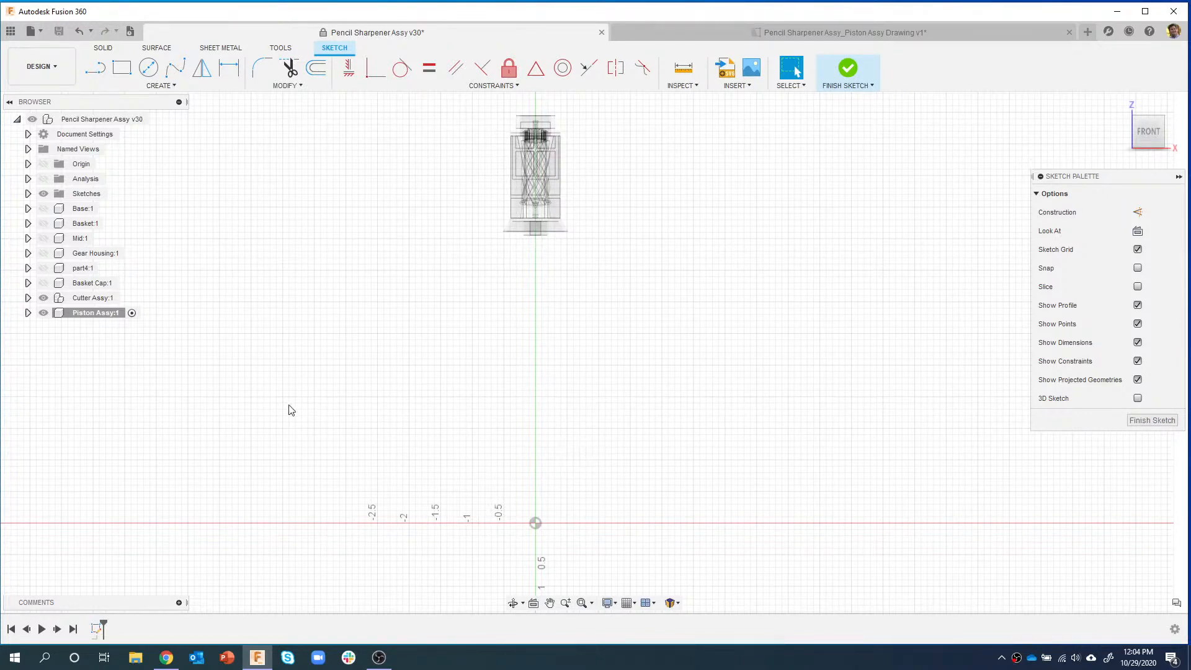
# - Show the Base component briefly to check its position against the sketch origin, and hide the Cutter Assy component
pyautogui.click(44, 209)
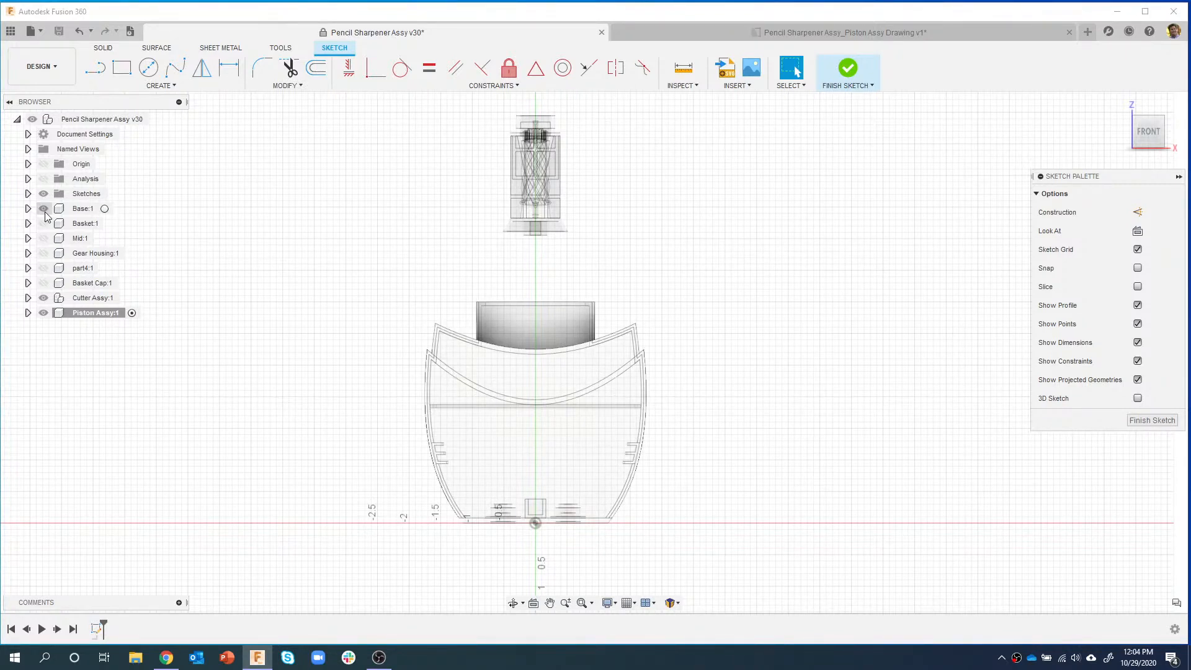
pyautogui.click(44, 209)
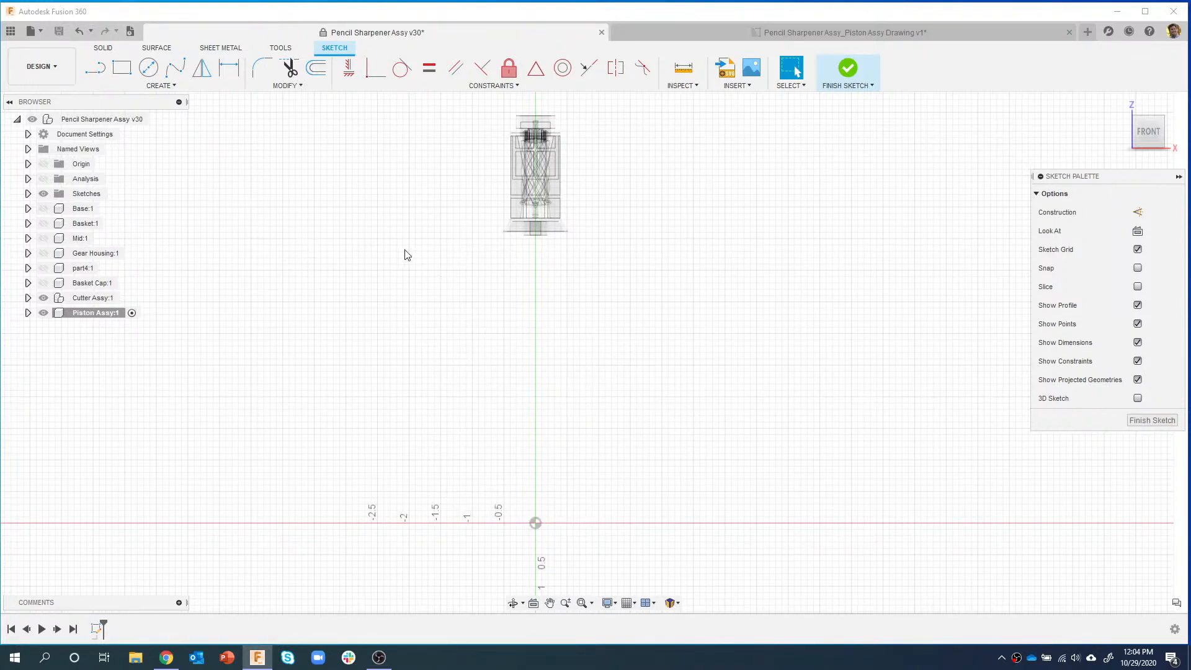
pyautogui.click(44, 298)
pyautogui.scroll(4, 527, 391)
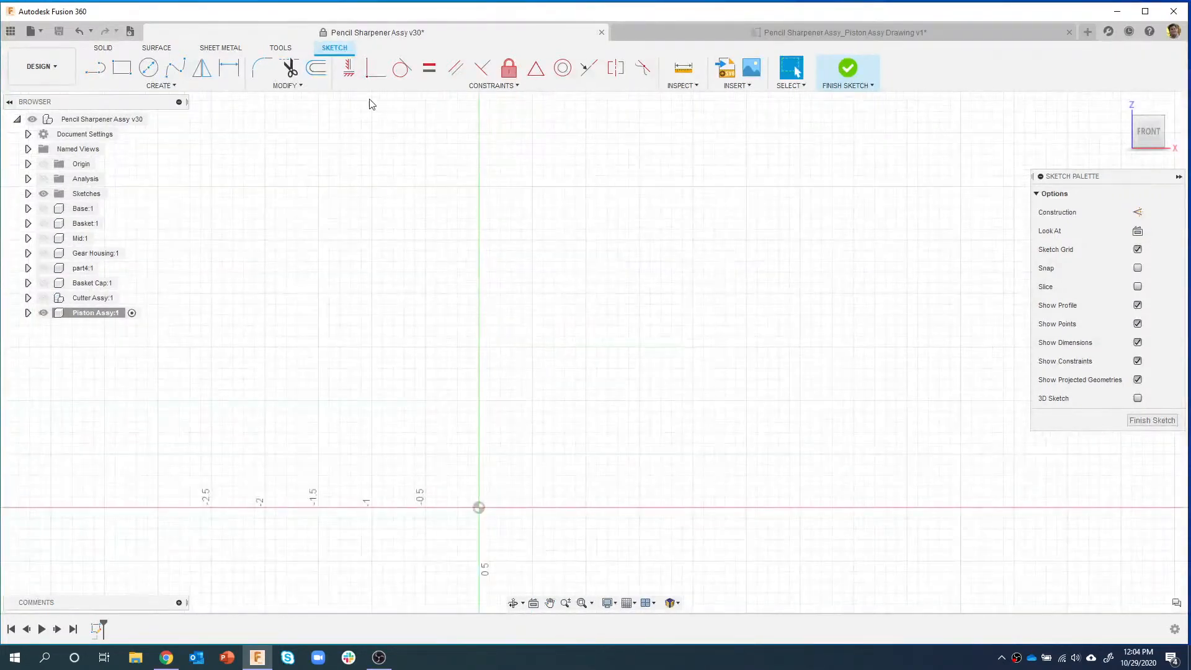
# - Examine the Piston Case sheet of the drawing for its profile shape and dimensions, and return to the open sketch
pyautogui.click(691, 33)
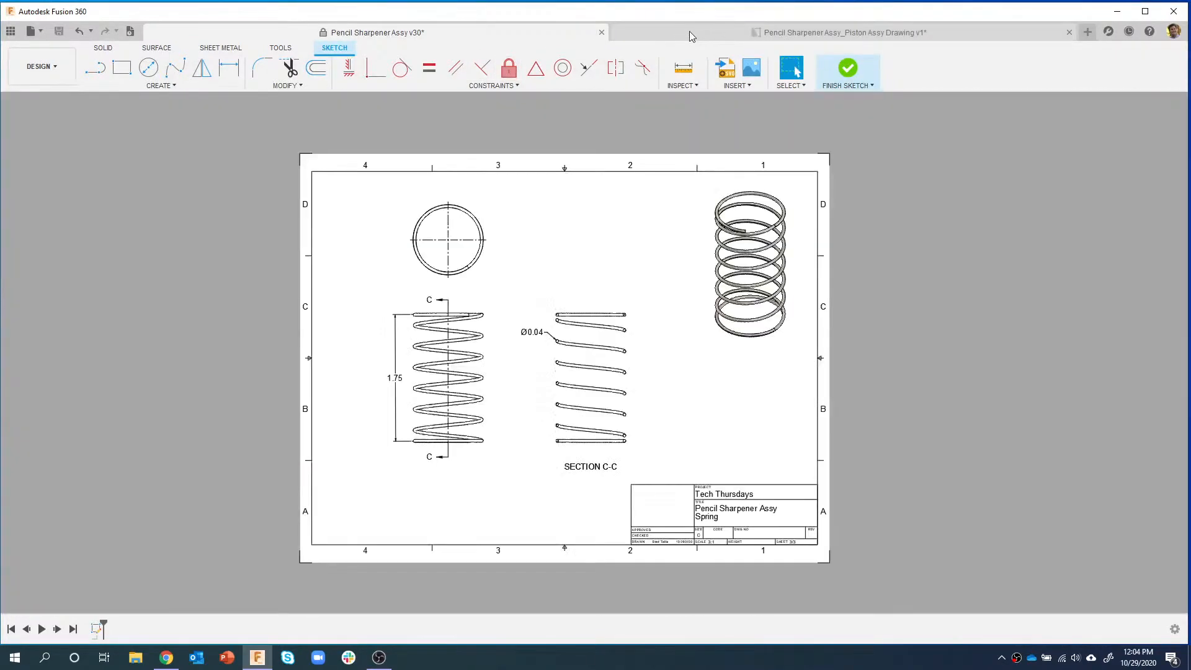
pyautogui.click(21, 630)
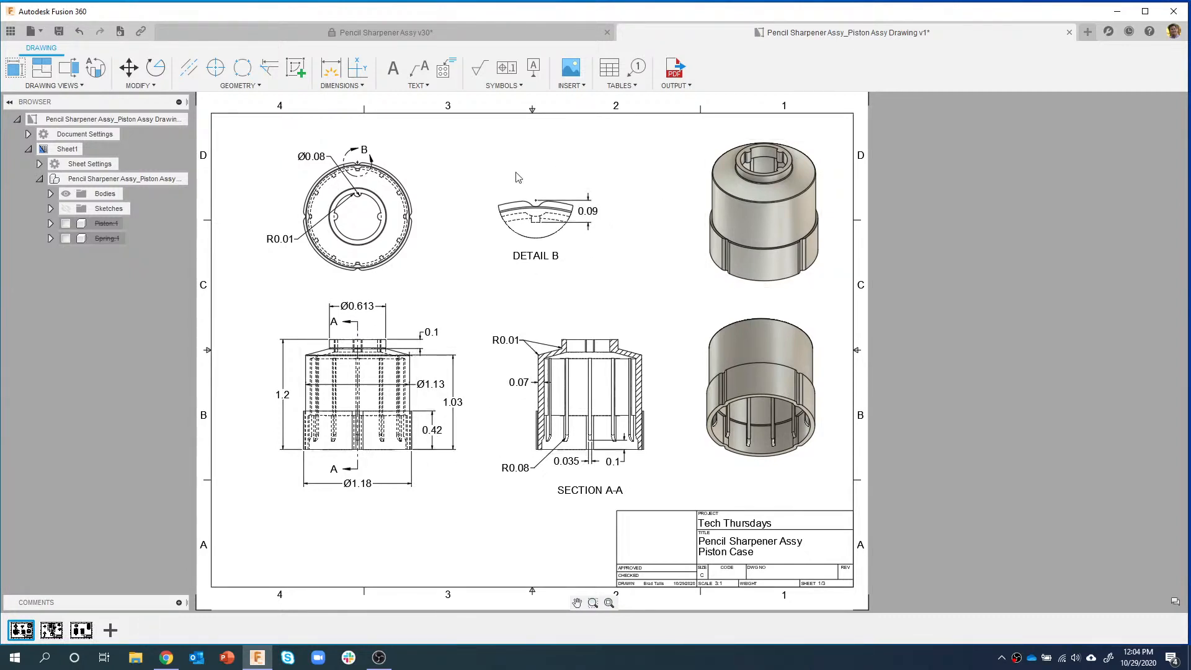
pyautogui.click(435, 31)
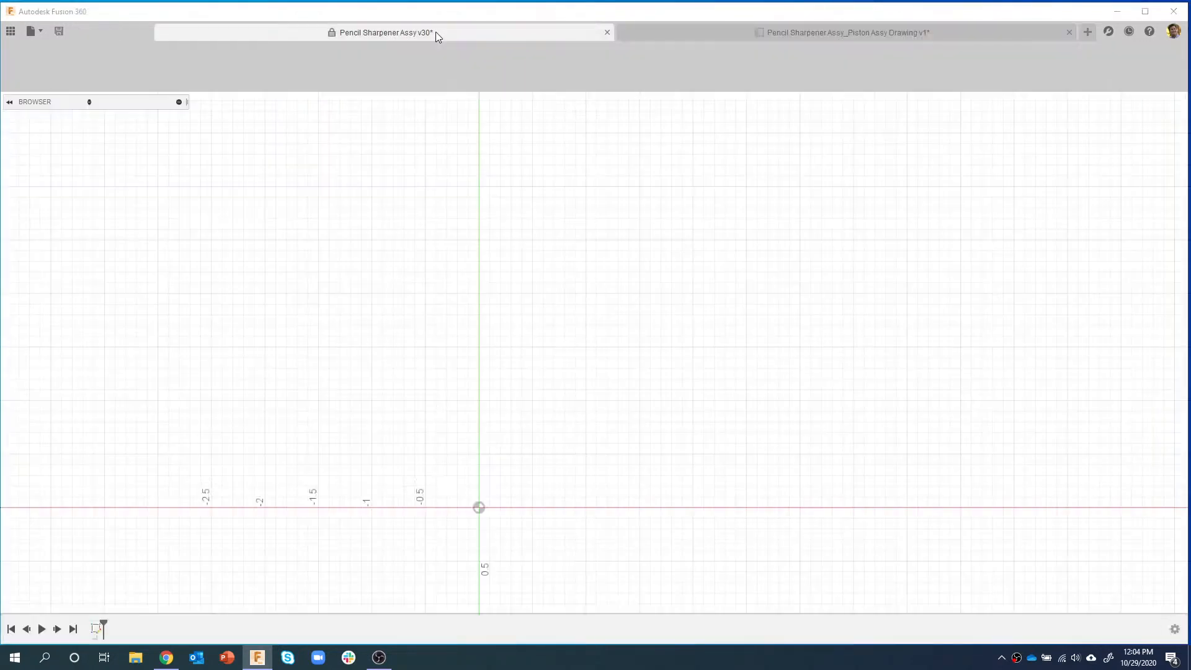
# - Sketch a closed stepped half-profile of the piston case with lines from the origin, about 2.33 in tall, with a sloped shoulder and a wider base
pyautogui.press('l')
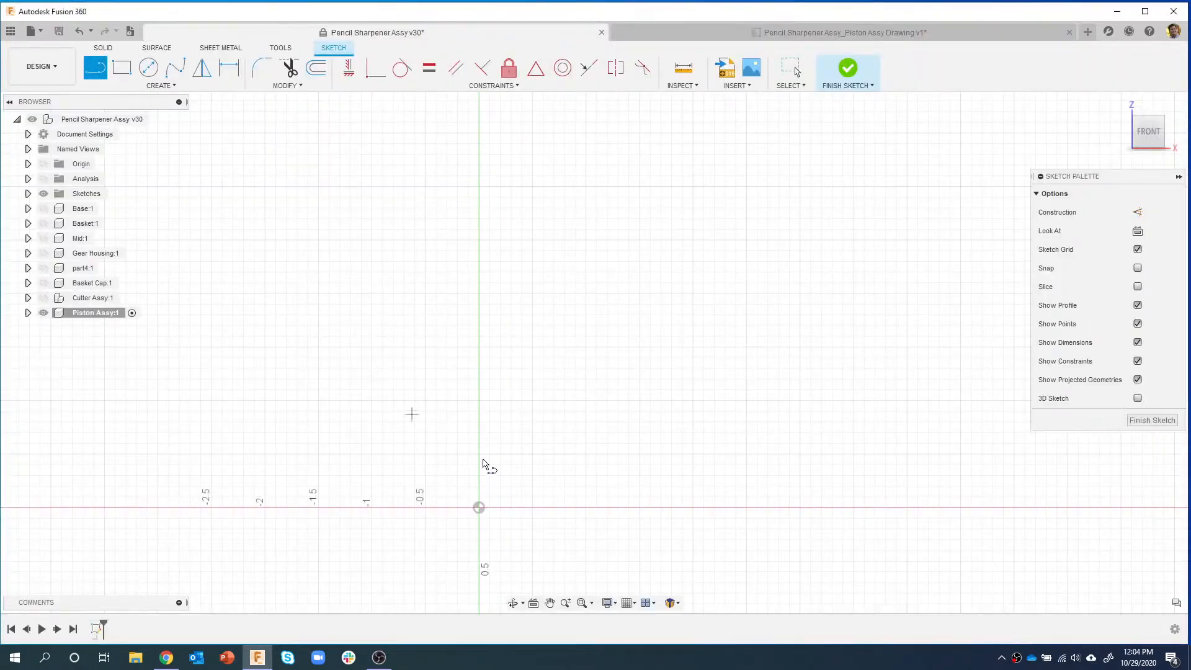
pyautogui.click(479, 507)
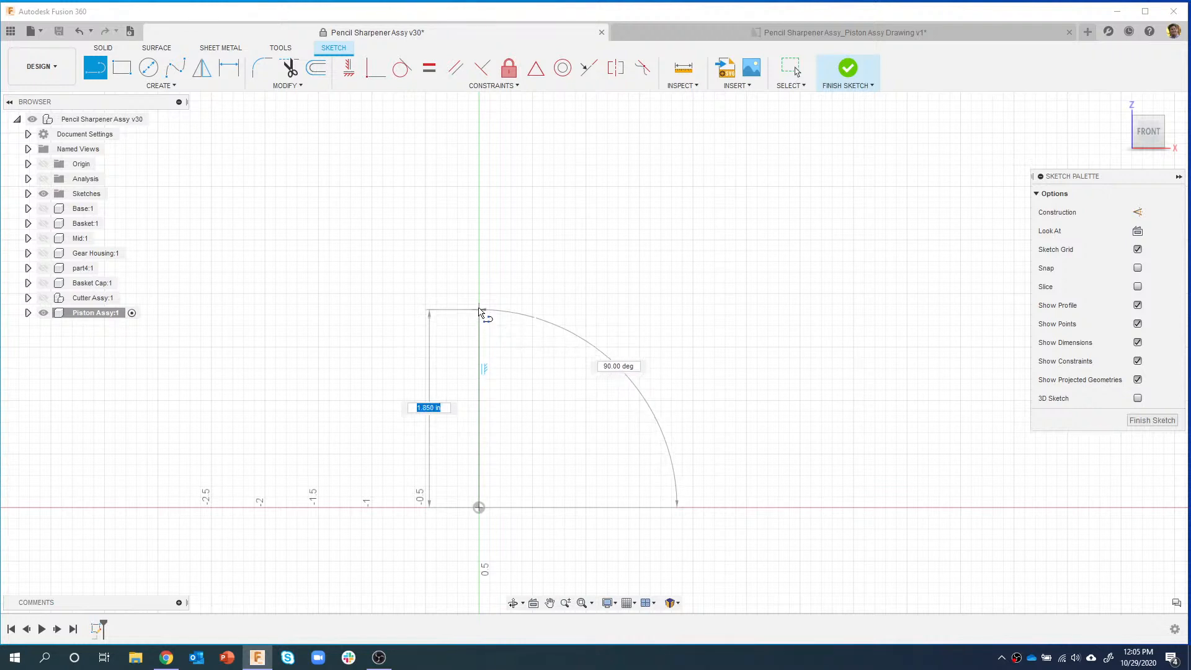
pyautogui.click(479, 258)
pyautogui.click(560, 259)
pyautogui.click(560, 283)
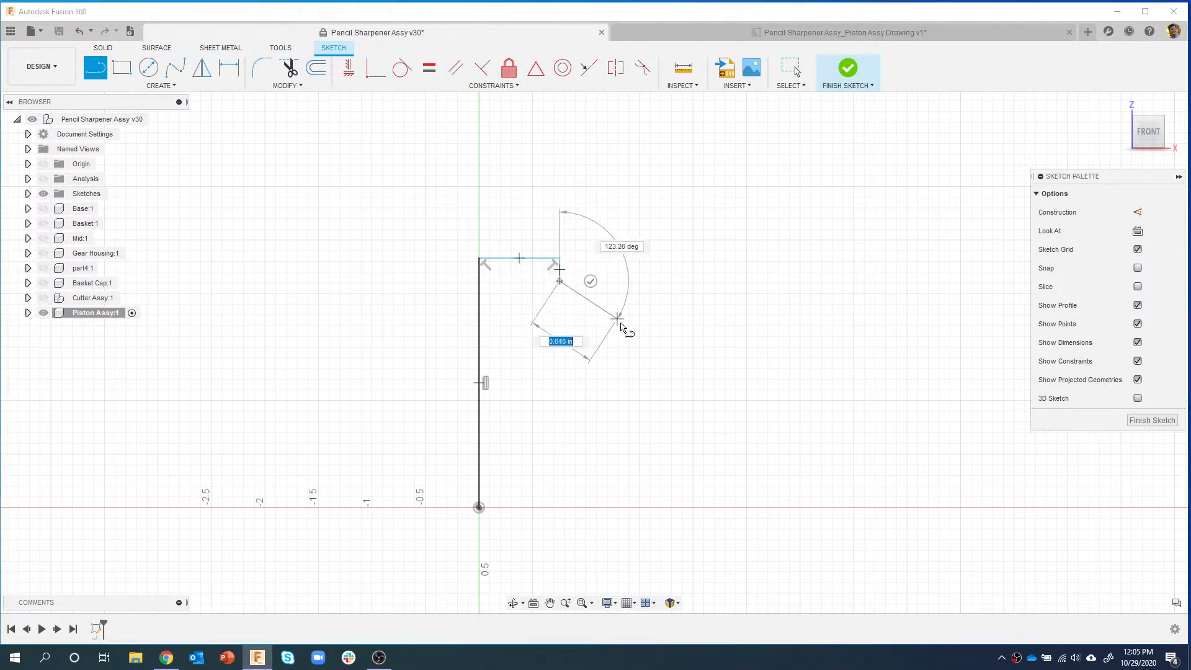
pyautogui.click(619, 334)
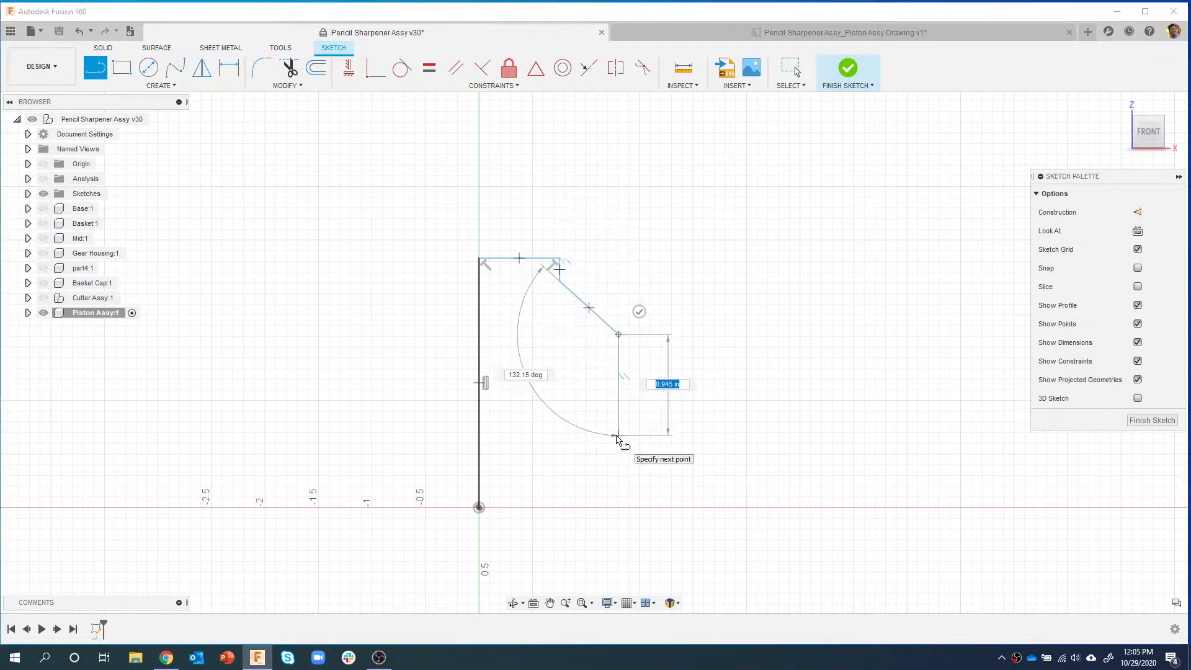
pyautogui.click(618, 436)
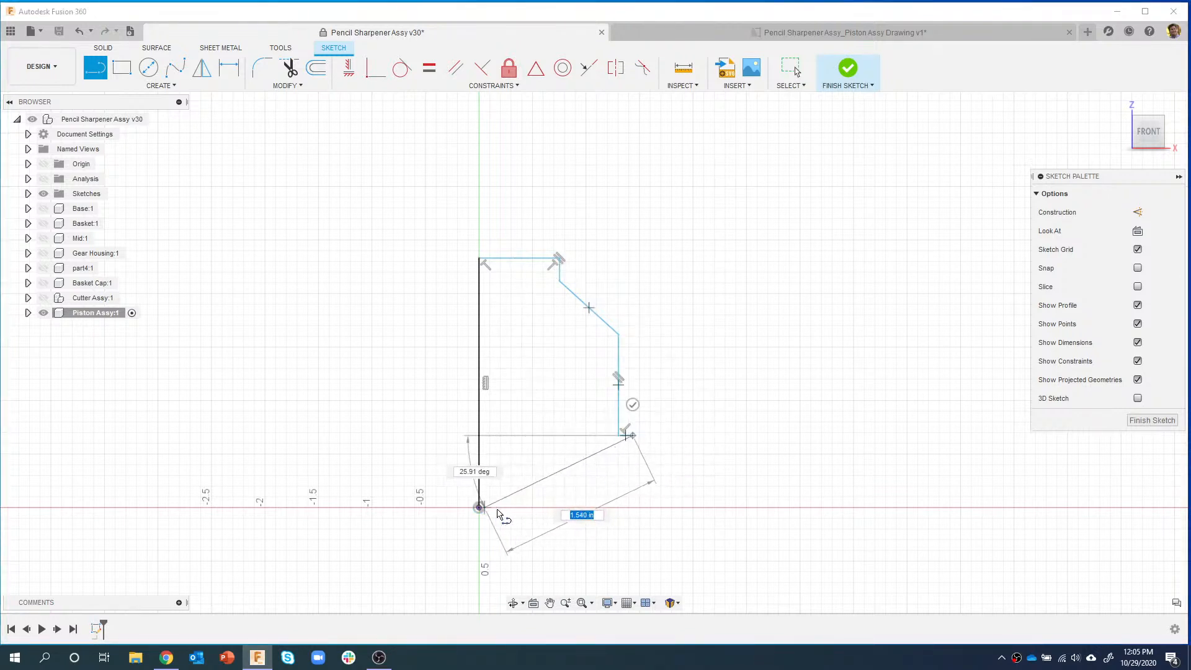
pyautogui.click(632, 507)
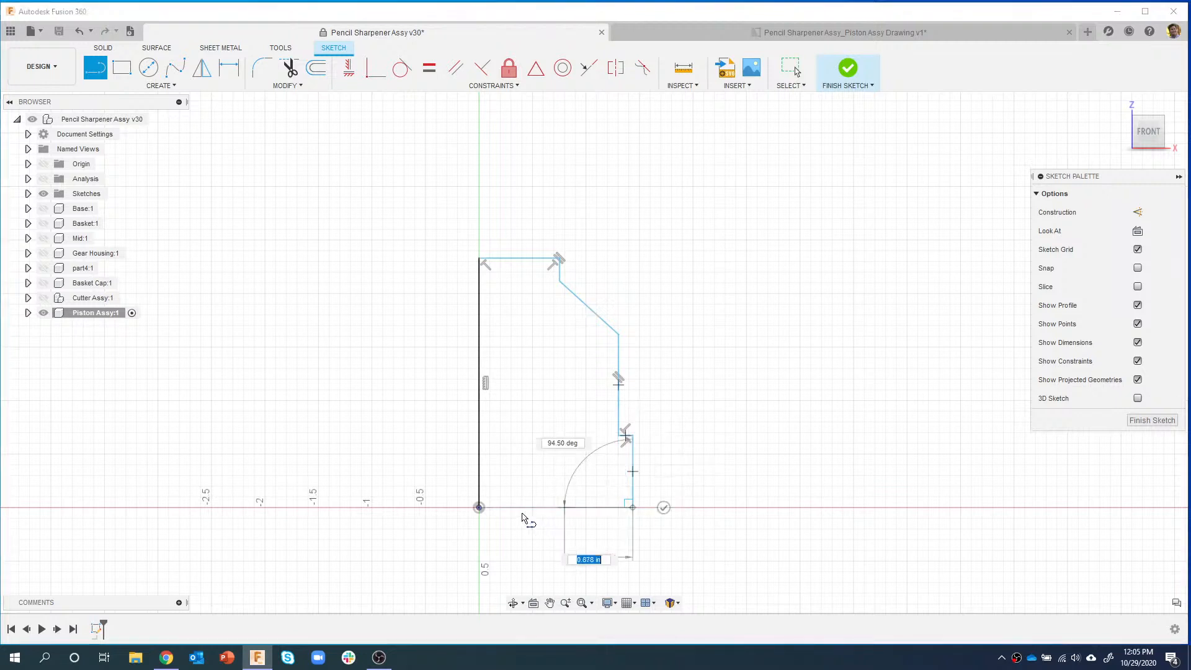
pyautogui.click(480, 508)
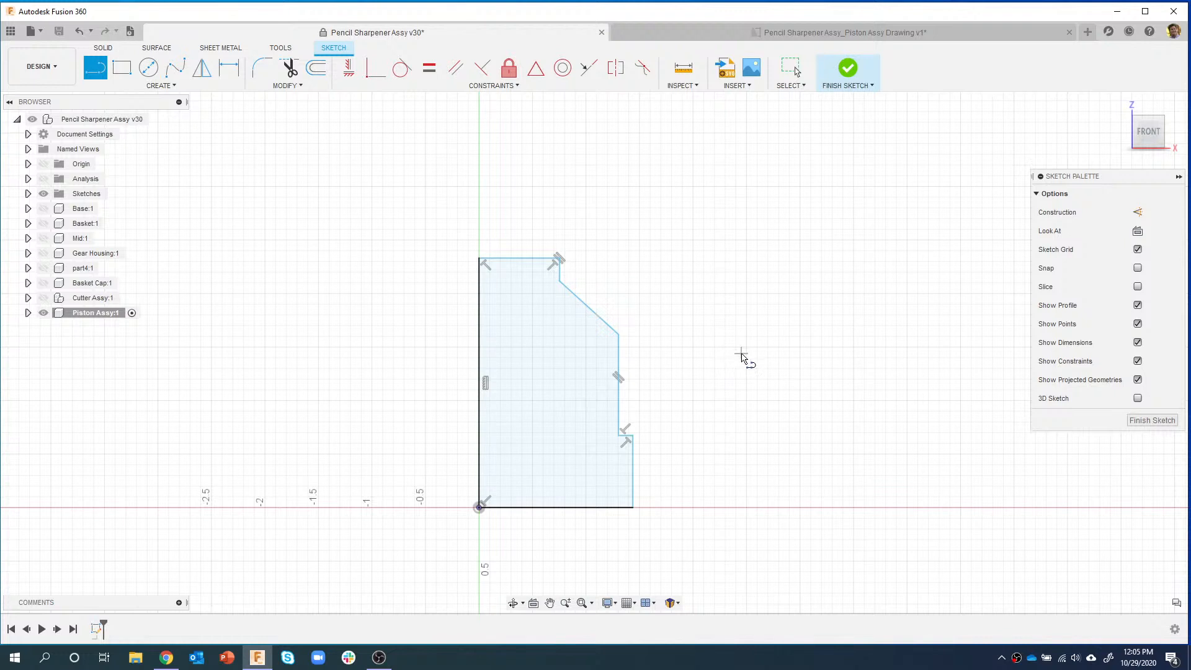
# - Dimension the profile's vertical centre line to an overall height of 1.2 in
pyautogui.press('d')
pyautogui.click(482, 376)
pyautogui.click(436, 379)
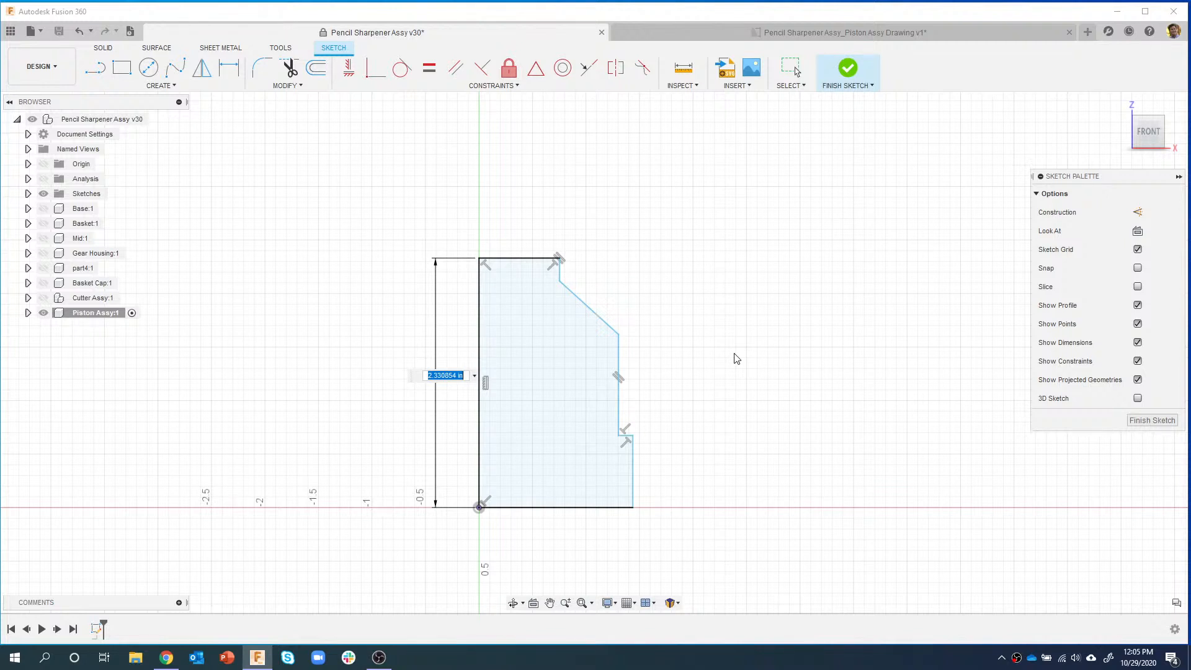
pyautogui.write('1.2')
pyautogui.press('Return')
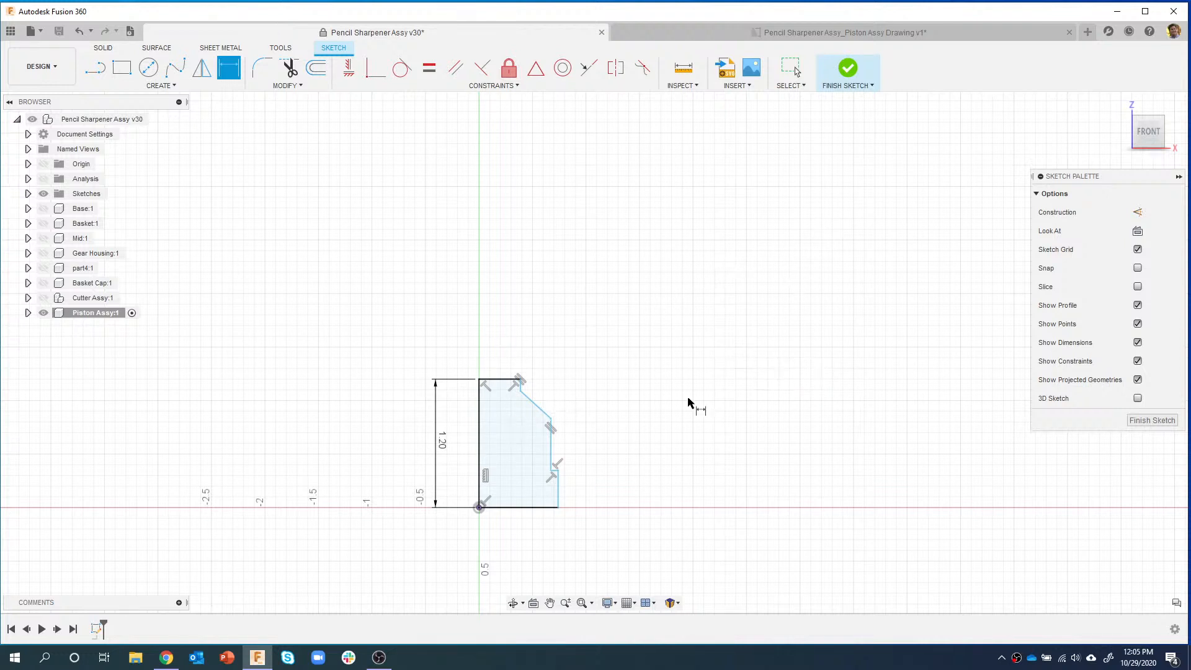
# - Review the general Design preferences, including the option to scale the entire sketch at first dimension, and close them without changes
pyautogui.click(1174, 35)
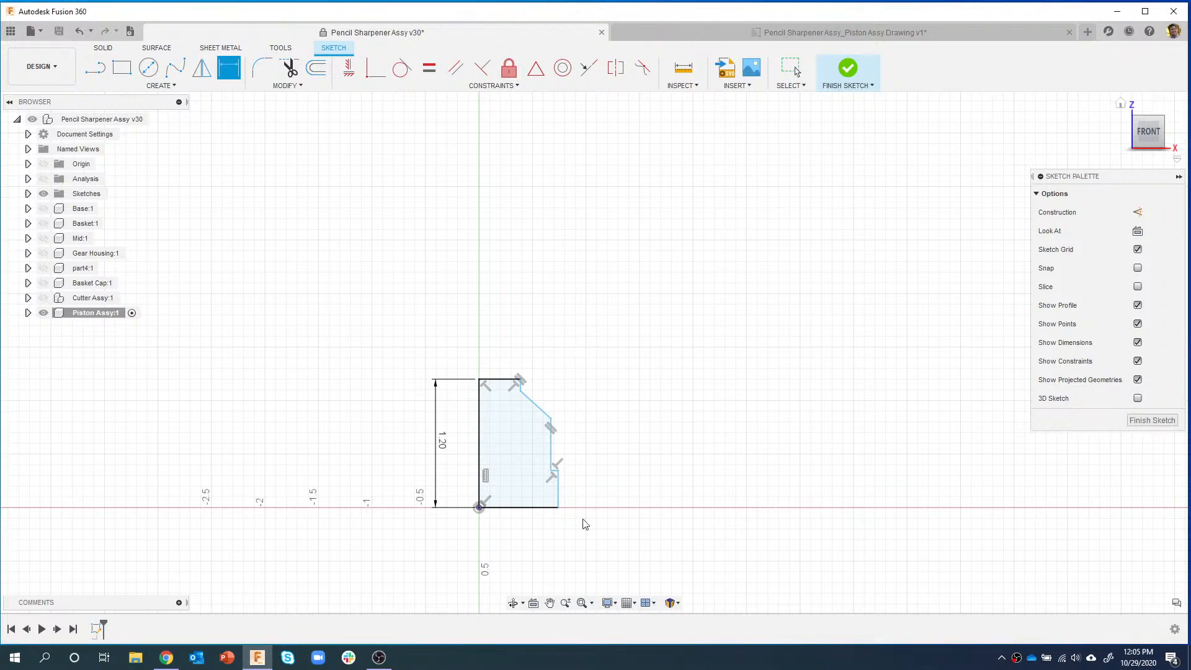
pyautogui.click(330, 182)
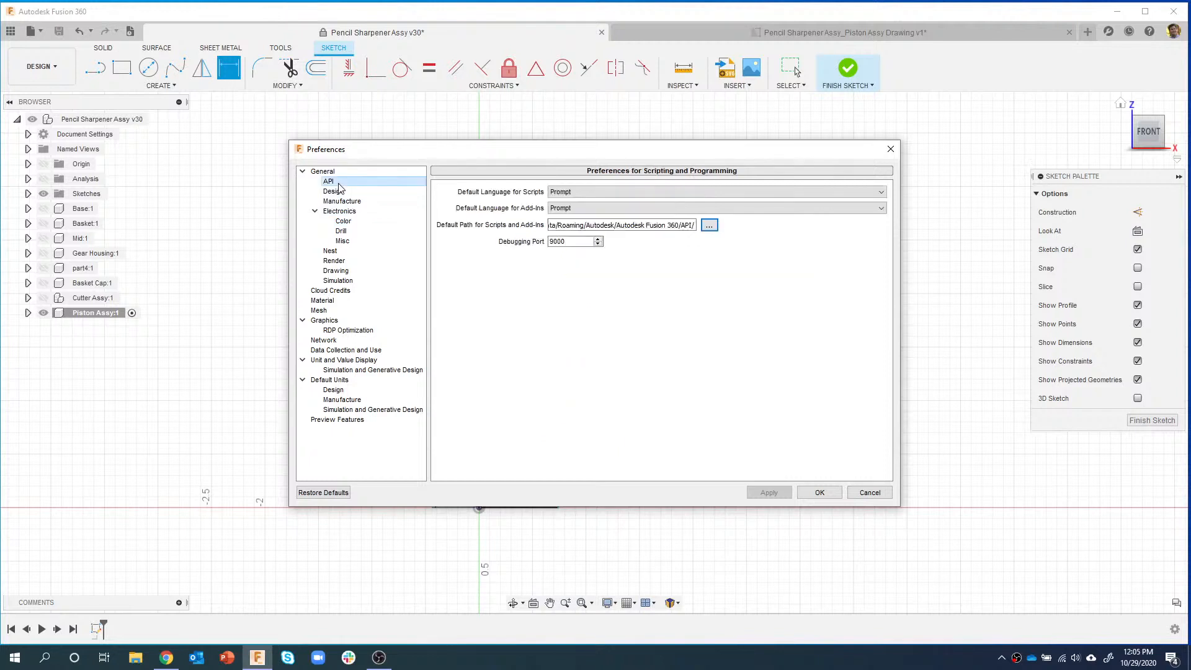
pyautogui.click(338, 192)
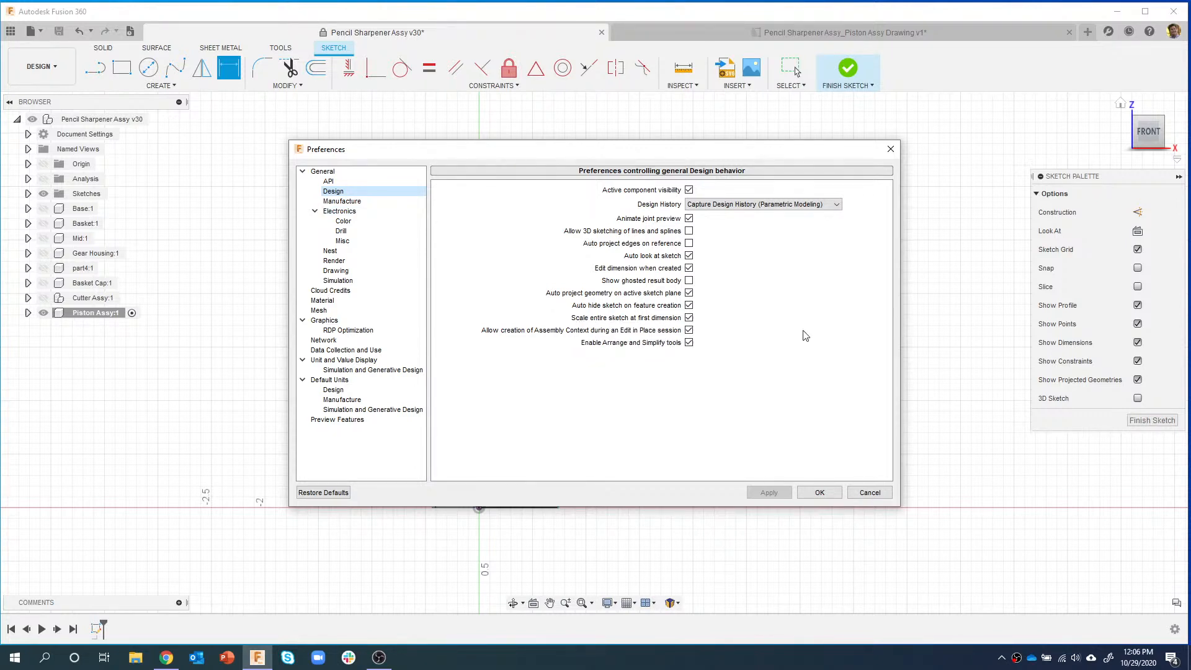
pyautogui.click(870, 493)
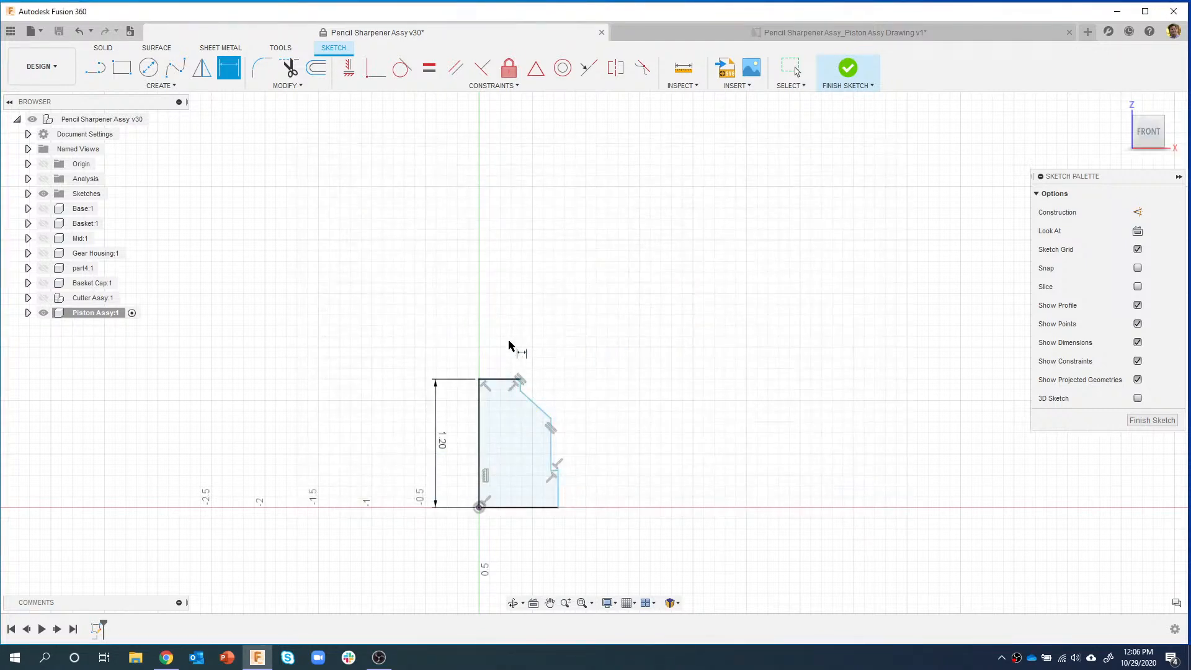
# - Dimension the top edge's width about the vertical centre line as a diameter of 0.613 in
pyautogui.scroll(2, 594, 484)
pyautogui.scroll(3, 567, 488)
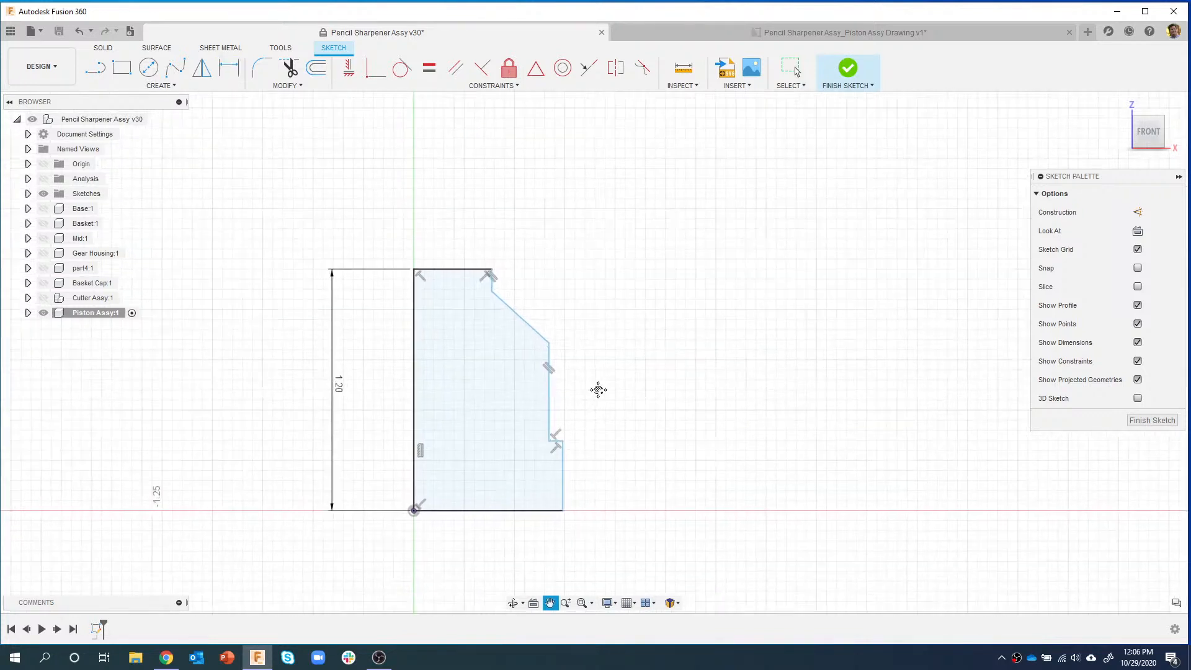
pyautogui.moveTo(632, 332); pyautogui.dragTo(637, 328, button='middle')
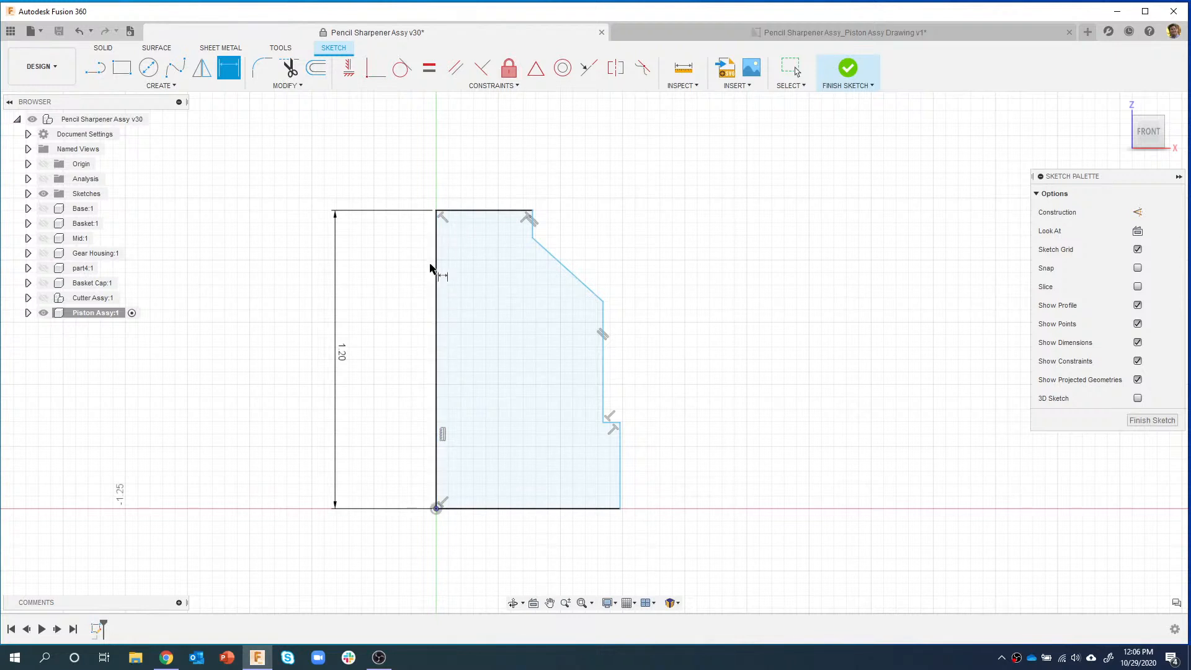
pyautogui.click(435, 237)
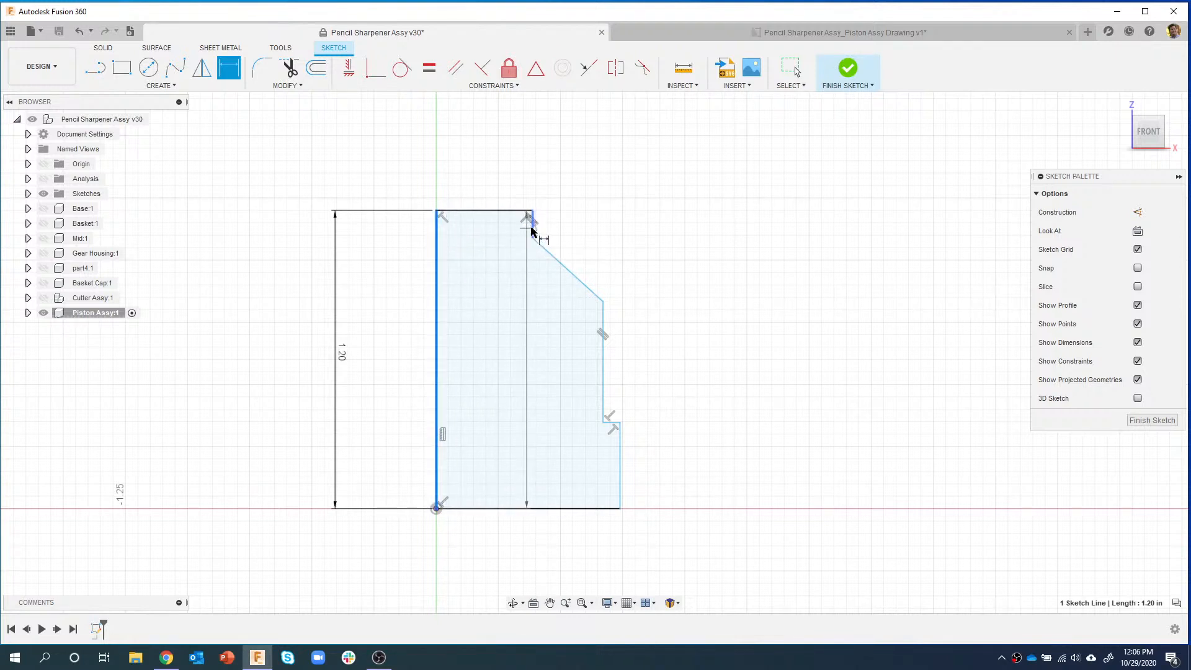
pyautogui.click(532, 229)
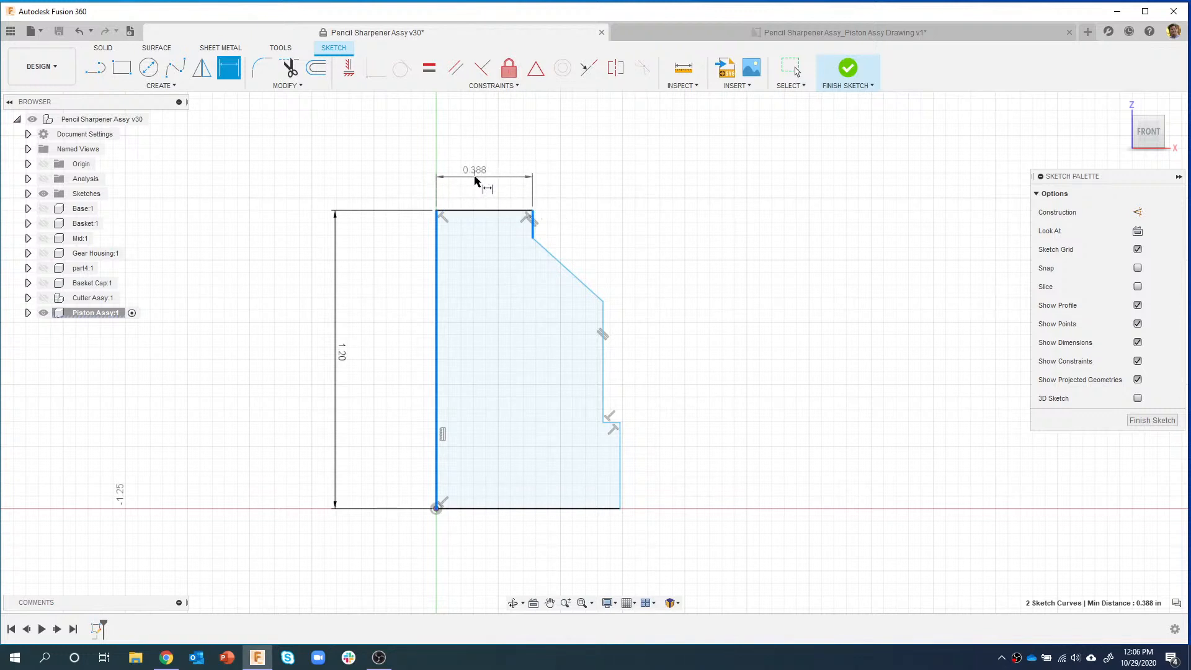
pyautogui.rightClick(485, 176)
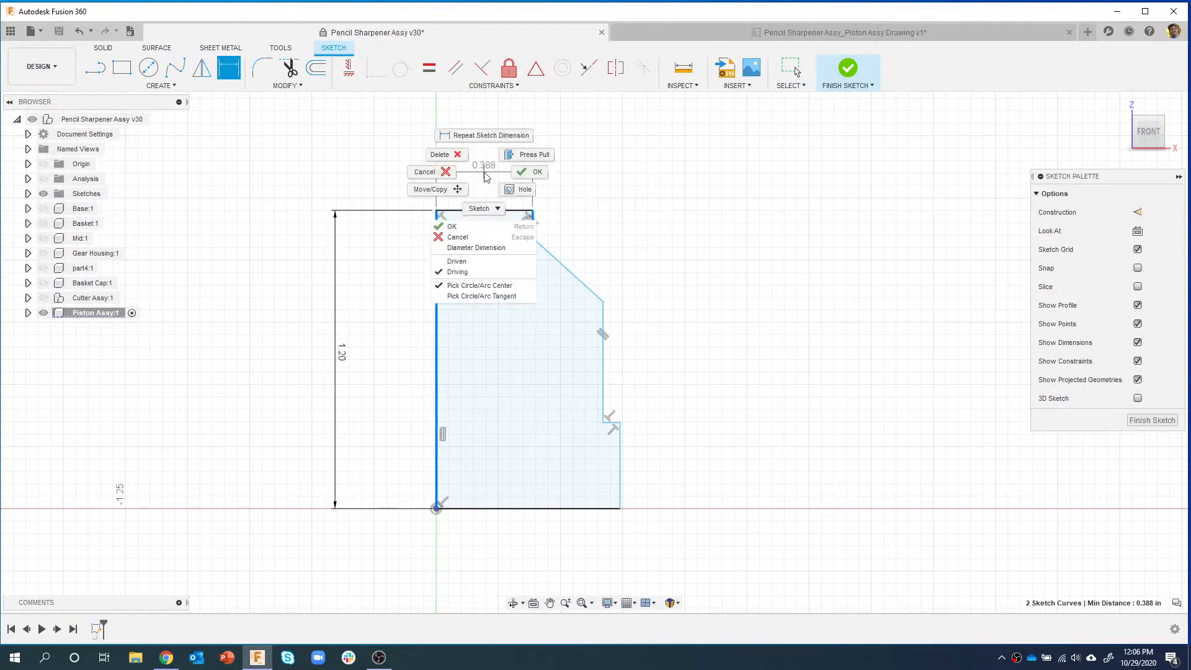
pyautogui.click(510, 249)
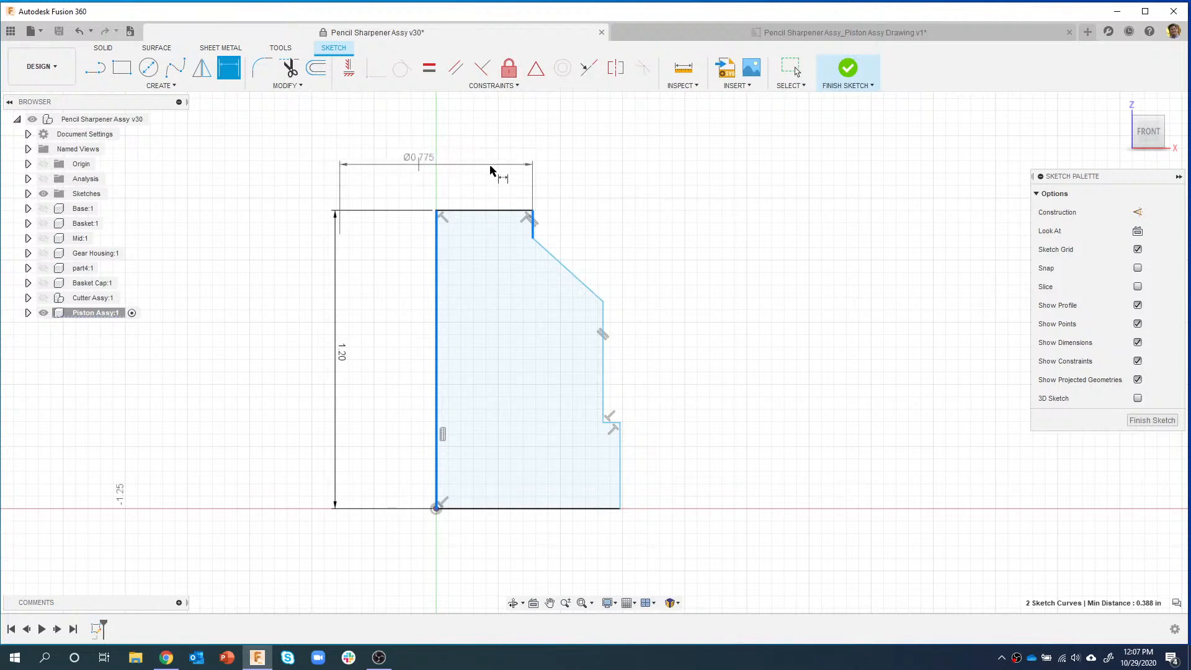
pyautogui.click(446, 176)
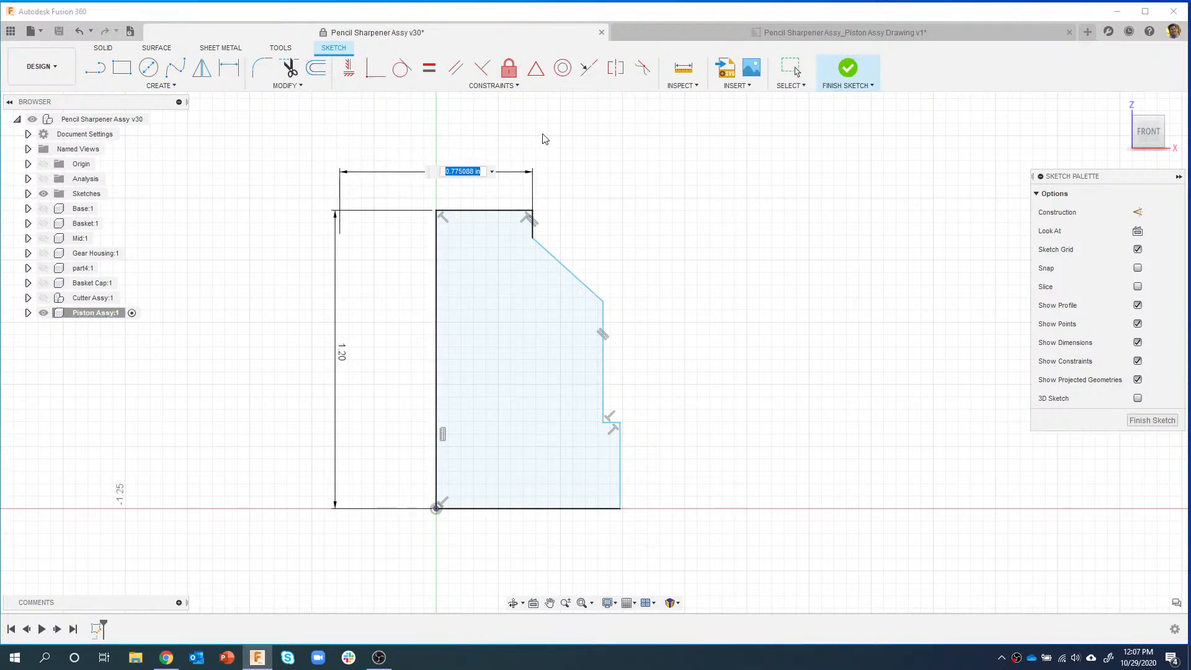
pyautogui.press('BackSpace')
pyautogui.write('.613')
pyautogui.press('Return')
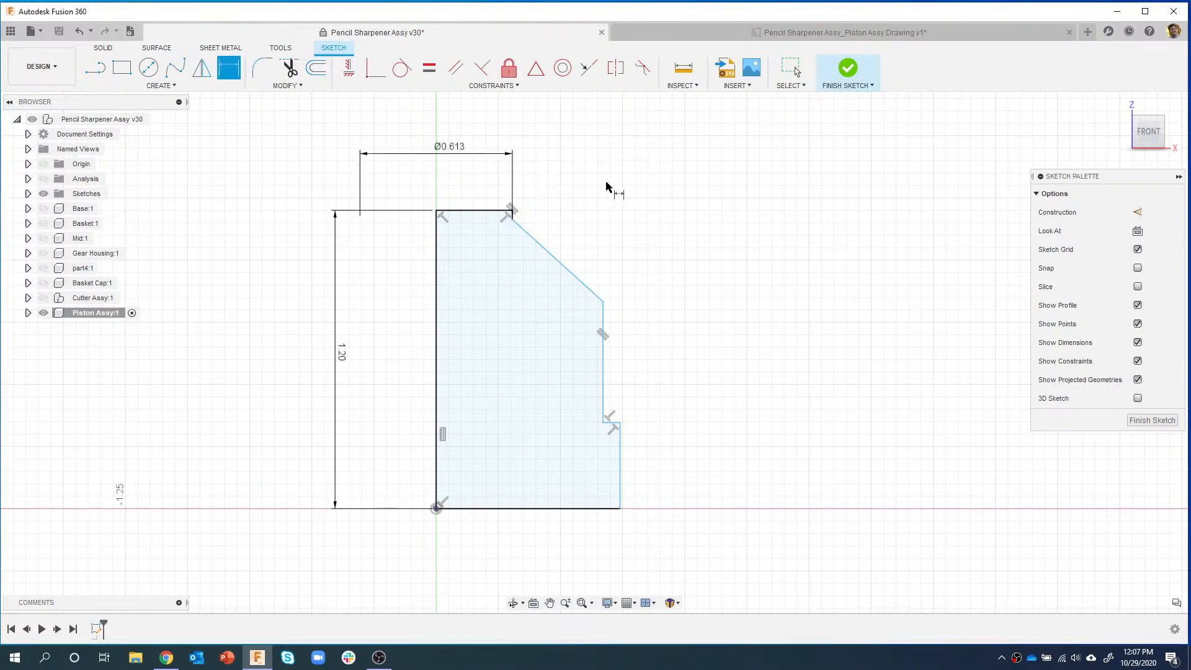
# - Dimension the short vertical edge above the sloped shoulder to 0.1 in
pyautogui.scroll(3, 538, 210)
pyautogui.click(490, 222)
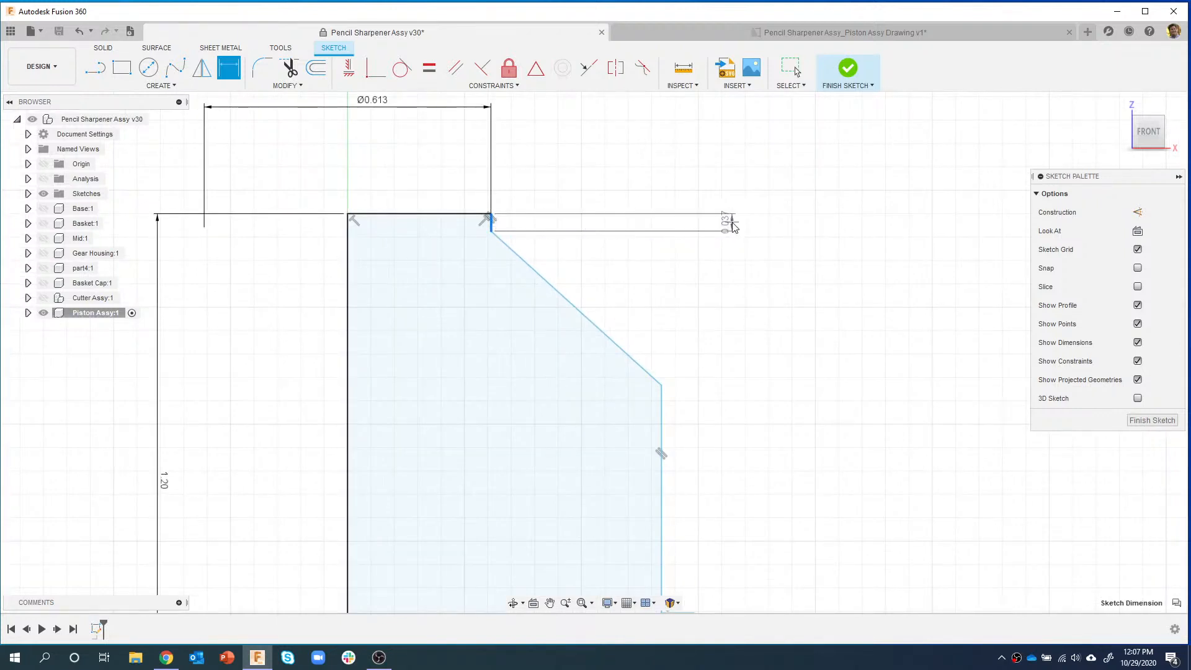
pyautogui.click(732, 226)
pyautogui.write('.1')
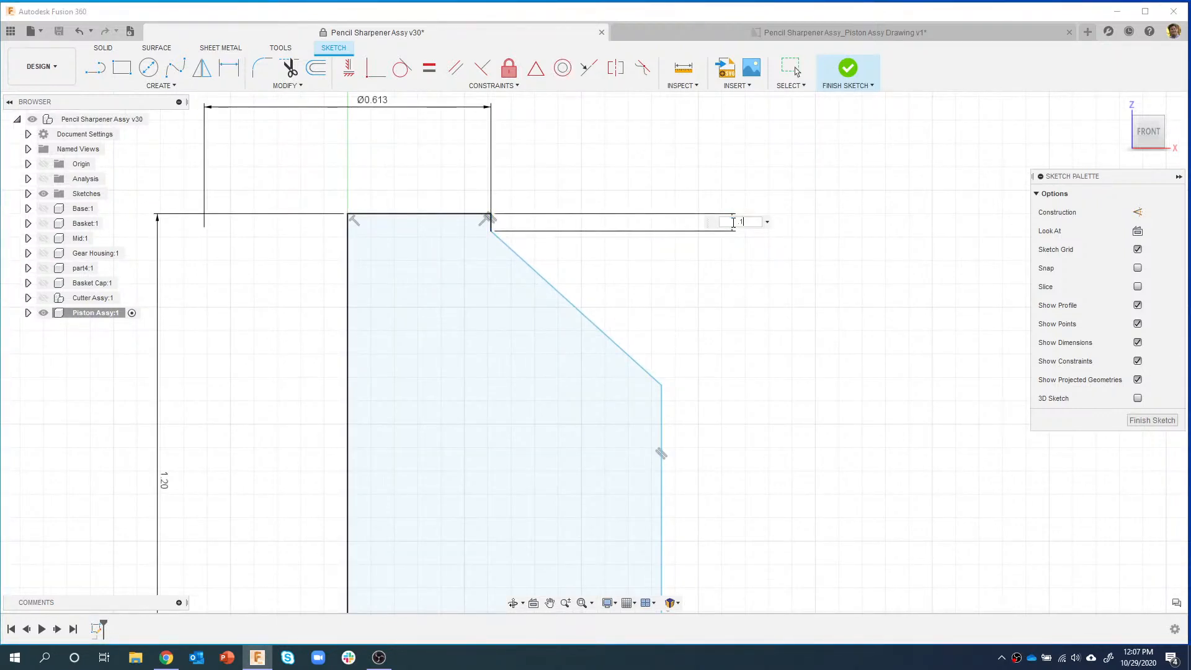
pyautogui.press('Return')
pyautogui.scroll(-3, 682, 325)
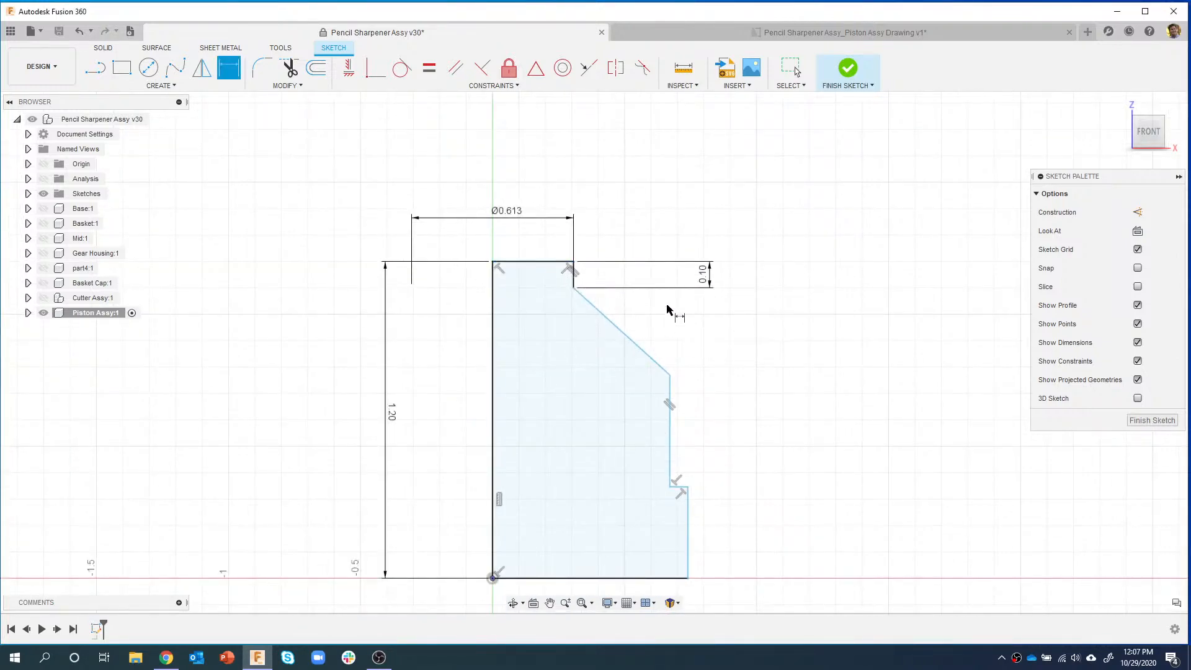
# - Add a diameter dimension of 1.13 in between the centre line and the vertical edge below the sloped shoulder
pyautogui.moveTo(720, 351); pyautogui.dragTo(717, 322, button='middle')
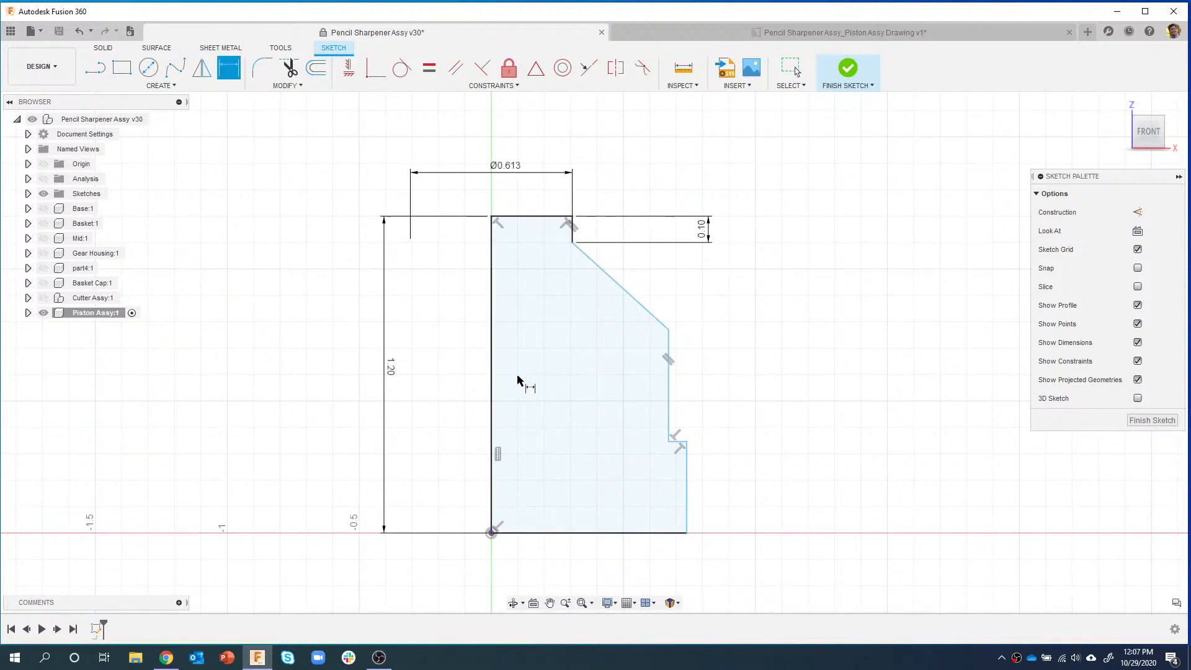
pyautogui.click(492, 380)
pyautogui.click(668, 380)
pyautogui.rightClick(558, 375)
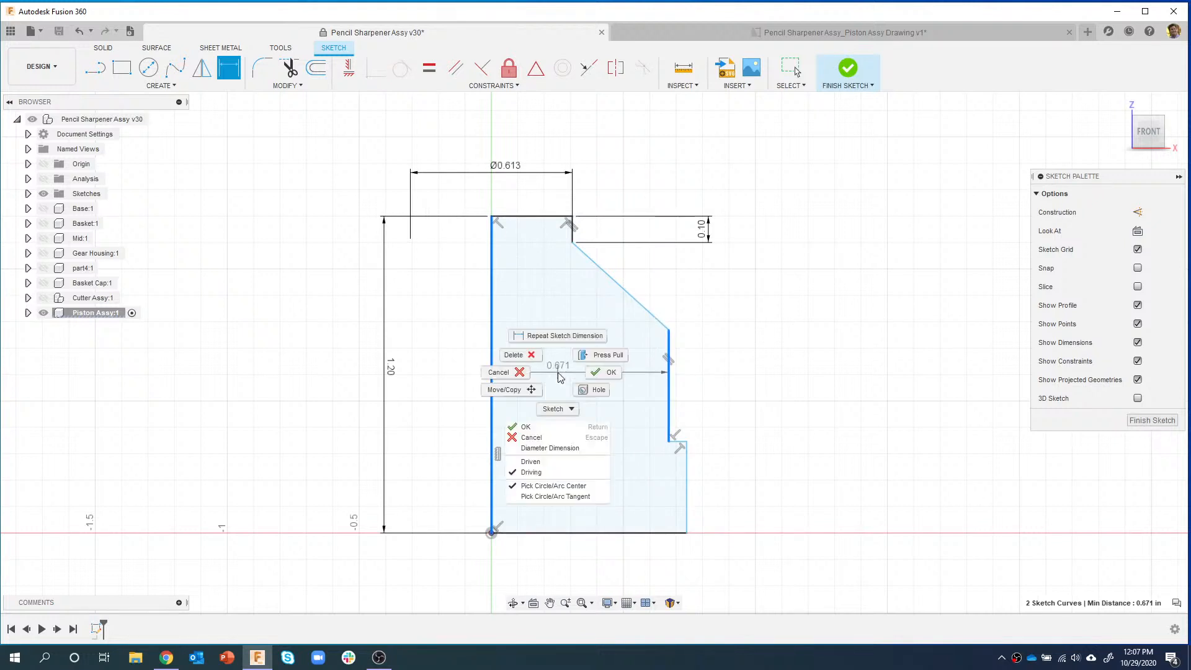
pyautogui.click(546, 448)
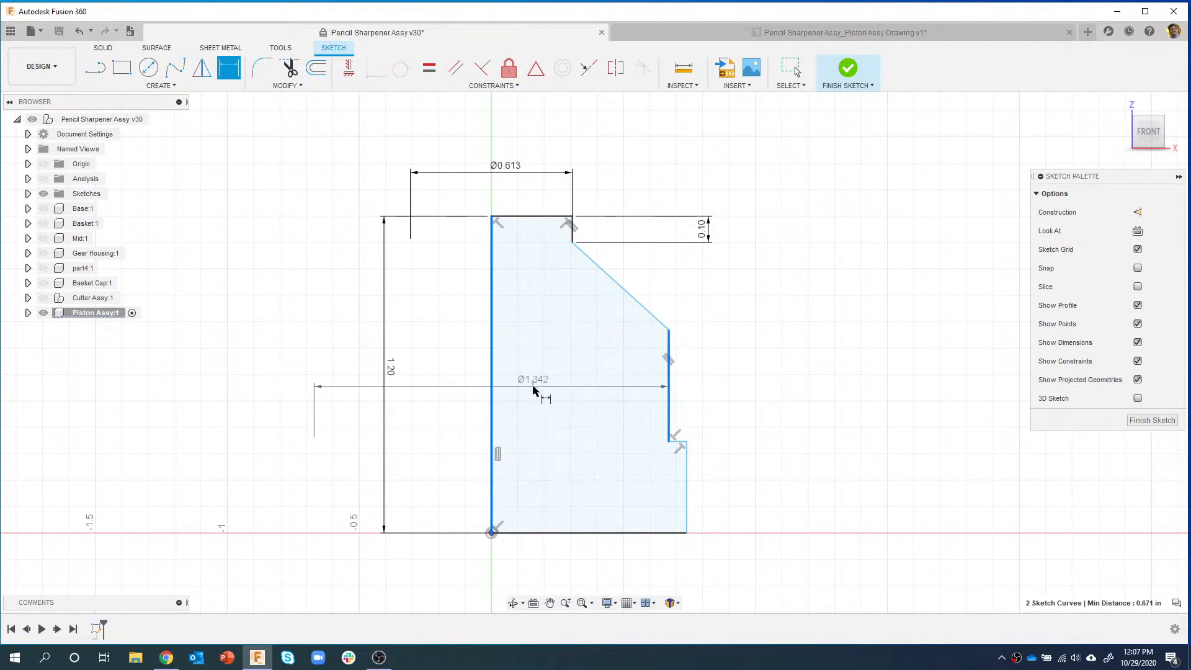
pyautogui.click(758, 388)
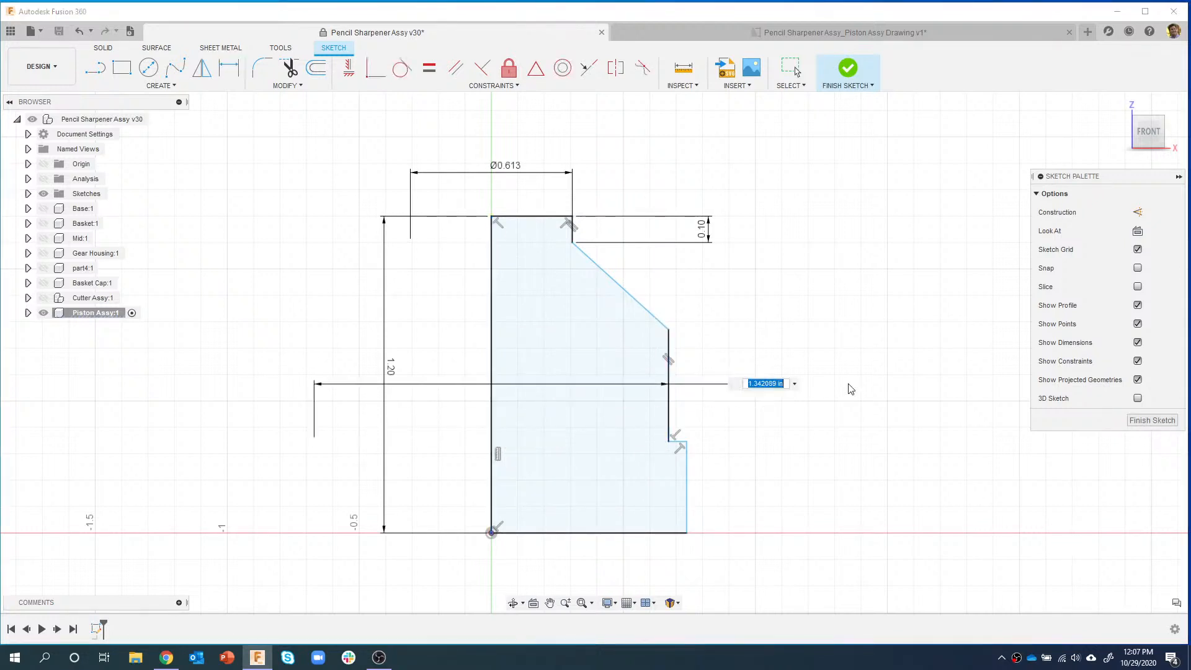
pyautogui.write('1.13')
pyautogui.press('Return')
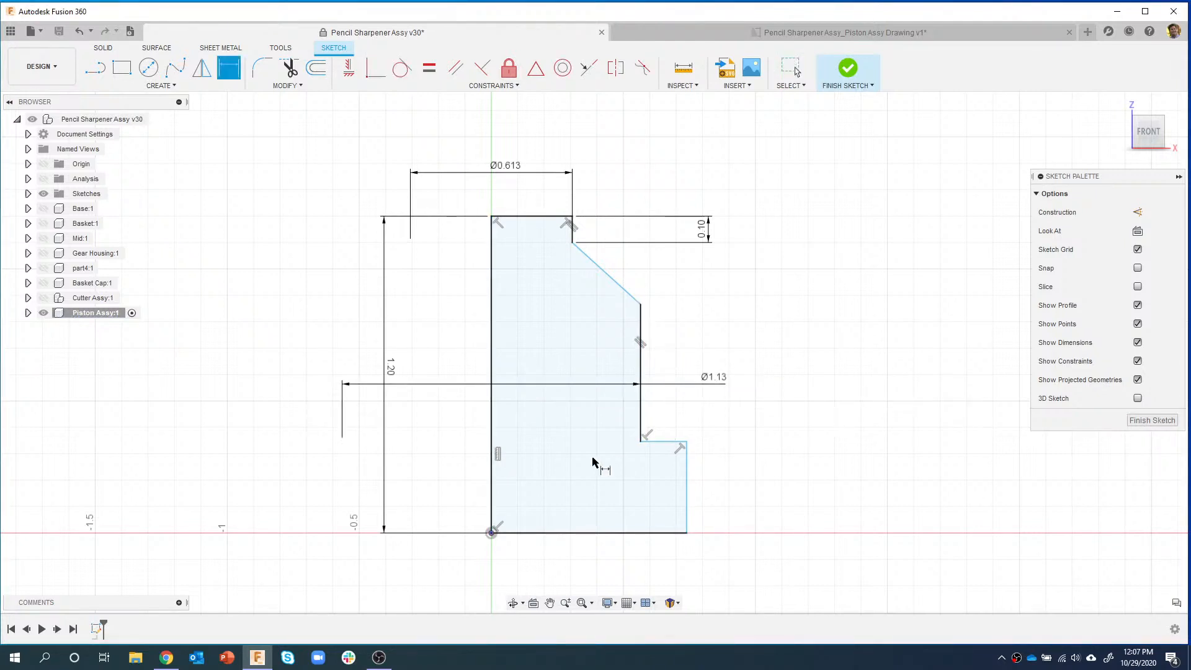
# - Add a diameter dimension of 1.18 in between the centre line and the base's outer vertical edge
pyautogui.click(493, 482)
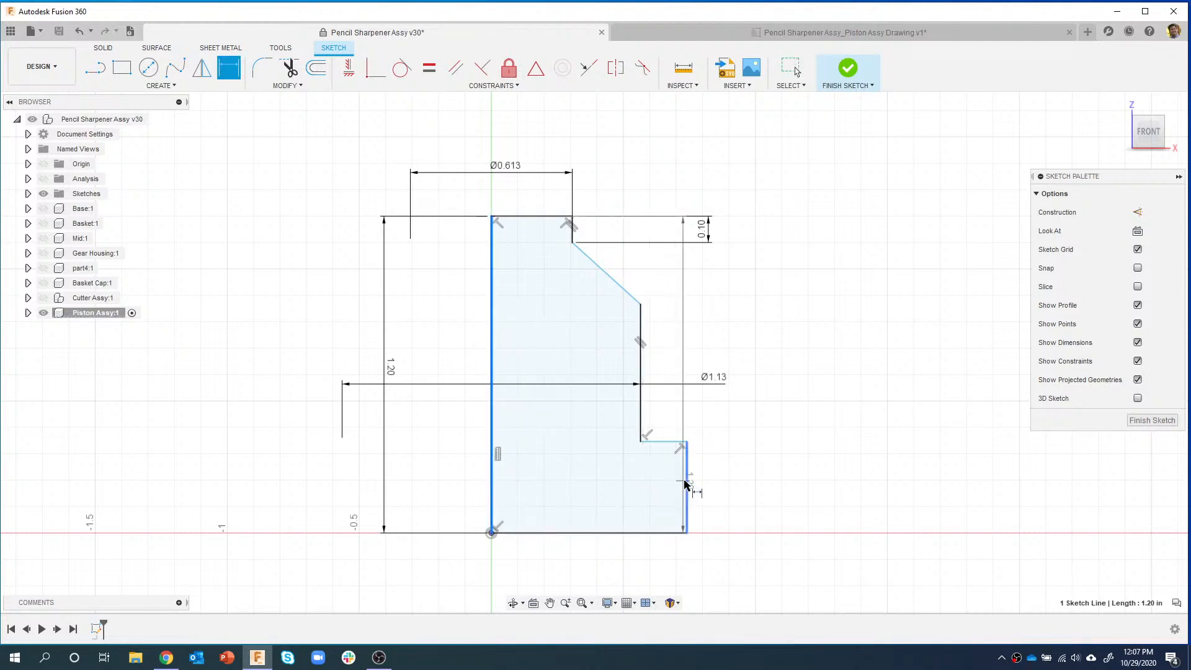
pyautogui.click(685, 484)
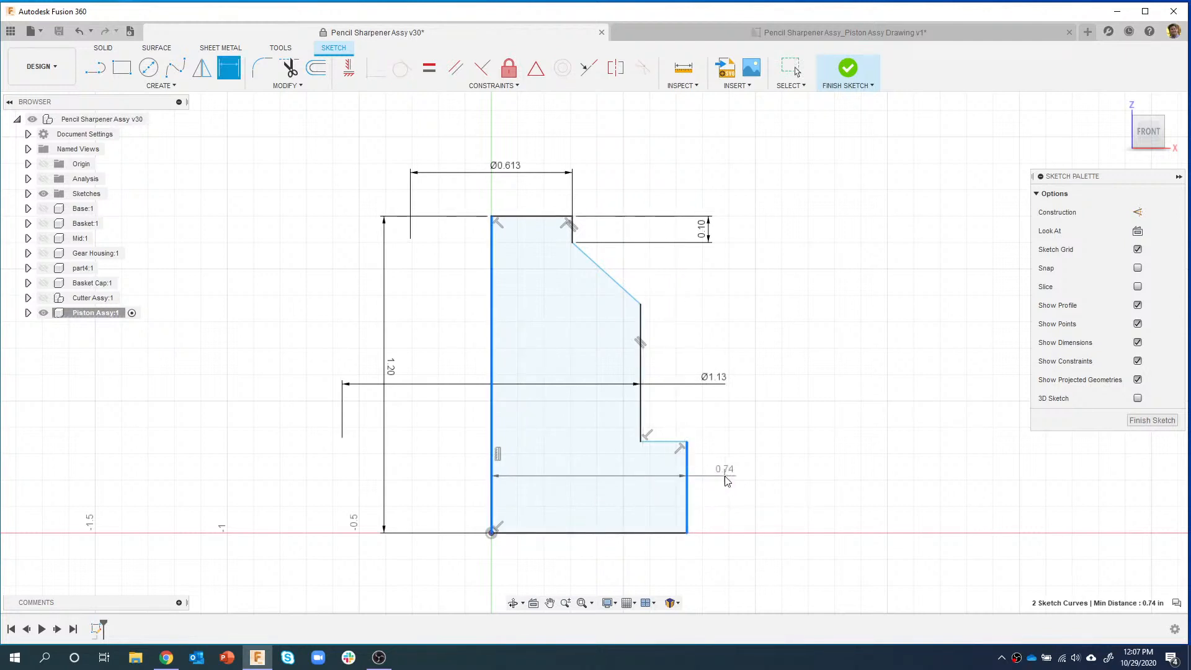
pyautogui.rightClick(725, 478)
pyautogui.click(717, 552)
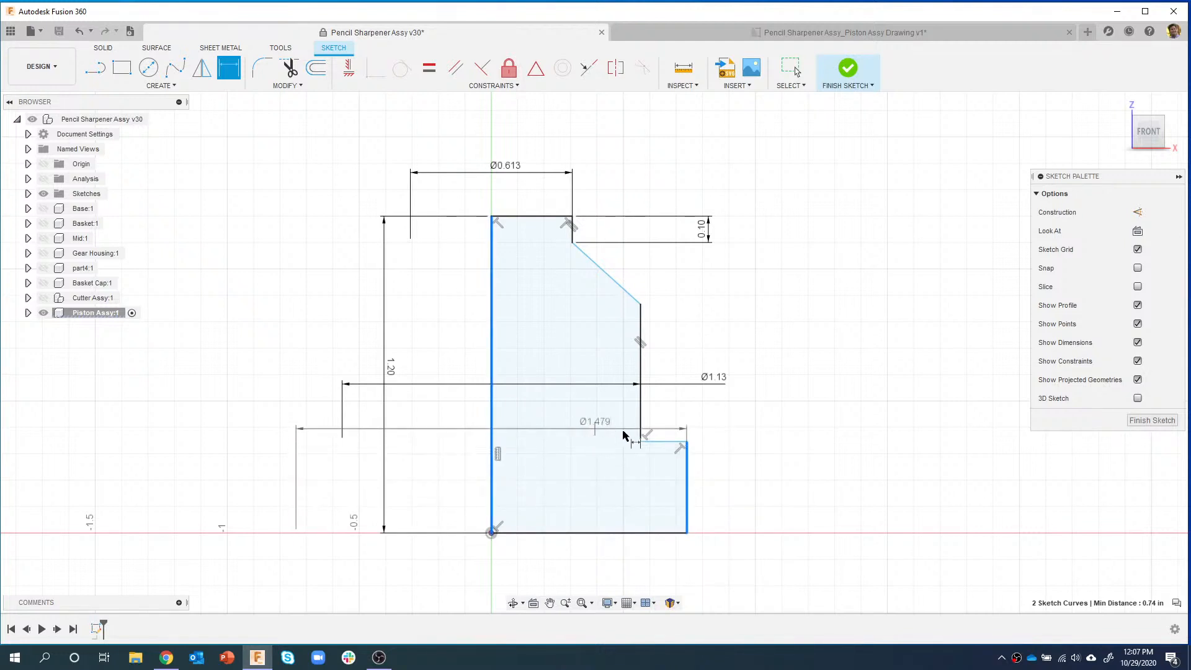
pyautogui.click(744, 483)
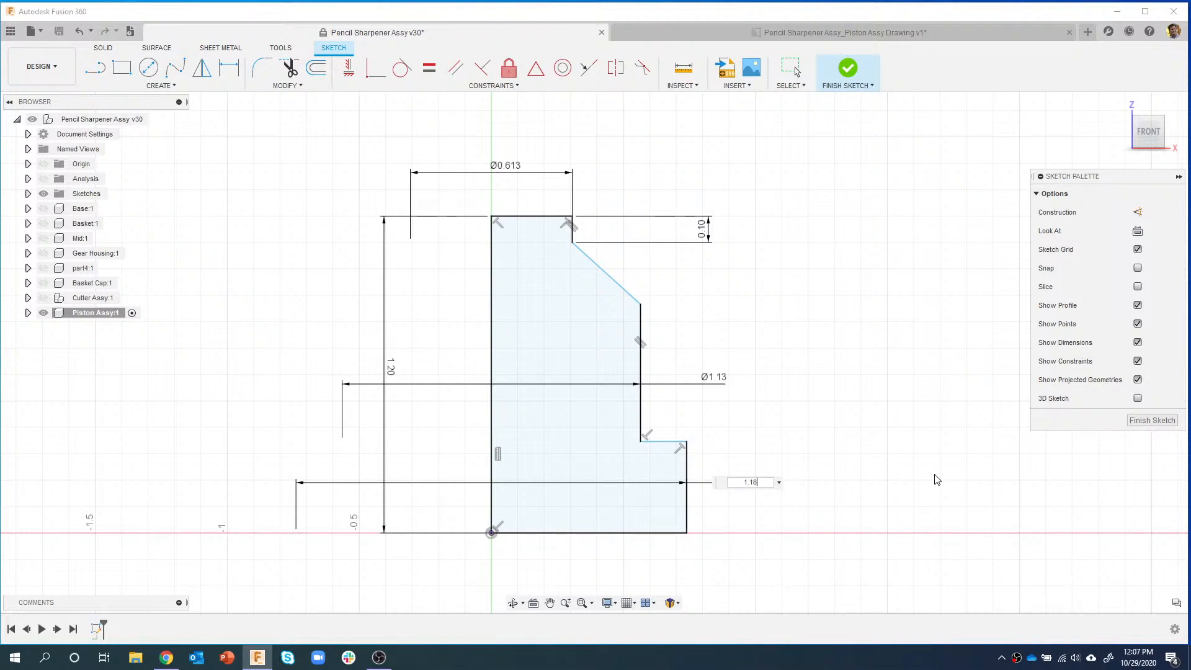
pyautogui.press('Return')
# - Dimension the height of the base's outer vertical edge to 0.42 in
pyautogui.click(646, 496)
pyautogui.click(762, 487)
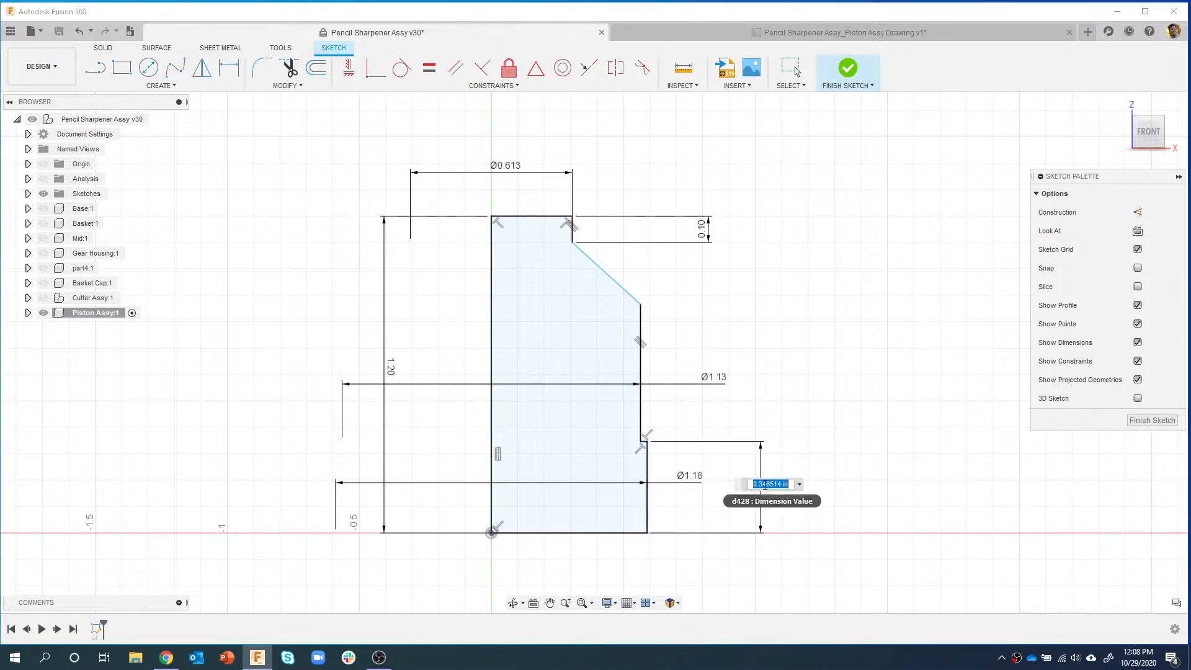
pyautogui.press('BackSpace')
pyautogui.press('Return')
# - Try to dimension the height from the slope's upper end to the base's outer corner, and undo it
pyautogui.scroll(1, 641, 425)
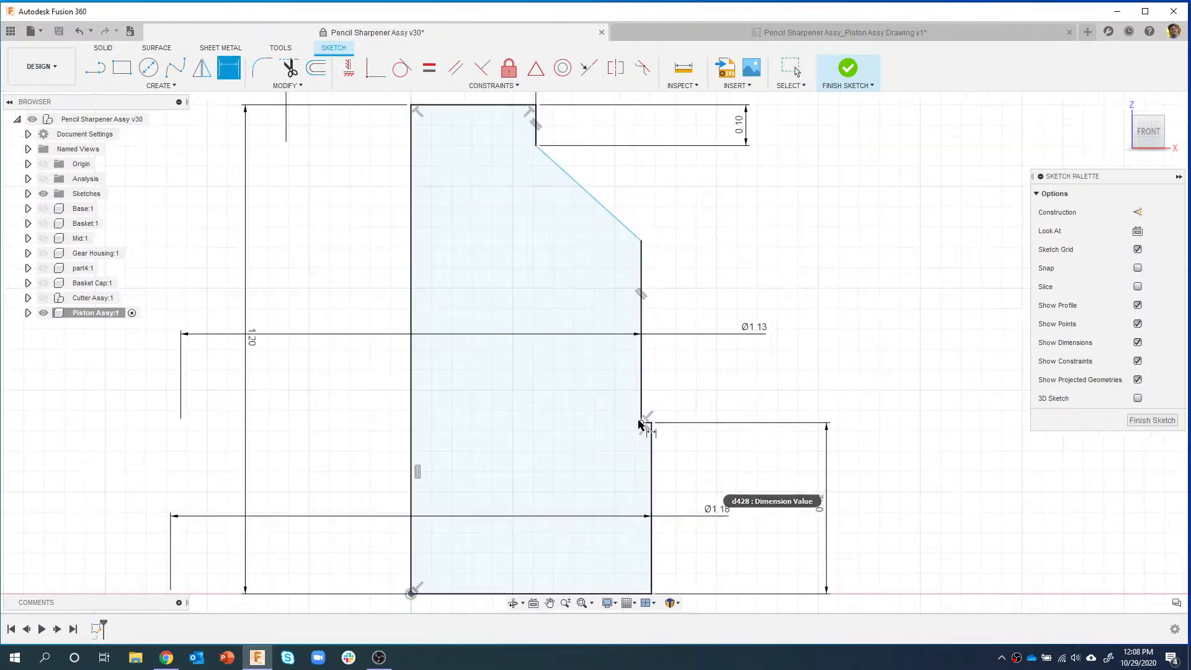
pyautogui.scroll(2, 645, 403)
pyautogui.scroll(-1, 660, 380)
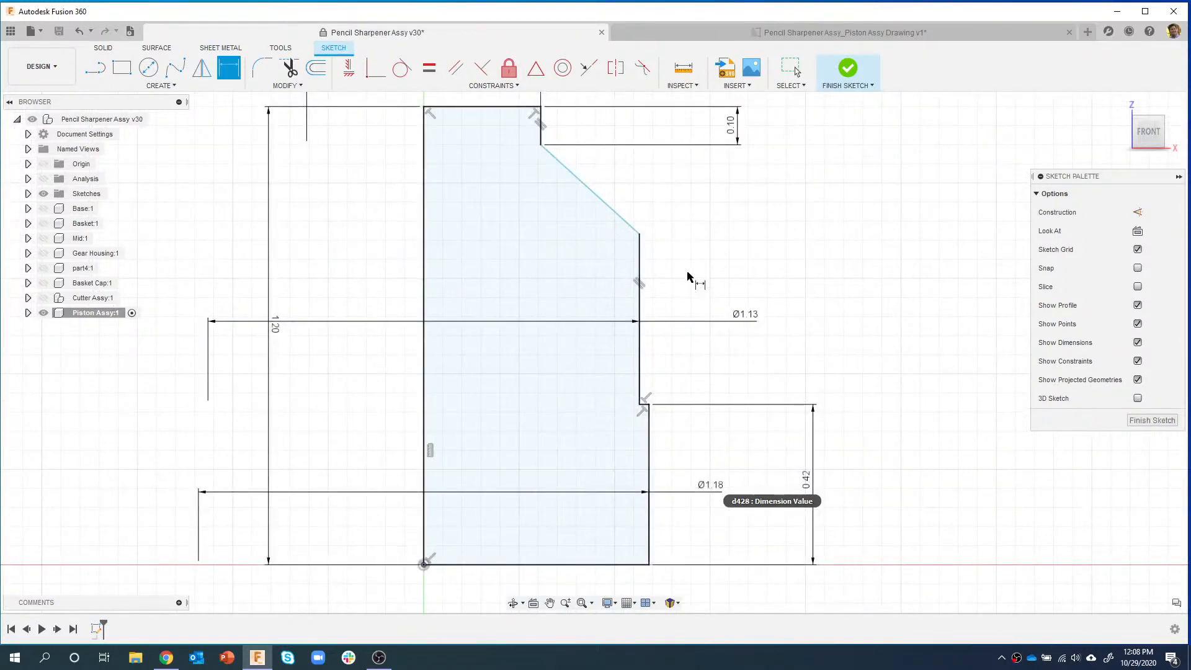
pyautogui.moveTo(702, 245); pyautogui.dragTo(696, 286, button='middle')
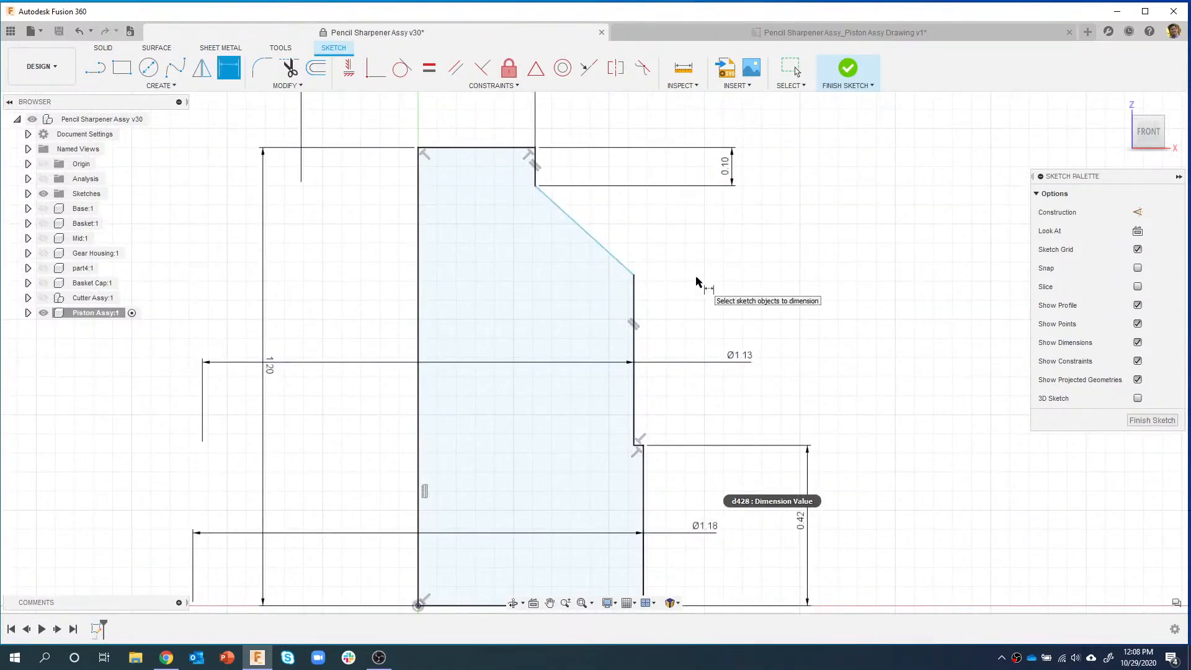
pyautogui.scroll(-2, 696, 282)
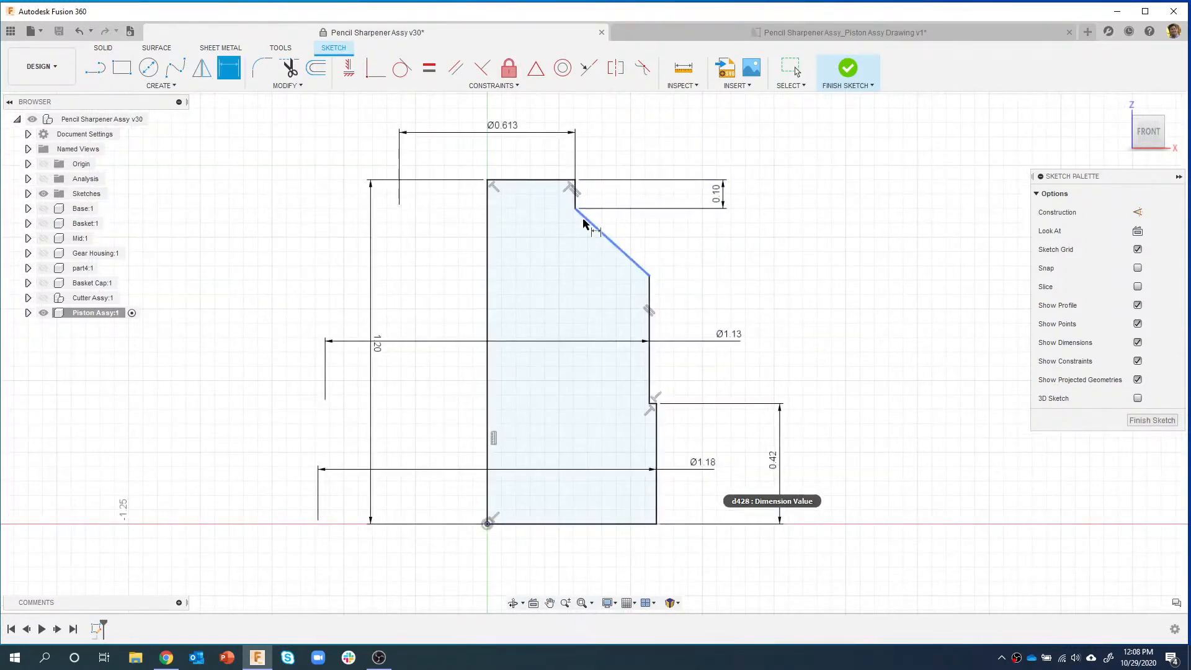
pyautogui.click(576, 209)
pyautogui.click(656, 524)
pyautogui.click(840, 395)
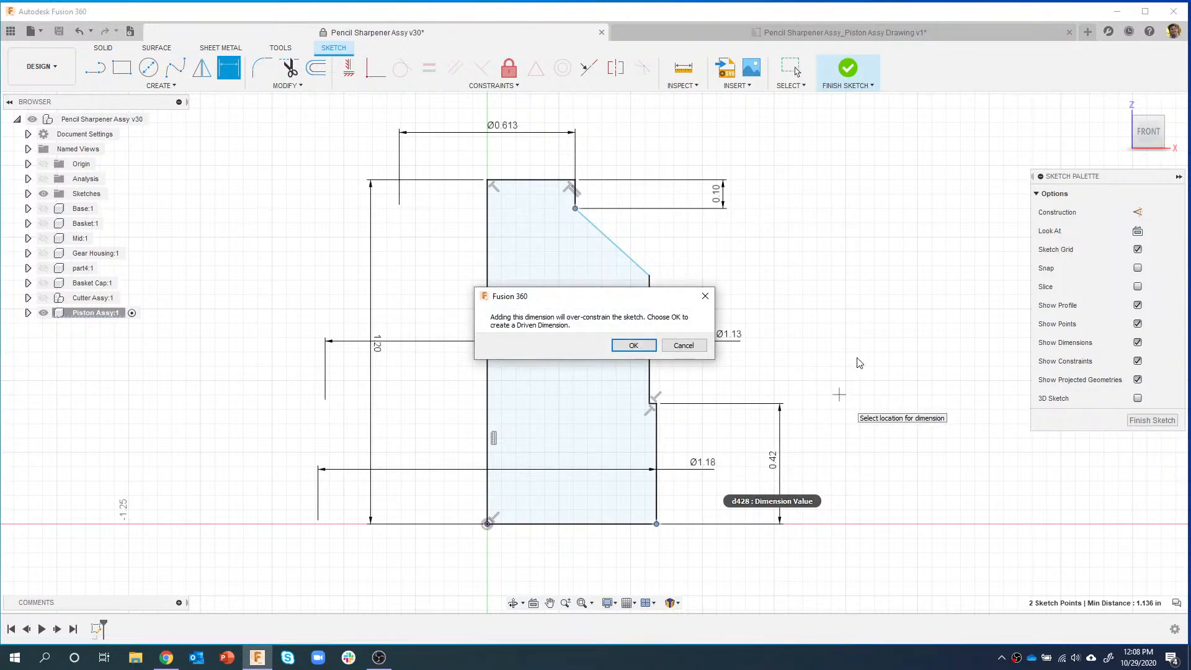
pyautogui.press('Return')
pyautogui.hotkey('ctrl', 'z')
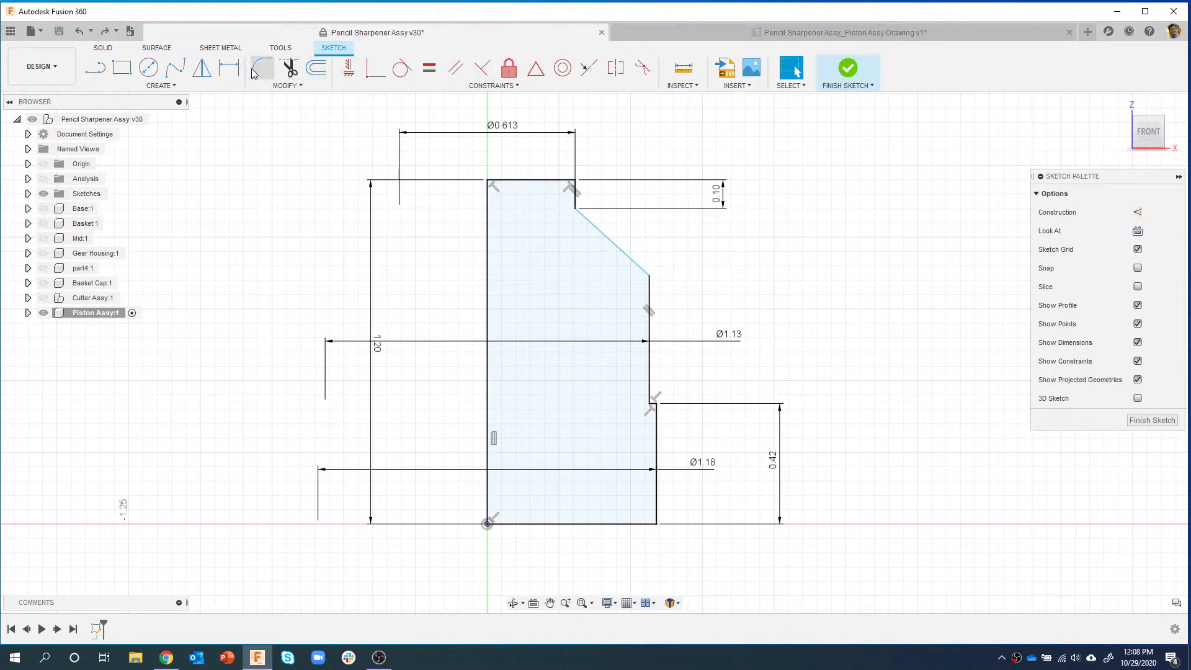
# - Retry the height dimension between the slope's upper end and the base's outer corner, declining the driven dimension
pyautogui.press('d')
pyautogui.click(575, 209)
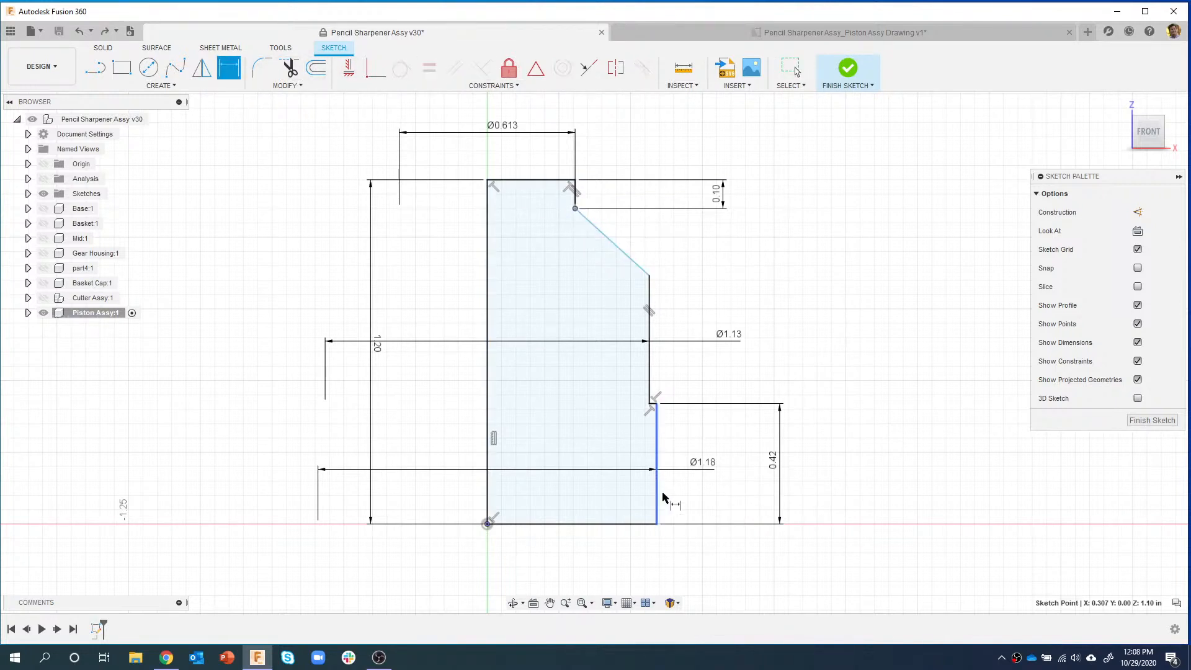
pyautogui.click(656, 524)
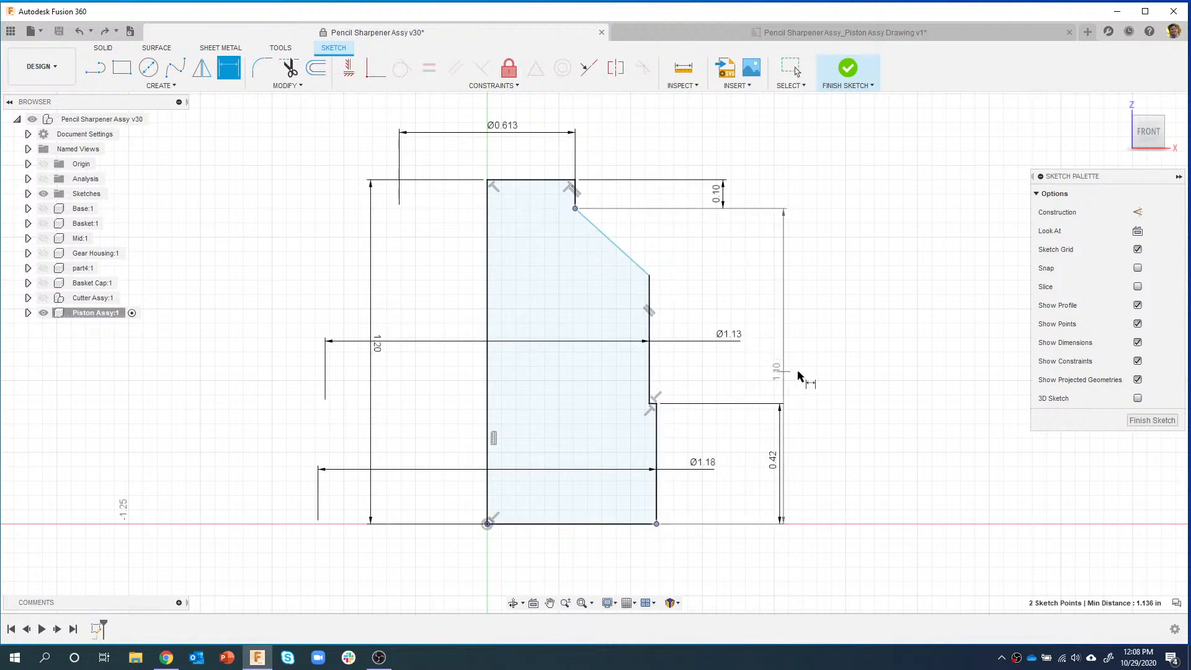
pyautogui.click(818, 371)
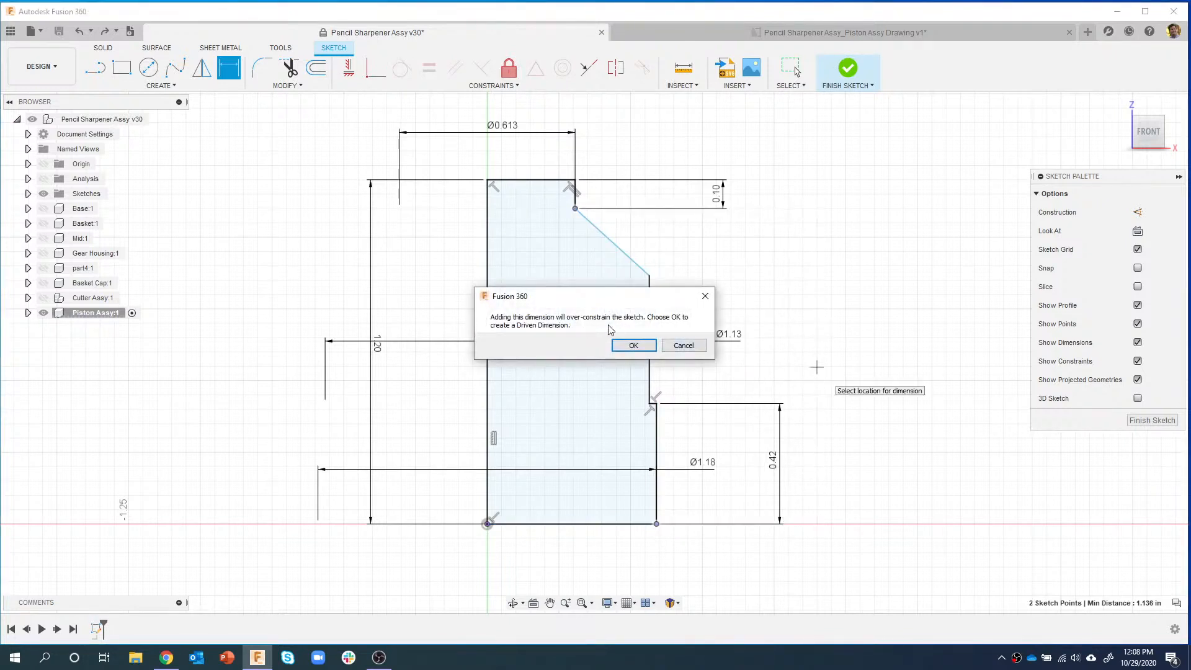
pyautogui.click(671, 343)
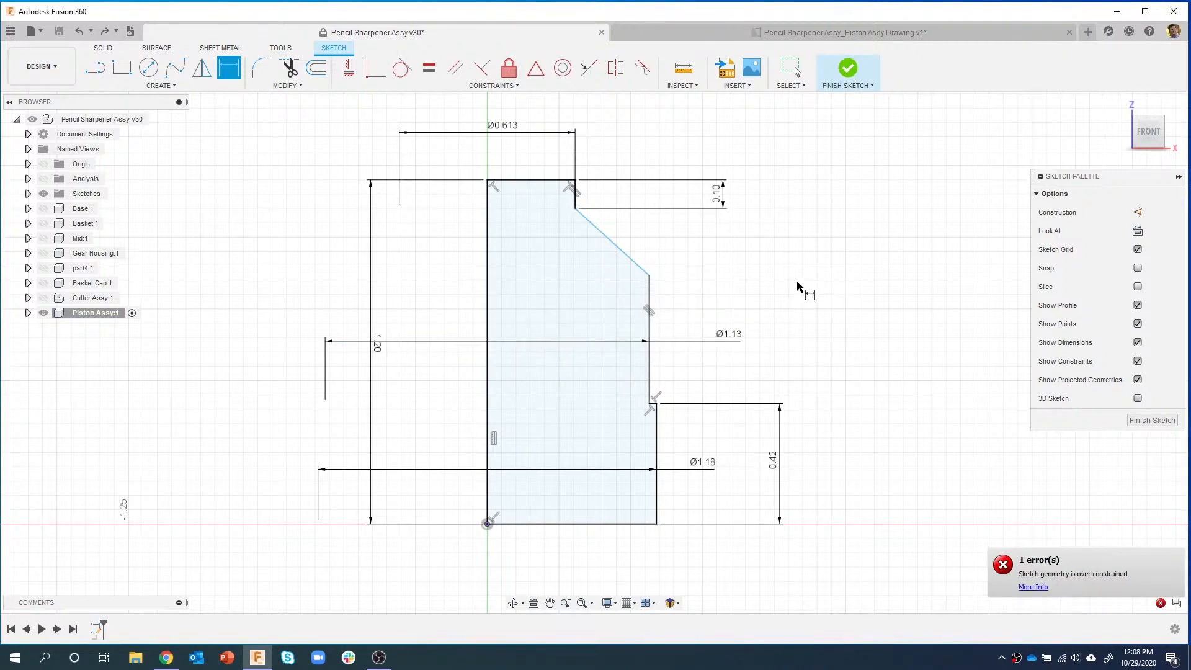
pyautogui.press('Escape')
# - Move the lower end of the sloped shoulder up and down to test its remaining freedom in the sketch
pyautogui.click(628, 258)
pyautogui.moveTo(650, 275); pyautogui.dragTo(683, 260)
pyautogui.click(809, 289)
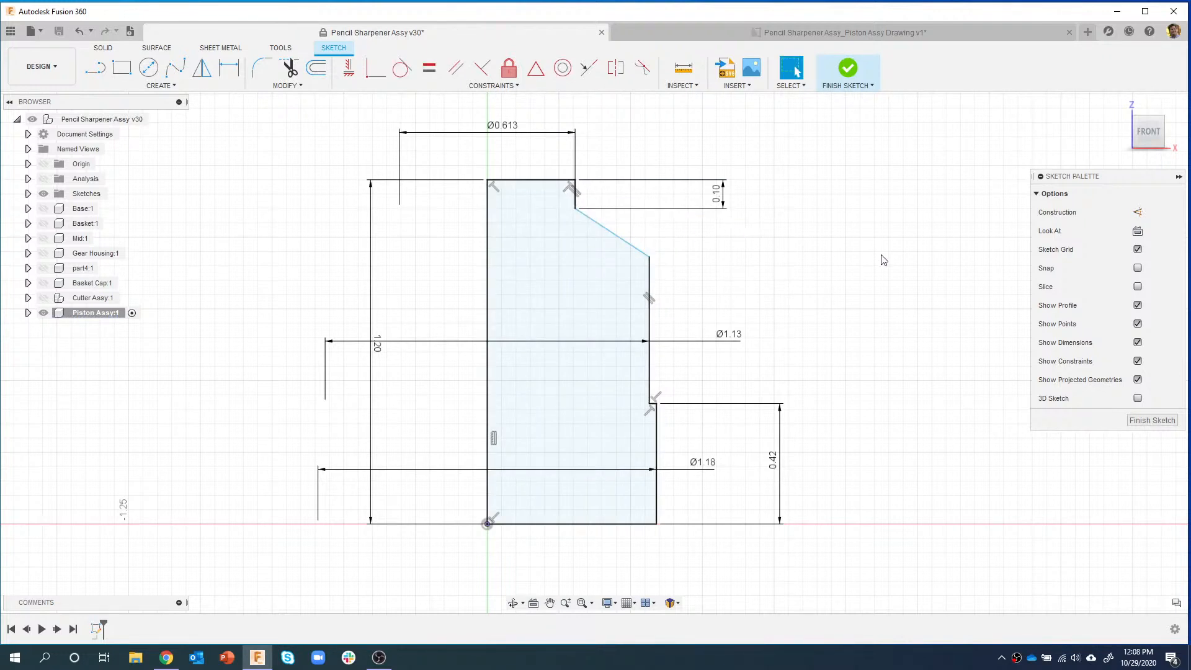
pyautogui.press('d')
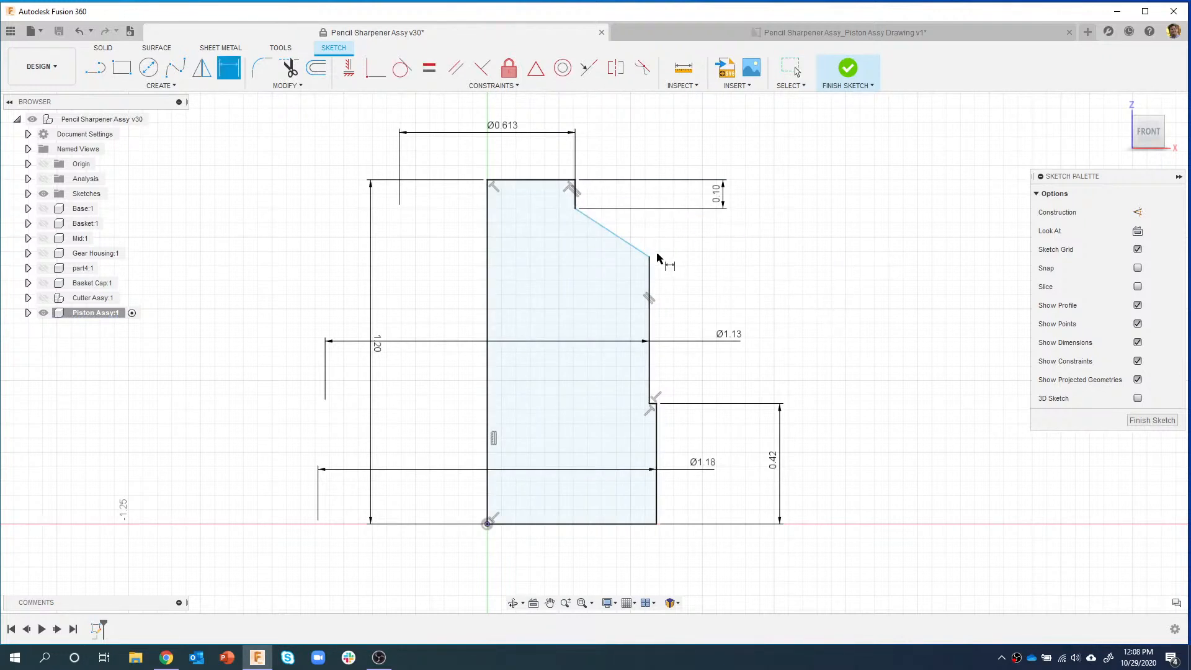
pyautogui.press('Escape')
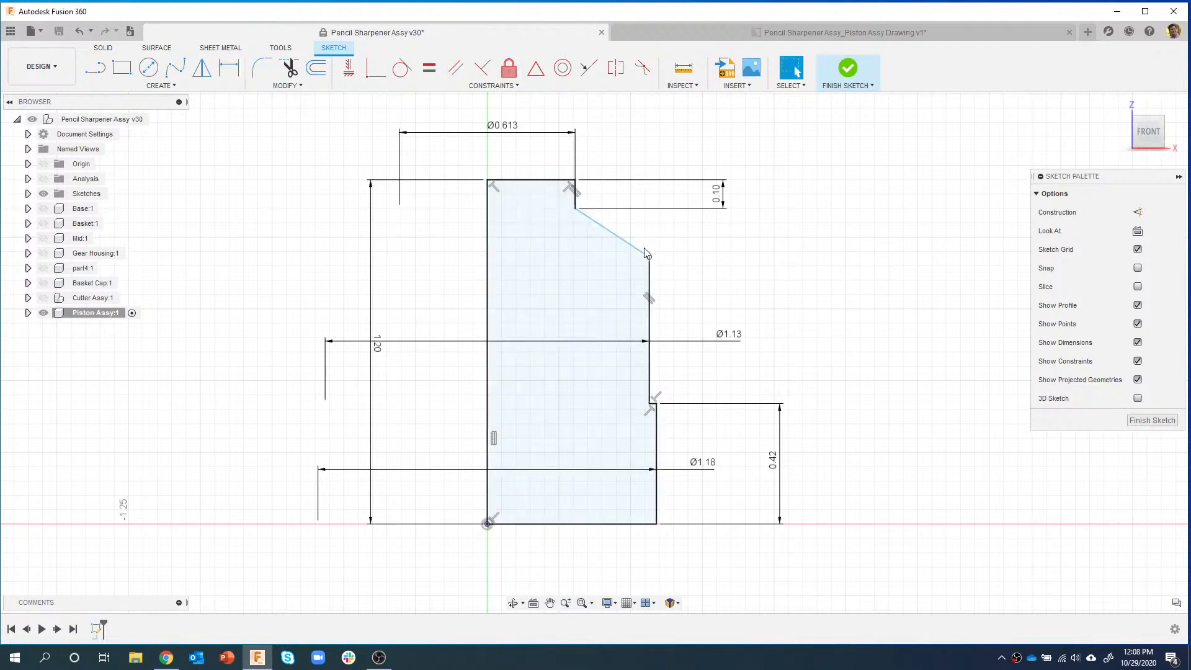
pyautogui.click(636, 251)
pyautogui.moveTo(649, 257)
pyautogui.mouseDown()
pyautogui.moveTo(666, 247)
pyautogui.moveTo(647, 271)
pyautogui.mouseUp()
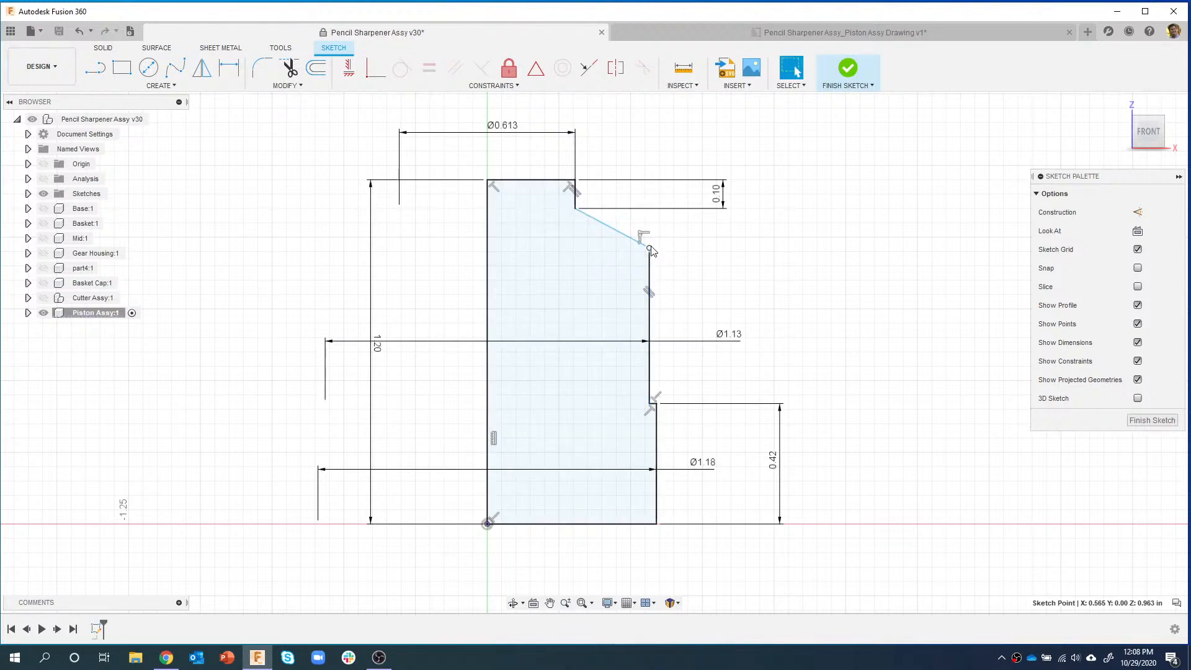
# - Dimension the height from the sloped shoulder's lower end to the base's outer corner as 1.03 in and finish the sketch
pyautogui.click(818, 273)
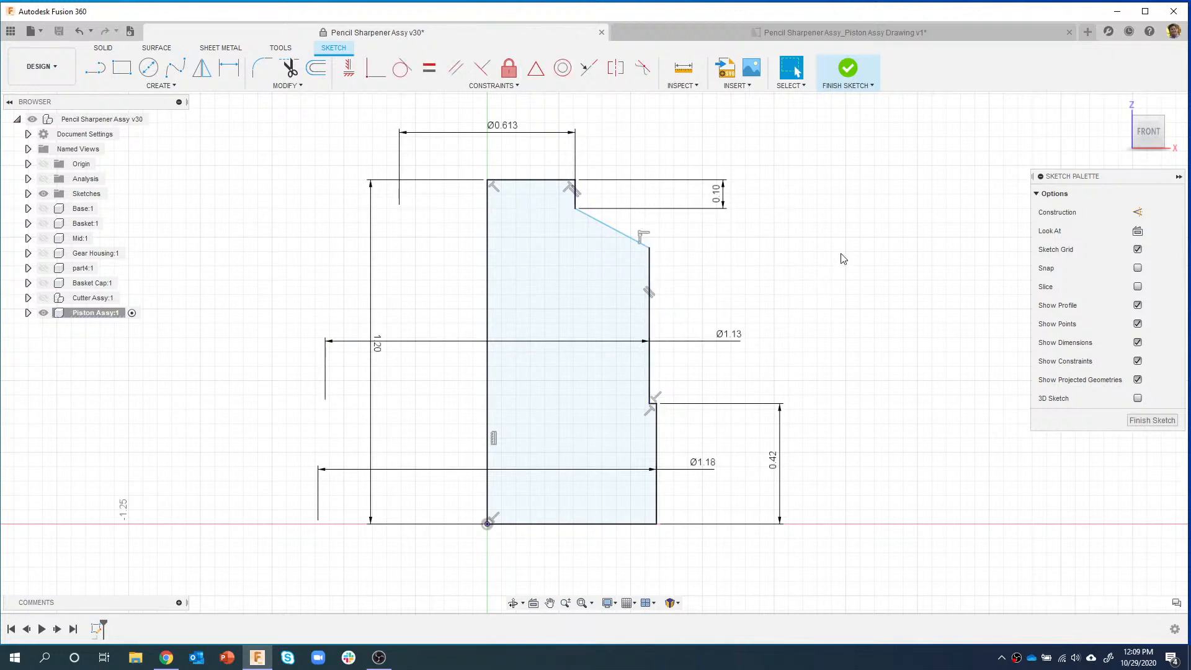
pyautogui.press('d')
pyautogui.click(650, 248)
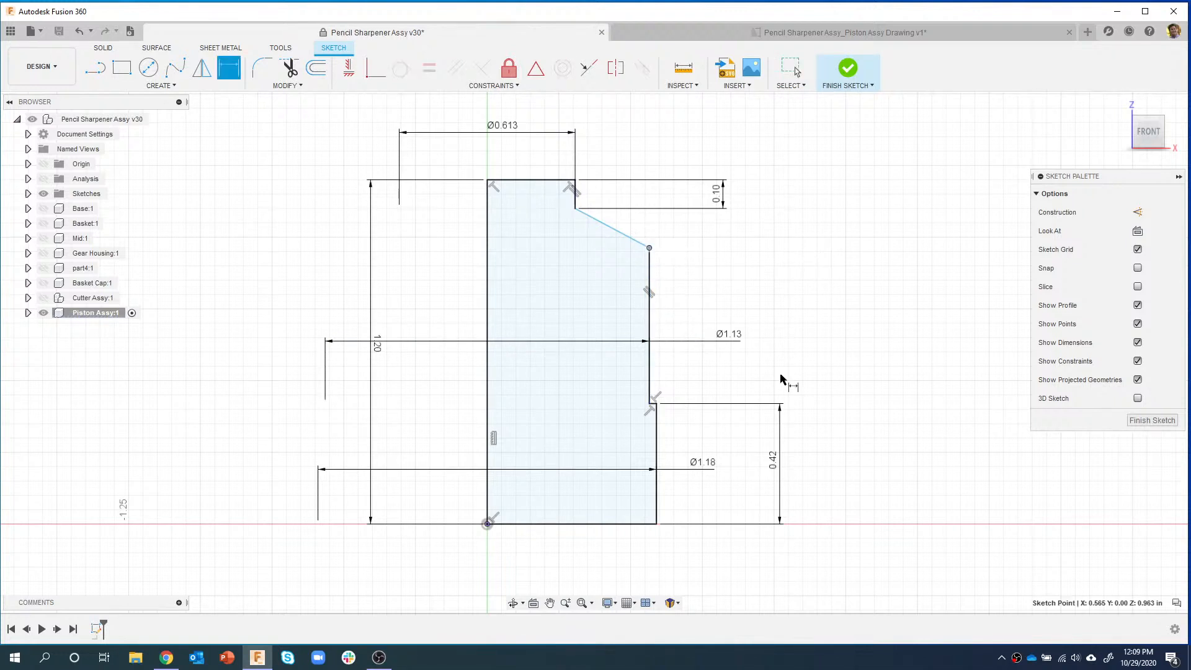
pyautogui.click(656, 525)
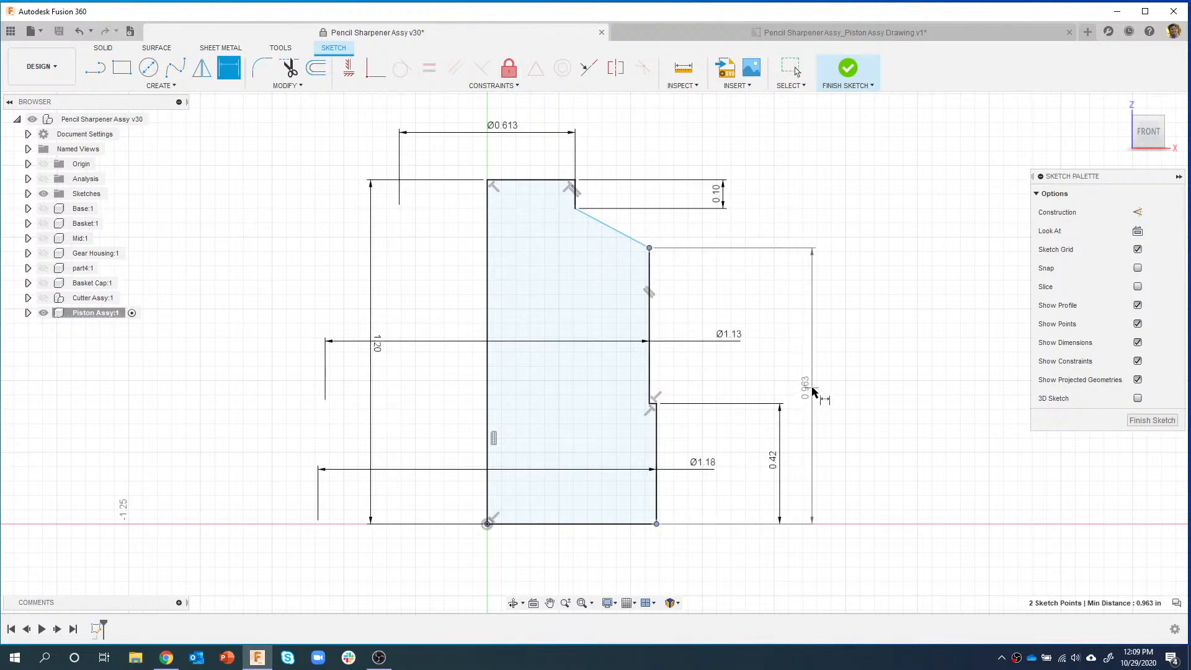
pyautogui.click(812, 392)
pyautogui.write('1.03')
pyautogui.press('Return')
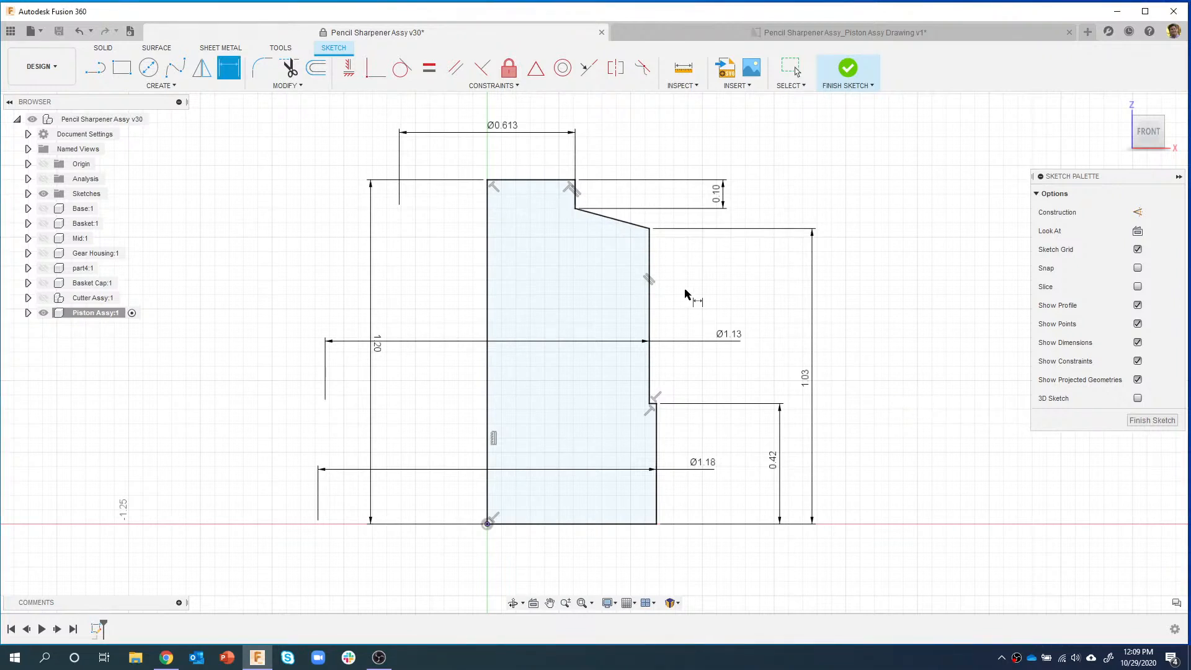
pyautogui.click(850, 69)
# - Revolve the half-profile 360 degrees about its long vertical centre line as a new body
pyautogui.scroll(3, 559, 363)
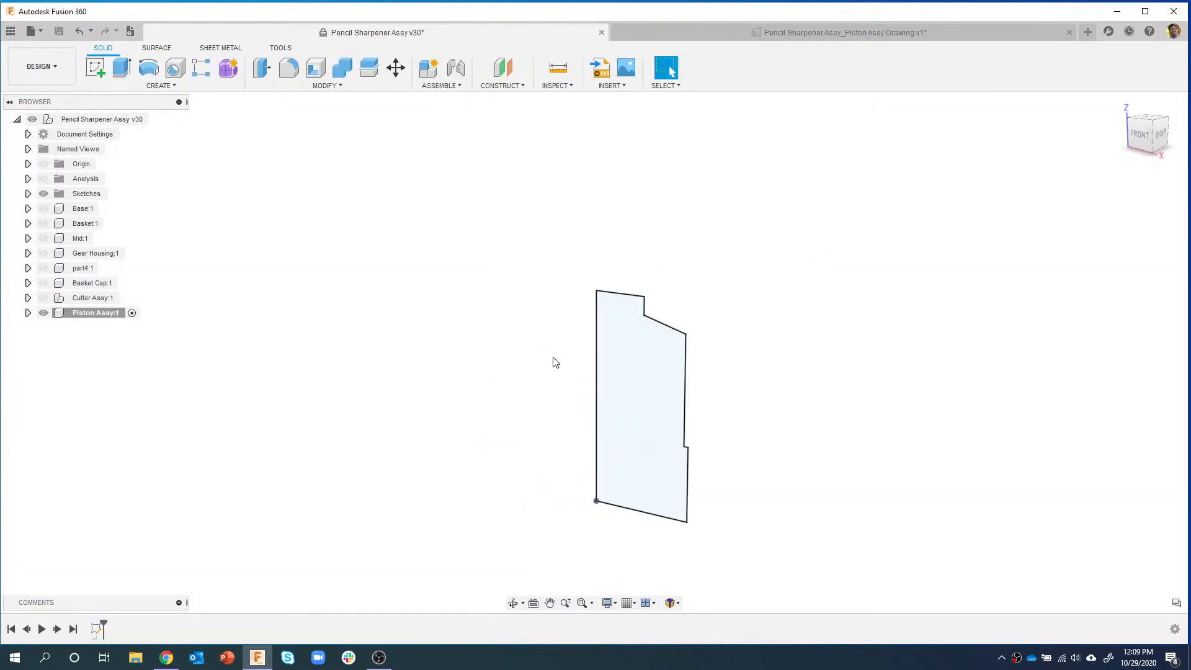
pyautogui.click(159, 87)
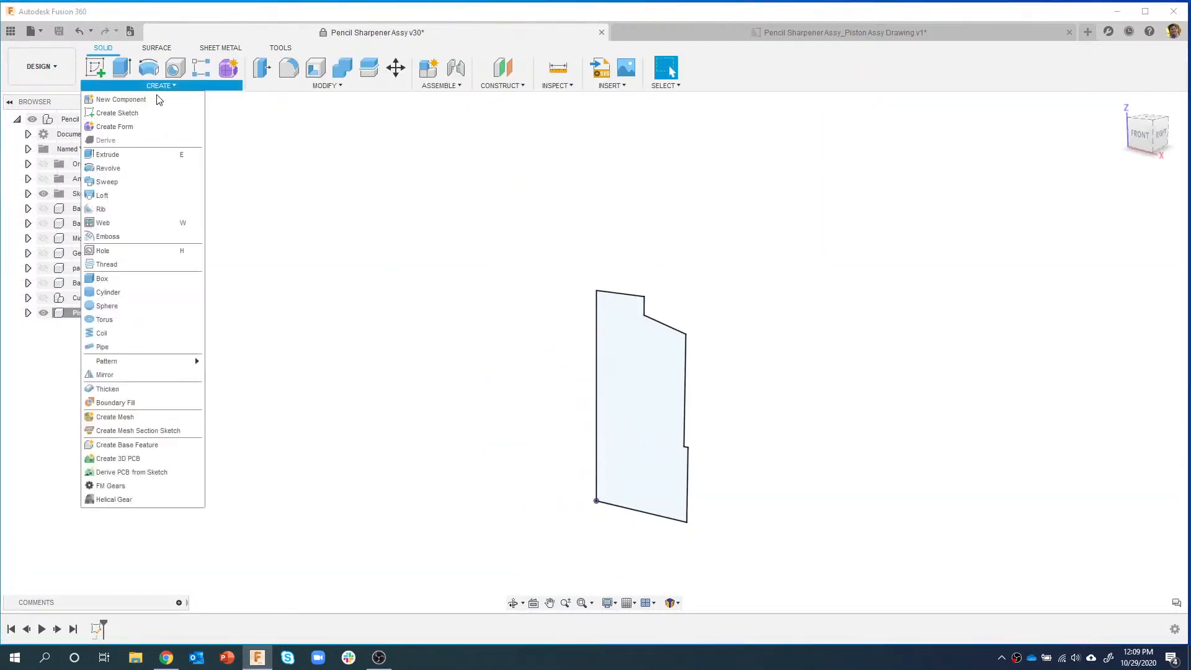
pyautogui.click(129, 174)
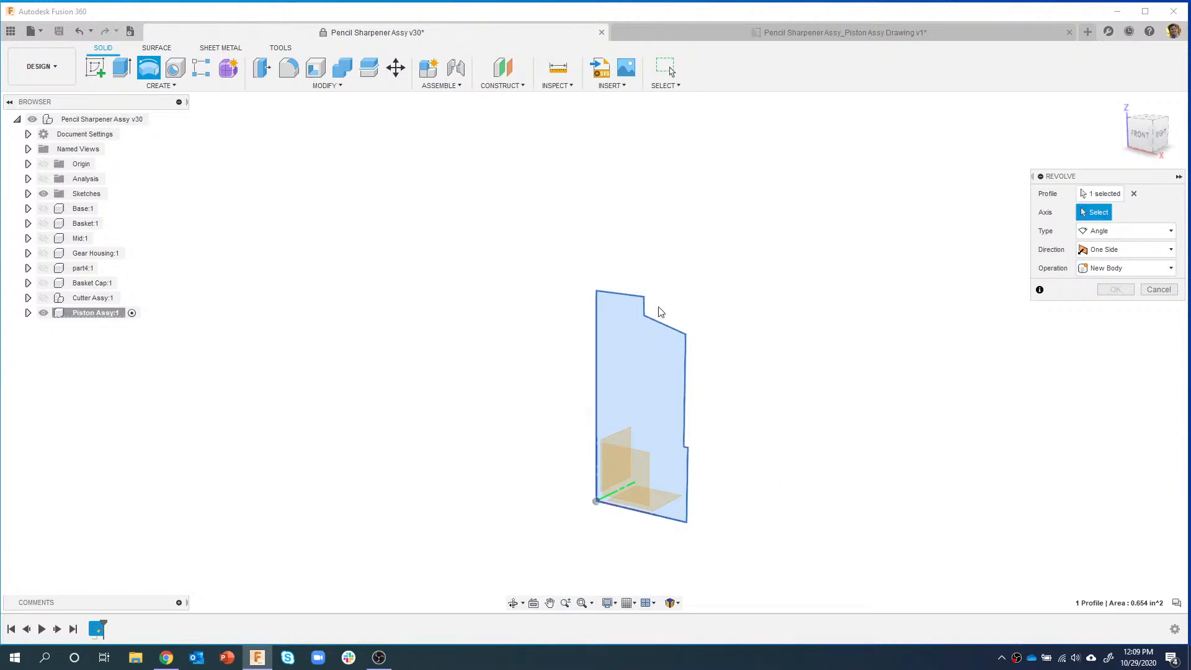
pyautogui.click(598, 333)
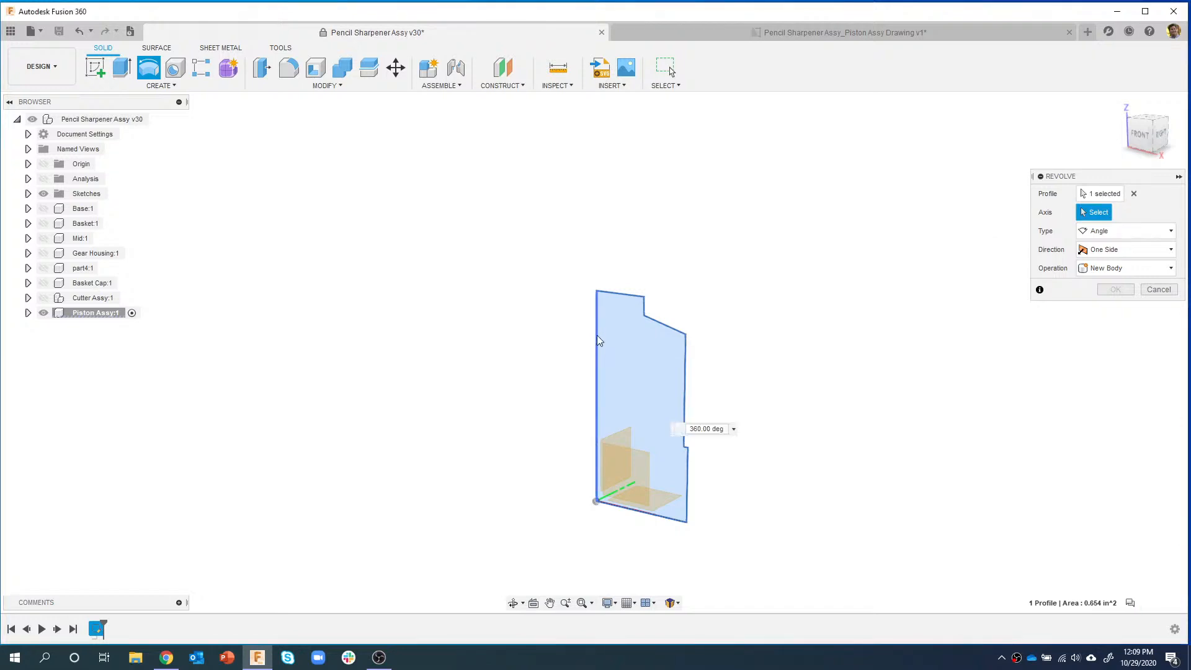
pyautogui.keyDown('shift'); pyautogui.moveTo(693, 329); pyautogui.dragTo(688, 305, button='middle'); pyautogui.keyUp('shift')
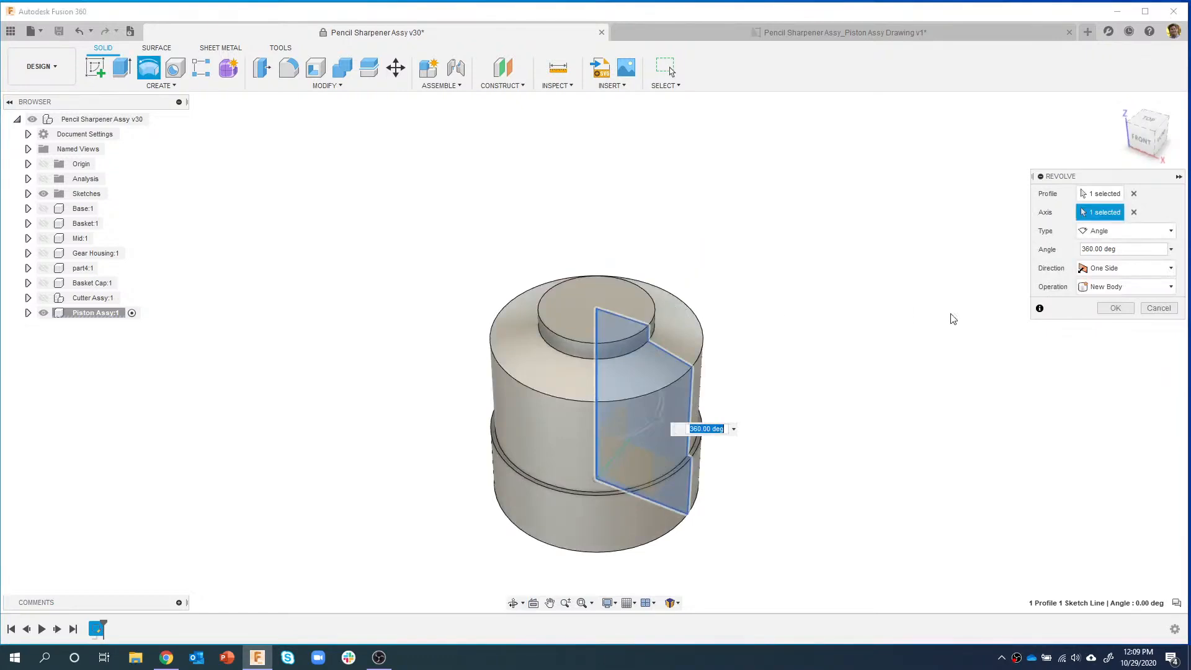
pyautogui.click(1115, 308)
# - Start a Shell on the revolved body, choosing the neck's top face and the base's bottom face as openings
pyautogui.moveTo(792, 302)
pyautogui.keyDown('shift'); pyautogui.mouseDown(button='middle')
pyautogui.moveTo(803, 271)
pyautogui.moveTo(804, 285)
pyautogui.mouseUp(button='middle'); pyautogui.keyUp('shift')
pyautogui.moveTo(764, 320); pyautogui.dragTo(709, 268, button='middle')
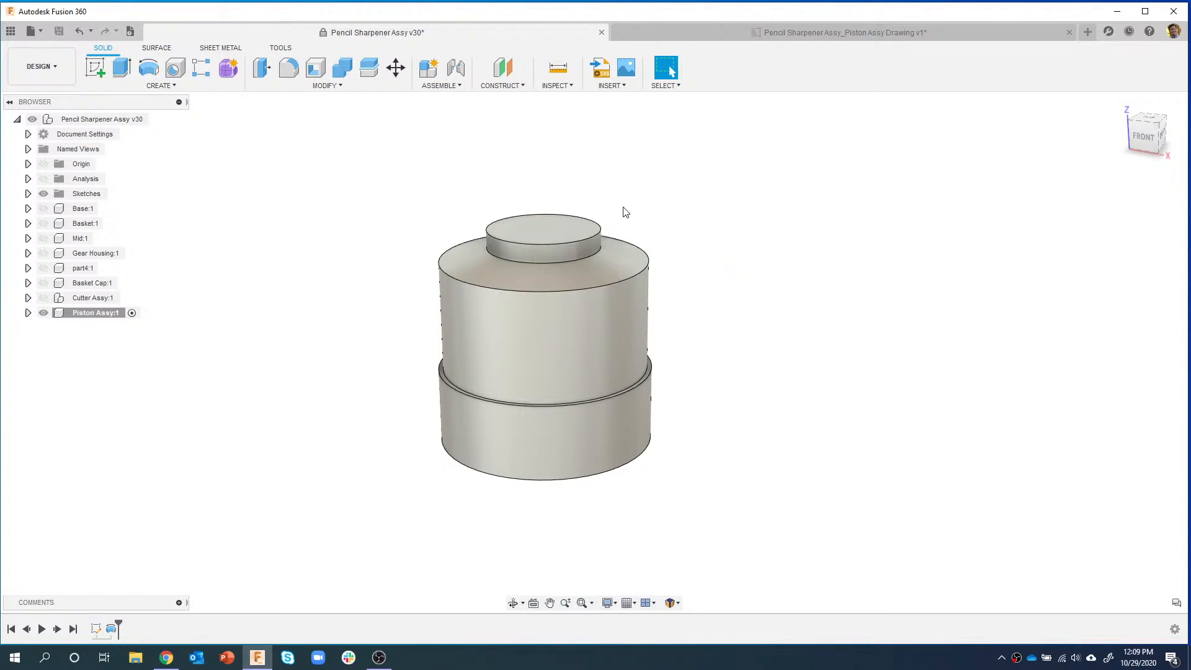
pyautogui.moveTo(687, 255); pyautogui.dragTo(699, 233, button='middle')
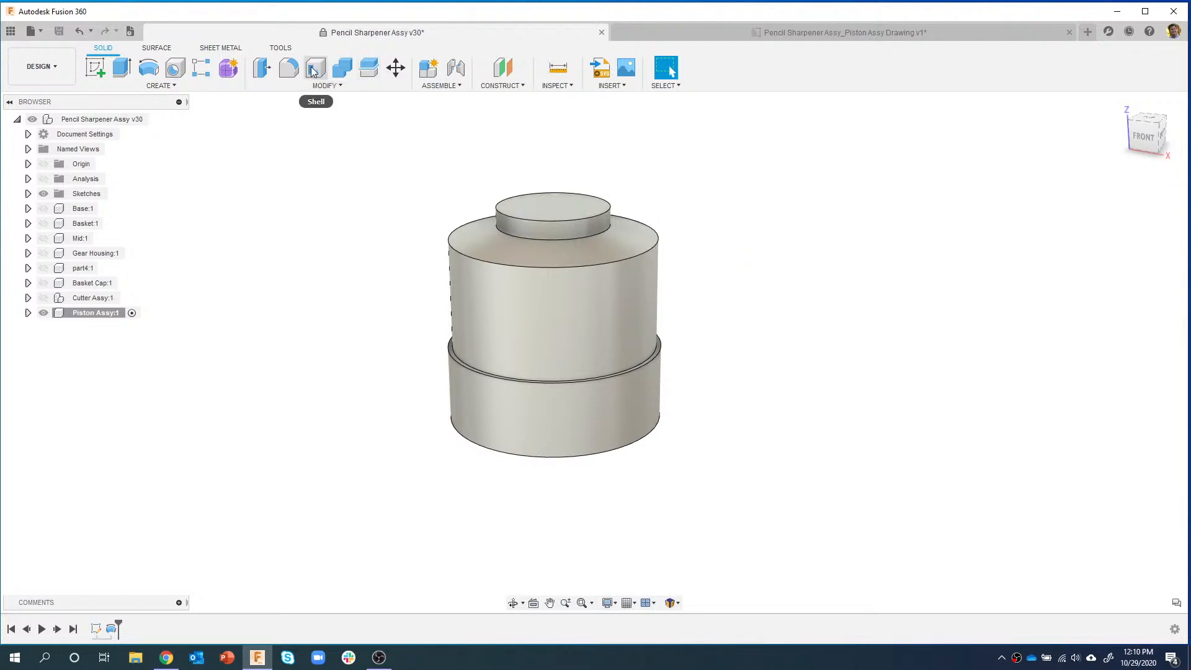
pyautogui.click(550, 202)
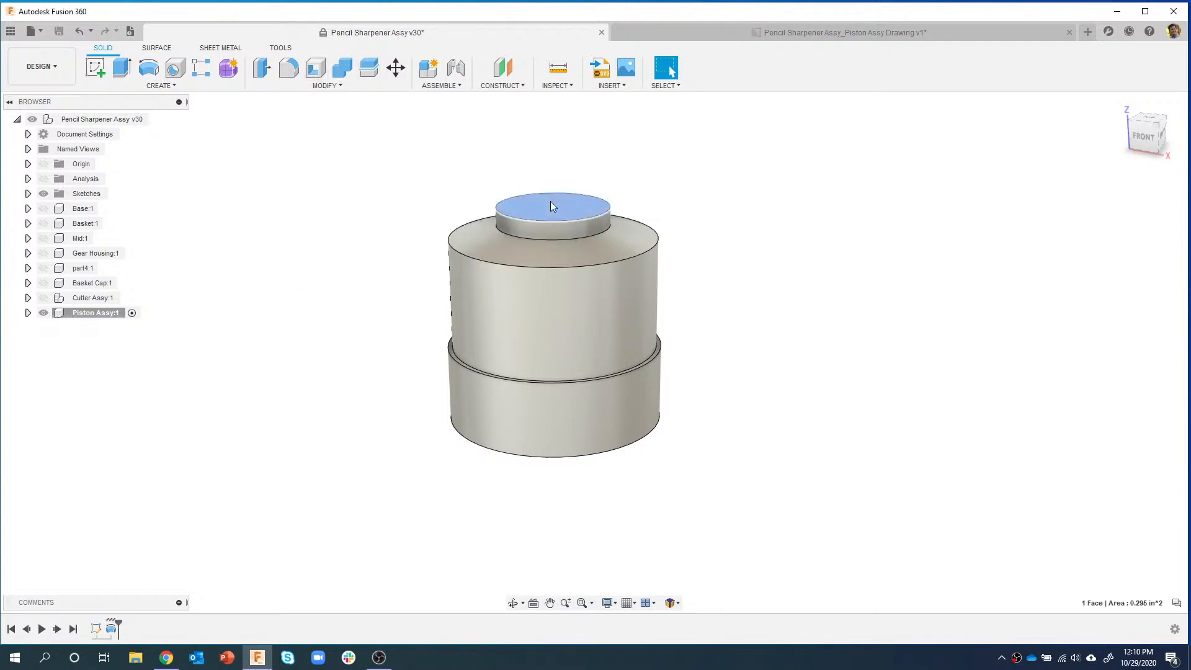
pyautogui.rightClick(568, 214)
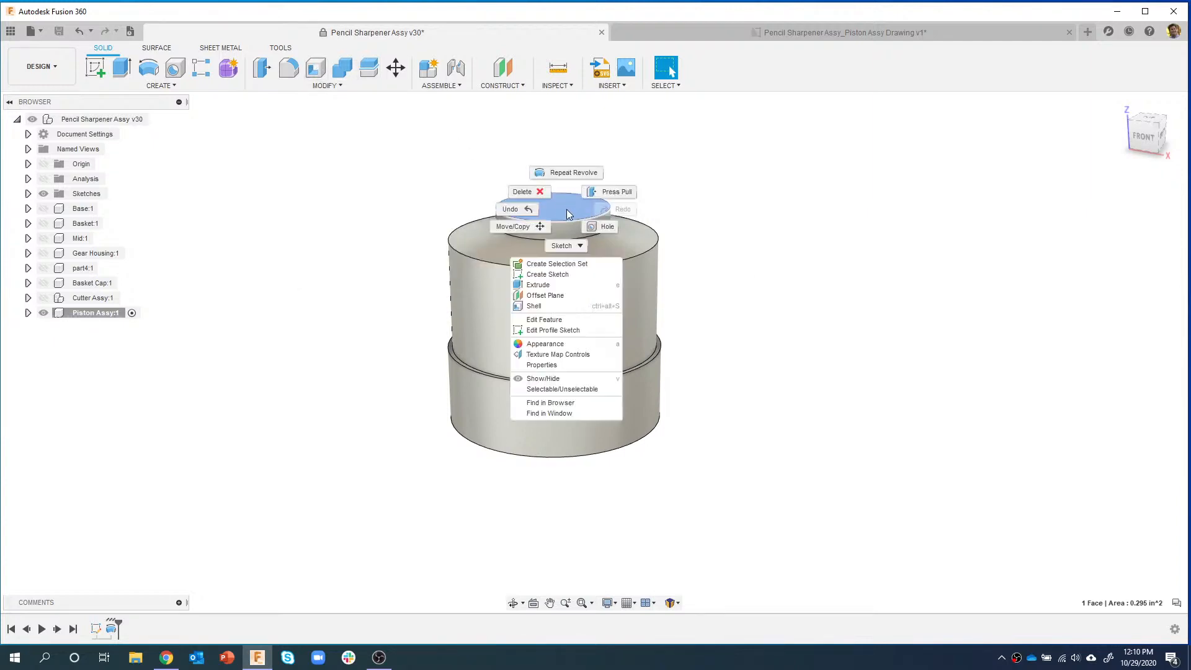
pyautogui.click(556, 306)
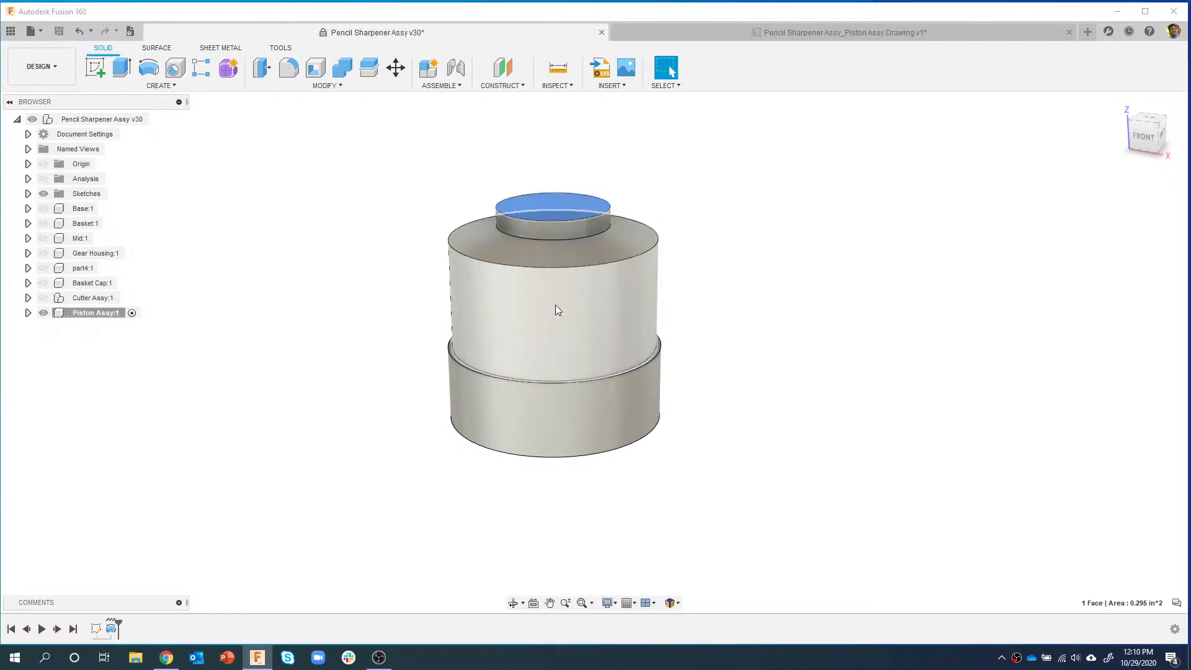
pyautogui.keyDown('shift'); pyautogui.moveTo(761, 342); pyautogui.dragTo(758, 313, button='middle'); pyautogui.keyUp('shift')
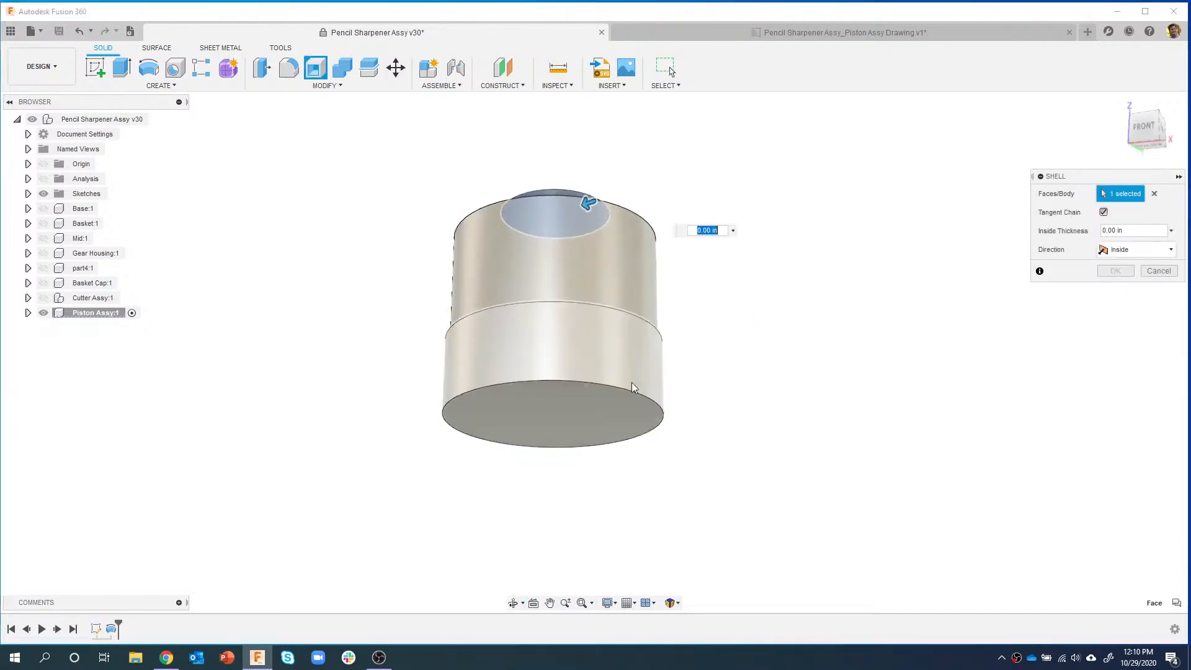
pyautogui.click(591, 413)
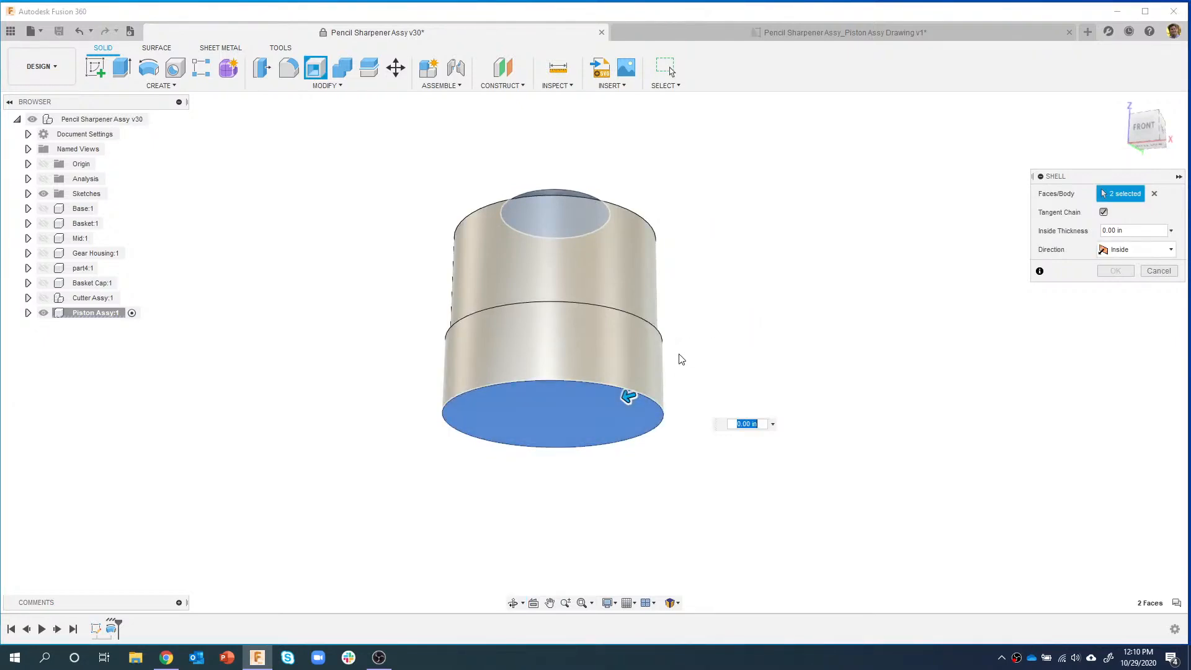
# - Set the shell's inside thickness to 0.05 in and complete it
pyautogui.moveTo(699, 260)
pyautogui.keyDown('shift'); pyautogui.mouseDown(button='middle')
pyautogui.moveTo(693, 319)
pyautogui.moveTo(699, 239)
pyautogui.mouseUp(button='middle'); pyautogui.keyUp('shift')
pyautogui.moveTo(631, 363); pyautogui.dragTo(622, 359)
pyautogui.keyDown('shift'); pyautogui.moveTo(649, 294); pyautogui.dragTo(623, 241, button='middle'); pyautogui.keyUp('shift')
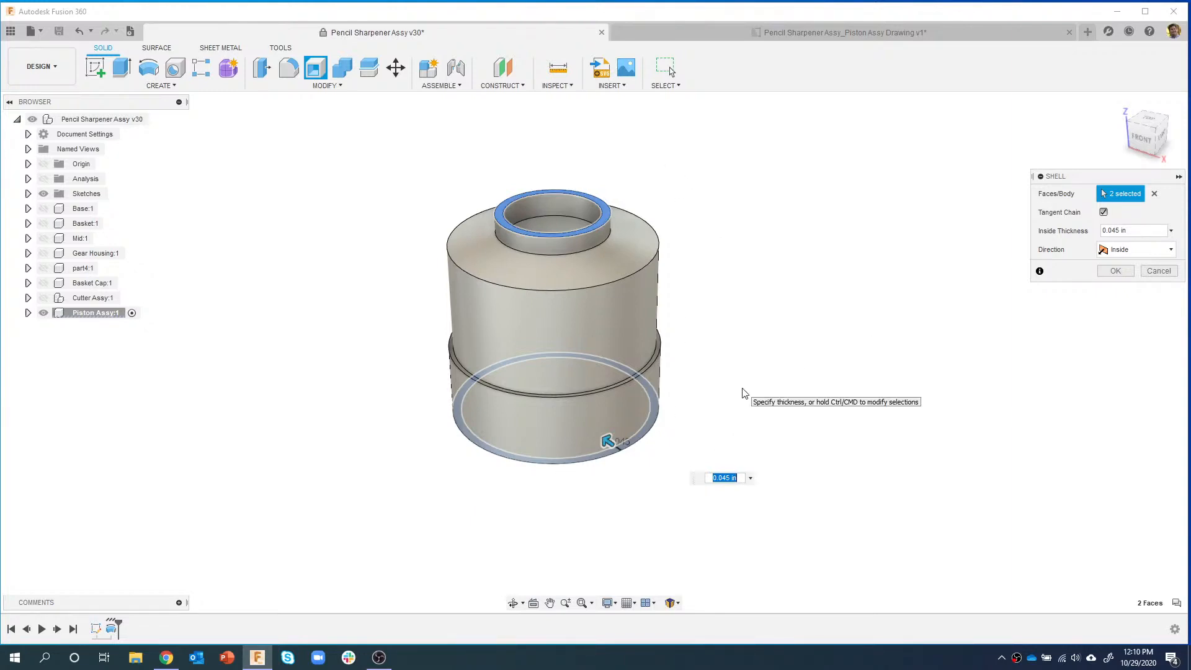
pyautogui.write('05')
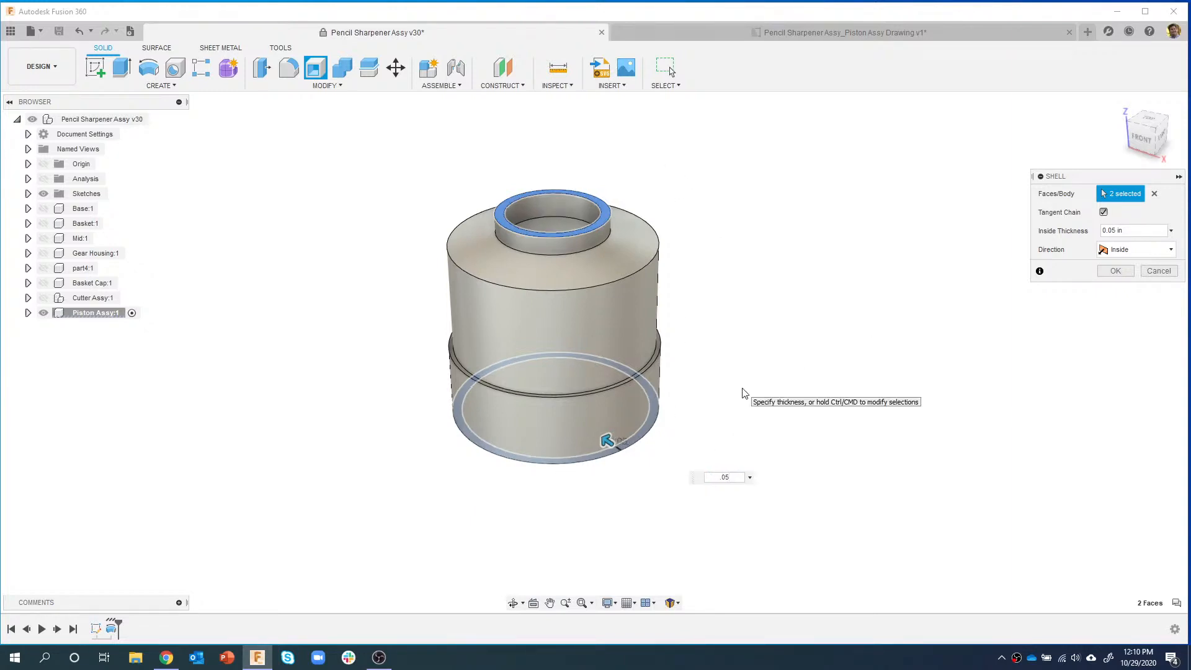
pyautogui.press('Return')
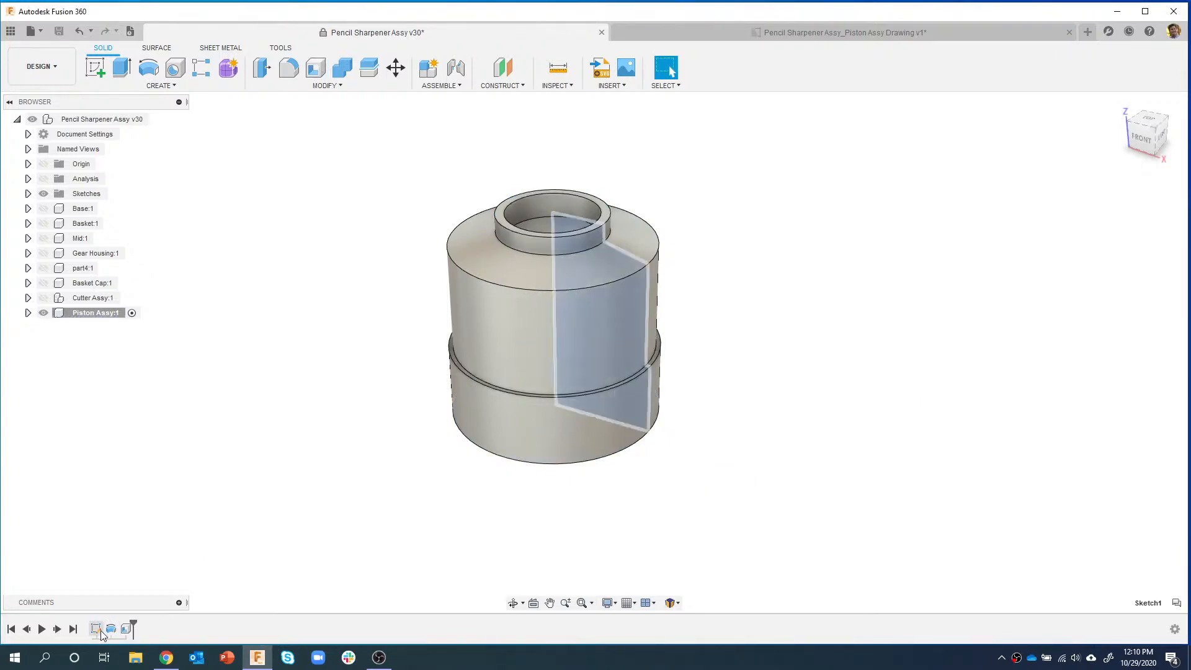
# - Reopen the piston case's profile sketch to review its dimensions and close it again
pyautogui.doubleClick(96, 629)
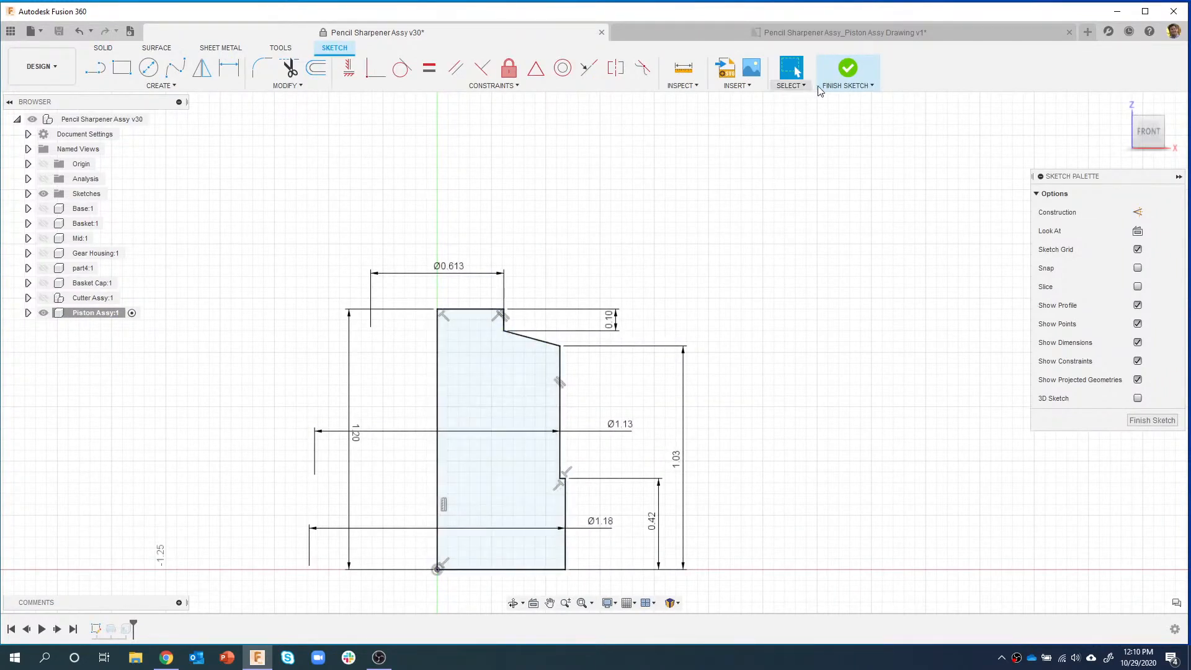
pyautogui.click(843, 71)
pyautogui.moveTo(673, 313)
pyautogui.keyDown('shift'); pyautogui.mouseDown(button='middle')
pyautogui.moveTo(673, 359)
pyautogui.moveTo(691, 220)
pyautogui.moveTo(688, 306)
pyautogui.mouseUp(button='middle'); pyautogui.keyUp('shift')
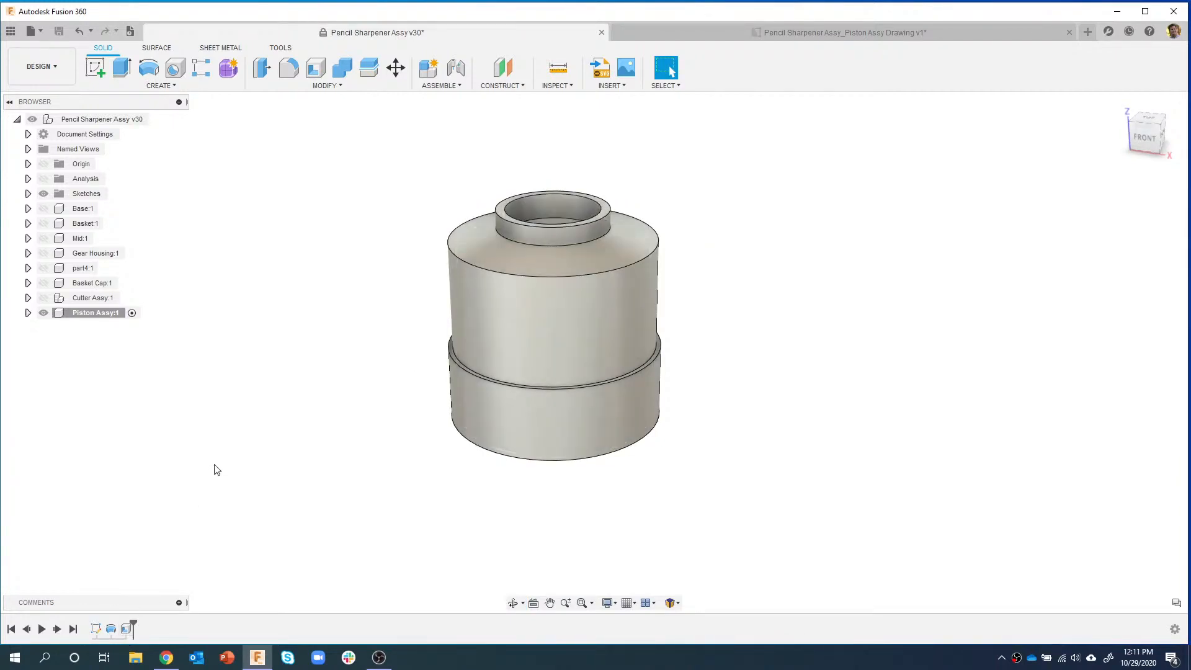
# - Examine the internal ribs and grooves of the case in the Piston Assy drawing and return to the model
pyautogui.keyDown('shift'); pyautogui.moveTo(726, 412); pyautogui.dragTo(753, 332, button='middle'); pyautogui.keyUp('shift')
pyautogui.click(735, 37)
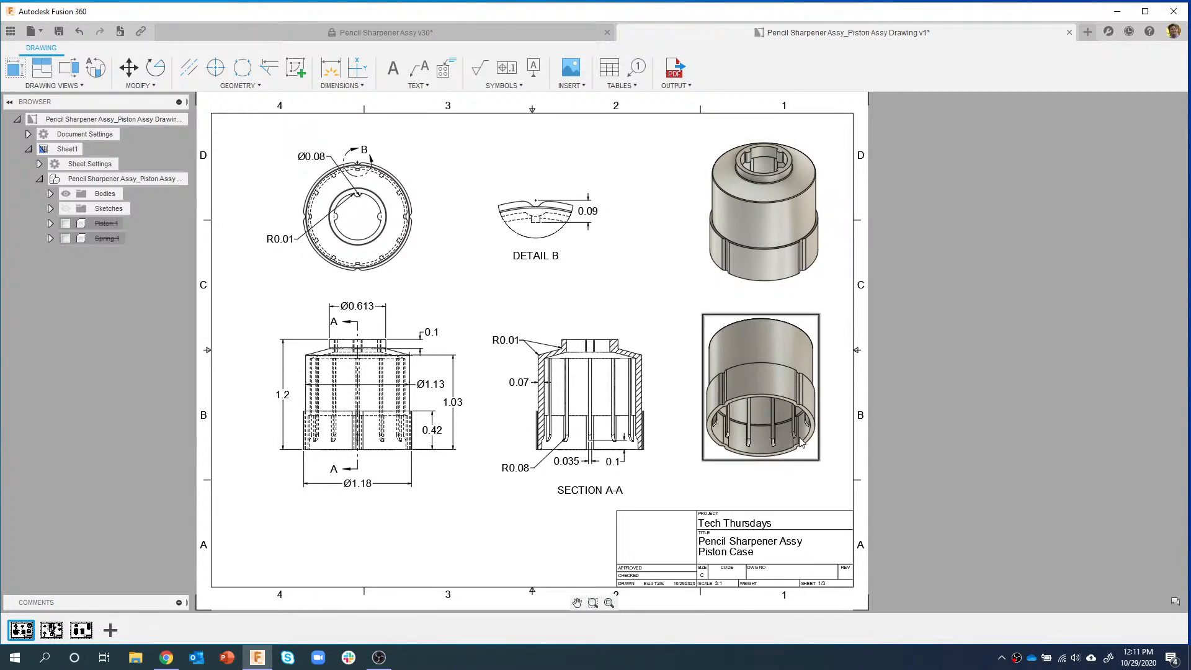
pyautogui.scroll(8, 799, 454)
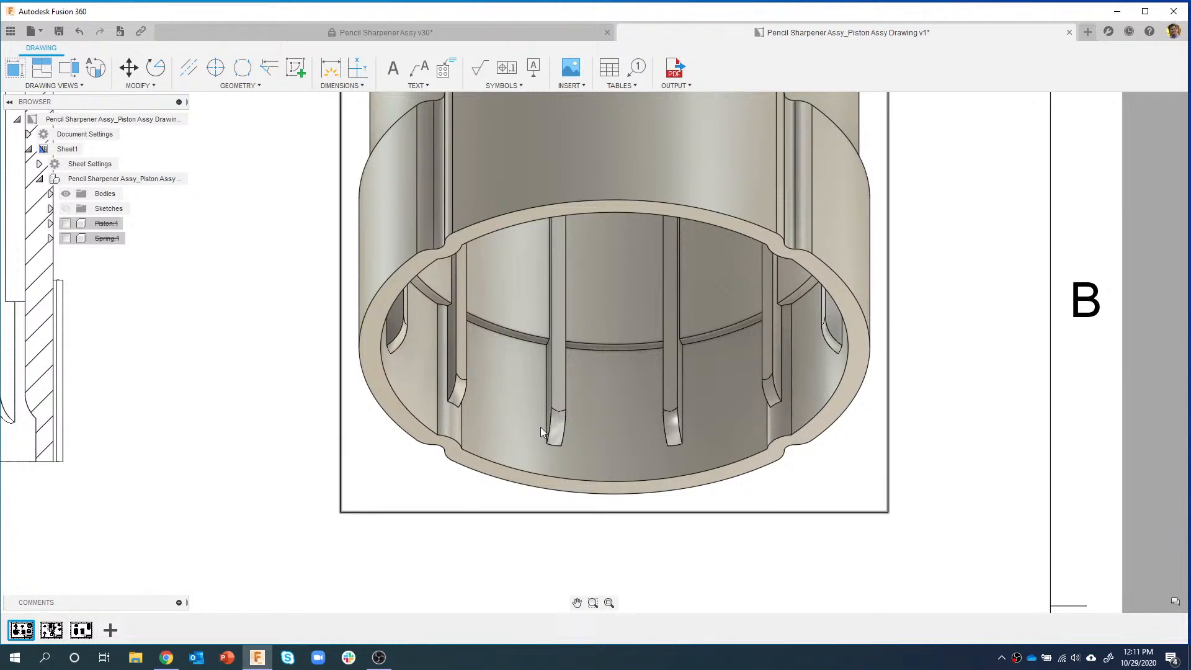
pyautogui.scroll(-6, 478, 438)
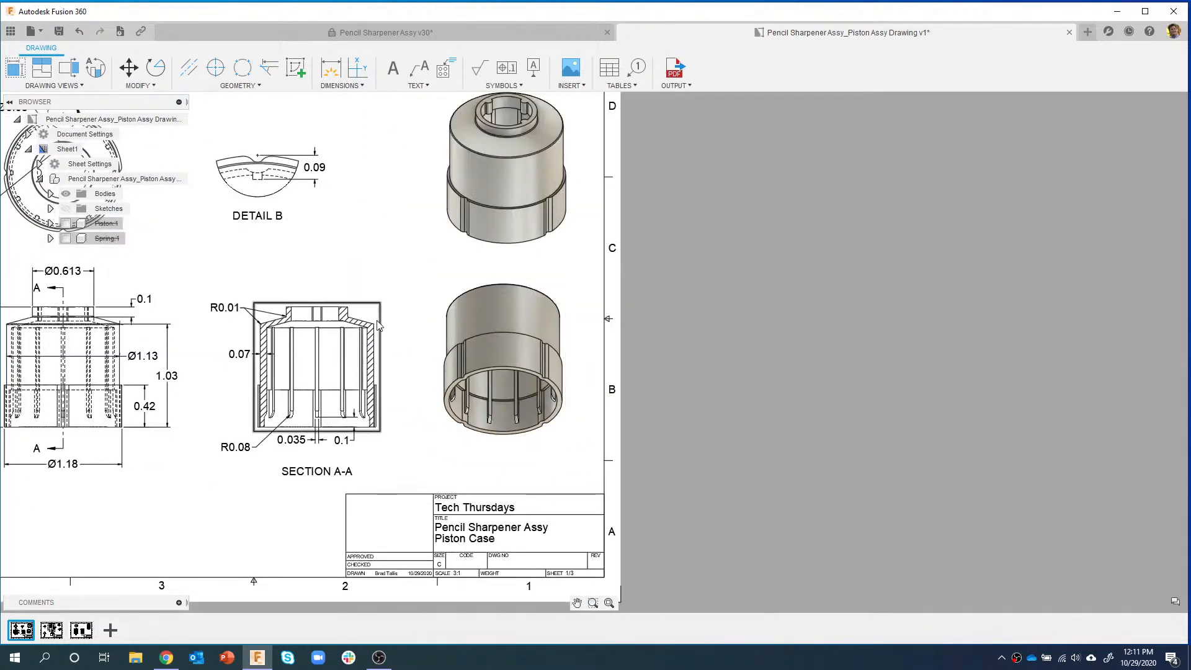
pyautogui.moveTo(380, 327); pyautogui.dragTo(572, 345, button='middle')
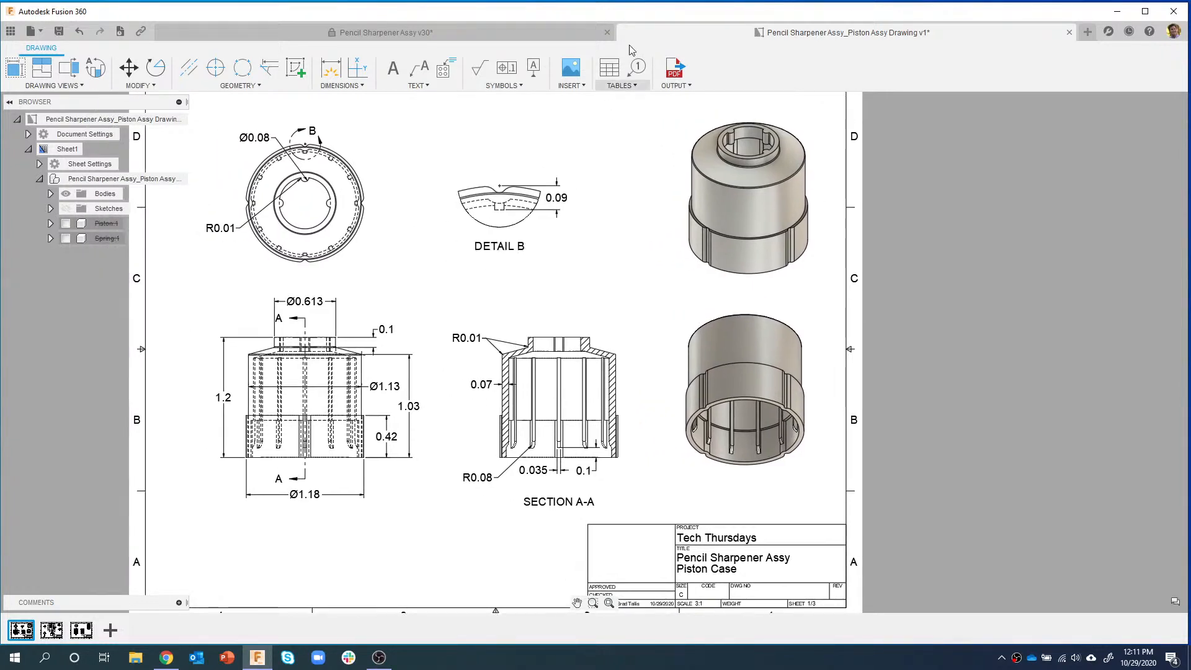
pyautogui.click(519, 28)
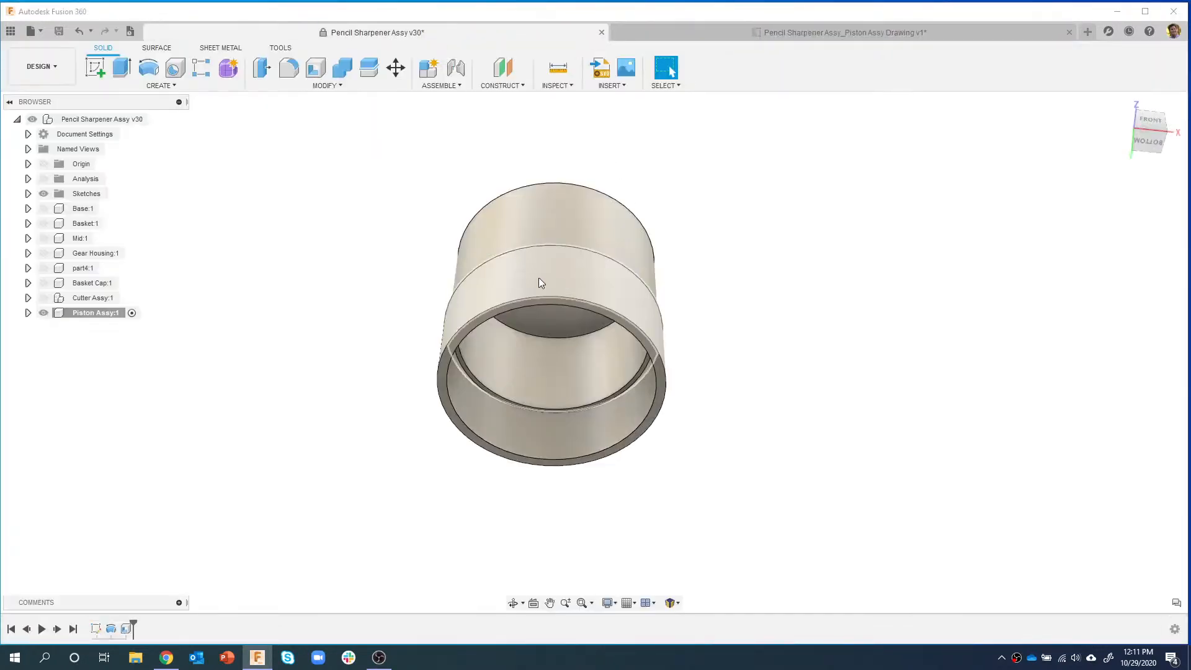
# - Create a new sketch on the ring-shaped bottom face of the shelled piston case
pyautogui.scroll(5, 524, 303)
pyautogui.click(472, 333)
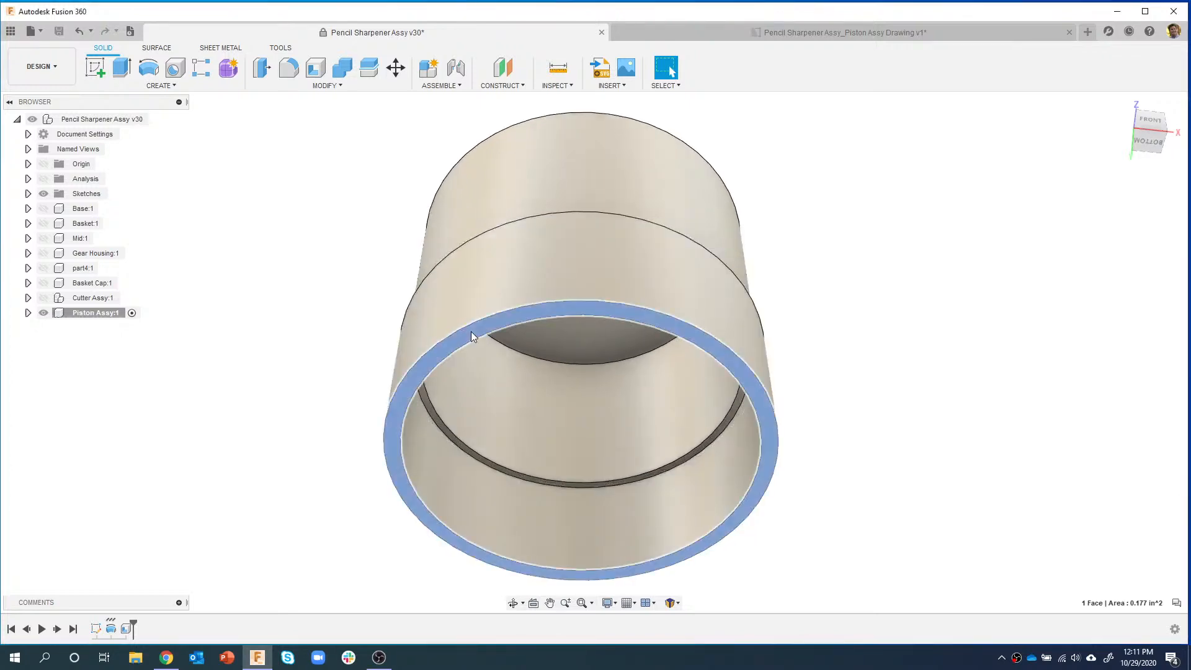
pyautogui.rightClick(471, 332)
pyautogui.click(460, 396)
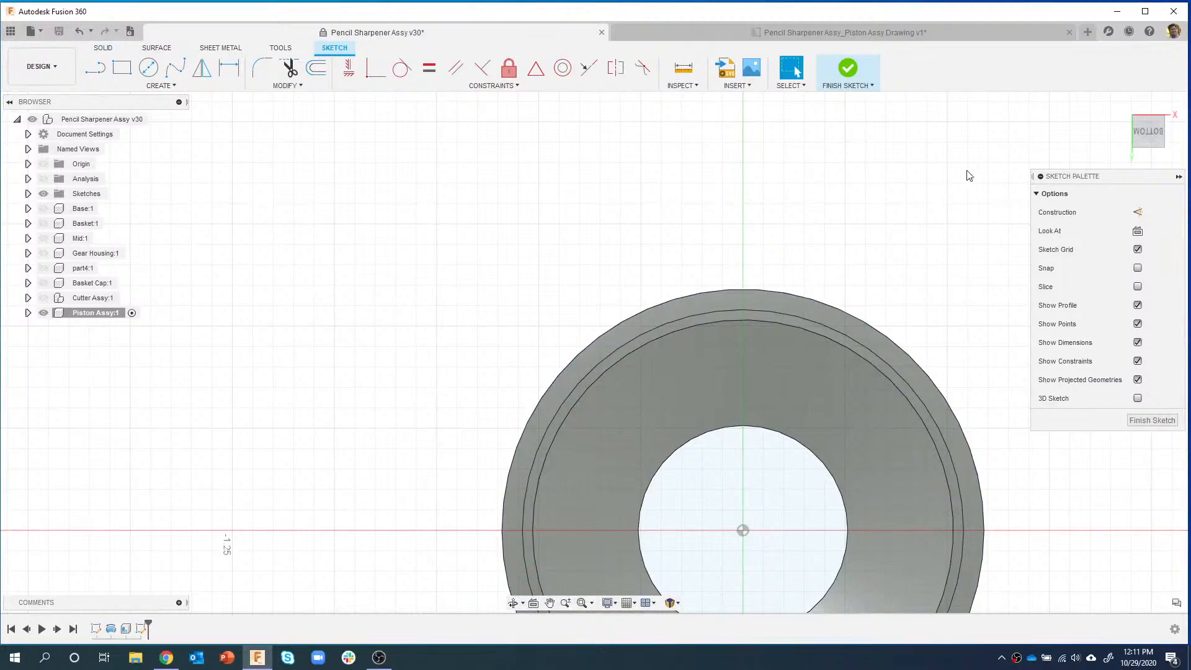
pyautogui.moveTo(1147, 128)
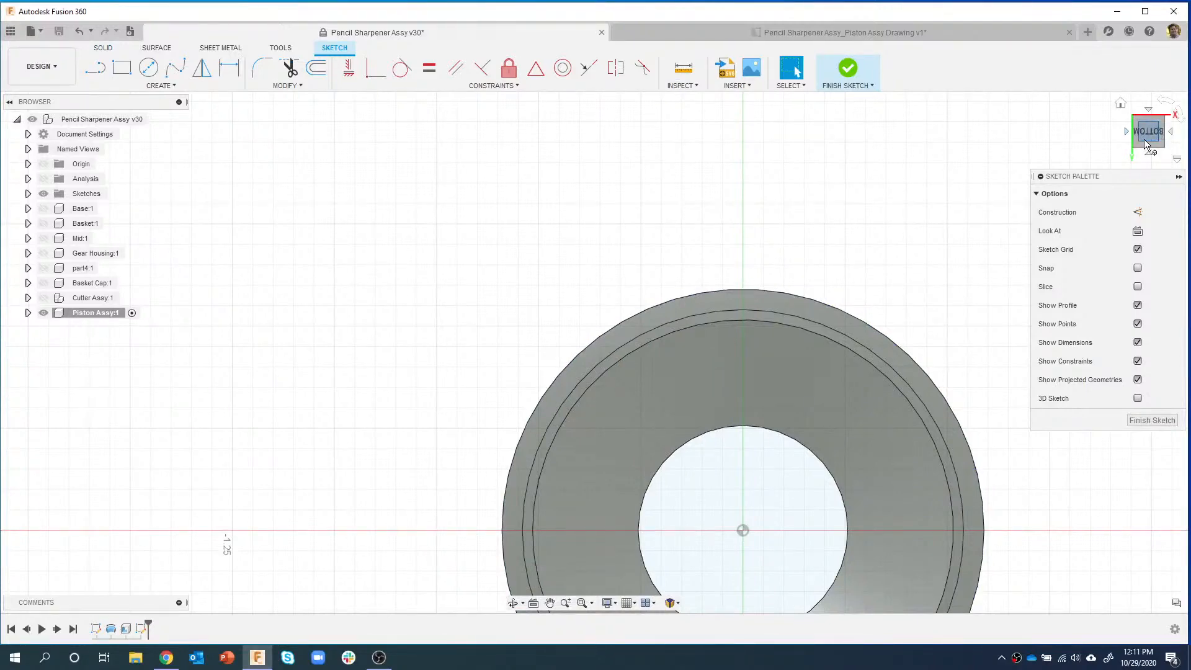
pyautogui.click(1164, 107)
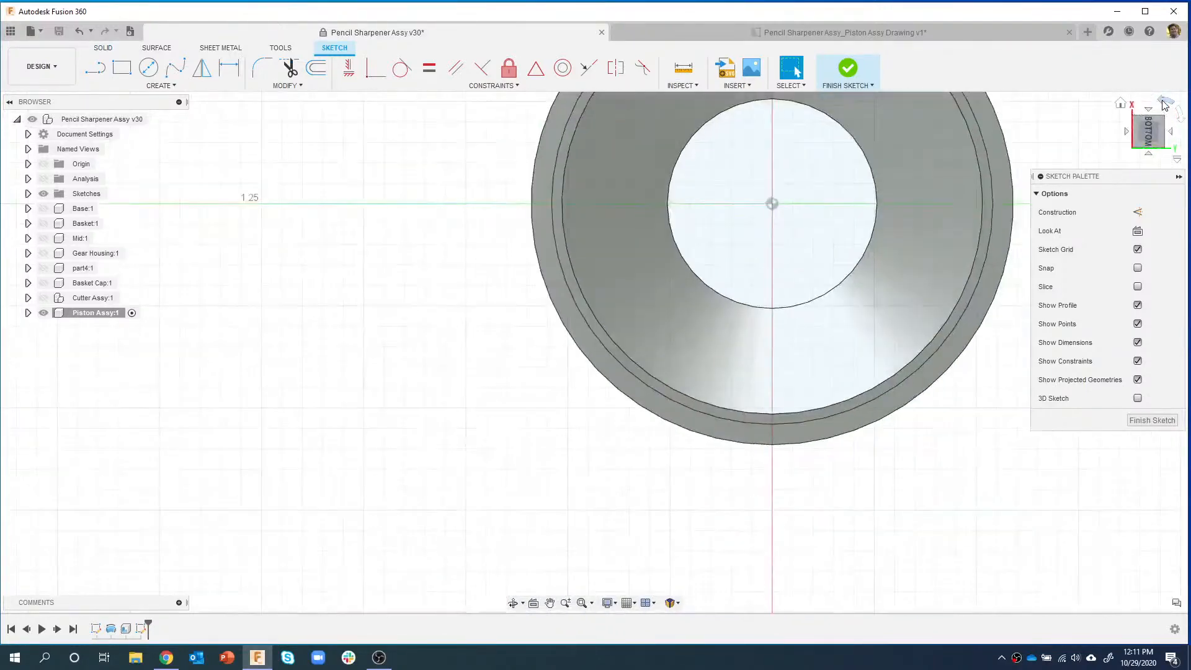
pyautogui.click(1164, 105)
pyautogui.moveTo(802, 235); pyautogui.dragTo(921, 394, button='middle')
pyautogui.scroll(-2, 829, 224)
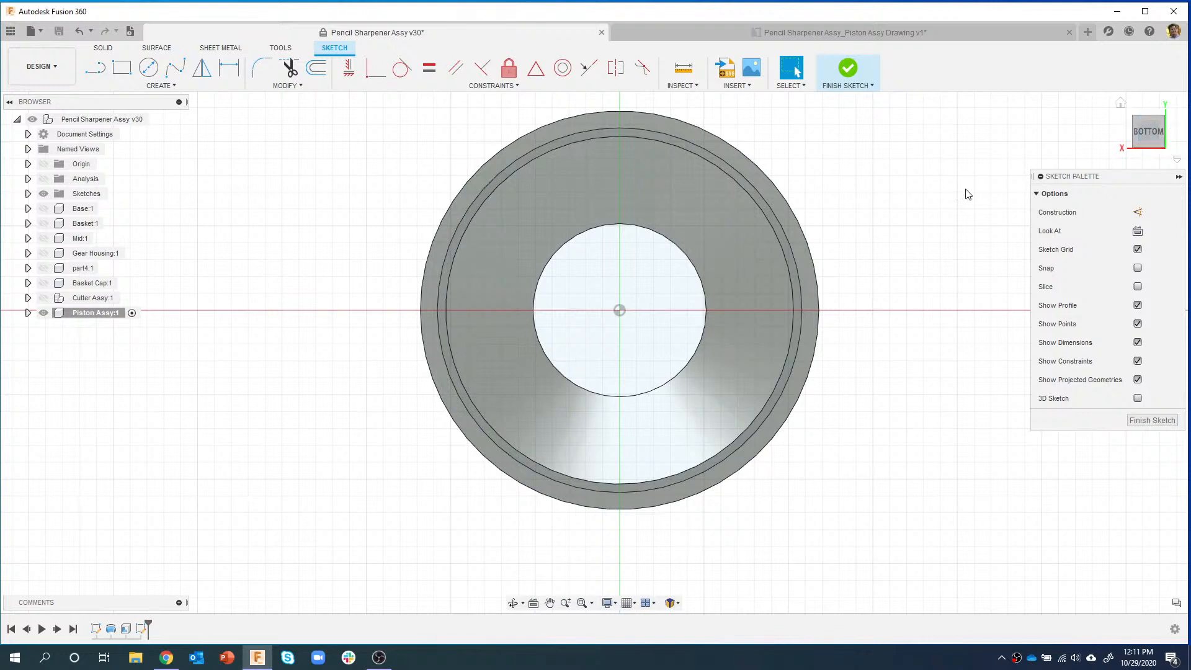
pyautogui.moveTo(879, 185); pyautogui.dragTo(861, 223, button='middle')
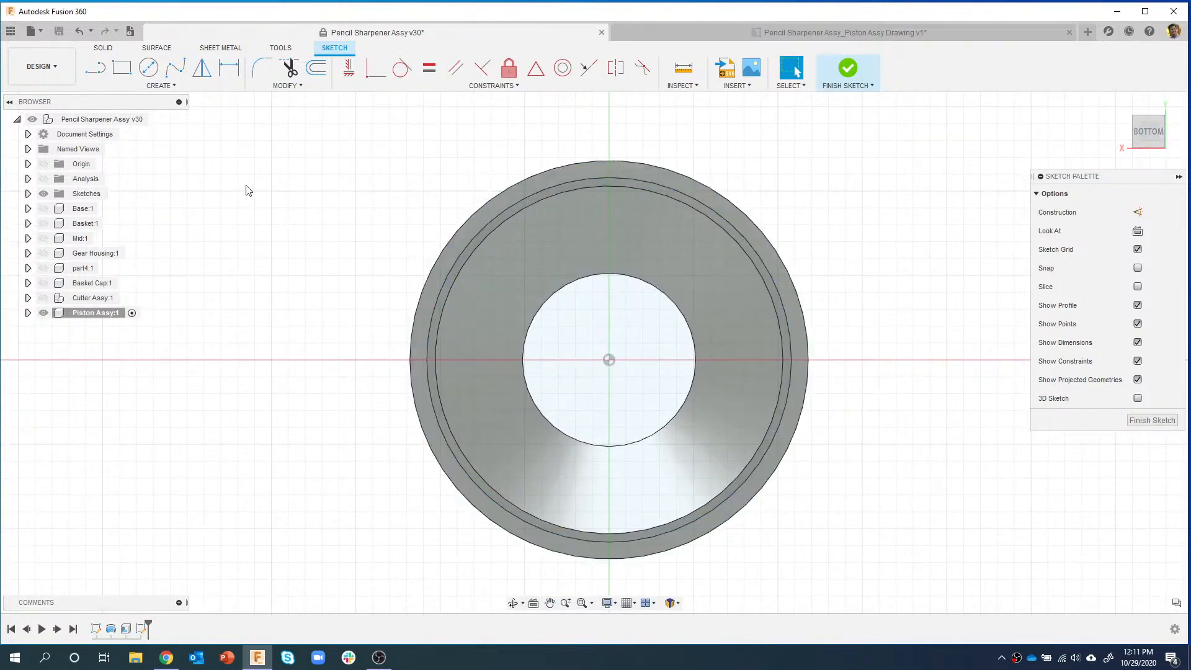
# - Project the outer edge of the case's narrower upper section into the sketch
pyautogui.press('p')
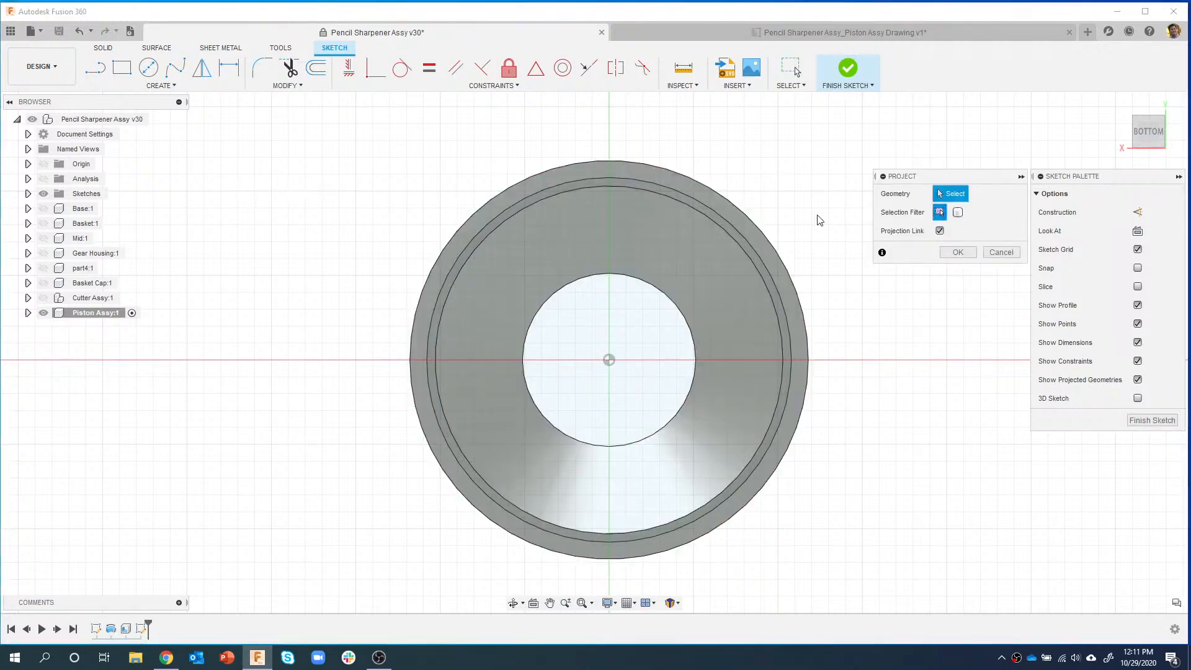
pyautogui.moveTo(608, 173)
pyautogui.keyDown('shift'); pyautogui.mouseDown(button='middle')
pyautogui.moveTo(627, 151)
pyautogui.moveTo(628, 167)
pyautogui.moveTo(595, 172)
pyautogui.mouseUp(button='middle'); pyautogui.keyUp('shift')
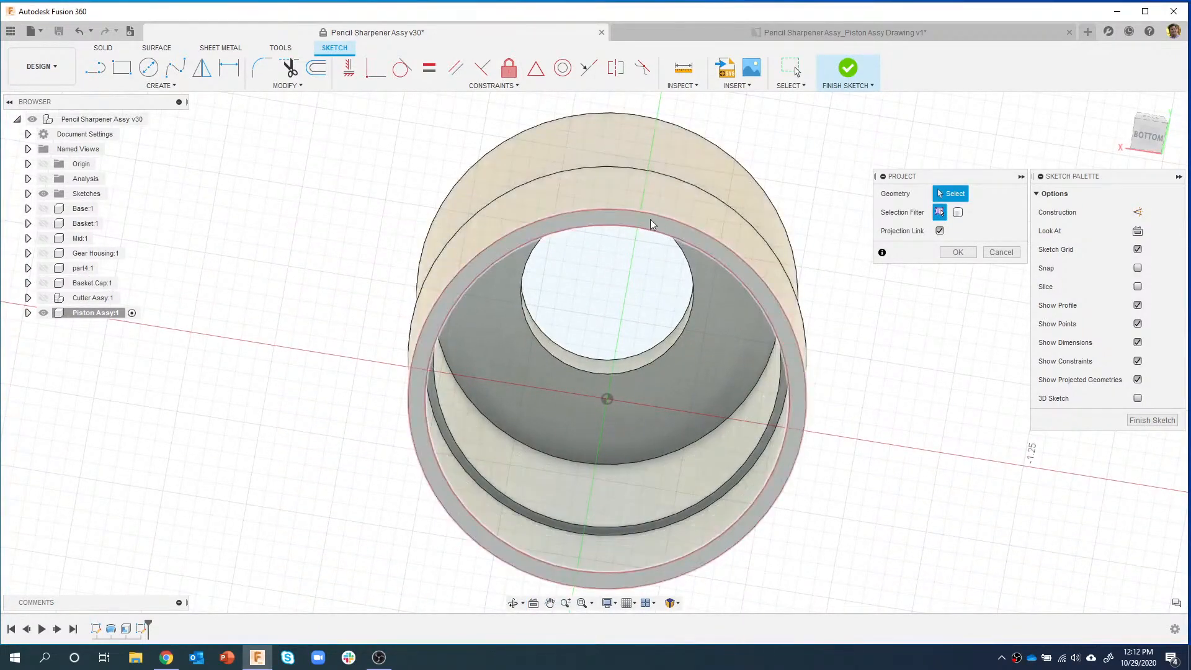
pyautogui.click(669, 227)
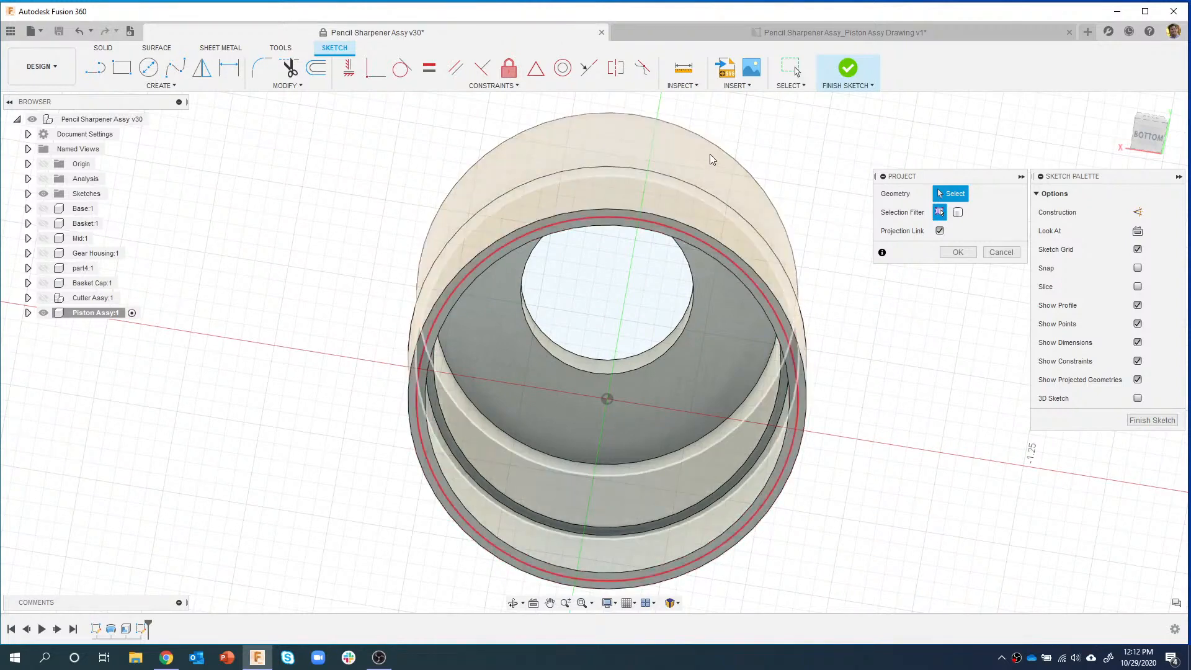
pyautogui.click(698, 164)
pyautogui.click(958, 252)
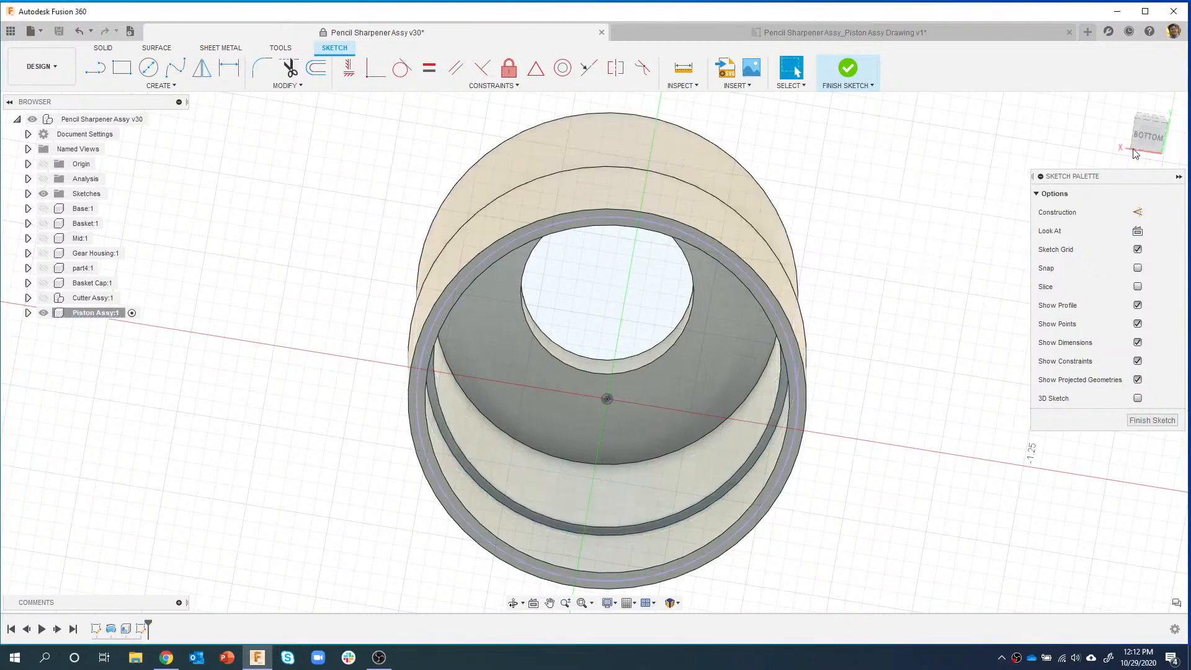
# - Sketch a circle about 0.05 in in diameter, centred on the case's outer edge and tangent to the projected circle
pyautogui.click(1151, 142)
pyautogui.scroll(5, 617, 214)
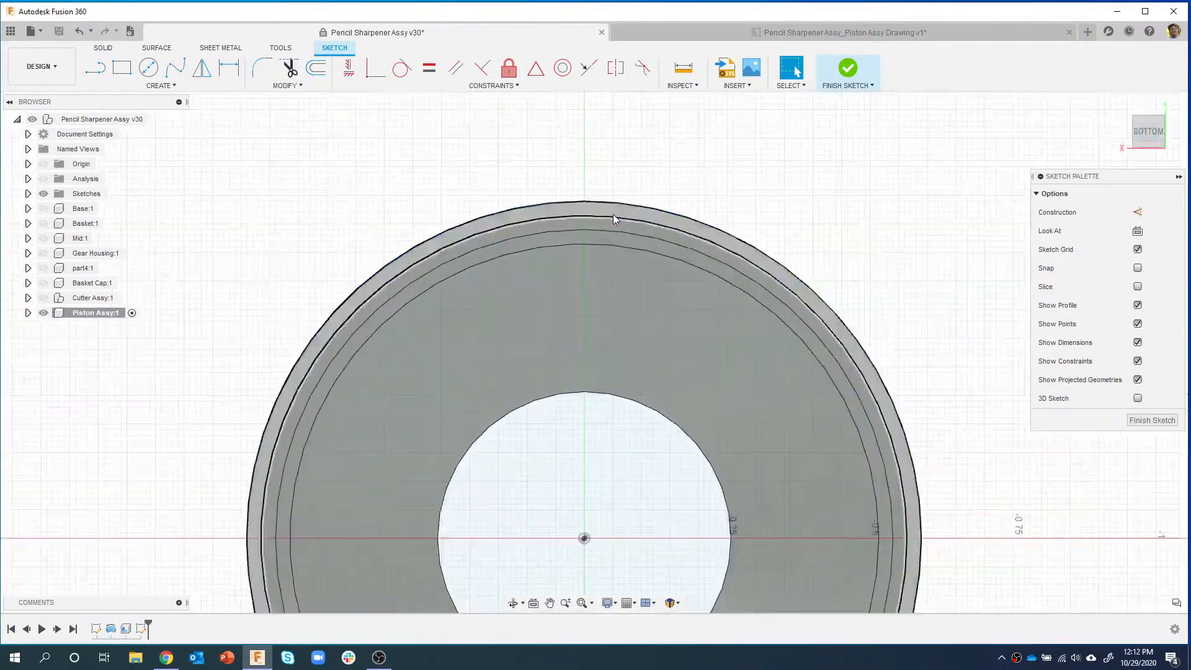
pyautogui.scroll(2, 715, 132)
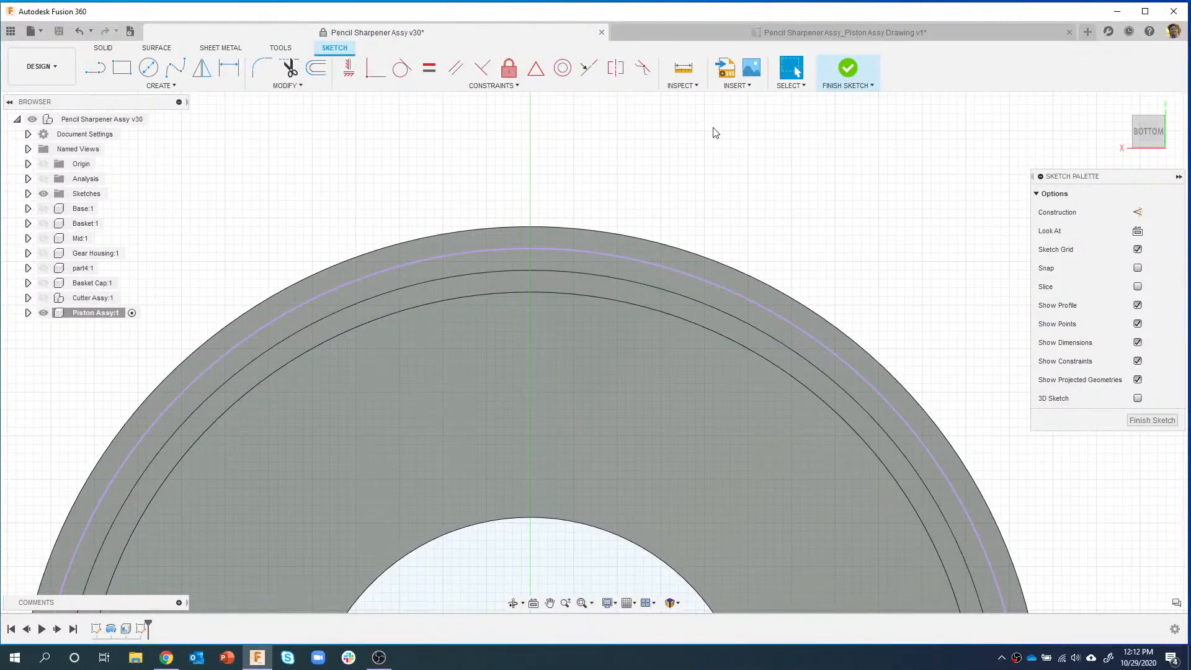
pyautogui.click(148, 67)
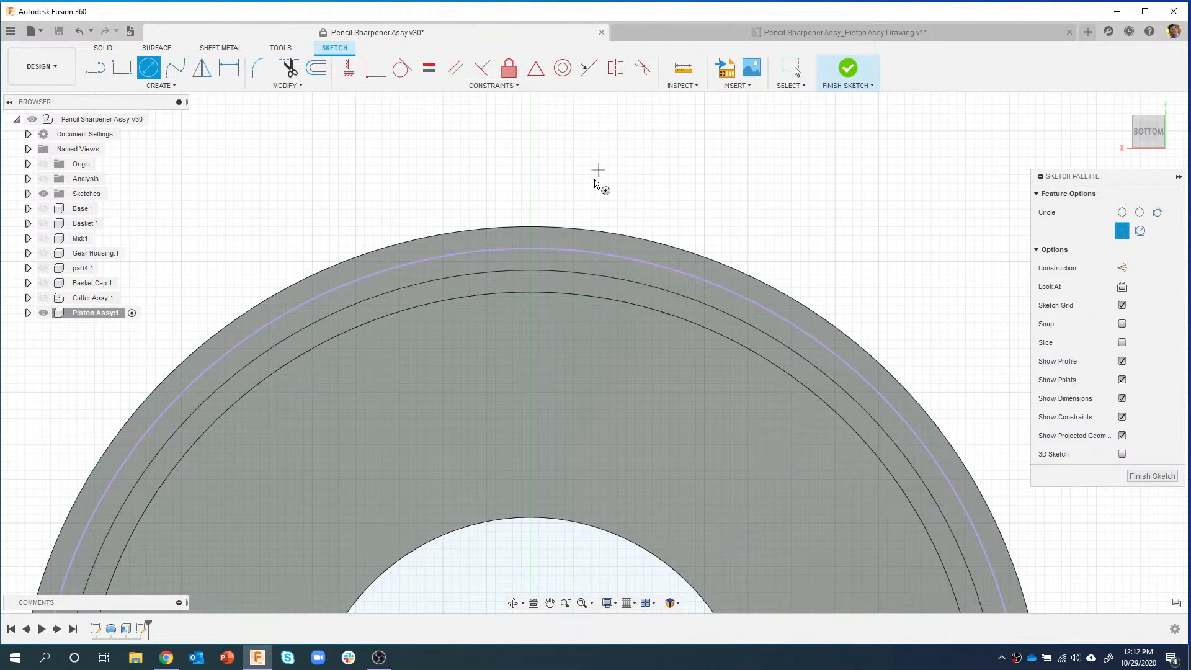
pyautogui.click(568, 227)
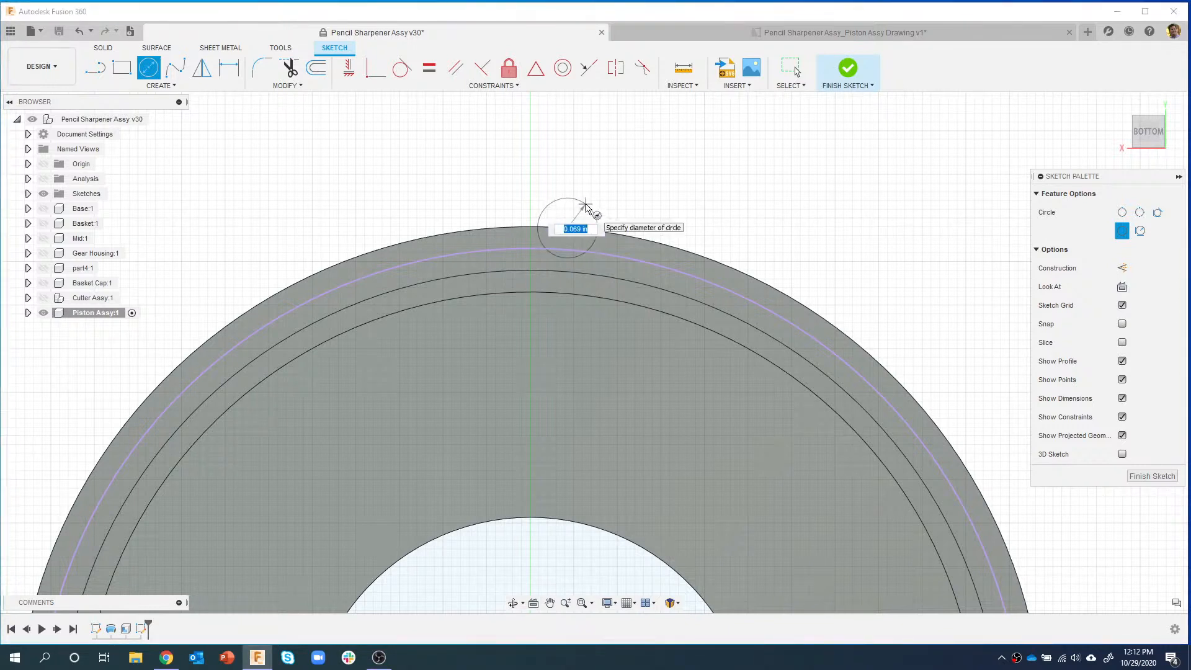
pyautogui.scroll(3, 580, 240)
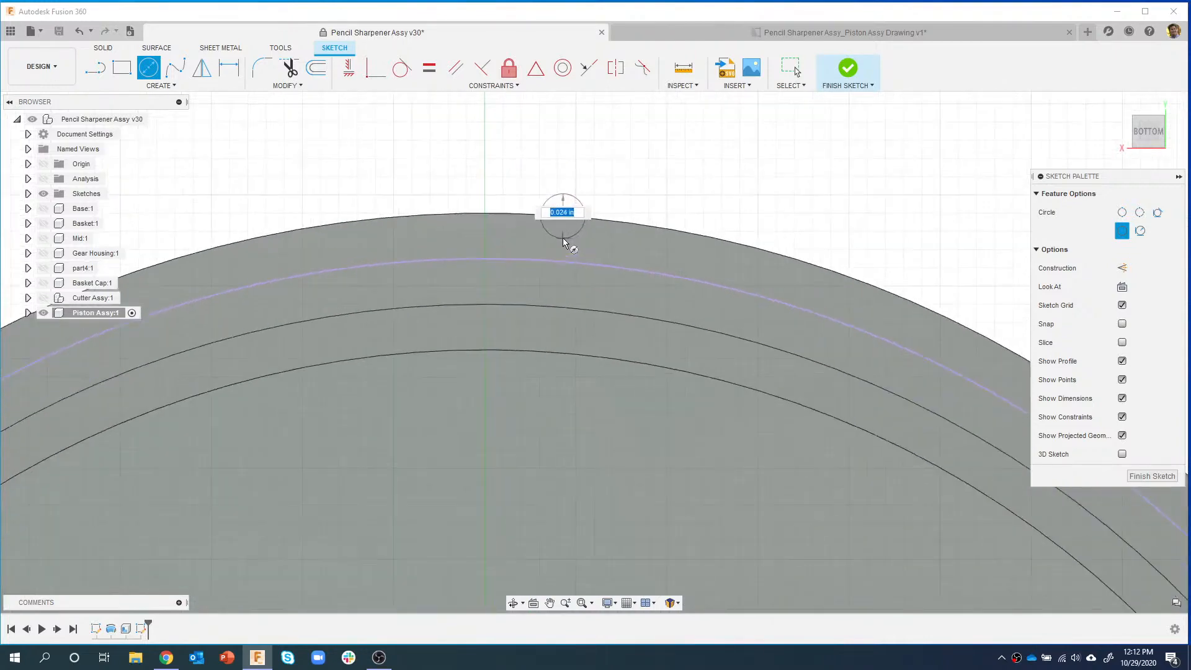
pyautogui.scroll(1, 567, 252)
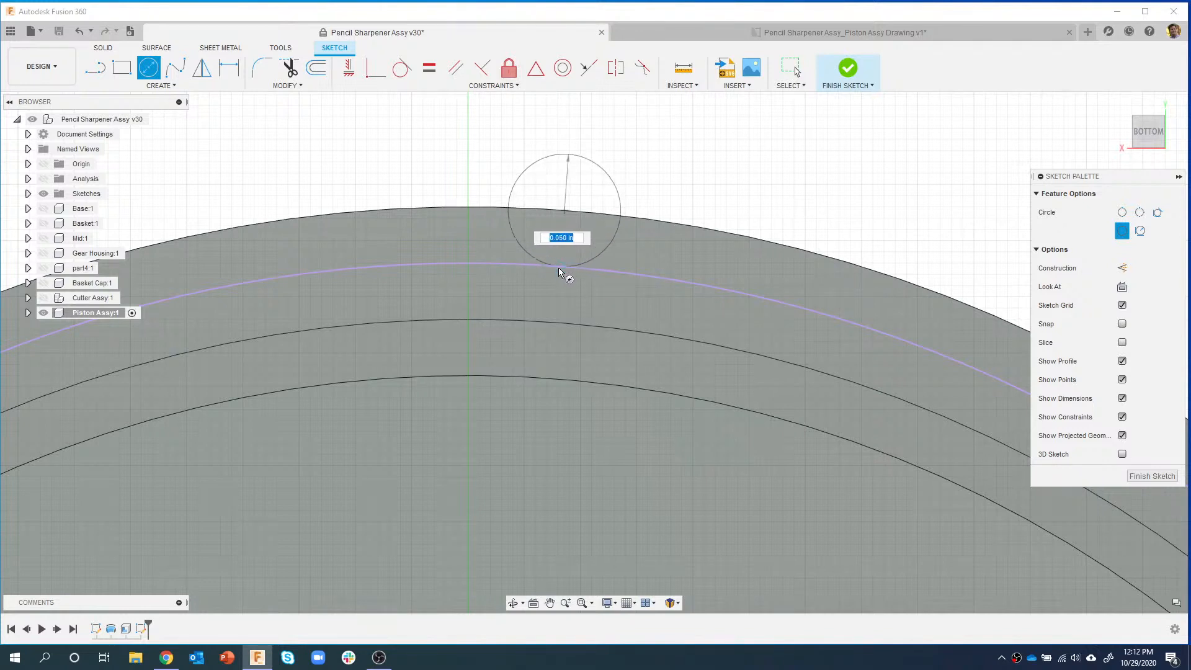
pyautogui.click(565, 269)
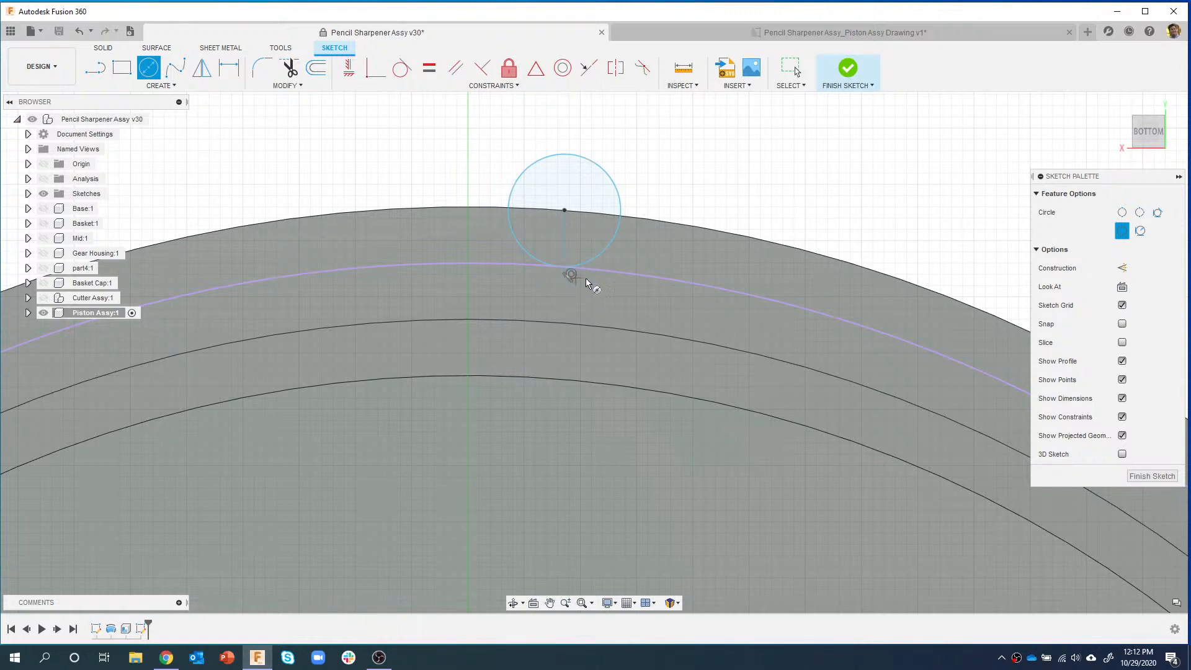
# - Align the small circle's centre vertically with the sketch origin using a Horizontal/Vertical constraint
pyautogui.scroll(-2, 625, 320)
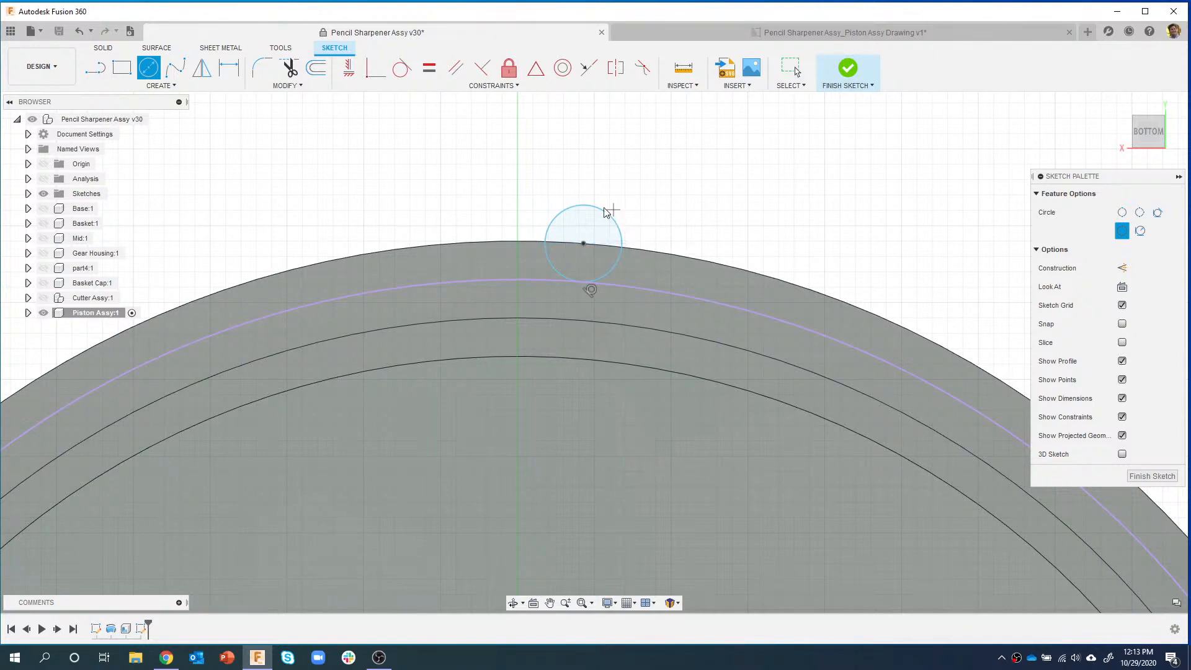
pyautogui.press('Escape')
pyautogui.moveTo(585, 244)
pyautogui.mouseDown()
pyautogui.moveTo(791, 309)
pyautogui.moveTo(701, 261)
pyautogui.moveTo(576, 244)
pyautogui.mouseUp()
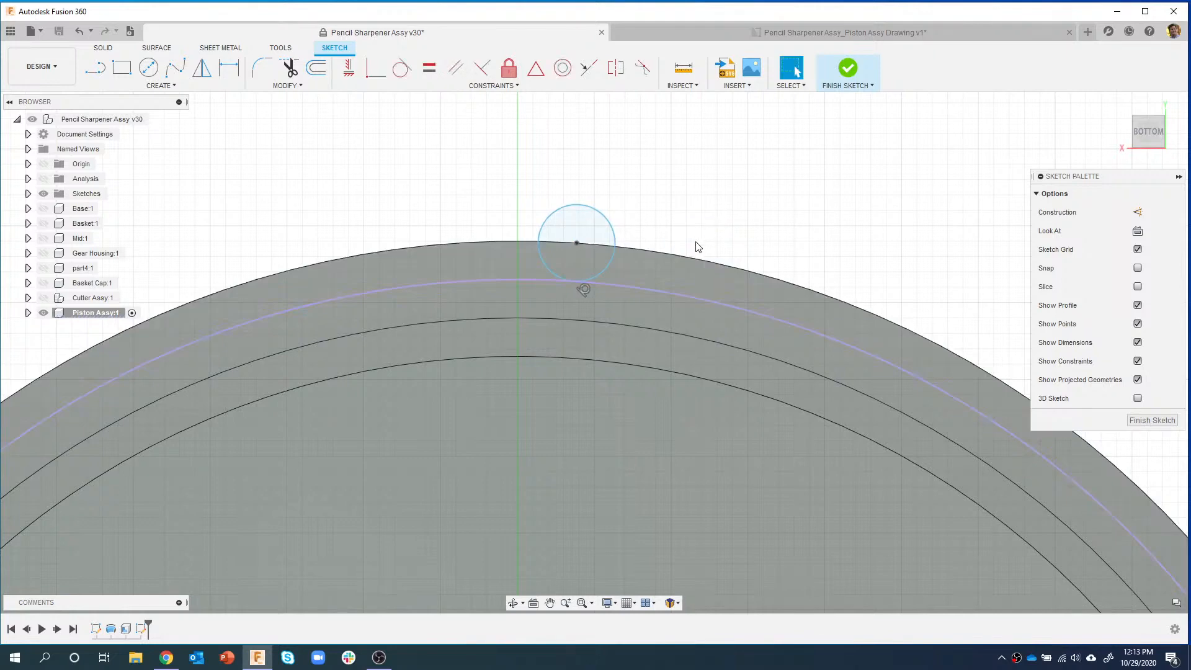
pyautogui.scroll(-4, 714, 214)
pyautogui.moveTo(678, 327); pyautogui.dragTo(630, 279, button='middle')
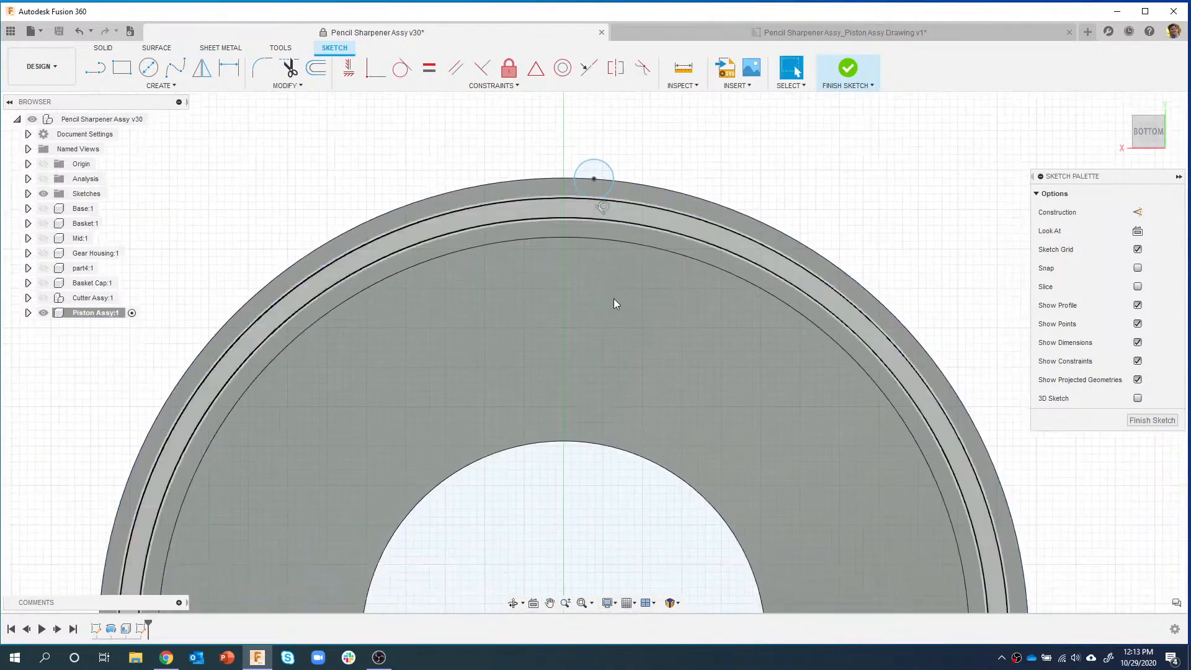
pyautogui.moveTo(659, 345); pyautogui.dragTo(651, 307, button='middle')
pyautogui.scroll(-2, 666, 342)
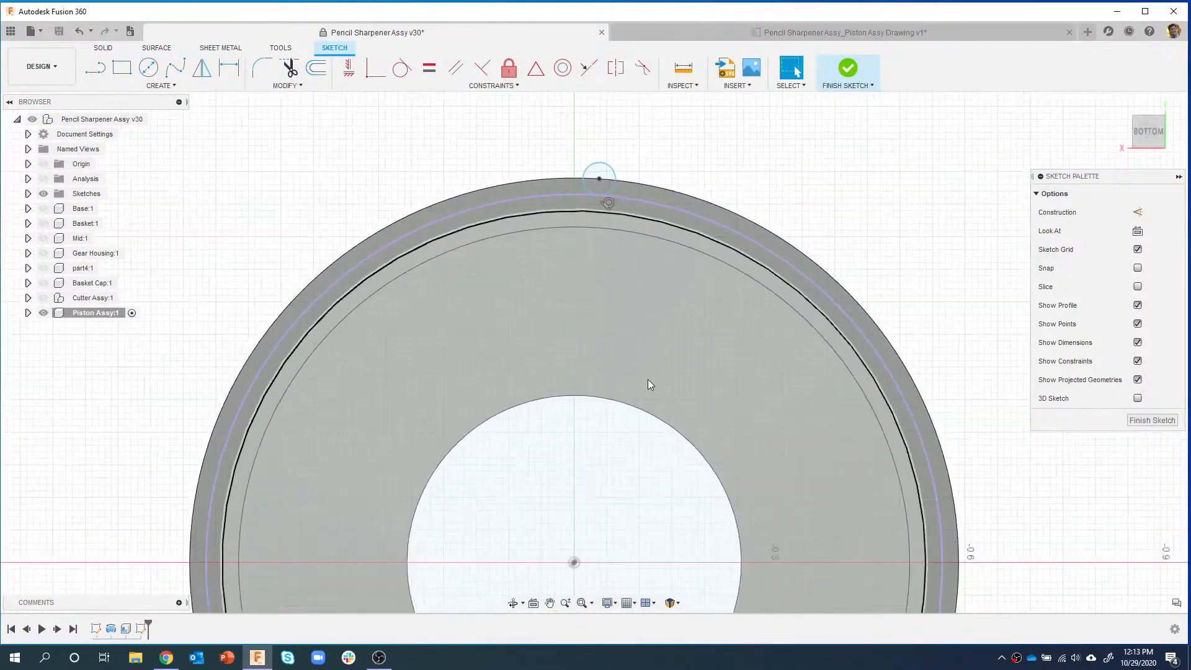
pyautogui.click(349, 67)
pyautogui.click(600, 180)
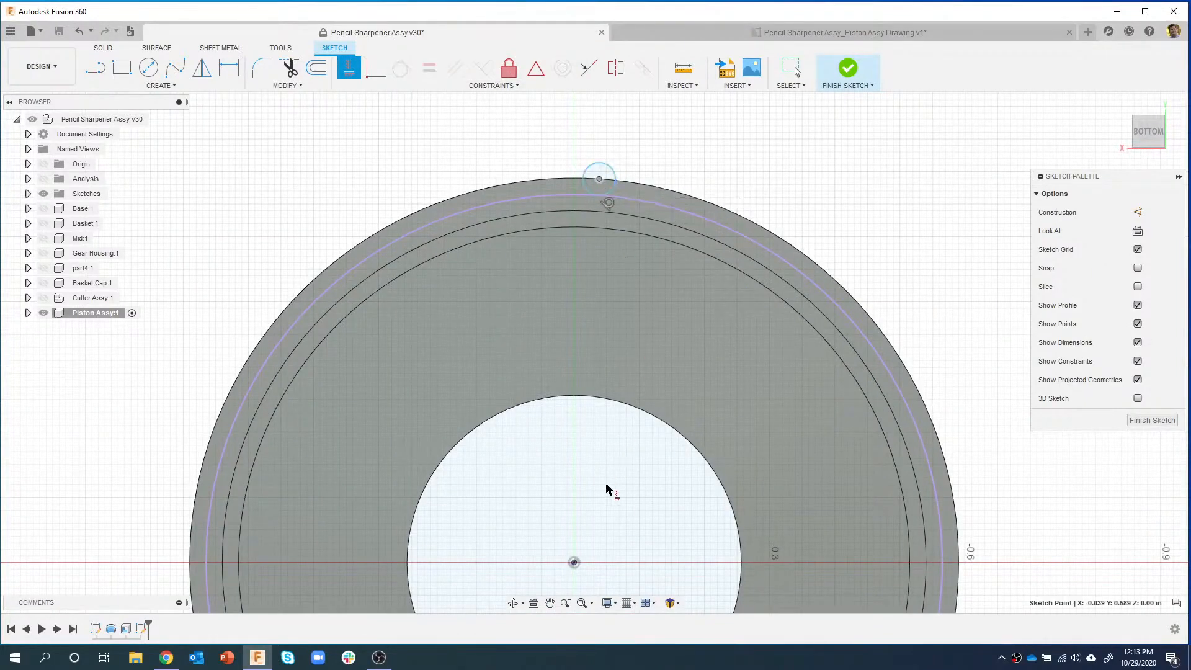
pyautogui.click(575, 562)
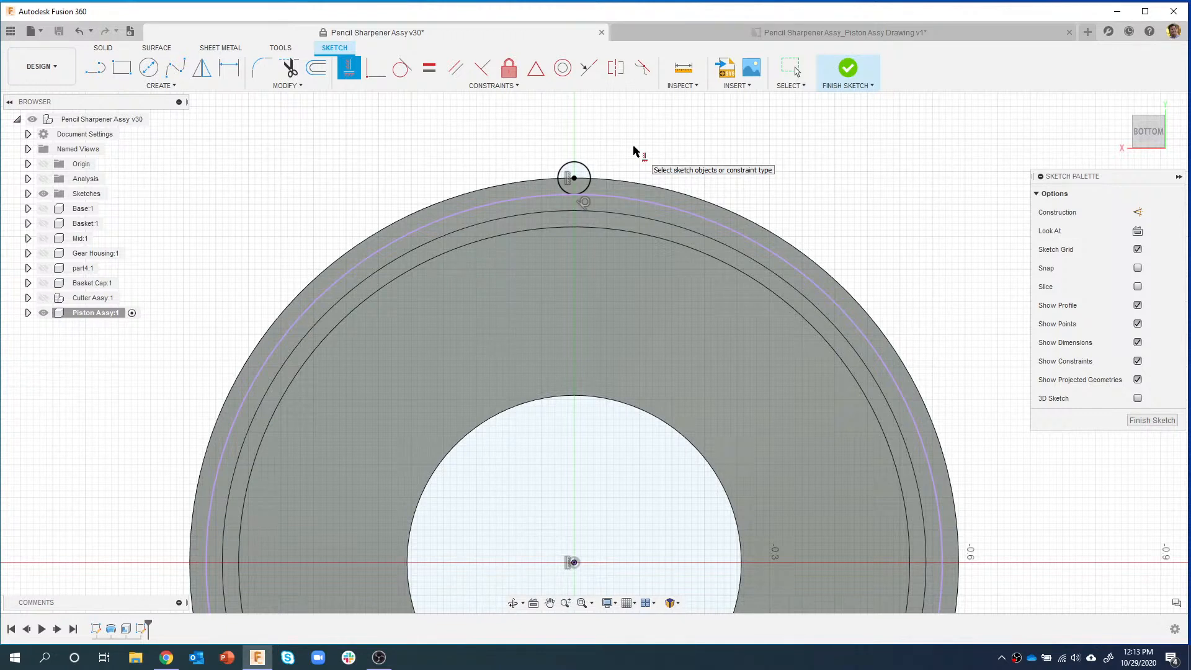
# - Offset the small circle outward by 0.04 in and finish the sketch
pyautogui.click(315, 67)
pyautogui.click(592, 181)
pyautogui.press('BackSpace')
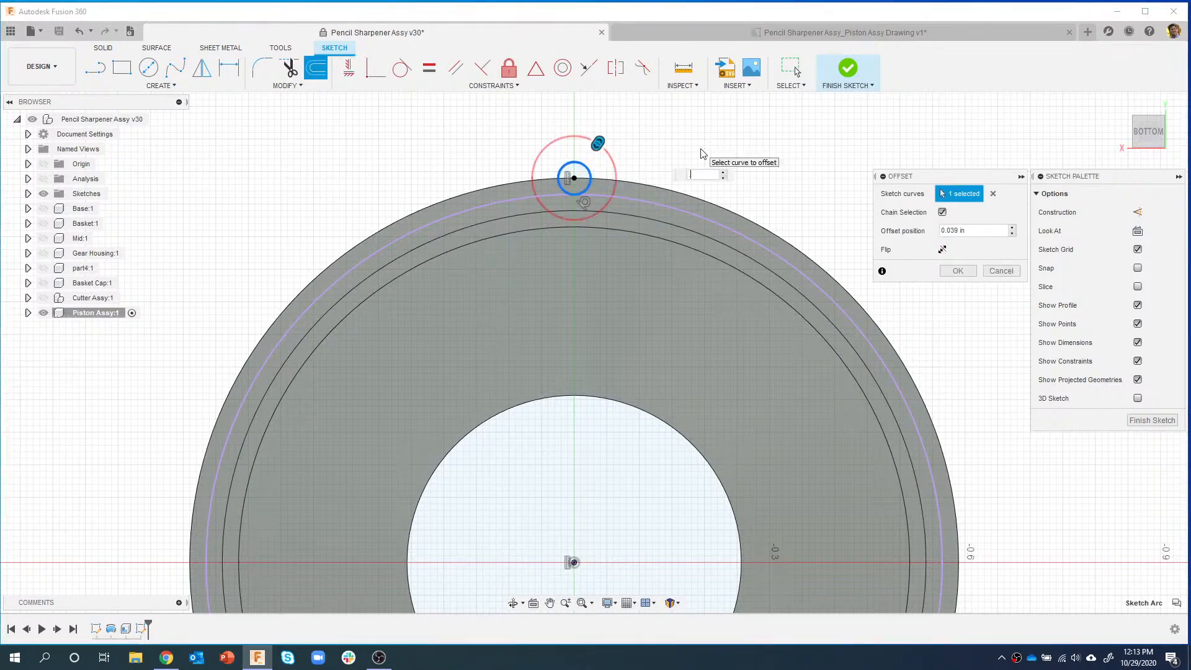
pyautogui.press('Return')
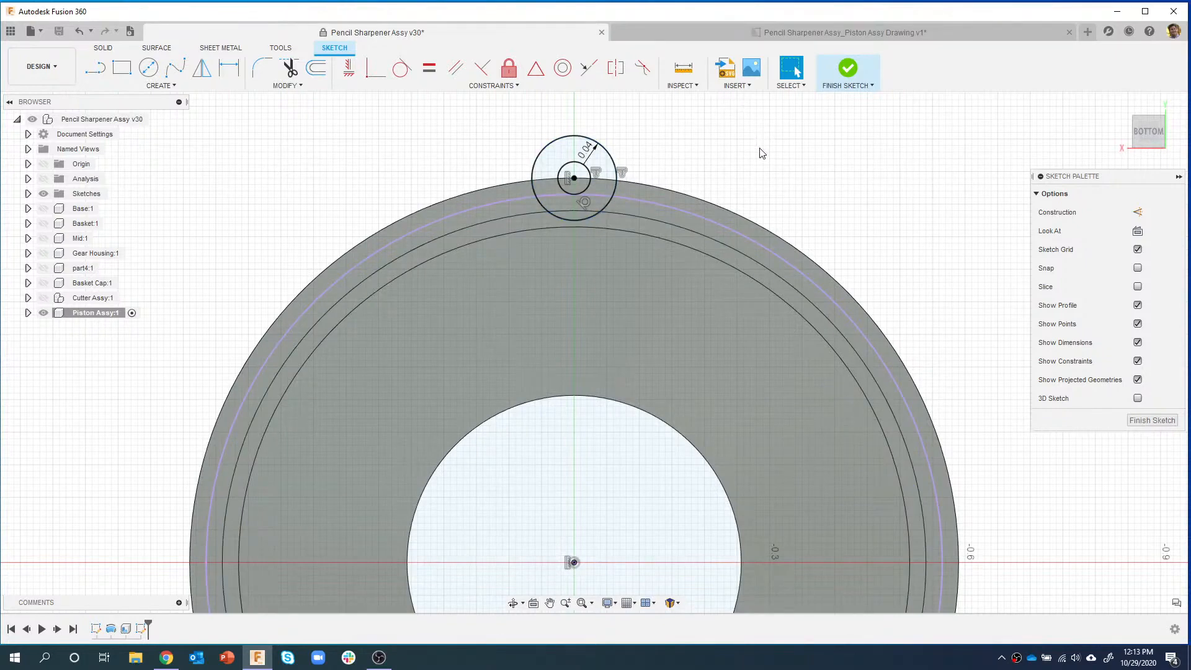
pyautogui.click(849, 69)
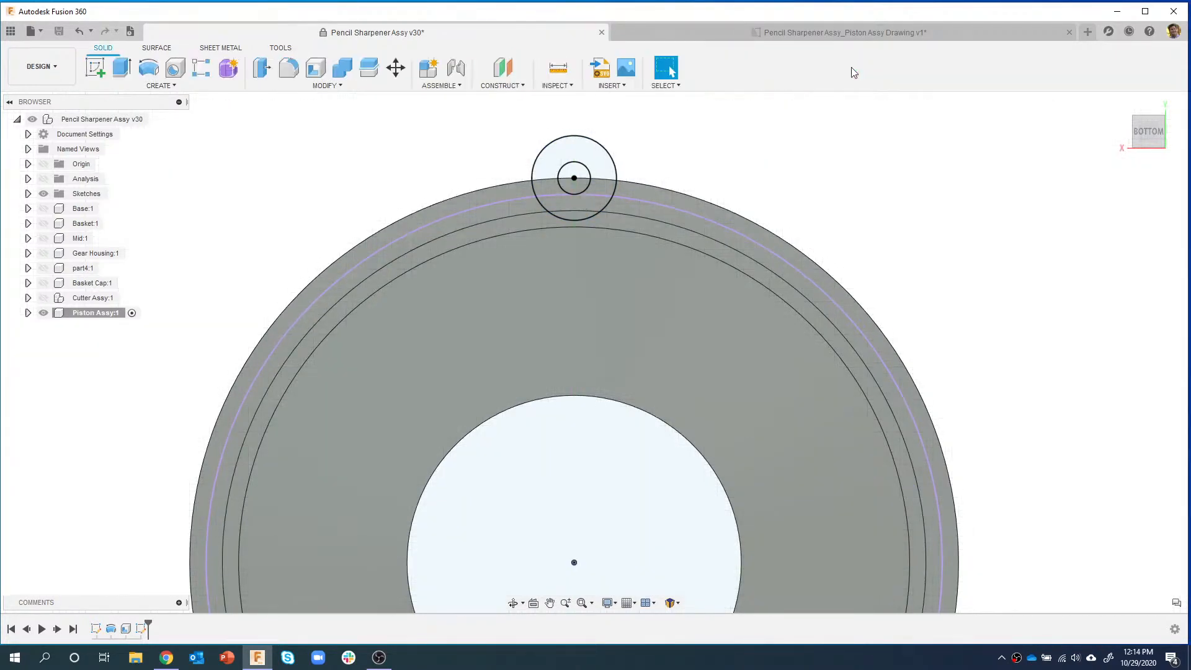
# - Start an Extrude with both halves of the small circle as its profiles
pyautogui.keyDown('shift'); pyautogui.moveTo(645, 135); pyautogui.dragTo(602, 296, button='middle'); pyautogui.keyUp('shift')
pyautogui.scroll(3, 602, 296)
pyautogui.click(594, 332)
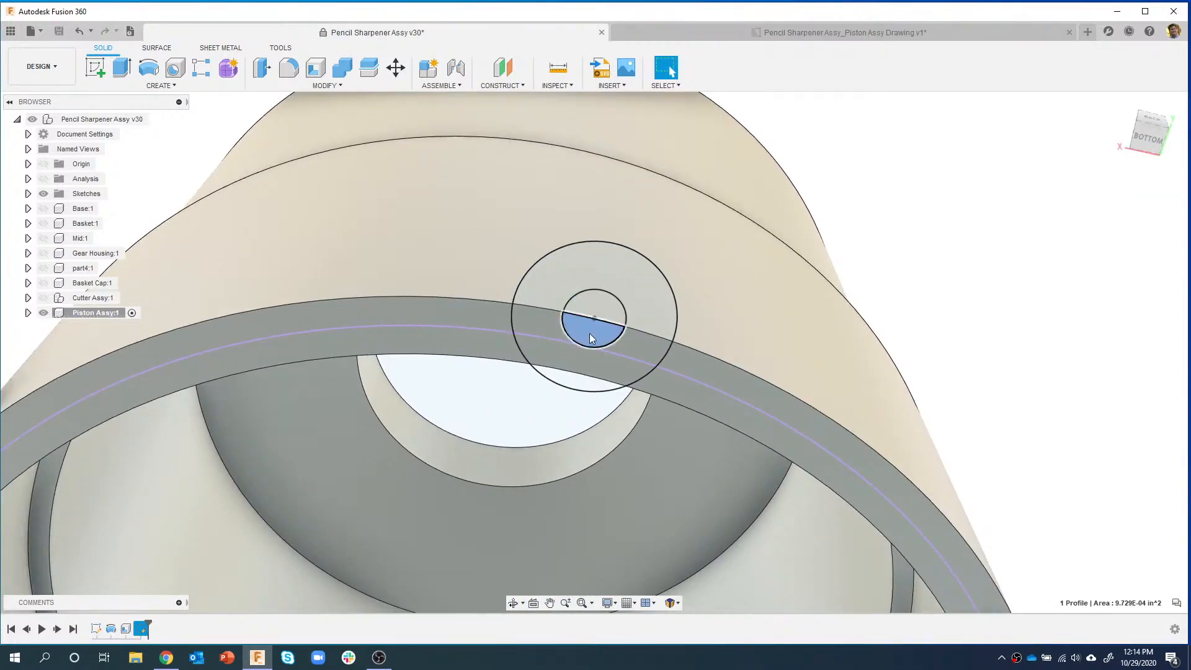
pyautogui.keyDown('ctrl'); pyautogui.click(595, 308); pyautogui.keyUp('ctrl')
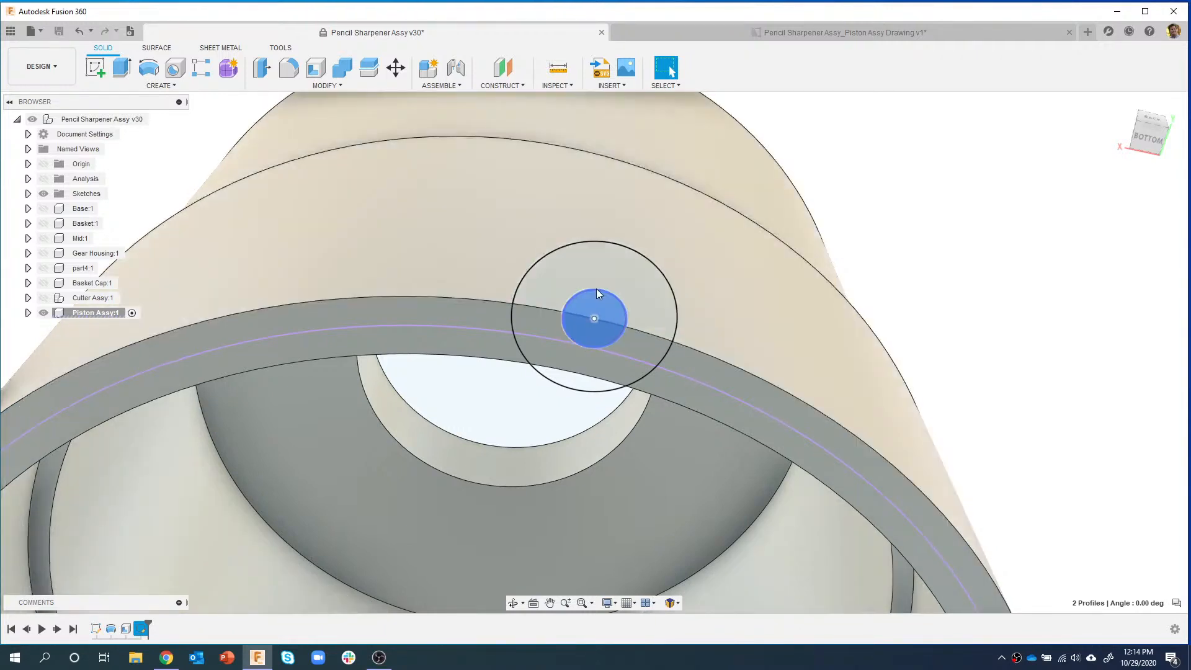
pyautogui.keyDown('ctrl'); pyautogui.click(597, 294); pyautogui.keyUp('ctrl')
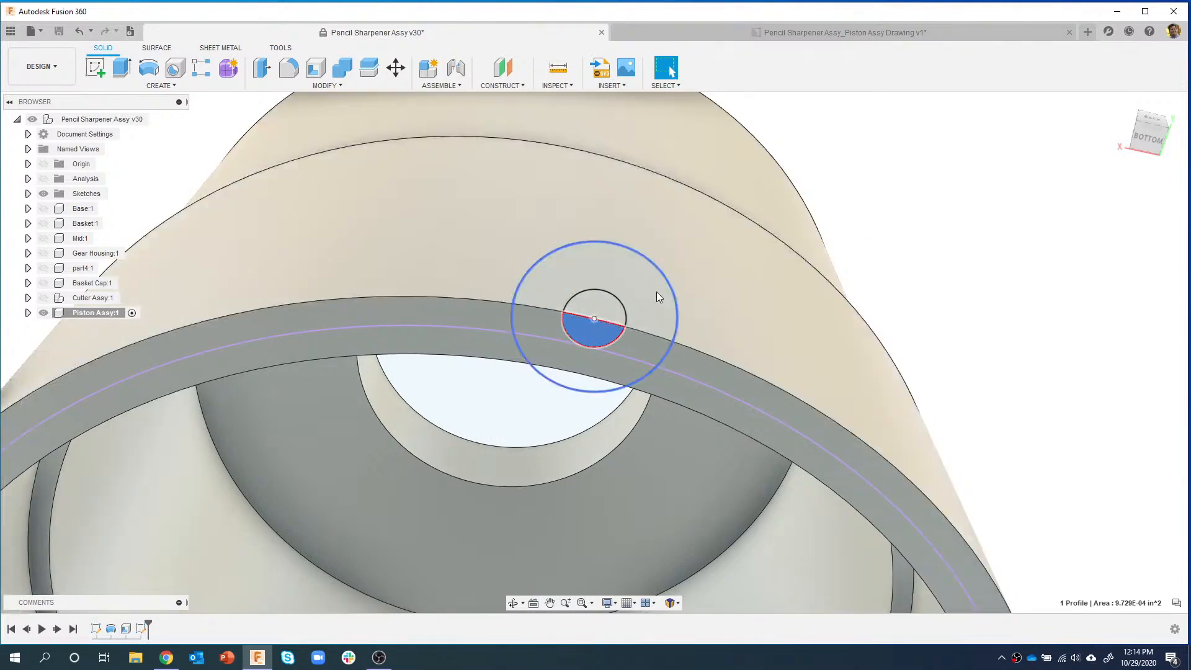
pyautogui.keyDown('ctrl'); pyautogui.click(608, 307); pyautogui.keyUp('ctrl')
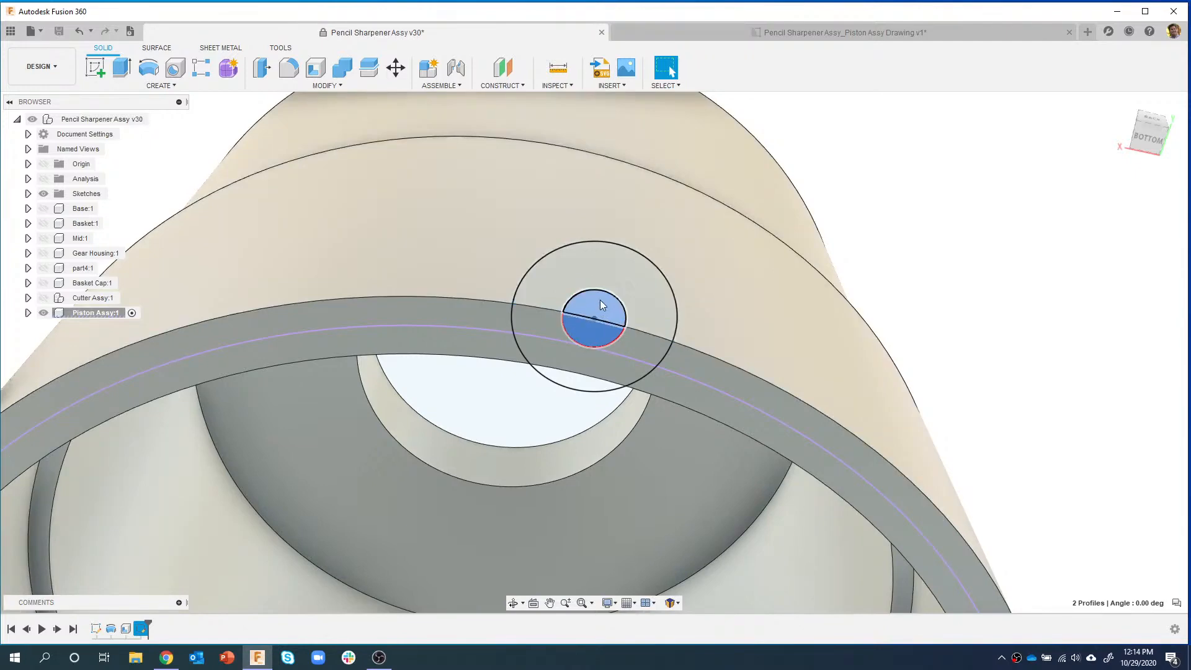
pyautogui.rightClick(599, 300)
pyautogui.click(588, 356)
# - Cut the small circle's profiles up to the case's outer shoulder face with the To Object extent, forming a vertical groove
pyautogui.keyDown('shift'); pyautogui.moveTo(596, 322); pyautogui.dragTo(691, 354, button='middle'); pyautogui.keyUp('shift')
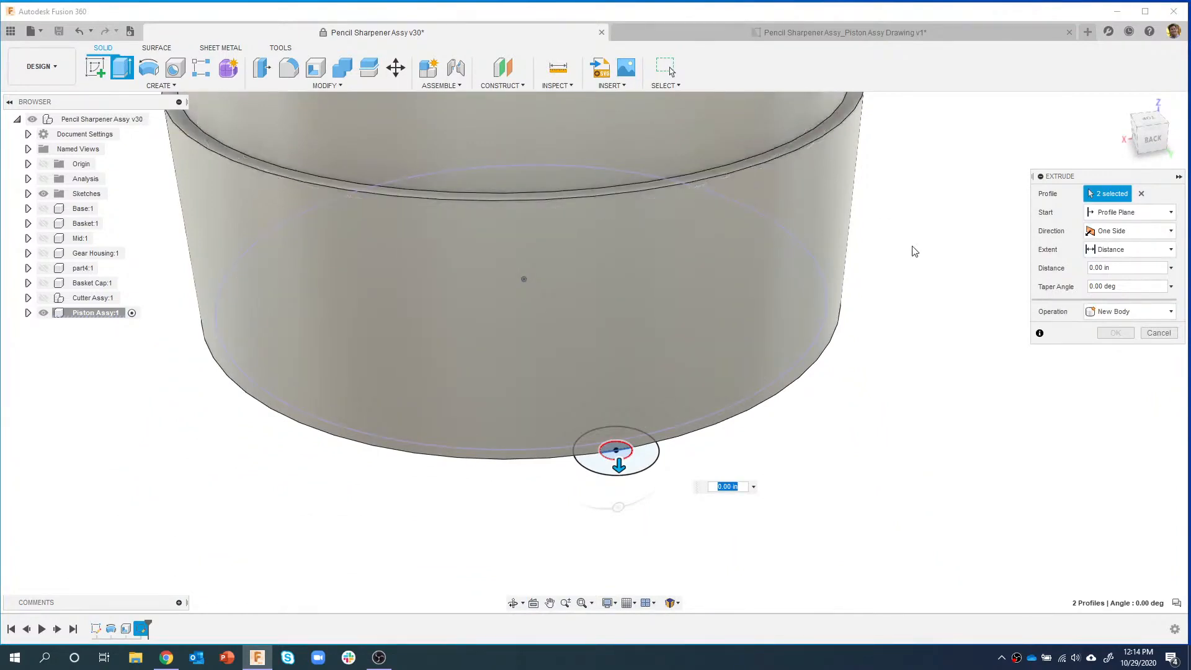
pyautogui.moveTo(619, 466); pyautogui.dragTo(619, 349)
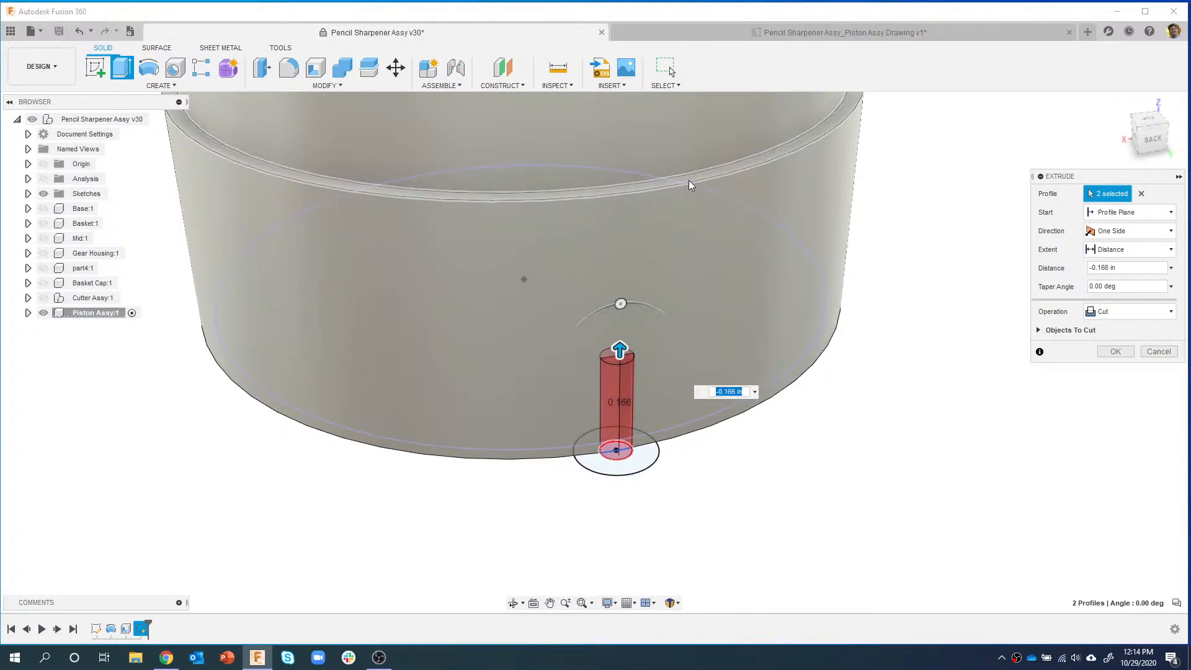
pyautogui.click(688, 180)
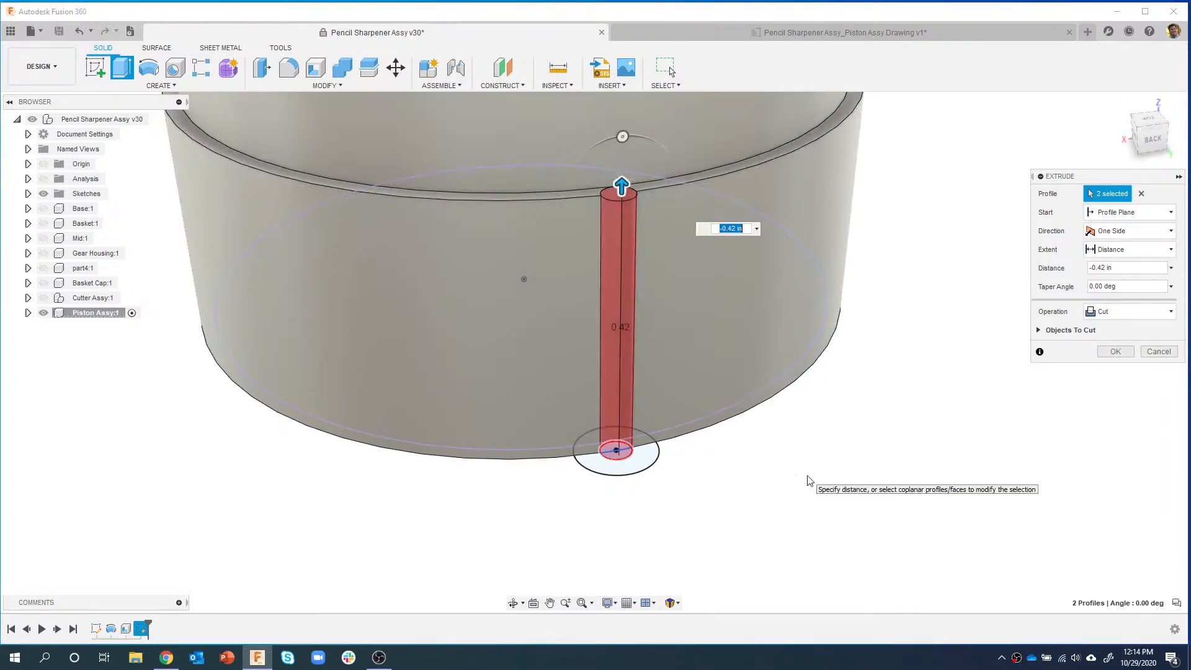
pyautogui.moveTo(621, 186); pyautogui.dragTo(632, 357)
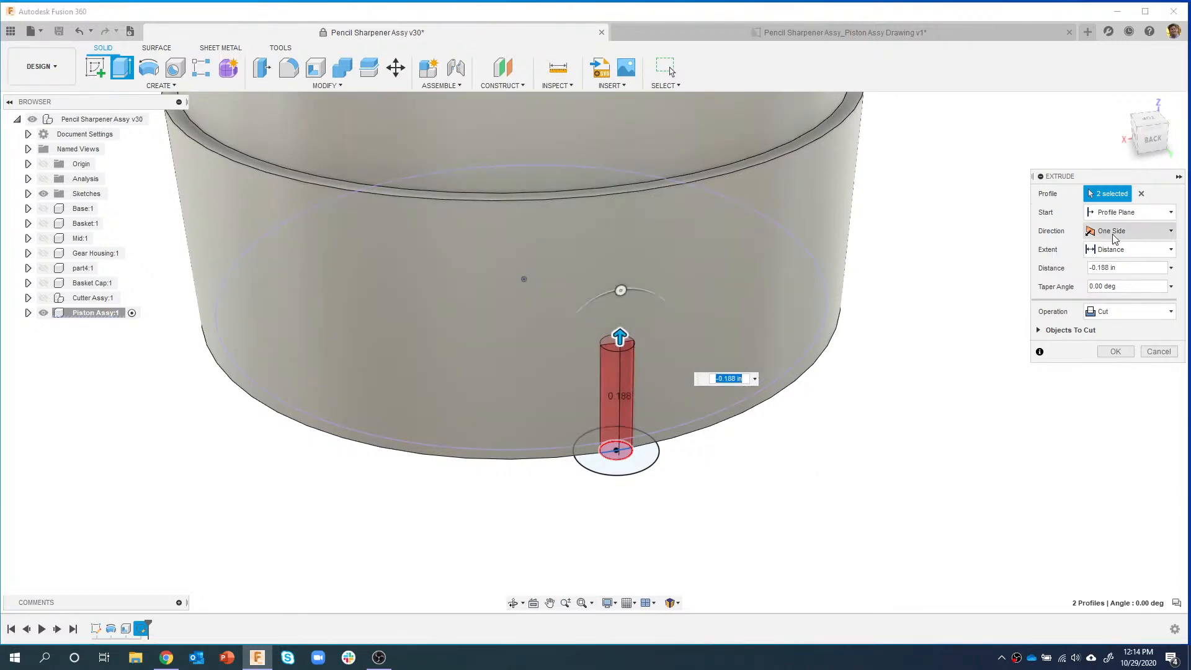
pyautogui.click(1124, 251)
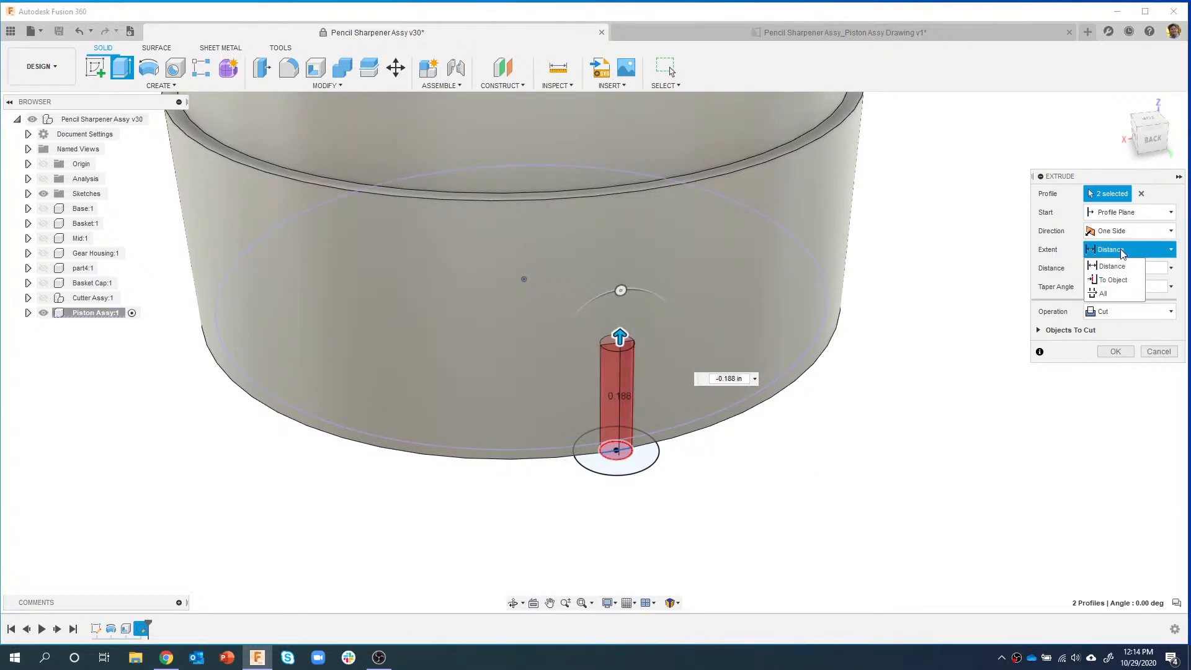
pyautogui.click(1113, 281)
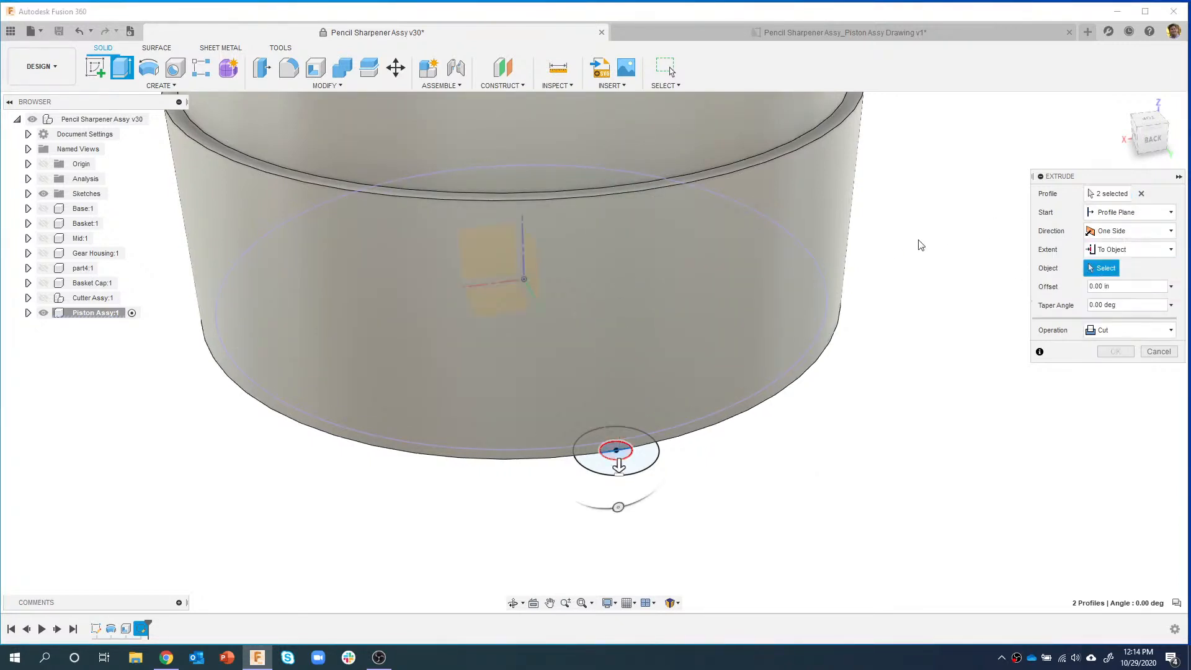
pyautogui.click(750, 166)
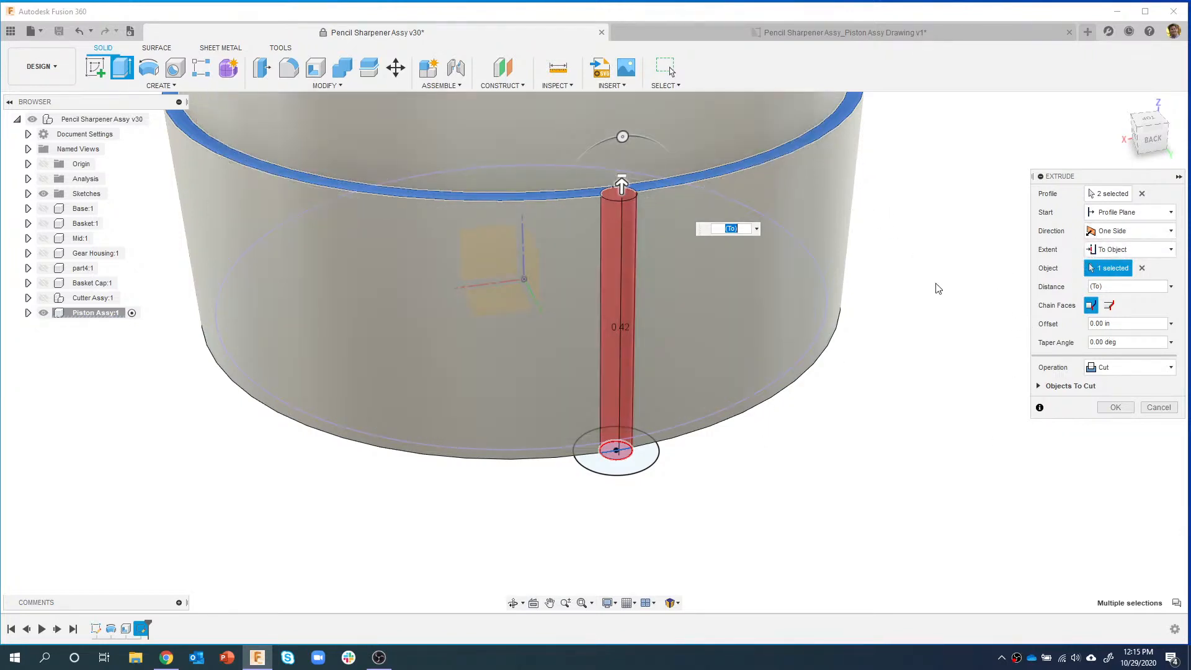
pyautogui.click(1115, 408)
# - Make Sketch2 of the Piston Assy component visible again
pyautogui.keyDown('shift'); pyautogui.moveTo(850, 438); pyautogui.dragTo(781, 372, button='middle'); pyautogui.keyUp('shift')
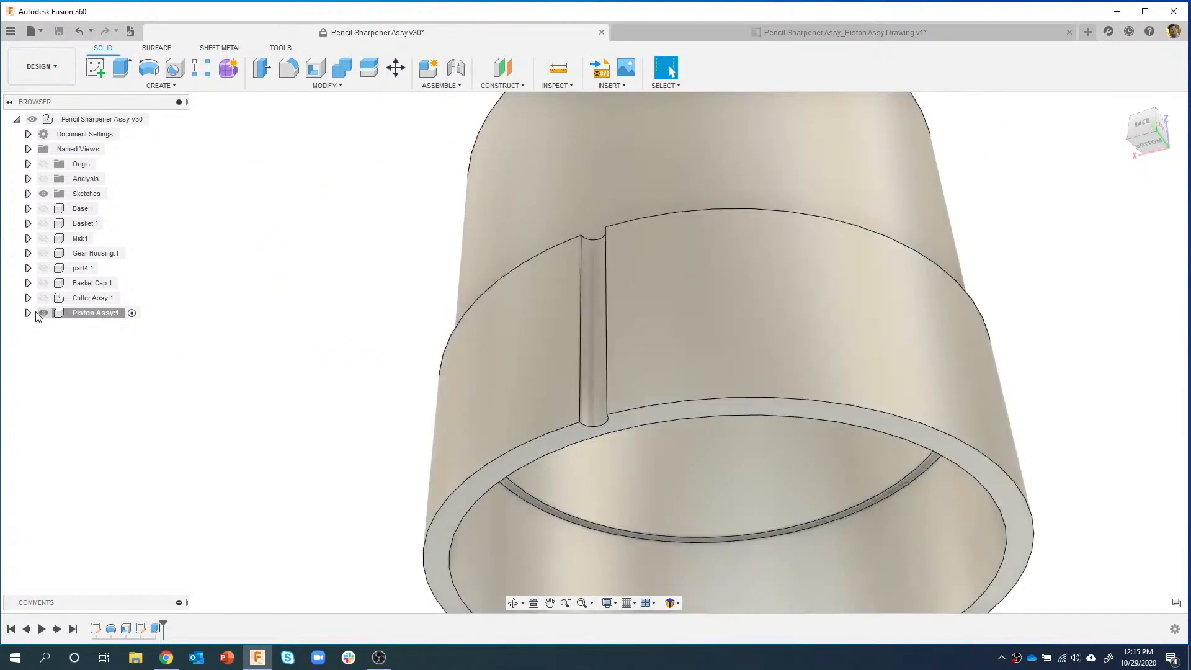
pyautogui.click(28, 313)
pyautogui.click(39, 358)
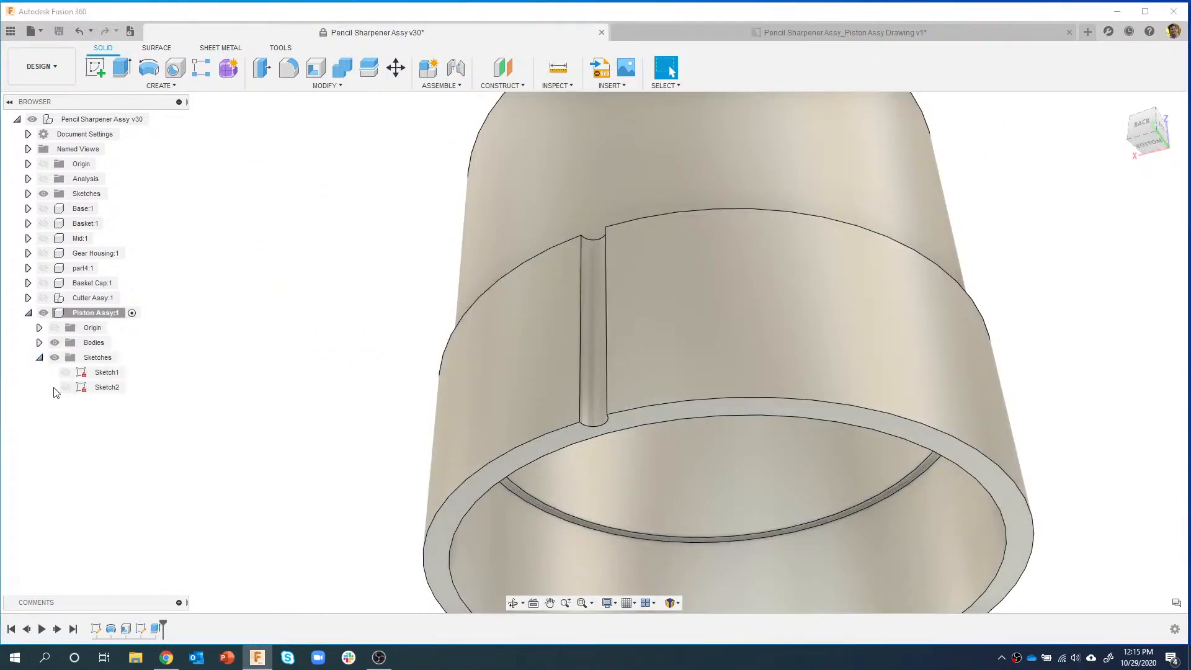
pyautogui.click(66, 387)
# - Extrude the larger circle's segment inside the case wall up to the inner ledge face, joining it as a vertical rib with the To Object extent
pyautogui.moveTo(434, 393)
pyautogui.keyDown('shift'); pyautogui.mouseDown(button='middle')
pyautogui.moveTo(480, 332)
pyautogui.moveTo(452, 279)
pyautogui.moveTo(465, 294)
pyautogui.mouseUp(button='middle'); pyautogui.keyUp('shift')
pyautogui.scroll(4, 616, 311)
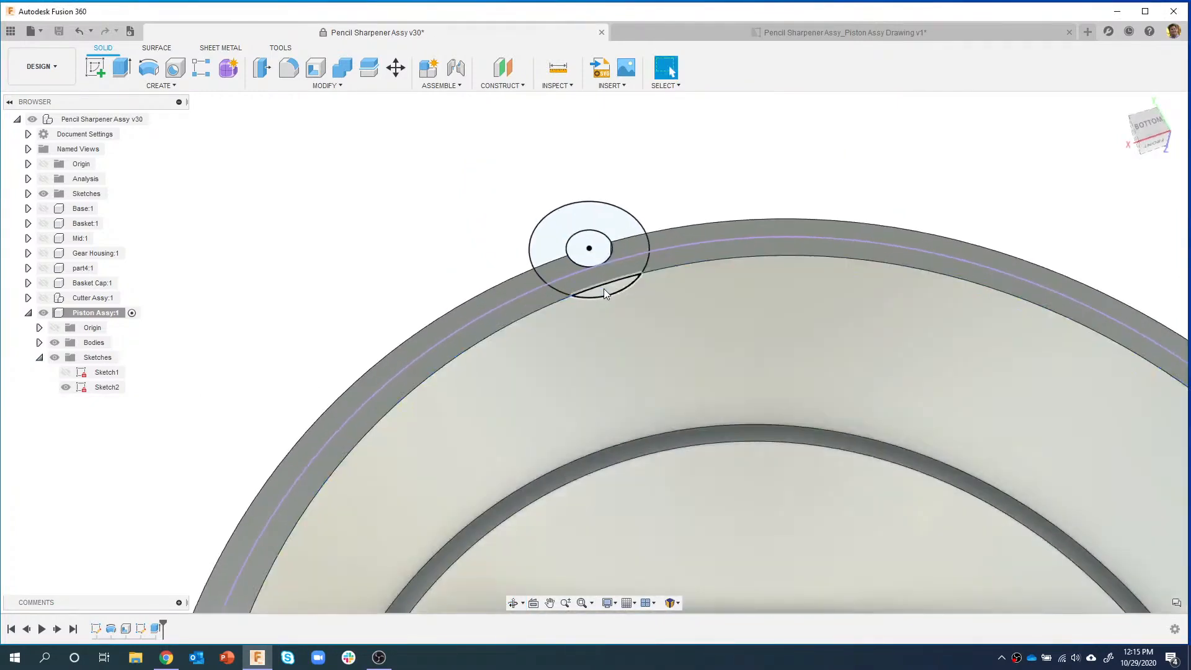
pyautogui.click(604, 289)
pyautogui.rightClick(605, 290)
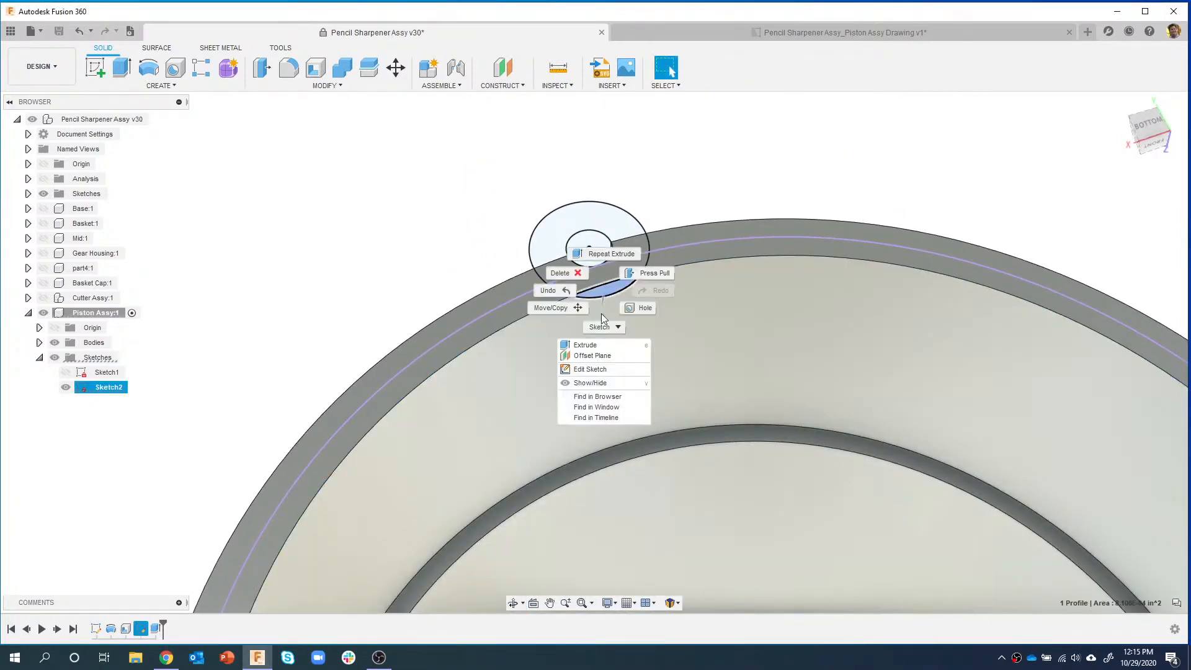
pyautogui.click(589, 345)
pyautogui.scroll(-1, 632, 373)
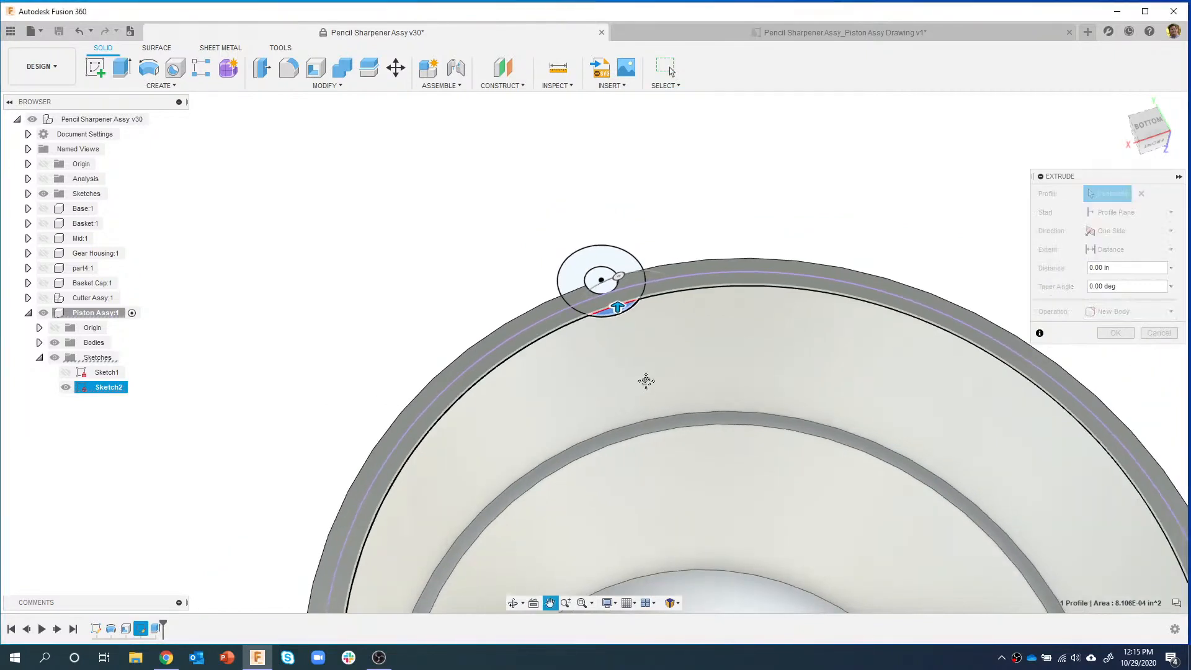
pyautogui.moveTo(645, 380); pyautogui.dragTo(636, 325, button='middle')
pyautogui.scroll(-2, 656, 356)
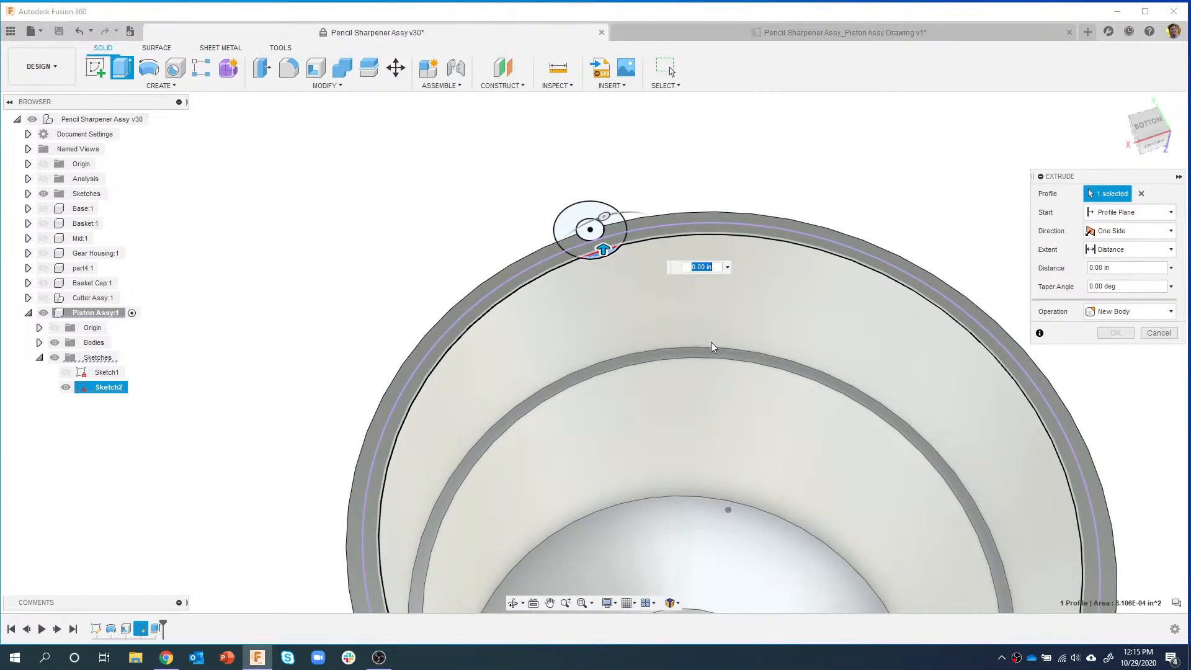
pyautogui.moveTo(603, 250); pyautogui.dragTo(605, 304)
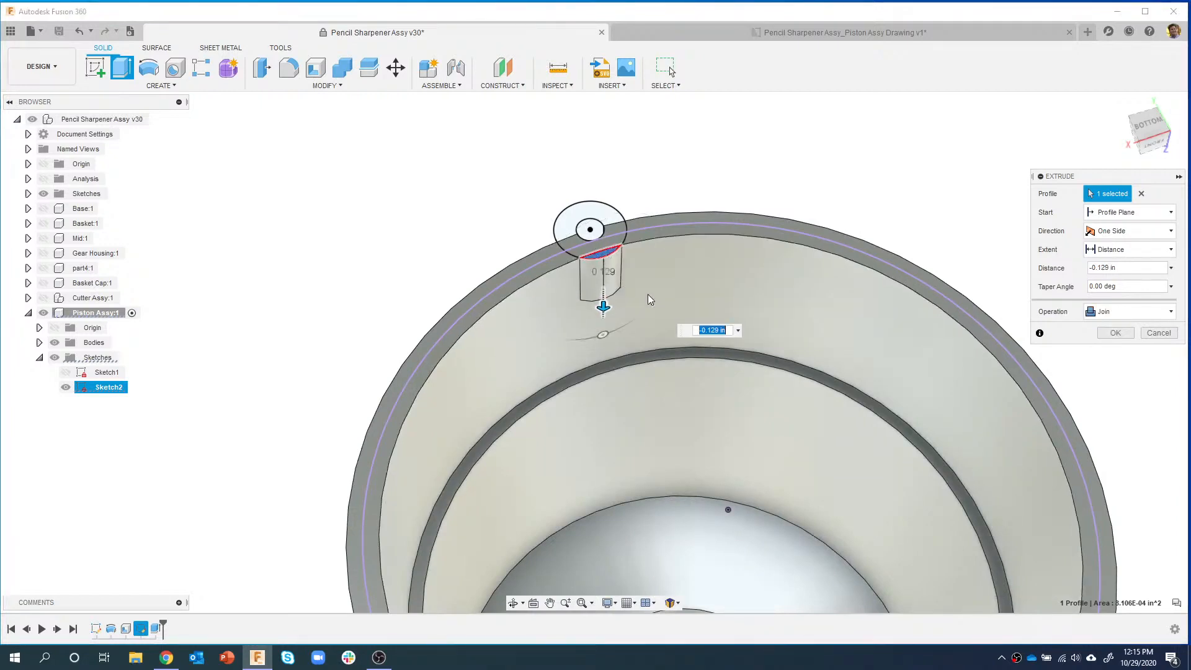
pyautogui.click(1127, 250)
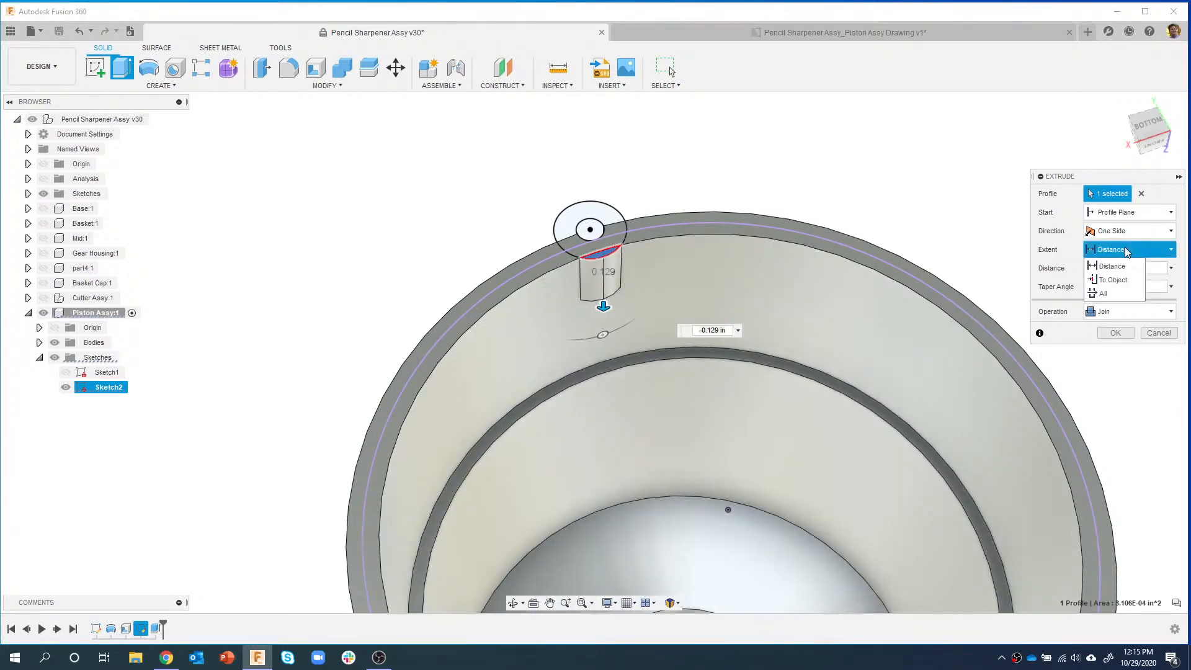
pyautogui.click(1113, 280)
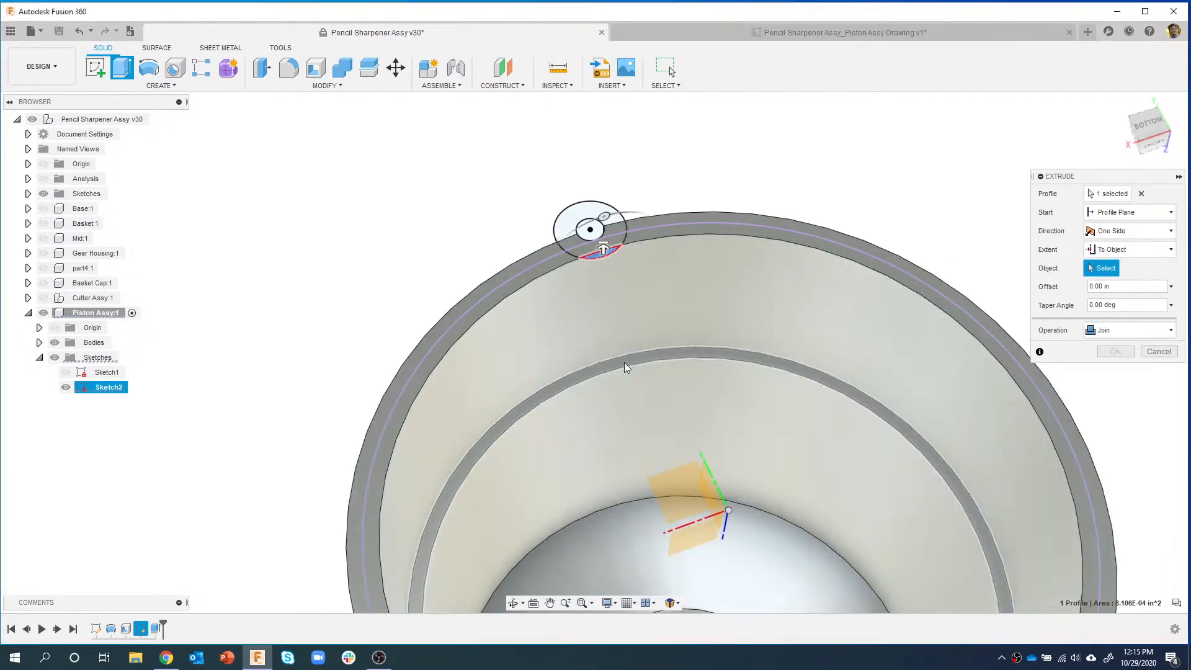
pyautogui.click(625, 368)
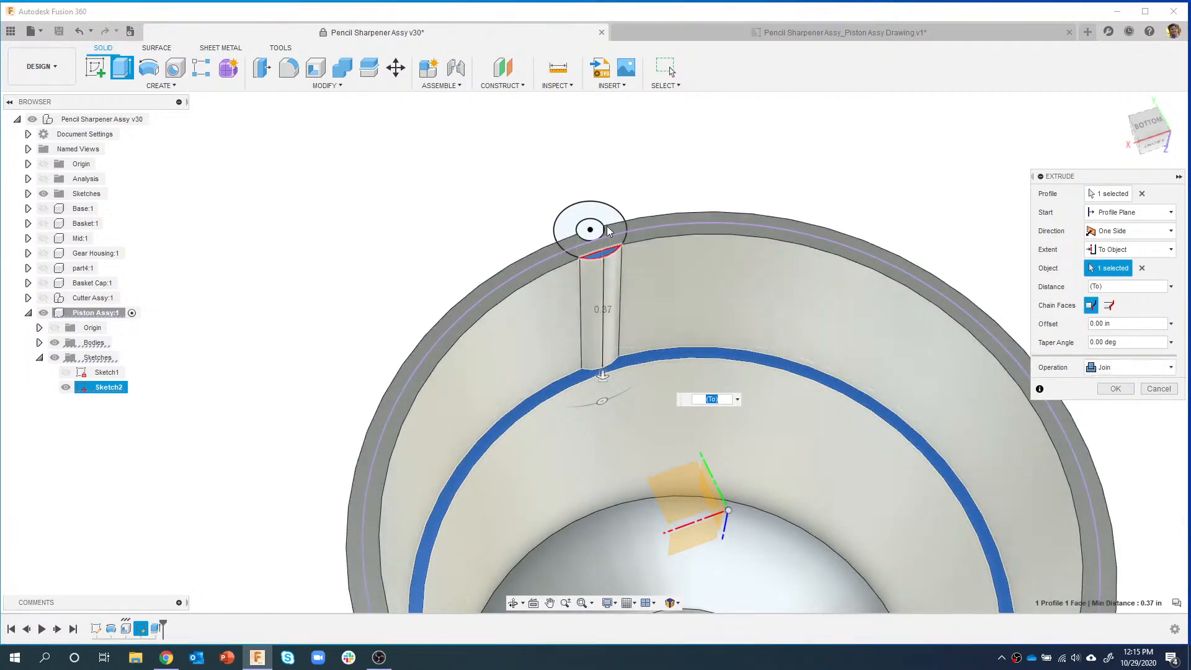
pyautogui.click(1115, 388)
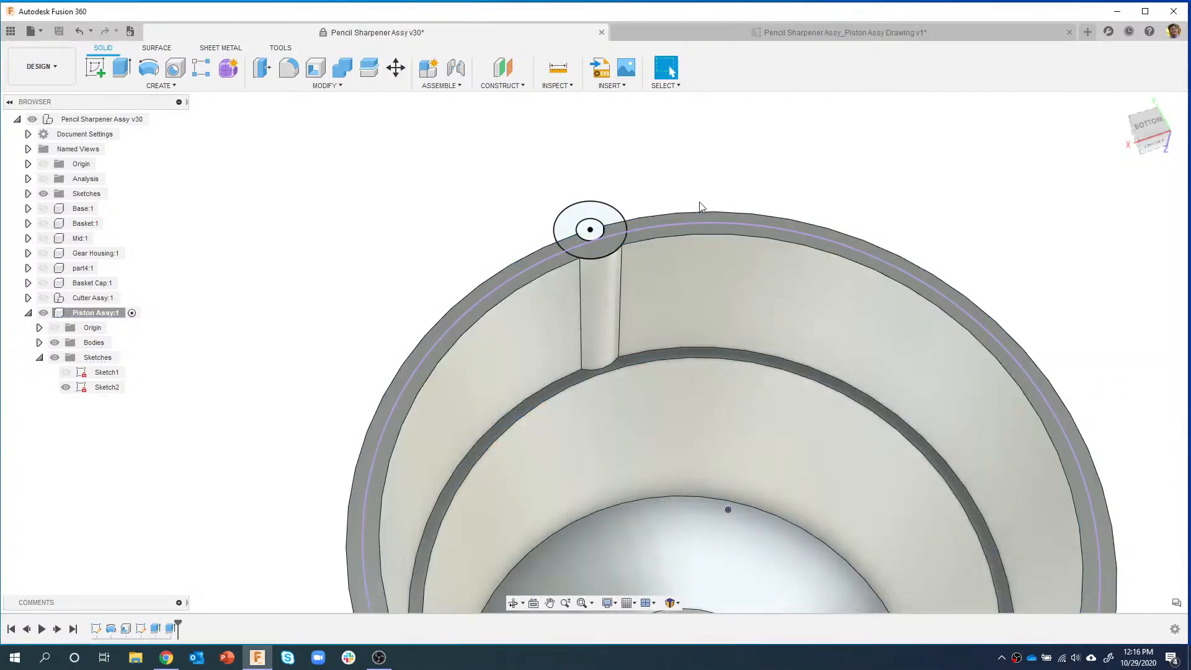
# - Hide Sketch2 and fillet the two vertical edges of the outer groove with a 0.05 in radius
pyautogui.click(66, 387)
pyautogui.moveTo(444, 221)
pyautogui.keyDown('shift'); pyautogui.mouseDown(button='middle')
pyautogui.moveTo(457, 226)
pyautogui.moveTo(422, 272)
pyautogui.moveTo(425, 240)
pyautogui.moveTo(428, 229)
pyautogui.moveTo(405, 405)
pyautogui.mouseUp(button='middle'); pyautogui.keyUp('shift')
pyautogui.scroll(5, 425, 404)
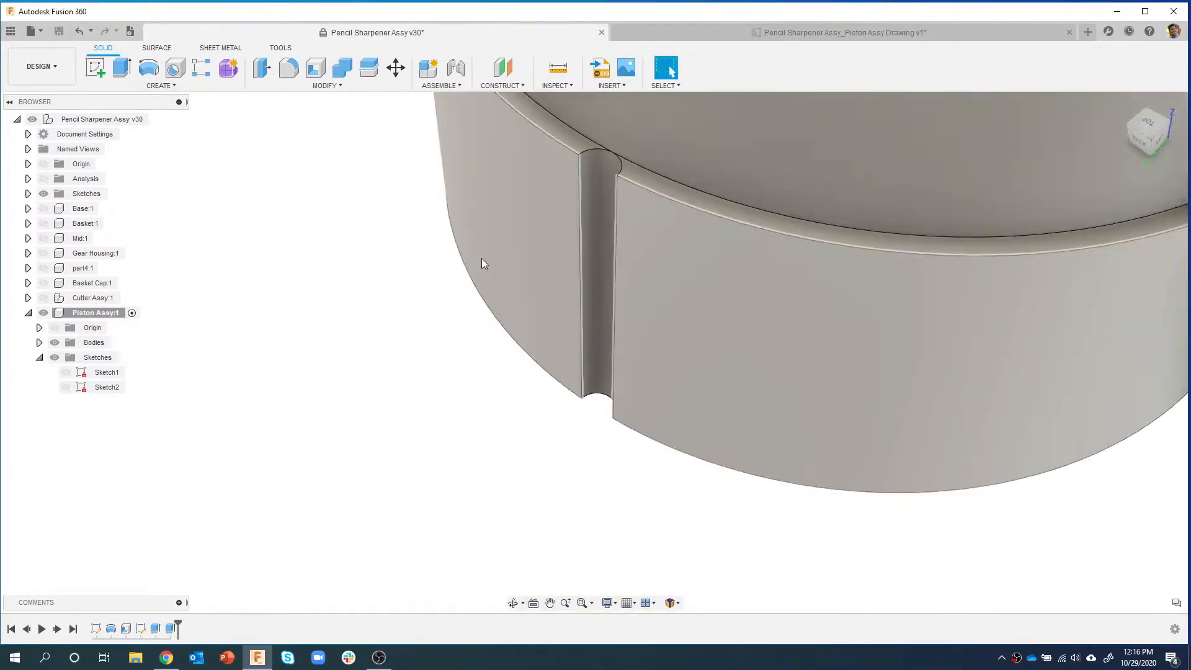
pyautogui.click(579, 181)
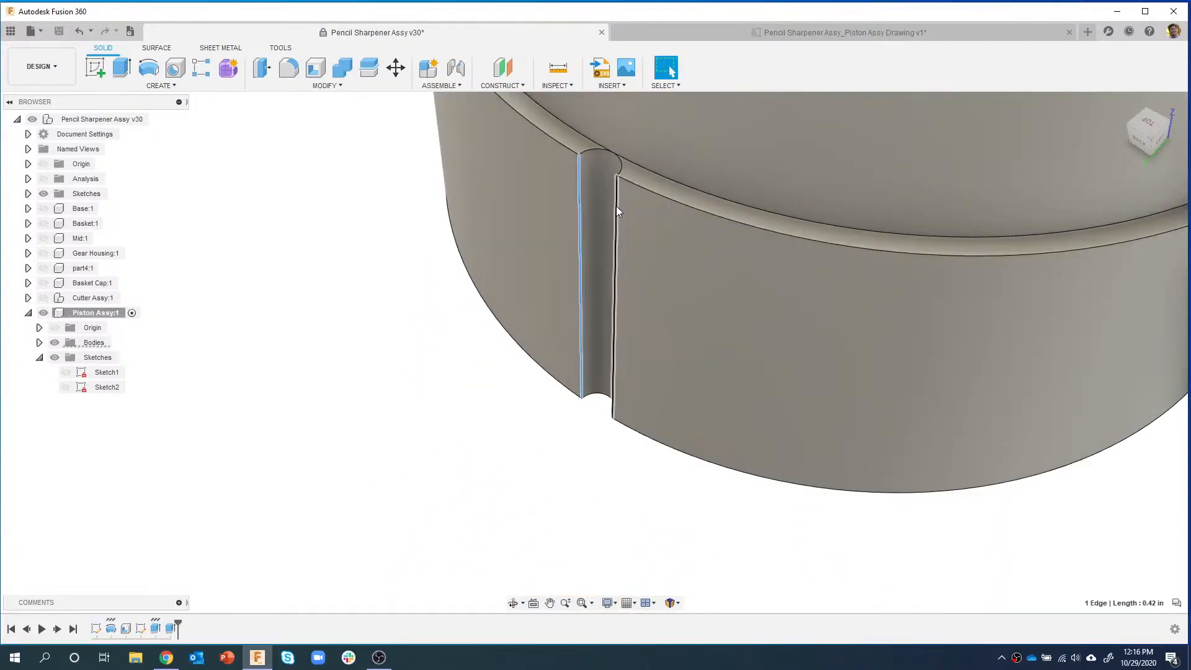
pyautogui.keyDown('shift'); pyautogui.click(616, 207); pyautogui.keyUp('shift')
pyautogui.rightClick(616, 206)
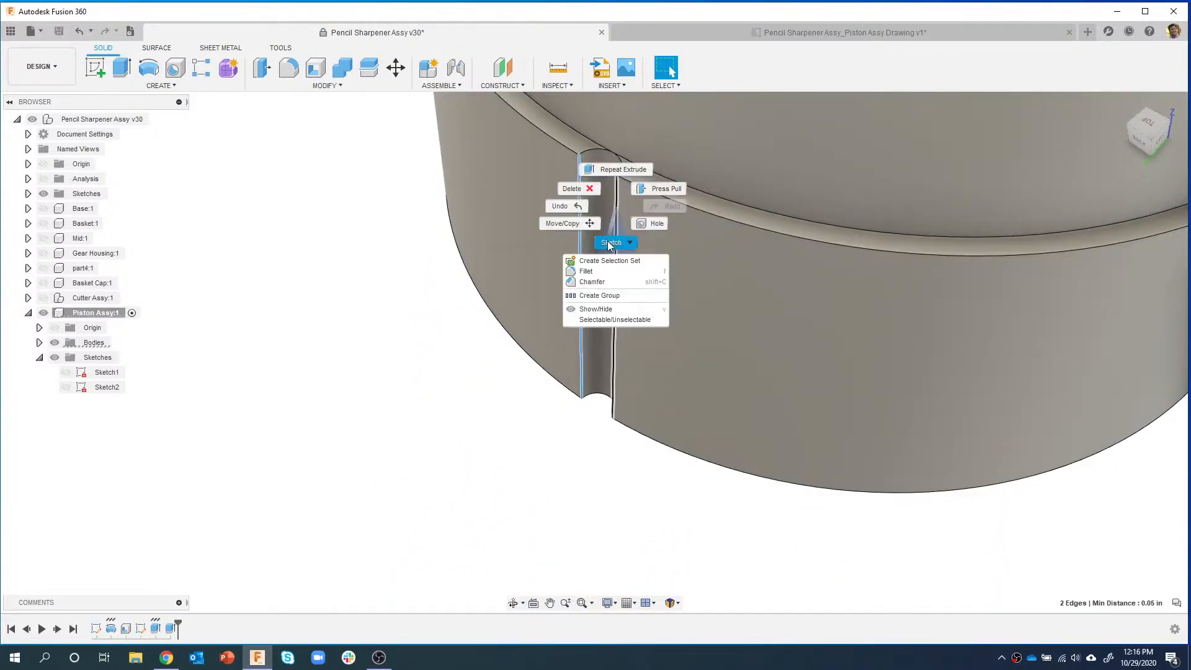
pyautogui.click(599, 271)
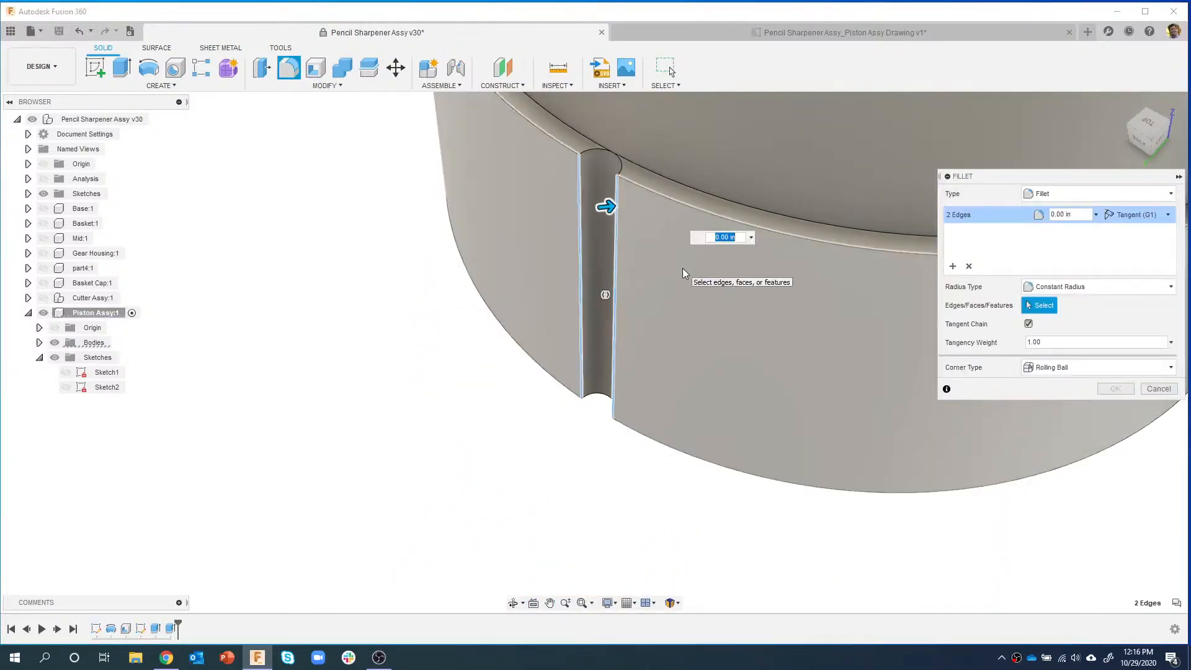
pyautogui.write('.05')
pyautogui.press('Return')
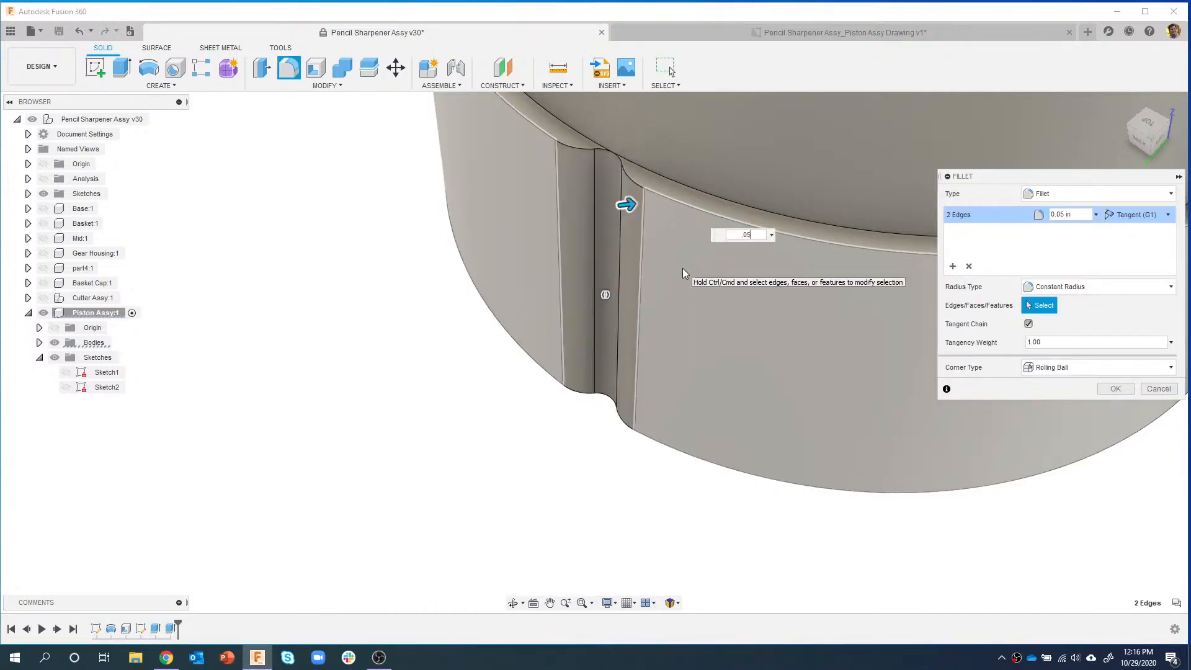
pyautogui.press('Return')
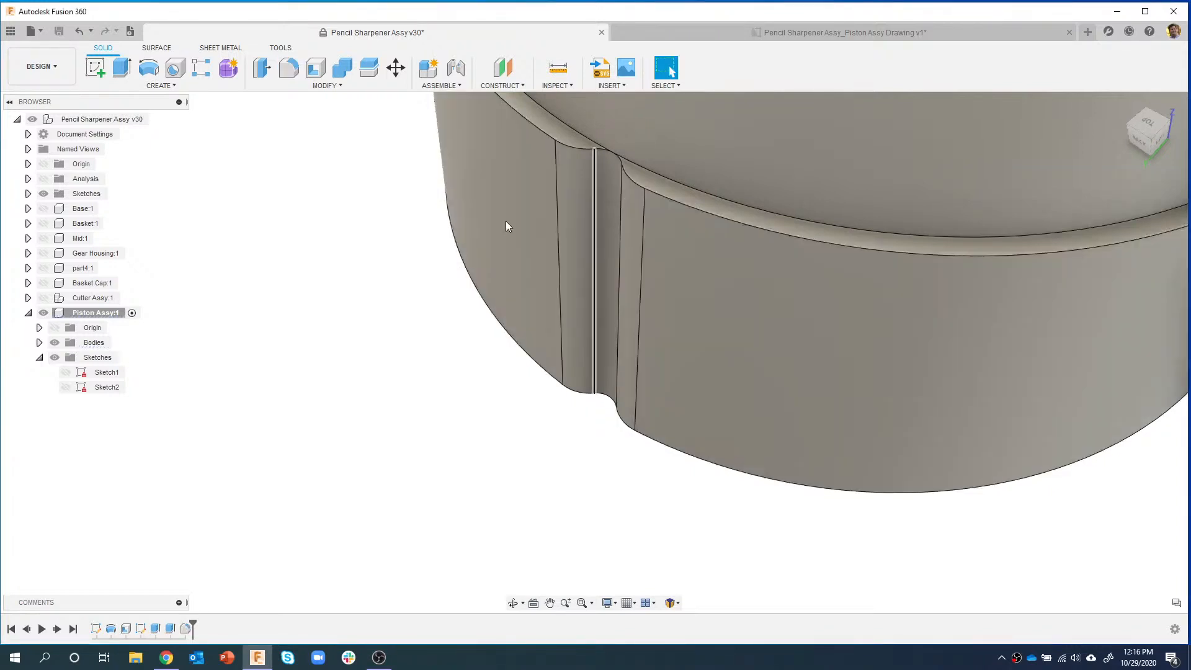
# - Start a Circular Pattern for the groove and rib on the case
pyautogui.scroll(-6, 668, 286)
pyautogui.moveTo(597, 347); pyautogui.dragTo(518, 476, button='middle')
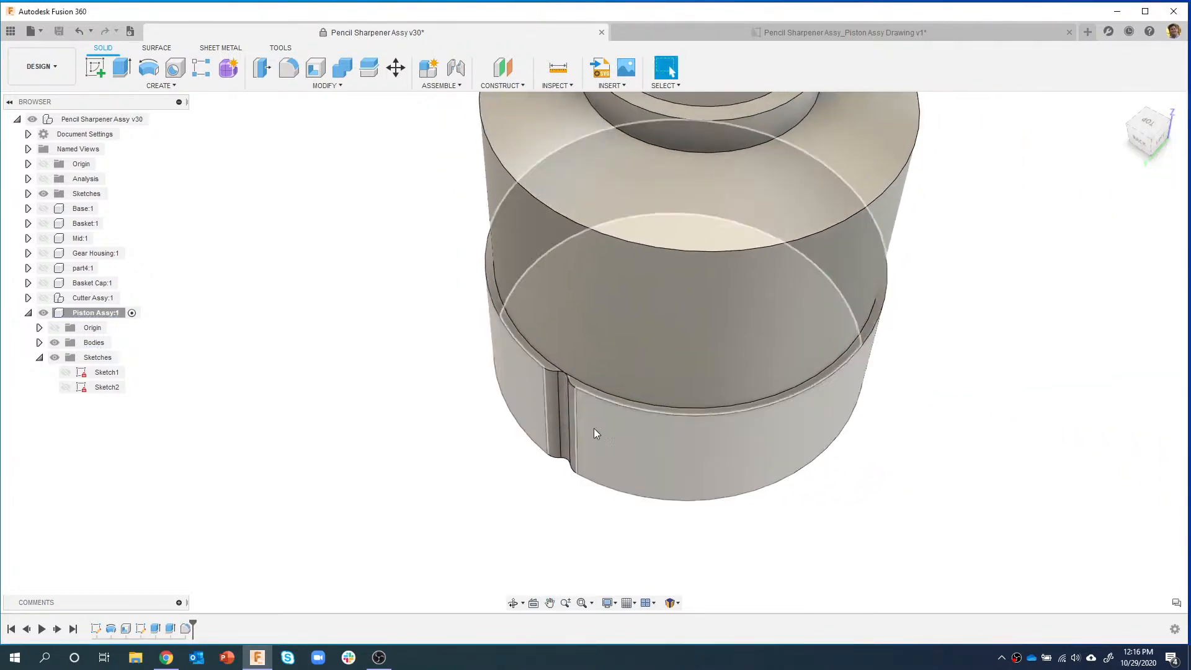
pyautogui.keyDown('shift'); pyautogui.moveTo(994, 369); pyautogui.dragTo(890, 386, button='middle'); pyautogui.keyUp('shift')
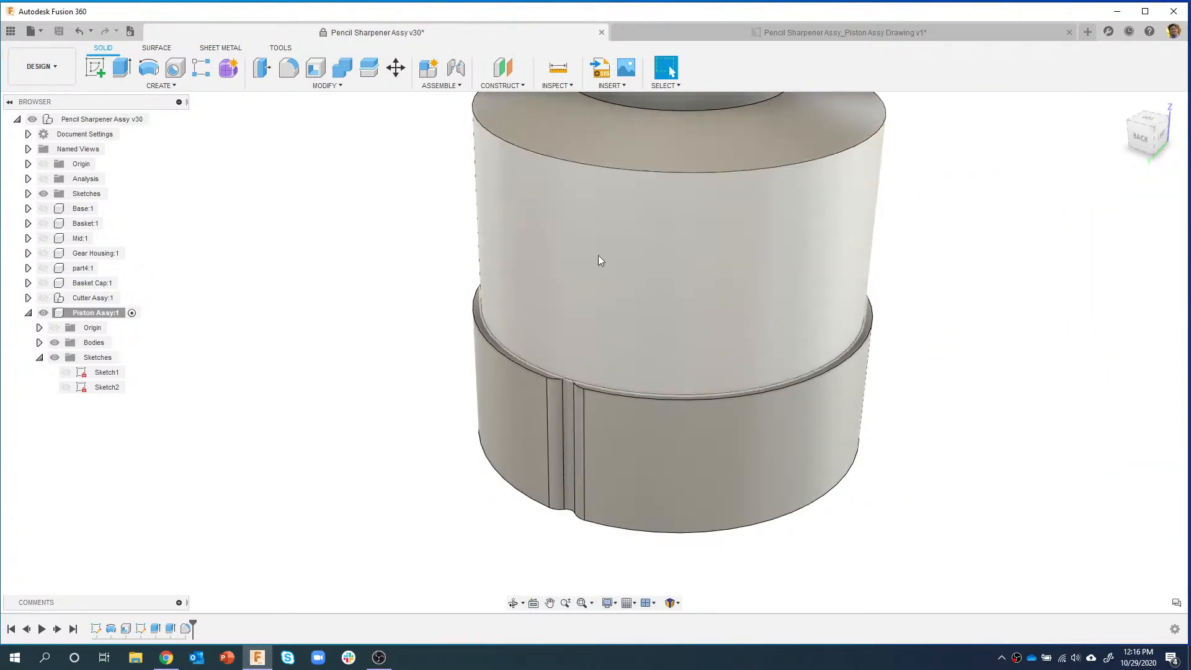
pyautogui.click(161, 87)
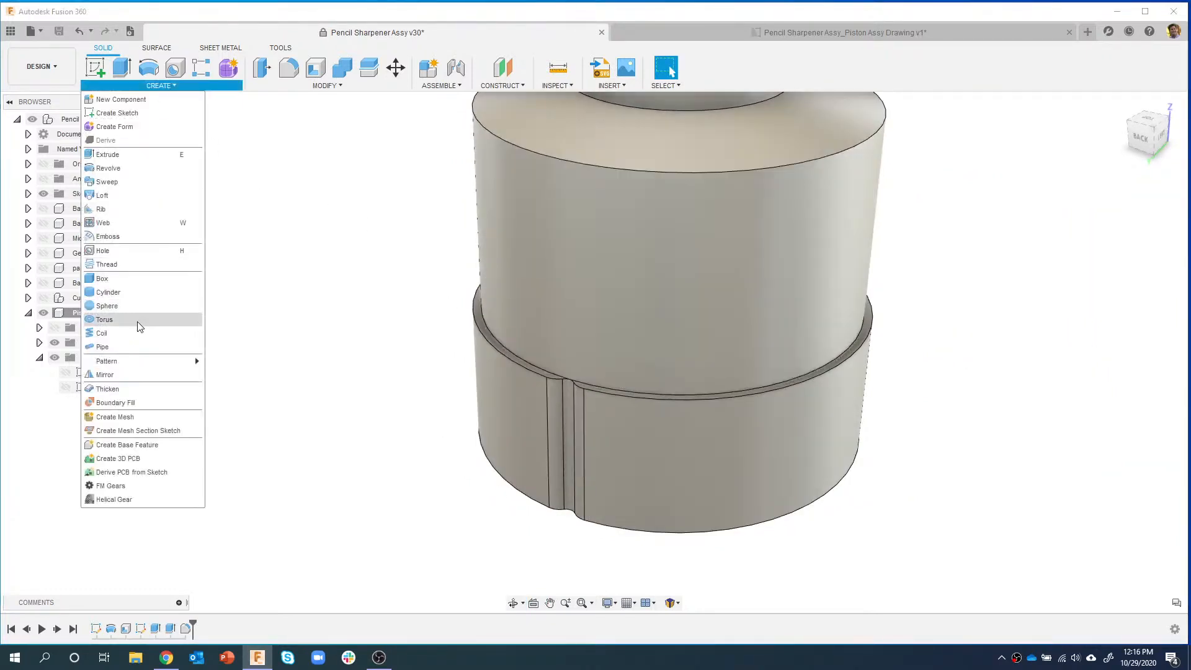
pyautogui.moveTo(129, 365)
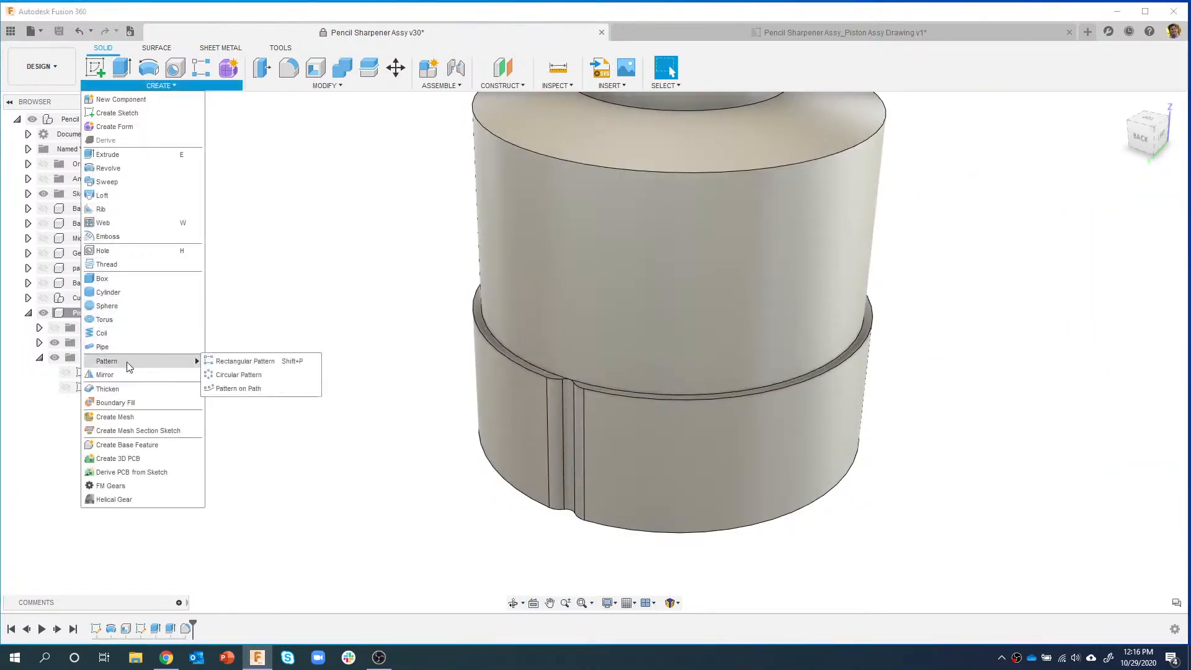
pyautogui.click(266, 376)
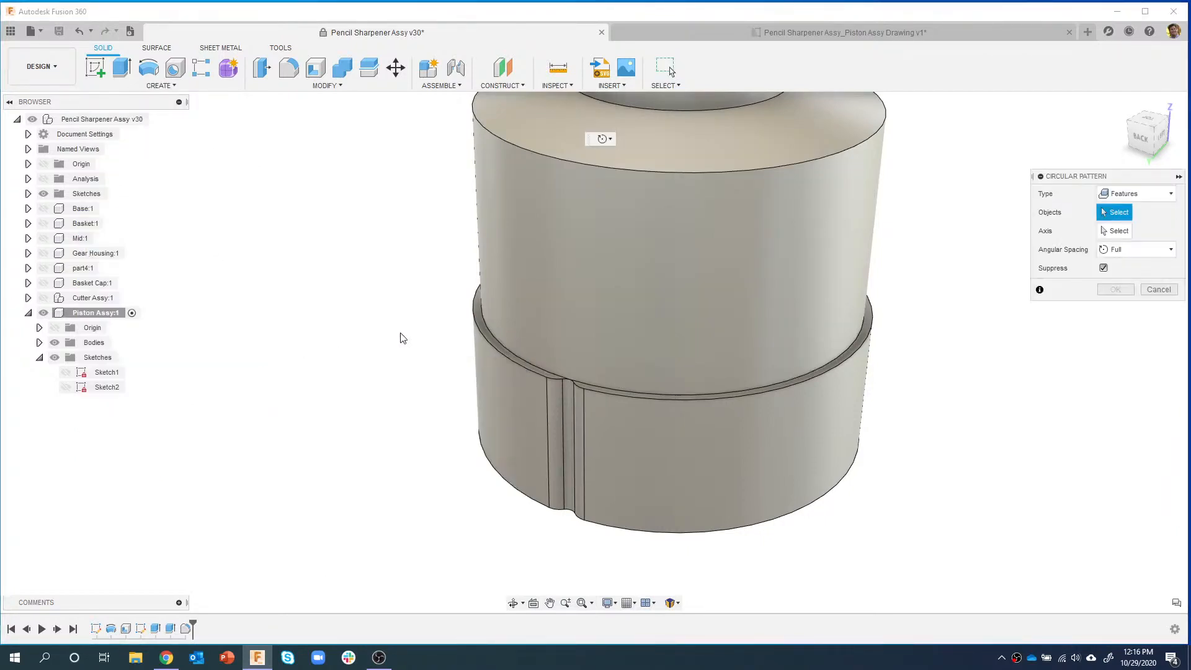
pyautogui.click(1110, 194)
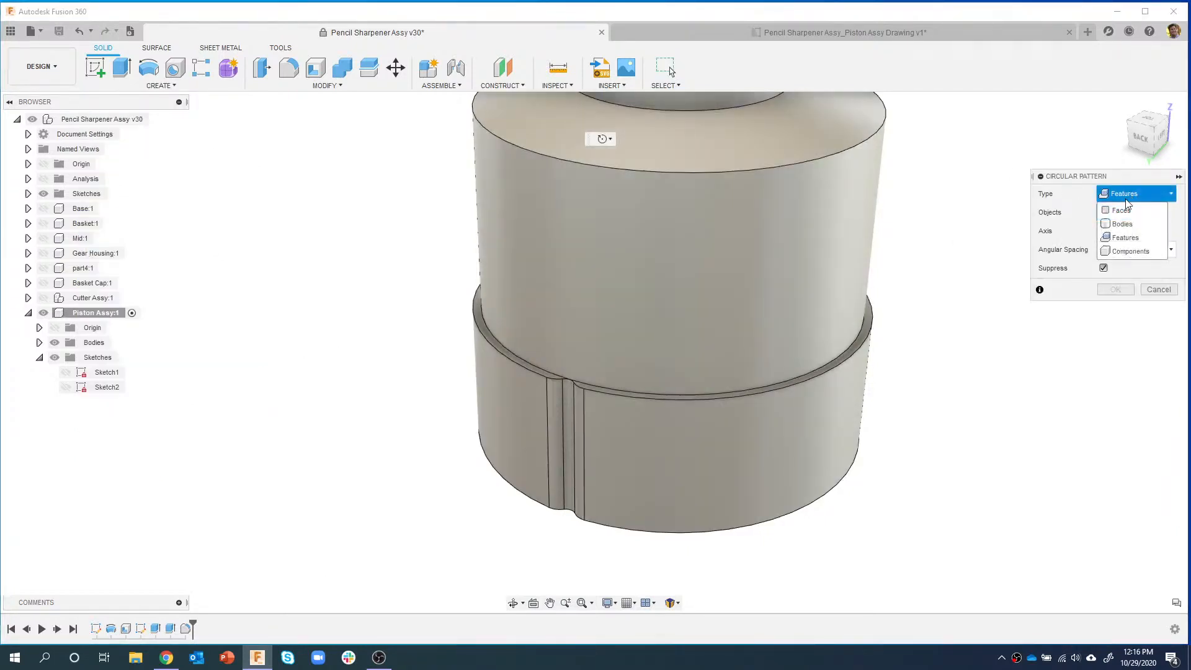
pyautogui.click(1132, 210)
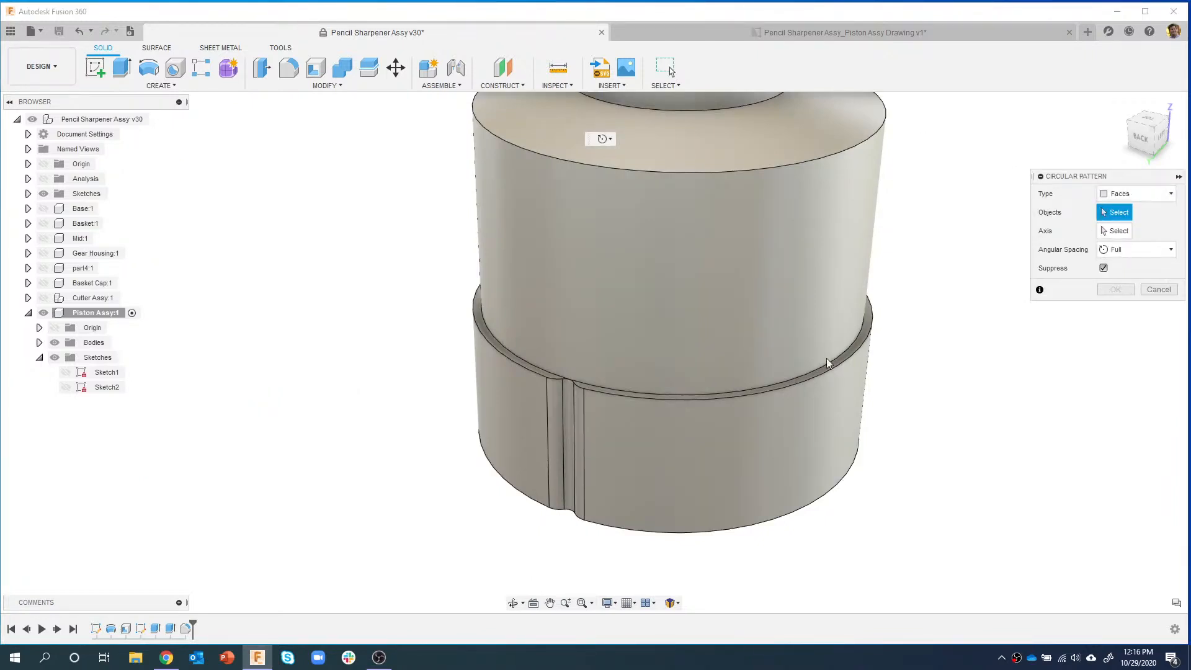
pyautogui.click(556, 418)
pyautogui.click(569, 402)
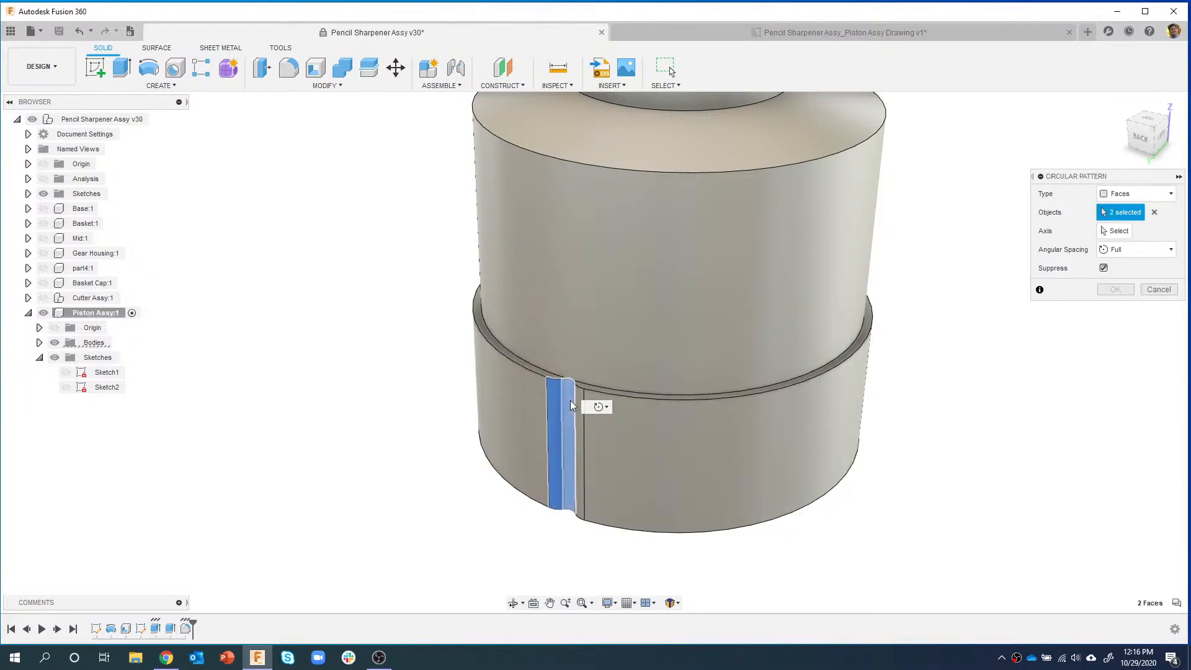
pyautogui.click(577, 431)
pyautogui.keyDown('shift'); pyautogui.moveTo(598, 463); pyautogui.dragTo(549, 291, button='middle'); pyautogui.keyUp('shift')
pyautogui.click(576, 493)
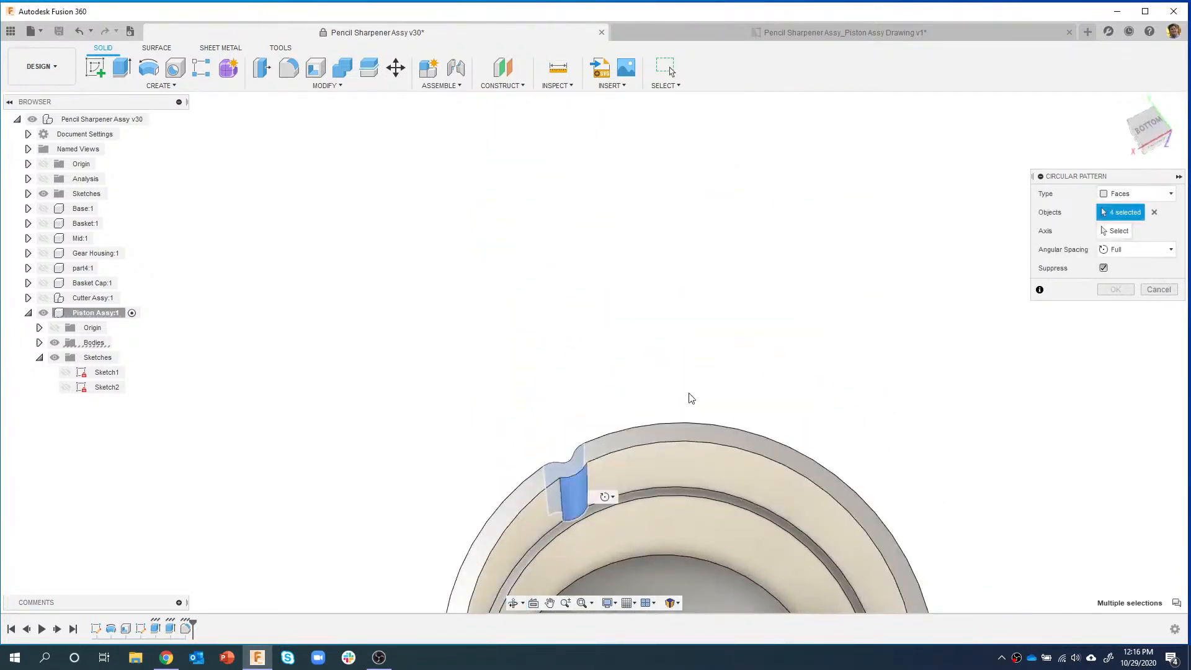
pyautogui.click(1154, 212)
# - Set the pattern type to Features and choose the groove cut, the rib extrusion and the groove fillet as its objects
pyautogui.keyDown('shift'); pyautogui.moveTo(733, 252); pyautogui.dragTo(682, 378, button='middle'); pyautogui.keyUp('shift')
pyautogui.click(1137, 195)
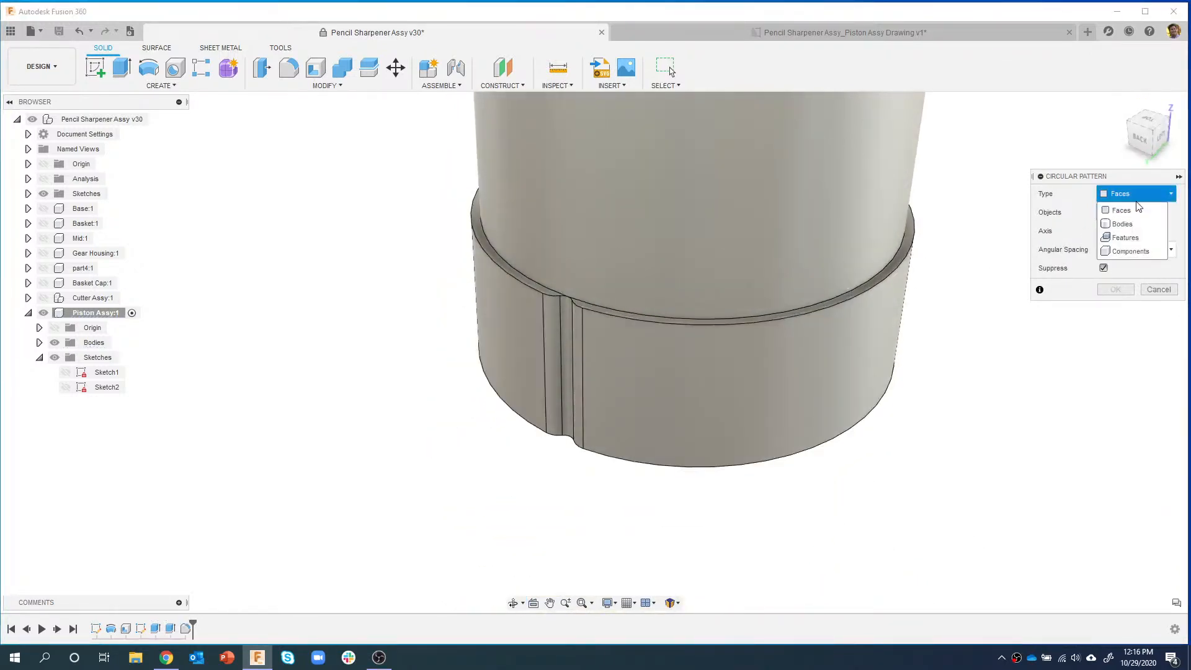
pyautogui.click(1143, 239)
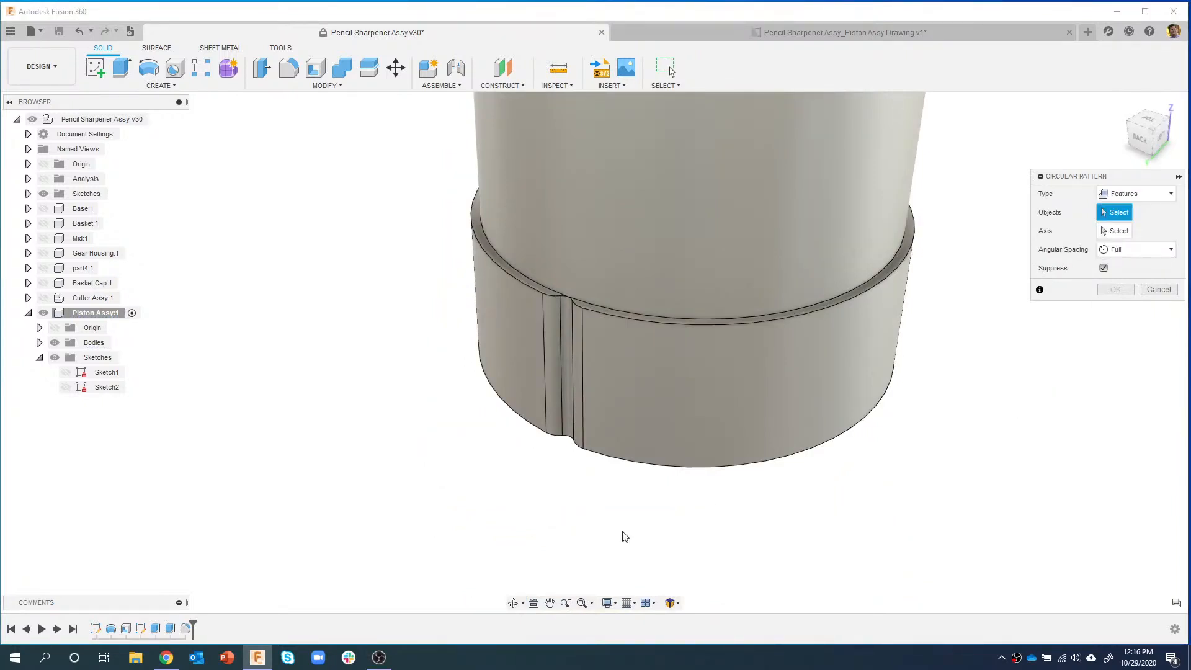
pyautogui.click(156, 629)
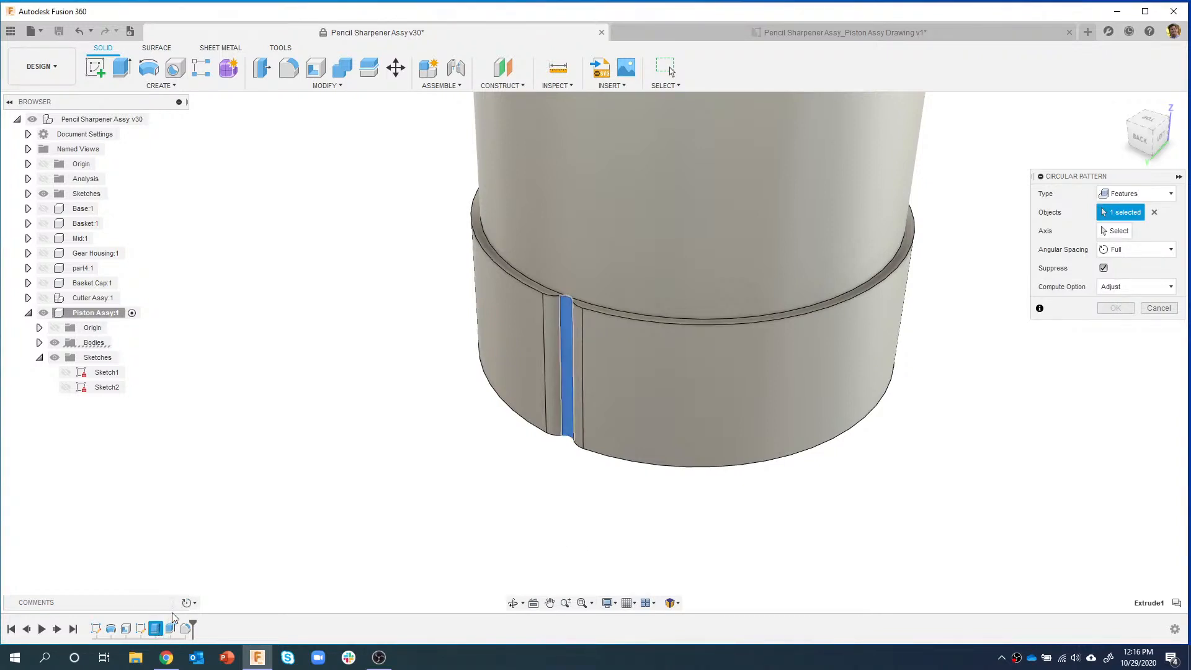
pyautogui.click(171, 629)
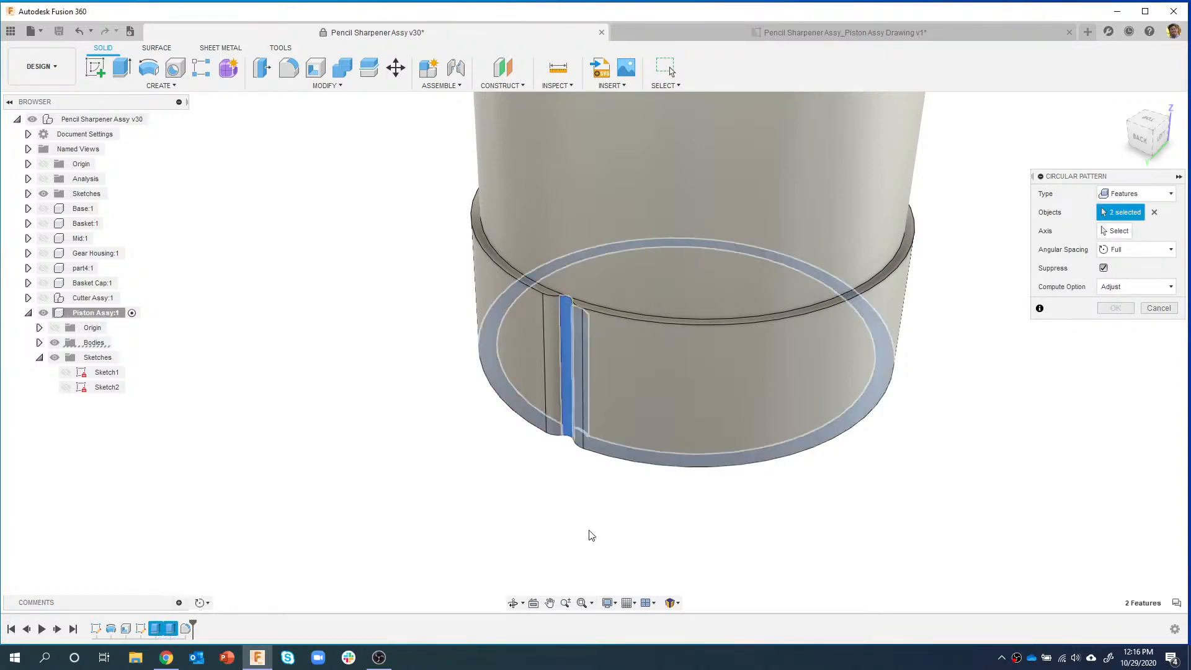
pyautogui.click(185, 629)
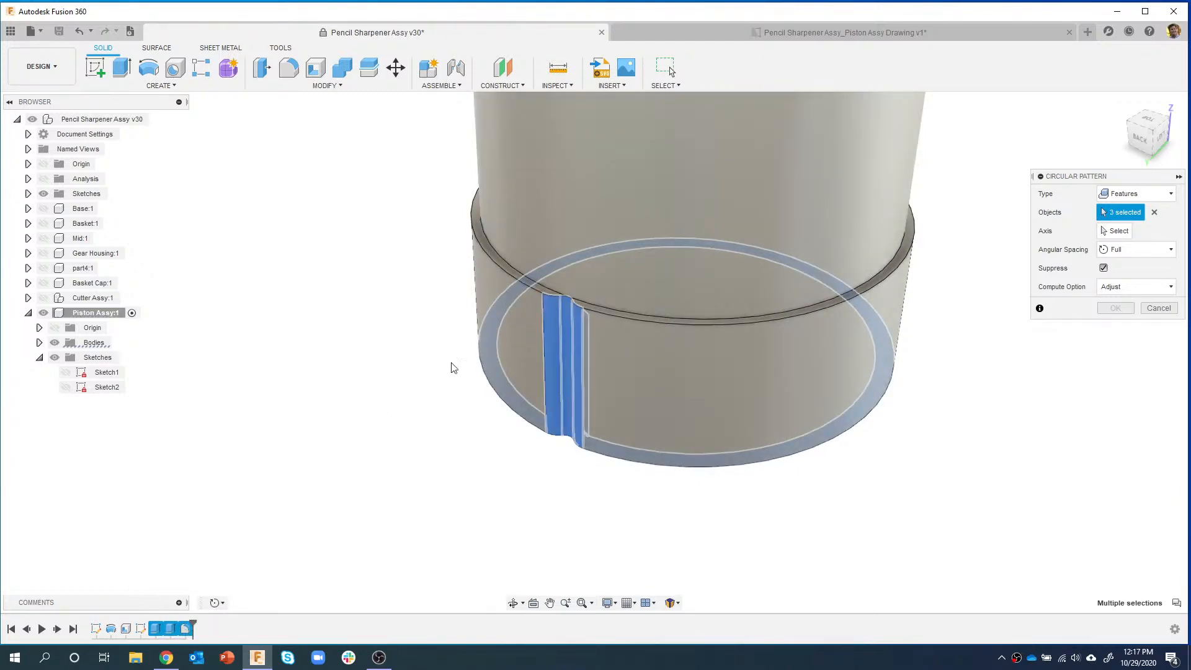
pyautogui.scroll(-3, 780, 373)
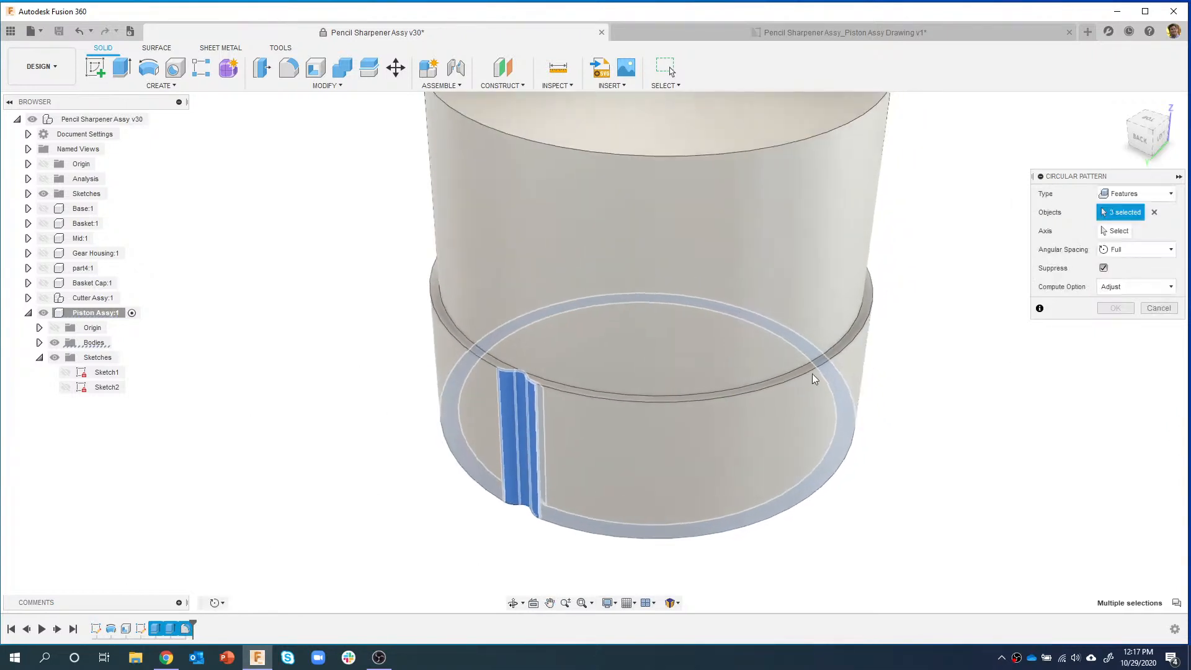
pyautogui.scroll(-1, 920, 336)
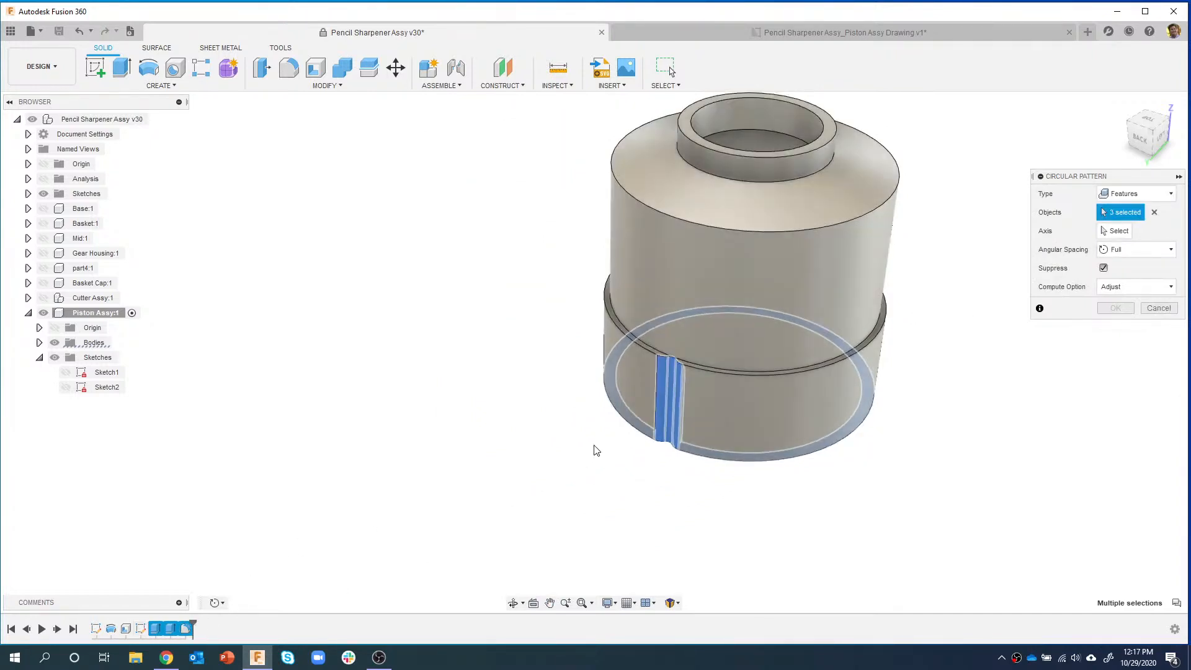
# - Complete the circular pattern about the case's cylindrical outer face with a quantity of 4 at full angular spacing
pyautogui.click(1117, 233)
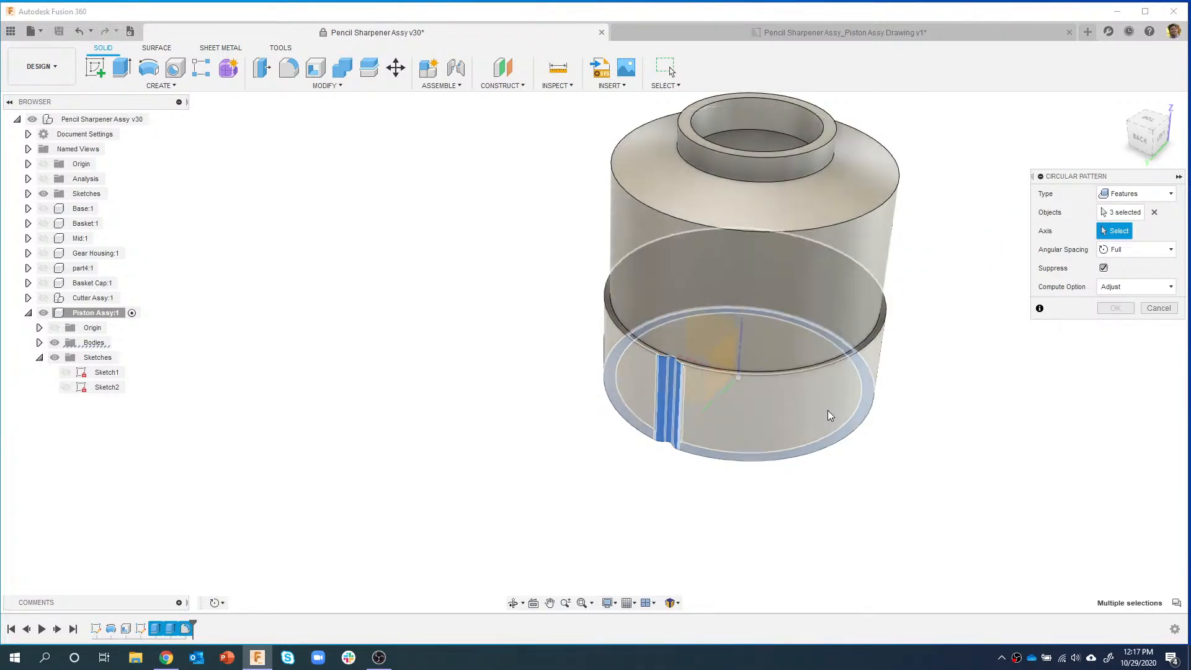
pyautogui.click(847, 278)
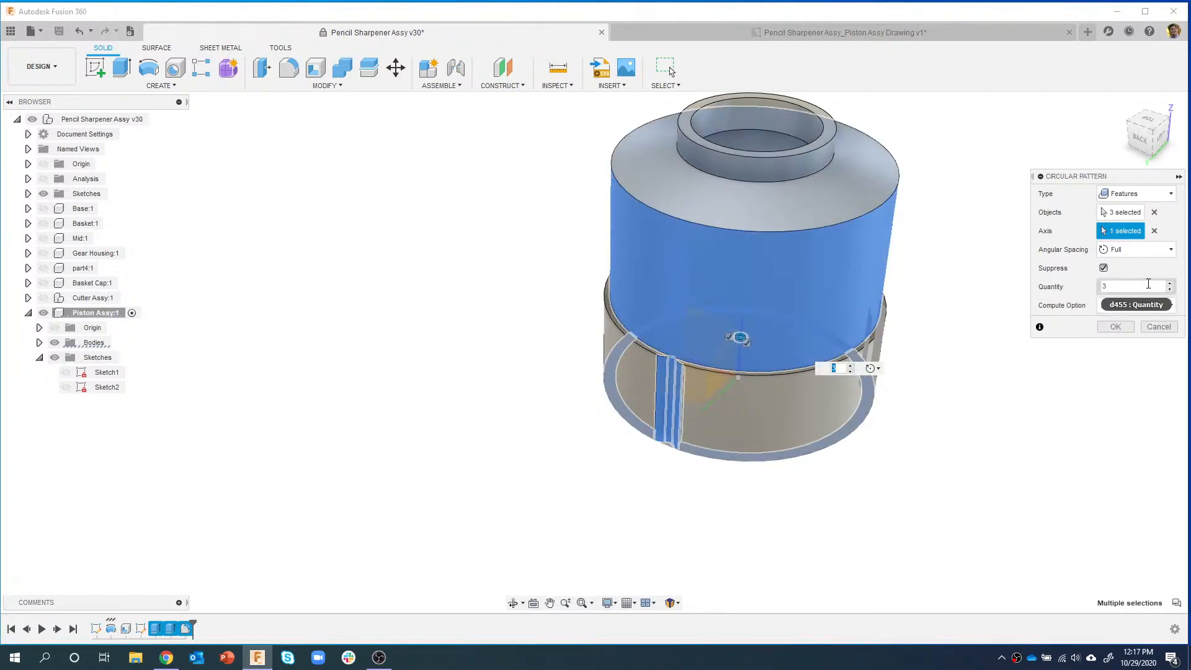
pyautogui.click(1169, 283)
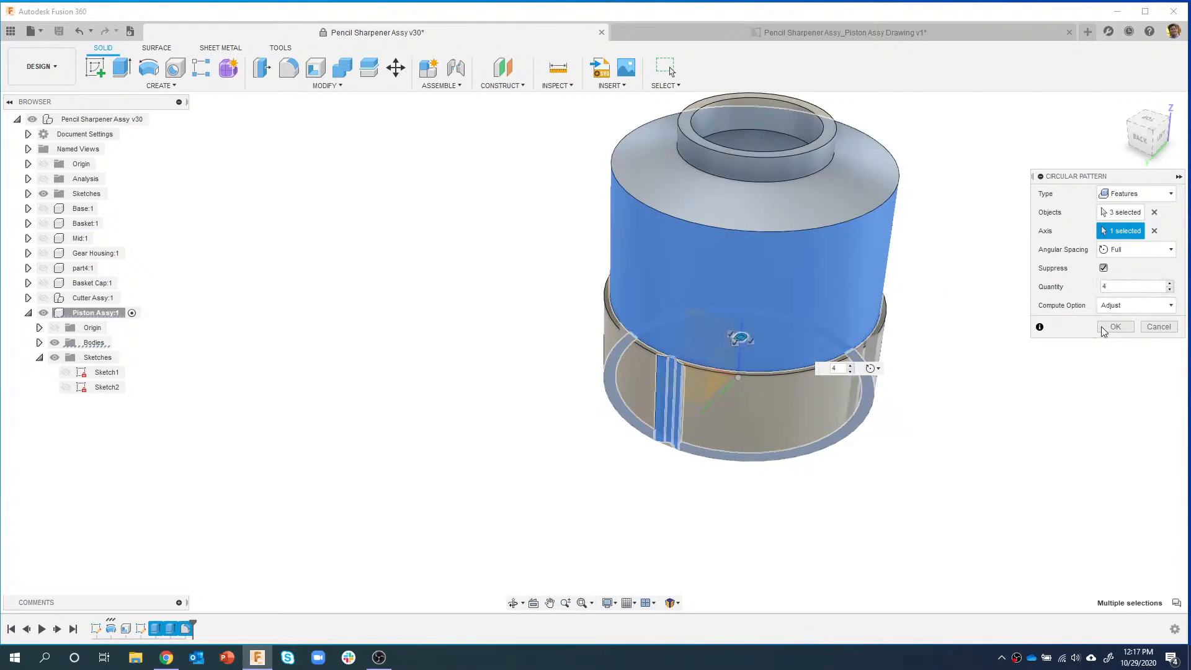
pyautogui.moveTo(947, 331)
pyautogui.keyDown('shift'); pyautogui.mouseDown(button='middle')
pyautogui.moveTo(947, 291)
pyautogui.moveTo(947, 317)
pyautogui.mouseUp(button='middle'); pyautogui.keyUp('shift')
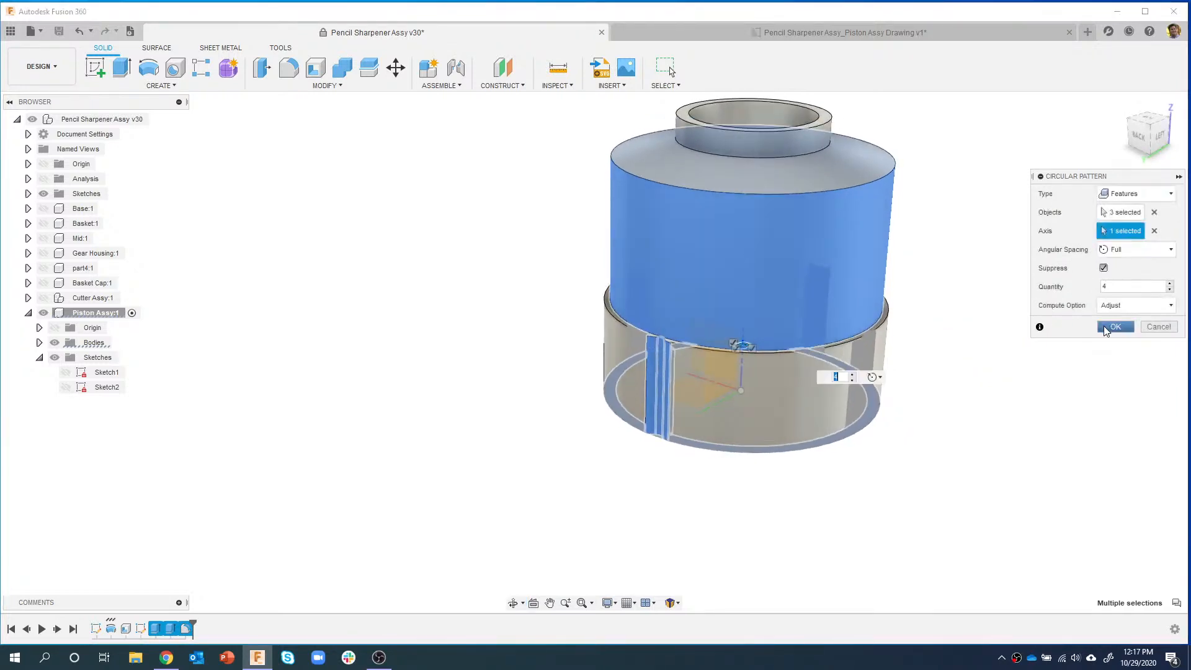
pyautogui.click(1113, 327)
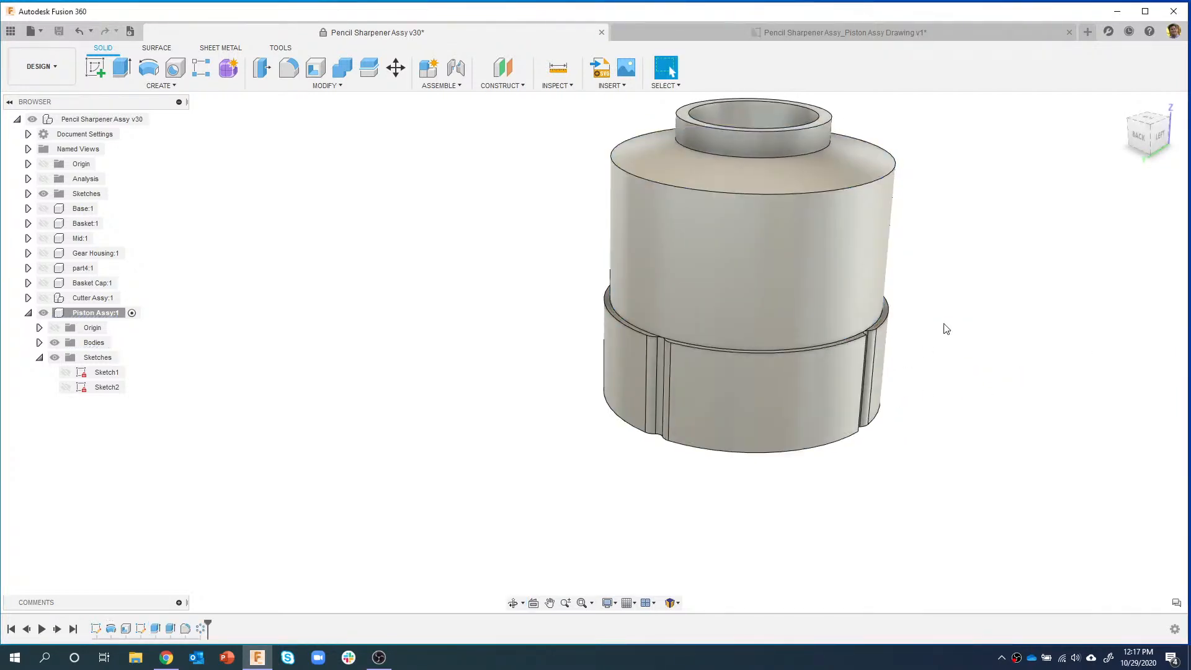
# - Examine the patterned grooves and ribs from below and inside the case, including a rounded inner rib face
pyautogui.keyDown('shift'); pyautogui.moveTo(930, 378); pyautogui.dragTo(930, 296, button='middle'); pyautogui.keyUp('shift')
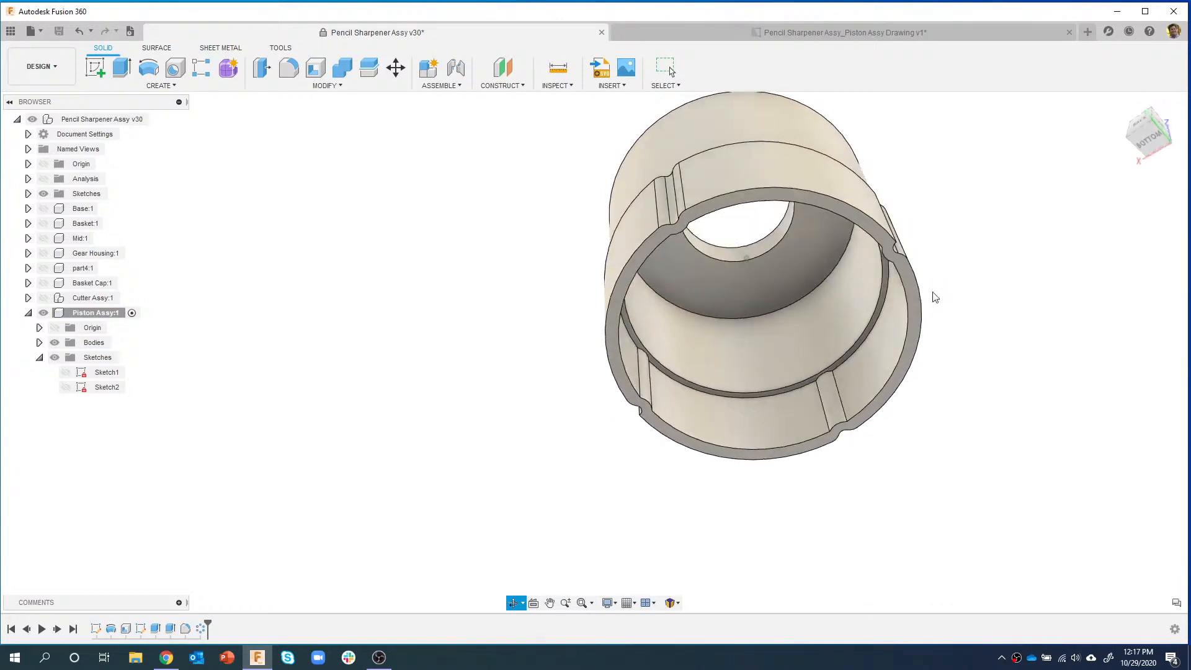
pyautogui.click(836, 400)
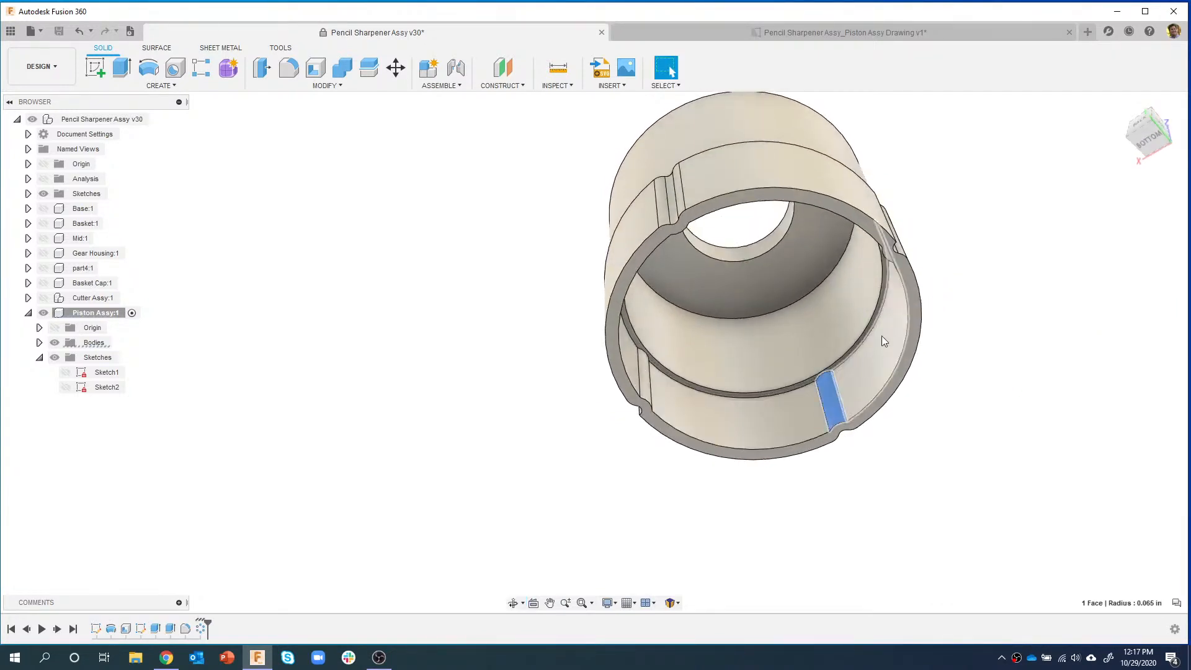
pyautogui.keyDown('shift'); pyautogui.moveTo(965, 303); pyautogui.dragTo(947, 236, button='middle'); pyautogui.keyUp('shift')
pyautogui.click(869, 169)
pyautogui.click(967, 237)
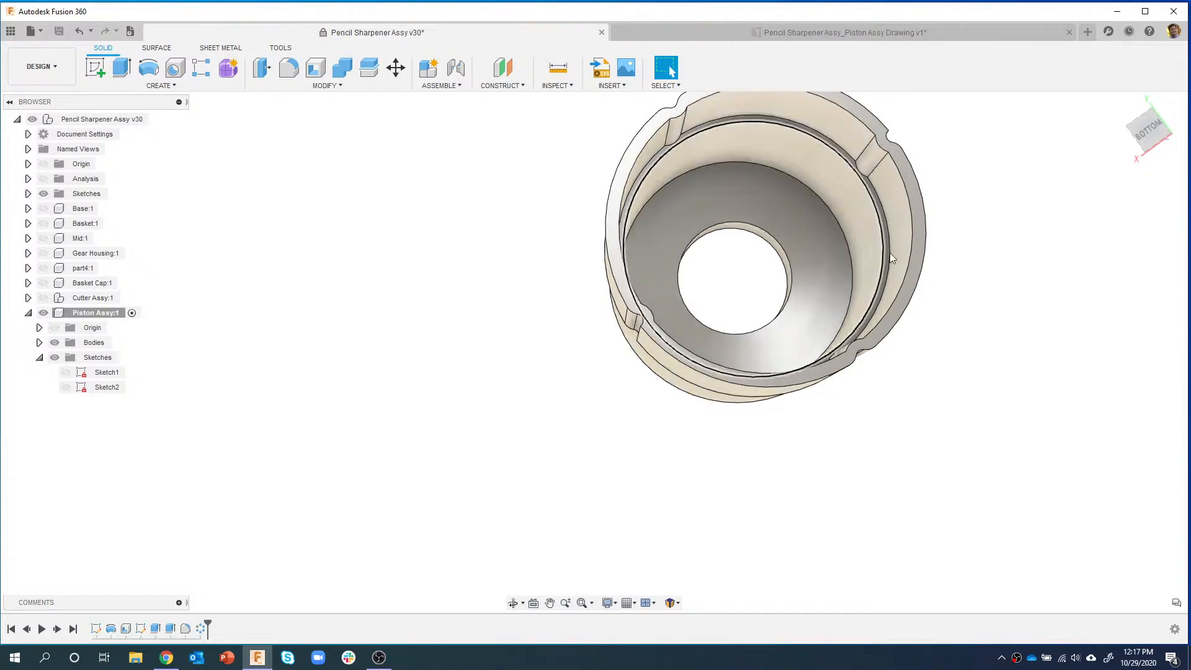
pyautogui.keyDown('shift'); pyautogui.moveTo(930, 178); pyautogui.dragTo(925, 314, button='middle'); pyautogui.keyUp('shift')
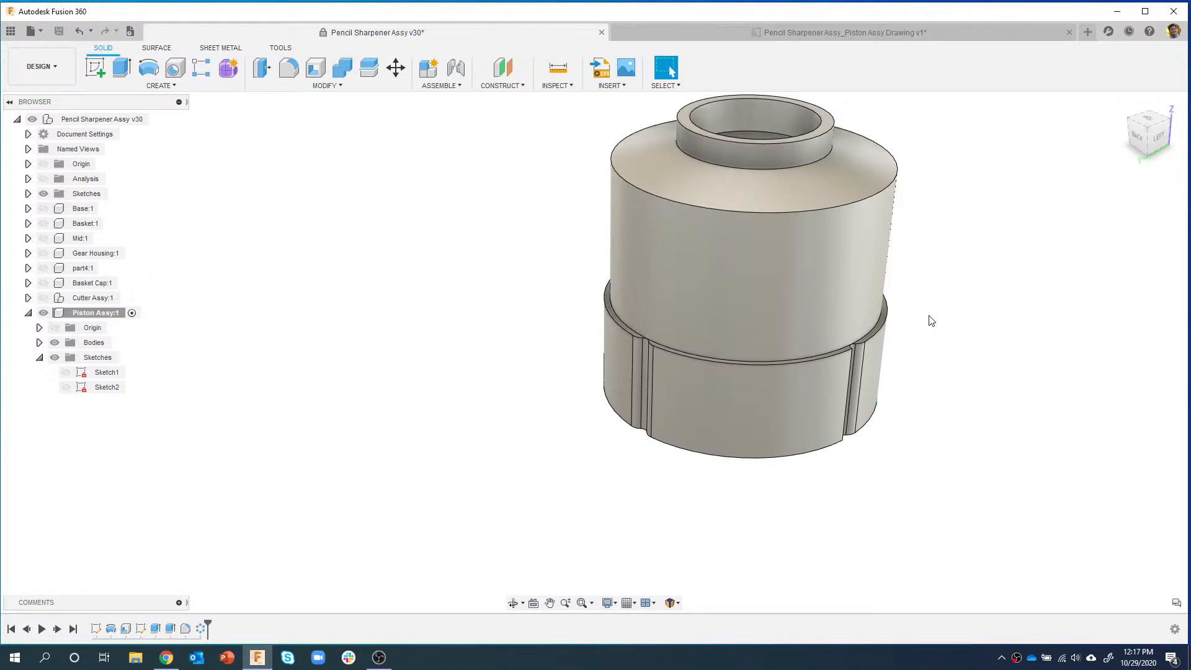
# - Create a new sketch on the flat ring face at the top of the case's neck
pyautogui.moveTo(928, 178); pyautogui.dragTo(791, 262, button='middle')
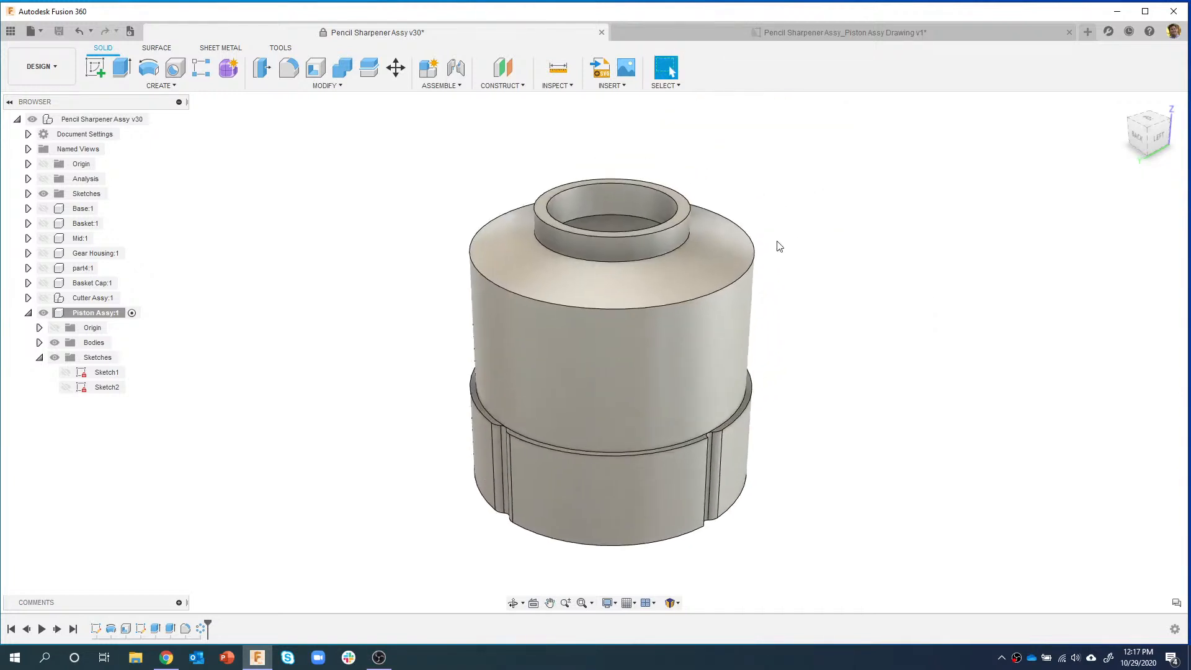
pyautogui.keyDown('shift'); pyautogui.moveTo(741, 157); pyautogui.dragTo(618, 204, button='middle'); pyautogui.keyUp('shift')
pyautogui.click(582, 219)
pyautogui.rightClick(583, 219)
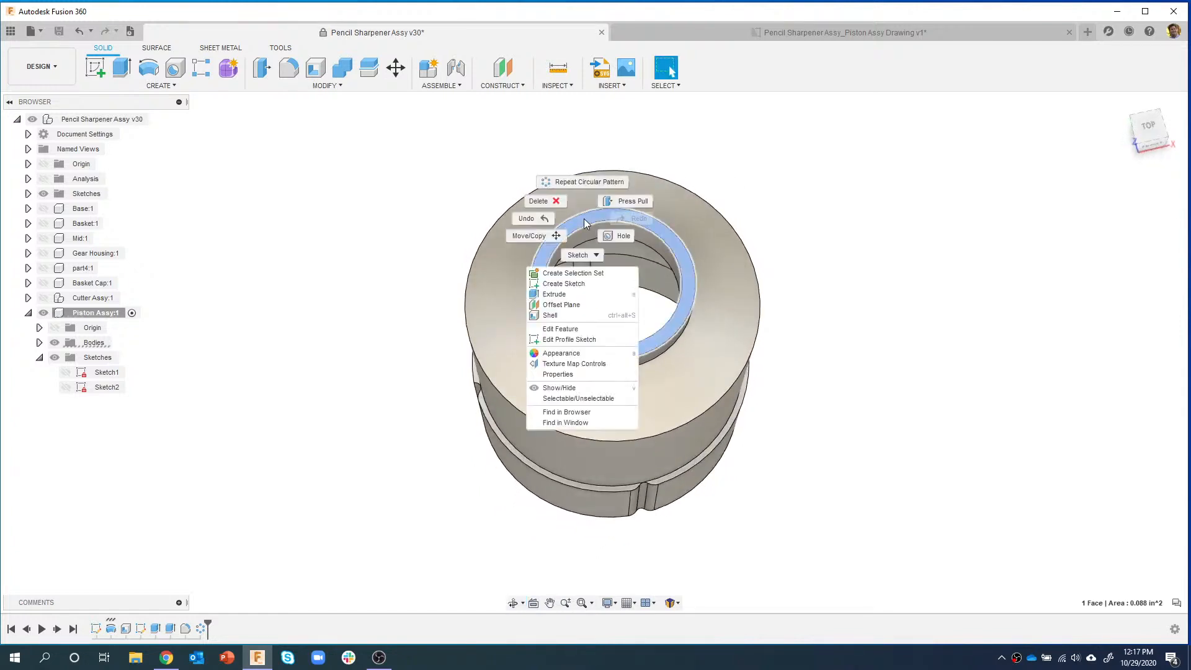
pyautogui.click(563, 283)
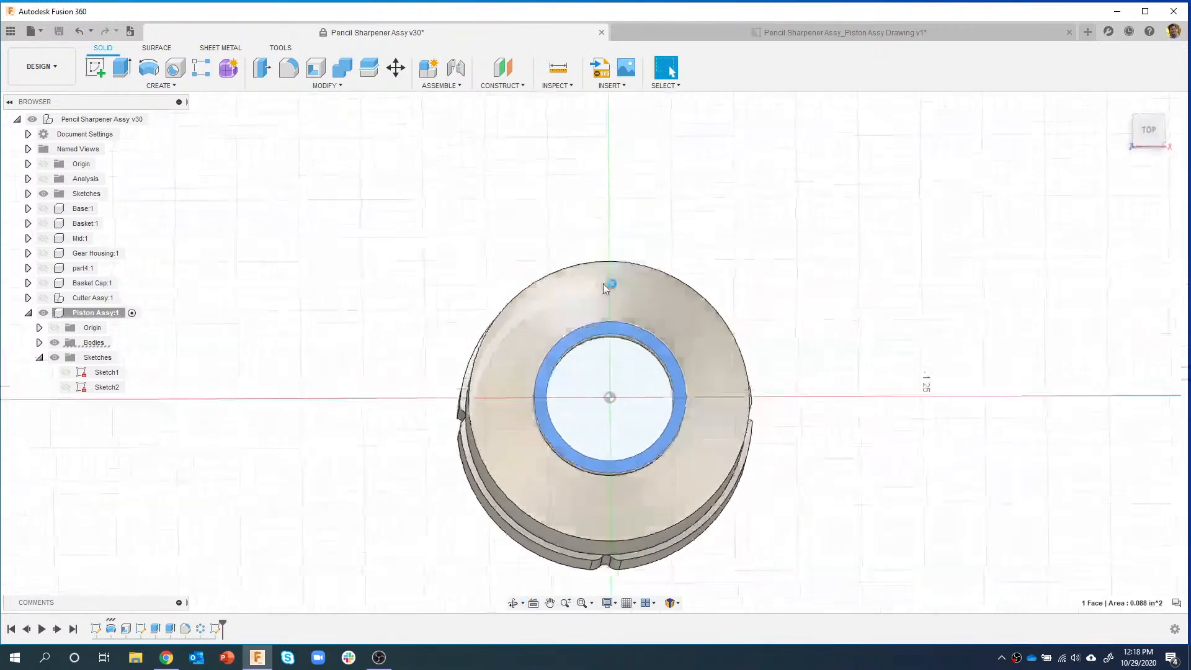
# - Check the dimensions of the small round ribs inside the neck in the Piston Assy drawing, and return to the sharpener model
pyautogui.click(697, 36)
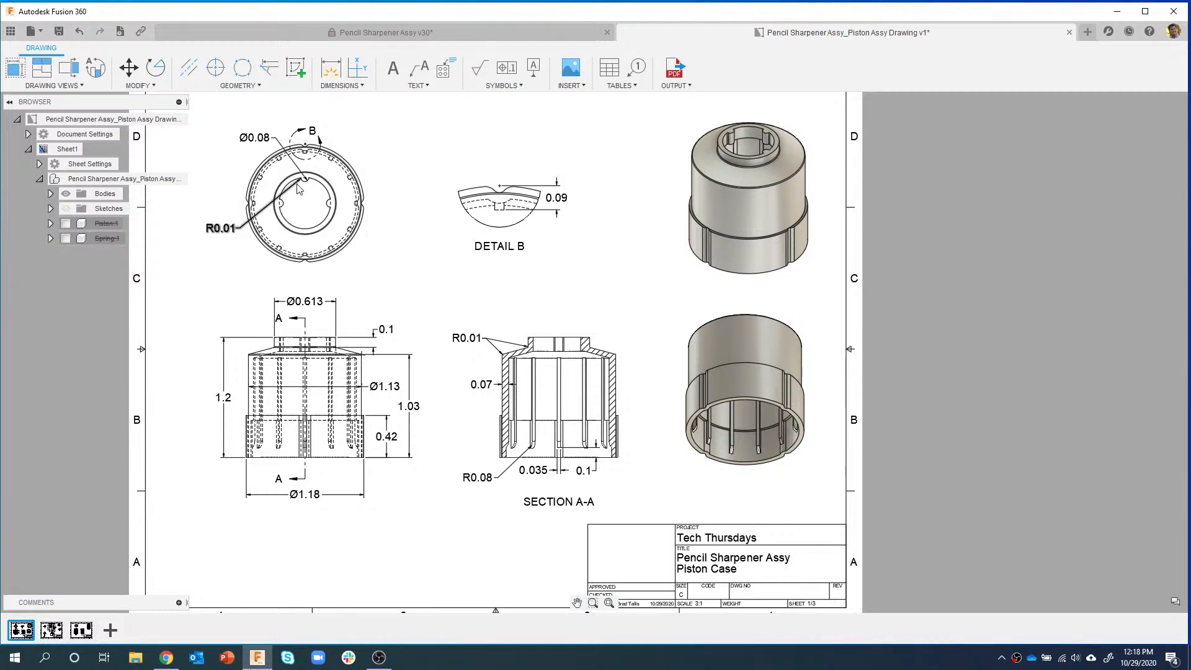
pyautogui.scroll(4, 288, 183)
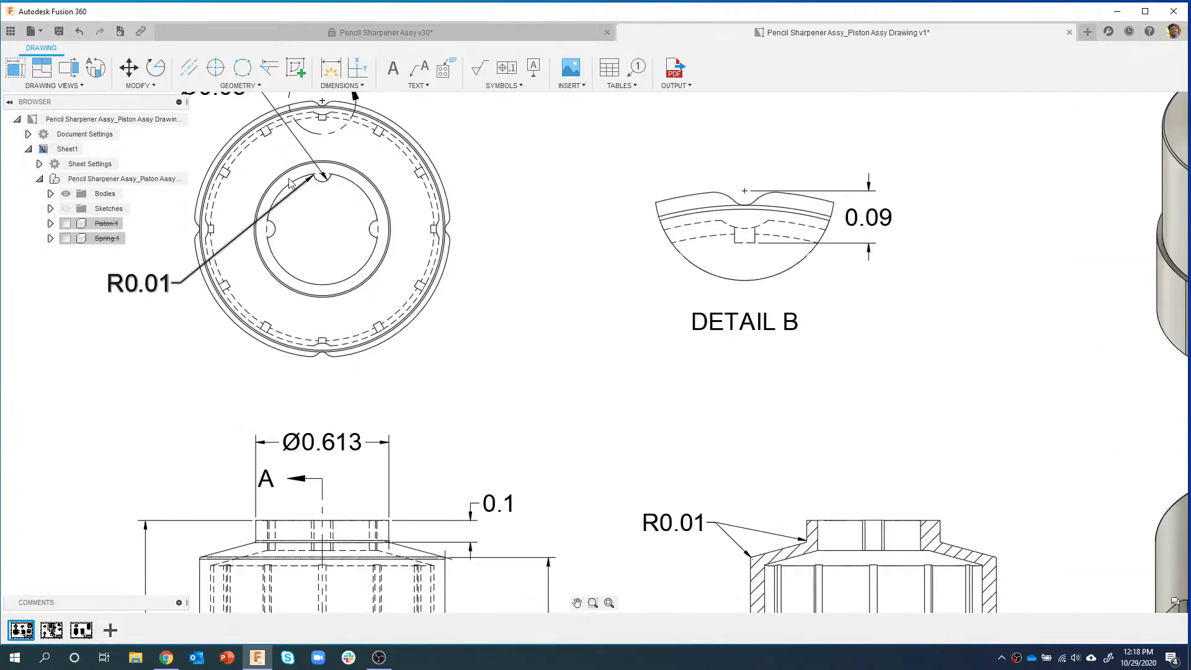
pyautogui.scroll(-3, 353, 194)
pyautogui.scroll(1, 470, 258)
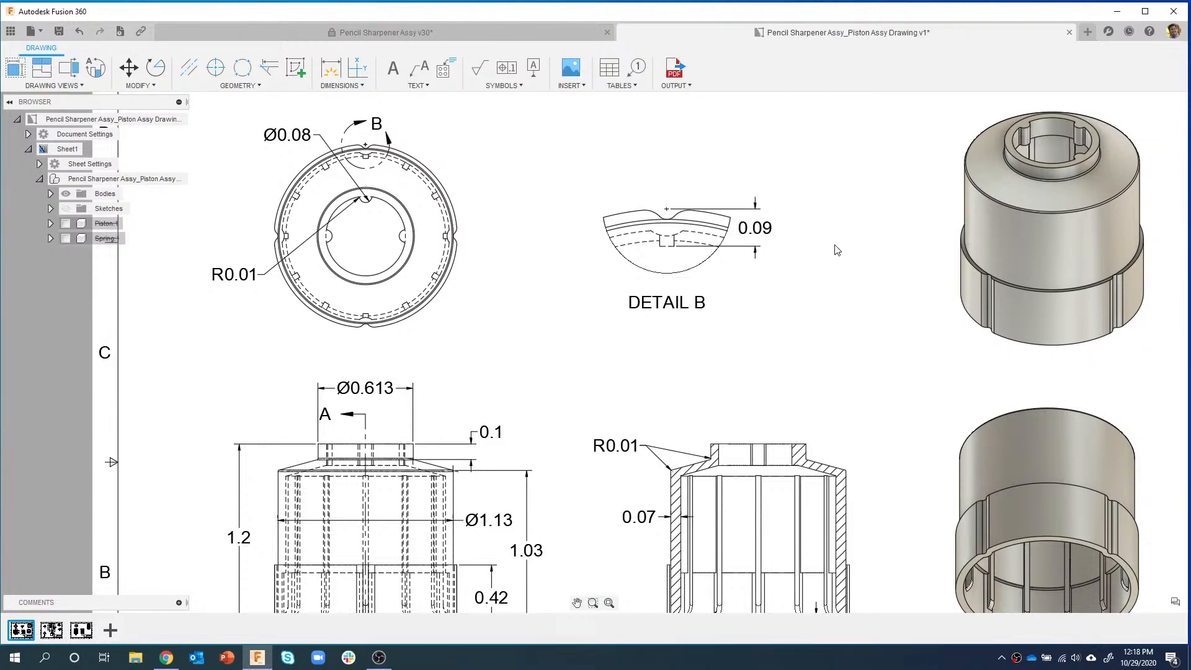
pyautogui.click(458, 35)
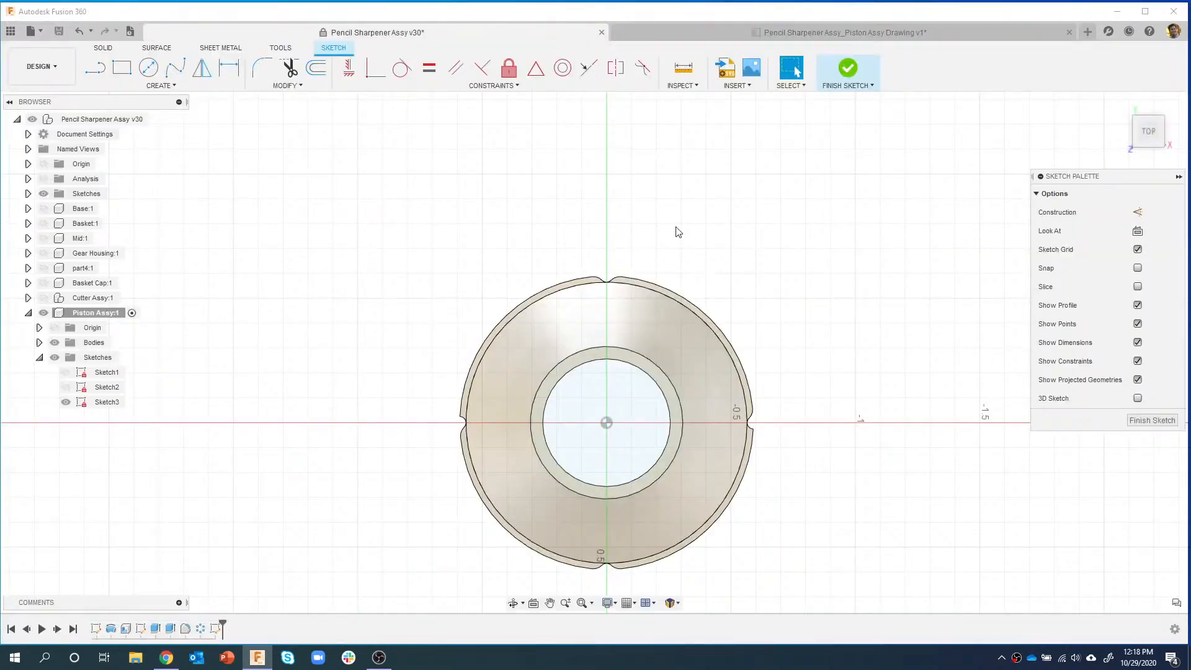
# - Sketch a 0.08 in diameter circle centred on the inner edge of the neck's ring face
pyautogui.scroll(2, 638, 338)
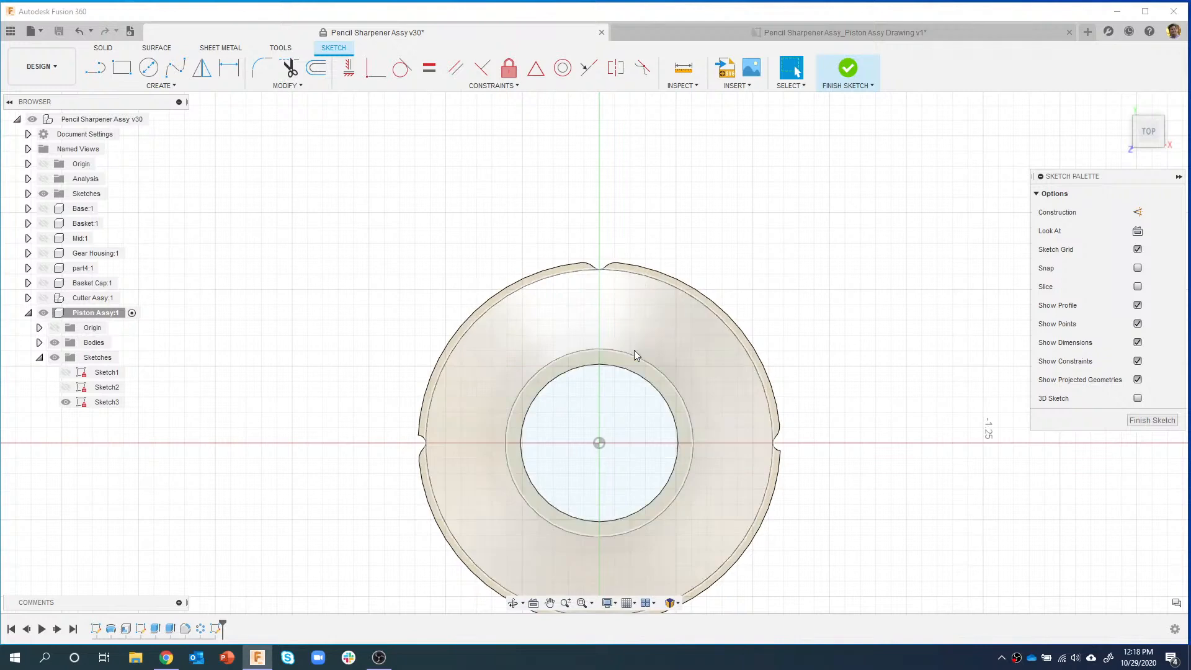
pyautogui.scroll(2, 643, 389)
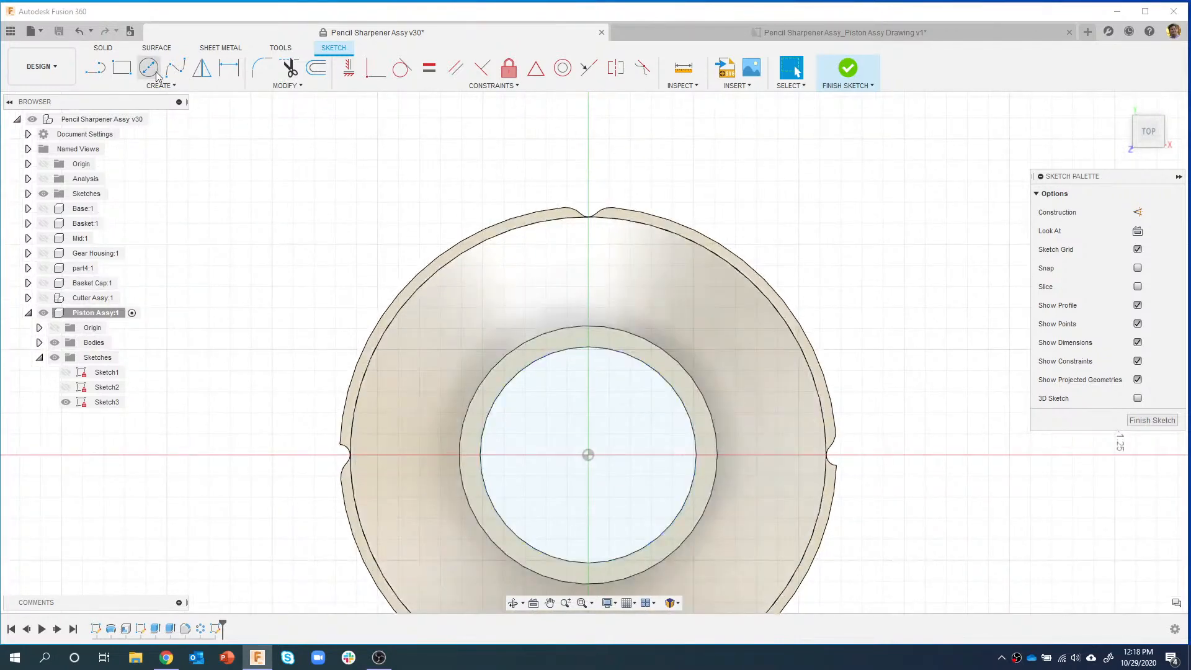
pyautogui.click(149, 67)
pyautogui.scroll(1, 617, 346)
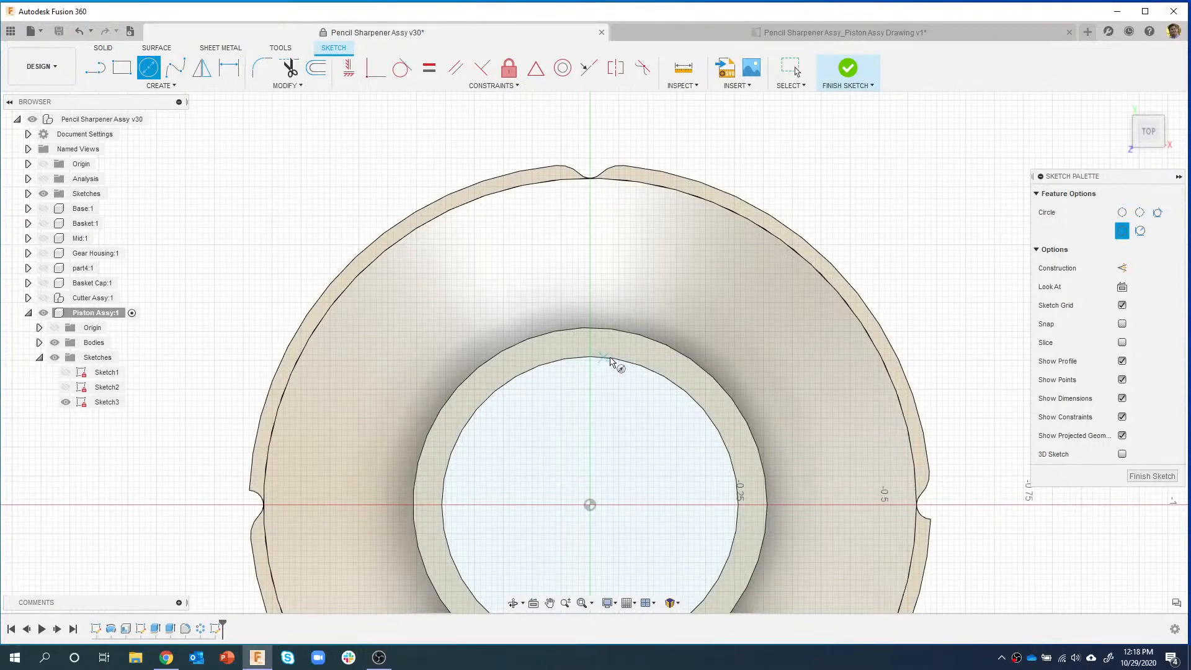
pyautogui.scroll(3, 606, 359)
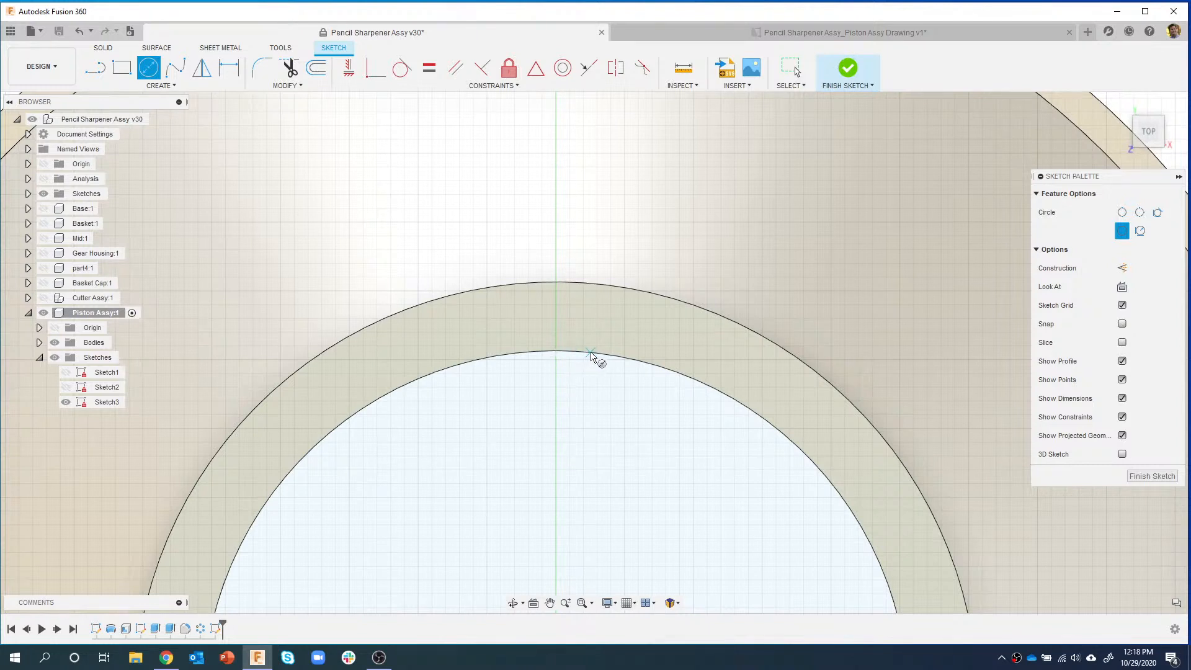
pyautogui.click(589, 353)
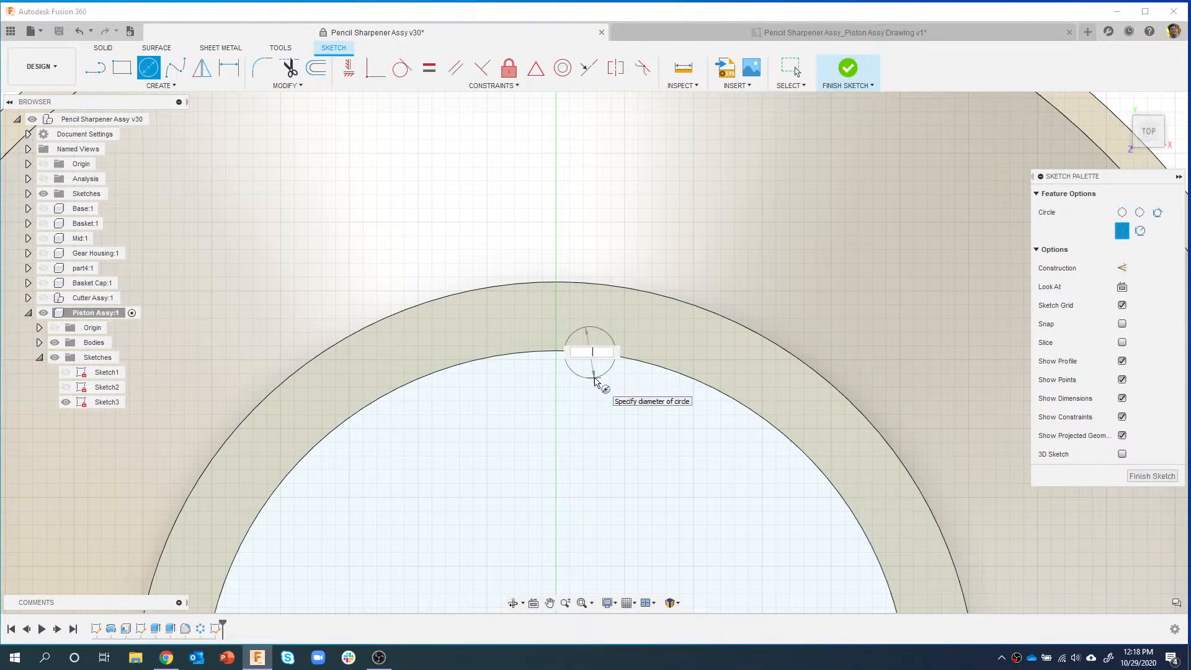
pyautogui.press('Return')
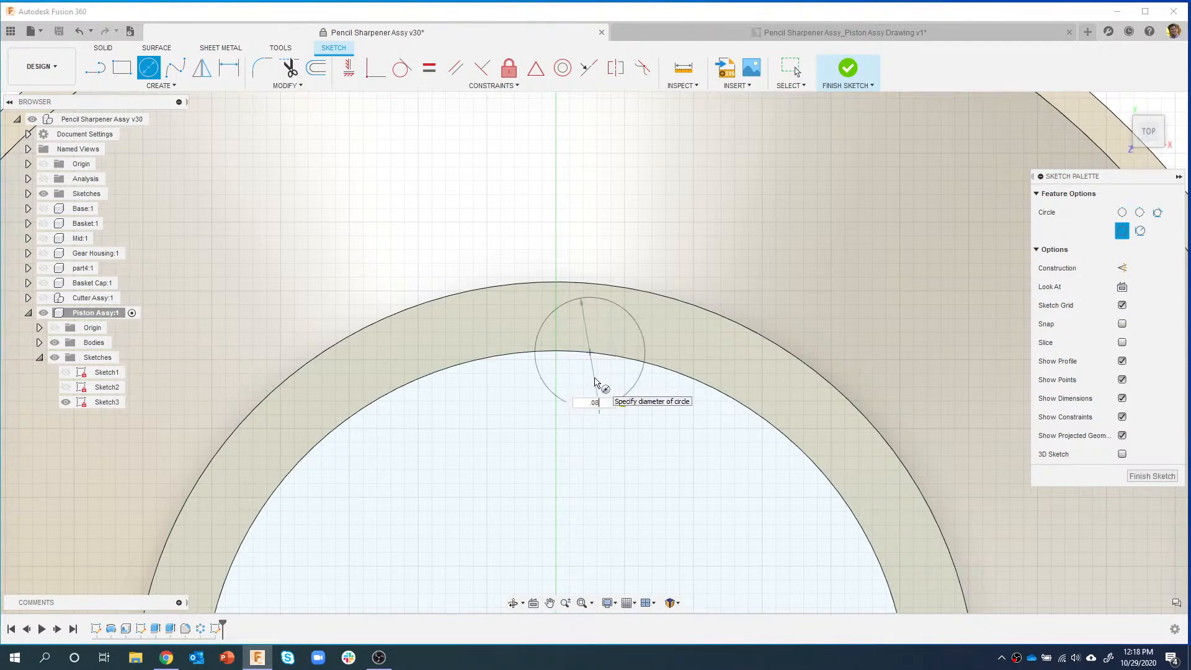
pyautogui.press('Return')
pyautogui.scroll(-1, 706, 368)
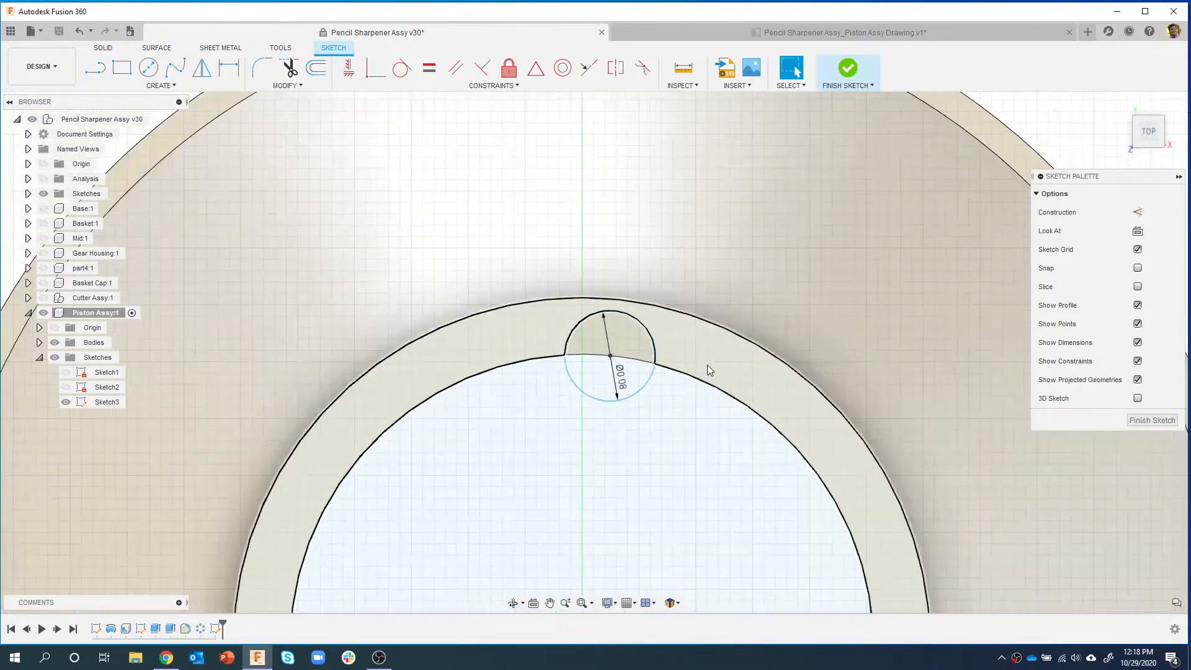
# - Align the small circle's centre vertically with the origin using a Horizontal/Vertical constraint, and finish the sketch
pyautogui.scroll(-3, 709, 373)
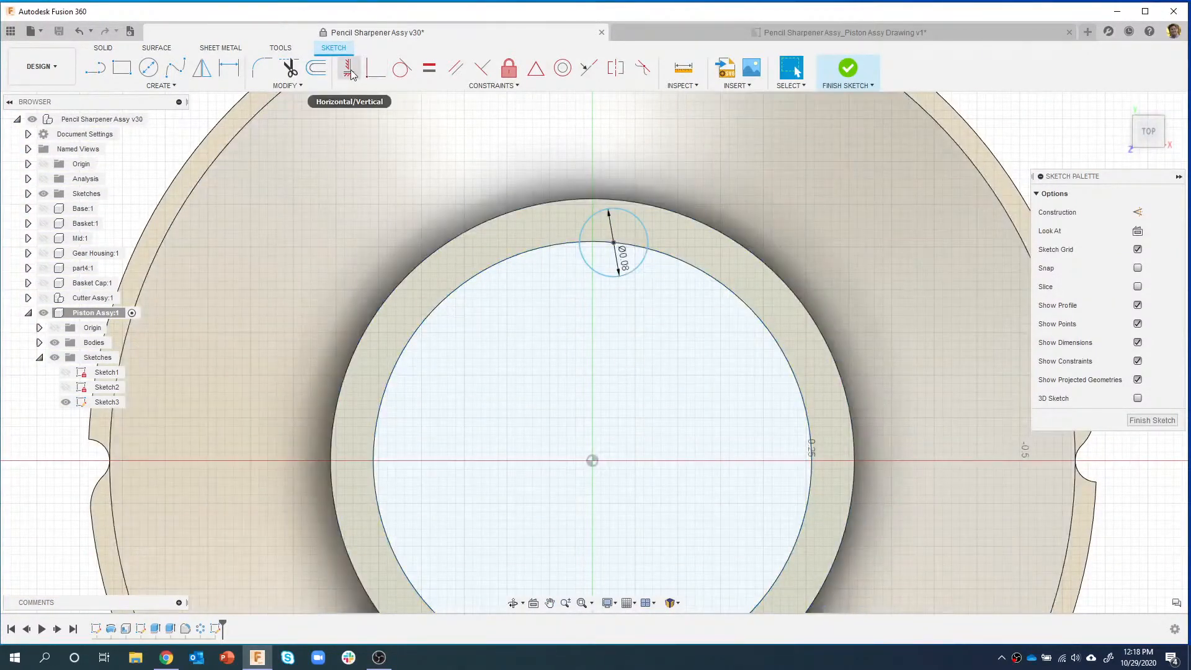
pyautogui.click(349, 69)
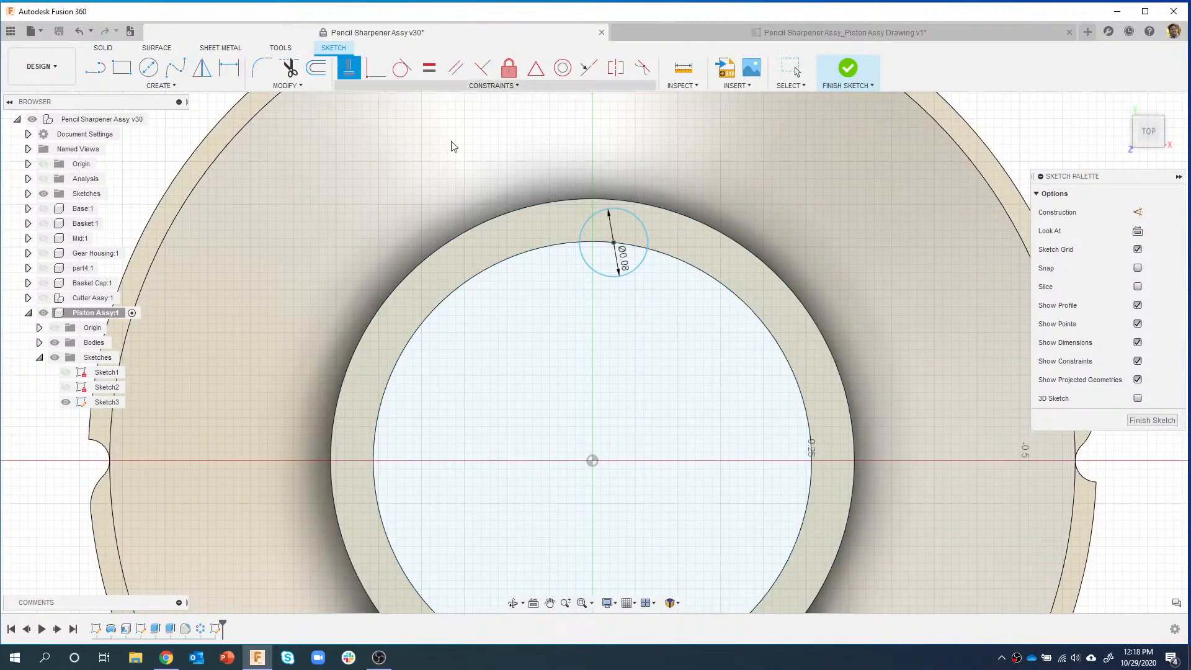
pyautogui.click(592, 461)
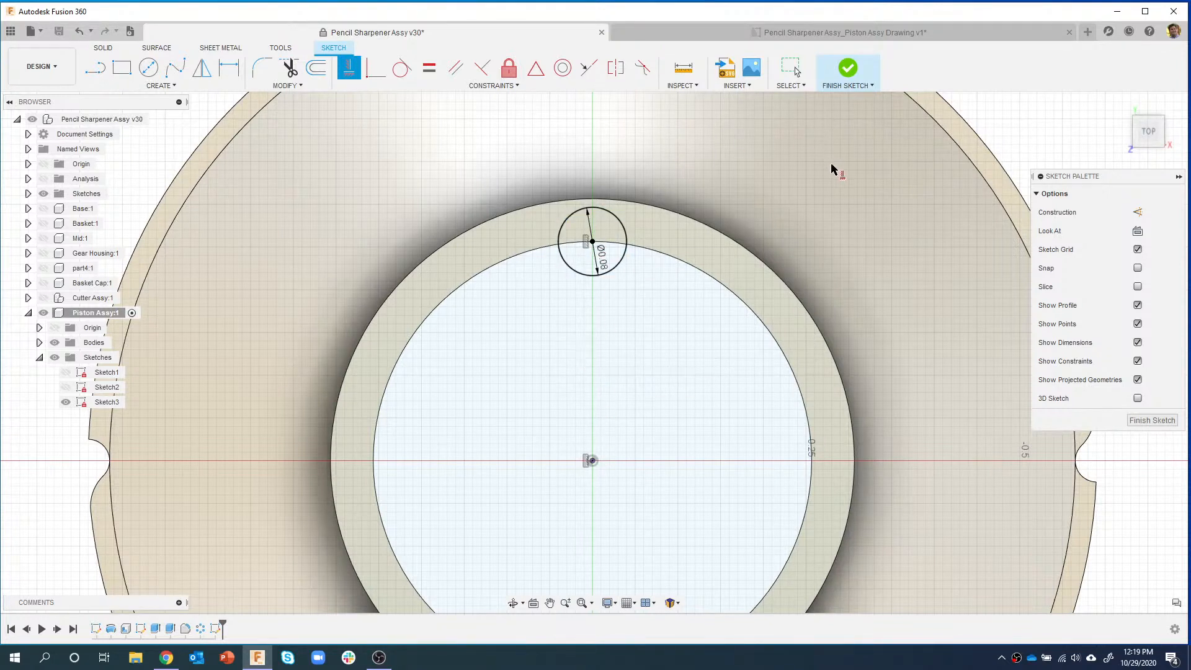
pyautogui.click(847, 67)
# - Select the profile of the small circle's segment inside the neck opening and start an Extrude with it
pyautogui.scroll(5, 608, 263)
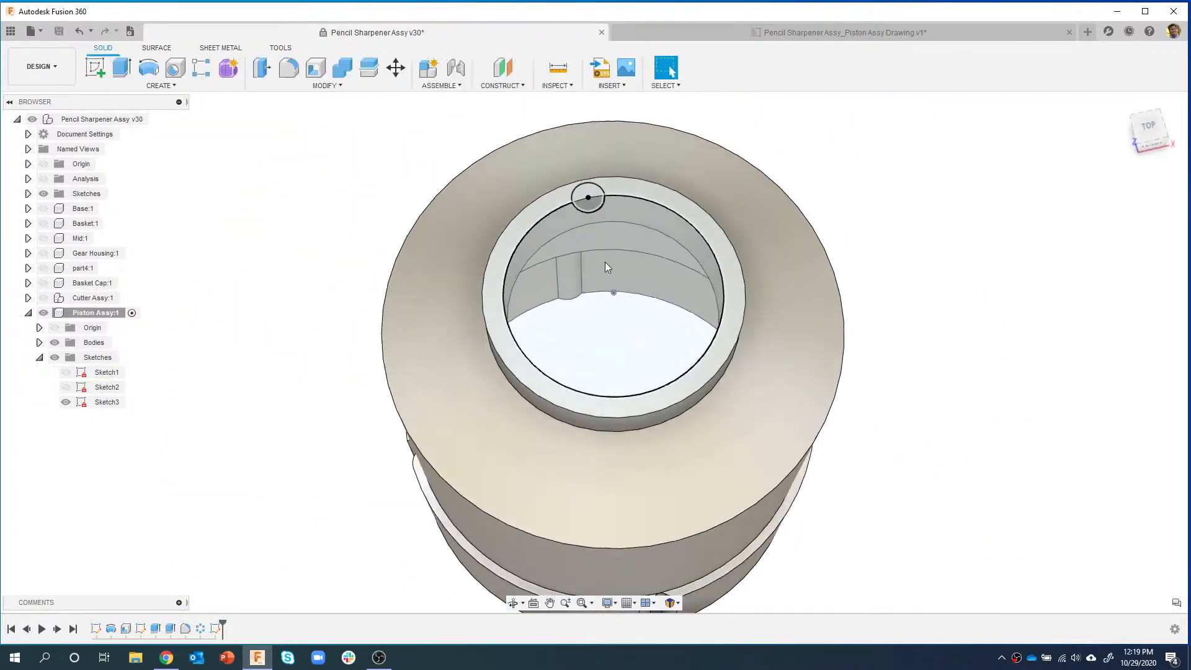
pyautogui.keyDown('shift'); pyautogui.moveTo(612, 198); pyautogui.dragTo(633, 203, button='middle'); pyautogui.keyUp('shift')
pyautogui.scroll(3, 600, 222)
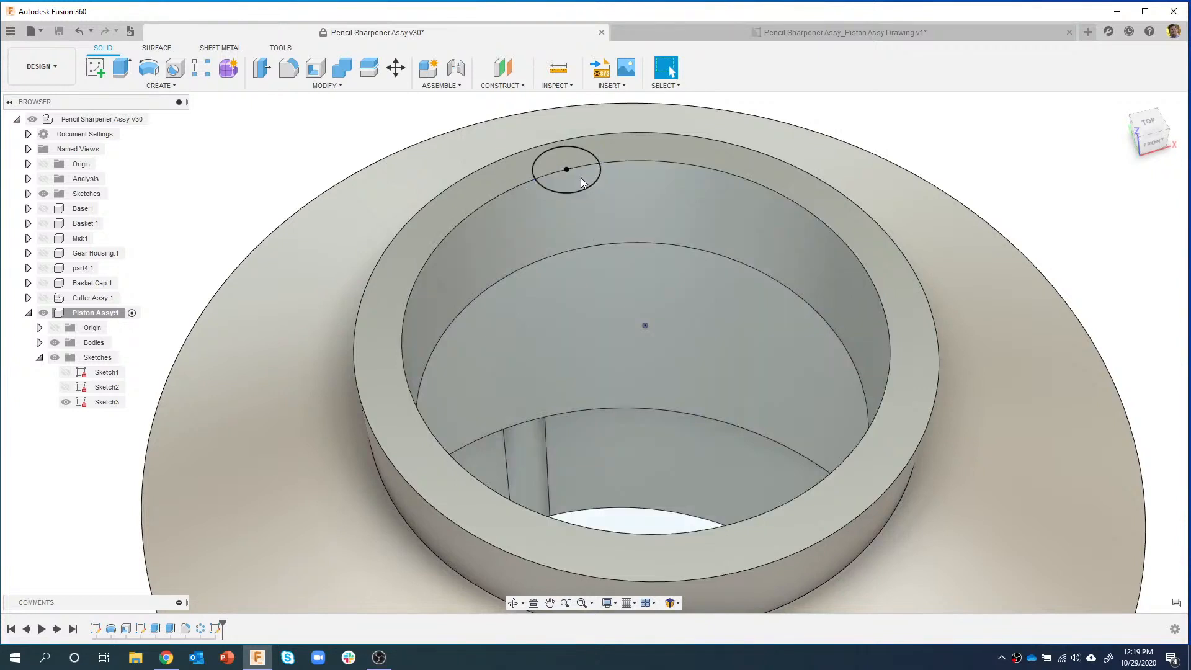
pyautogui.press('d')
pyautogui.click(579, 176)
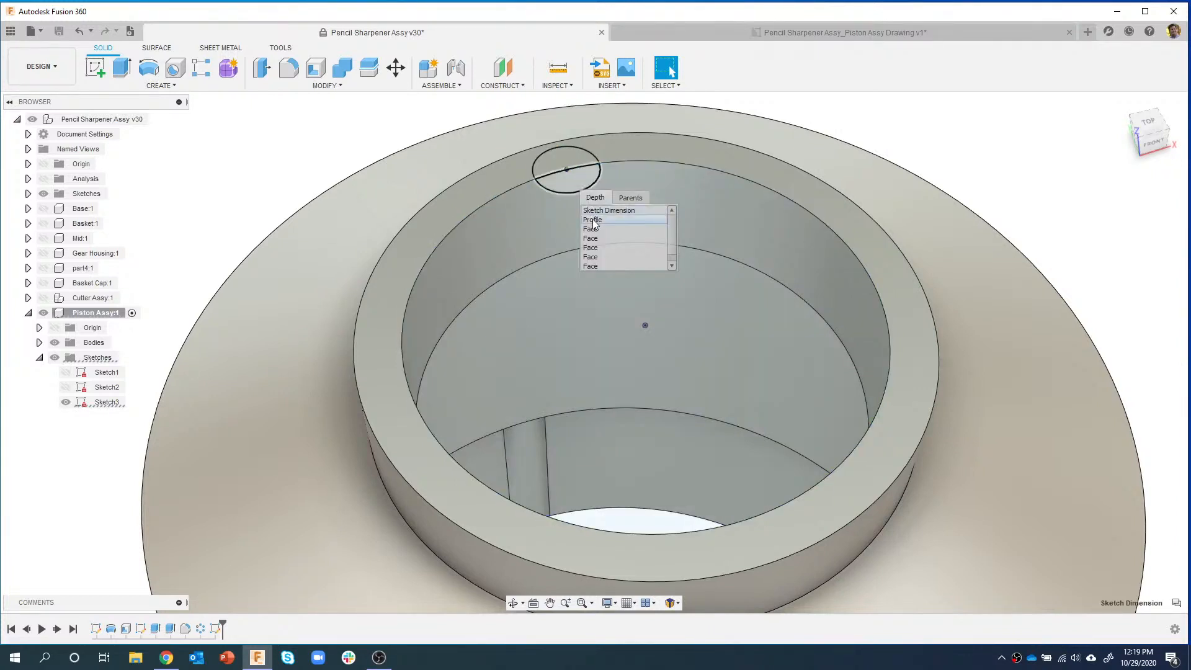
pyautogui.click(592, 218)
pyautogui.rightClick(577, 183)
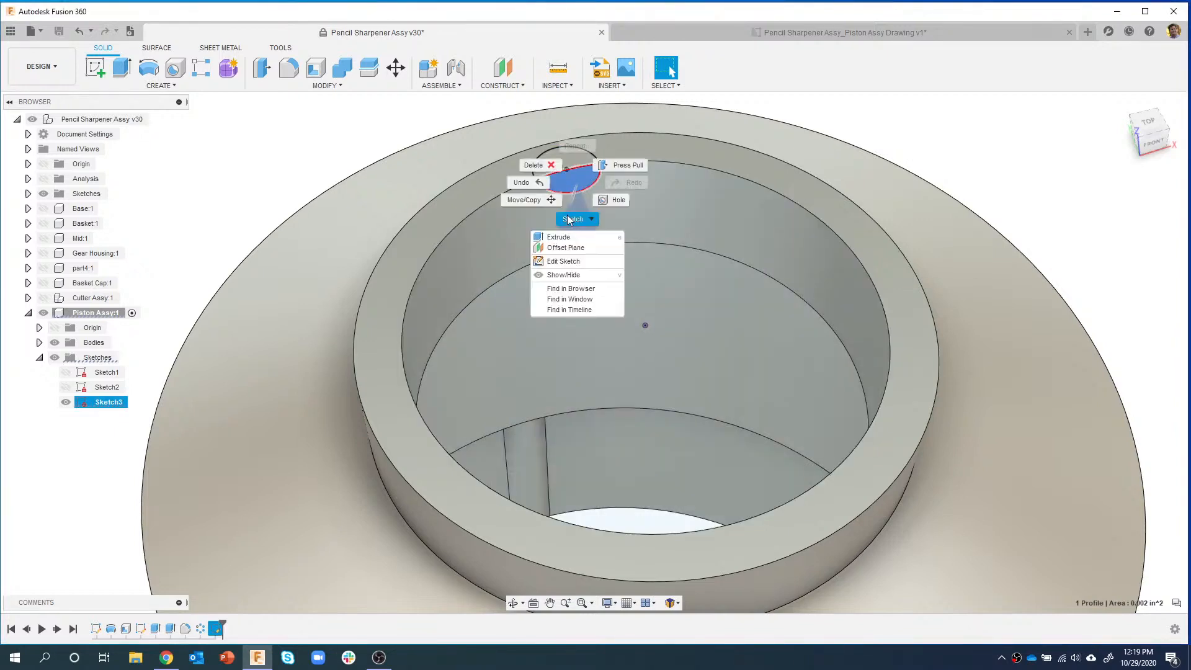
pyautogui.click(564, 238)
# - Try to end the small rib's extrusion at the case's inner shoulder face using the To Object extent, then return the extent to Distance
pyautogui.scroll(-5, 564, 238)
pyautogui.keyDown('shift'); pyautogui.moveTo(608, 237); pyautogui.dragTo(612, 221, button='middle'); pyautogui.keyUp('shift')
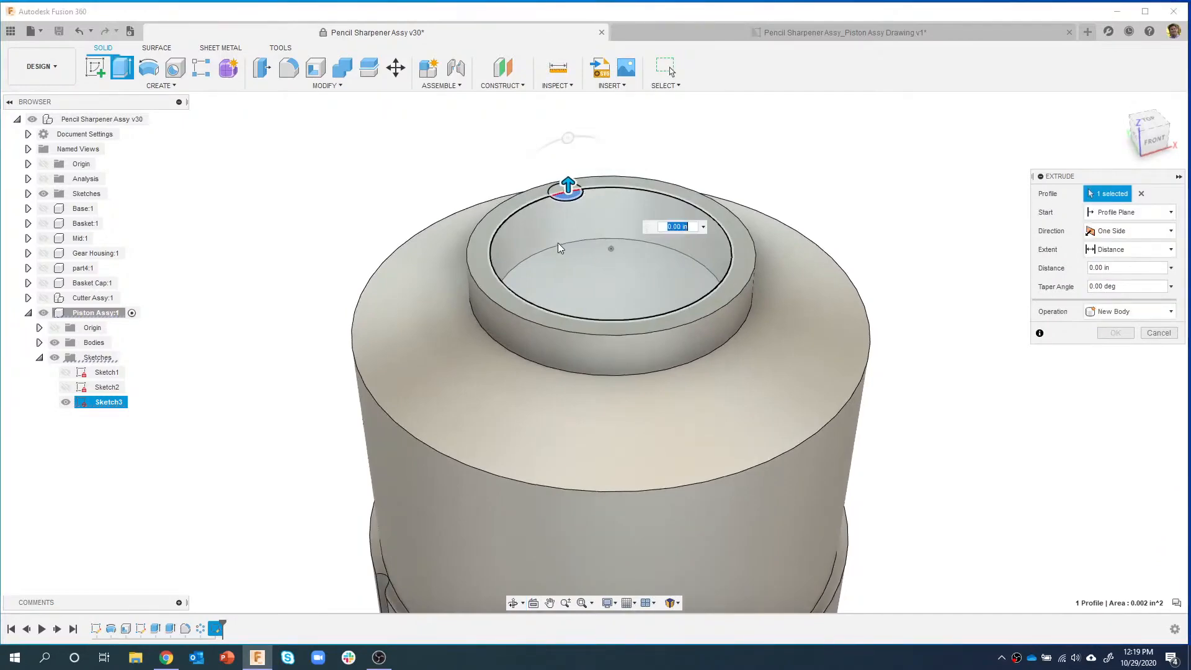
pyautogui.keyDown('shift'); pyautogui.moveTo(576, 245); pyautogui.dragTo(590, 170, button='middle'); pyautogui.keyUp('shift')
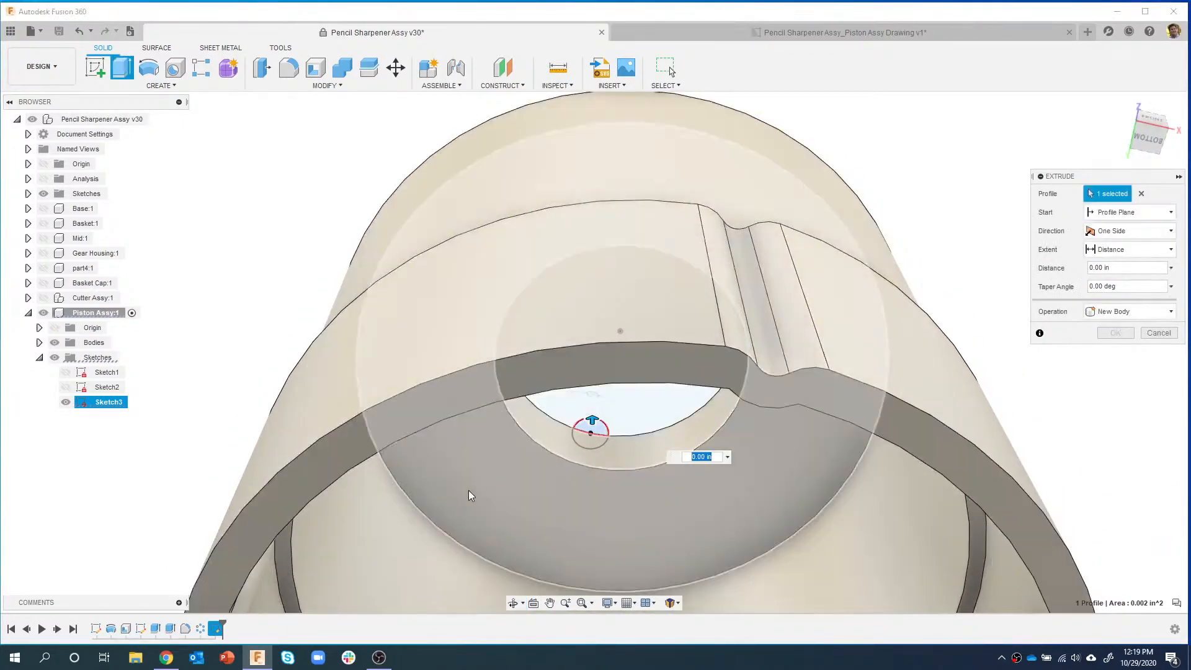
pyautogui.keyDown('shift'); pyautogui.moveTo(491, 468); pyautogui.dragTo(709, 213, button='middle'); pyautogui.keyUp('shift')
pyautogui.scroll(5, 693, 200)
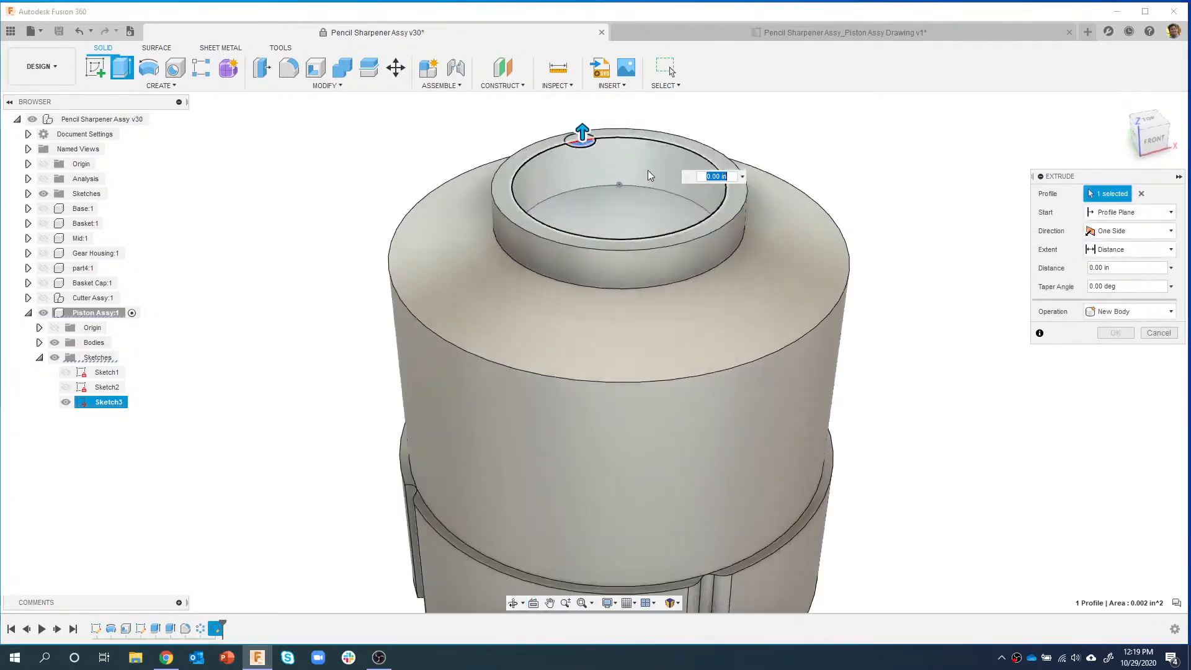
pyautogui.click(1122, 250)
pyautogui.click(1117, 282)
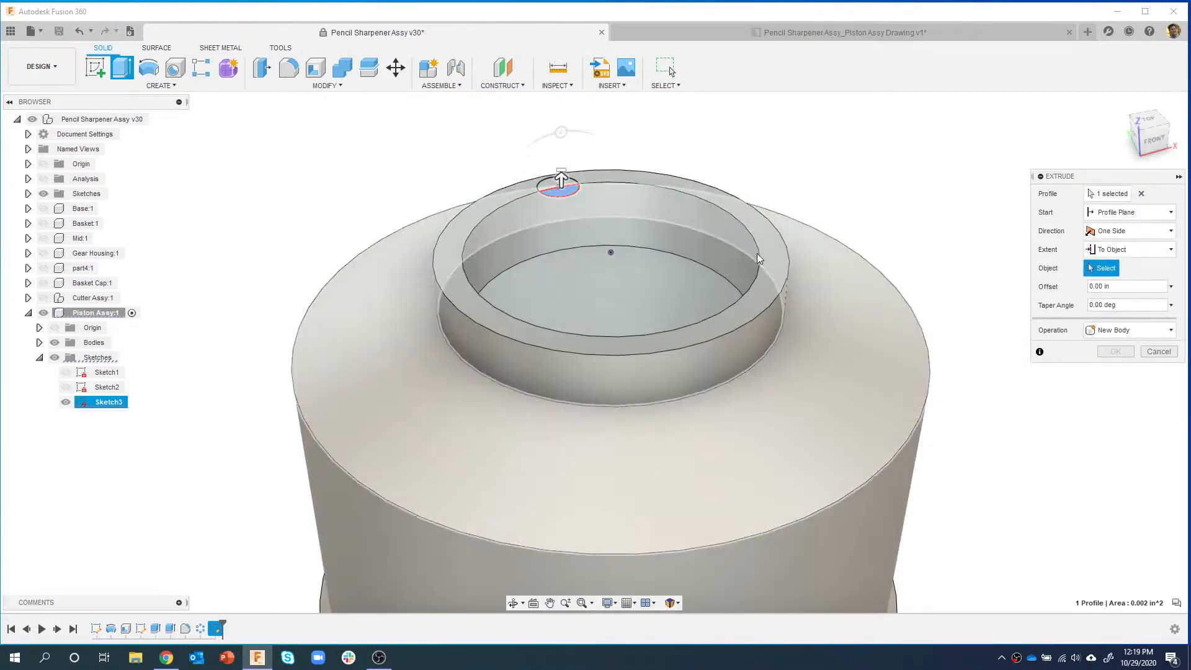
pyautogui.keyDown('shift'); pyautogui.moveTo(561, 259); pyautogui.dragTo(470, 388, button='middle'); pyautogui.keyUp('shift')
pyautogui.scroll(-5, 564, 351)
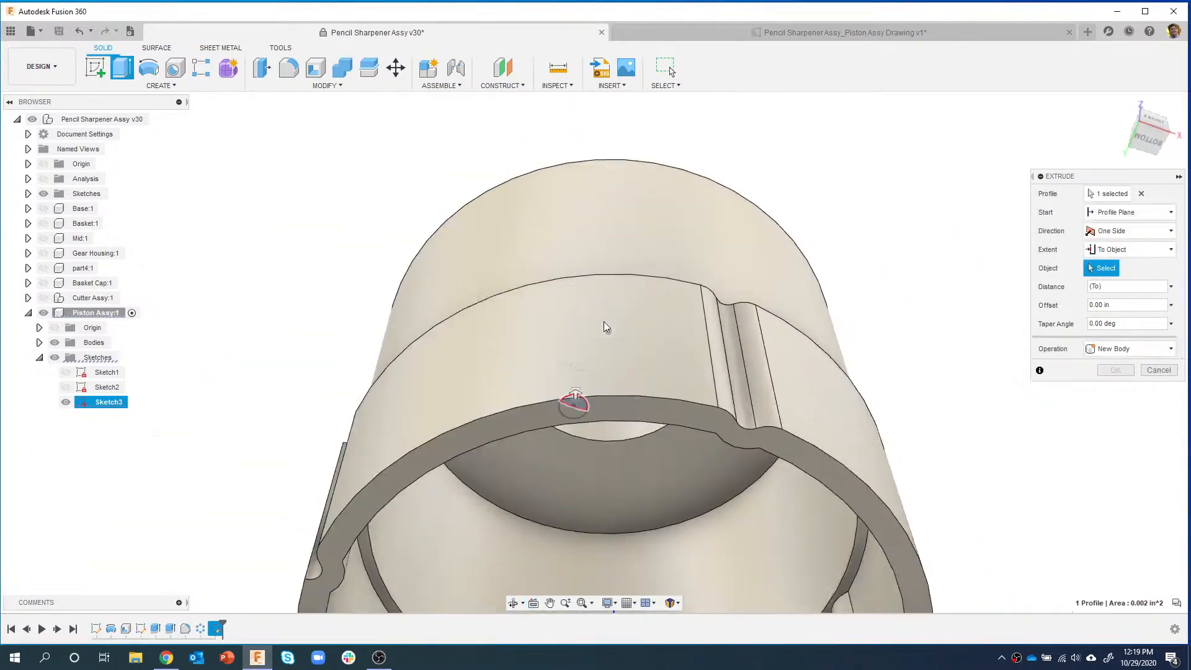
pyautogui.click(554, 445)
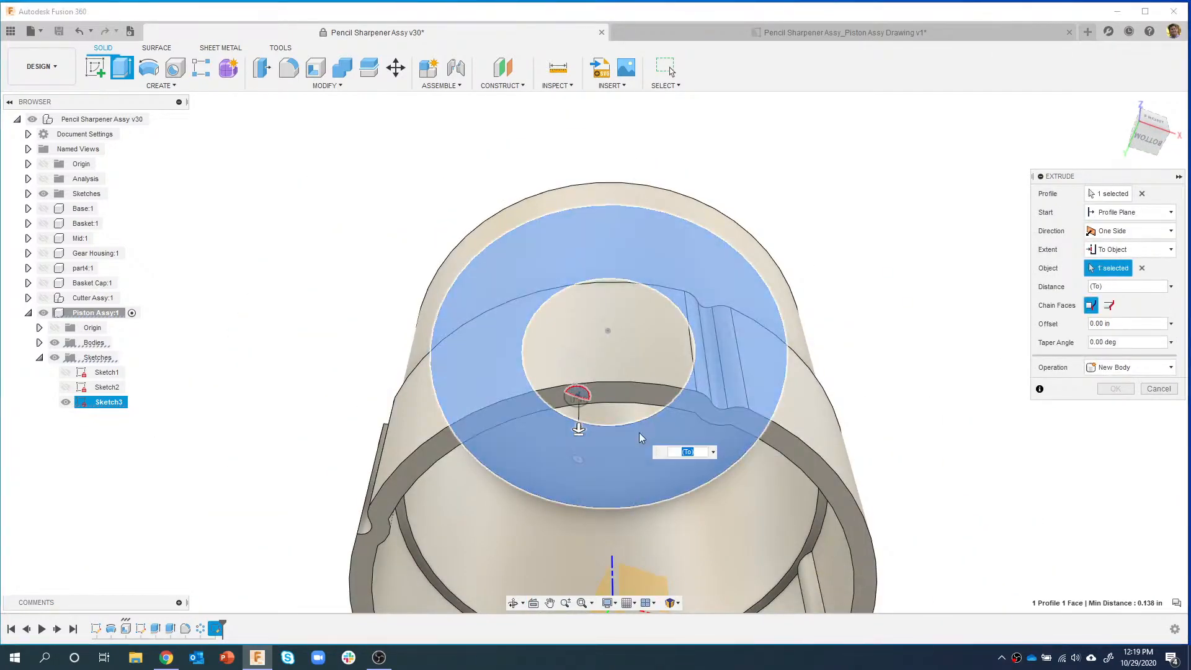
pyautogui.keyDown('shift'); pyautogui.moveTo(747, 314); pyautogui.dragTo(828, 451, button='middle'); pyautogui.keyUp('shift')
pyautogui.keyDown('shift'); pyautogui.moveTo(752, 232); pyautogui.dragTo(731, 240, button='middle'); pyautogui.keyUp('shift')
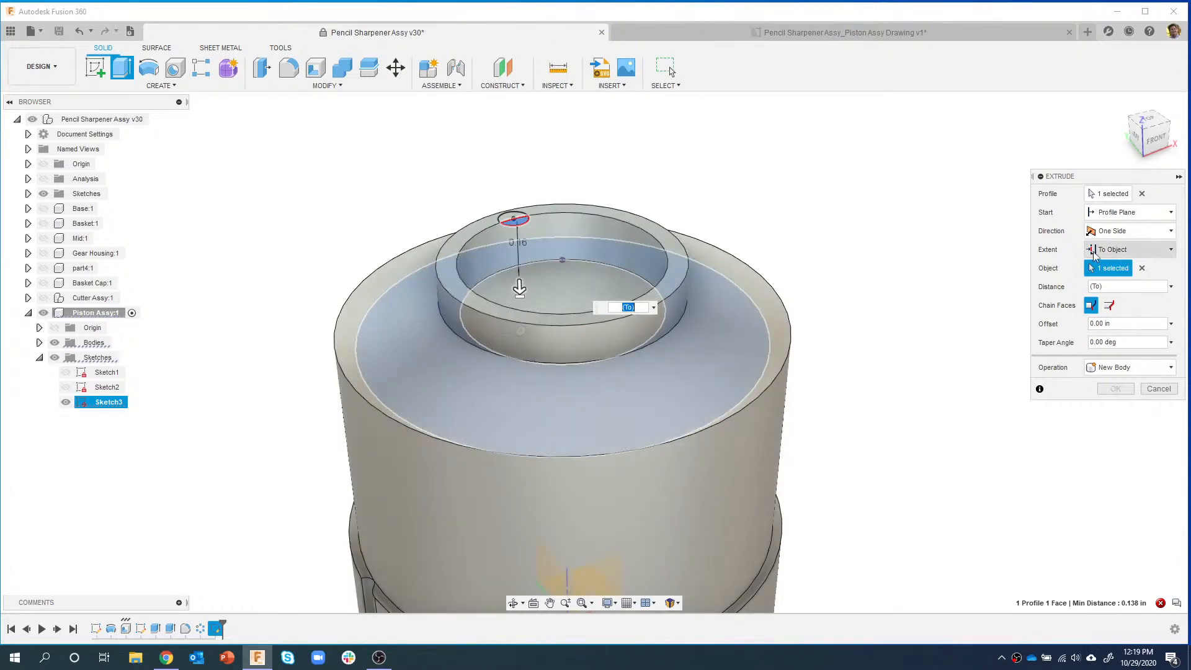
pyautogui.click(1142, 268)
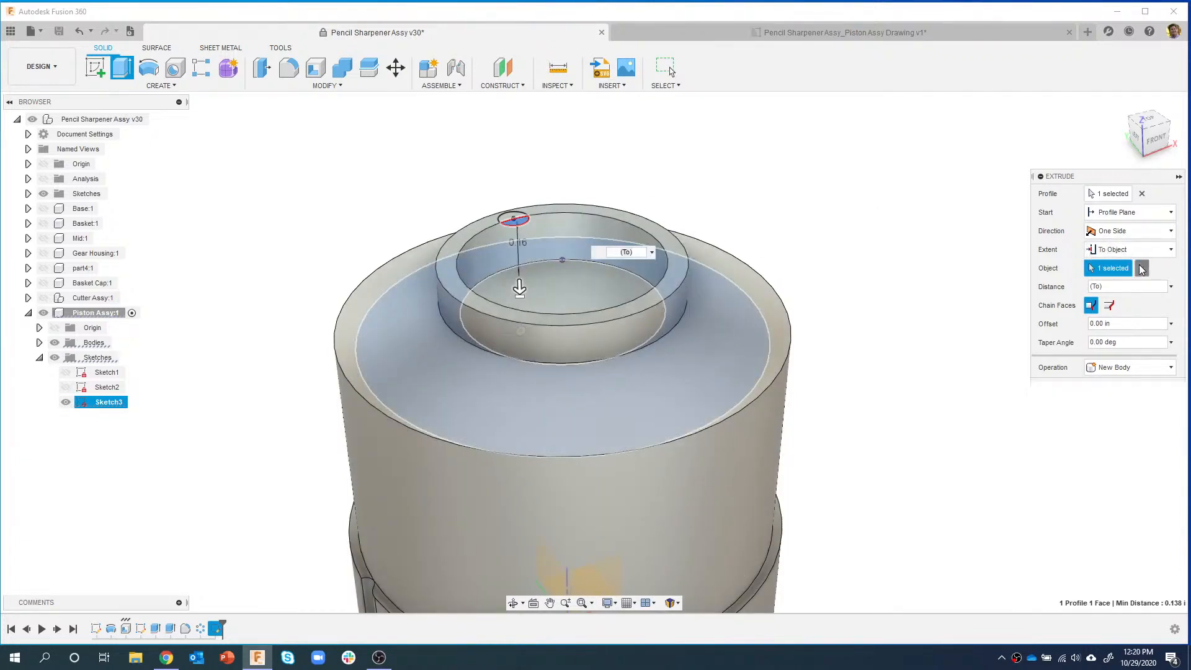
pyautogui.click(1129, 249)
pyautogui.click(1120, 273)
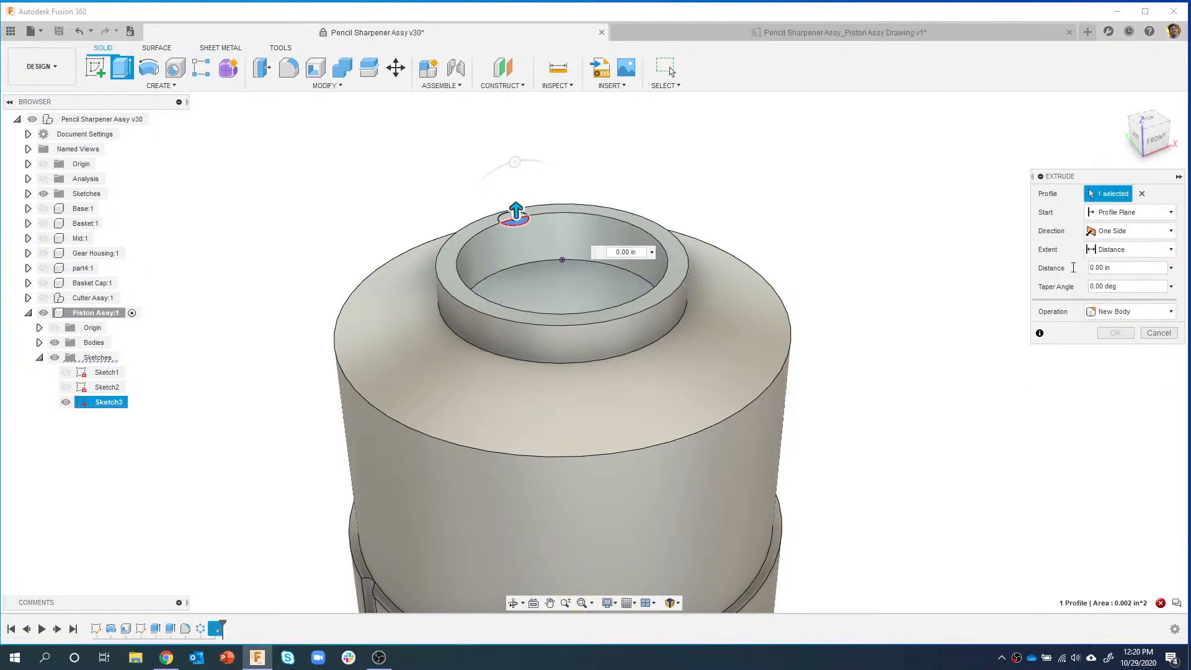
# - Extrude the circle segment -0.138 in down to the neck's inner lower edge as a Join, hiding the circle's sketch for the edge selection
pyautogui.scroll(5, 523, 205)
pyautogui.moveTo(506, 232); pyautogui.dragTo(510, 287)
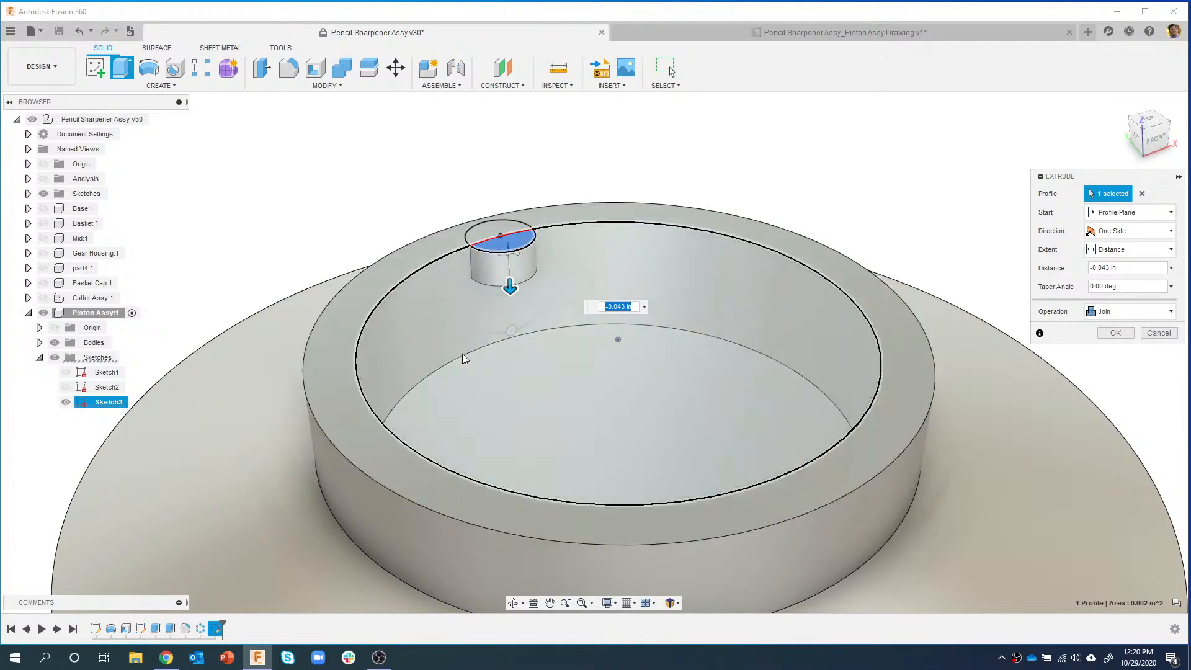
pyautogui.click(466, 355)
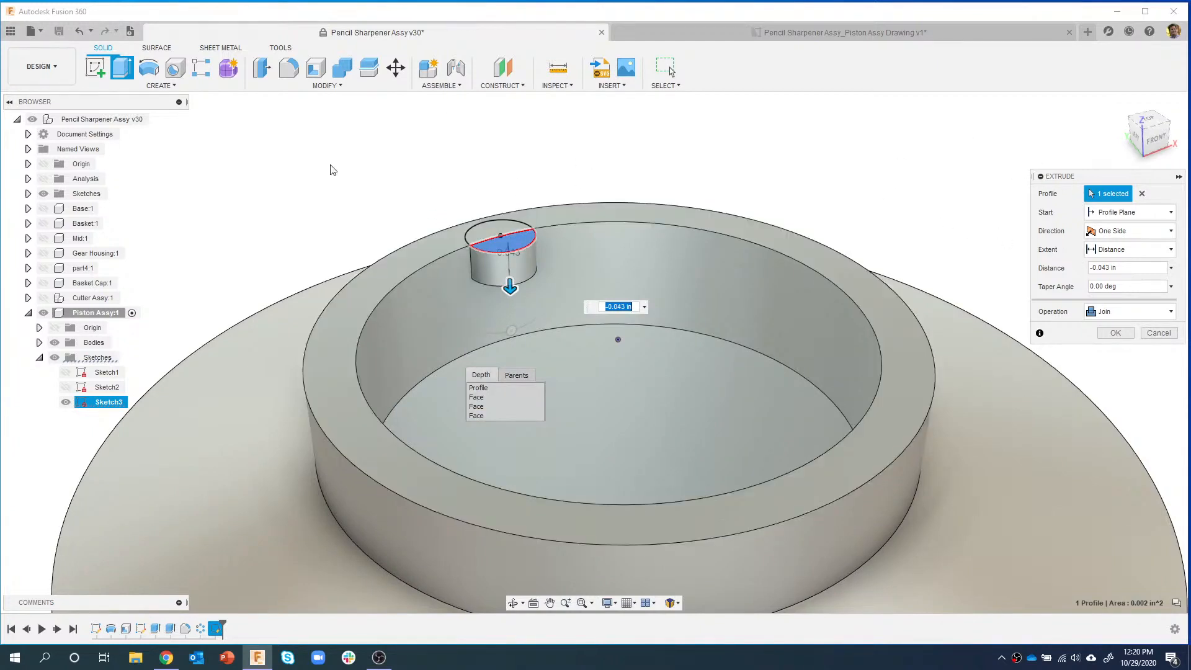
pyautogui.click(66, 402)
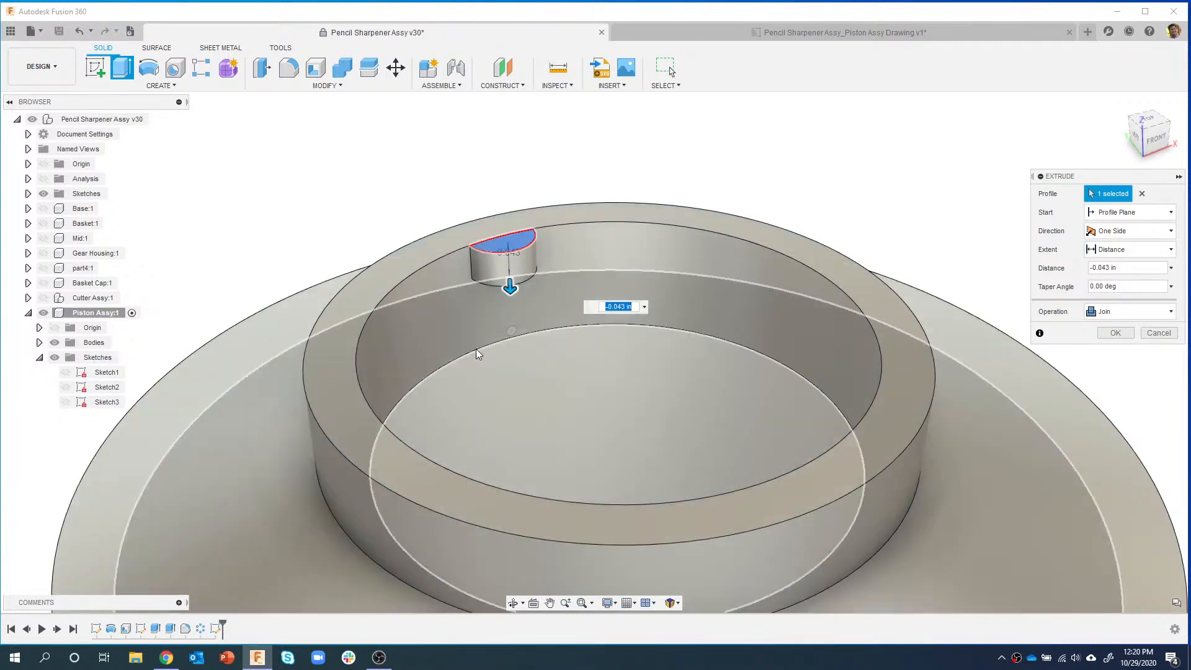
pyautogui.click(476, 349)
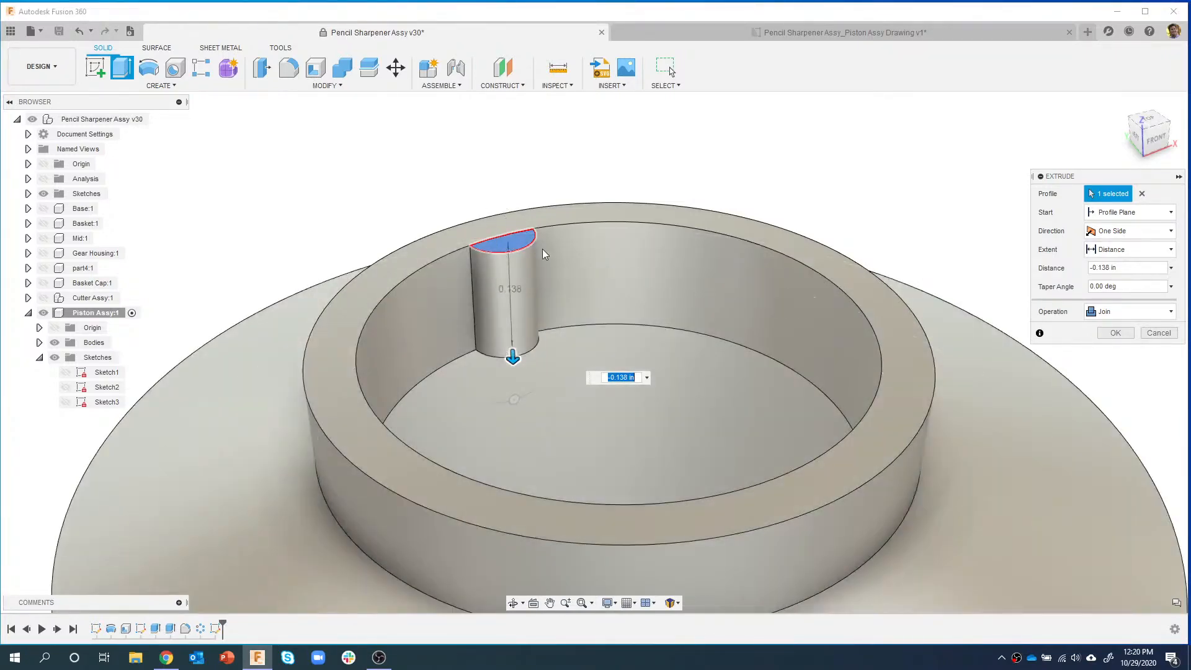
pyautogui.scroll(-5, 584, 247)
pyautogui.moveTo(658, 179)
pyautogui.keyDown('shift'); pyautogui.mouseDown(button='middle')
pyautogui.moveTo(669, 168)
pyautogui.moveTo(646, 194)
pyautogui.mouseUp(button='middle'); pyautogui.keyUp('shift')
pyautogui.scroll(-3, 648, 194)
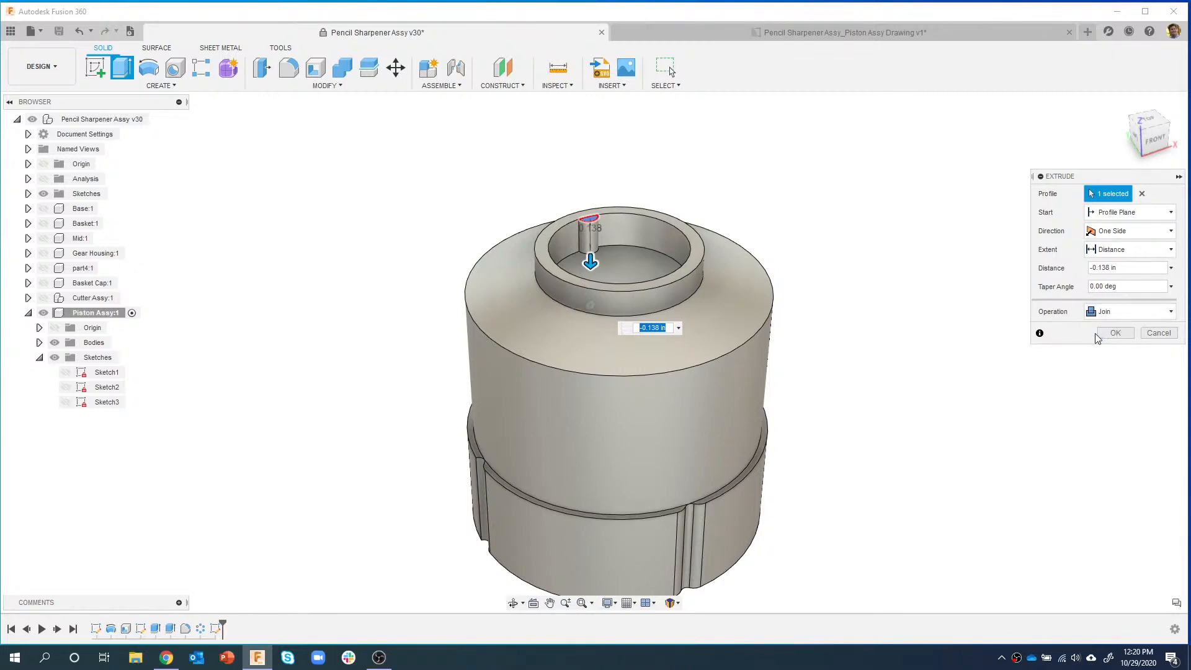
pyautogui.click(1115, 333)
pyautogui.keyDown('shift'); pyautogui.moveTo(838, 351); pyautogui.dragTo(679, 346, button='middle'); pyautogui.keyUp('shift')
pyautogui.press('Escape')
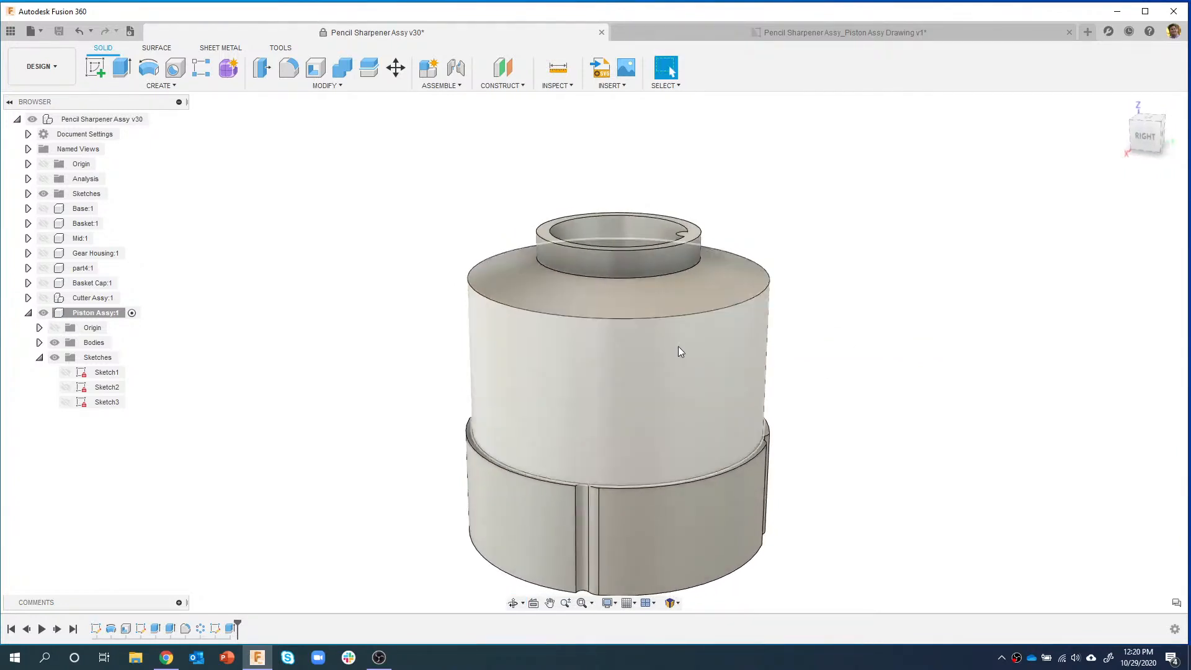
# - Inspect the grooves around the case's lower band and set their circular pattern's compute option to Identical
pyautogui.keyDown('shift'); pyautogui.moveTo(742, 411); pyautogui.dragTo(821, 181, button='middle'); pyautogui.keyUp('shift')
pyautogui.keyDown('shift'); pyautogui.moveTo(805, 132); pyautogui.dragTo(626, 263, button='middle'); pyautogui.keyUp('shift')
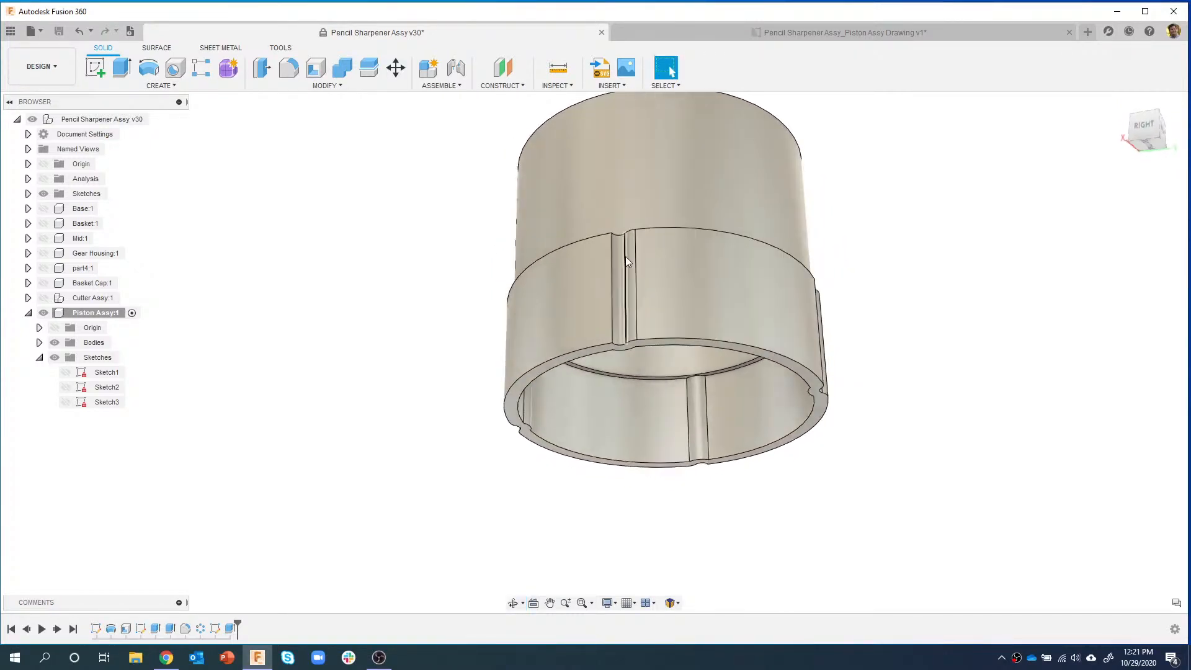
pyautogui.scroll(3, 625, 263)
pyautogui.scroll(-3, 588, 375)
pyautogui.keyDown('shift'); pyautogui.moveTo(591, 342); pyautogui.dragTo(706, 428, button='middle'); pyautogui.keyUp('shift')
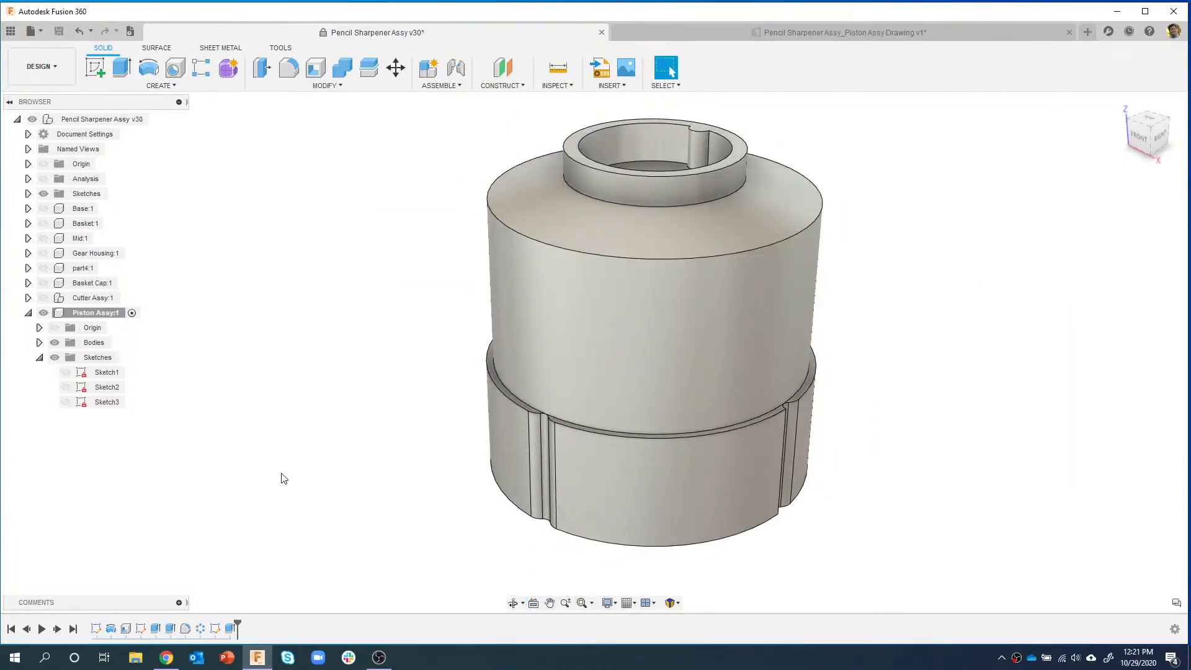
pyautogui.doubleClick(203, 630)
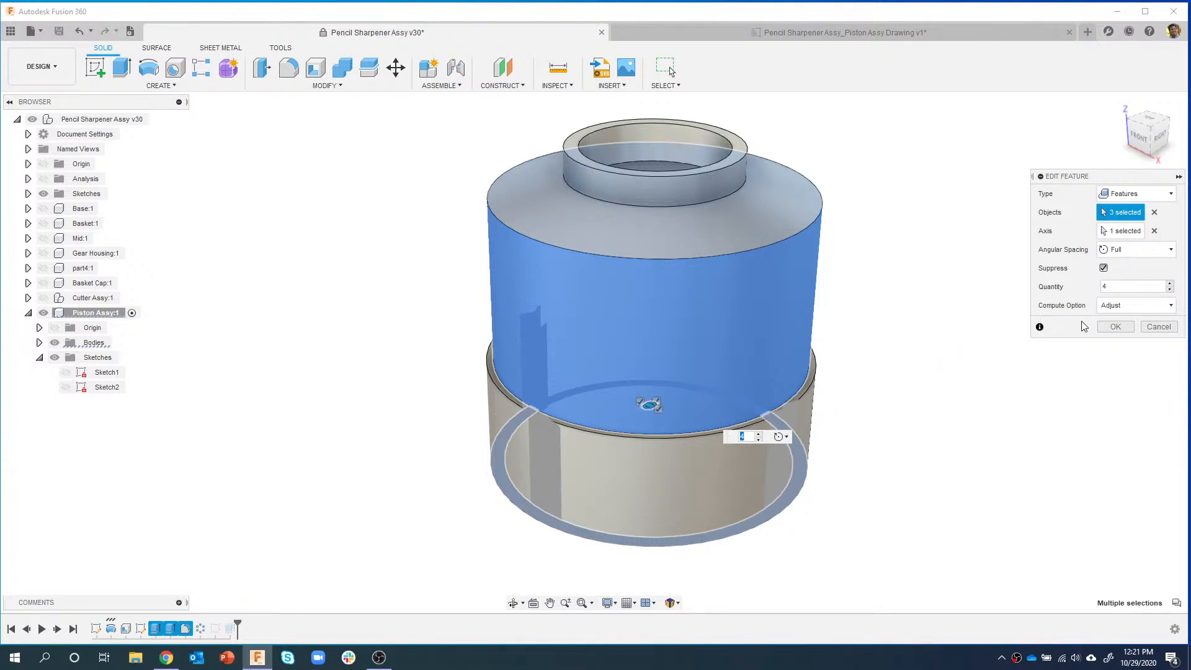
pyautogui.click(1130, 308)
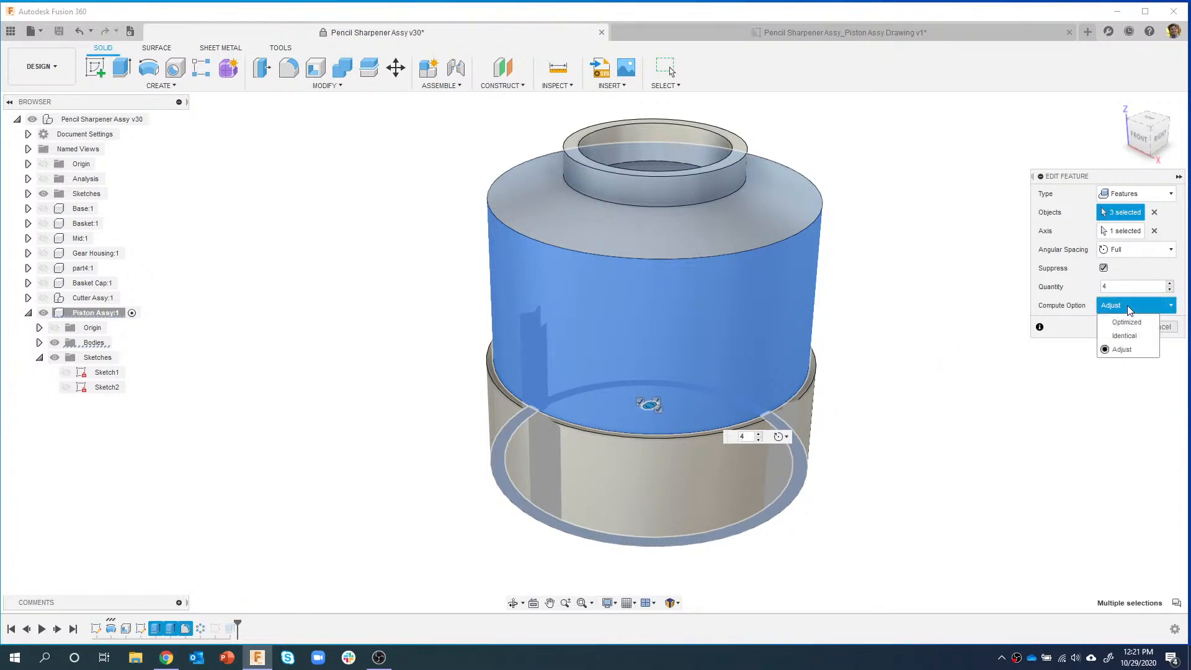
pyautogui.click(1137, 336)
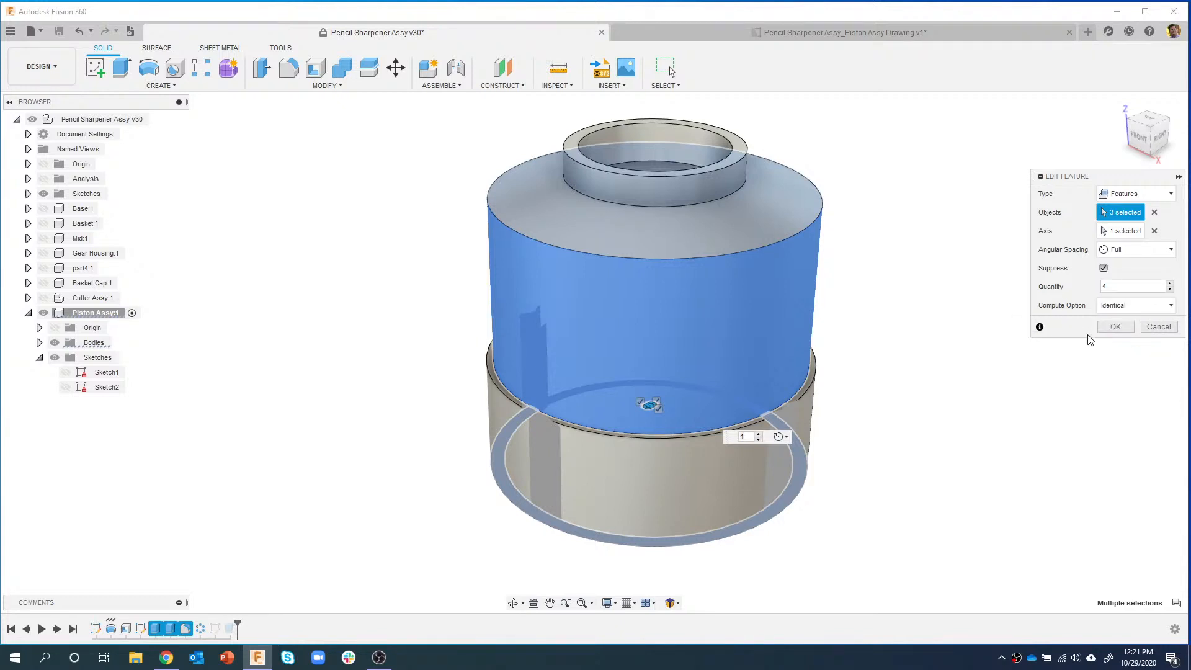
pyautogui.click(1114, 328)
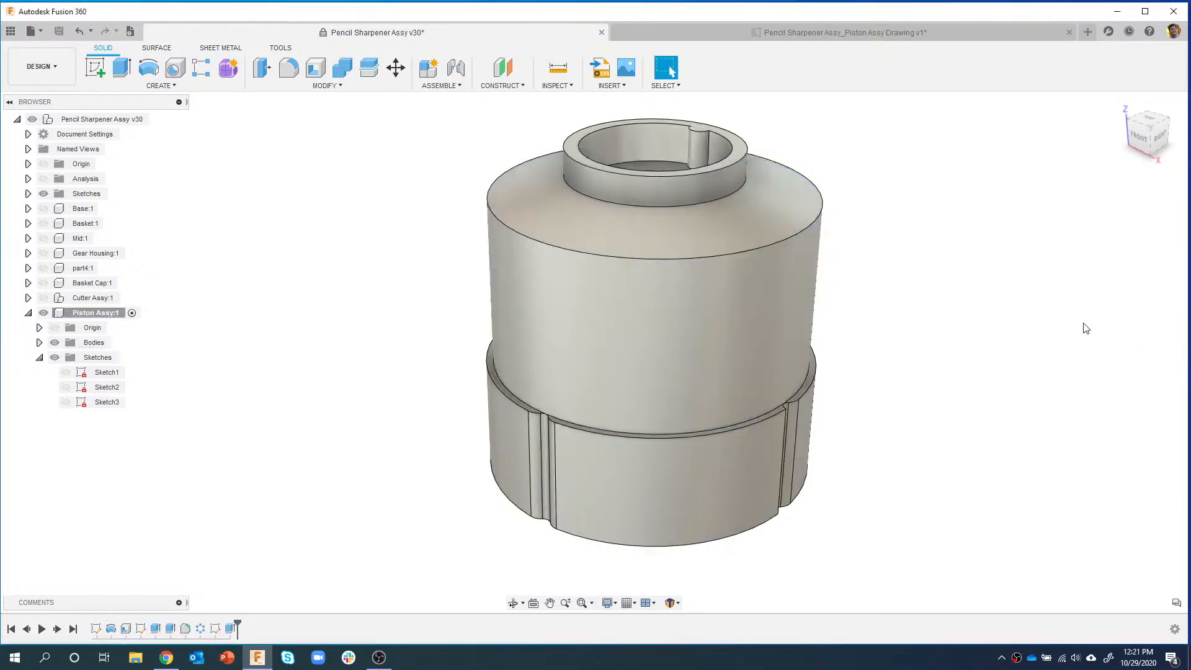
# - Set the compute option of the grooves' circular pattern to Optimized
pyautogui.keyDown('shift'); pyautogui.moveTo(904, 366); pyautogui.dragTo(420, 367, button='middle'); pyautogui.keyUp('shift')
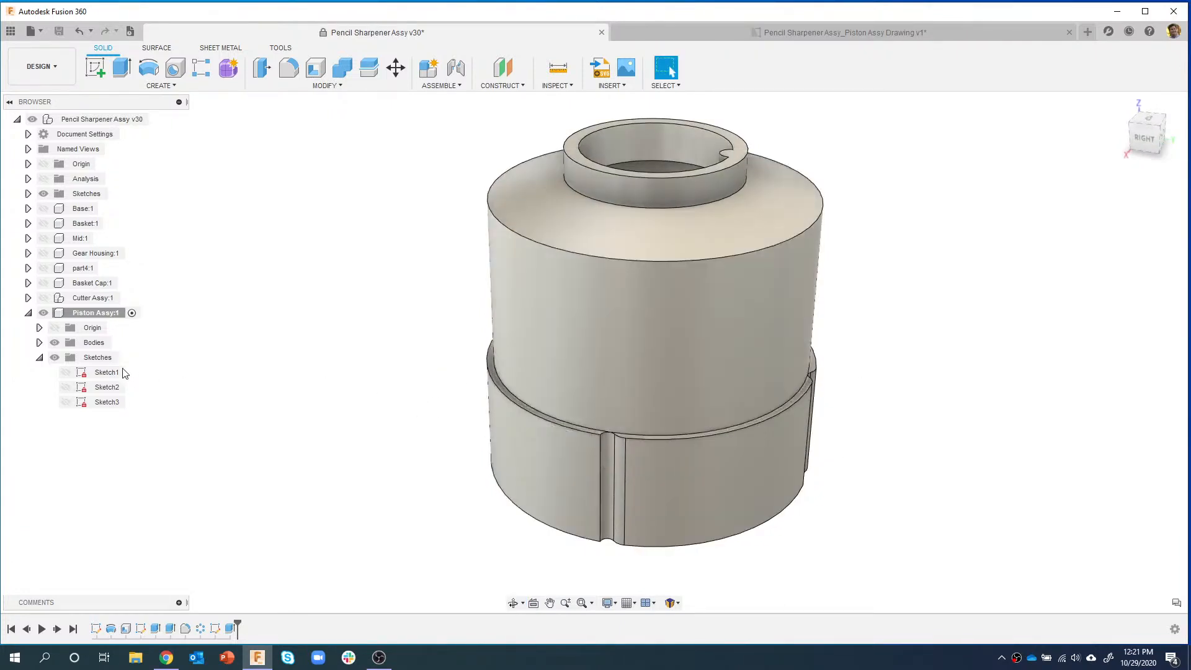
pyautogui.rightClick(198, 632)
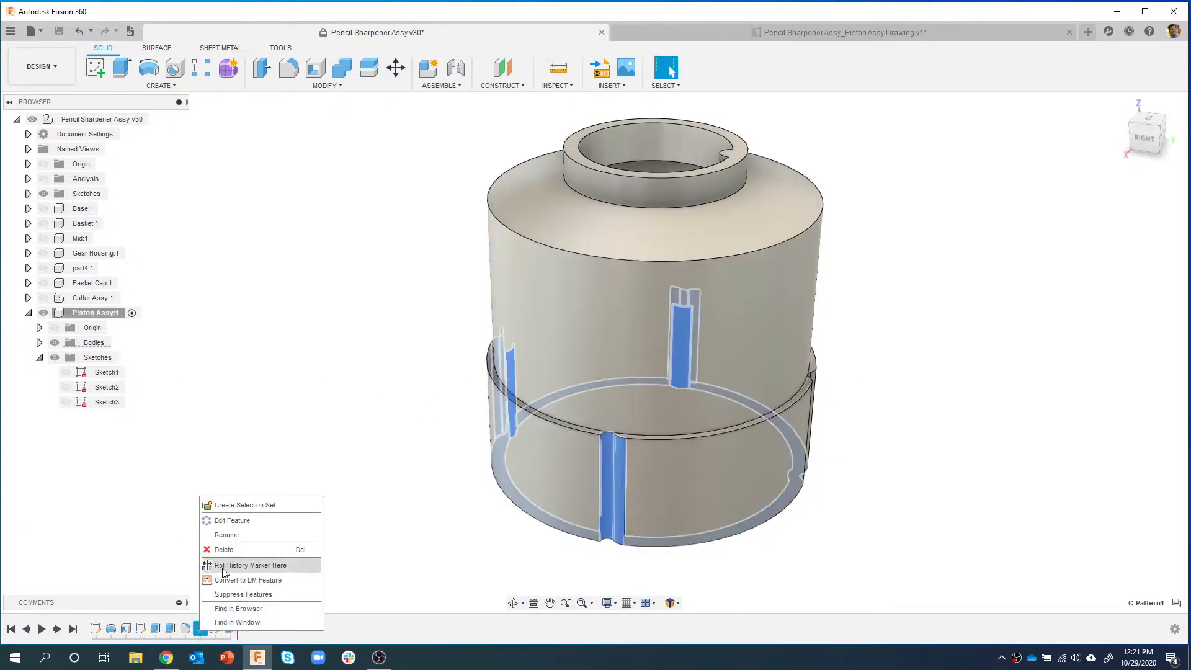
pyautogui.click(246, 521)
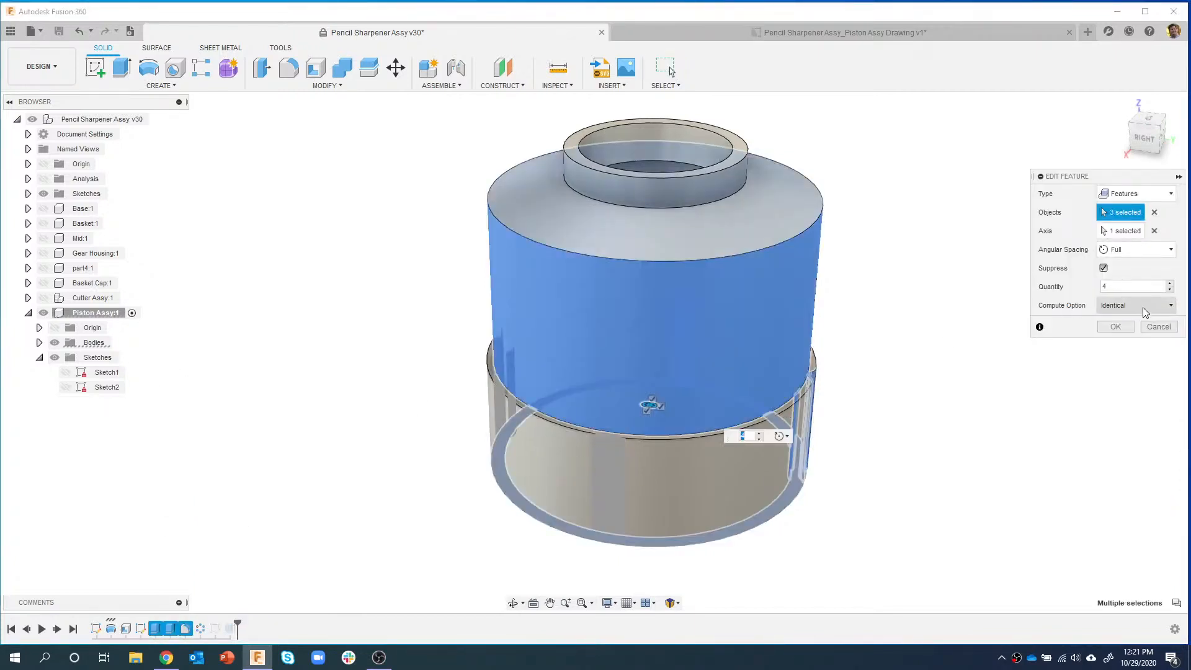
pyautogui.click(1143, 306)
pyautogui.click(1136, 320)
pyautogui.click(1123, 328)
pyautogui.keyDown('shift'); pyautogui.moveTo(897, 395); pyautogui.dragTo(977, 408, button='middle'); pyautogui.keyUp('shift')
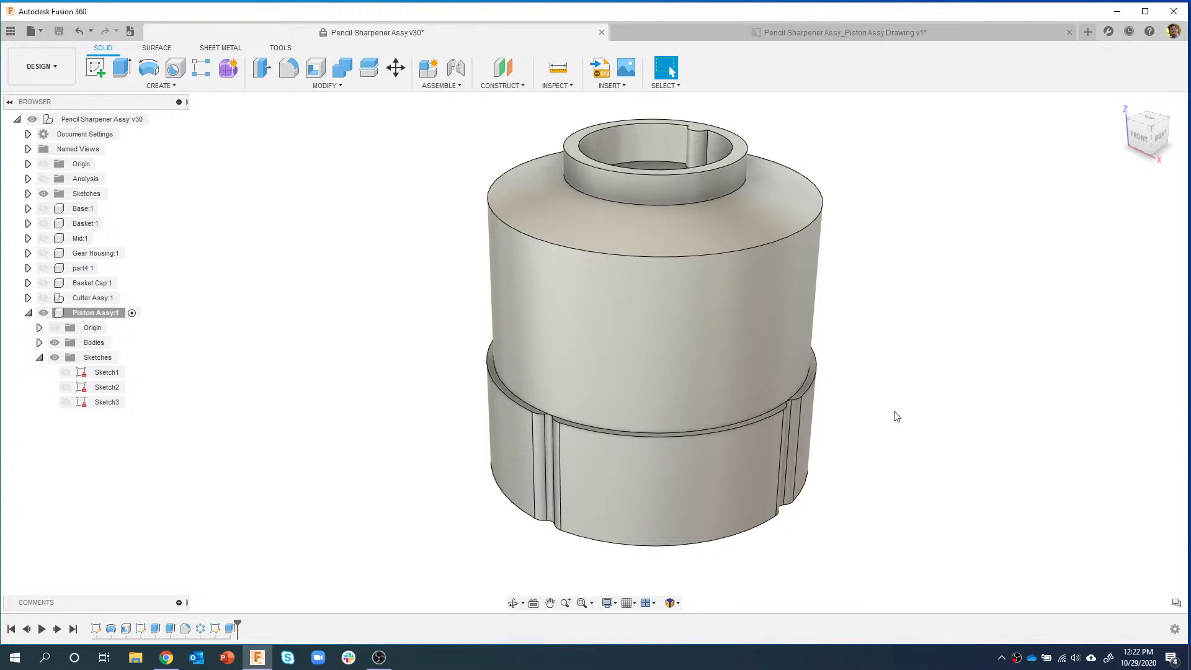
# - Review the available compute options for the grooves' circular pattern, and cancel the edit
pyautogui.moveTo(880, 480)
pyautogui.keyDown('shift'); pyautogui.mouseDown(button='middle')
pyautogui.moveTo(856, 430)
pyautogui.moveTo(859, 378)
pyautogui.moveTo(877, 346)
pyautogui.moveTo(875, 465)
pyautogui.mouseUp(button='middle'); pyautogui.keyUp('shift')
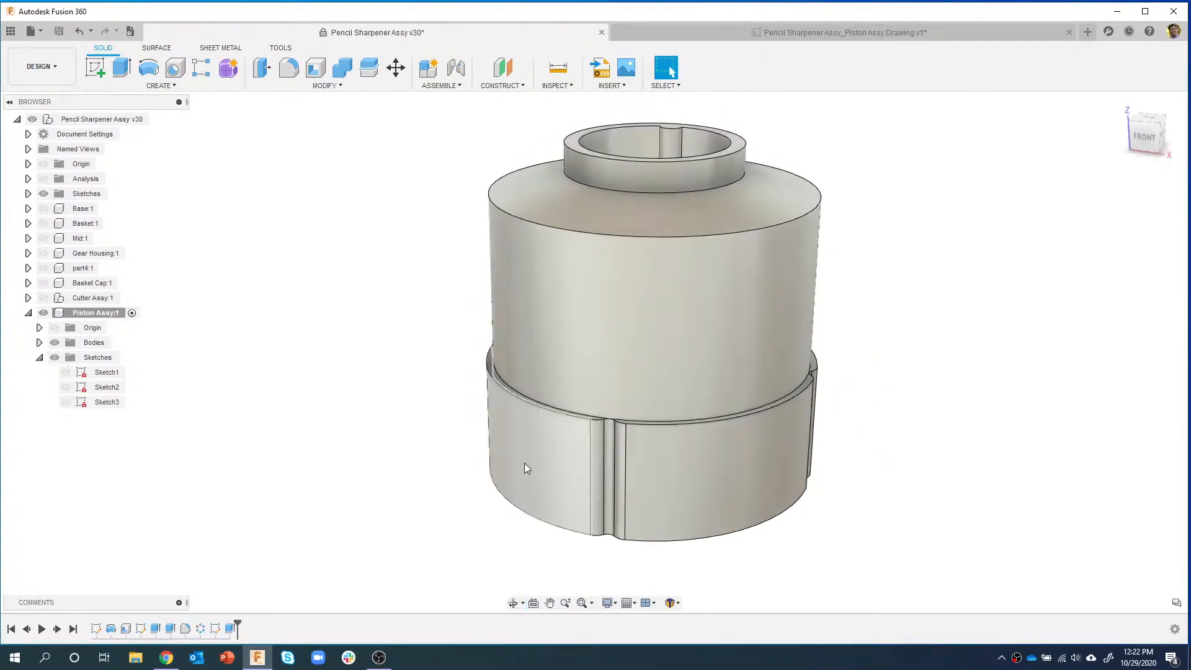
pyautogui.doubleClick(199, 629)
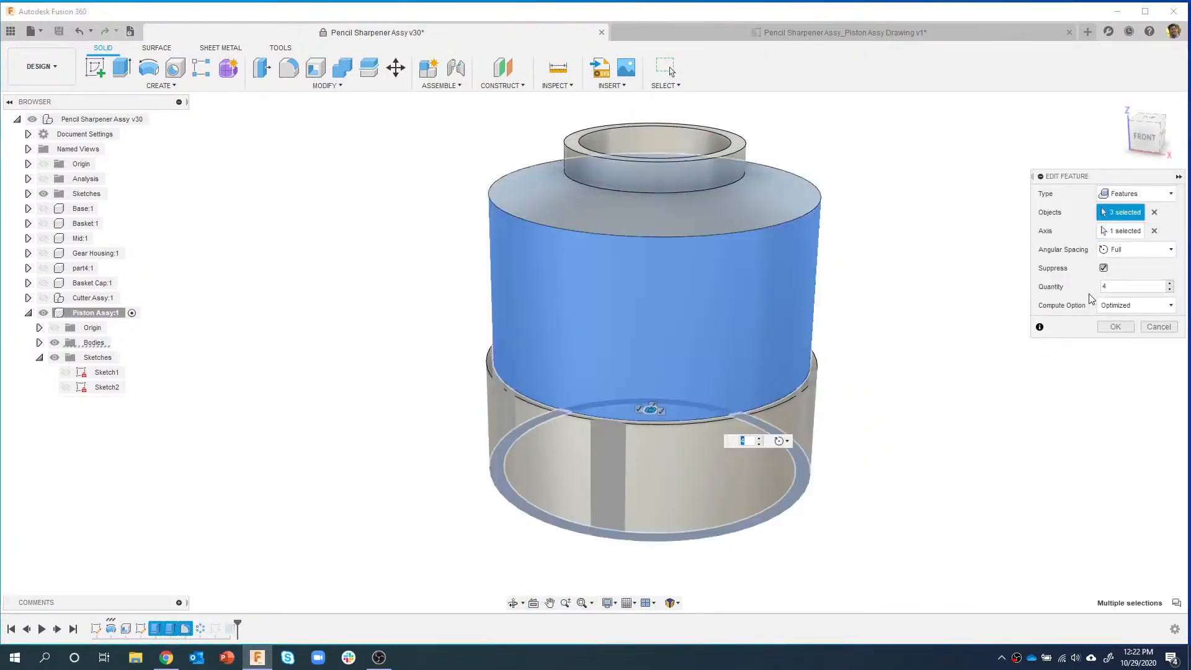
pyautogui.click(1147, 308)
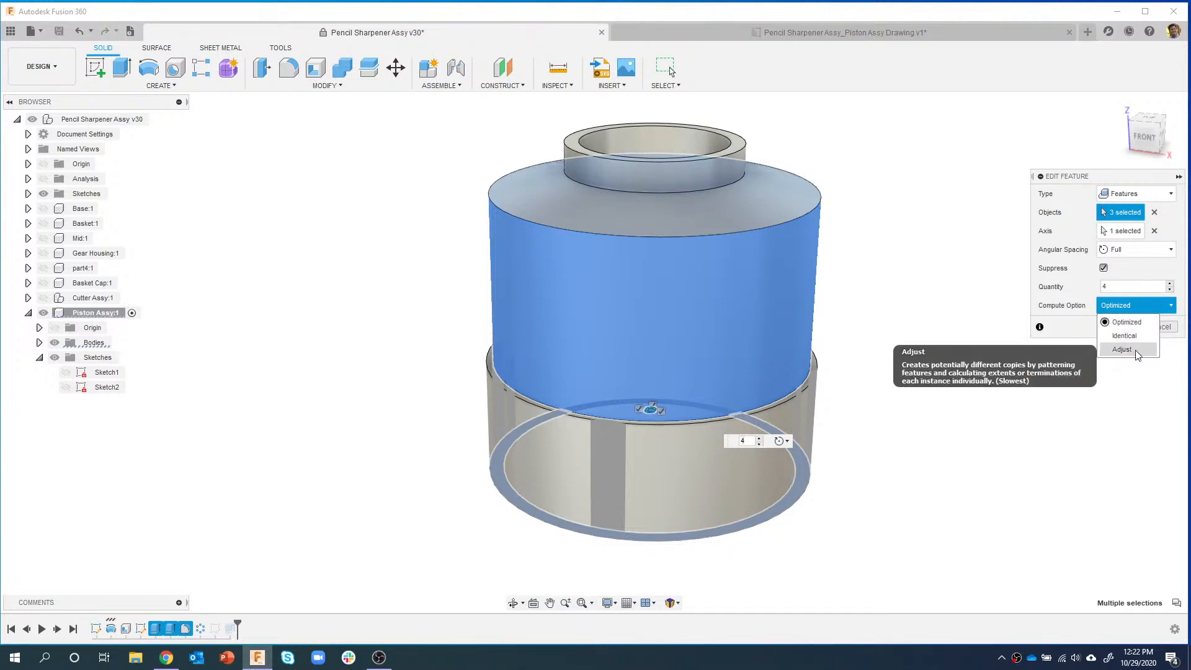
pyautogui.click(1075, 386)
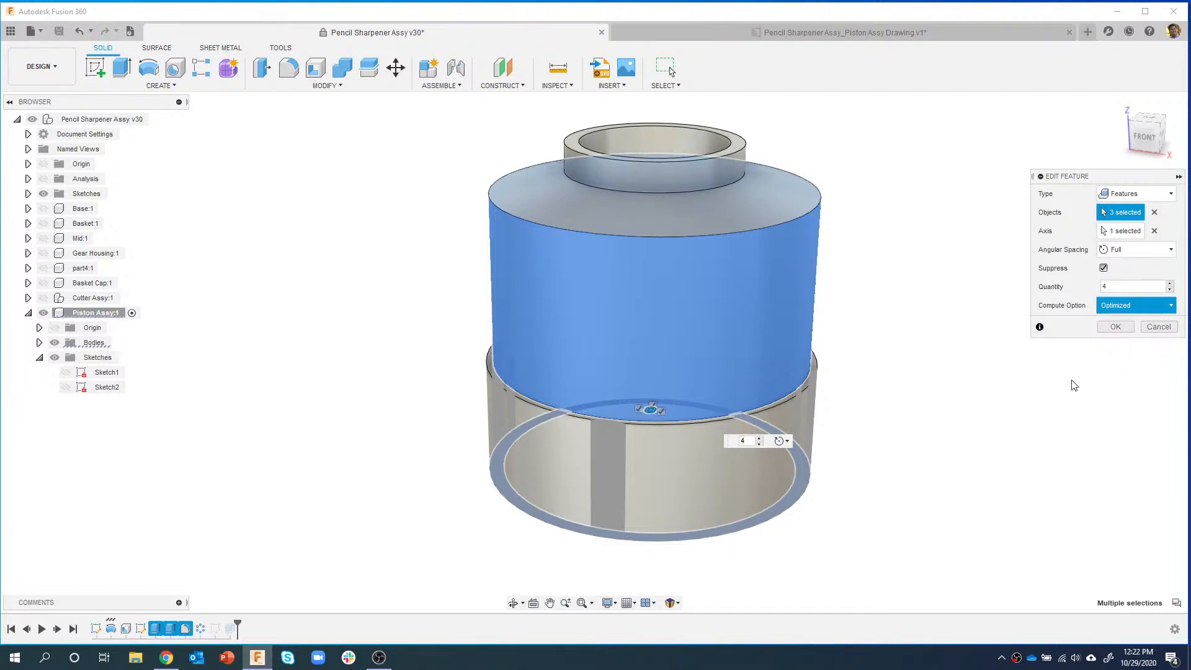
pyautogui.click(1151, 325)
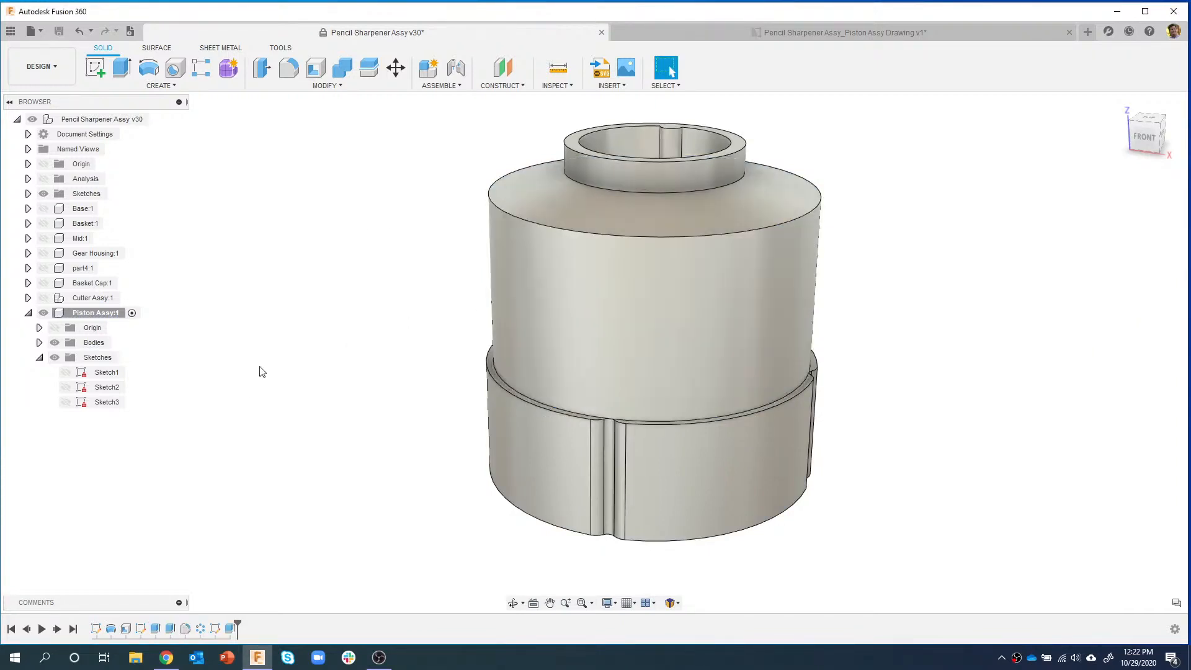
# - Examine how the small round rib meets the neck's inner wall, briefly showing its circle sketch for comparison
pyautogui.keyDown('shift'); pyautogui.moveTo(623, 138); pyautogui.dragTo(669, 158, button='middle'); pyautogui.keyUp('shift')
pyautogui.moveTo(668, 158); pyautogui.dragTo(637, 231, button='middle')
pyautogui.scroll(6, 644, 191)
pyautogui.keyDown('shift'); pyautogui.moveTo(610, 268); pyautogui.dragTo(597, 283, button='middle'); pyautogui.keyUp('shift')
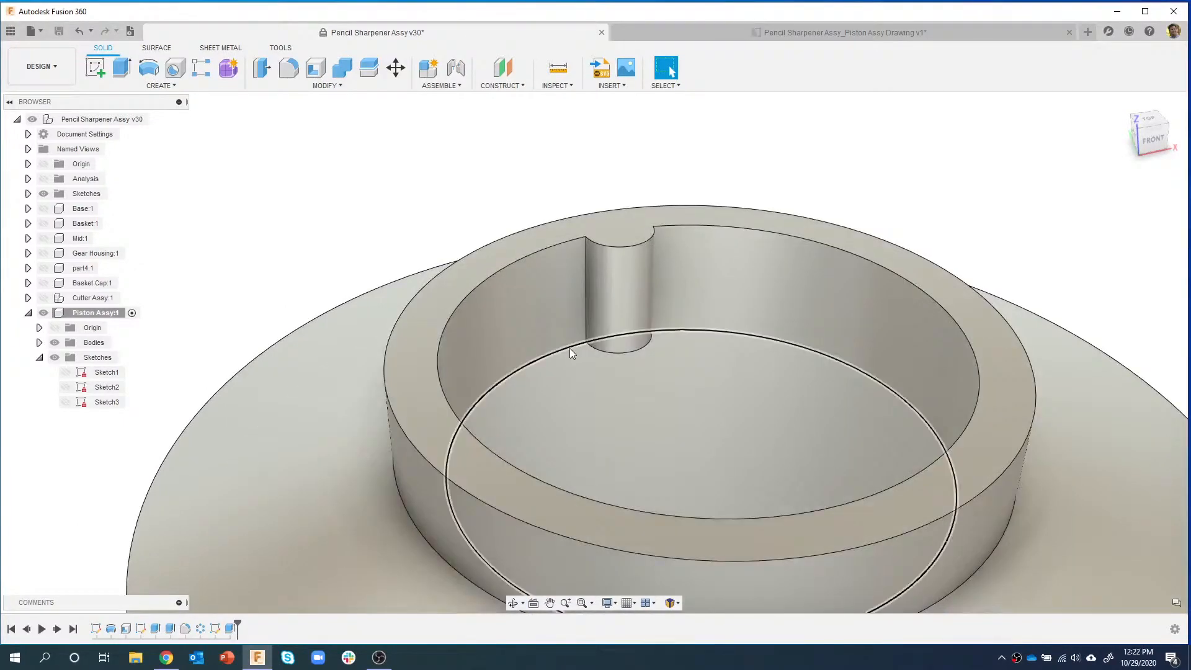
pyautogui.click(66, 402)
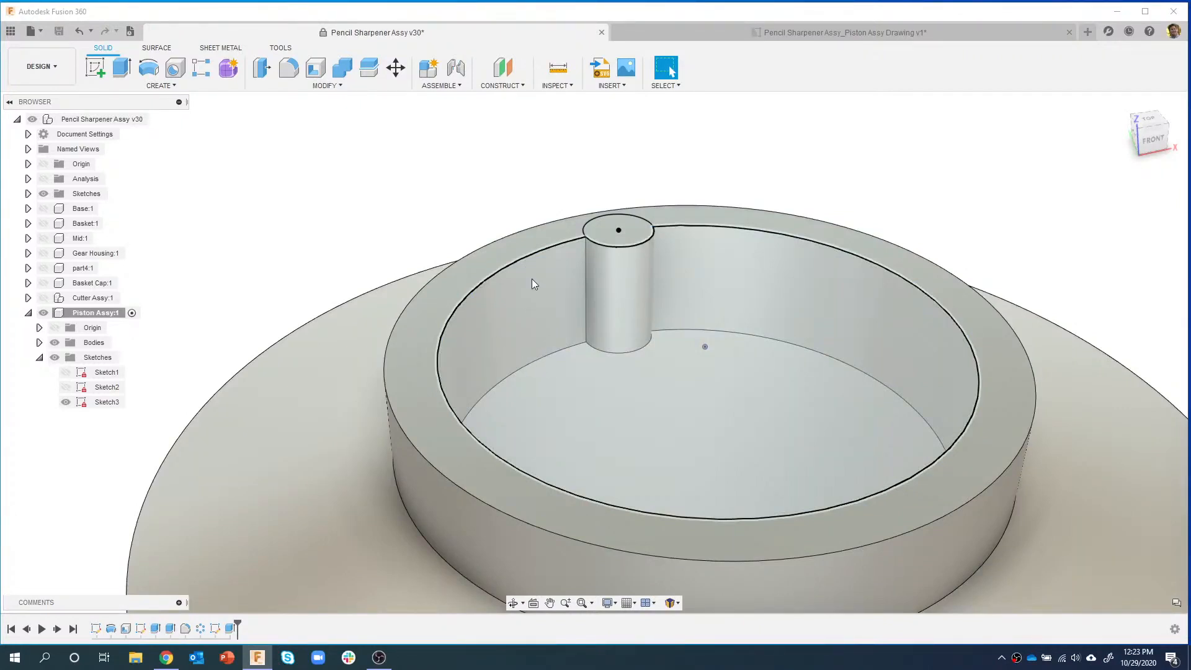
pyautogui.click(66, 402)
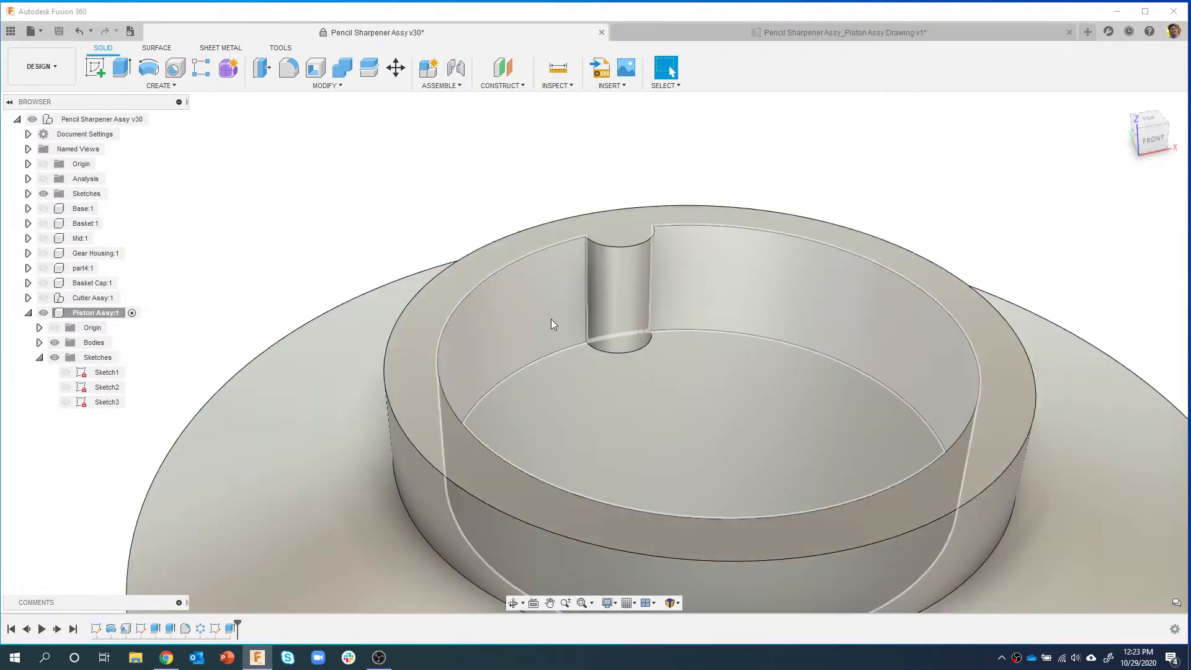
pyautogui.scroll(-5, 471, 233)
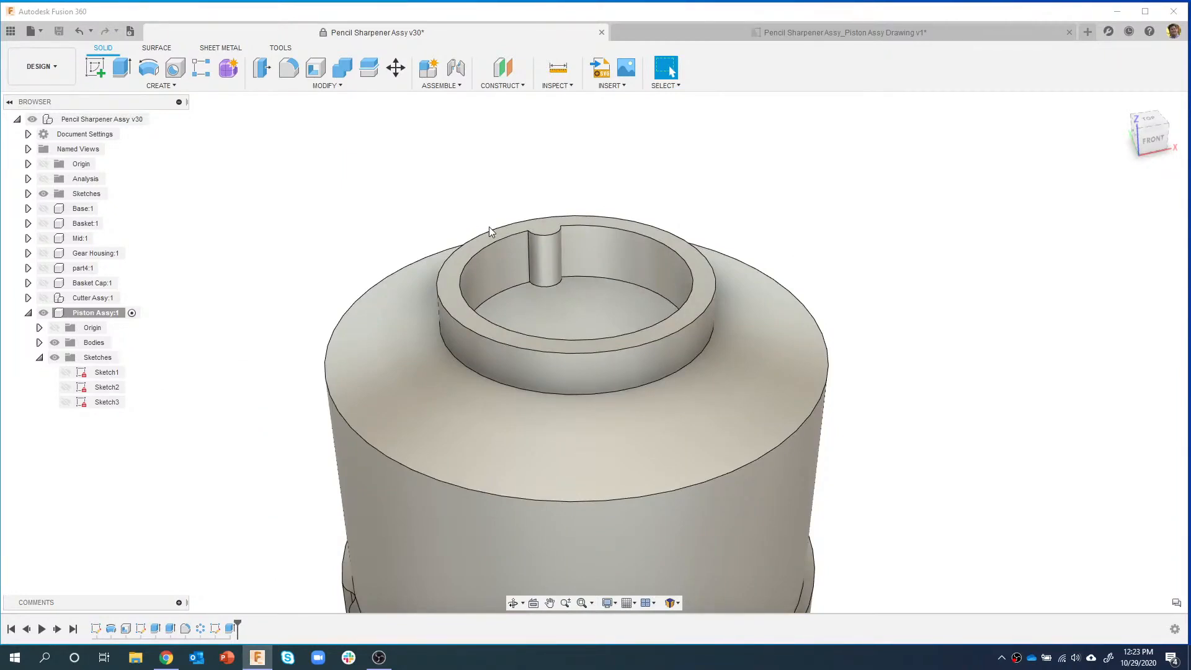
pyautogui.scroll(5, 471, 242)
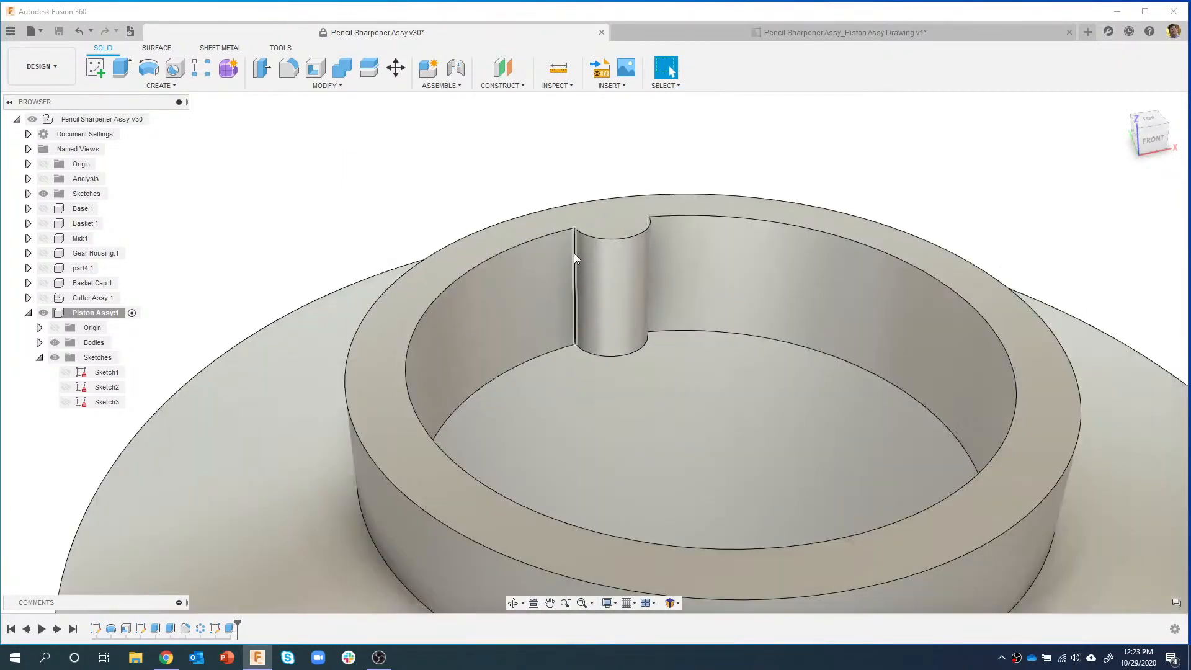
# - Fillet the two vertical edges where the small round rib meets the neck's inner wall with a 0.01 in radius
pyautogui.click(573, 253)
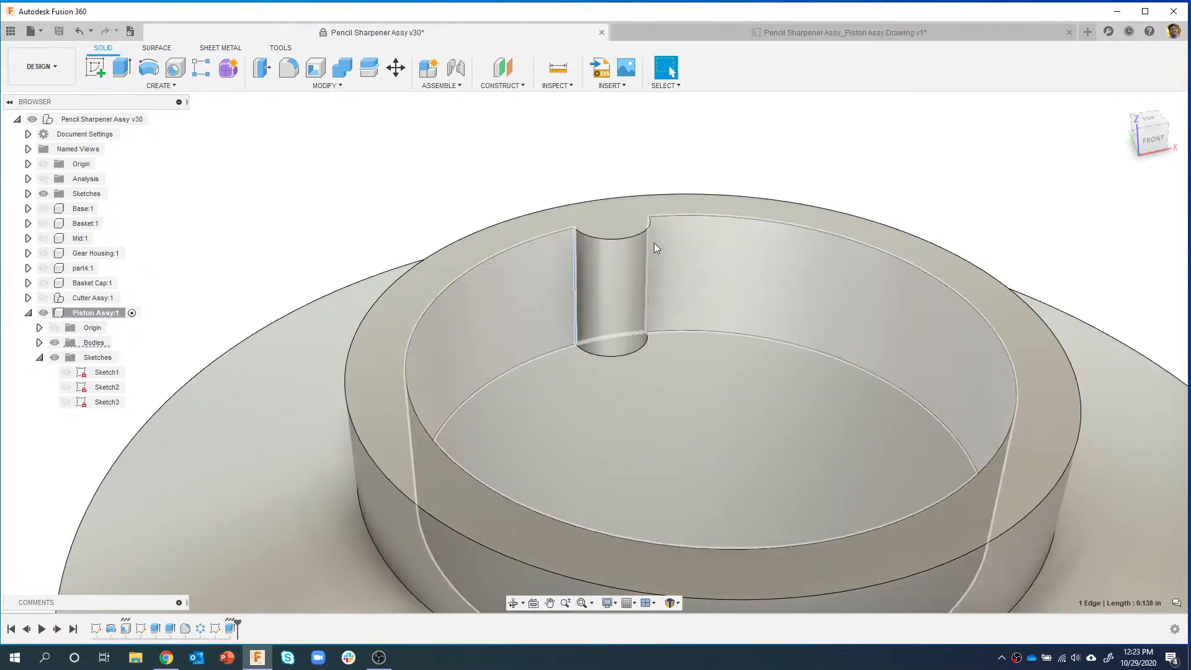
pyautogui.click(649, 248)
pyautogui.rightClick(651, 248)
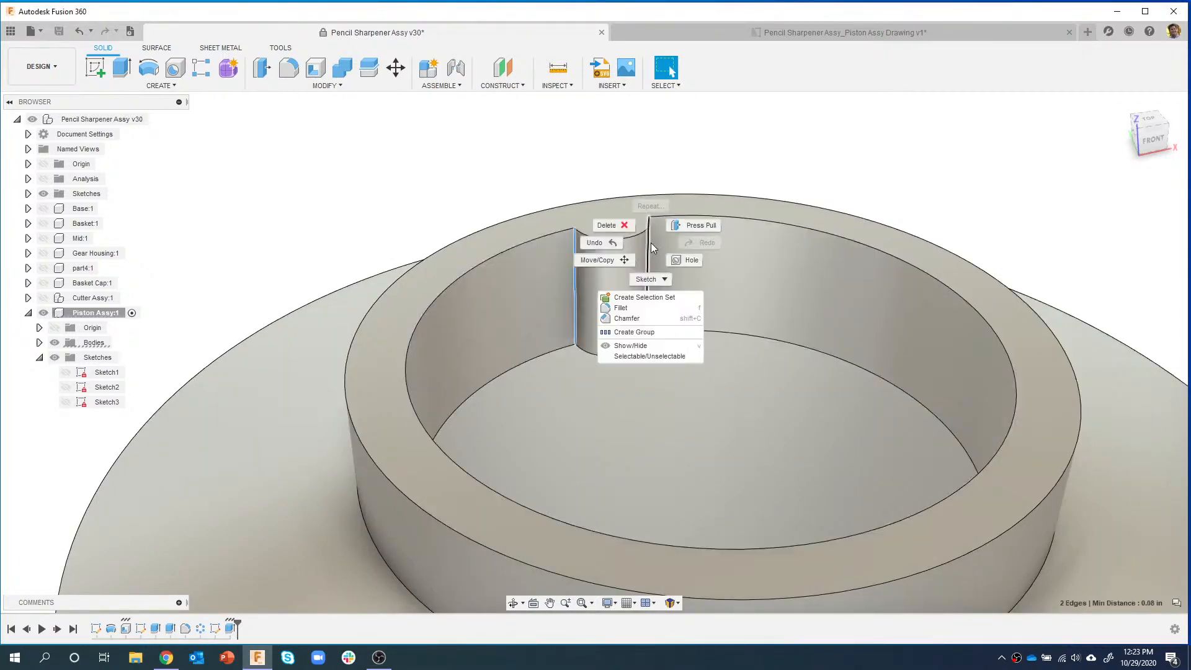
pyautogui.click(629, 309)
pyautogui.write('.01')
pyautogui.press('Return')
# - Set up a circular pattern of the small round rib's extrusion and fillet features about the neck's axis
pyautogui.scroll(-5, 669, 273)
pyautogui.click(151, 87)
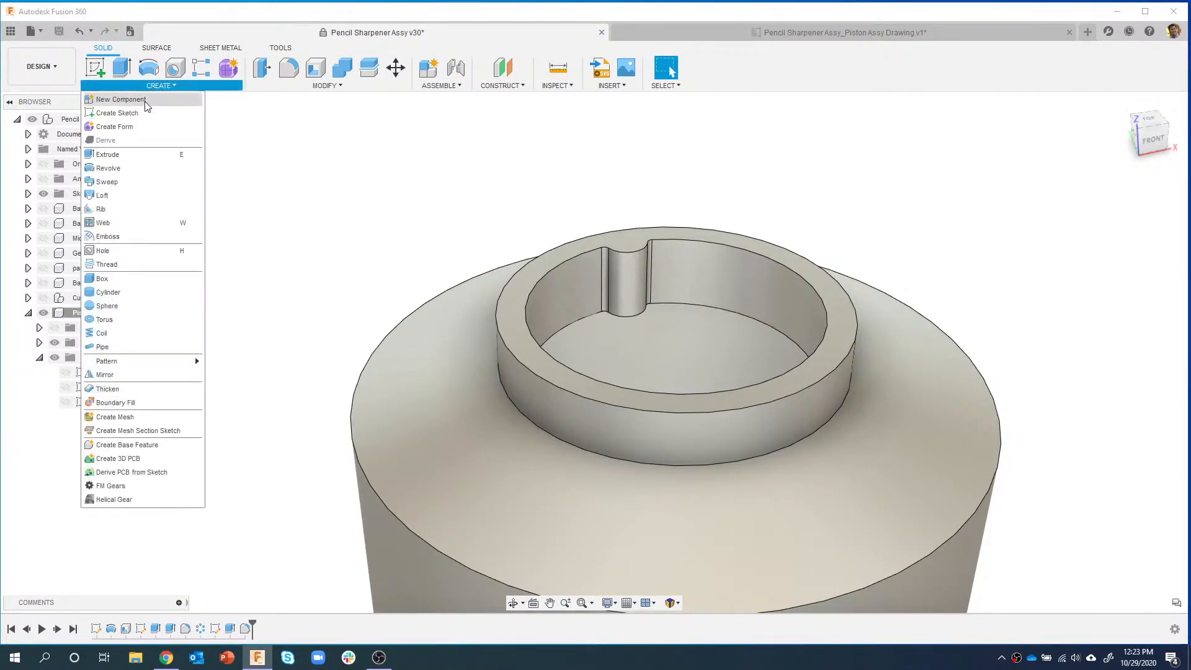
pyautogui.moveTo(144, 361)
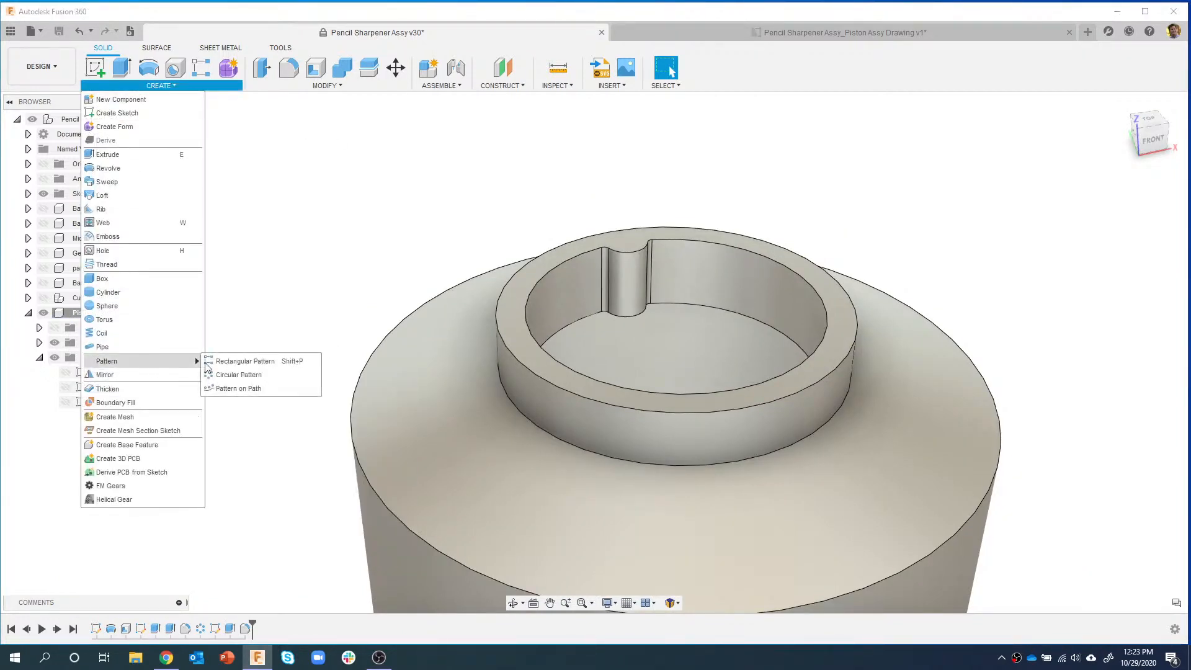
pyautogui.click(255, 374)
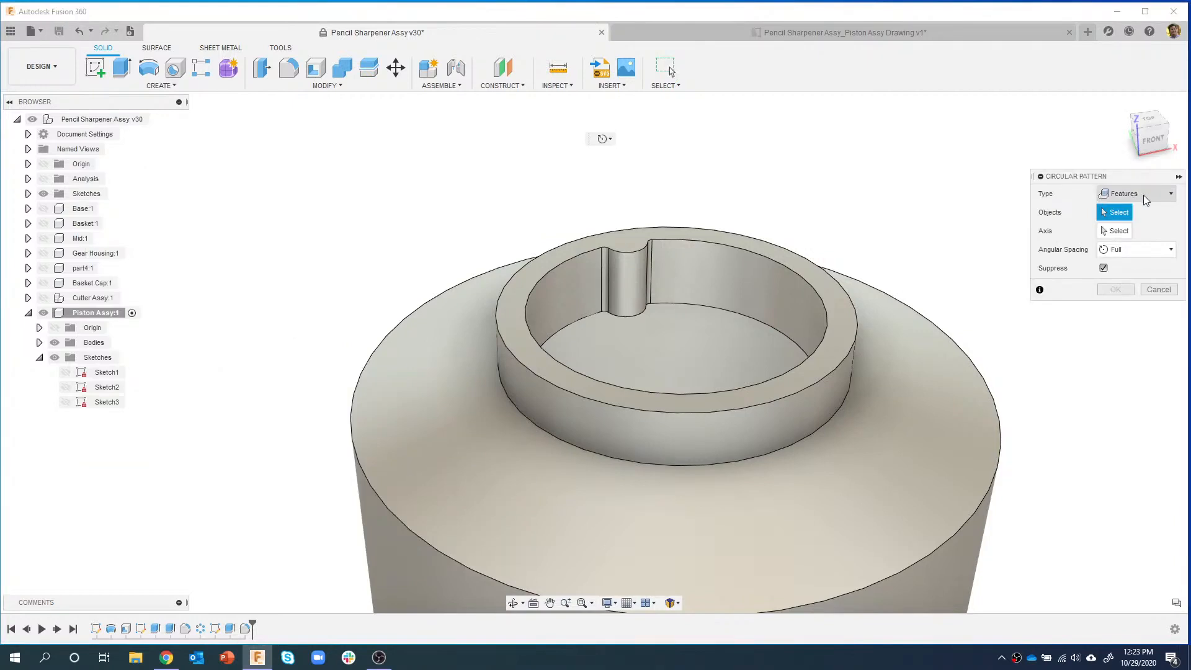
pyautogui.click(230, 628)
pyautogui.click(245, 629)
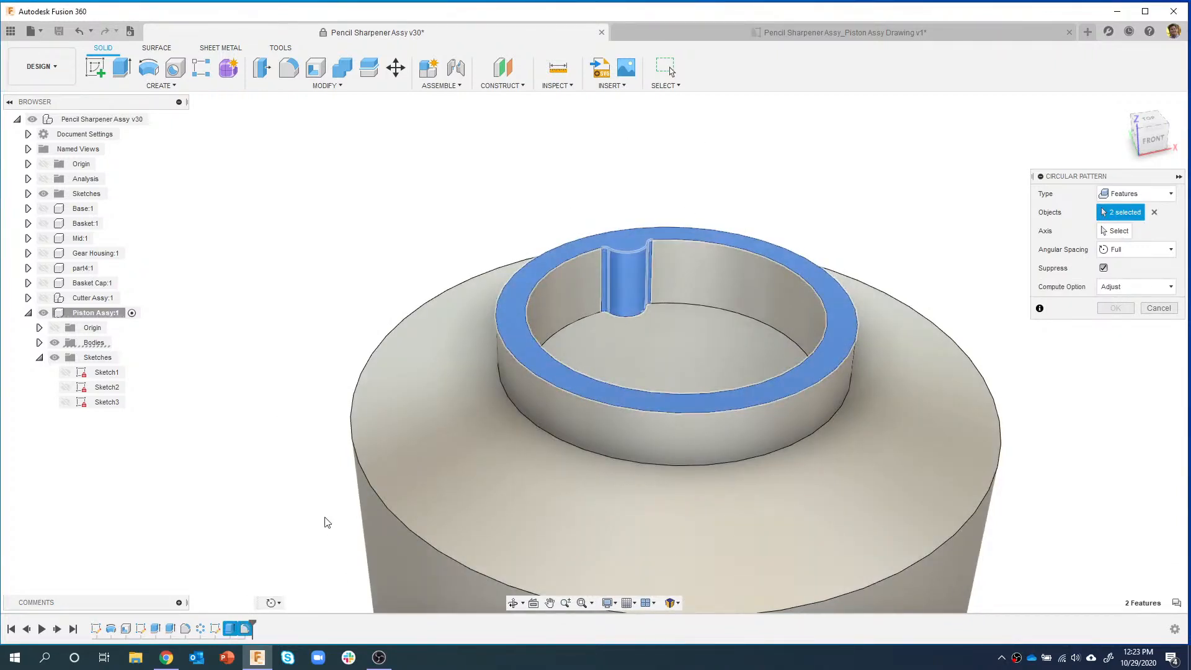
pyautogui.click(1114, 231)
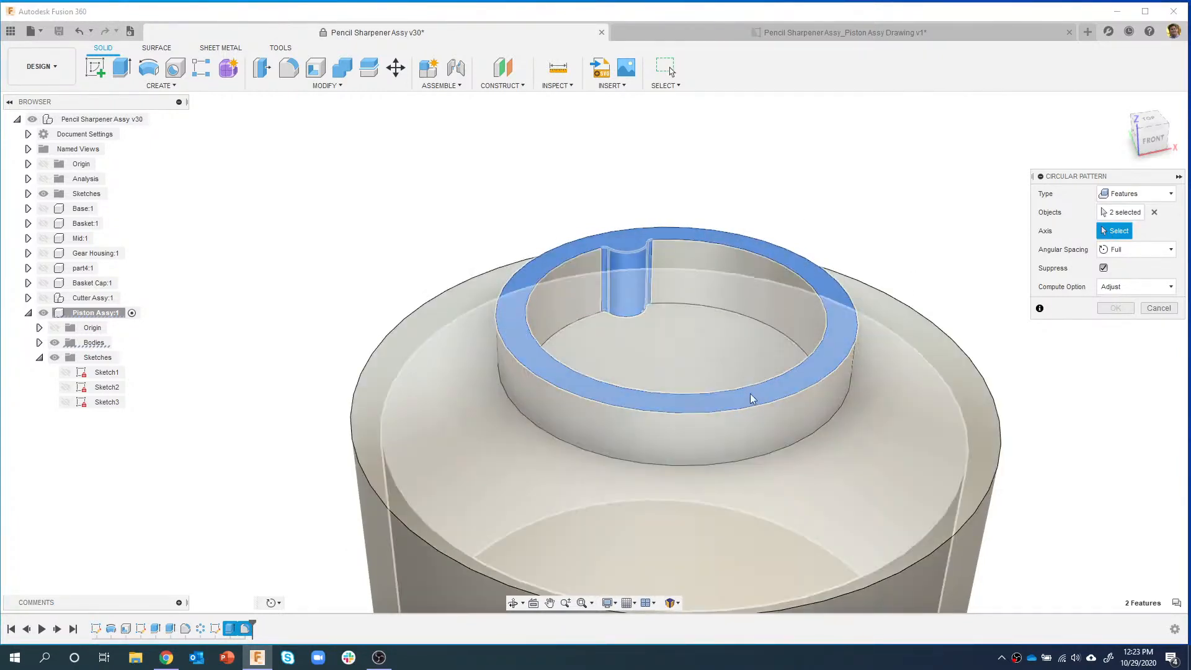
pyautogui.click(737, 437)
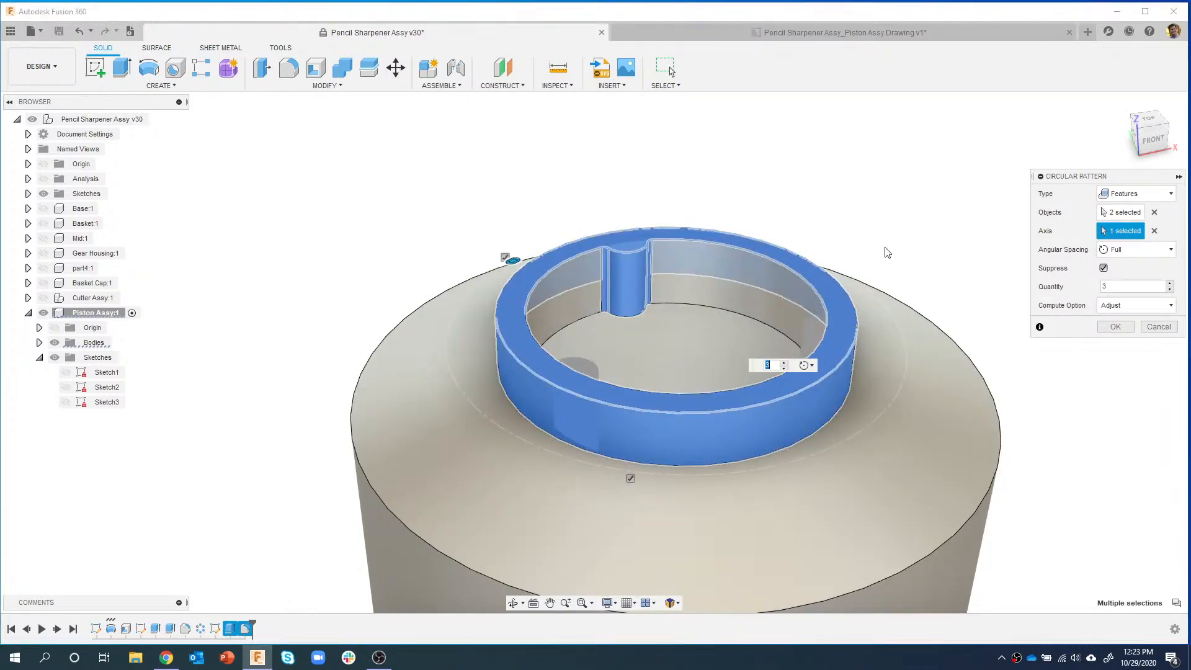
# - Set the rib pattern's quantity to 4 and its compute option to Optimized, and create the pattern
pyautogui.keyDown('shift'); pyautogui.moveTo(887, 253); pyautogui.dragTo(823, 261, button='middle'); pyautogui.keyUp('shift')
pyautogui.scroll(-3, 825, 262)
pyautogui.moveTo(825, 220); pyautogui.dragTo(795, 209, button='middle')
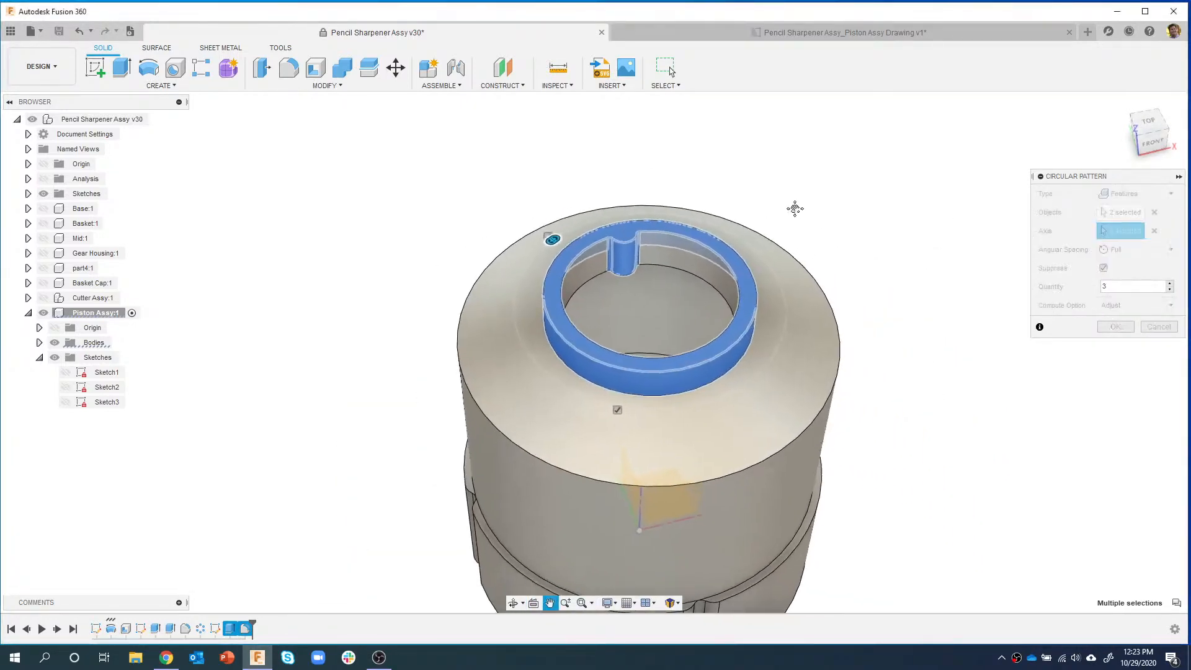
pyautogui.click(1170, 285)
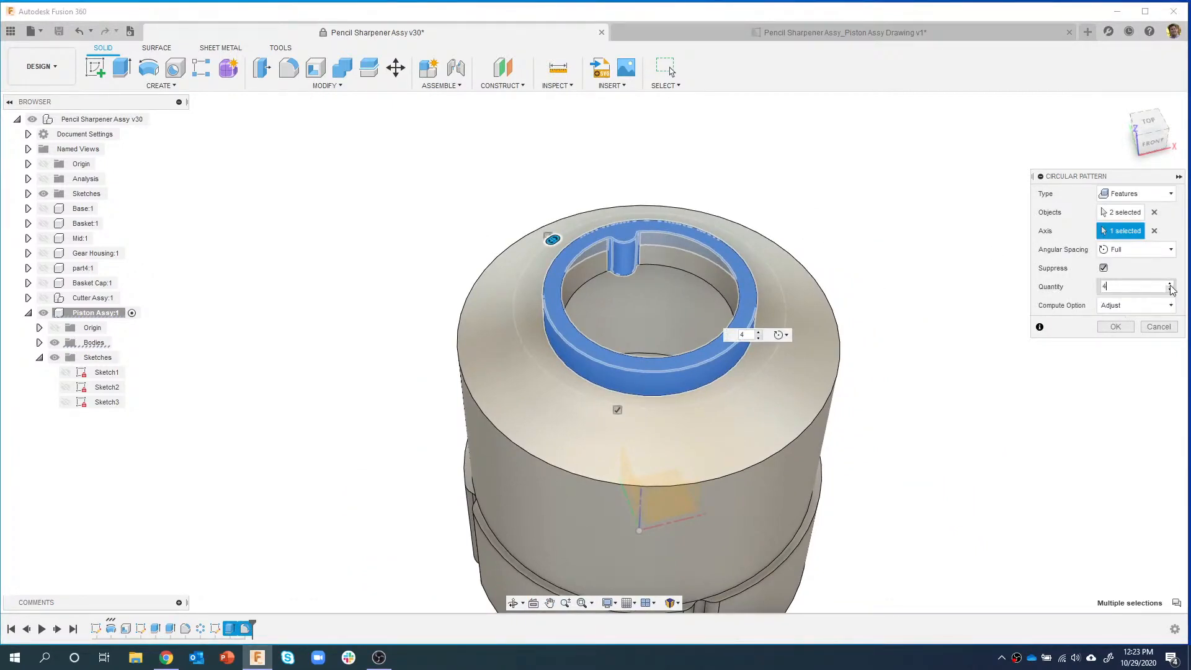
pyautogui.moveTo(859, 243)
pyautogui.keyDown('shift'); pyautogui.mouseDown(button='middle')
pyautogui.moveTo(856, 234)
pyautogui.moveTo(856, 255)
pyautogui.moveTo(848, 228)
pyautogui.moveTo(854, 235)
pyautogui.mouseUp(button='middle'); pyautogui.keyUp('shift')
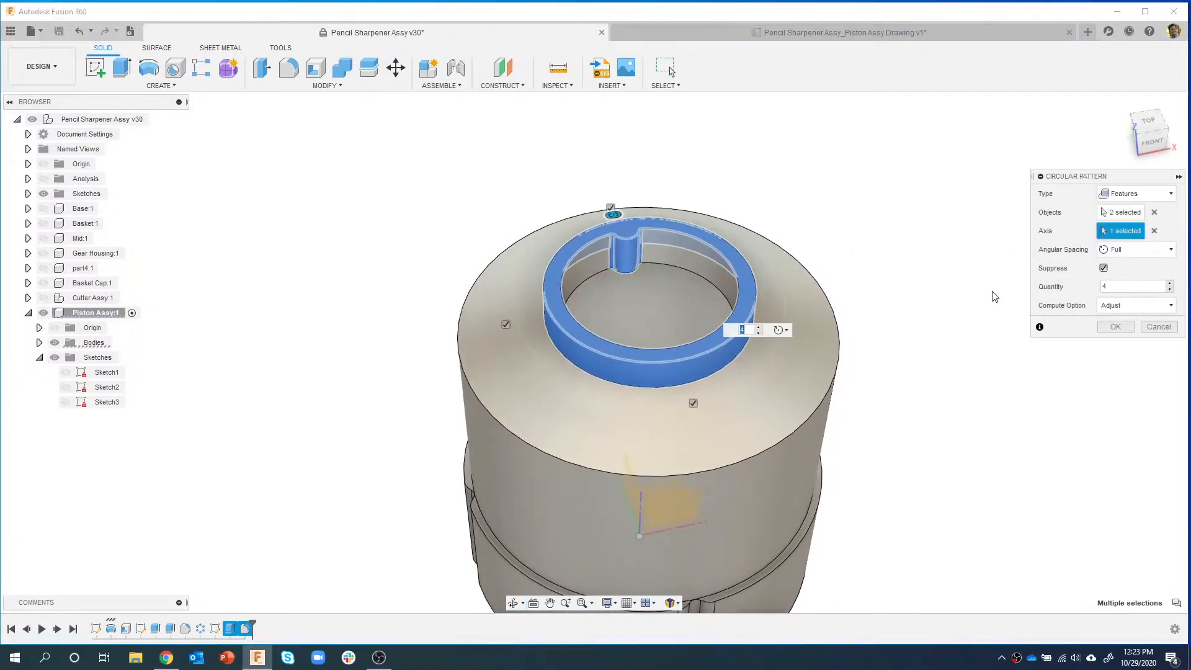
pyautogui.click(1146, 304)
pyautogui.click(1144, 337)
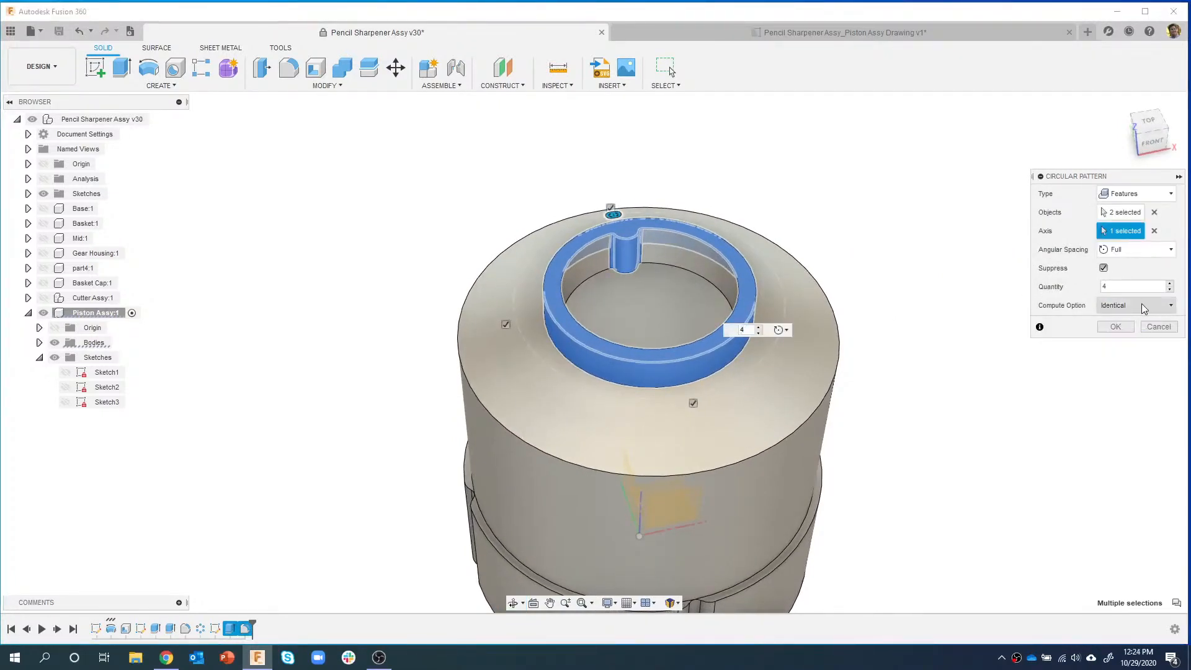
pyautogui.click(1144, 305)
pyautogui.click(1117, 320)
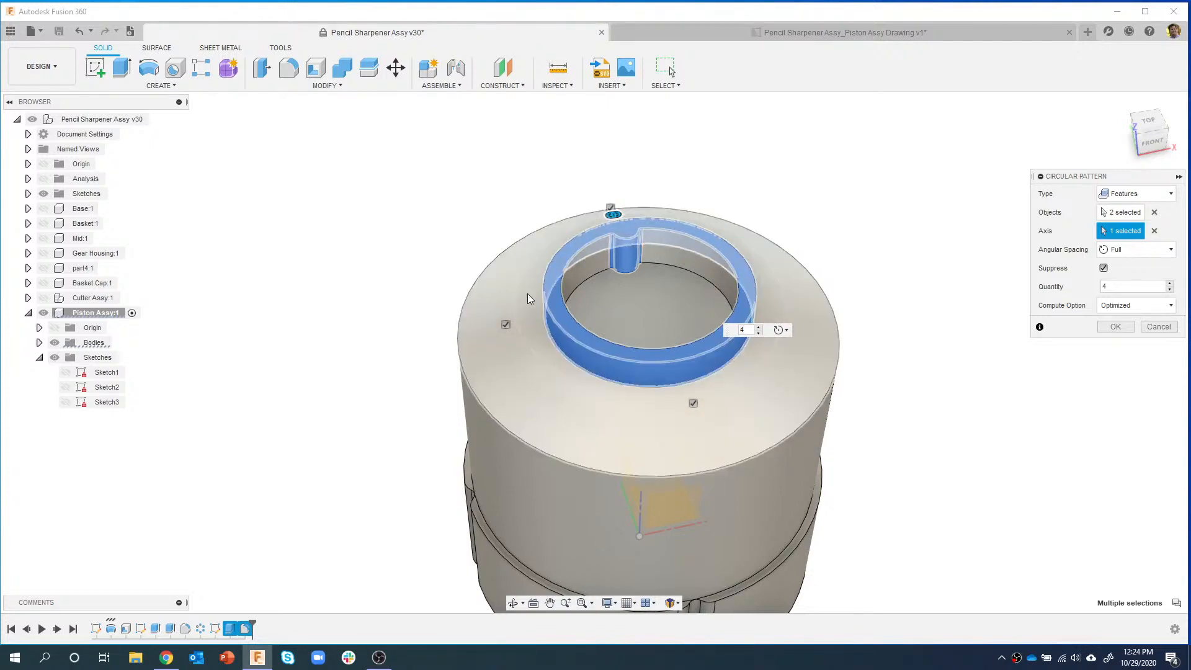
pyautogui.click(1111, 327)
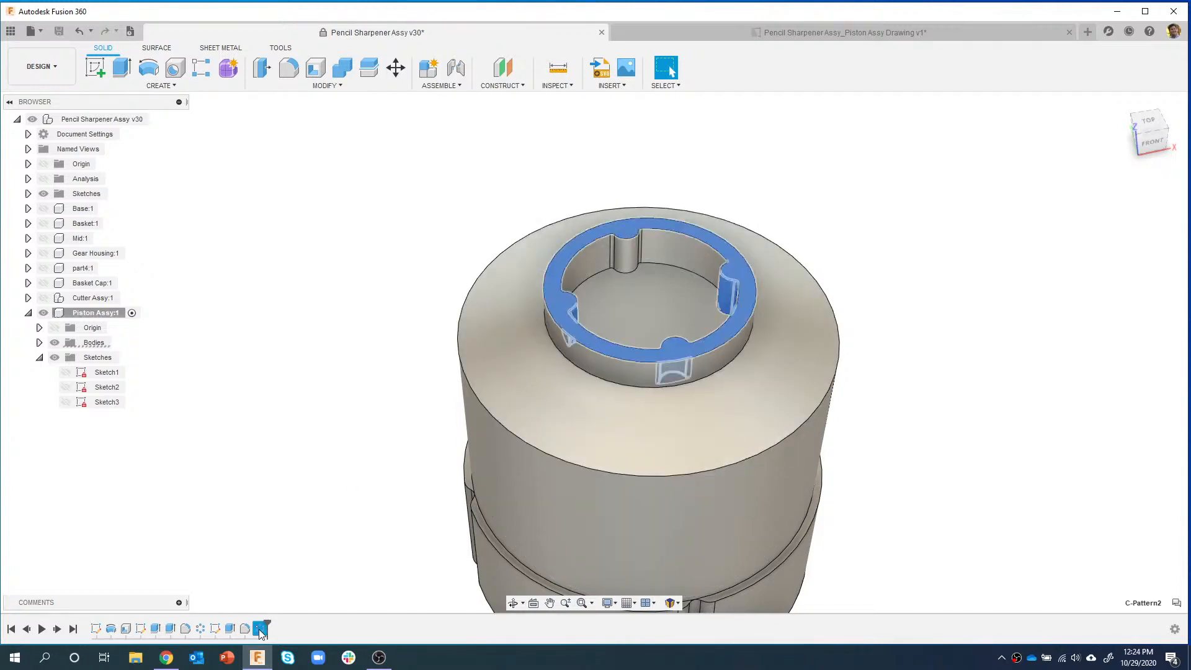
# - Edit the neck ribs' circular pattern and suppress the instance opposite the original rib
pyautogui.doubleClick(258, 629)
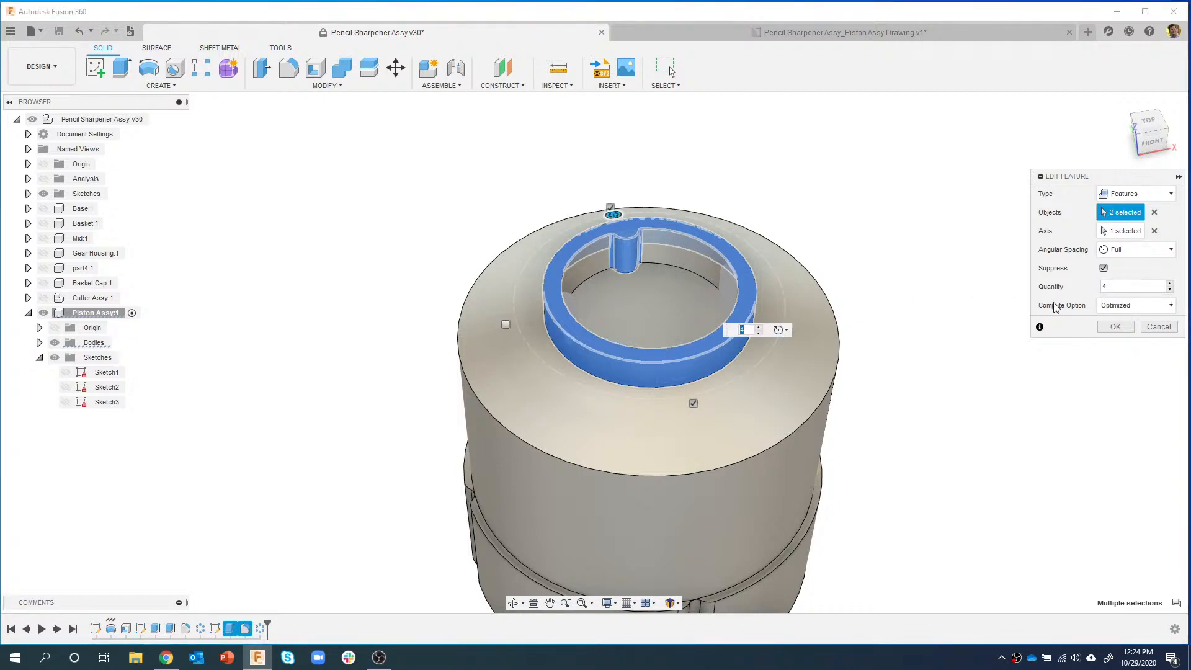
pyautogui.click(1115, 326)
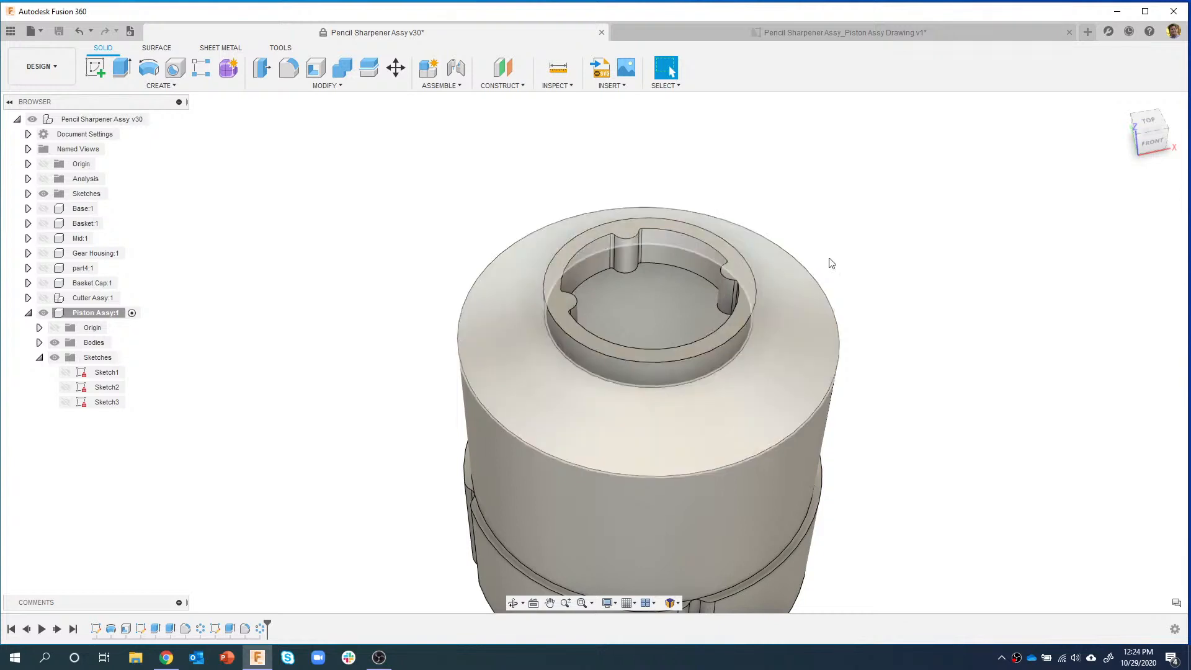
pyautogui.moveTo(887, 270)
pyautogui.keyDown('shift'); pyautogui.mouseDown(button='middle')
pyautogui.moveTo(884, 284)
pyautogui.moveTo(886, 262)
pyautogui.mouseUp(button='middle'); pyautogui.keyUp('shift')
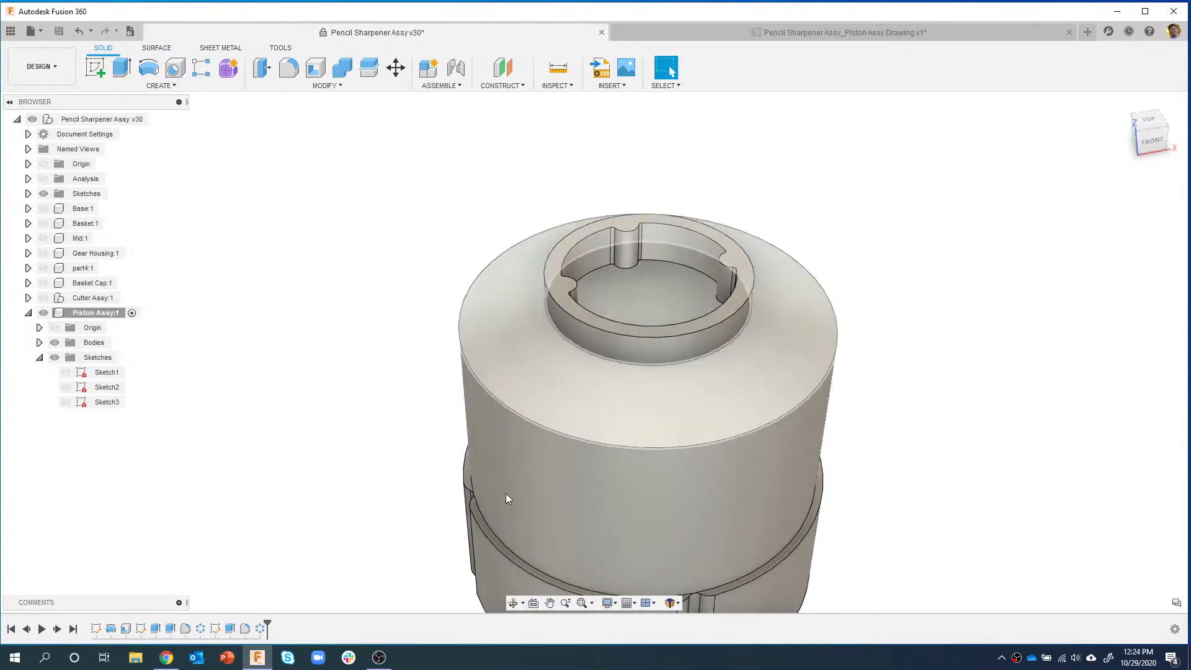
# - Try suppressing a different instance of the neck ribs' circular pattern, and restore the previous choice of suppressed instance
pyautogui.doubleClick(262, 629)
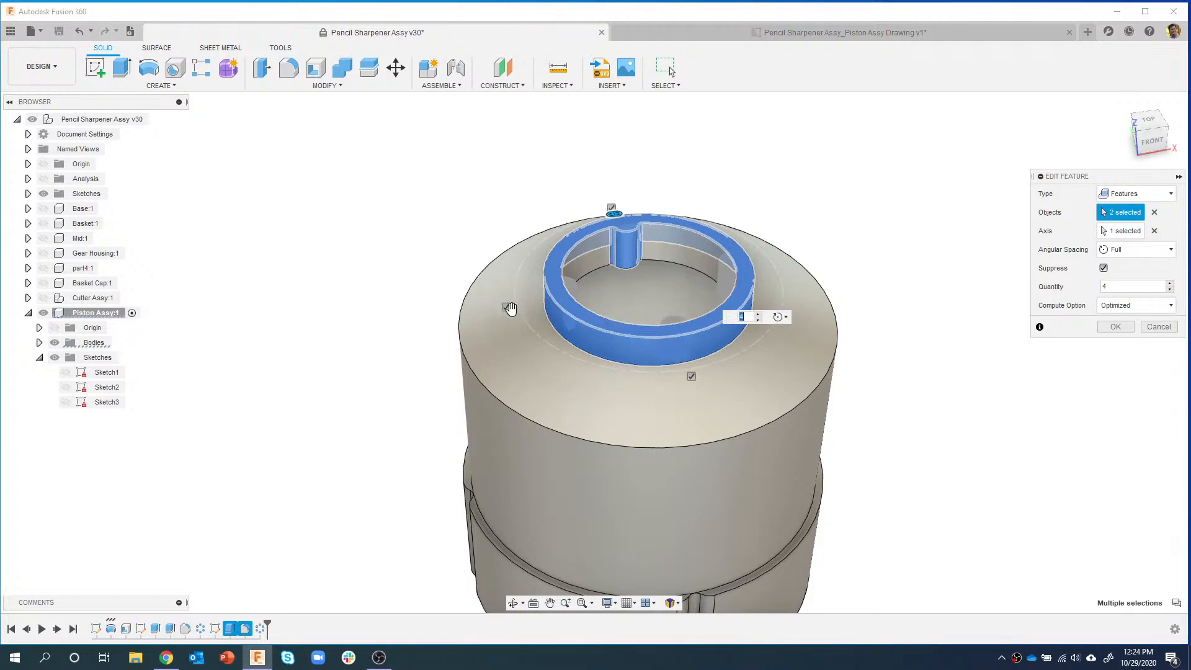
pyautogui.click(691, 376)
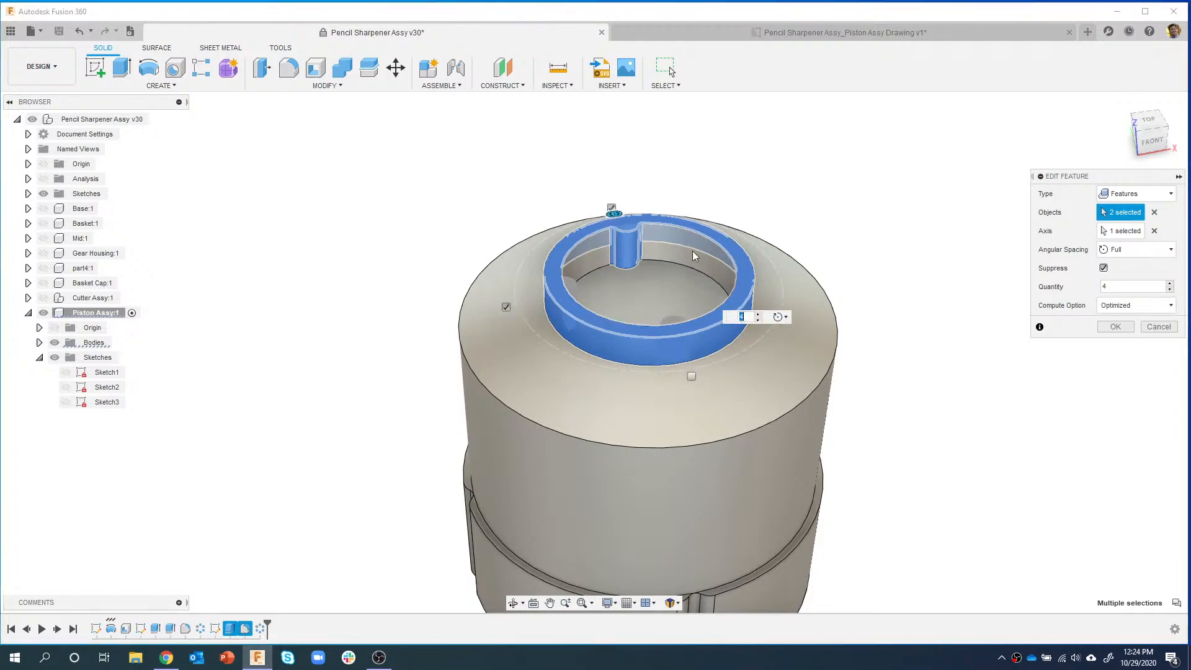
pyautogui.click(691, 376)
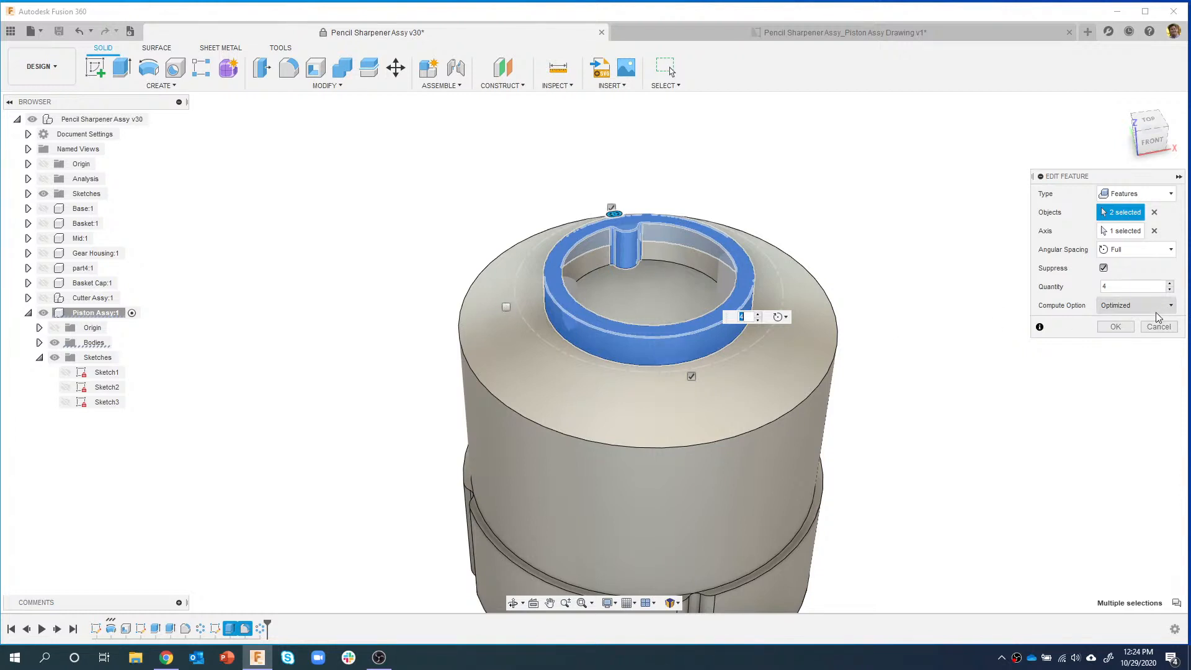
pyautogui.click(1116, 327)
pyautogui.moveTo(895, 322)
pyautogui.keyDown('shift'); pyautogui.mouseDown(button='middle')
pyautogui.moveTo(985, 323)
pyautogui.moveTo(856, 330)
pyautogui.moveTo(835, 319)
pyautogui.moveTo(874, 325)
pyautogui.mouseUp(button='middle'); pyautogui.keyUp('shift')
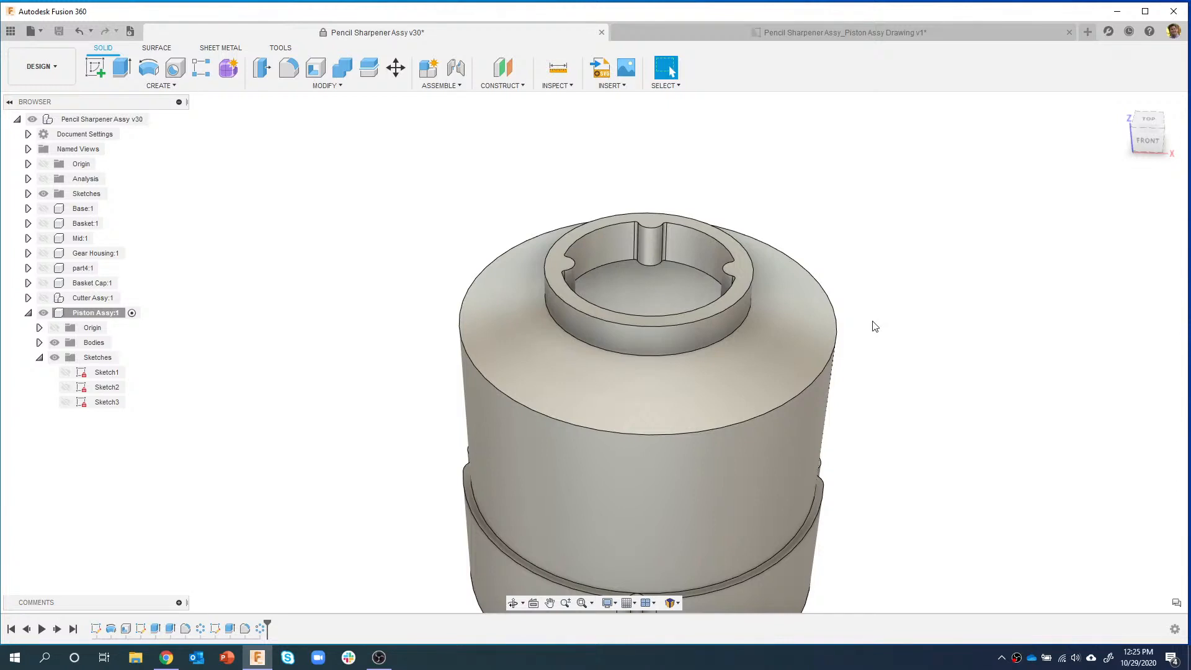
# - Consult the front view and Section A-A of the Piston Assy drawing for the inner rib dimensions, and return to the model
pyautogui.click(712, 30)
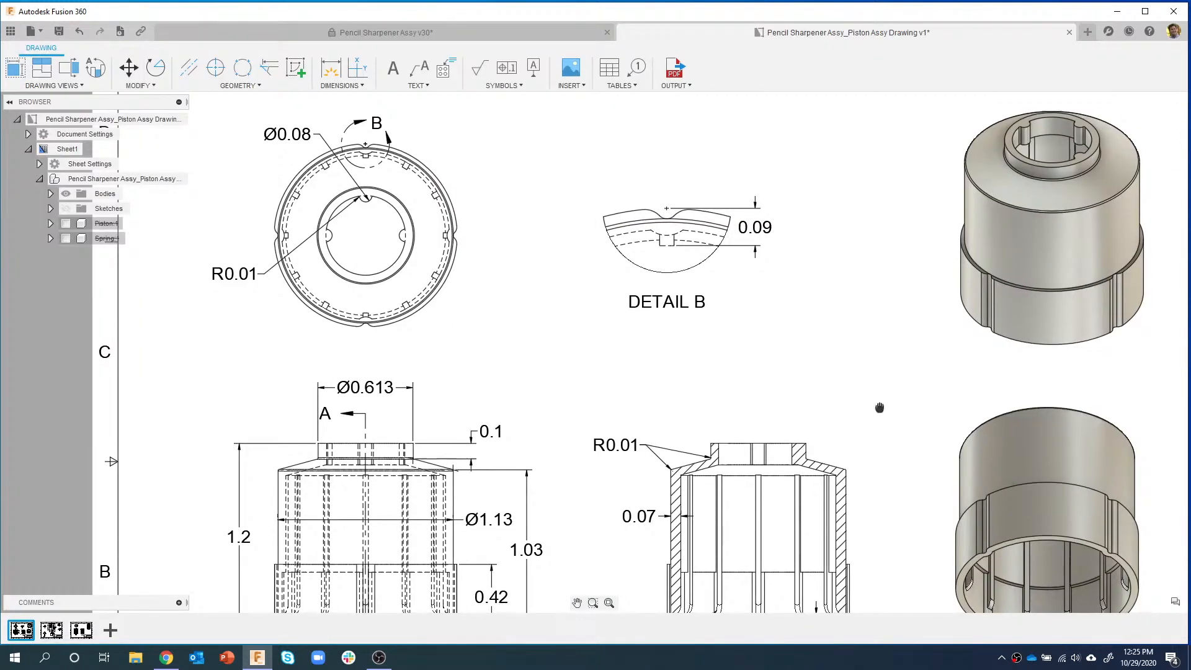
pyautogui.moveTo(879, 408); pyautogui.dragTo(827, 260, button='middle')
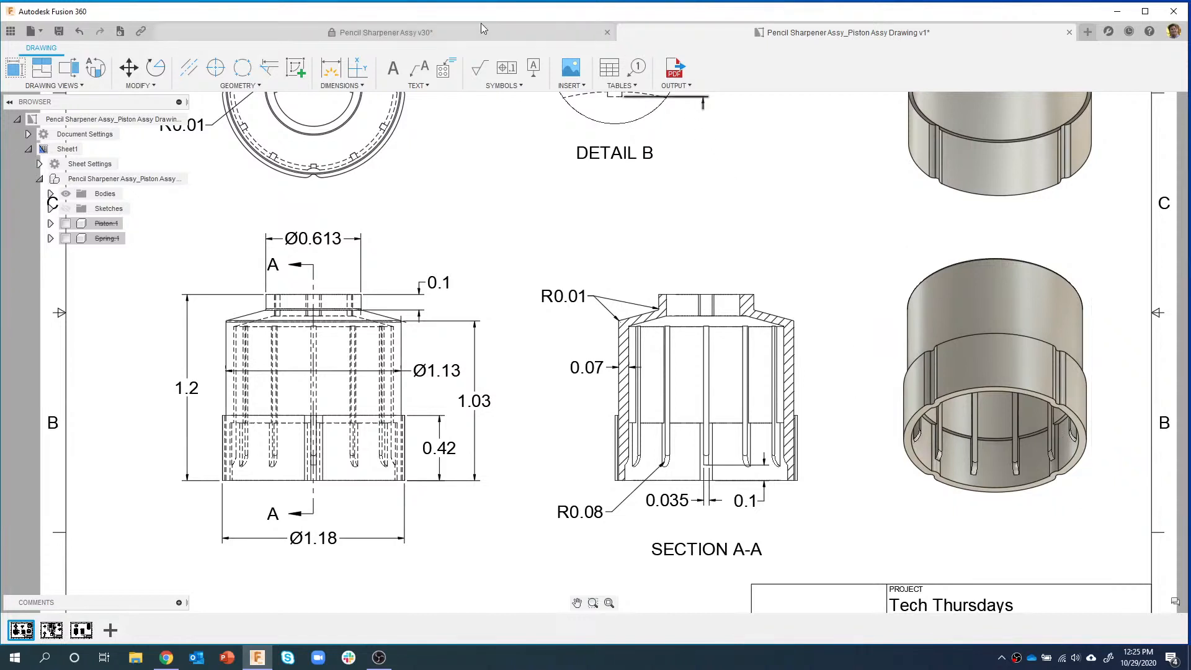
pyautogui.click(419, 34)
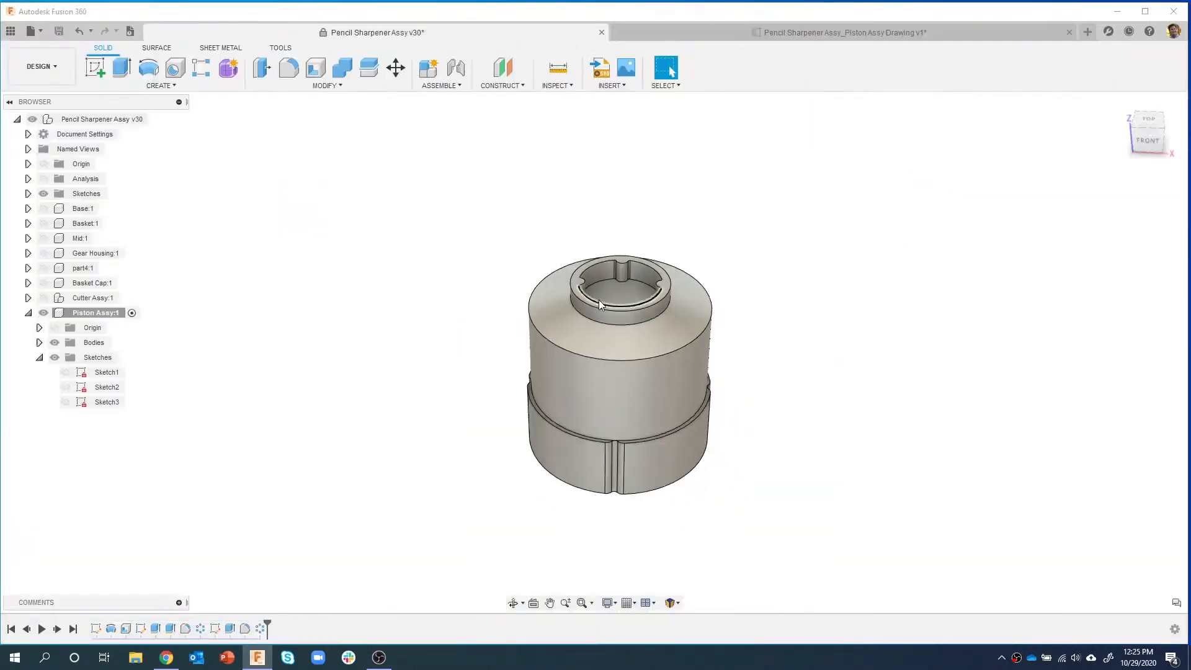
# - Create a construction plane offset -0.1 in from the case's bottom rim face, inside the case
pyautogui.keyDown('shift'); pyautogui.moveTo(719, 323); pyautogui.dragTo(736, 254, button='middle'); pyautogui.keyUp('shift')
pyautogui.scroll(4, 729, 457)
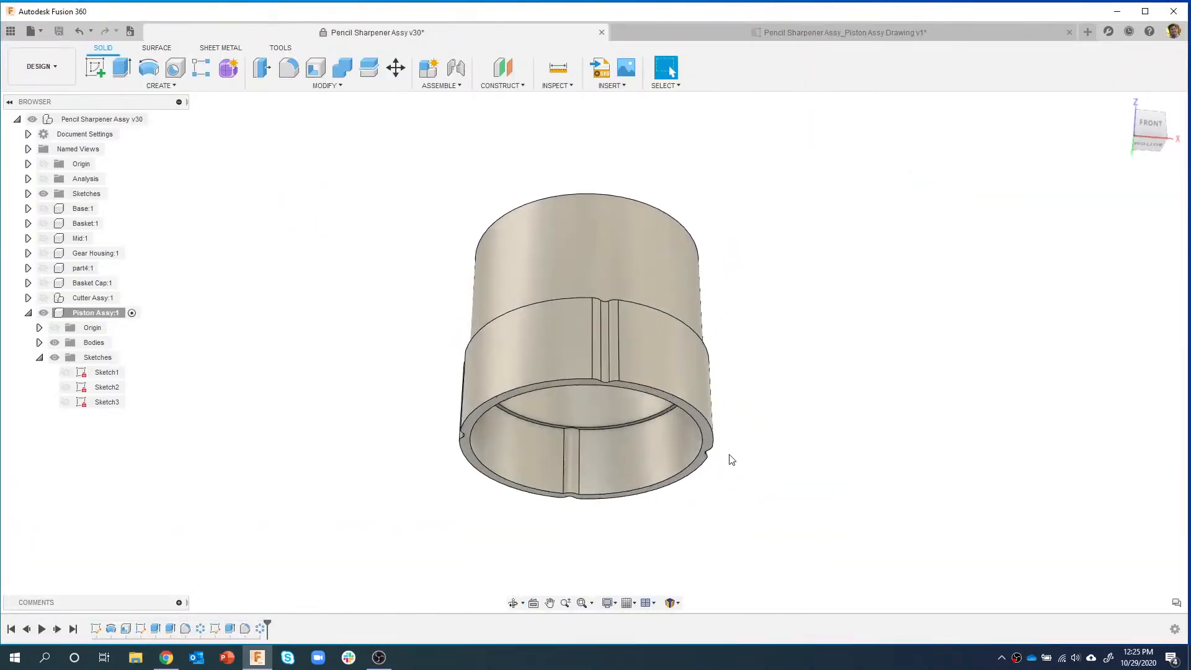
pyautogui.click(508, 71)
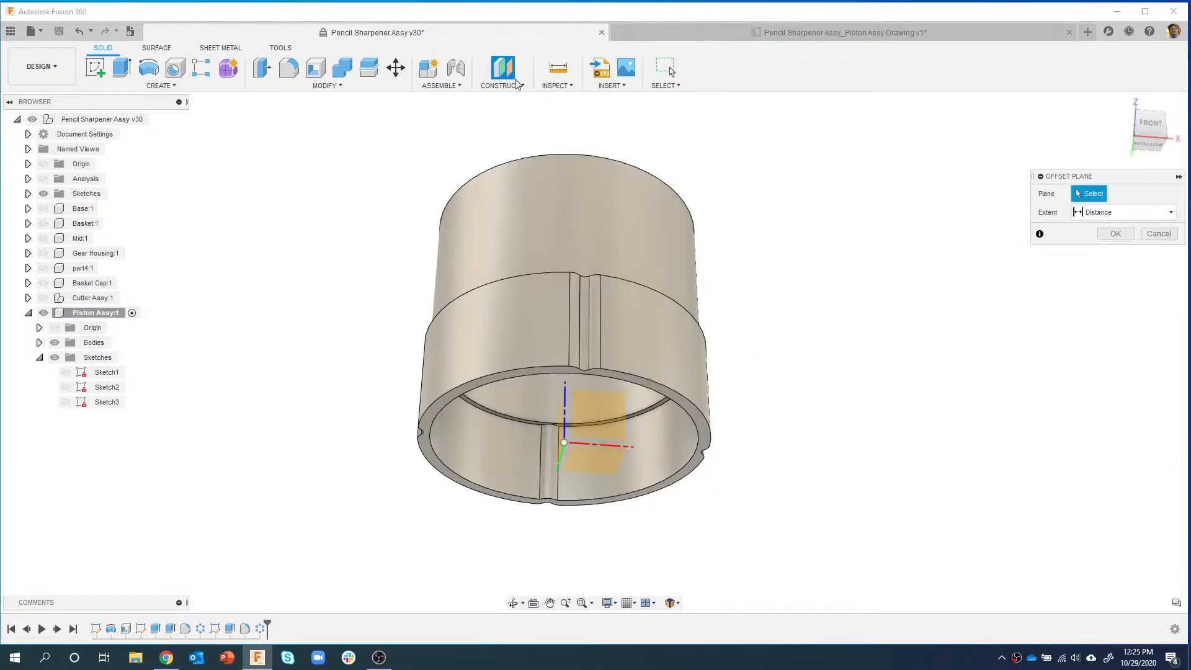
pyautogui.click(680, 479)
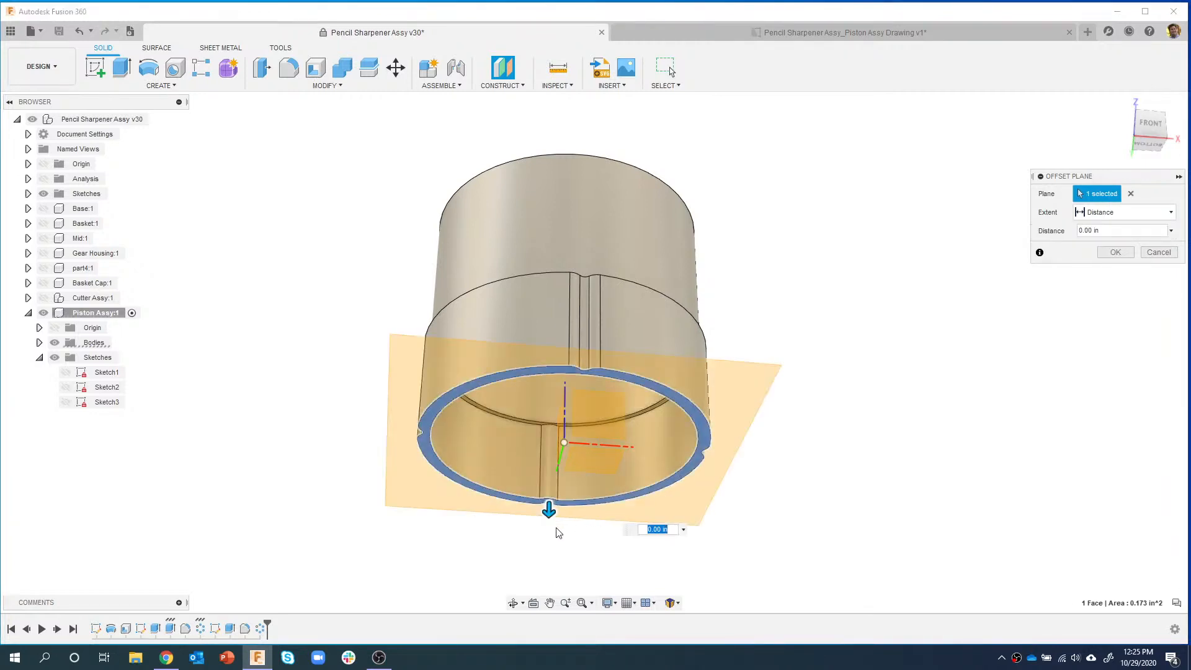
pyautogui.moveTo(546, 517); pyautogui.dragTo(548, 503)
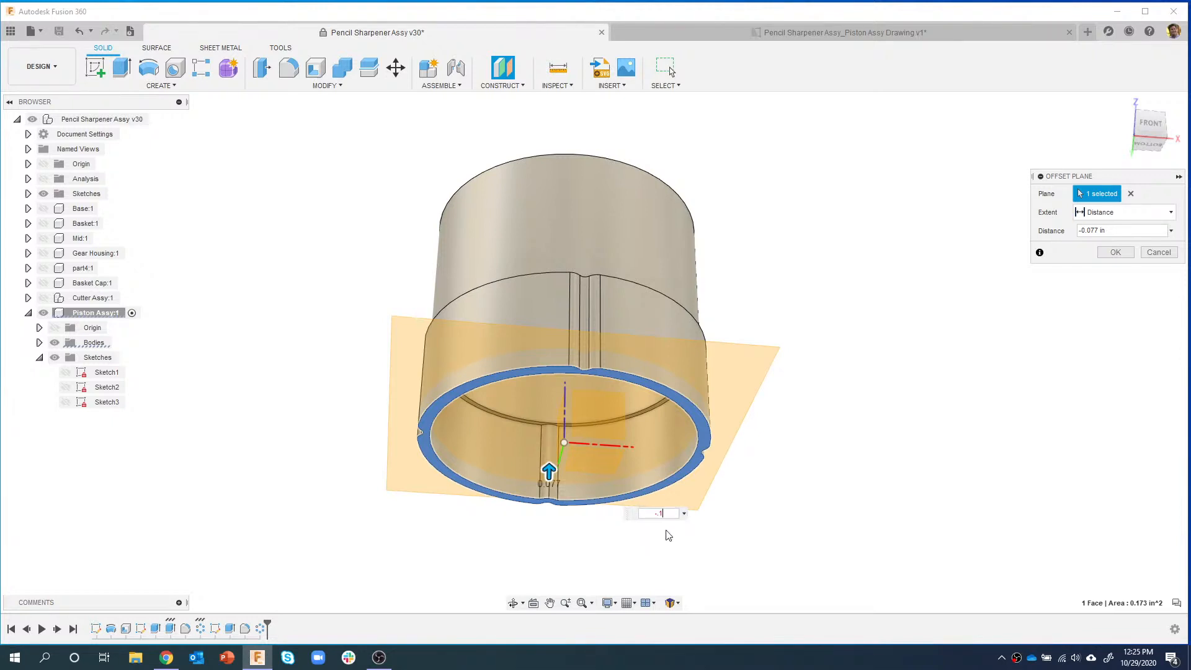
pyautogui.press('Return')
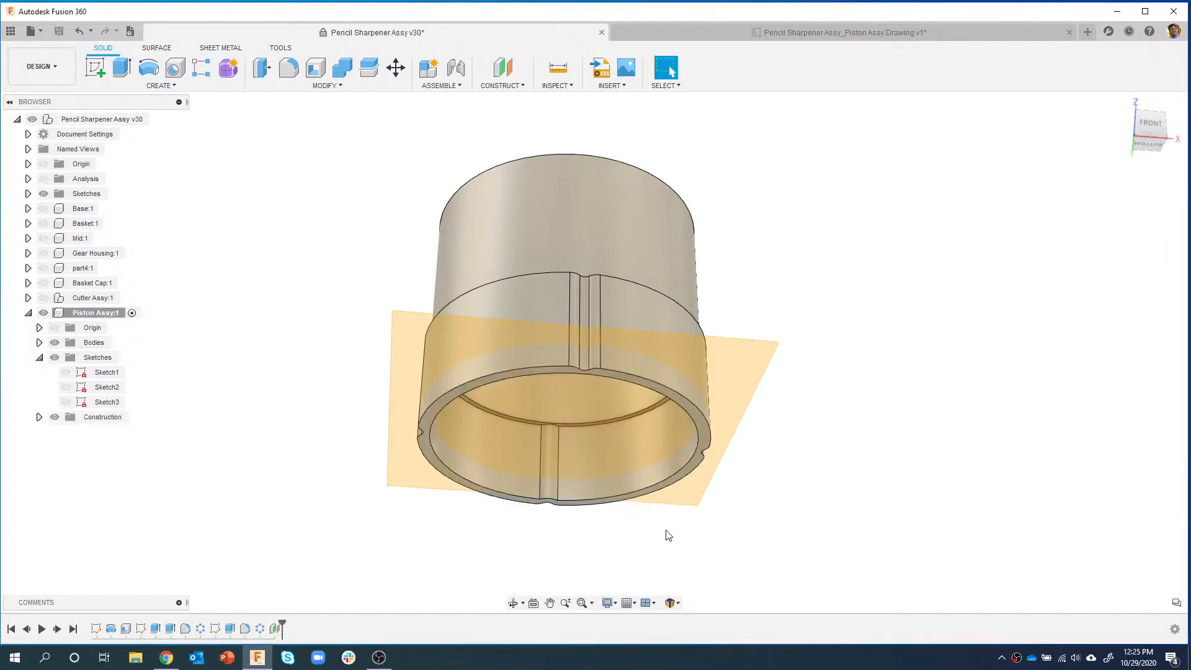
# - Recheck the rib dimensions in the drawing's Section A-A, and start a sketch on the new offset plane, viewed upright from below
pyautogui.click(661, 35)
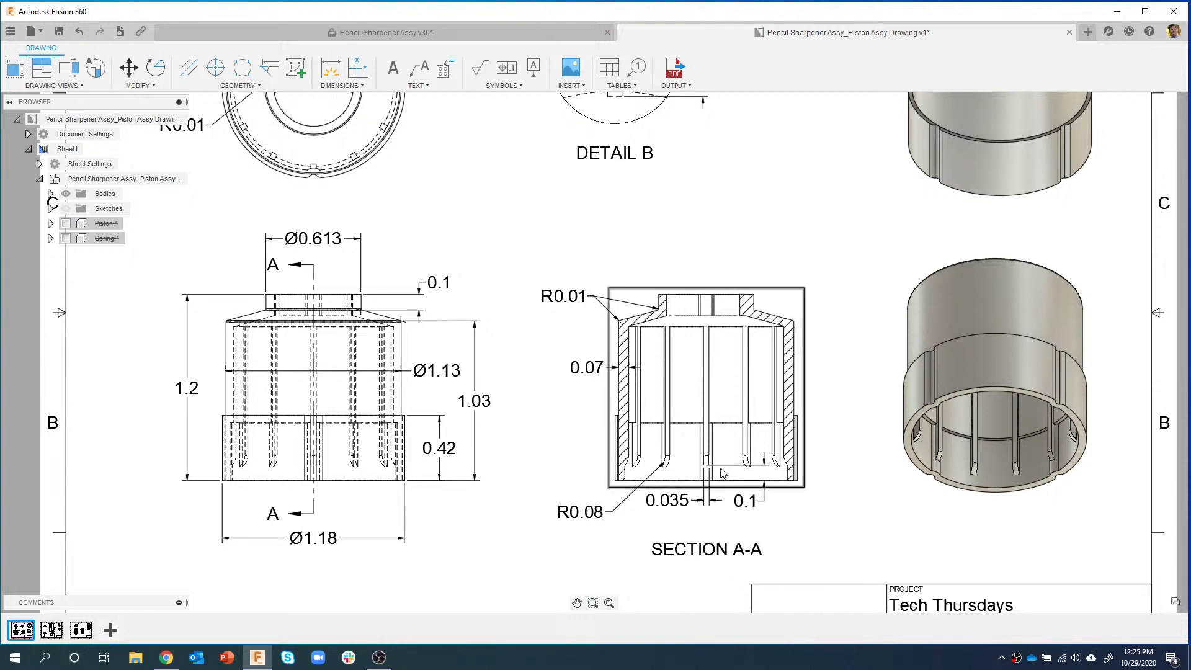
pyautogui.click(535, 28)
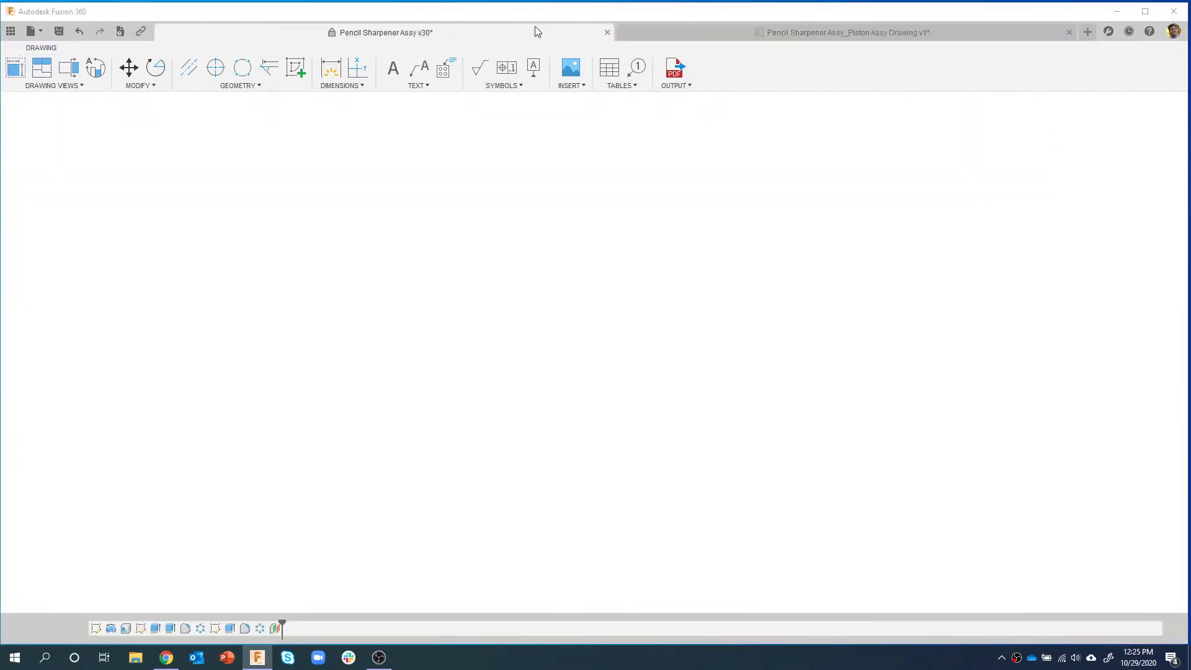
pyautogui.rightClick(609, 405)
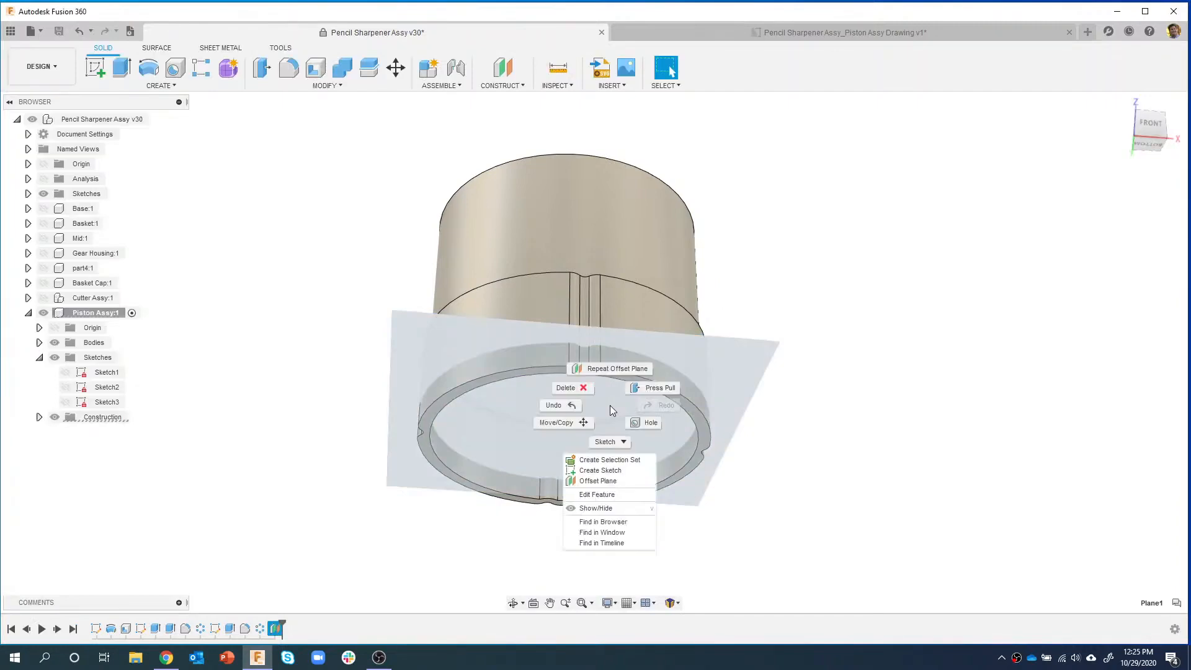
pyautogui.click(600, 470)
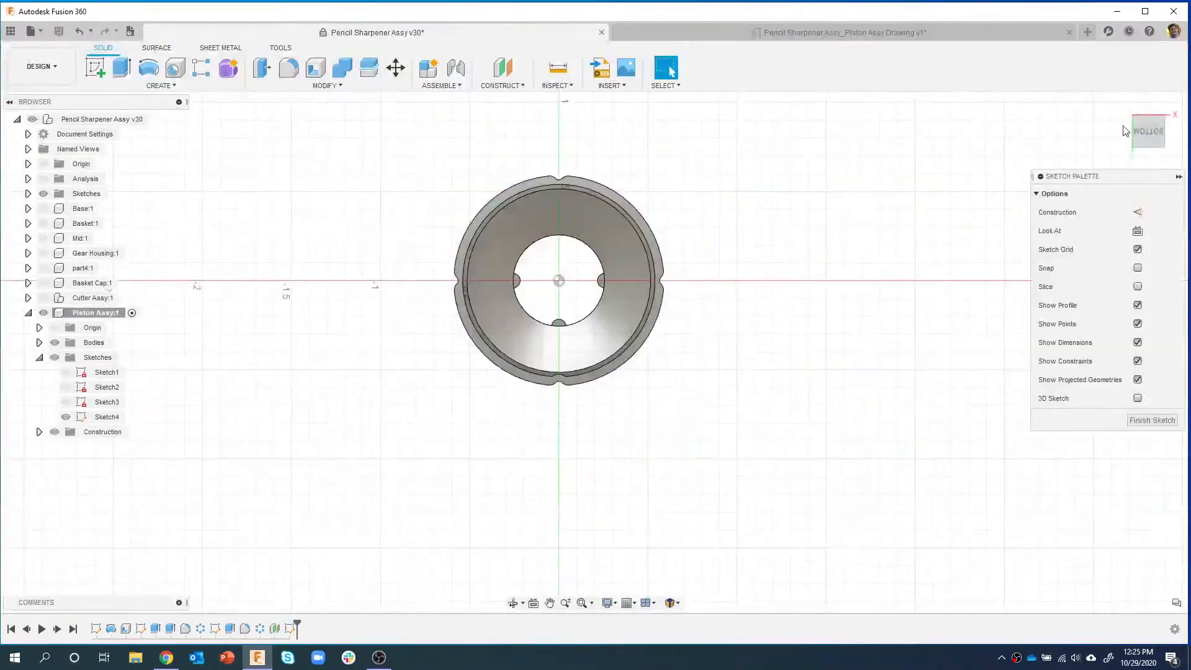
pyautogui.moveTo(1161, 124); pyautogui.dragTo(1148, 138)
pyautogui.click(1148, 138)
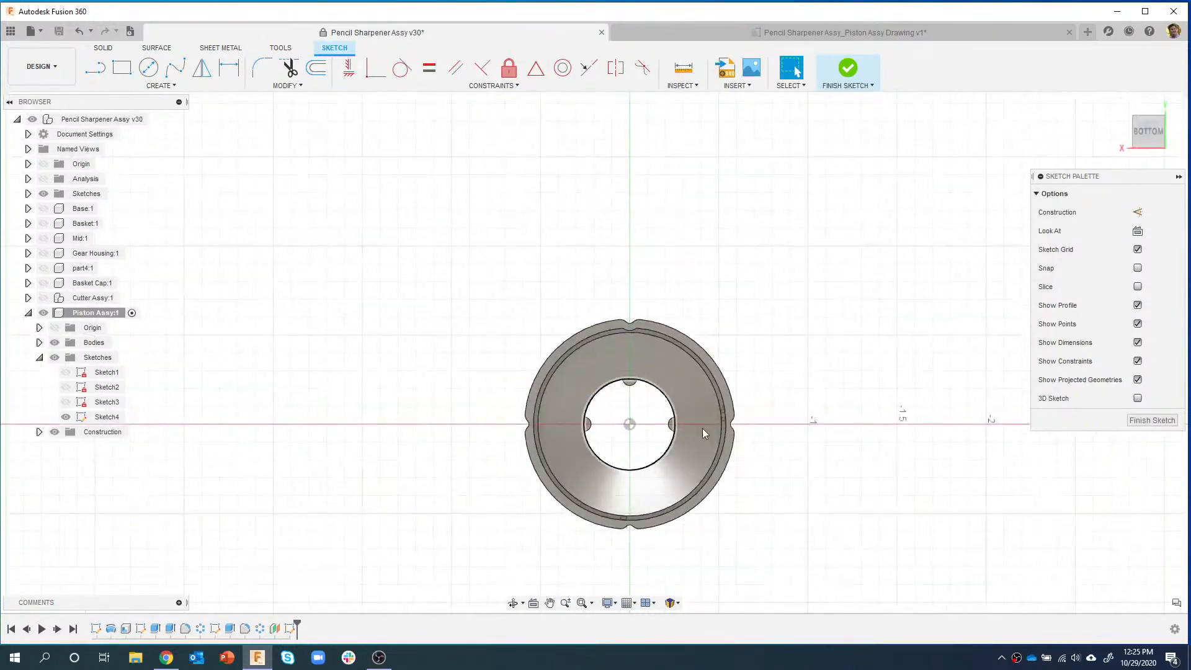
pyautogui.scroll(3, 690, 418)
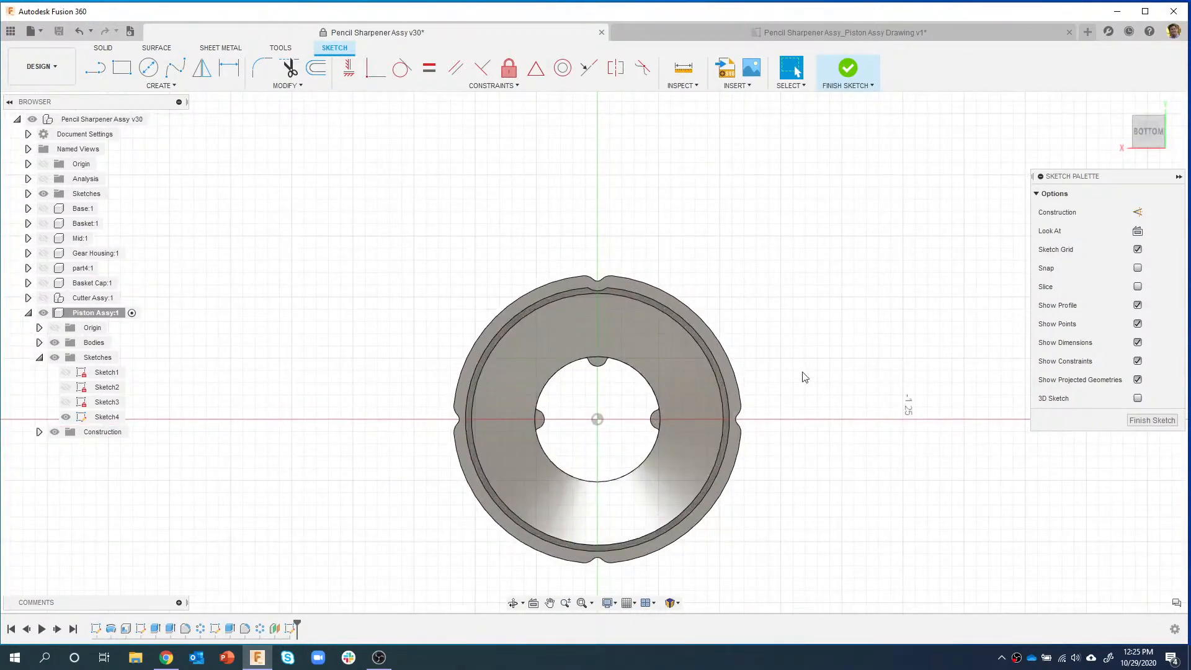
# - Project the outline of the case's rim face into the sketch
pyautogui.scroll(2, 602, 258)
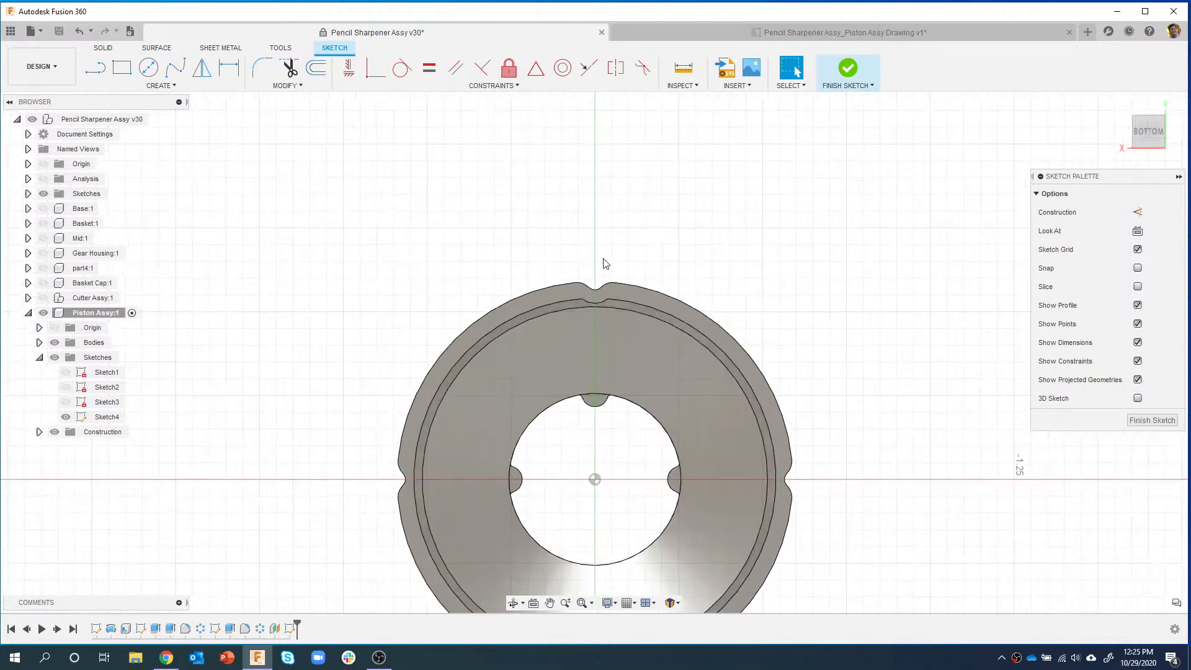
pyautogui.press('p')
pyautogui.click(637, 298)
pyautogui.click(957, 252)
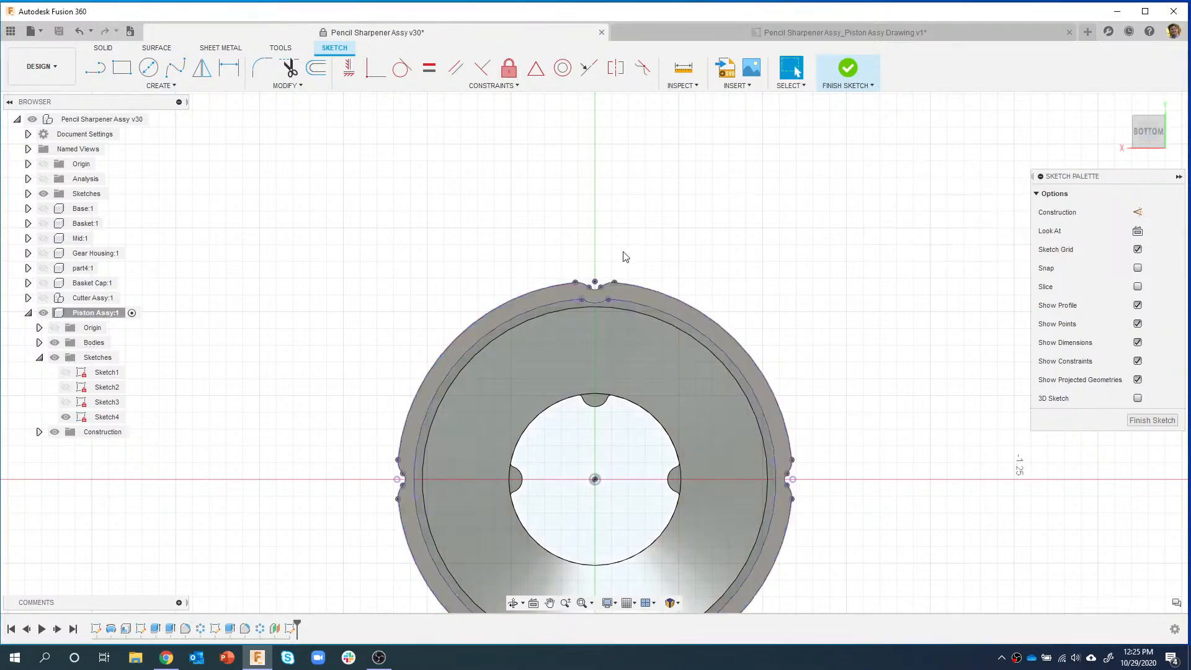
pyautogui.scroll(2, 620, 257)
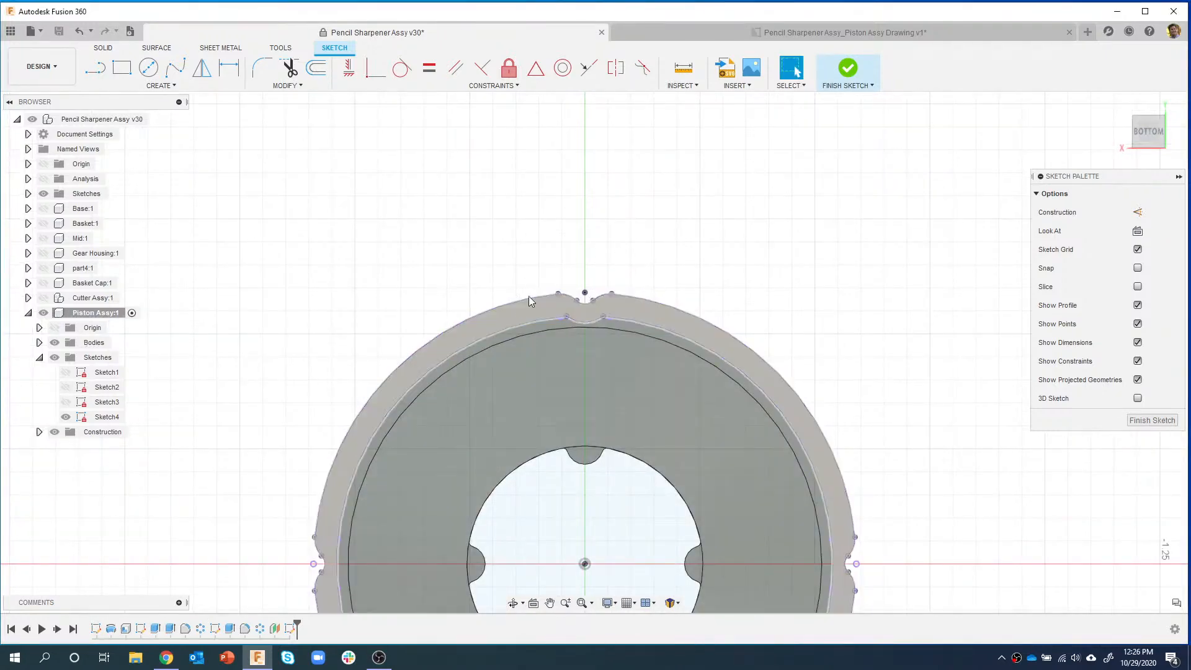
pyautogui.scroll(2, 587, 282)
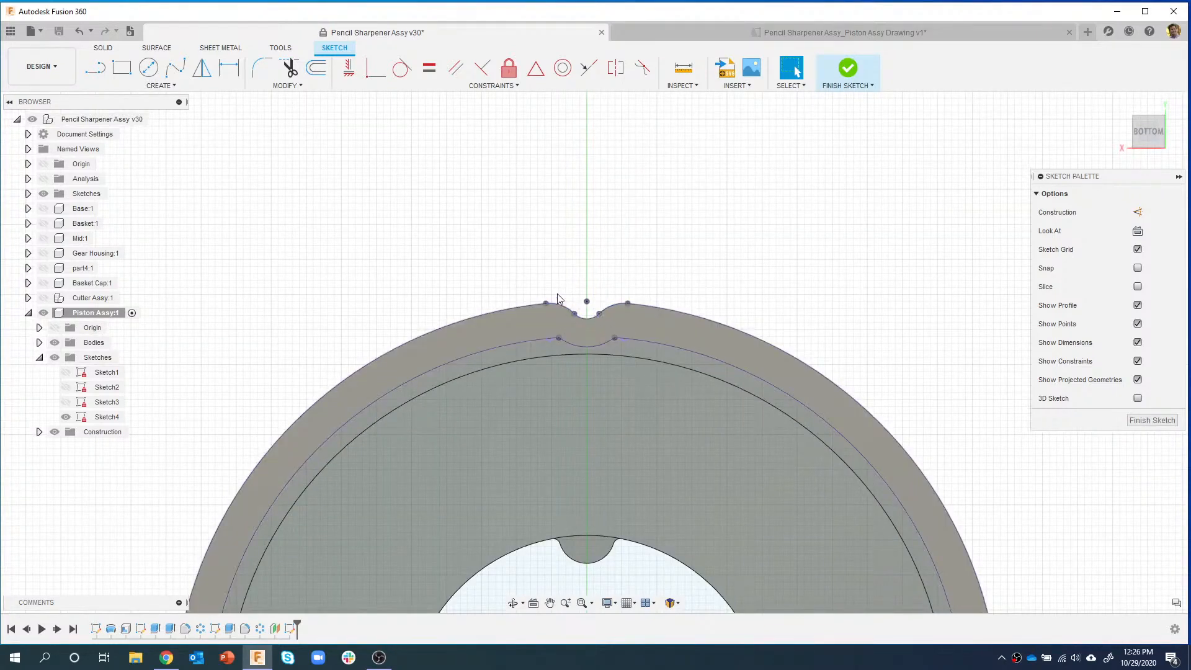
# - Draw a center rectangle 0.035 in wide and 0.18 in tall, centred on the projected centre point of the upper groove, and finish the sketch
pyautogui.click(122, 67)
pyautogui.click(1135, 232)
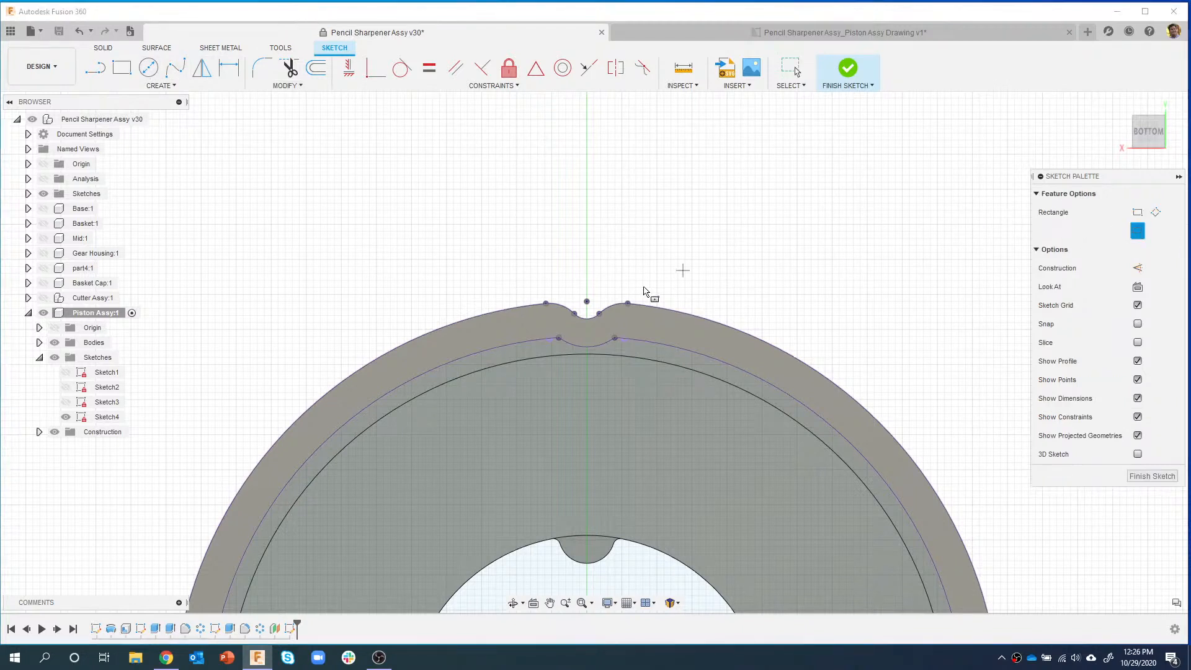
pyautogui.click(587, 303)
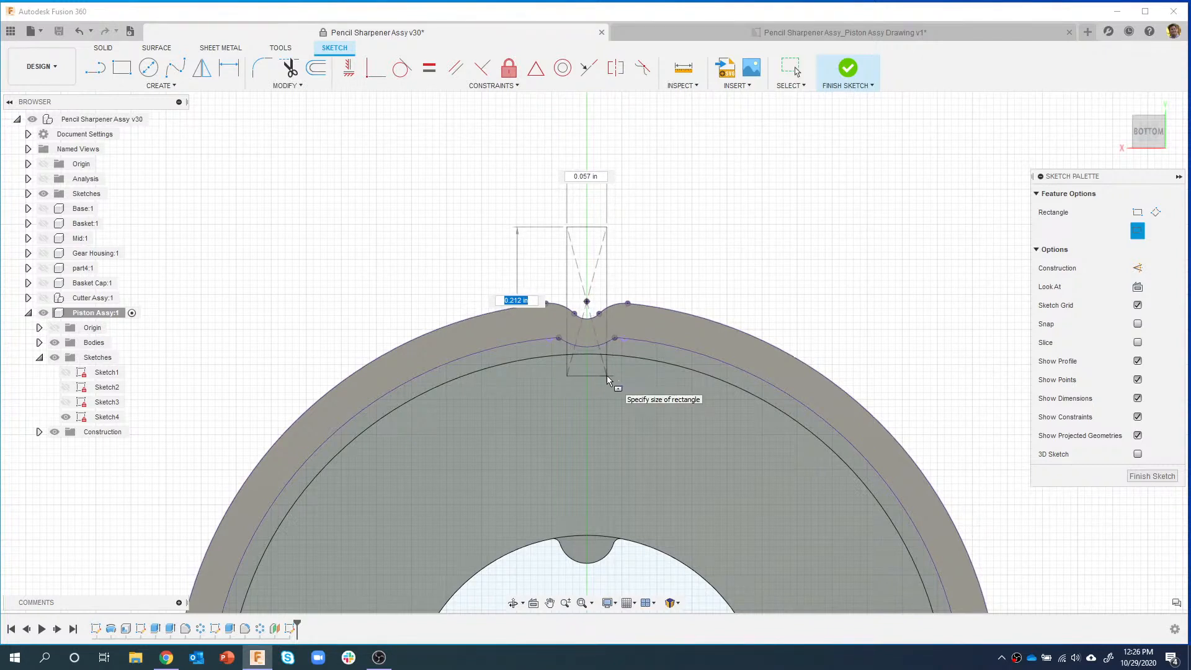
pyautogui.press('Tab')
pyautogui.write('.035')
pyautogui.press('Tab')
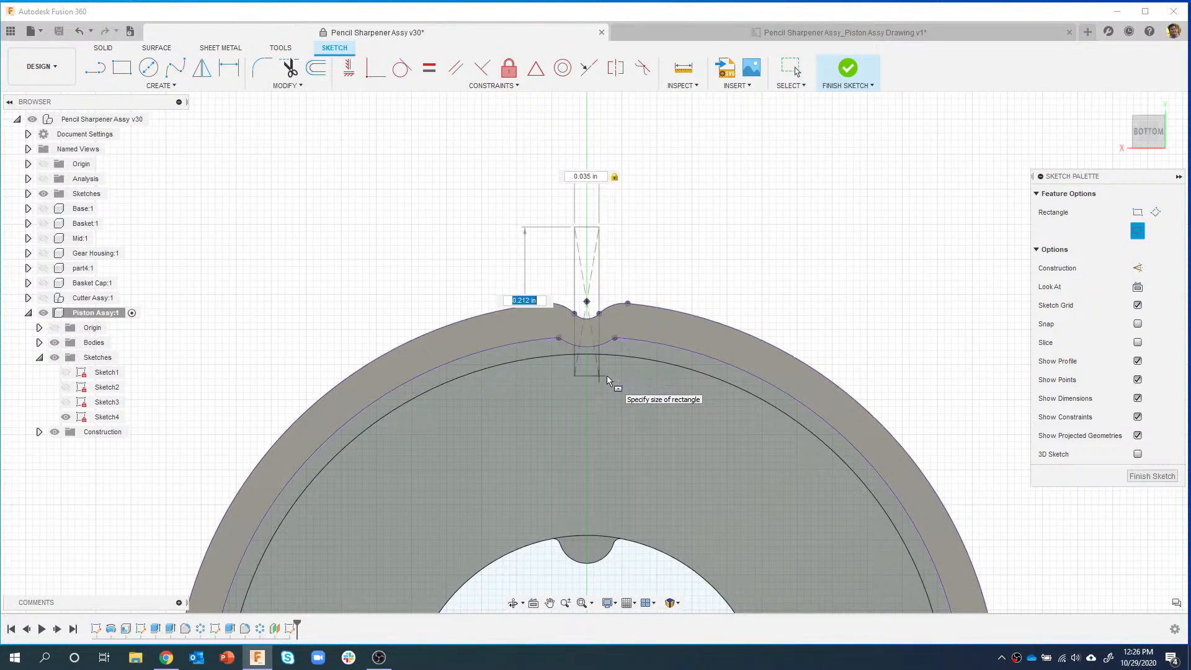
pyautogui.write('.18')
pyautogui.press('Tab')
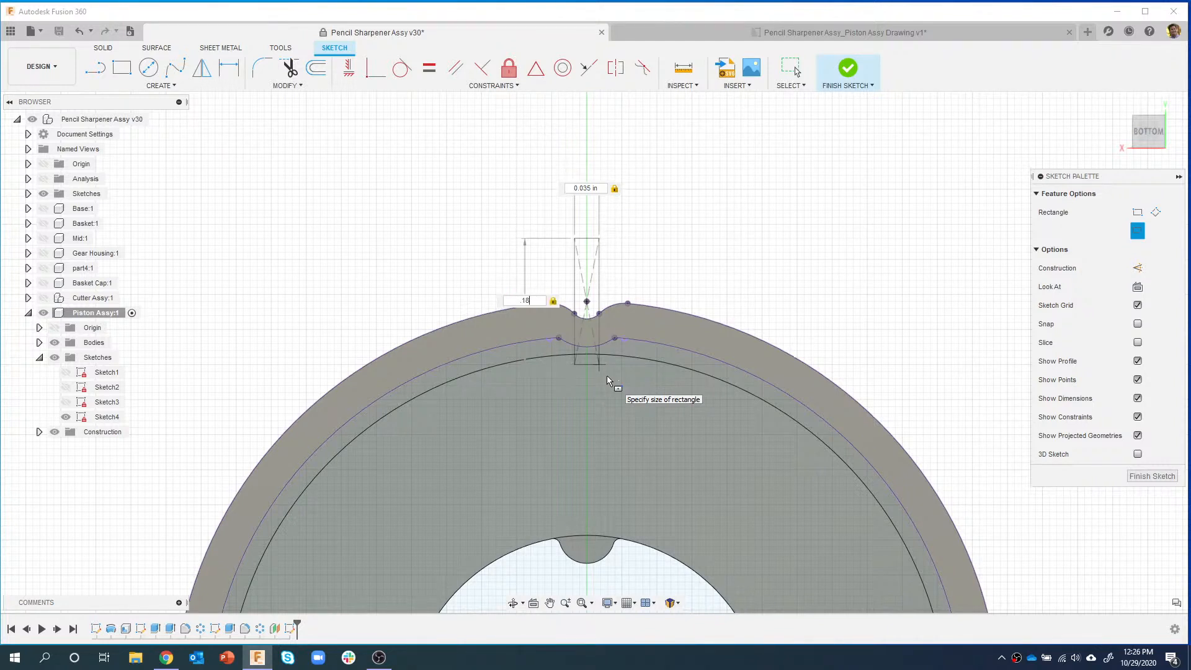
pyautogui.press('Return')
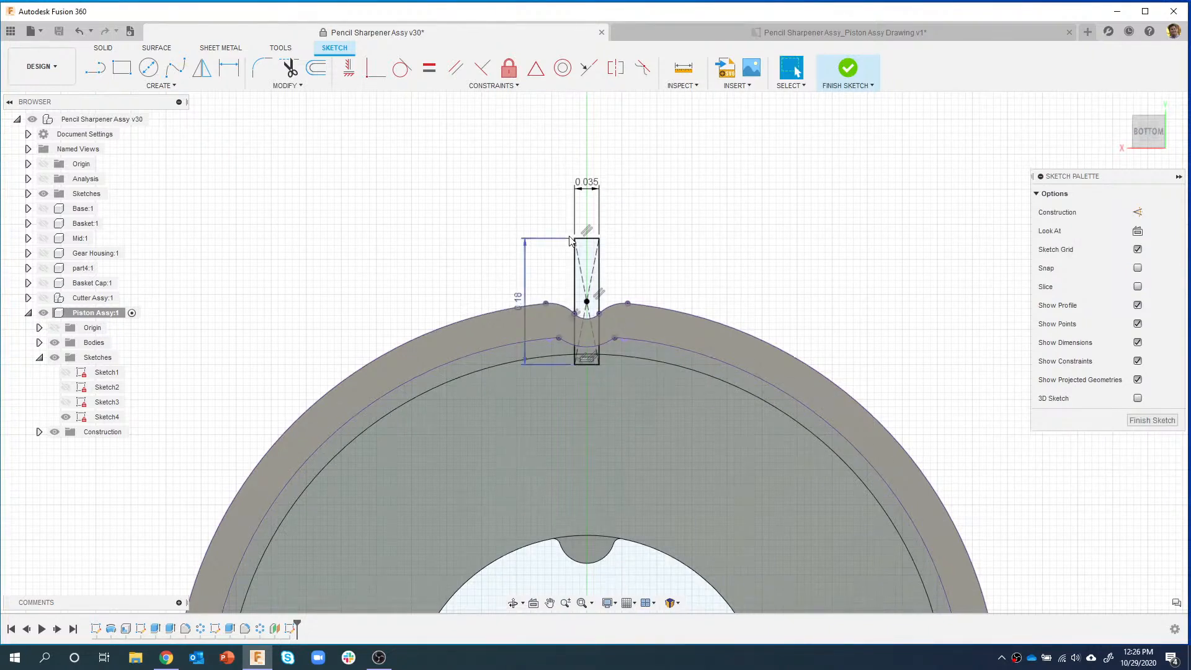
pyautogui.click(574, 304)
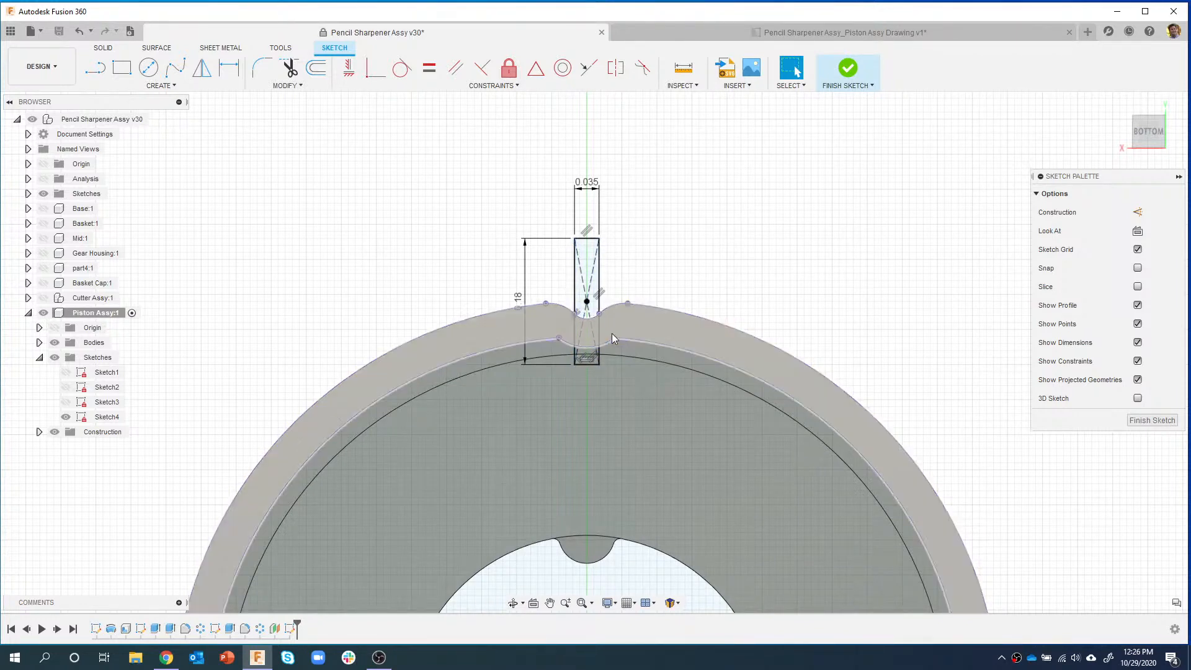
pyautogui.click(844, 71)
# - Extrude the small part of the rectangle that protrudes inside the case wall, with its extent set to the sloped inner face around the neck
pyautogui.moveTo(712, 309)
pyautogui.keyDown('shift'); pyautogui.mouseDown(button='middle')
pyautogui.moveTo(743, 254)
pyautogui.moveTo(734, 283)
pyautogui.moveTo(678, 217)
pyautogui.mouseUp(button='middle'); pyautogui.keyUp('shift')
pyautogui.scroll(2, 621, 332)
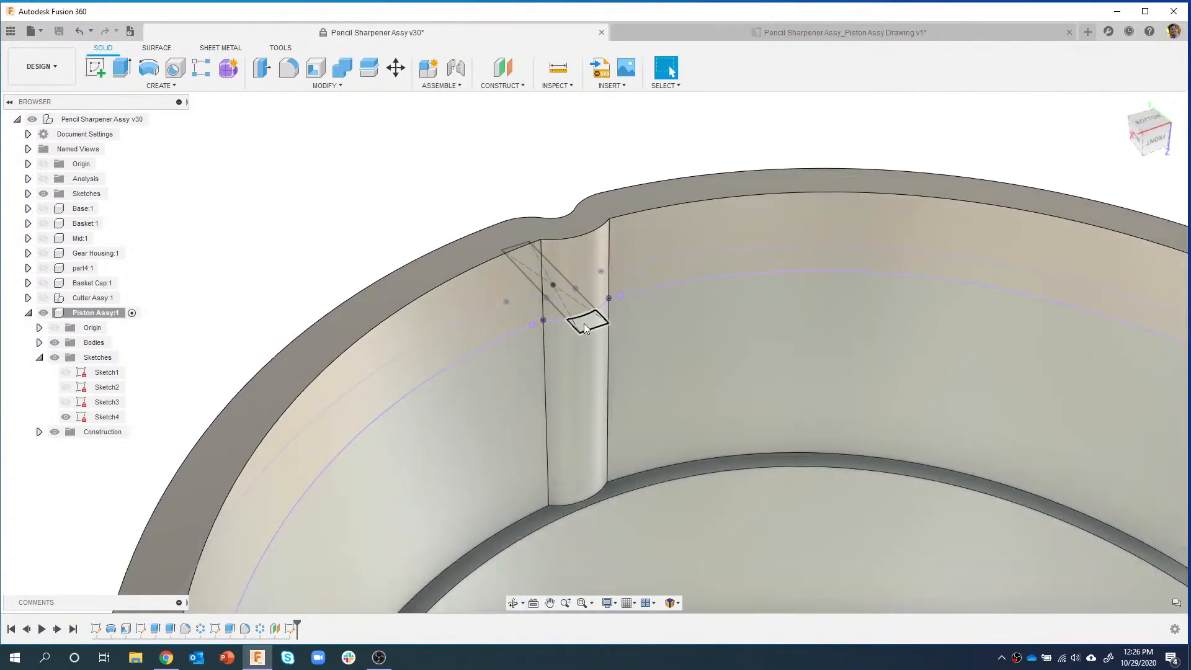
pyautogui.click(585, 324)
pyautogui.rightClick(586, 328)
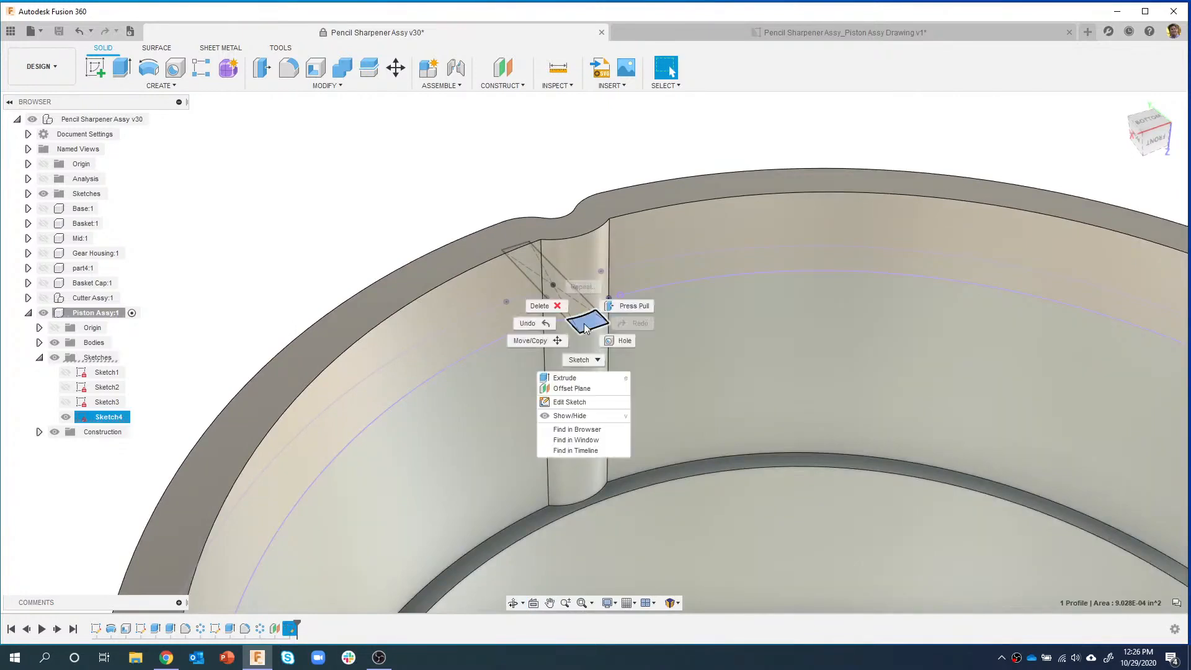
pyautogui.click(577, 378)
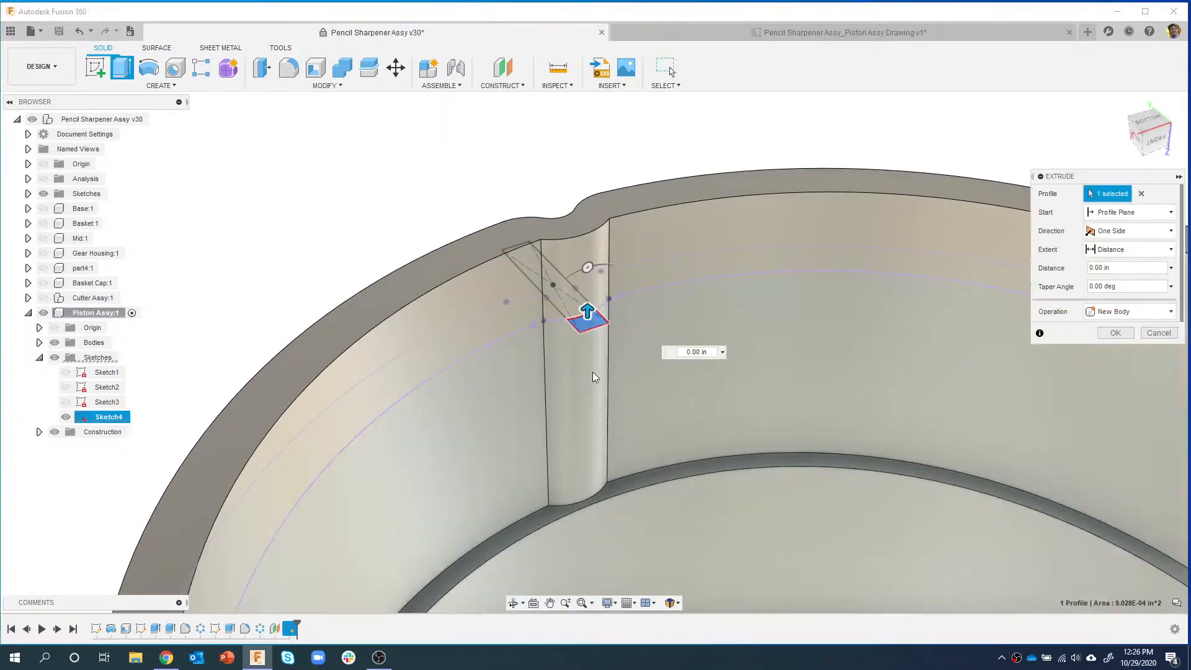
pyautogui.scroll(-4, 625, 351)
pyautogui.moveTo(656, 335); pyautogui.dragTo(657, 267, button='middle')
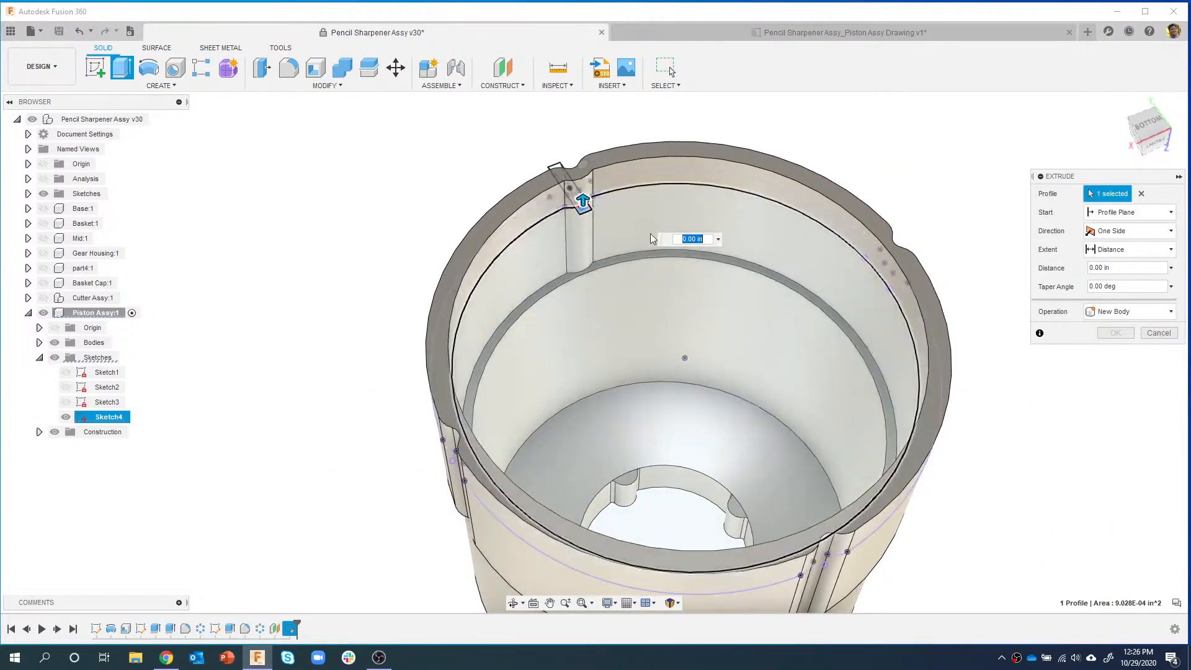
pyautogui.click(1133, 250)
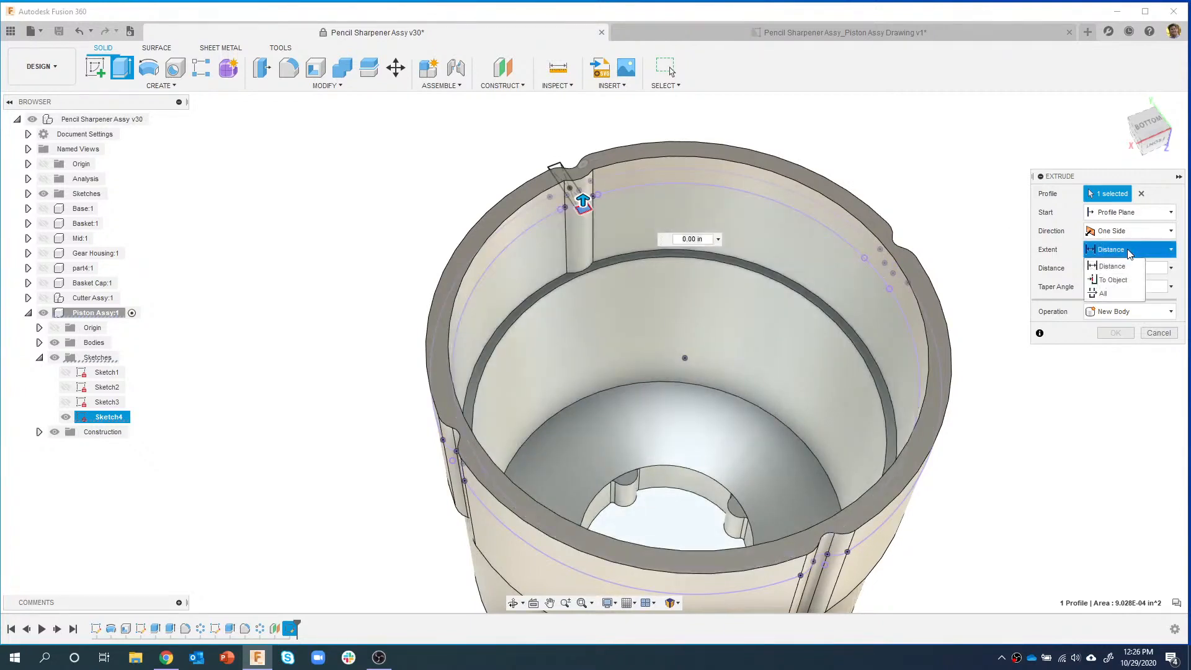
pyautogui.click(1112, 279)
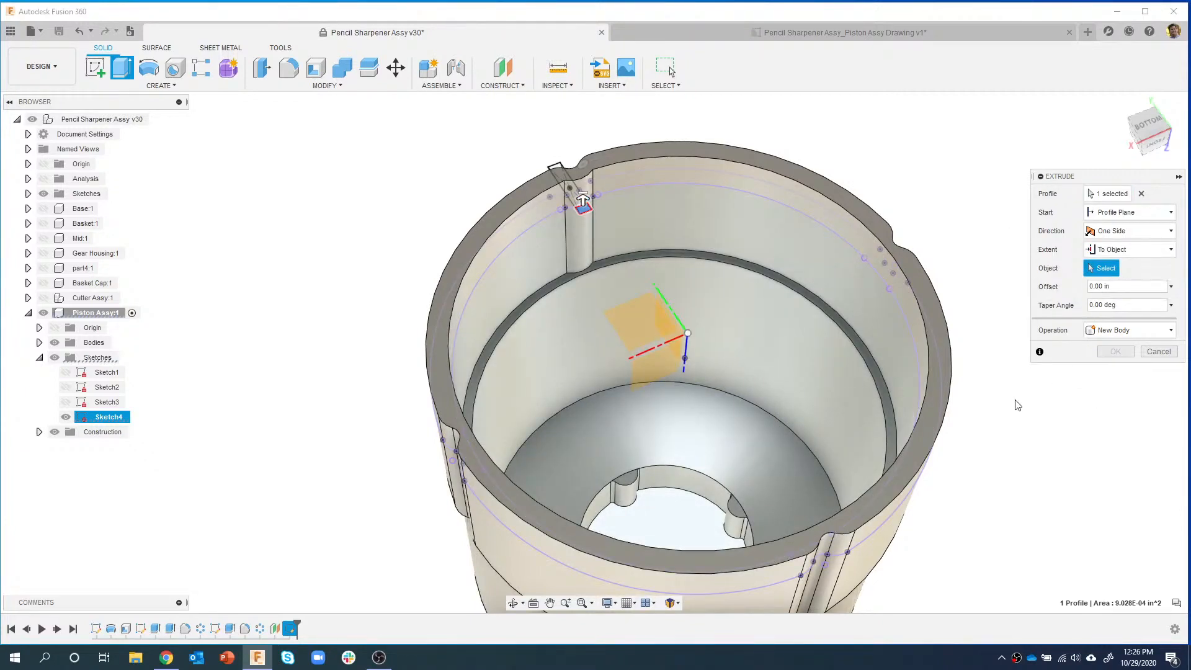
pyautogui.click(575, 432)
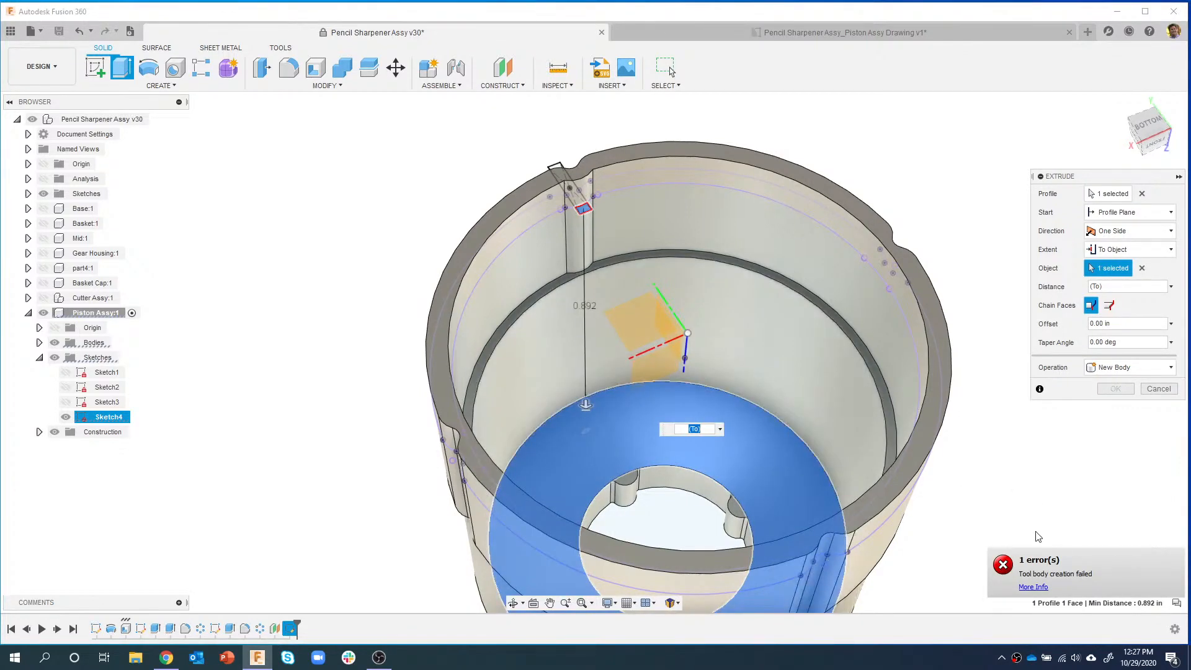
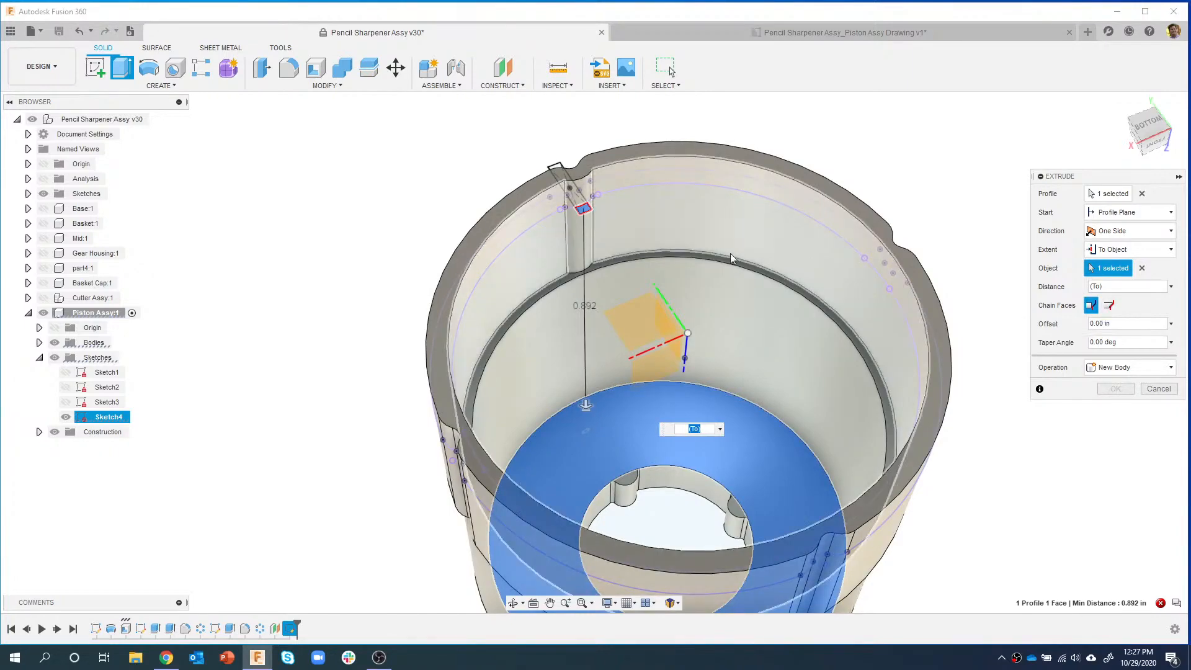
# - Switch the extrusion's Chain Faces setting to its other option and complete the inner rib with the Join operation
pyautogui.click(1108, 306)
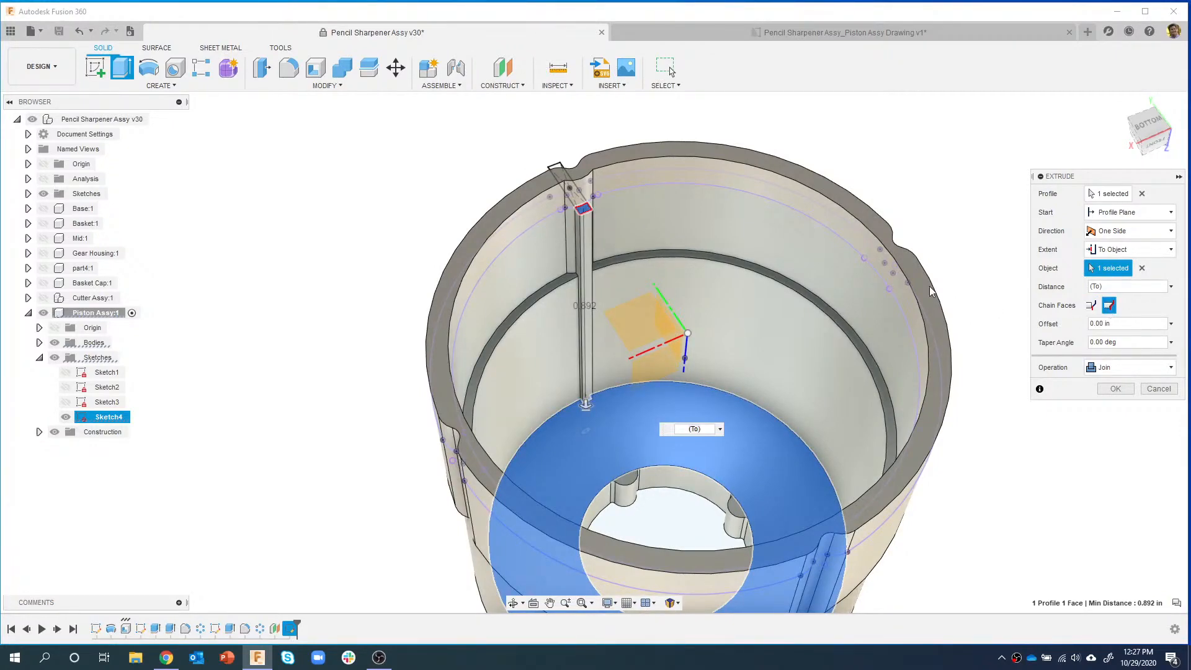
pyautogui.scroll(6, 573, 322)
pyautogui.keyDown('shift'); pyautogui.moveTo(561, 277); pyautogui.dragTo(565, 251, button='middle'); pyautogui.keyUp('shift')
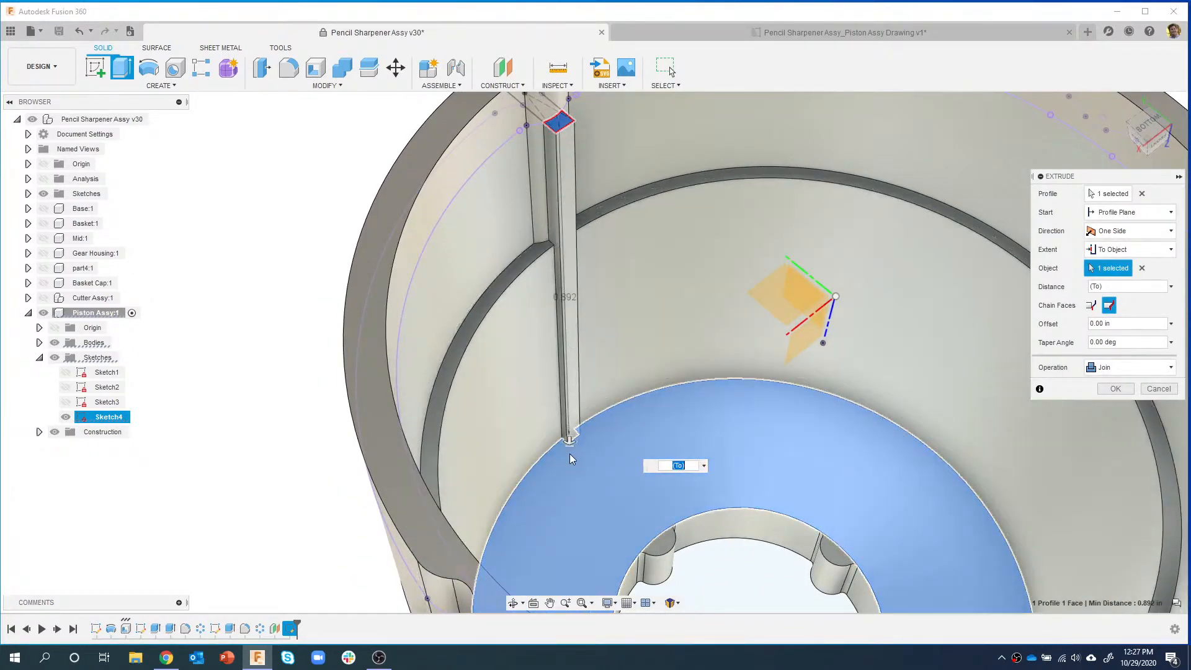
pyautogui.keyDown('shift'); pyautogui.moveTo(604, 470); pyautogui.dragTo(594, 424, button='middle'); pyautogui.keyUp('shift')
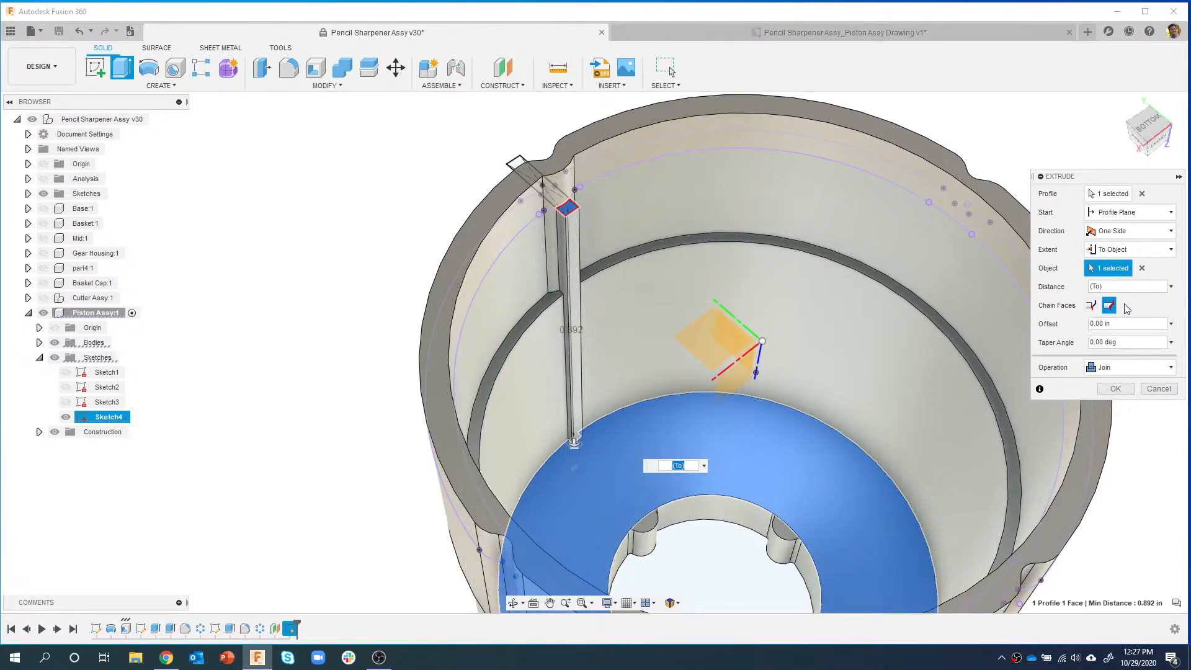
pyautogui.click(1115, 389)
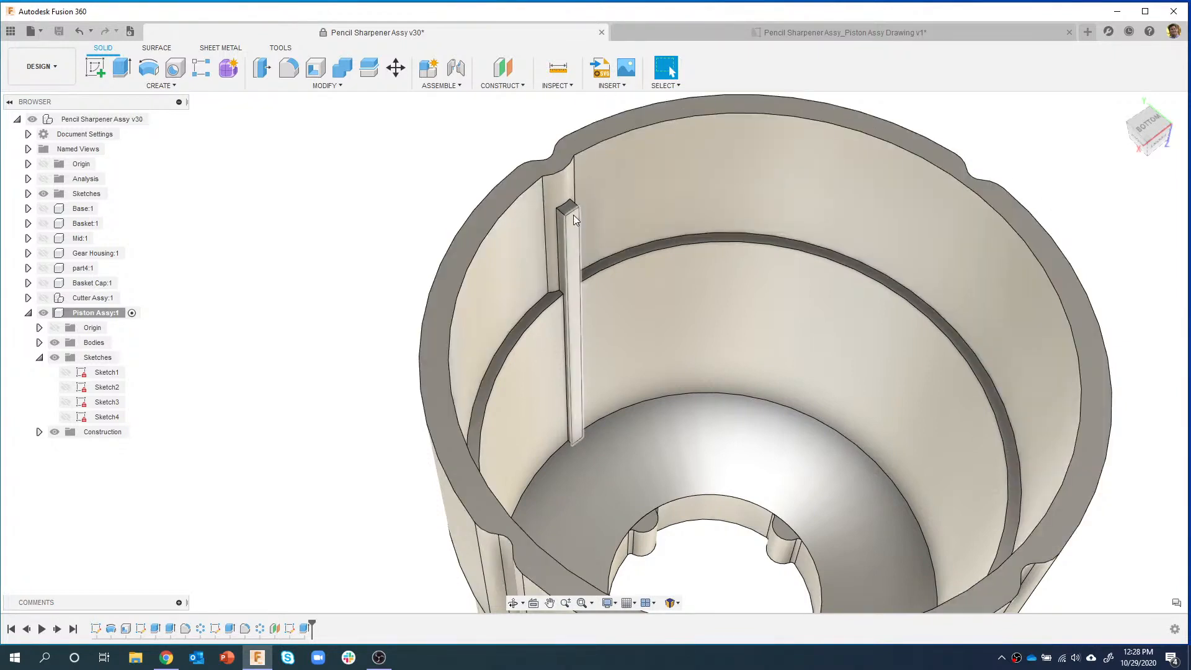
pyautogui.rightClick(572, 214)
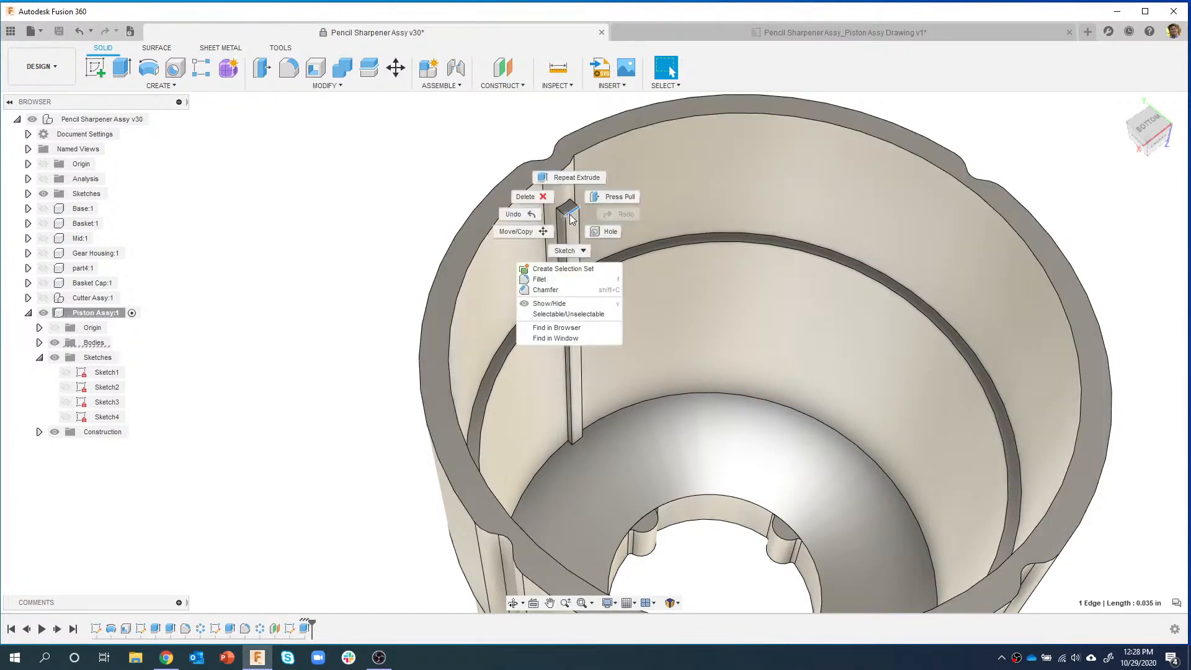
pyautogui.click(541, 279)
pyautogui.scroll(3, 589, 199)
pyautogui.moveTo(561, 227); pyautogui.dragTo(552, 236)
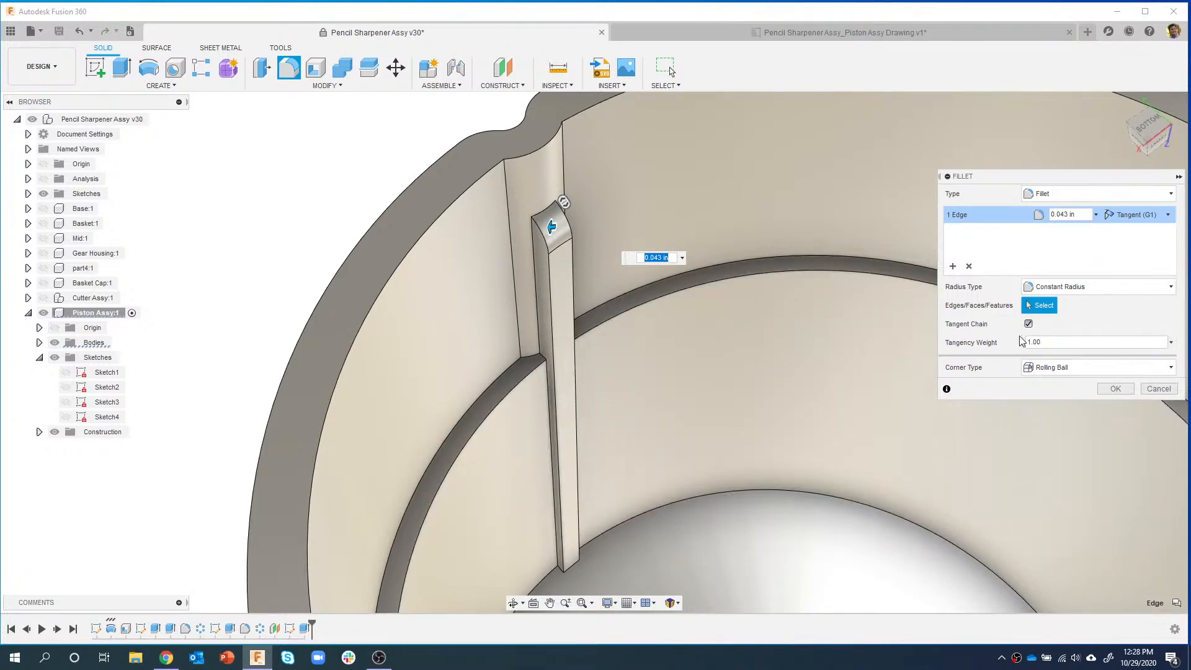
pyautogui.click(1152, 33)
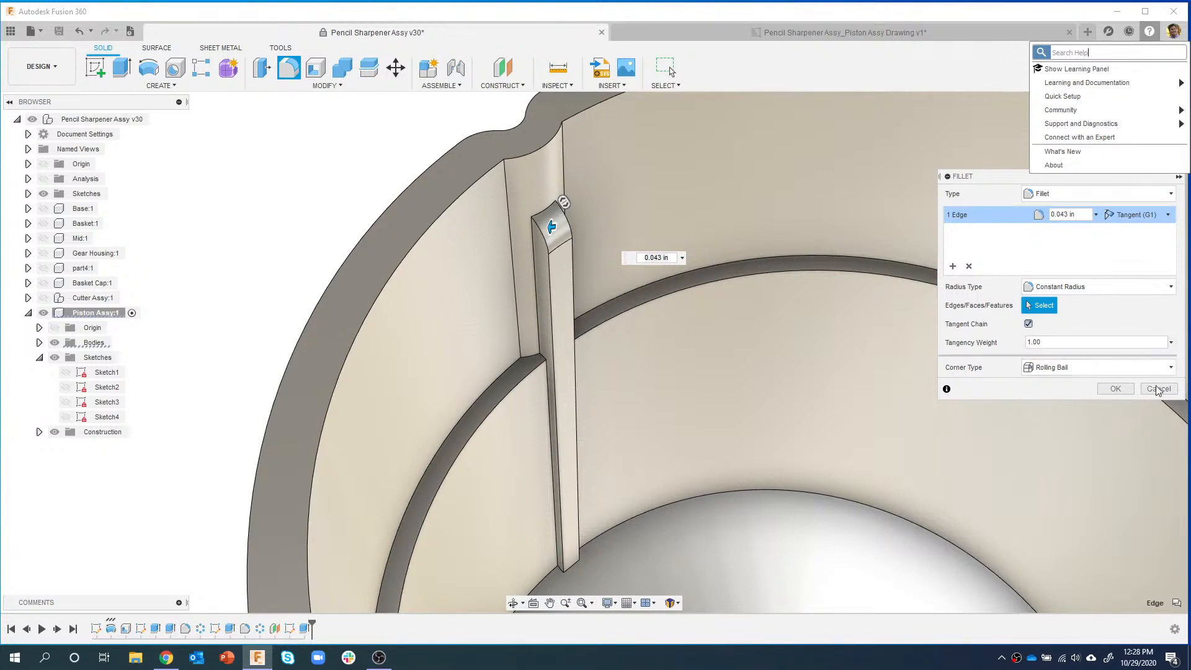
pyautogui.click(1157, 389)
# - Fillet the short inner edge at the rim end of the new rib with a 0.08 in radius
pyautogui.click(560, 229)
pyautogui.rightClick(560, 228)
pyautogui.click(540, 291)
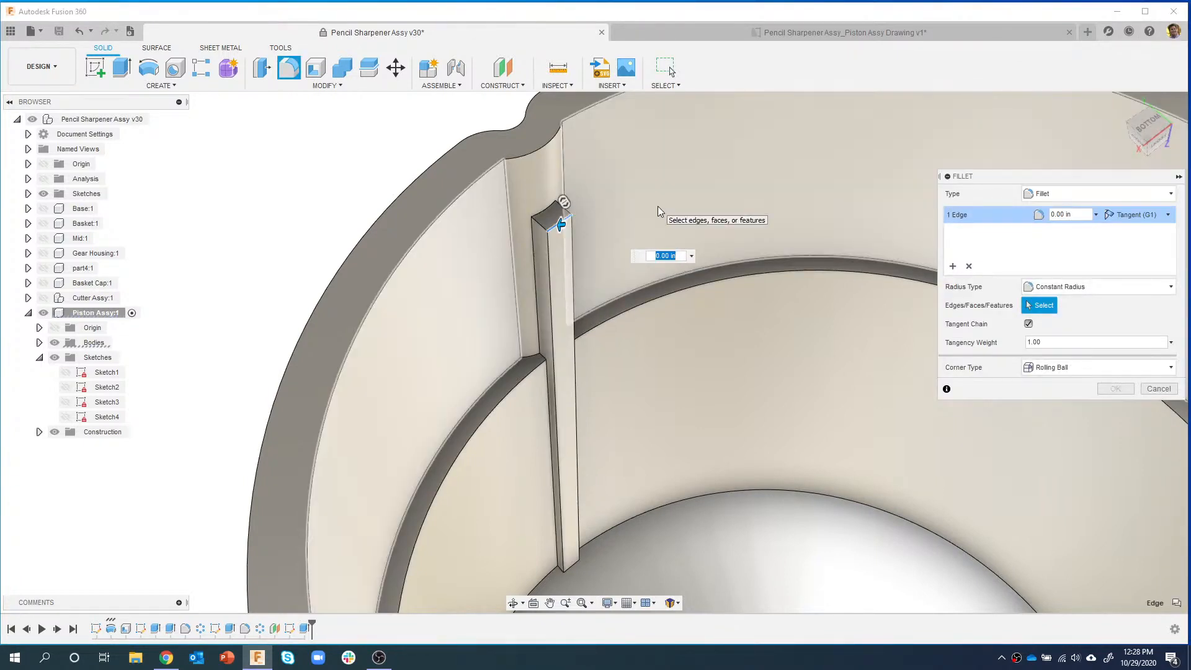
pyautogui.write('.08')
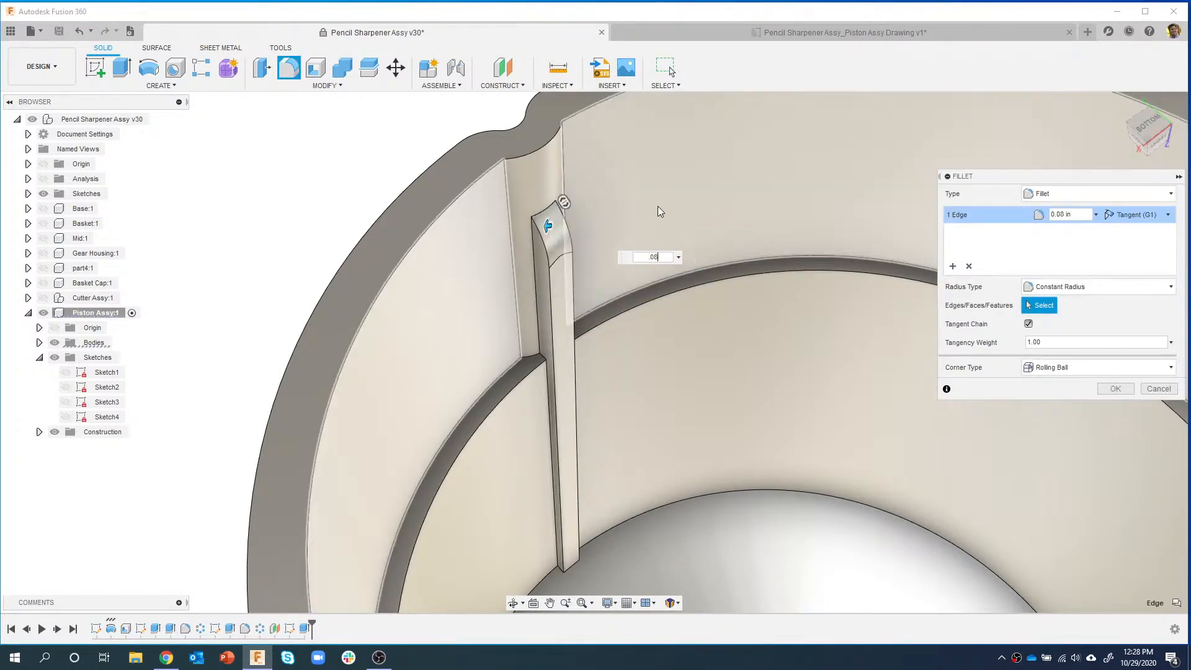
pyautogui.press('Return')
# - Set up a circular pattern of the inner rib's extrusion and fillet features with the compute option Adjust
pyautogui.scroll(-6, 658, 212)
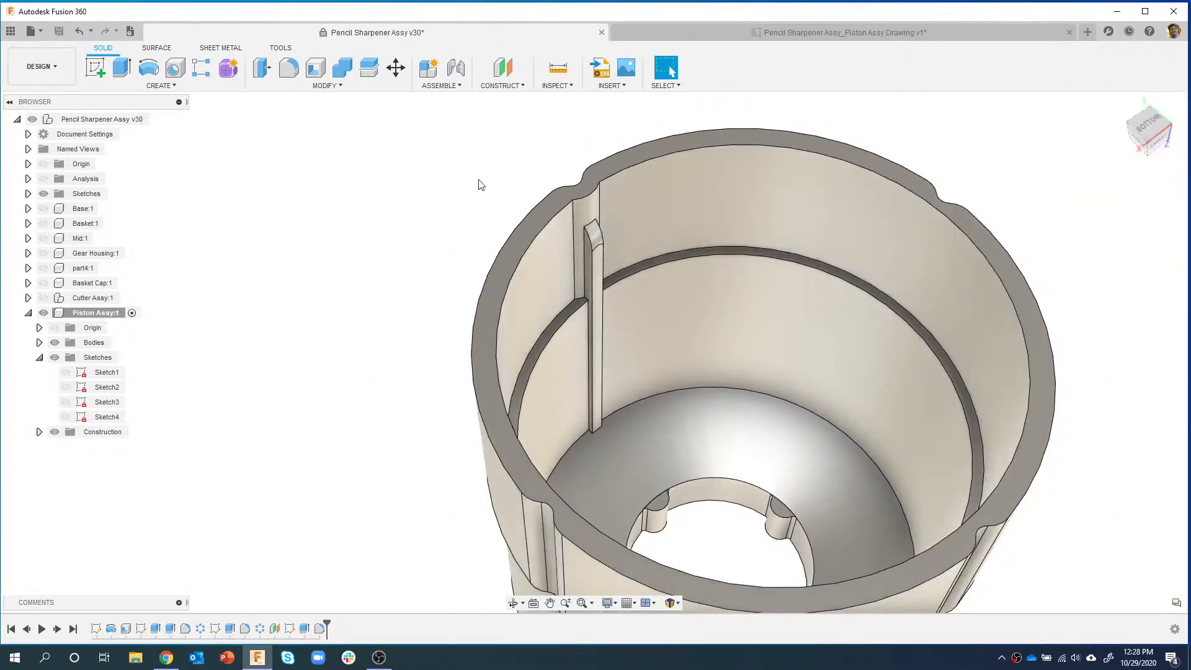
pyautogui.click(167, 87)
pyautogui.moveTo(139, 363)
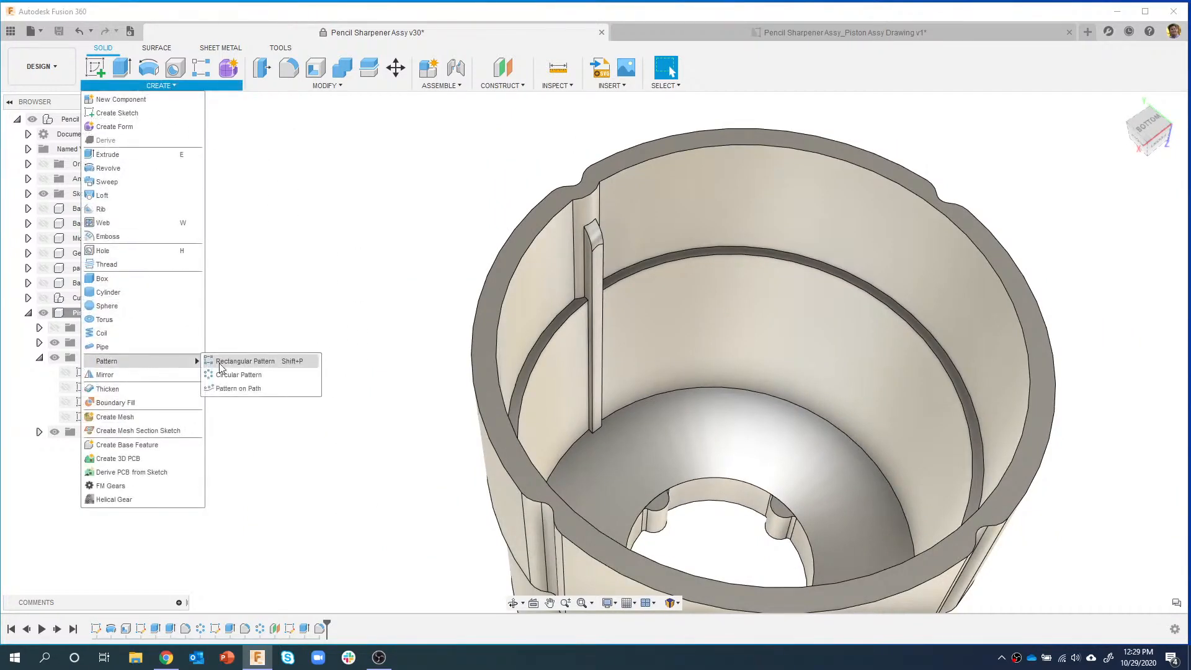
pyautogui.click(239, 374)
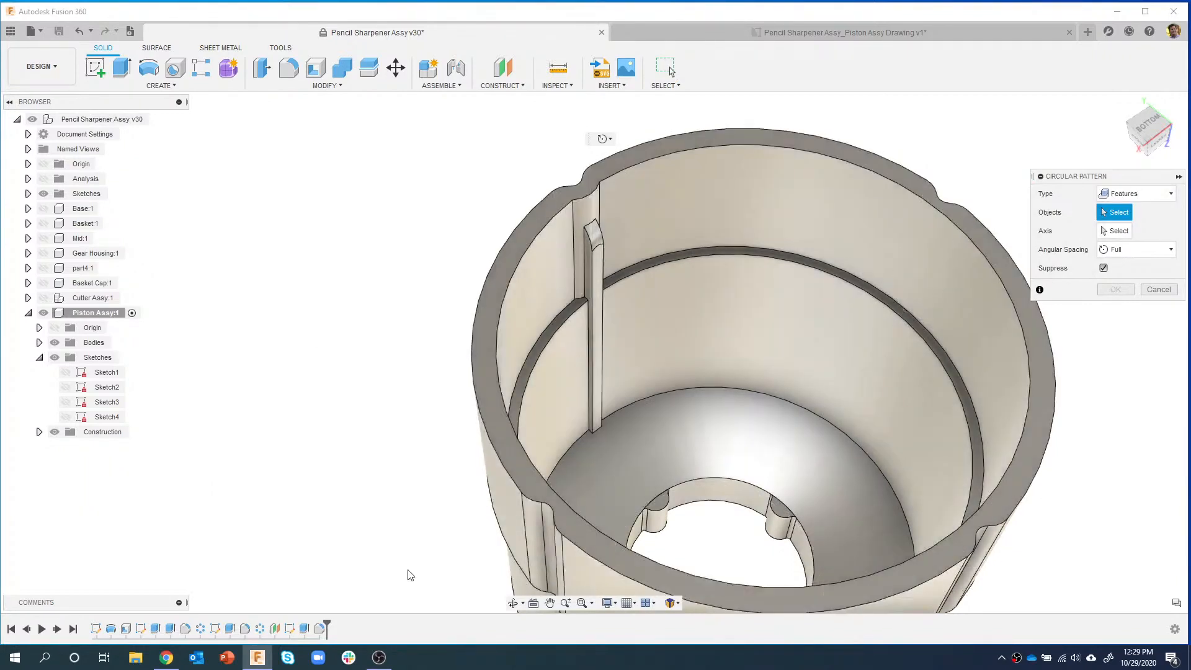
pyautogui.click(304, 628)
pyautogui.click(320, 628)
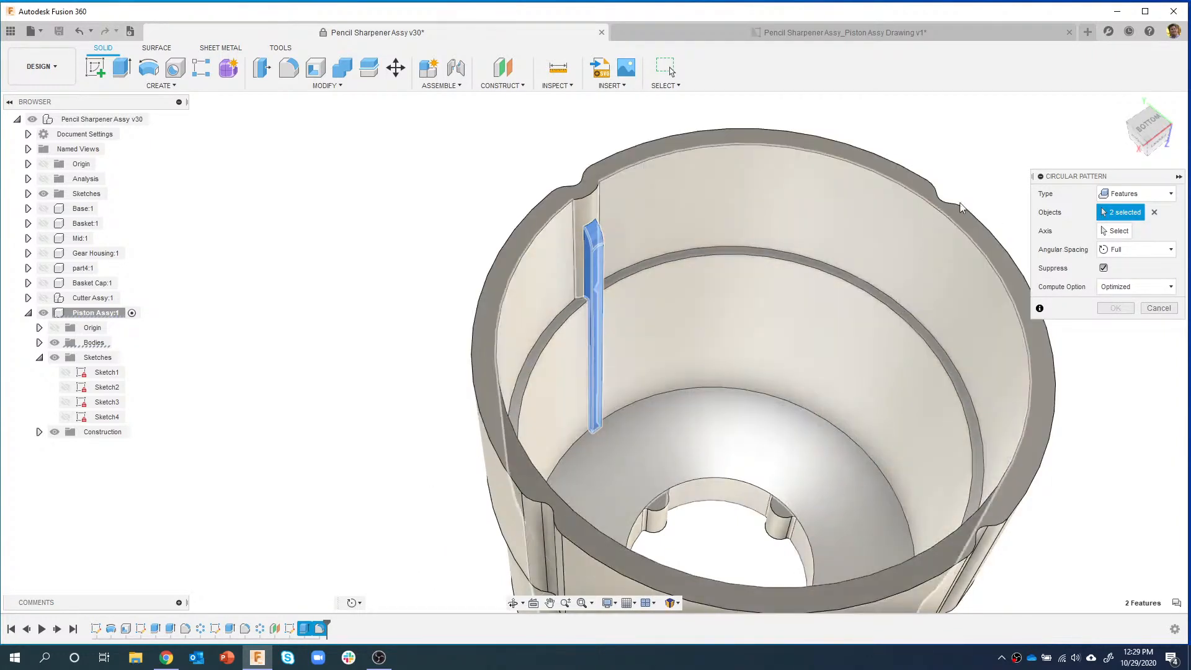
pyautogui.click(1114, 287)
pyautogui.click(1123, 317)
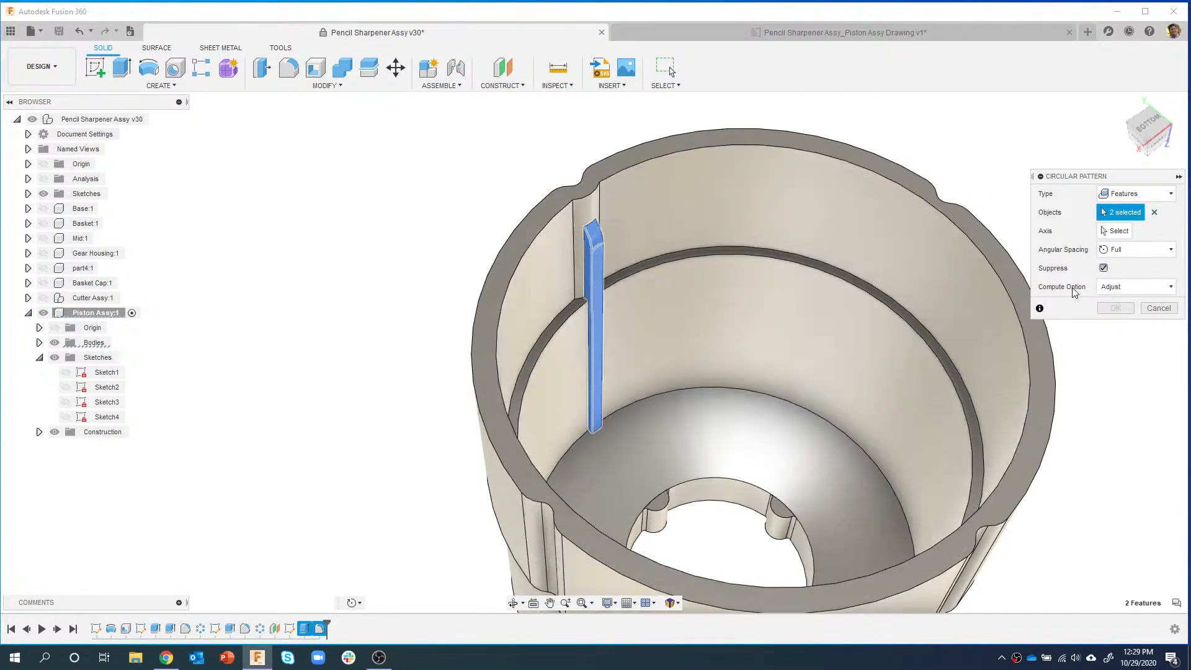
# - Pattern the rib features around the case's inner cylindrical face with full angular spacing and a quantity of 12
pyautogui.moveTo(825, 236); pyautogui.dragTo(726, 224, button='middle')
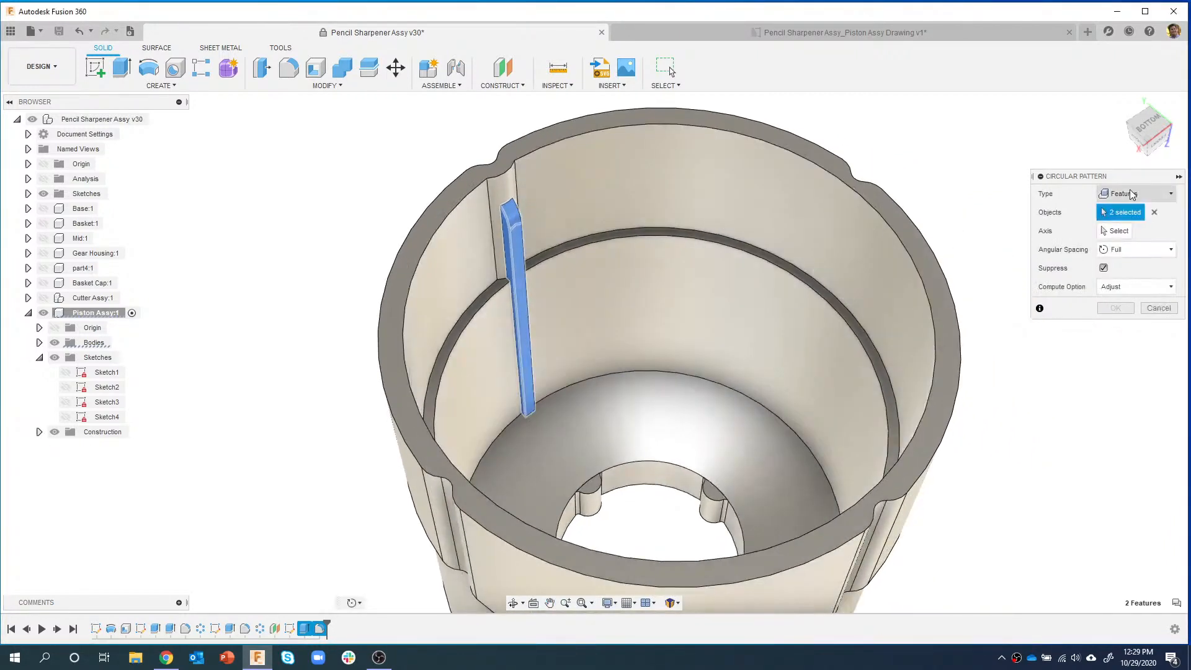
pyautogui.click(1113, 232)
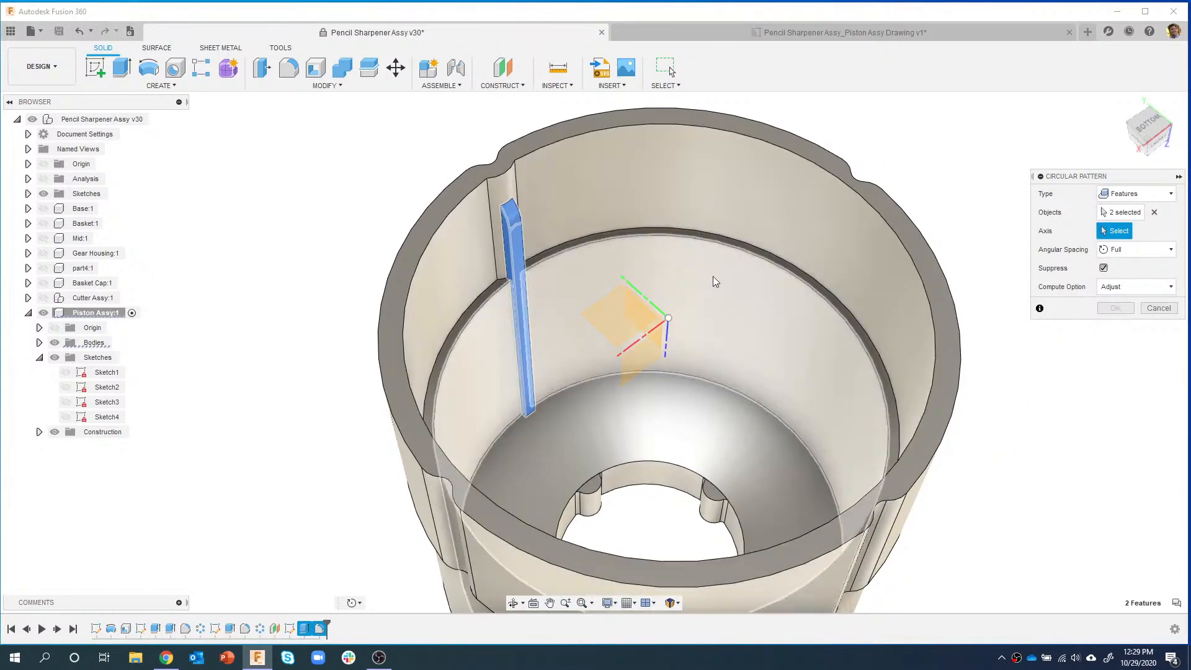
pyautogui.click(712, 277)
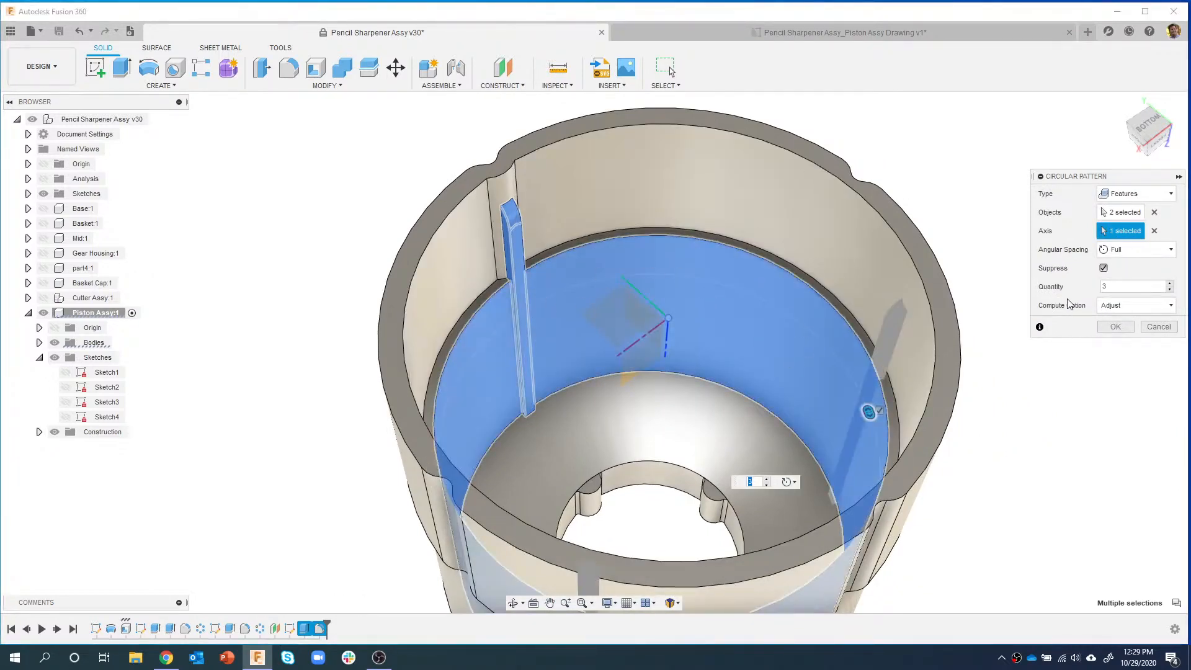
pyautogui.moveTo(1113, 286); pyautogui.dragTo(1090, 290)
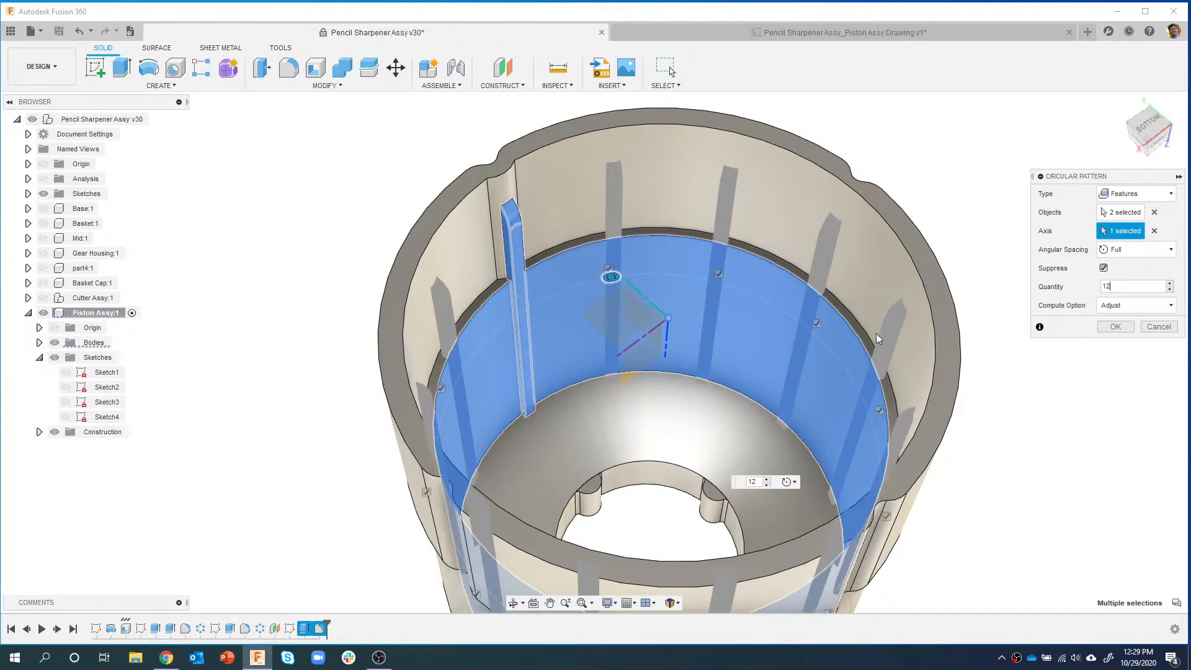
pyautogui.click(1114, 327)
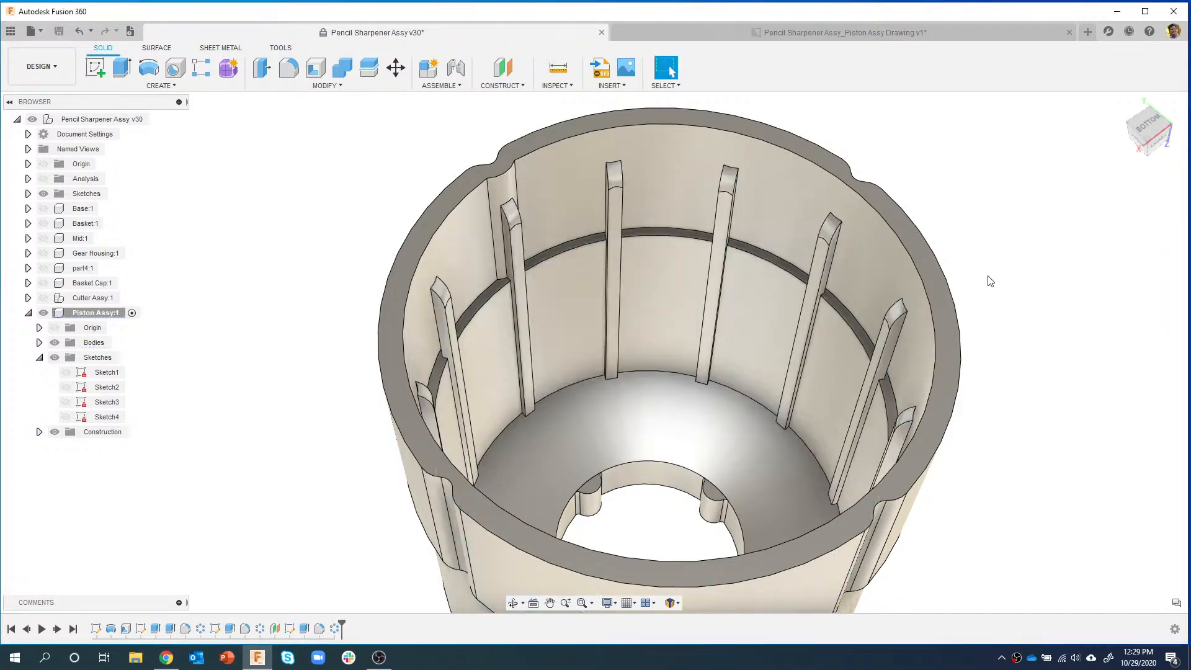
# - Examine from below how the patterned inner ribs meet the case wall and the grooves
pyautogui.keyDown('shift'); pyautogui.moveTo(1000, 327); pyautogui.dragTo(990, 267, button='middle'); pyautogui.keyUp('shift')
pyautogui.click(1140, 143)
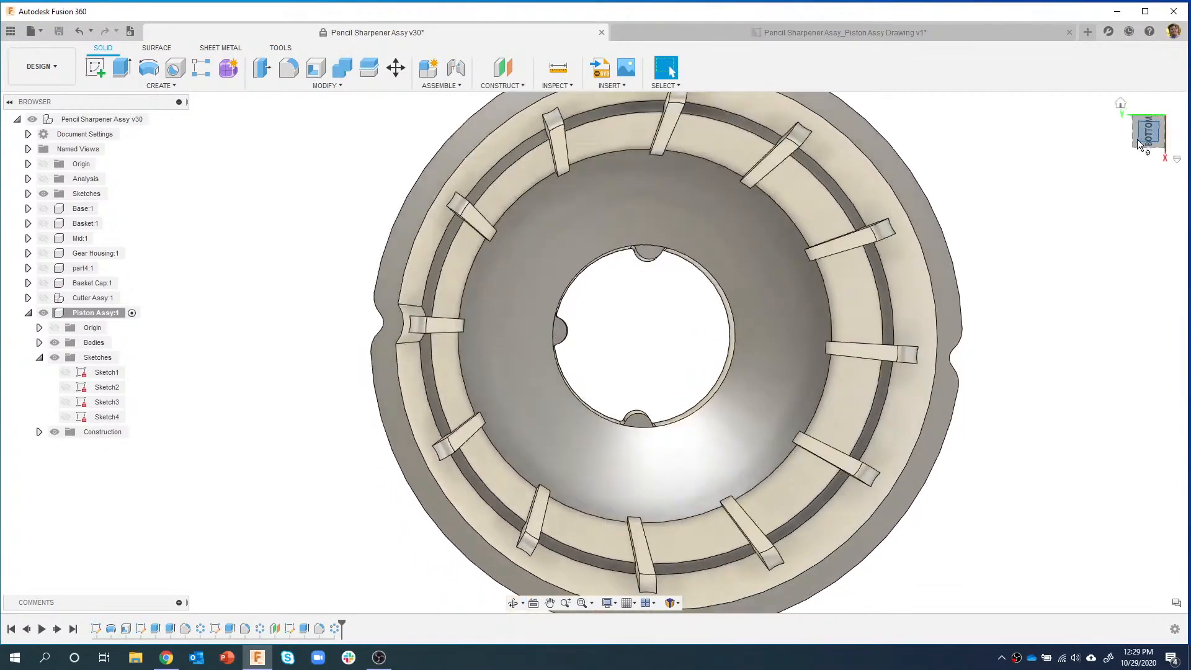
pyautogui.scroll(5, 452, 210)
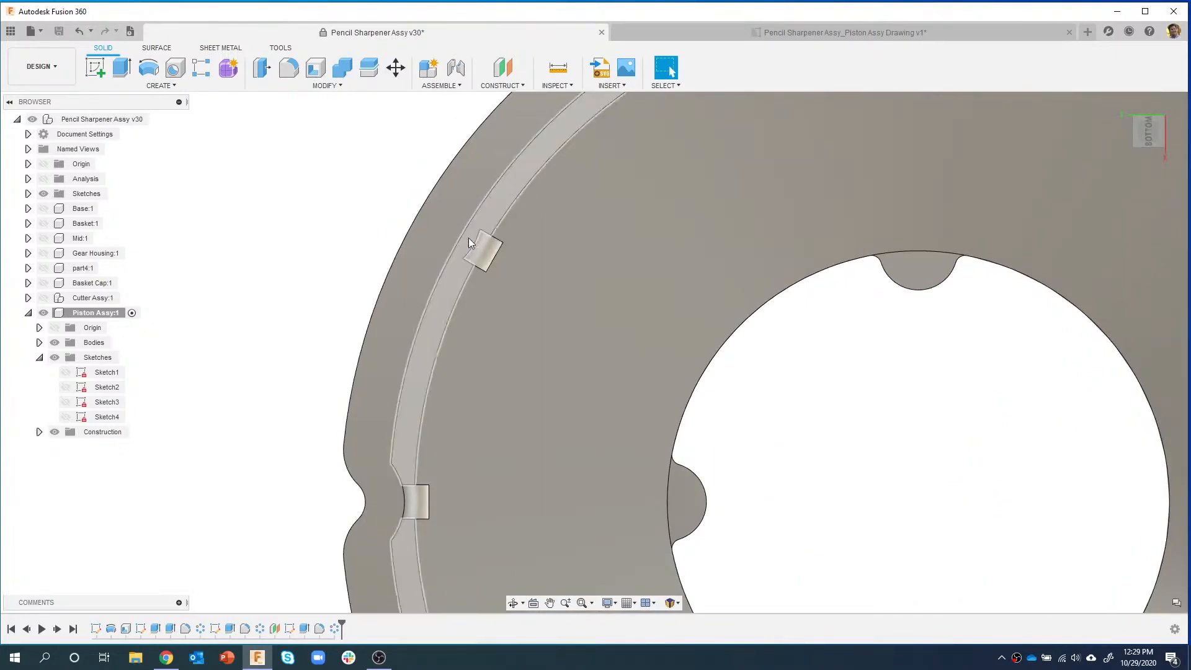
pyautogui.scroll(-2, 475, 250)
pyautogui.keyDown('shift'); pyautogui.moveTo(501, 258); pyautogui.dragTo(500, 268, button='middle'); pyautogui.keyUp('shift')
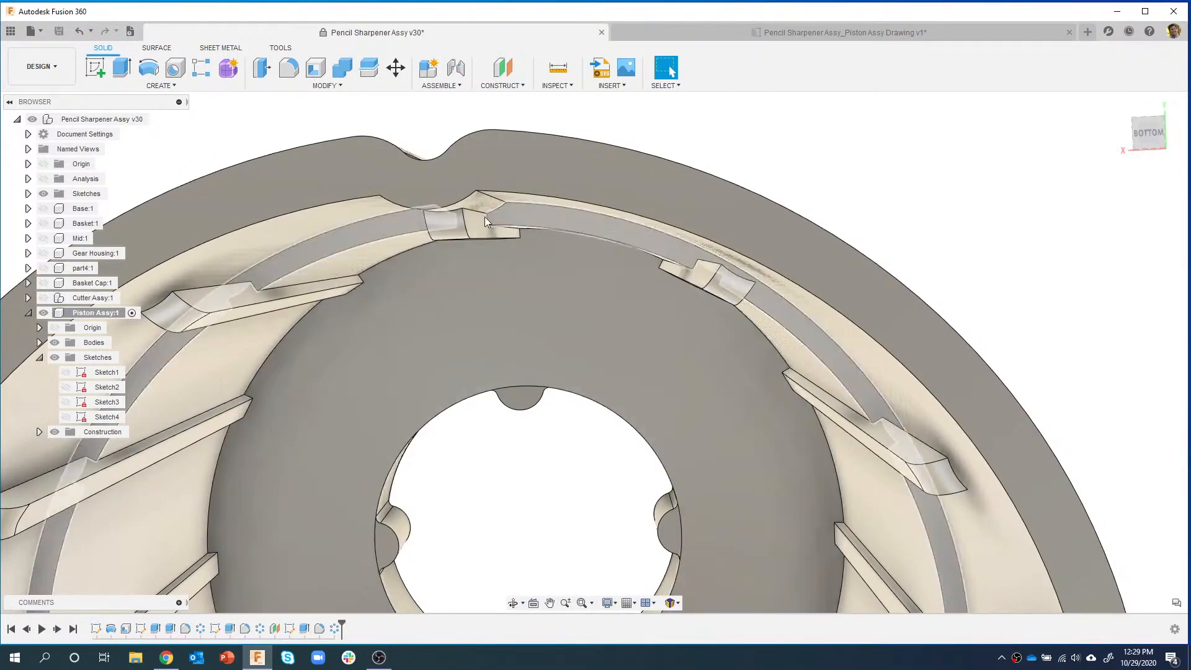
pyautogui.scroll(-4, 827, 349)
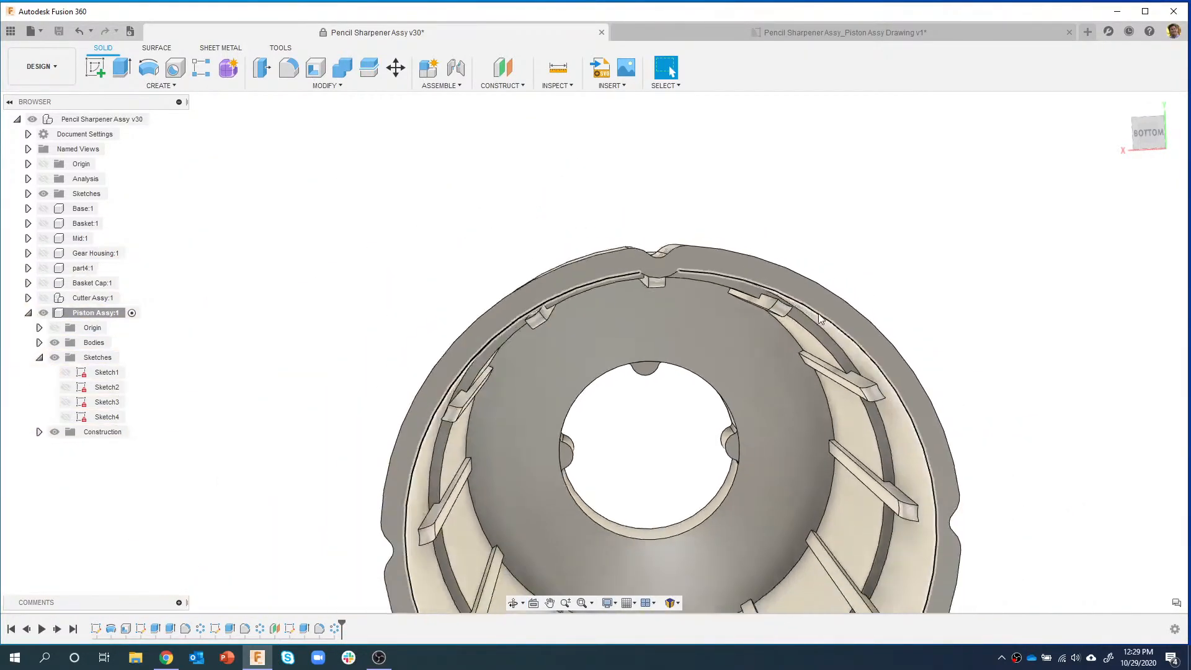
pyautogui.keyDown('shift'); pyautogui.moveTo(827, 348); pyautogui.dragTo(910, 273, button='middle'); pyautogui.keyUp('shift')
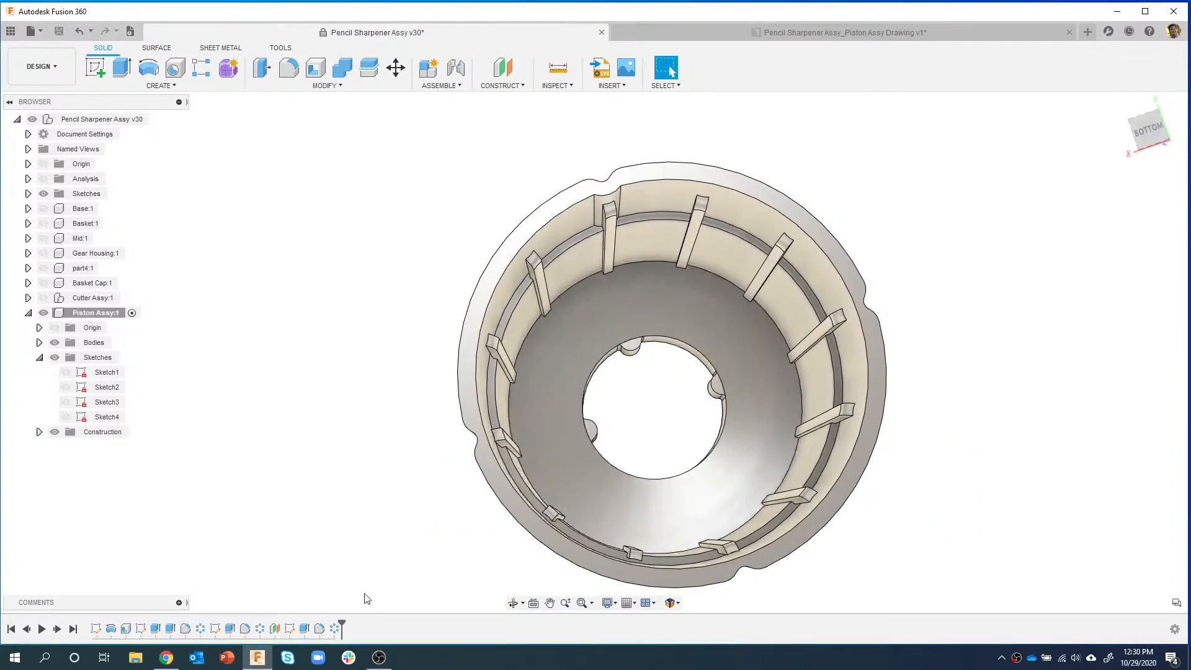
# - Change the rib pattern's compute option to Optimized and check the ribs inside the case
pyautogui.doubleClick(335, 628)
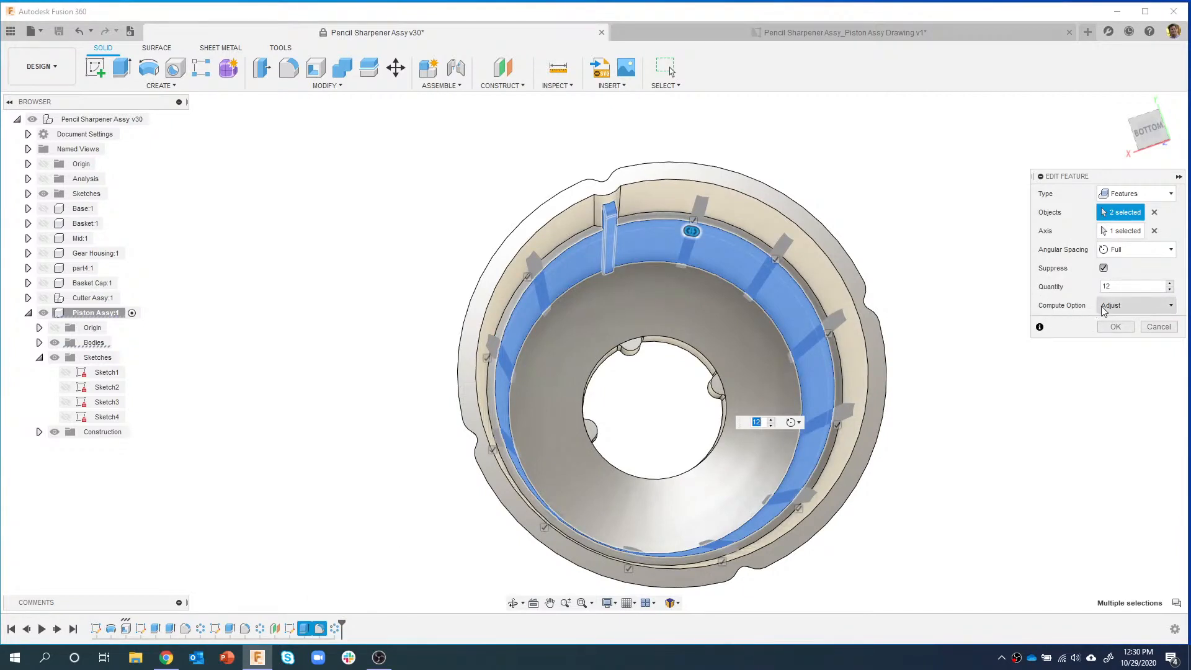
pyautogui.click(1139, 307)
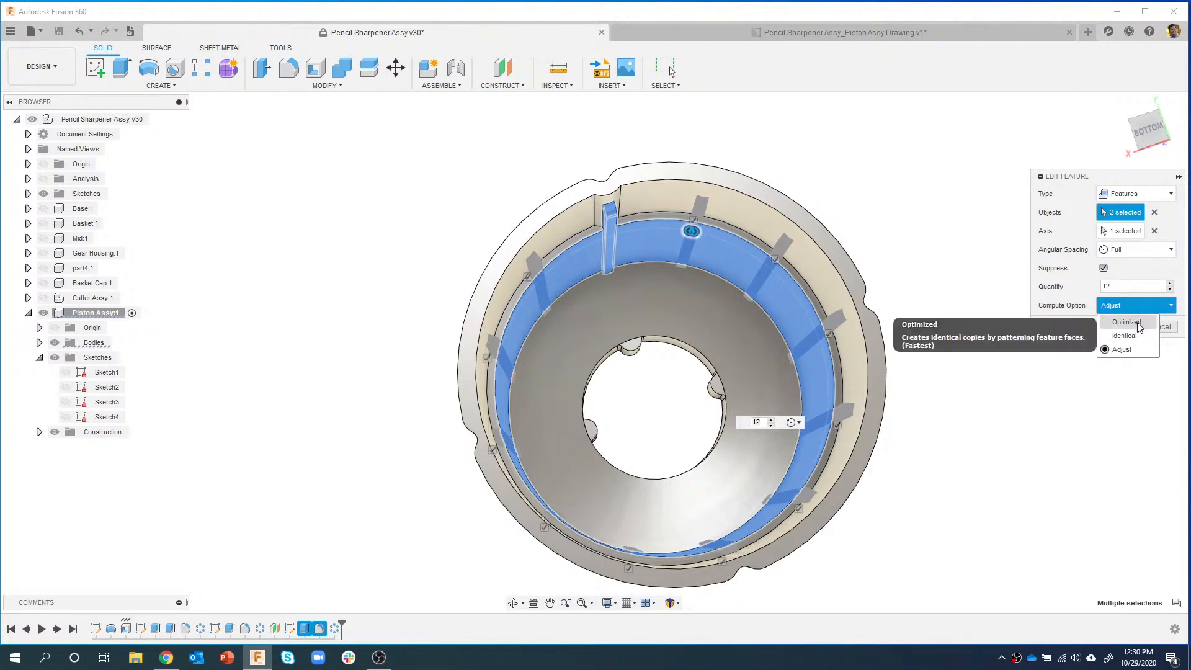
pyautogui.click(1139, 323)
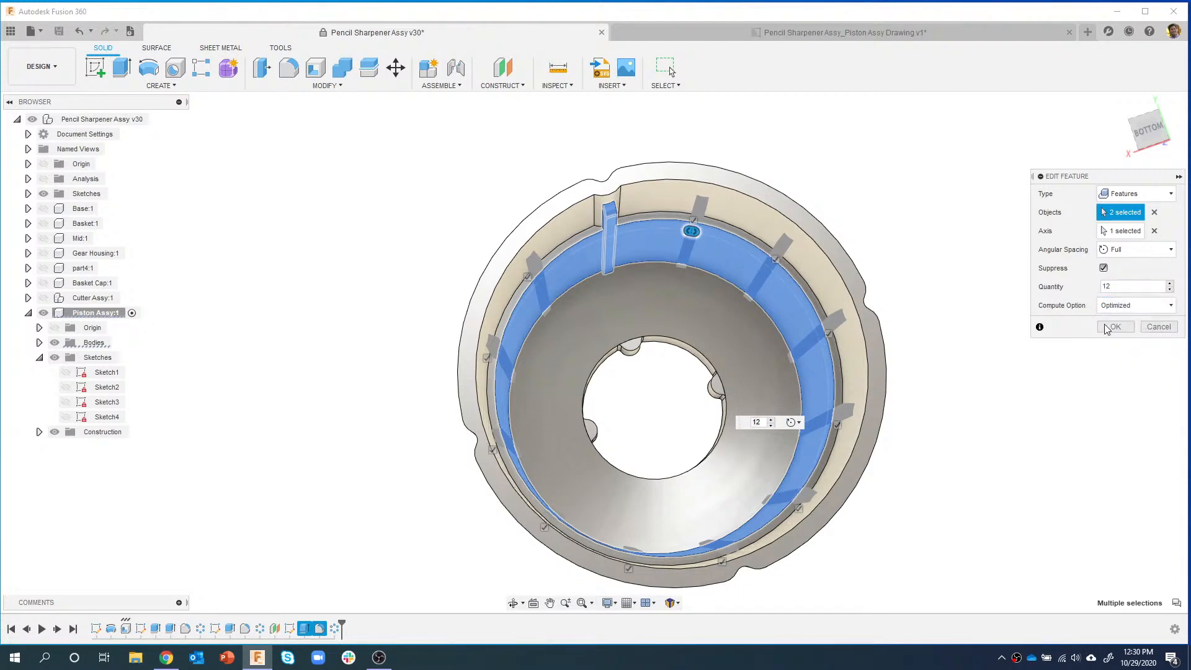
pyautogui.click(1113, 328)
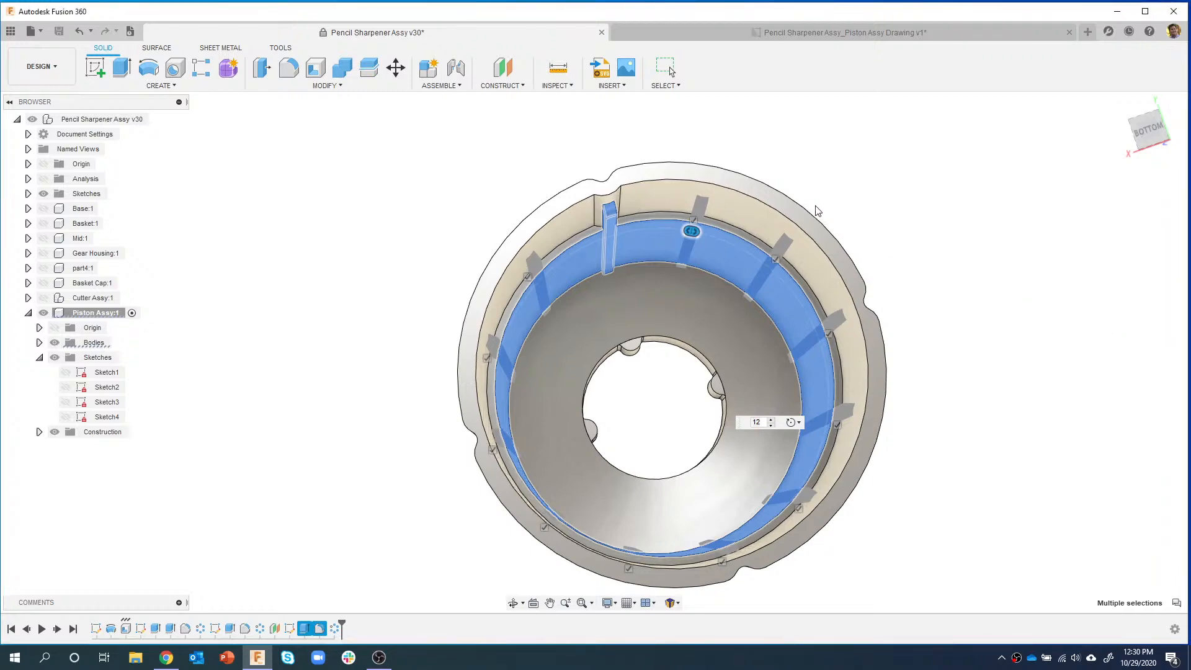
pyautogui.keyDown('shift'); pyautogui.moveTo(707, 160); pyautogui.dragTo(715, 186, button='middle'); pyautogui.keyUp('shift')
pyautogui.scroll(4, 690, 218)
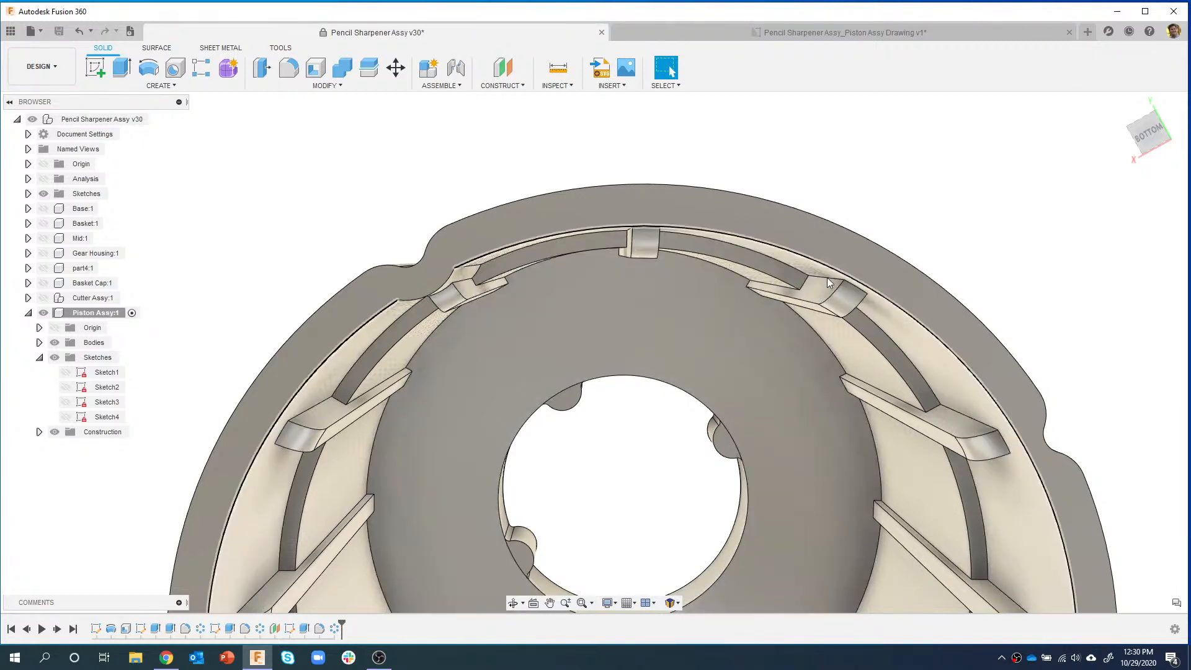
pyautogui.scroll(-6, 902, 350)
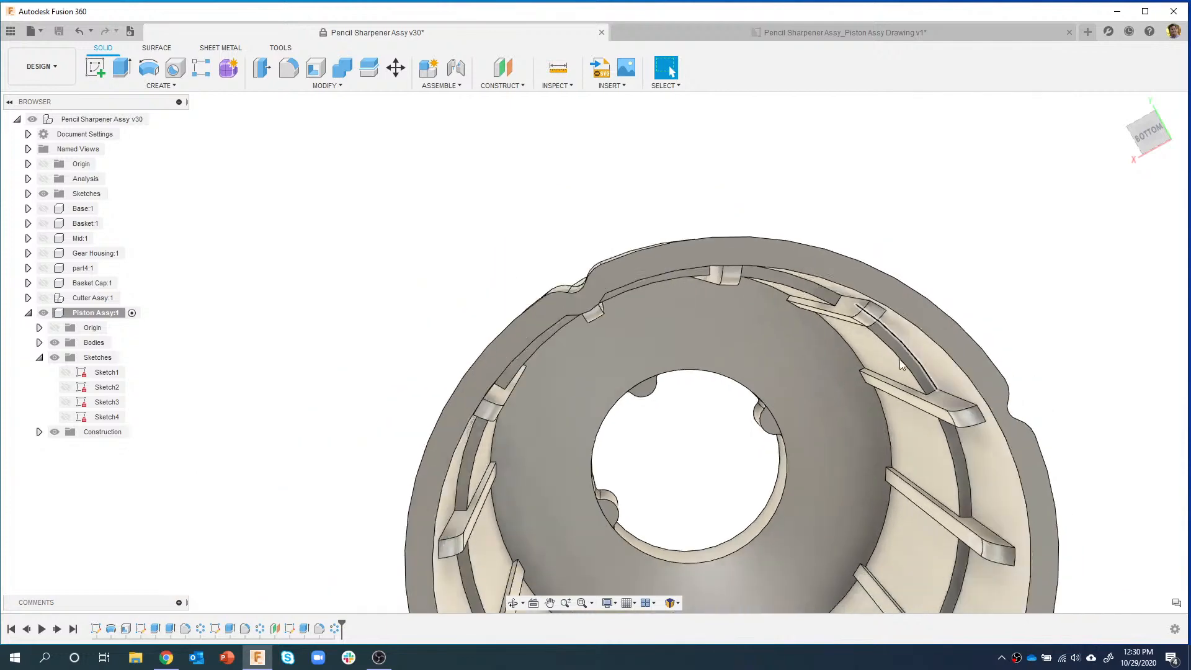
# - Fillet the edge at the base of the neck and the outer shoulder edge of the case with a 0.01 in radius
pyautogui.keyDown('shift'); pyautogui.moveTo(882, 342); pyautogui.dragTo(900, 493, button='middle'); pyautogui.keyUp('shift')
pyautogui.moveTo(984, 372); pyautogui.dragTo(908, 258, button='middle')
pyautogui.keyDown('shift'); pyautogui.moveTo(924, 385); pyautogui.dragTo(805, 381, button='middle'); pyautogui.keyUp('shift')
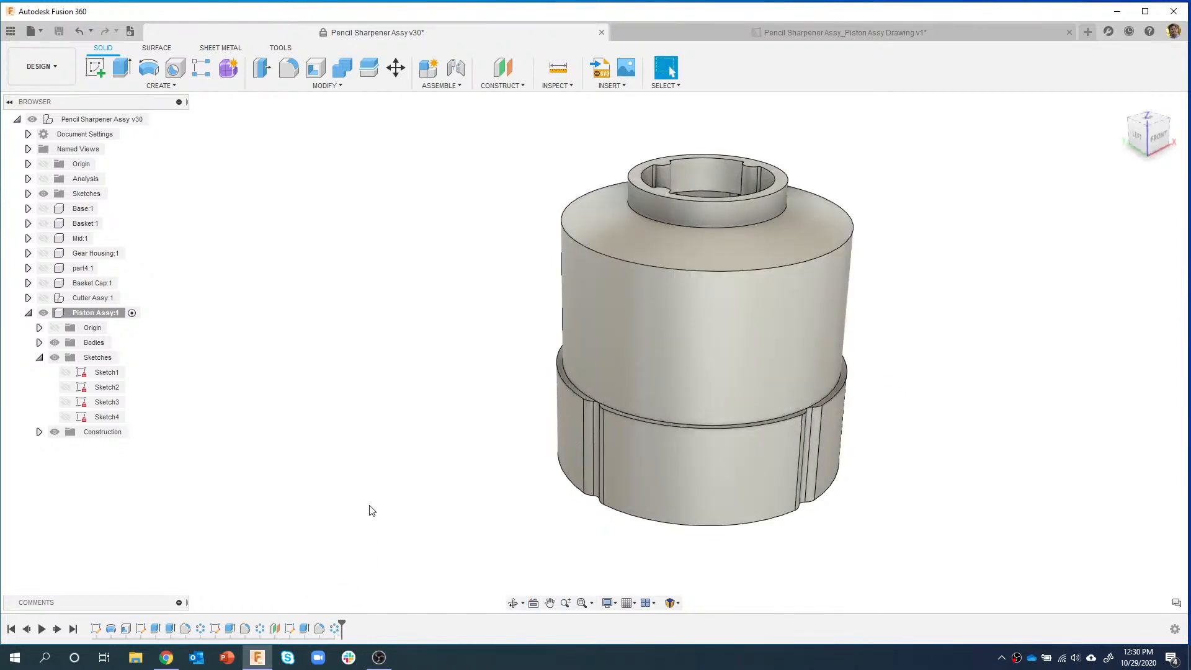
pyautogui.click(646, 221)
pyautogui.rightClick(575, 243)
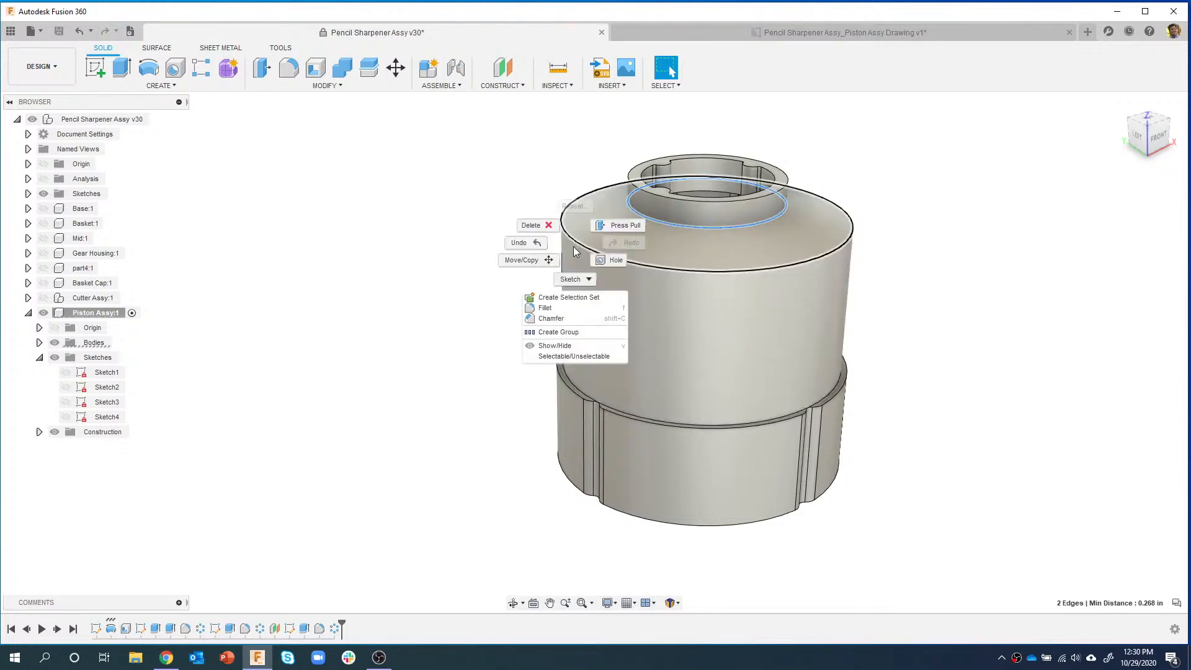
pyautogui.click(546, 307)
pyautogui.write('.01')
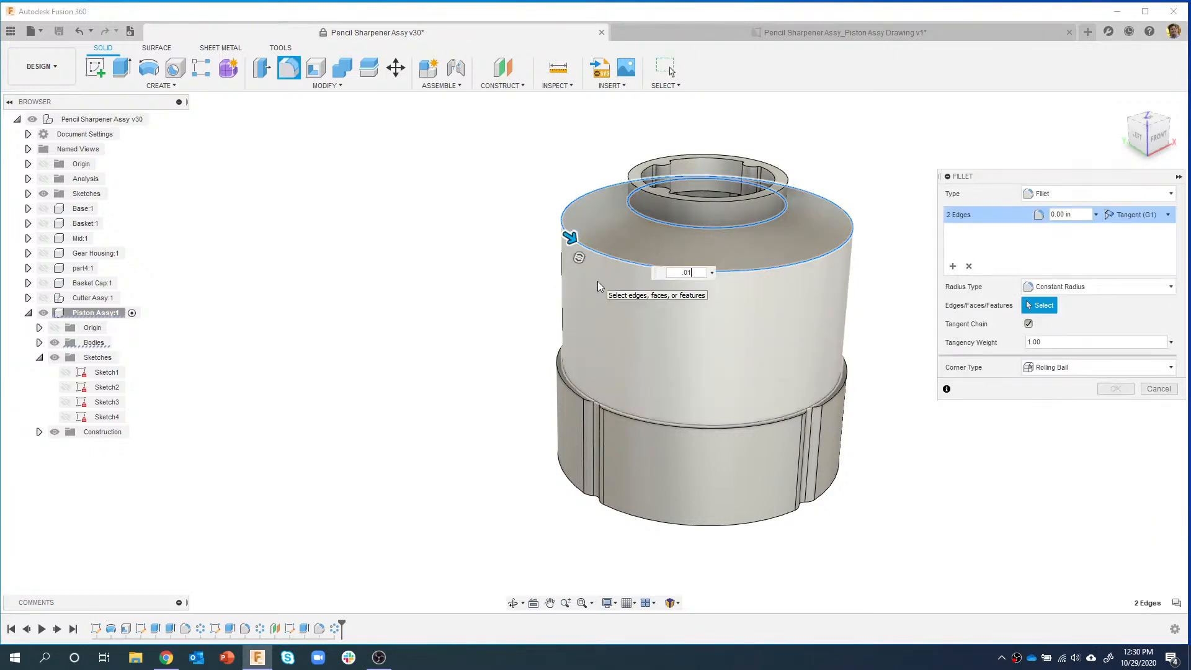
pyautogui.press('Return')
pyautogui.keyDown('shift'); pyautogui.moveTo(614, 269); pyautogui.dragTo(670, 323, button='middle'); pyautogui.keyUp('shift')
pyautogui.keyDown('shift'); pyautogui.moveTo(658, 394); pyautogui.dragTo(662, 439, button='middle'); pyautogui.keyUp('shift')
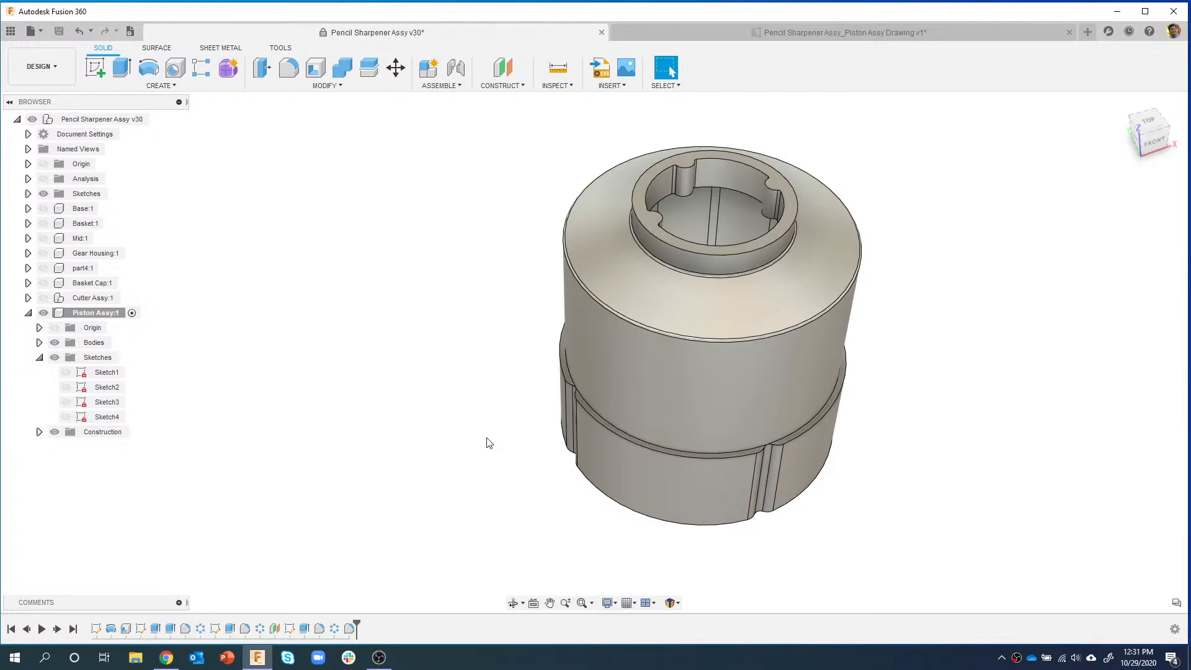
# - Switch to the Piston Assy drawing and examine the second sheet for the piston's dimensions
pyautogui.scroll(-2, 519, 455)
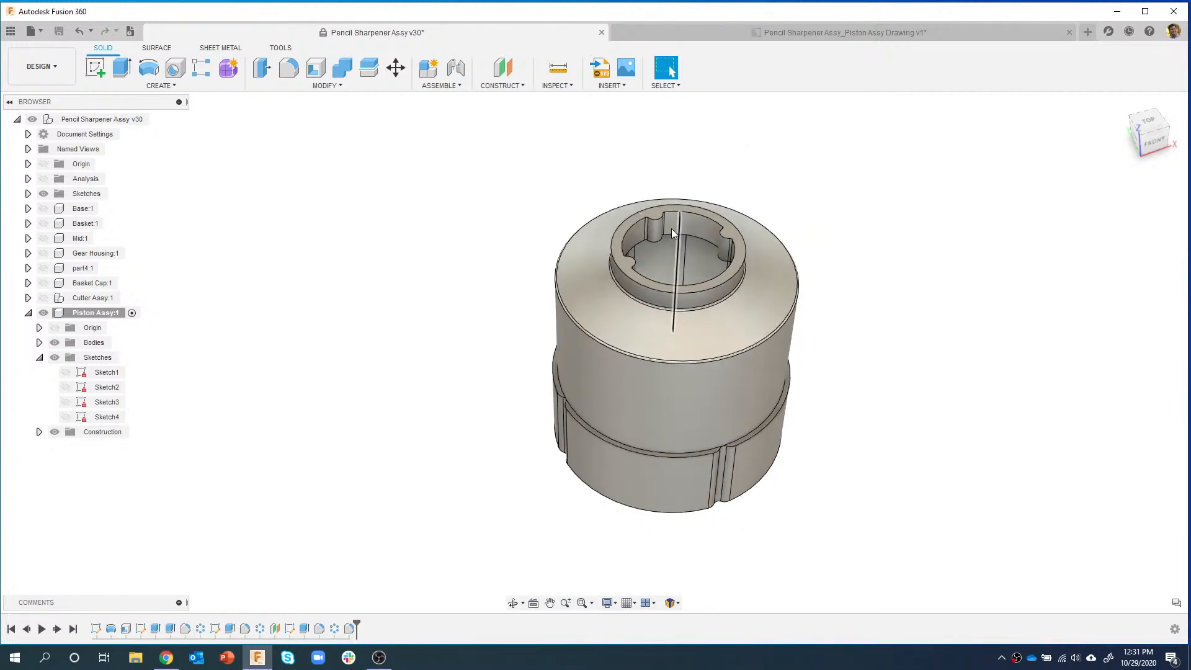
pyautogui.click(642, 38)
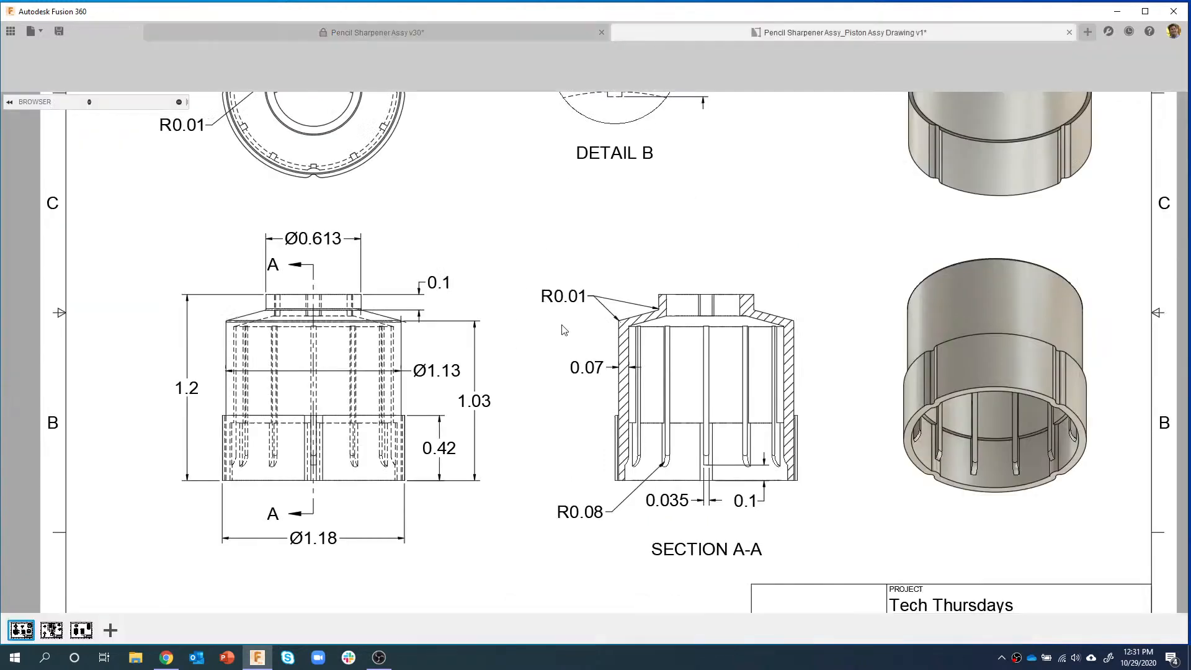
pyautogui.click(52, 631)
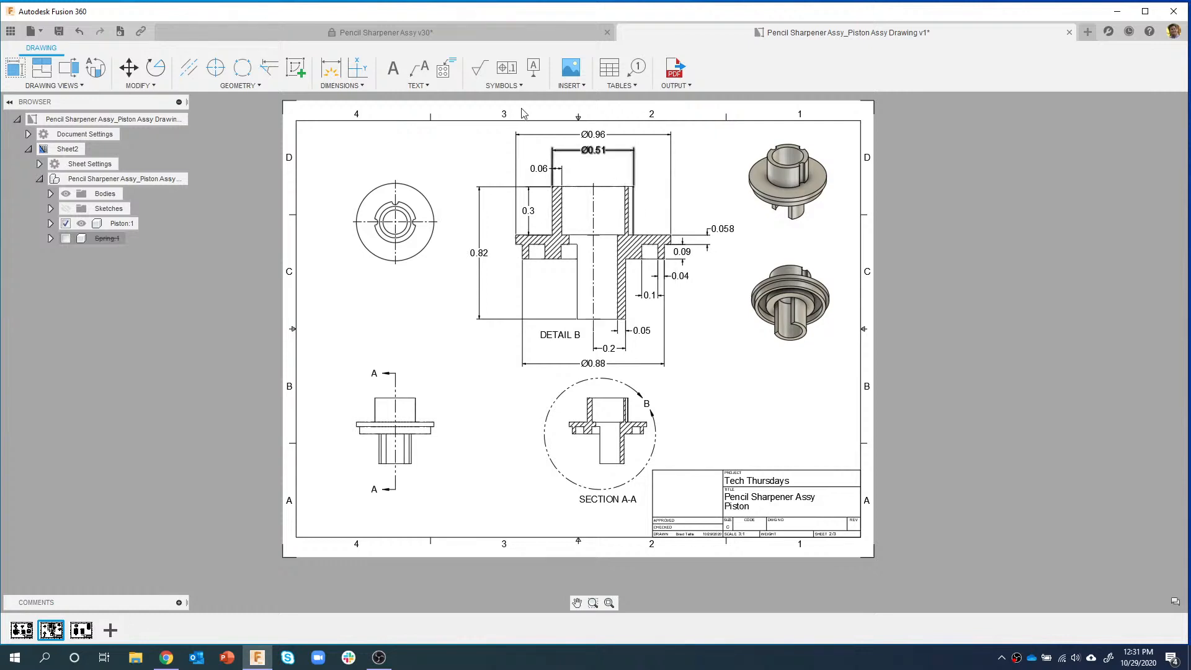
# - Return to the sharpener model and create an internal component named Piston inside Piston Assy, leaving it activated
pyautogui.click(451, 37)
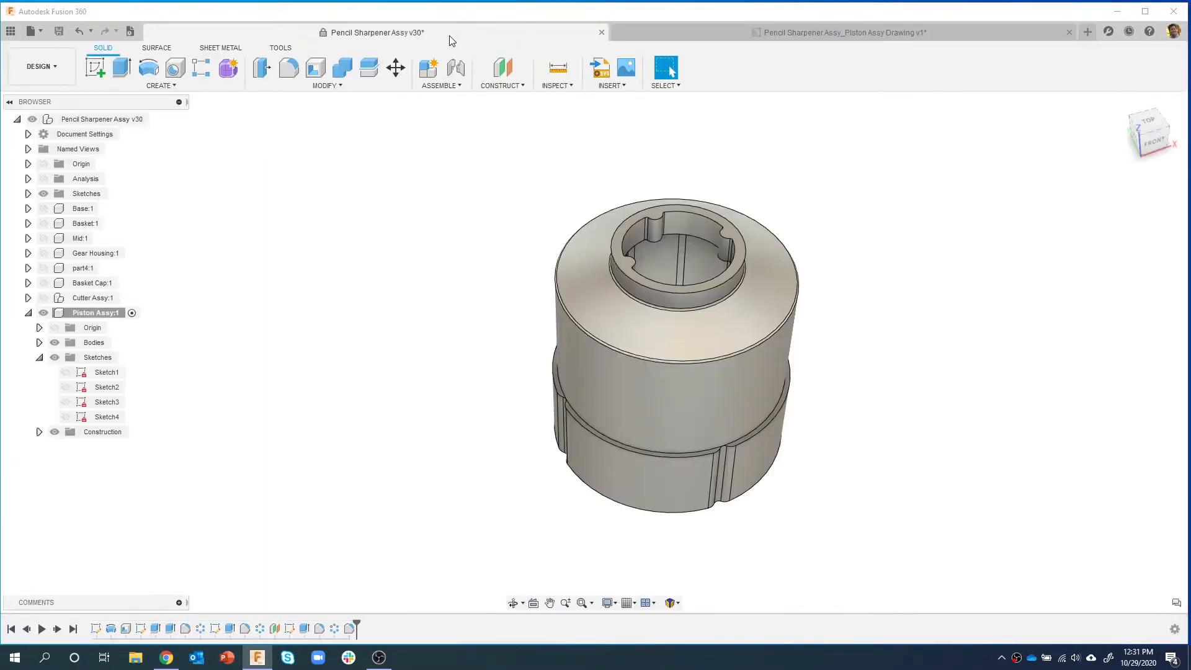
pyautogui.click(102, 314)
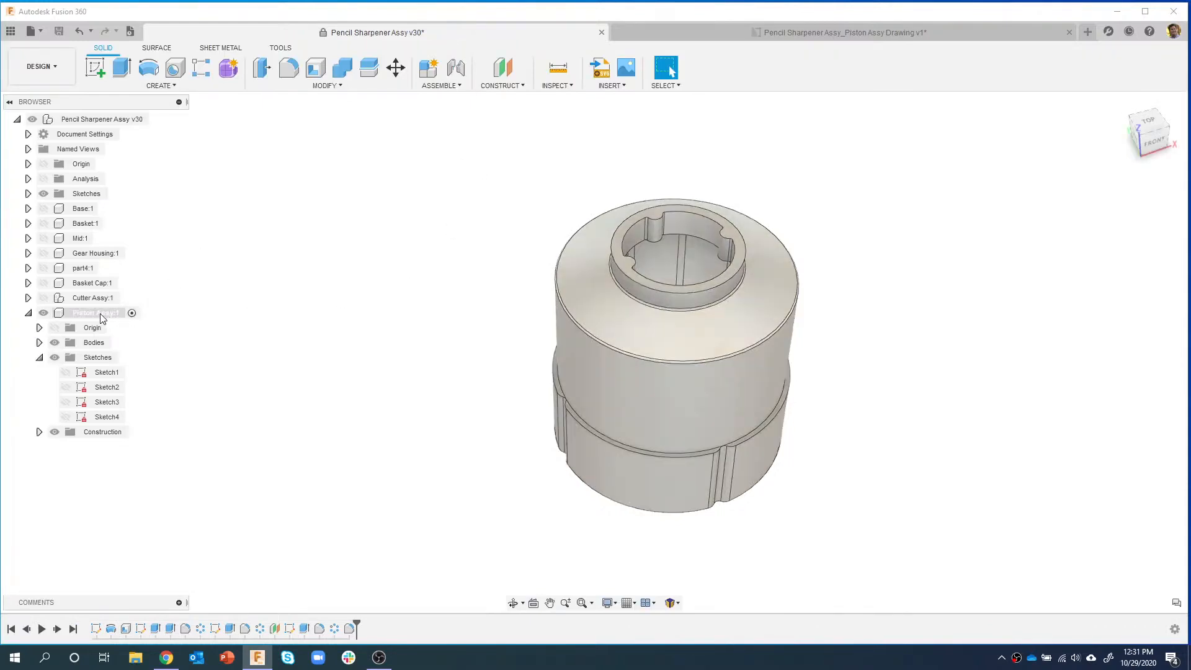
pyautogui.rightClick(97, 317)
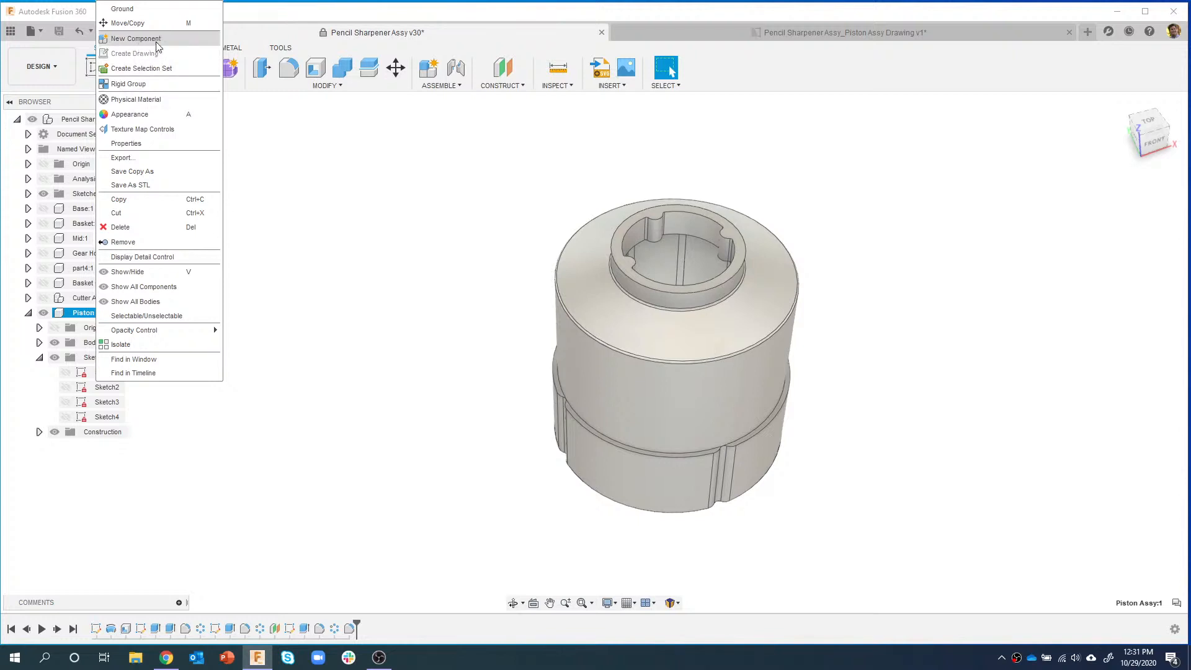
pyautogui.click(171, 41)
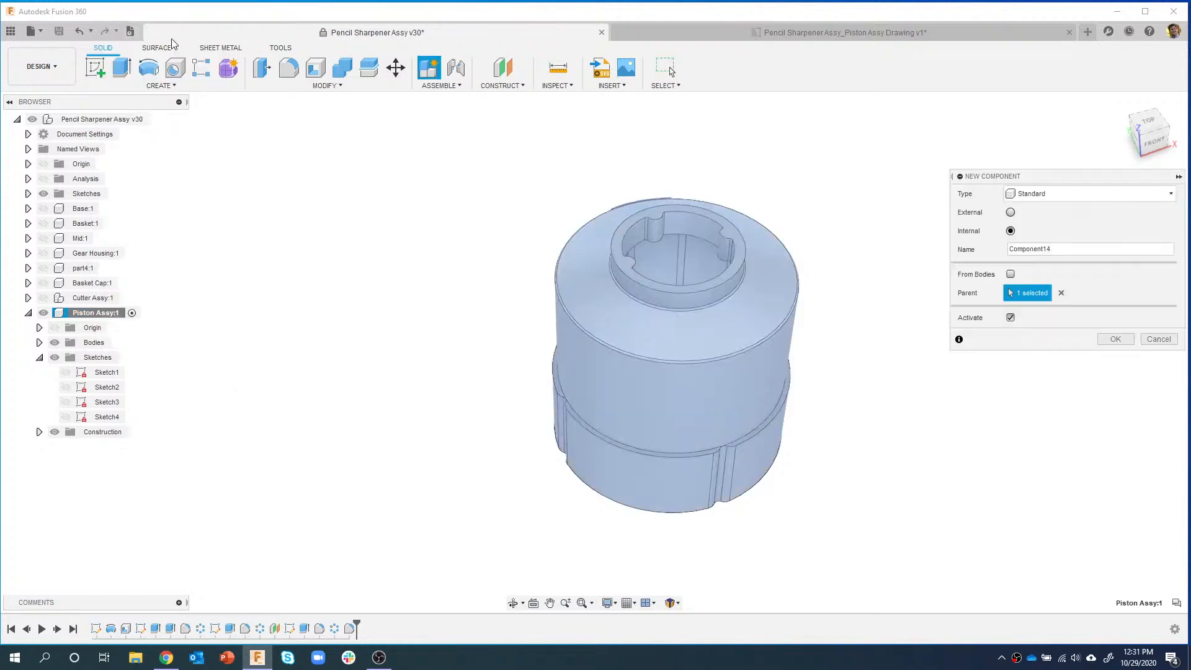
pyautogui.doubleClick(1012, 249)
pyautogui.write('Piston')
pyautogui.click(1103, 338)
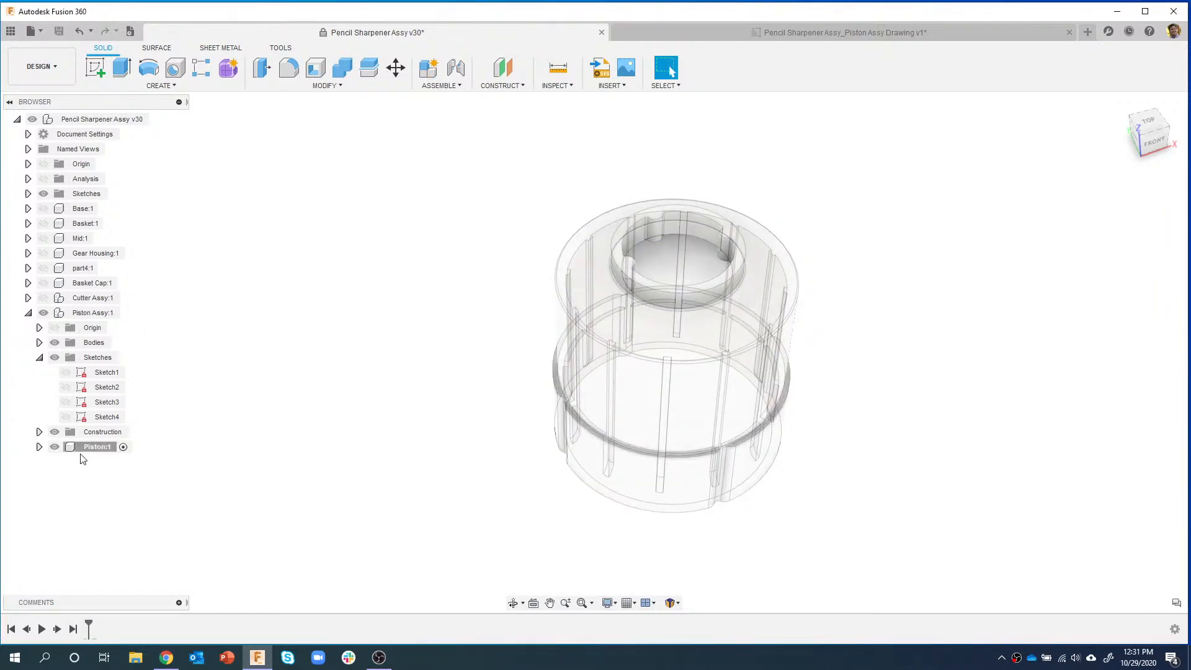
# - Start a sketch in the Piston component on the vertical front plane through the case's axis
pyautogui.click(38, 446)
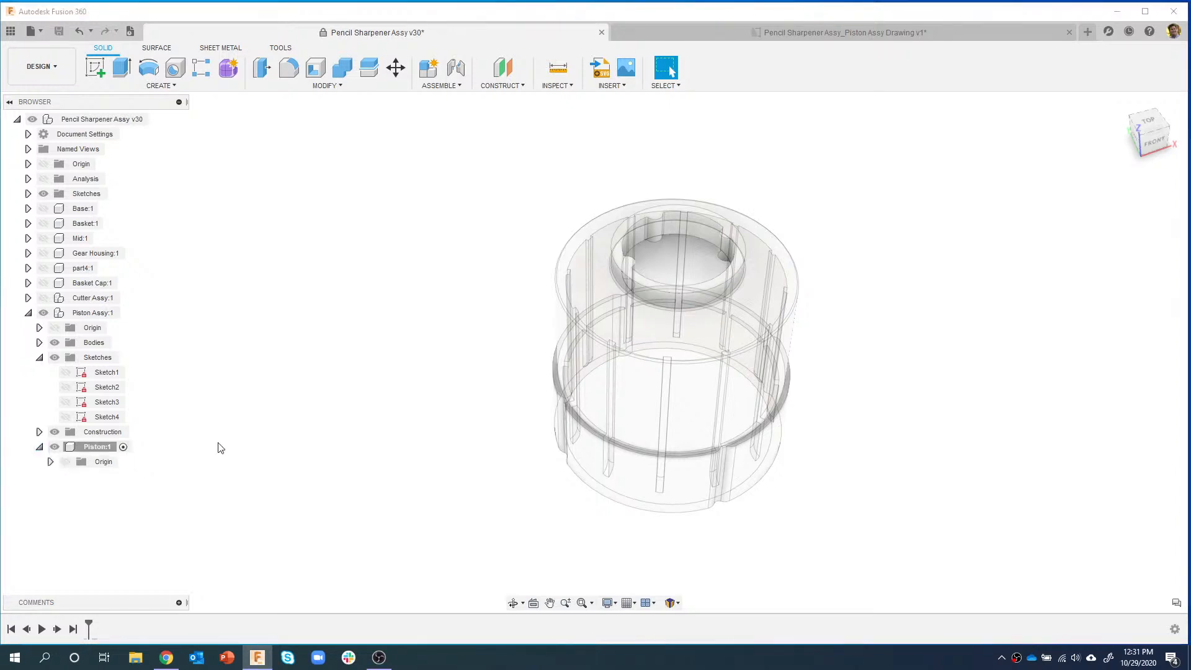
pyautogui.click(95, 67)
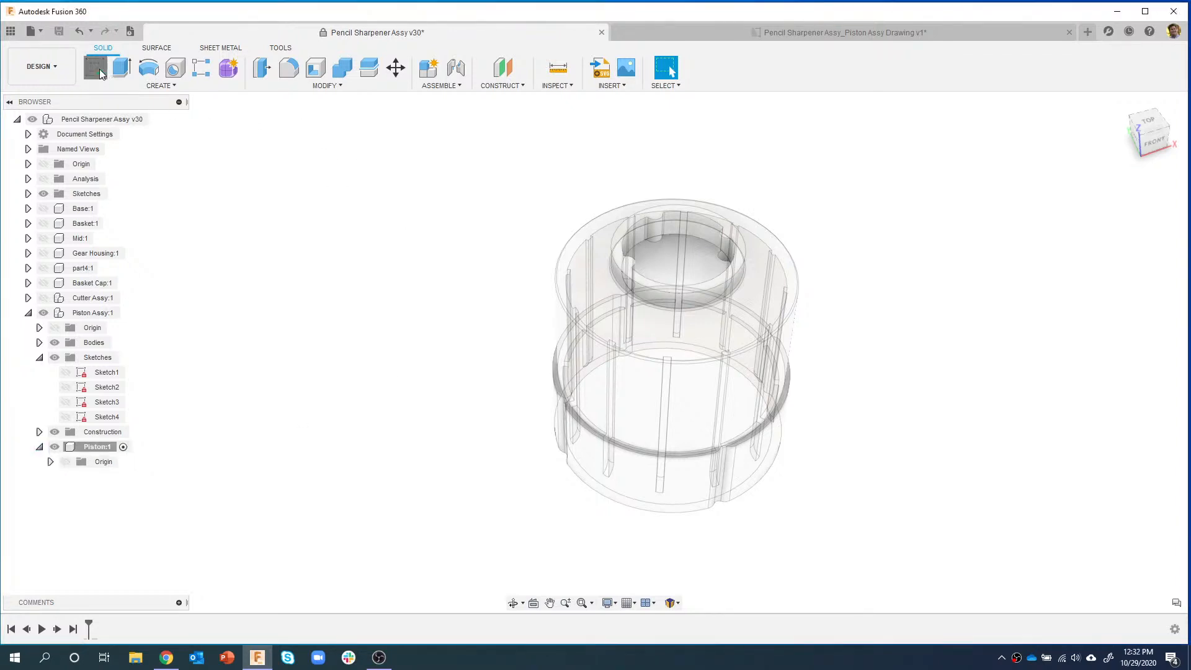
pyautogui.click(659, 366)
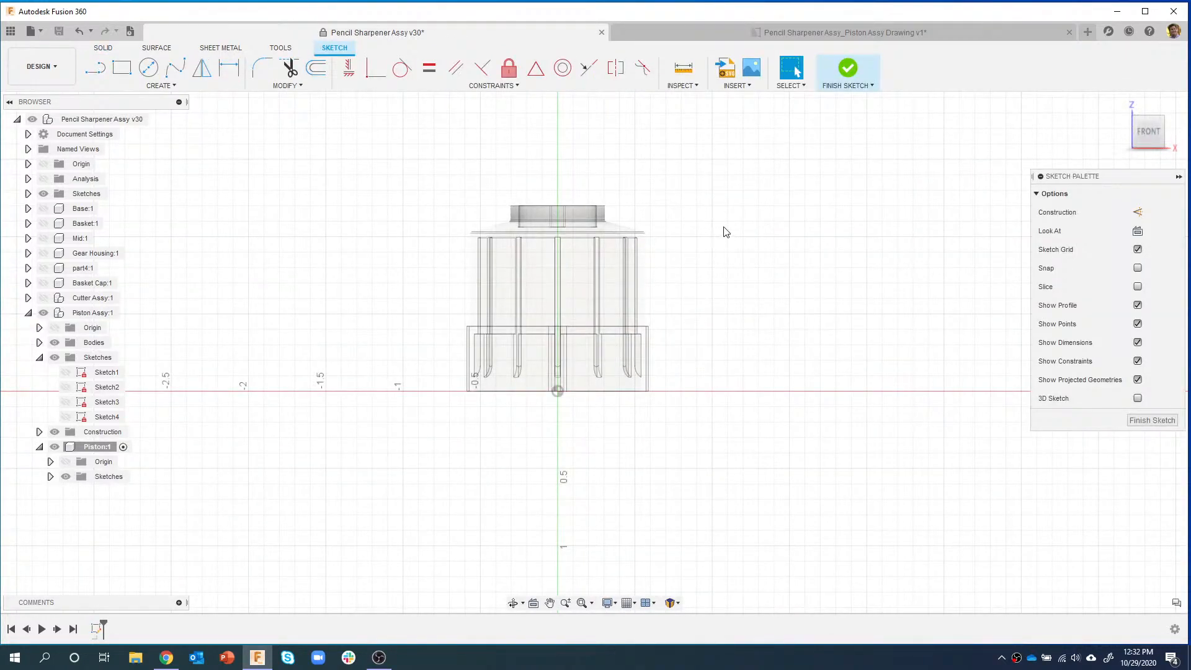
# - Project the whole case body's outline into the sketch with linked projection, and hide the case body
pyautogui.press('p')
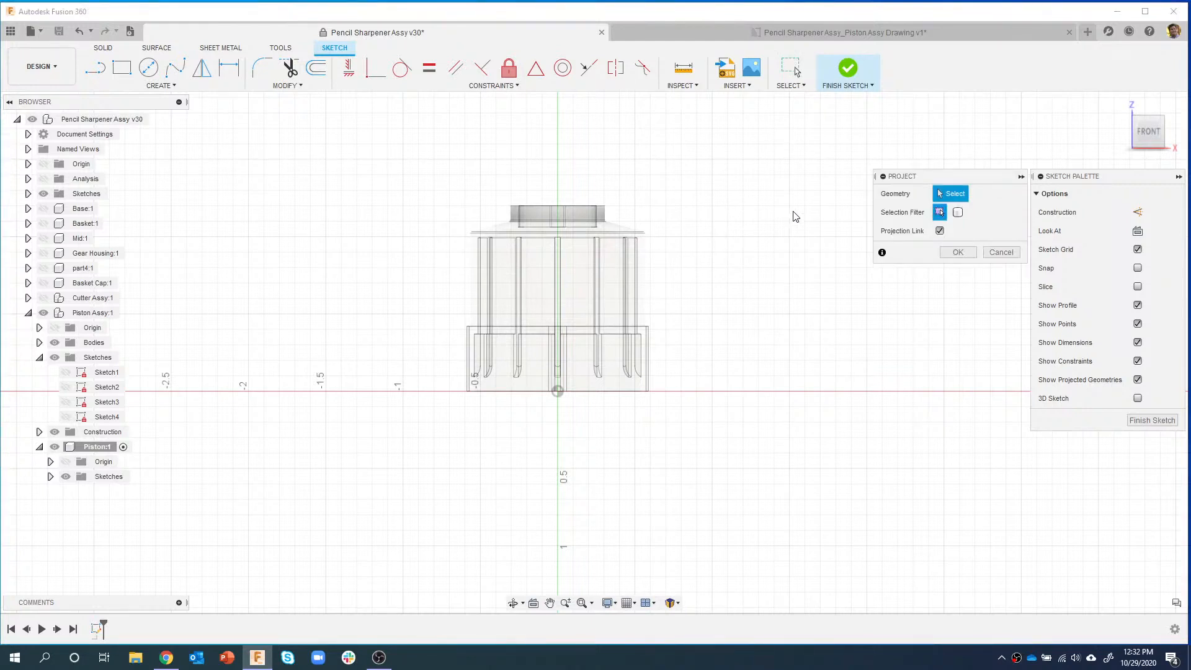
pyautogui.click(624, 265)
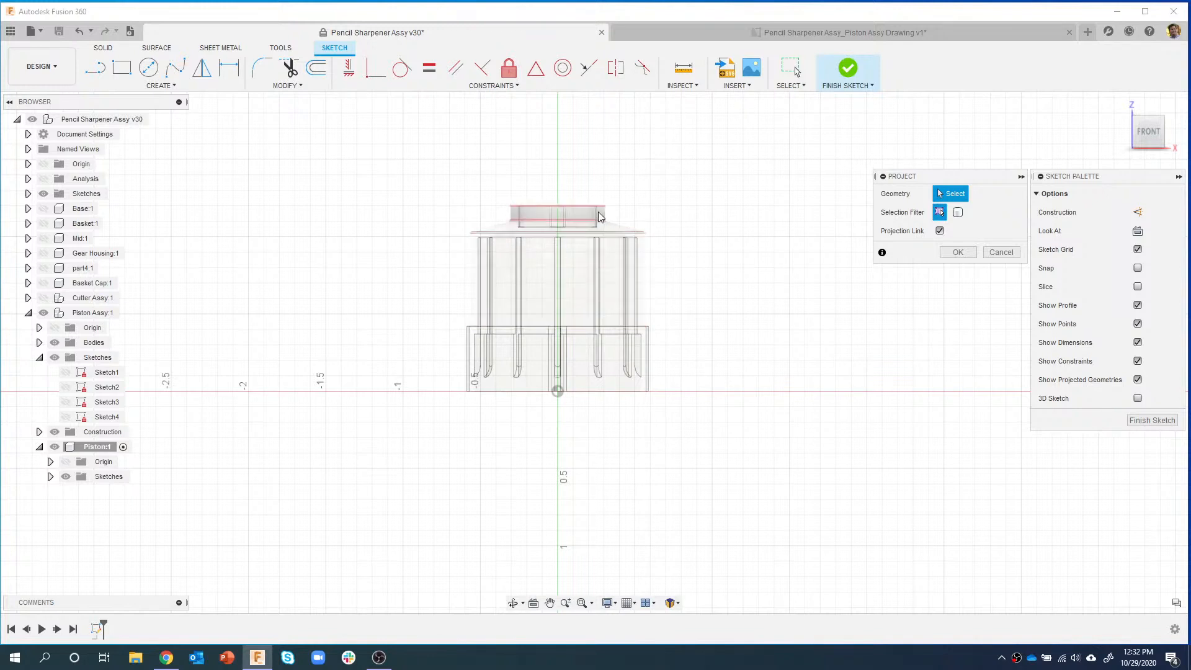
pyautogui.scroll(2, 614, 273)
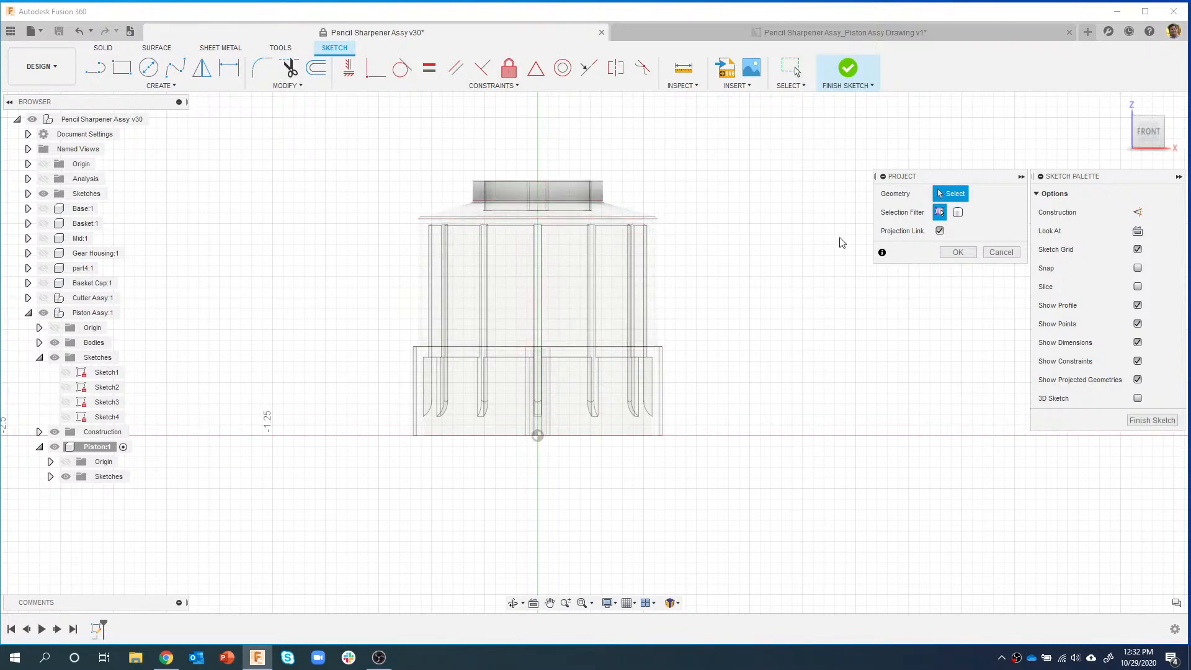
pyautogui.click(957, 213)
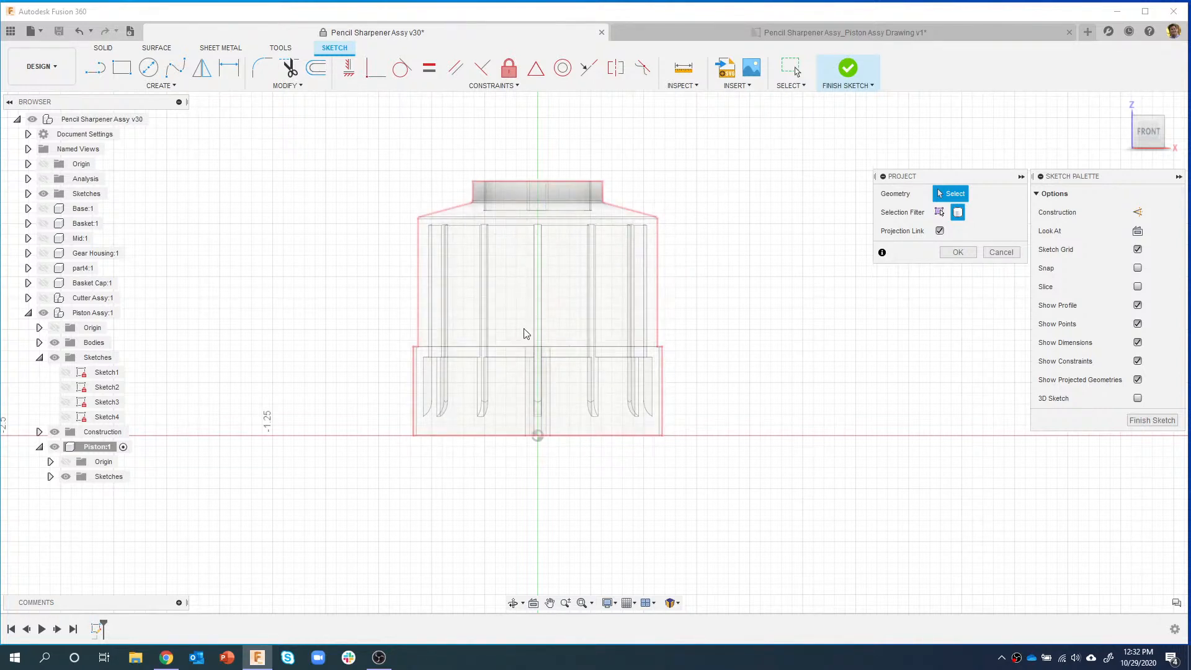
pyautogui.click(580, 284)
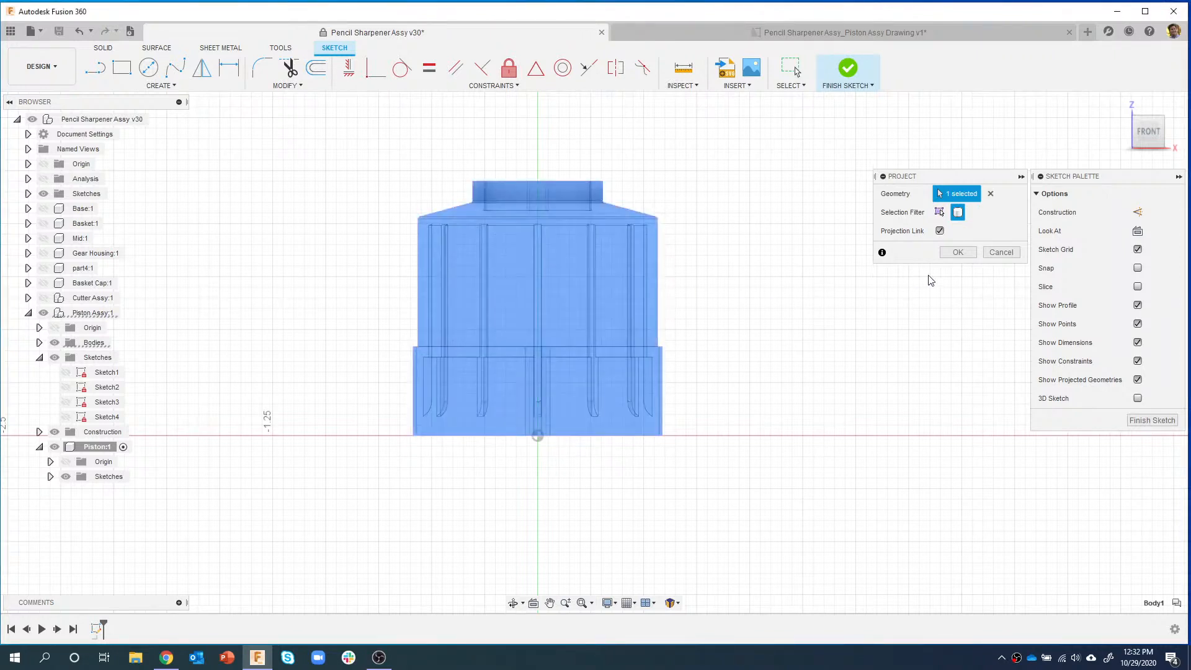
pyautogui.click(964, 258)
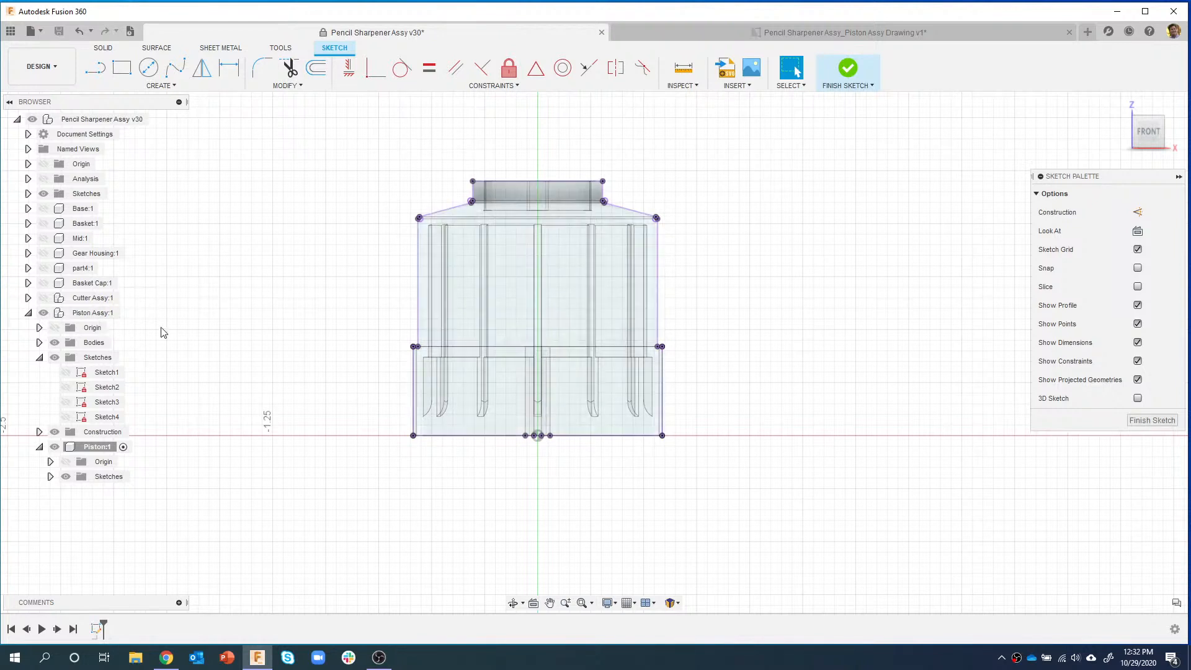
pyautogui.click(39, 343)
pyautogui.click(66, 357)
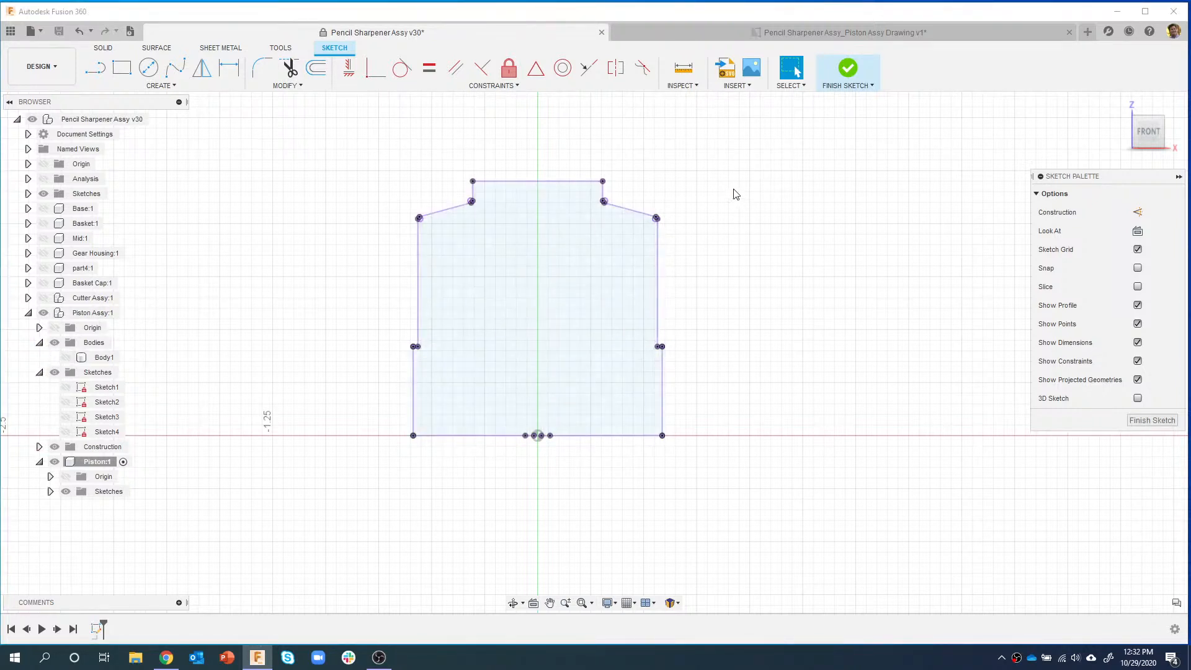
# - Sketch the piston's upper outline with connected lines from the projected top edge's midpoint: up about 0.126 in, outward, down, out along the flange and down its rim
pyautogui.click(95, 67)
pyautogui.scroll(4, 614, 130)
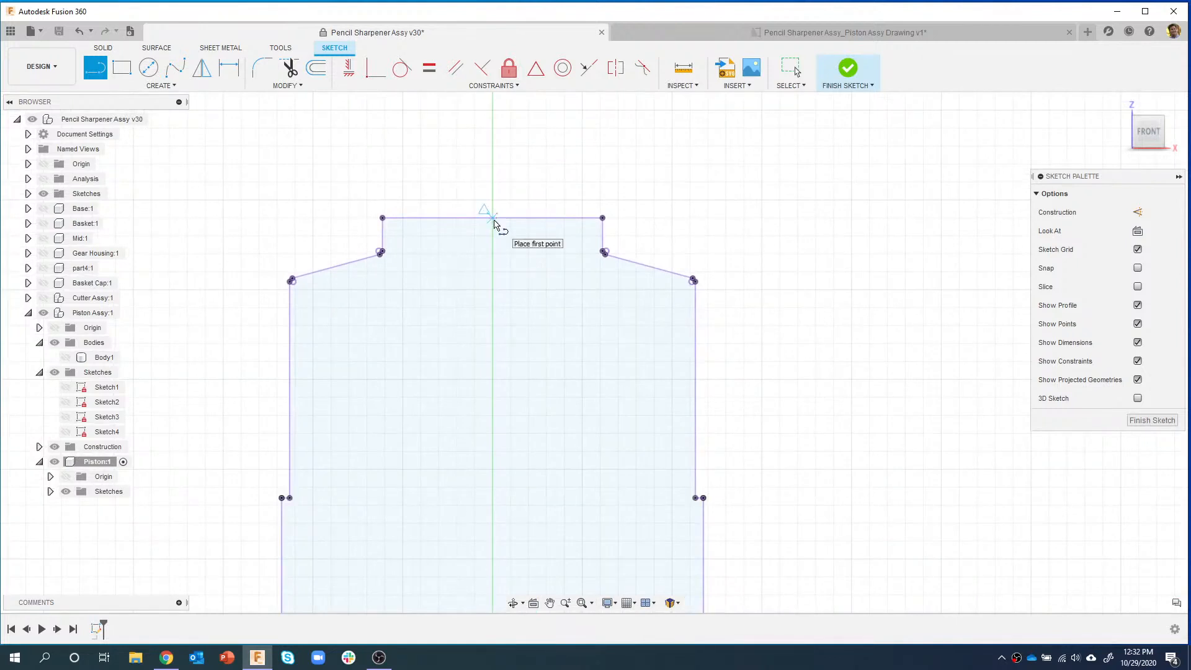
pyautogui.click(493, 218)
pyautogui.click(492, 173)
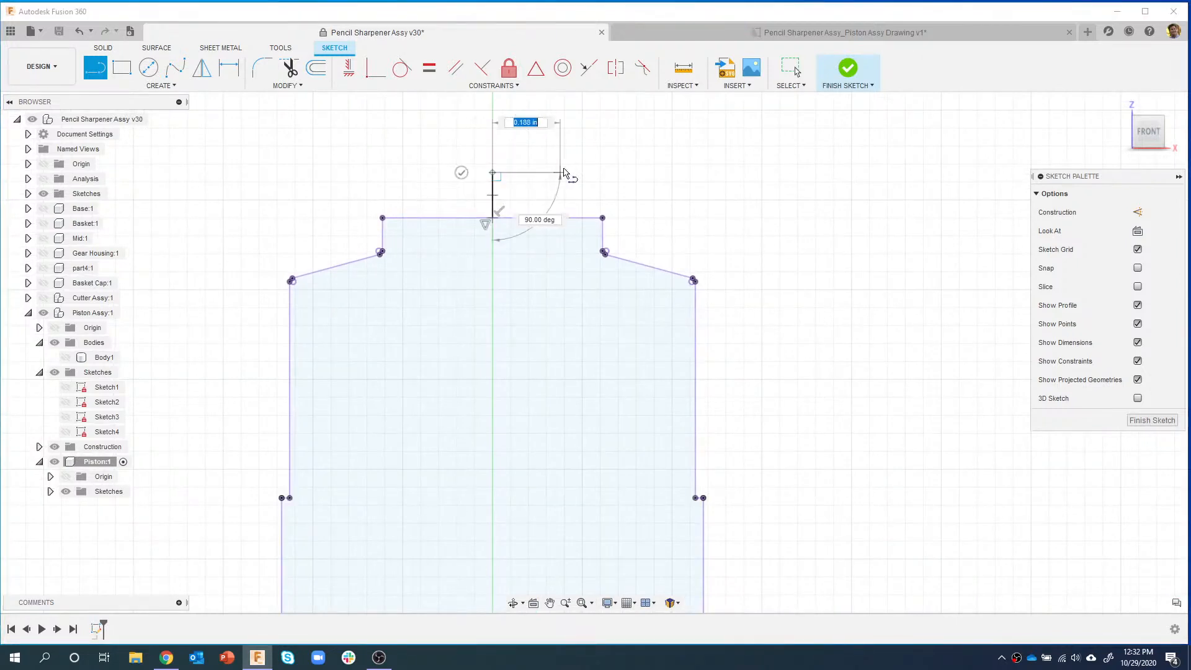
pyautogui.click(580, 173)
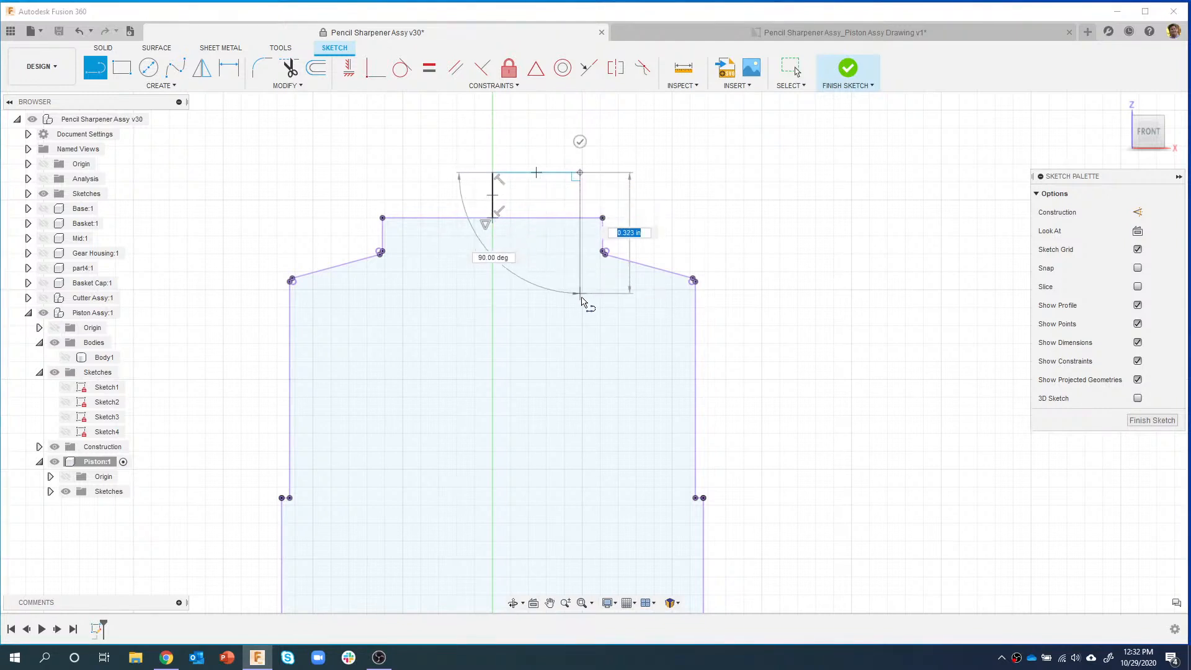
pyautogui.click(580, 313)
pyautogui.click(676, 313)
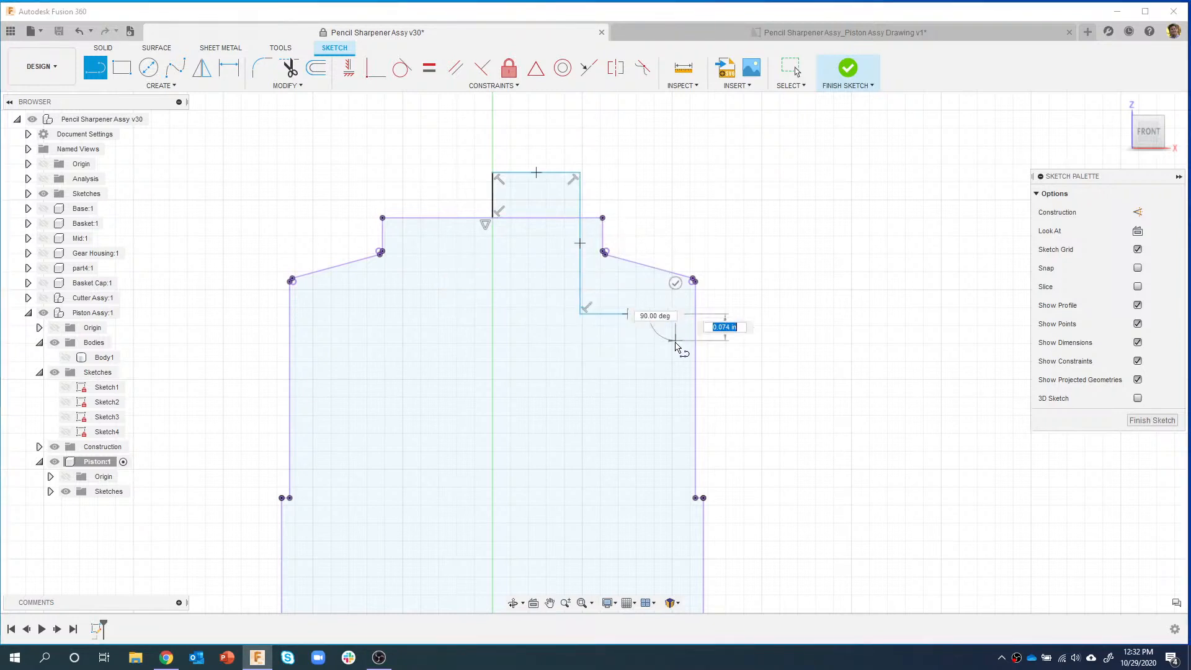
pyautogui.click(677, 355)
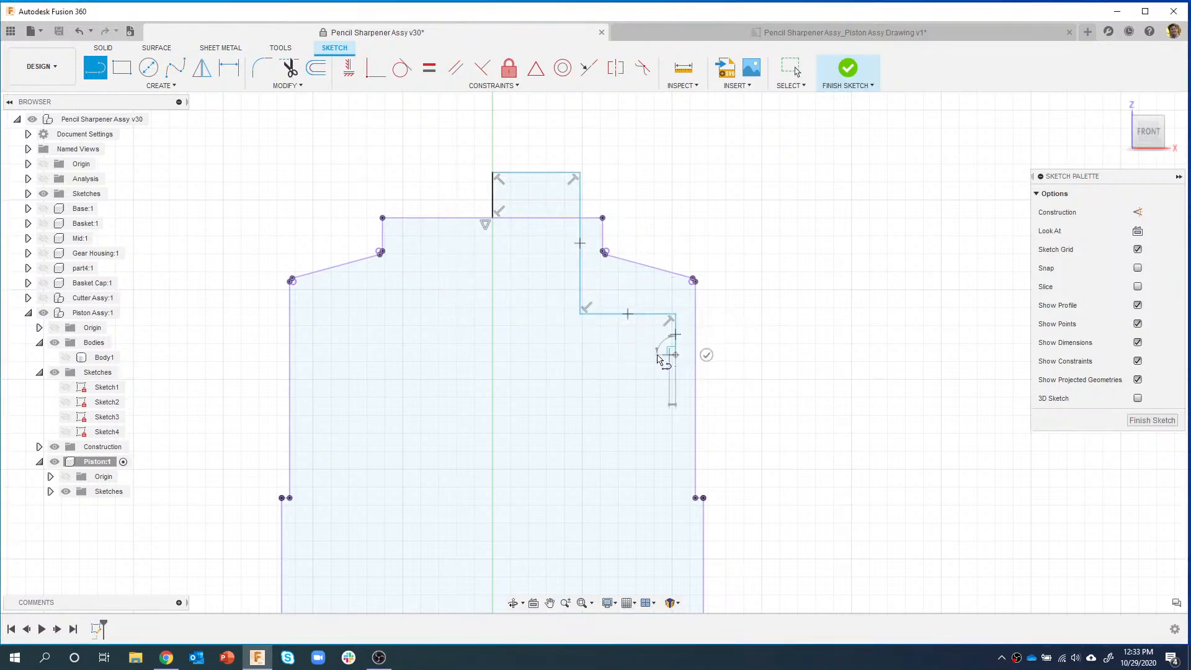
# - Continue the outline under the flange with an inward step, a downward outer ring, a groove up inside it and the hub's underside
pyautogui.doubleClick(647, 355)
pyautogui.click(646, 355)
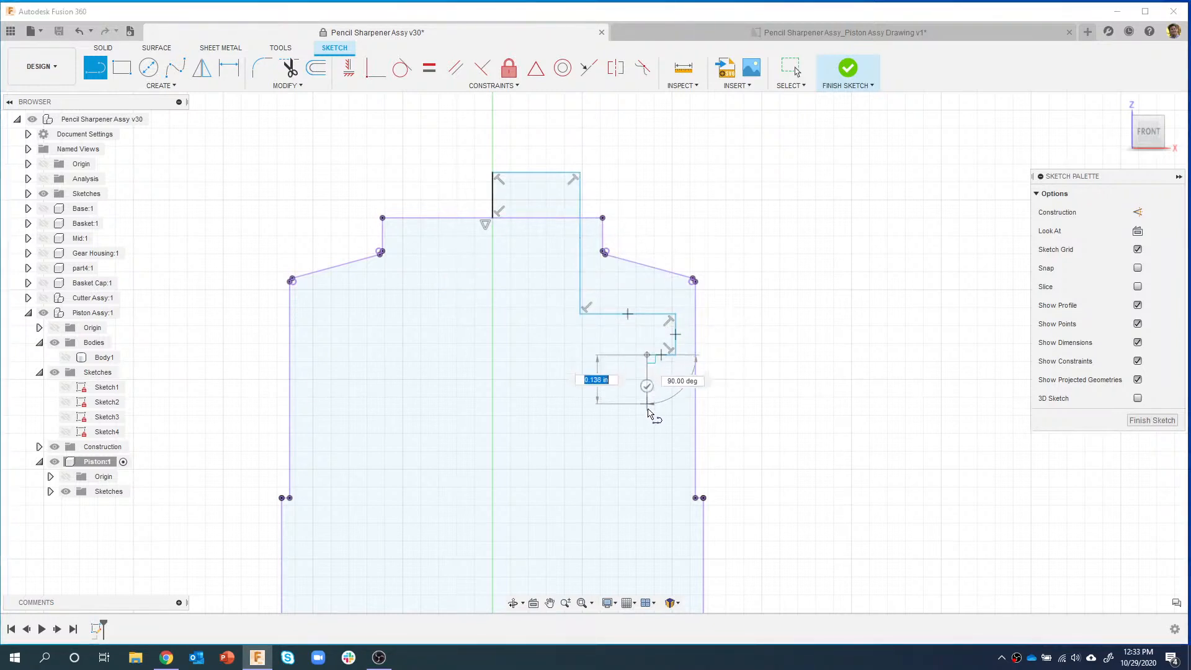
pyautogui.click(647, 410)
pyautogui.click(620, 410)
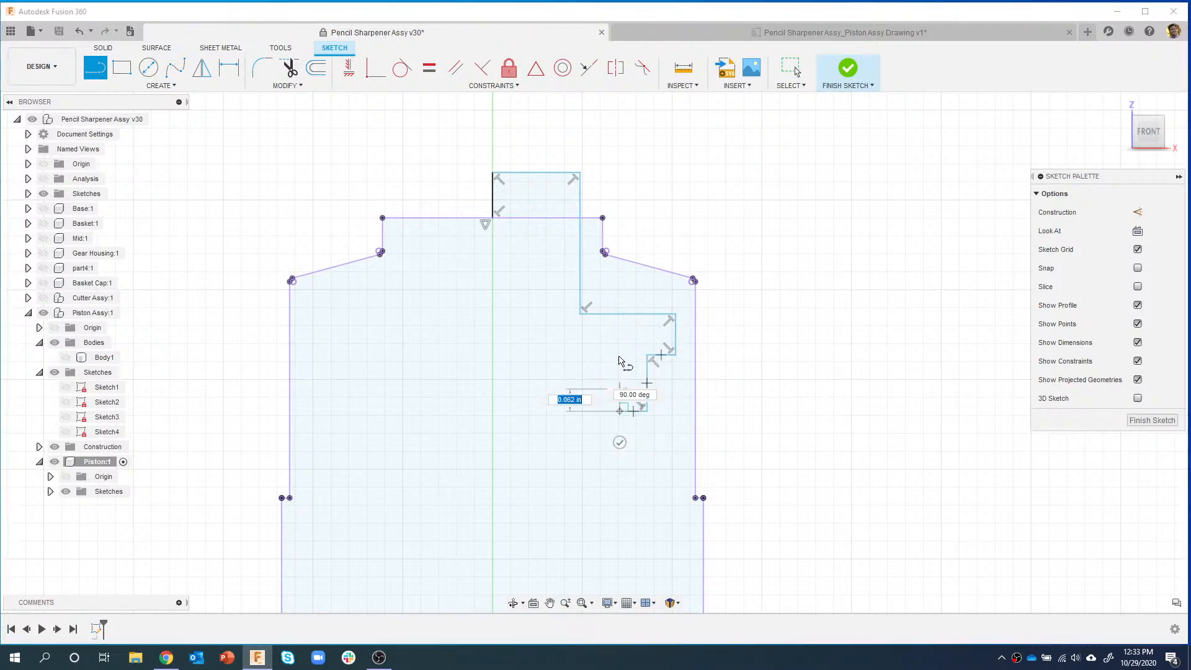
pyautogui.click(620, 345)
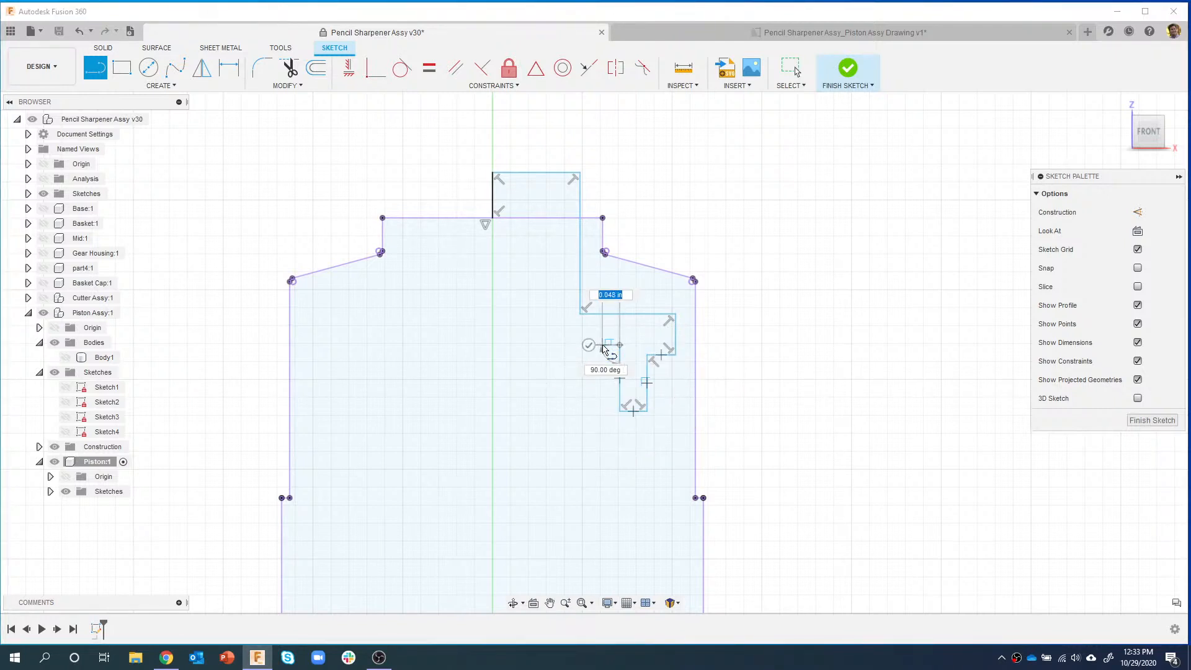
pyautogui.click(601, 345)
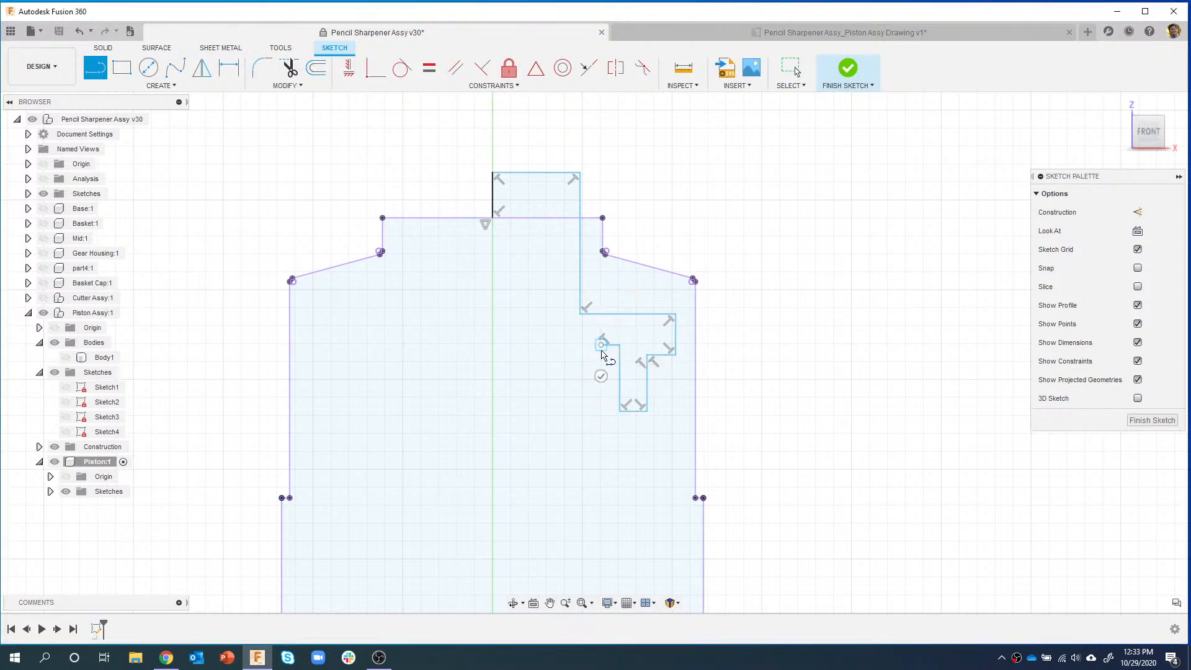
pyautogui.click(601, 437)
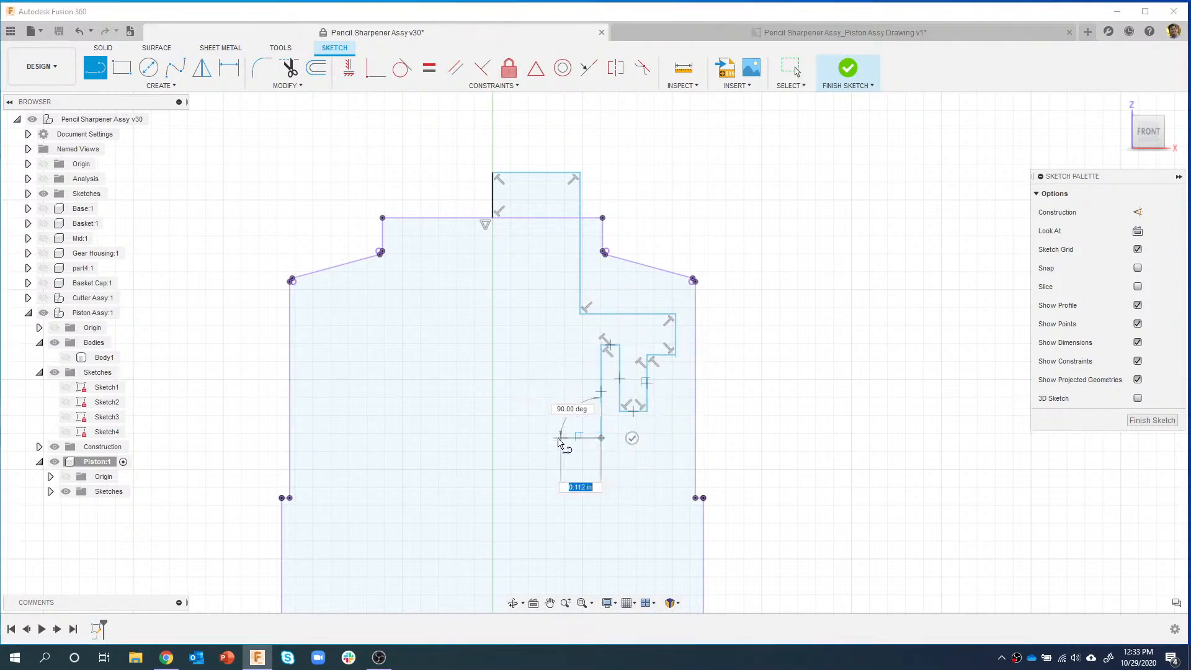
pyautogui.click(553, 437)
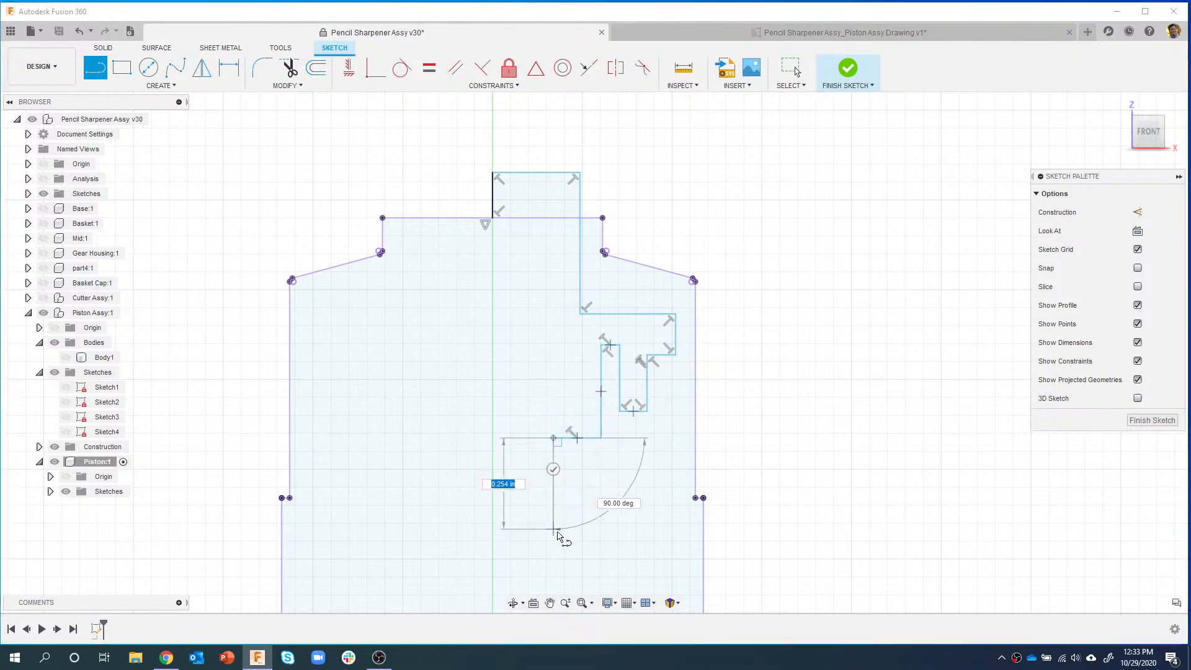
# - Complete the profile with the long narrow stem wall, an inner step near flange height and the bore line up to the top edge
pyautogui.click(553, 559)
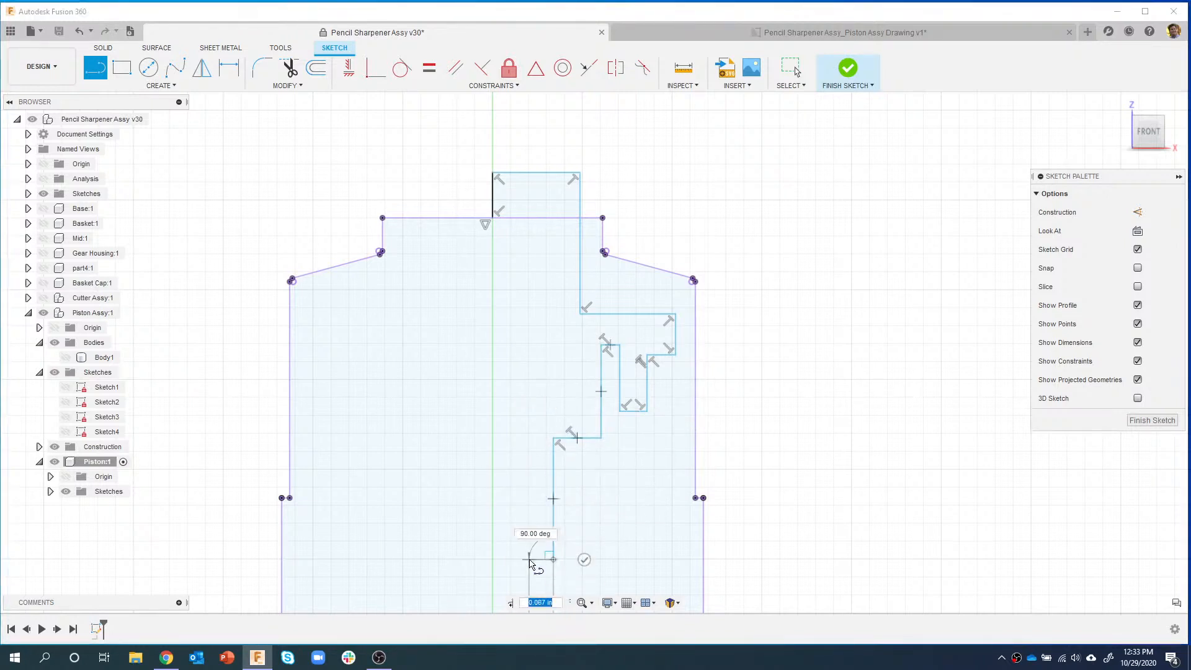
pyautogui.click(529, 560)
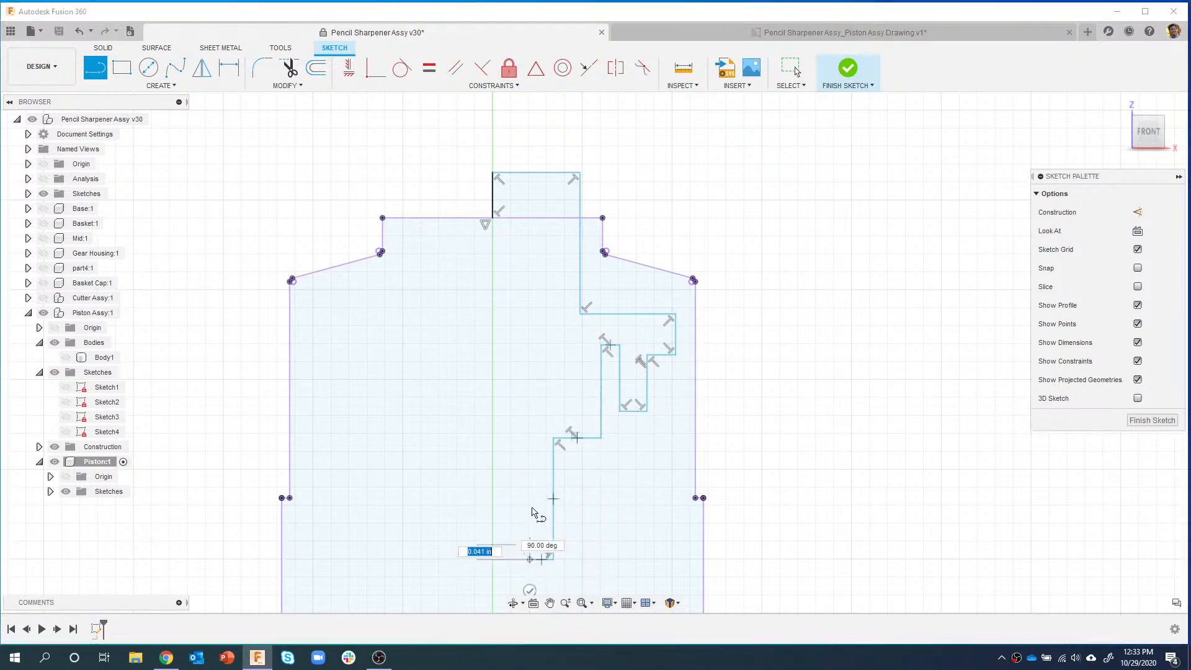
pyautogui.click(529, 303)
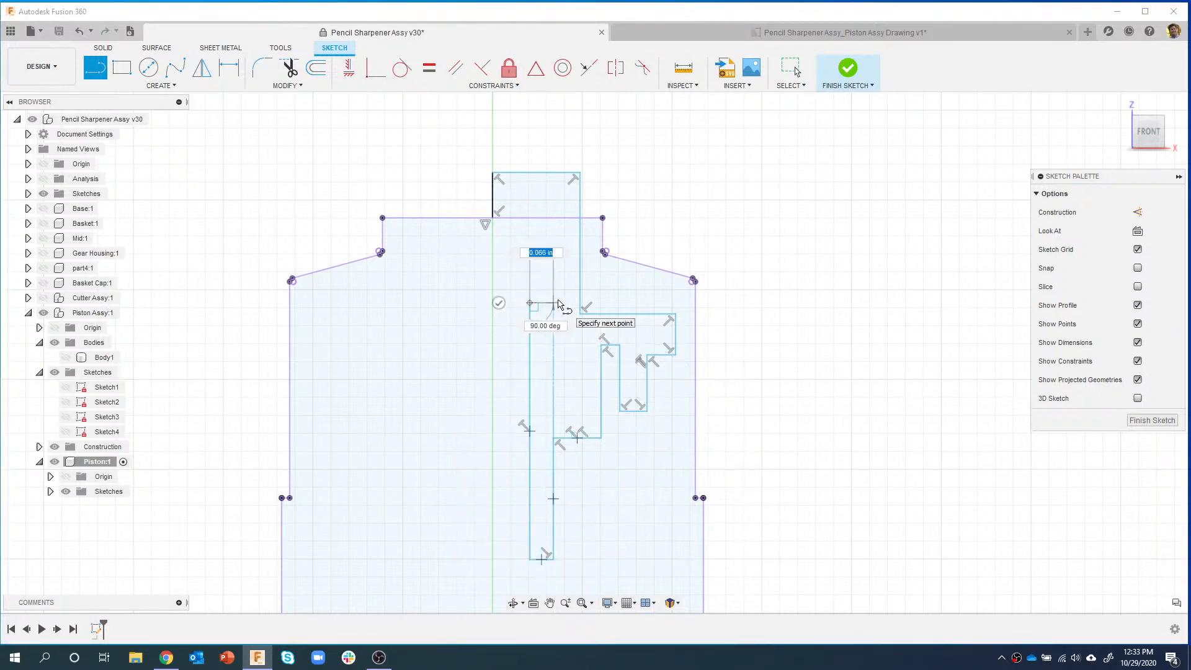
pyautogui.click(553, 303)
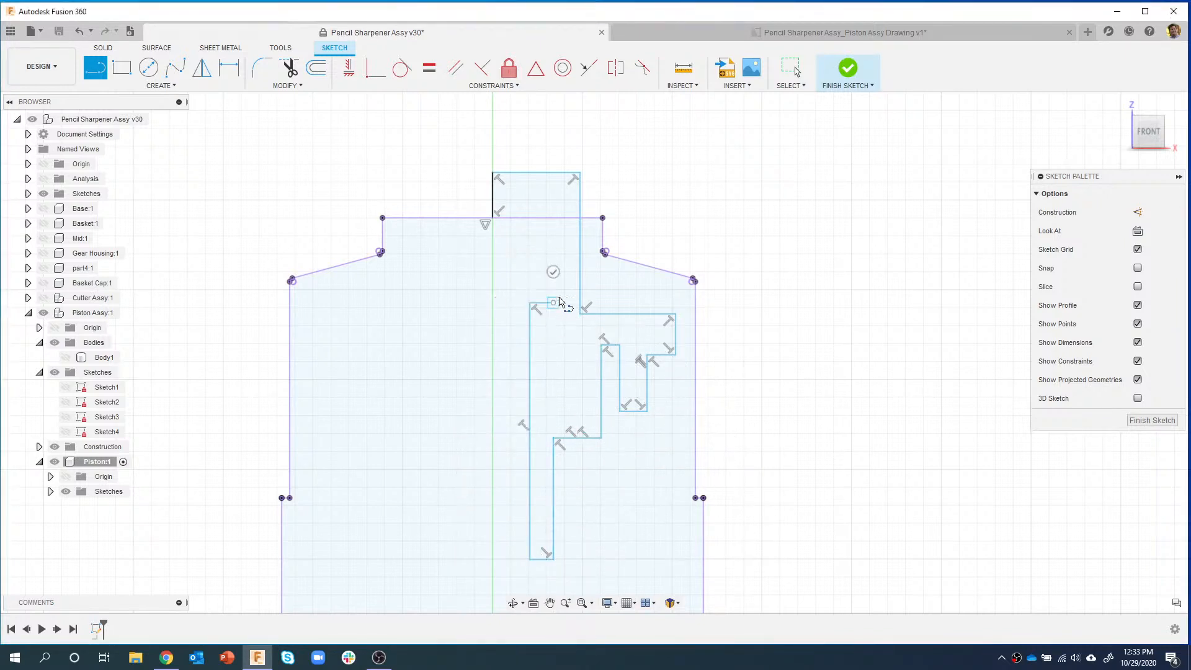
pyautogui.click(556, 174)
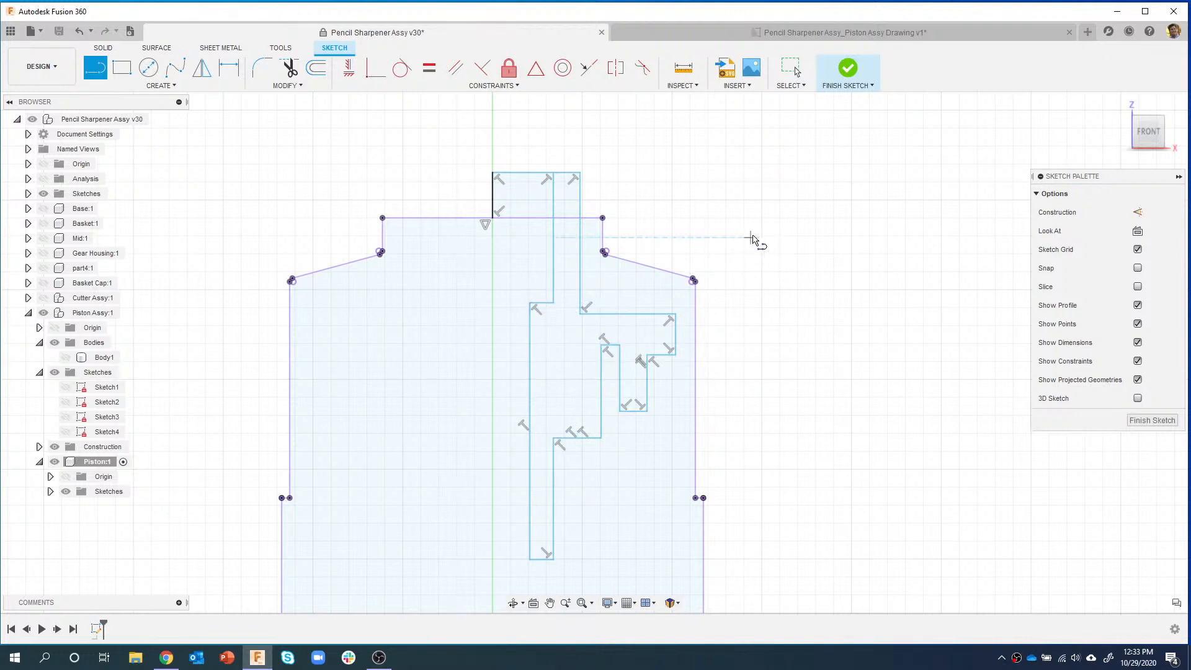
# - Make collinear the flange's top edge with the inner step, the groove's top with the flange underside, and the outer ring's and hub's bottom edges
pyautogui.click(586, 73)
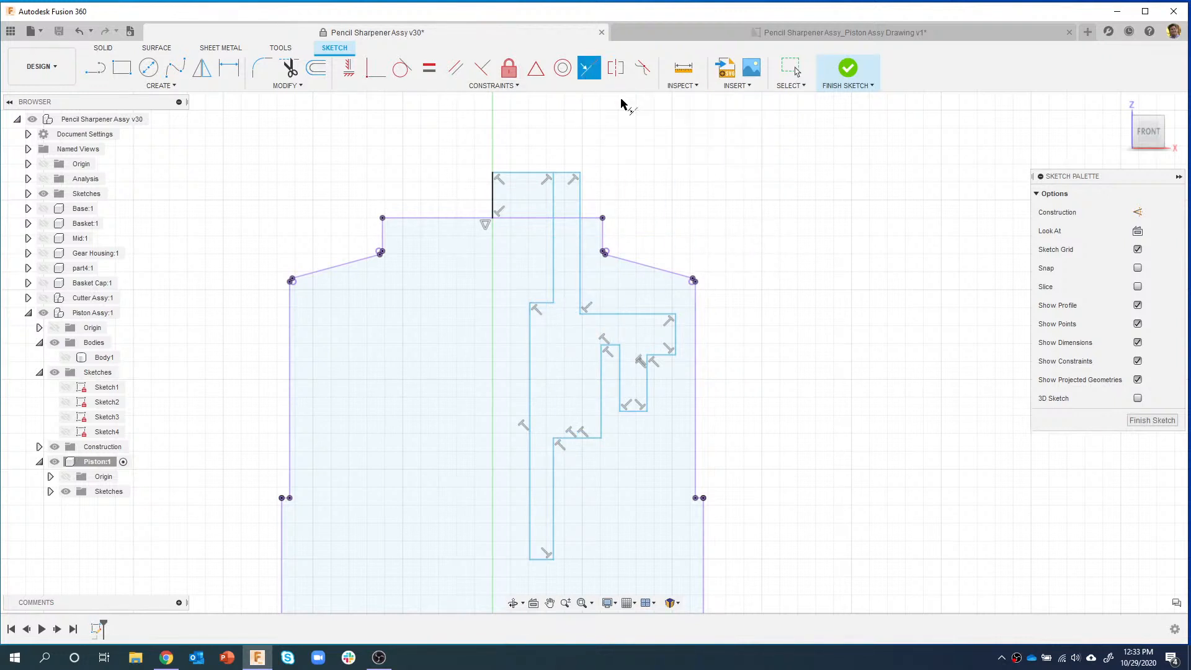
pyautogui.click(620, 314)
pyautogui.click(544, 304)
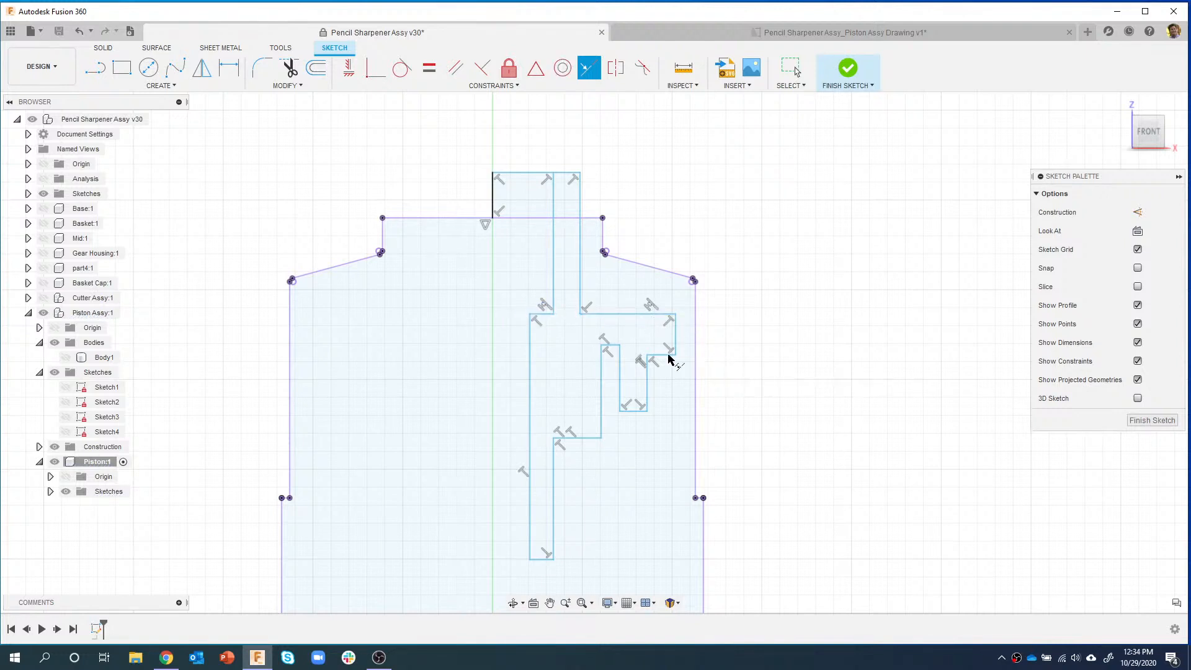
pyautogui.click(613, 346)
pyautogui.click(658, 355)
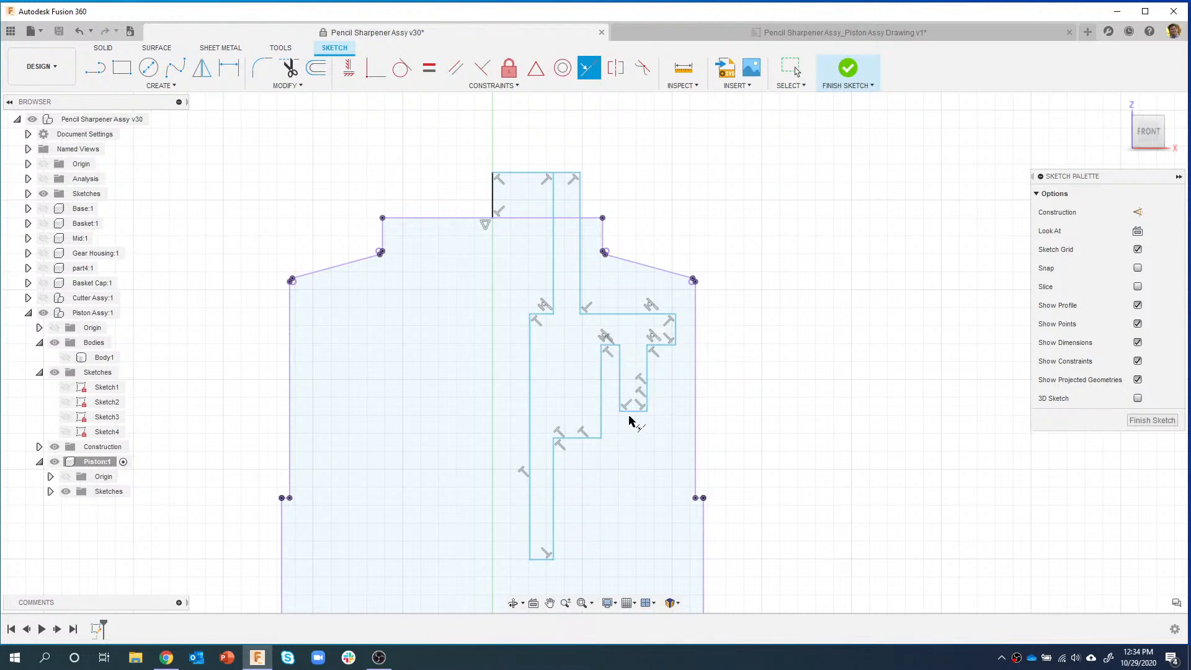
pyautogui.click(567, 437)
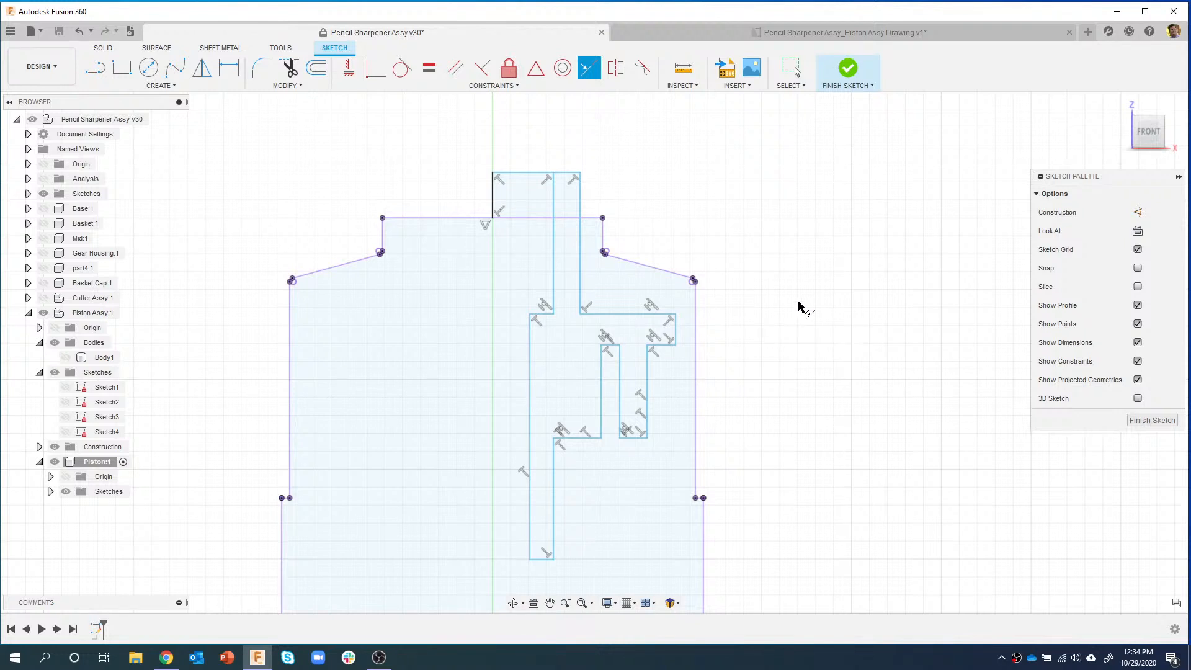
# - Switch to the Piston Assy drawing, examine the dimensions in the piston's Detail B section view, and return to the sharpener model
pyautogui.click(665, 34)
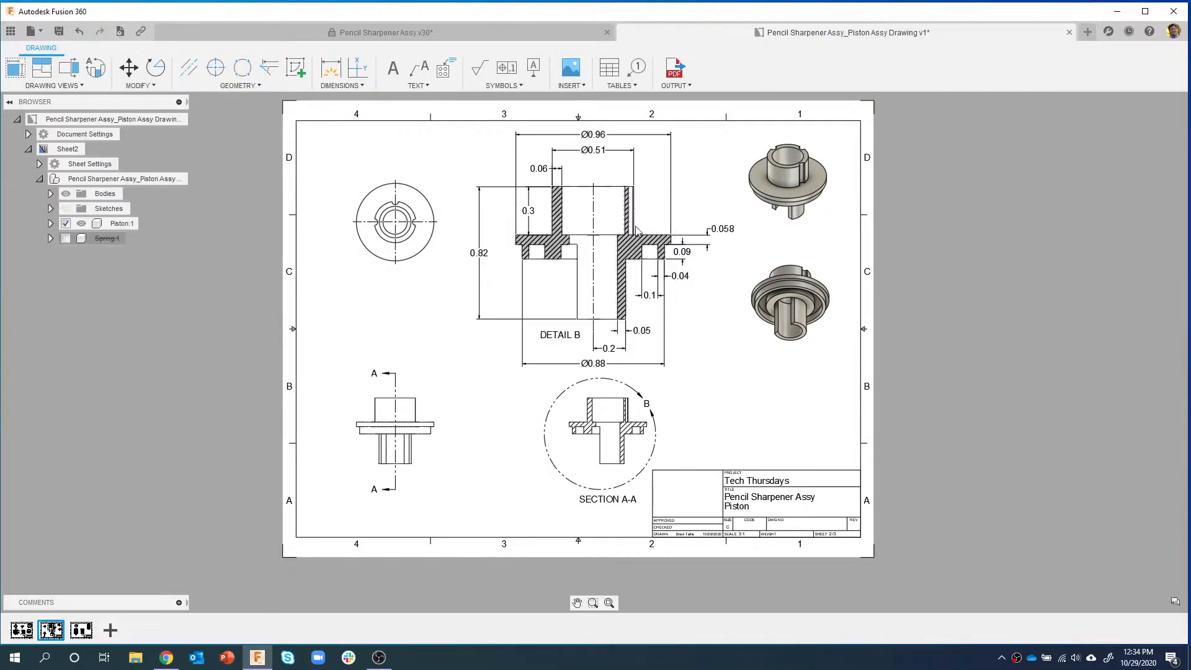
pyautogui.scroll(2, 608, 126)
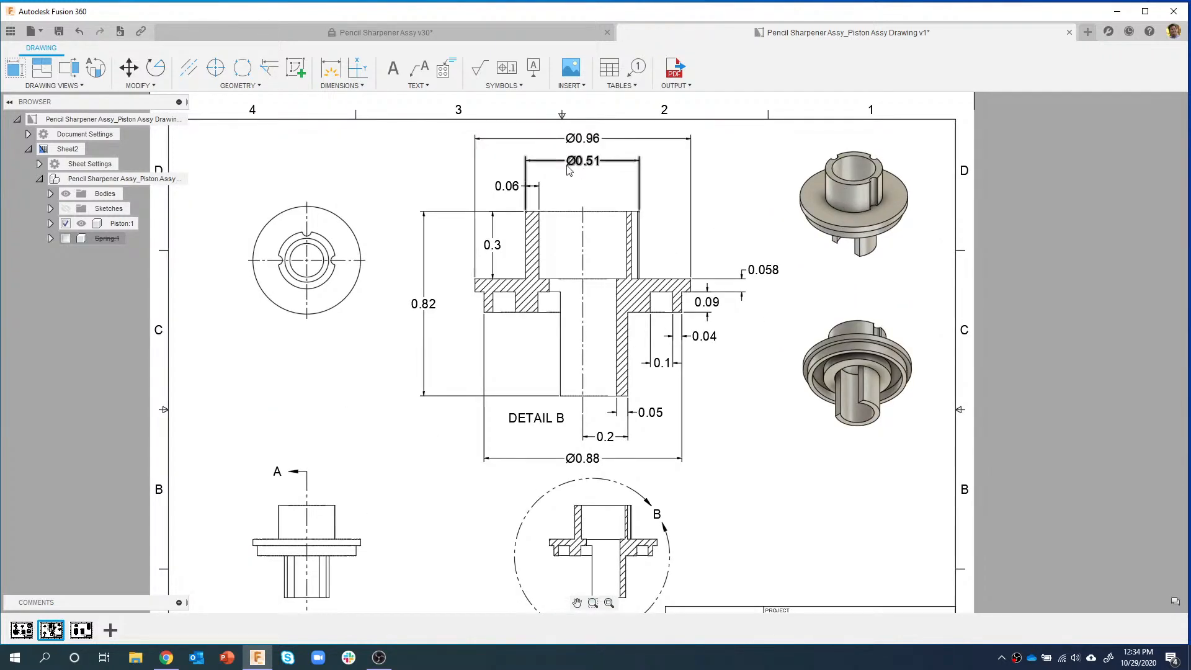
pyautogui.click(483, 36)
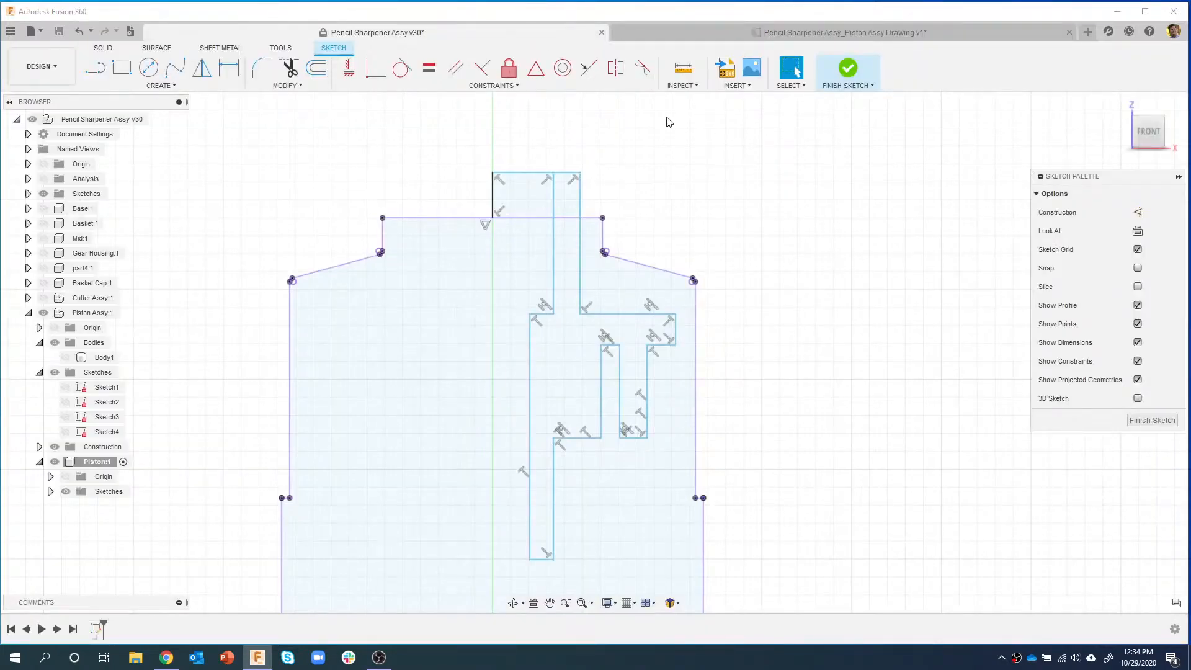
# - Dimension the upper neck's outer wall from the centerline as a diameter of 0.51 in
pyautogui.press('d')
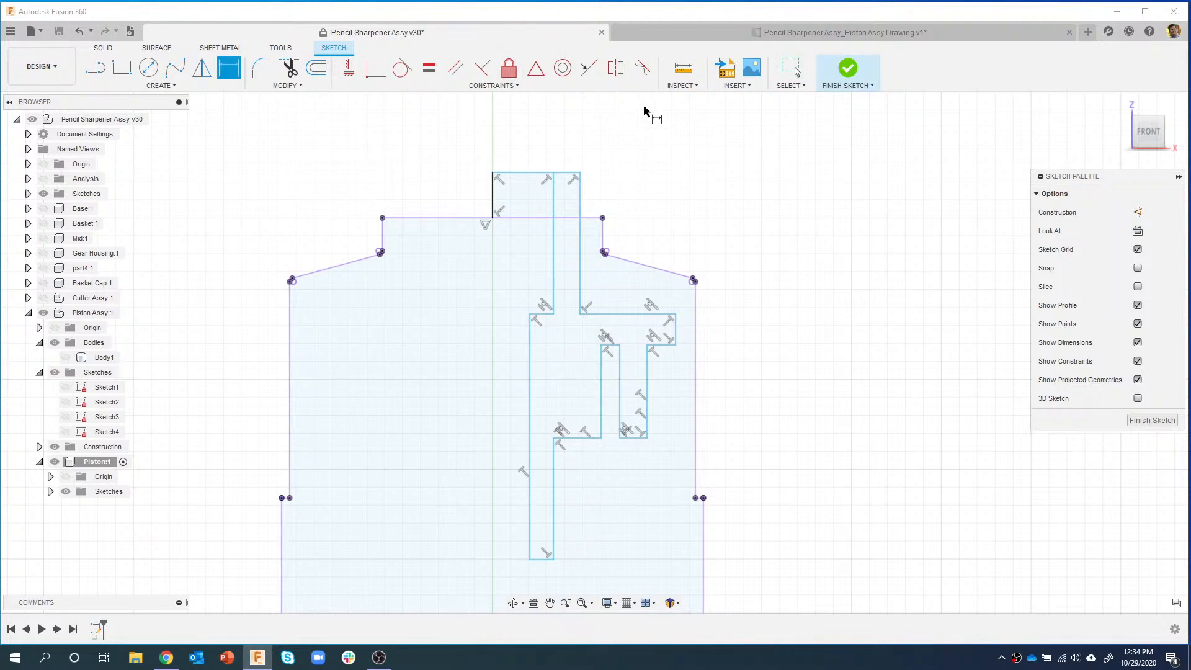
pyautogui.click(494, 193)
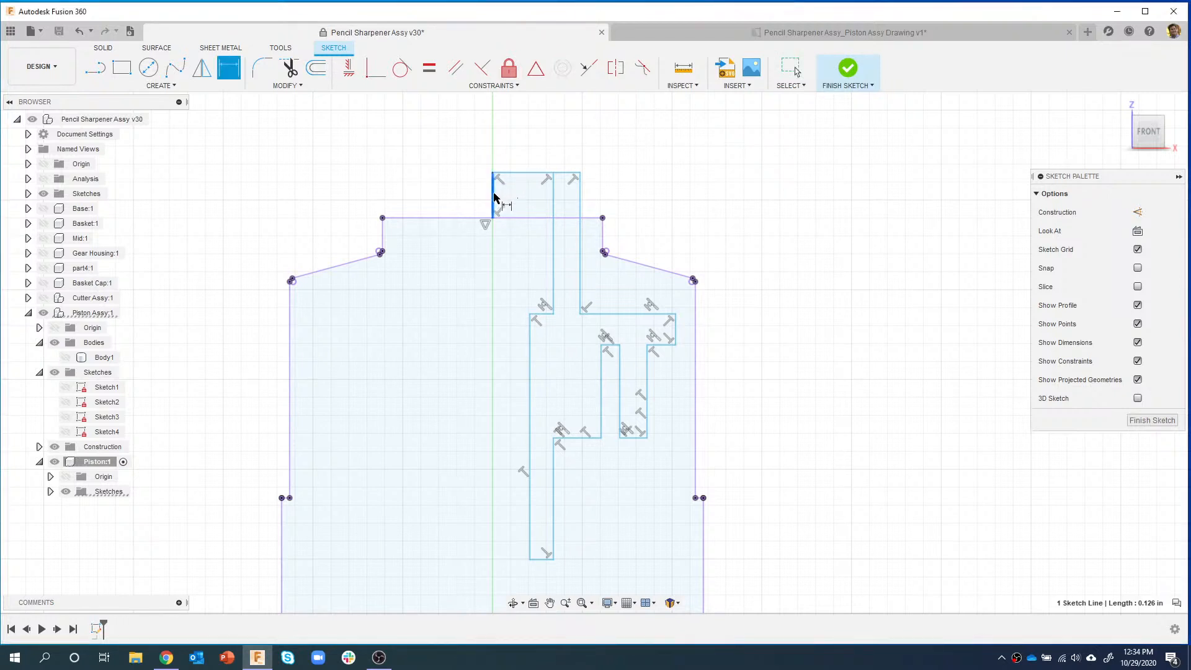
pyautogui.click(581, 197)
pyautogui.rightClick(523, 130)
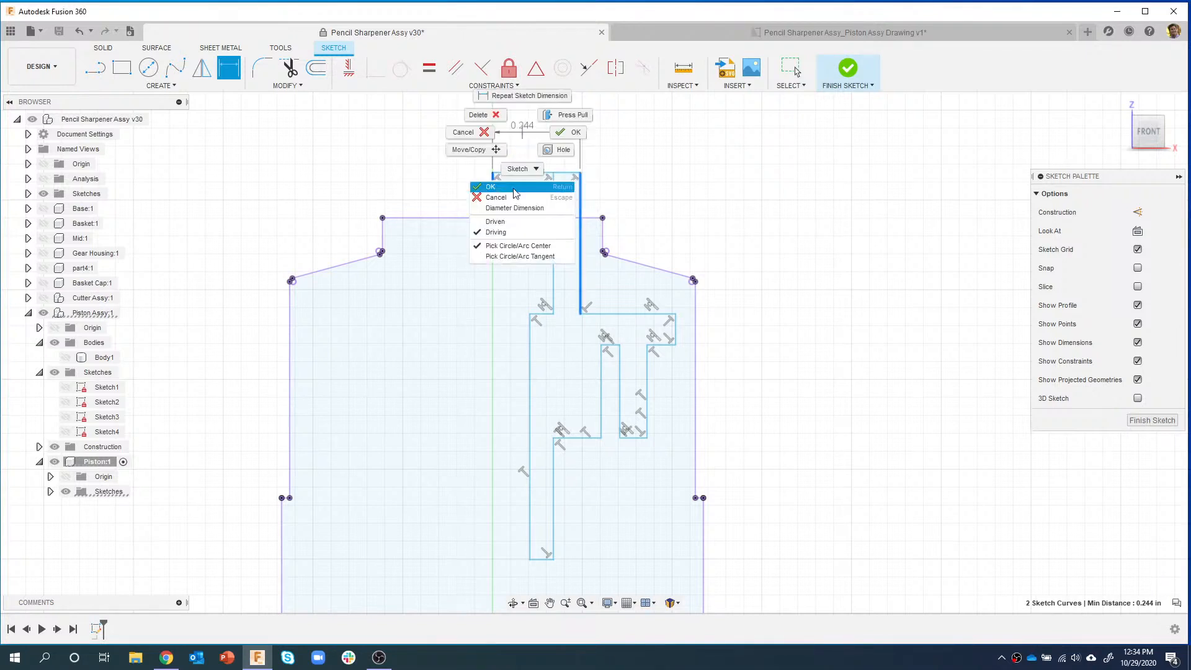
pyautogui.click(508, 207)
pyautogui.click(517, 141)
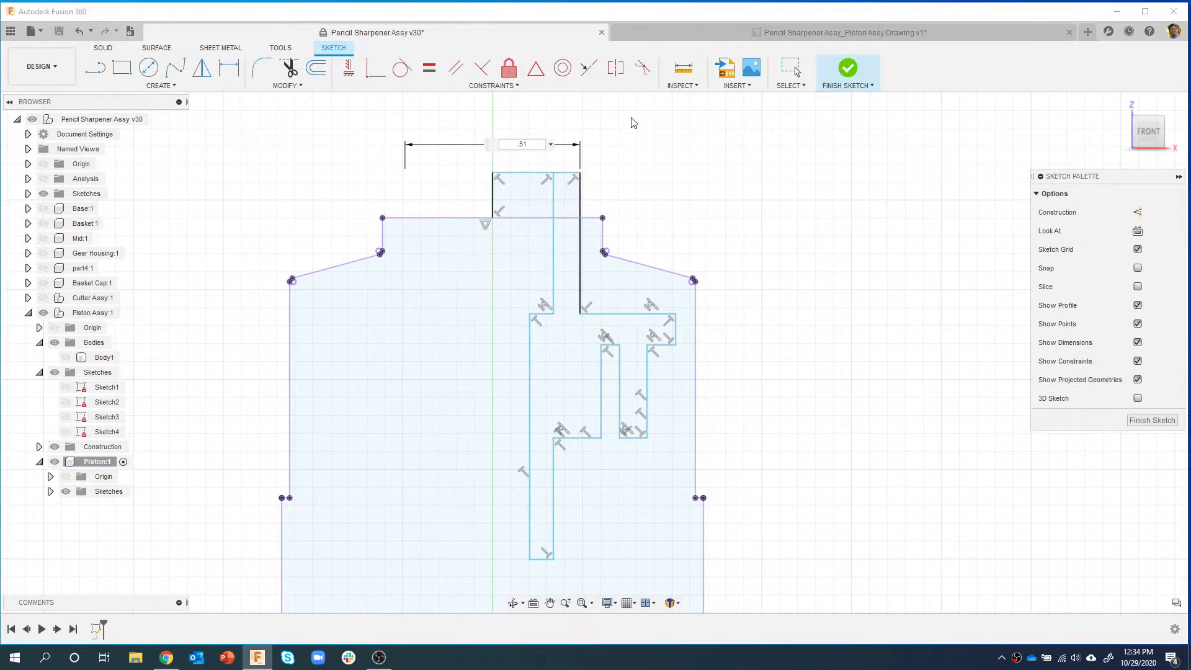
pyautogui.write('.51')
pyautogui.press('Return')
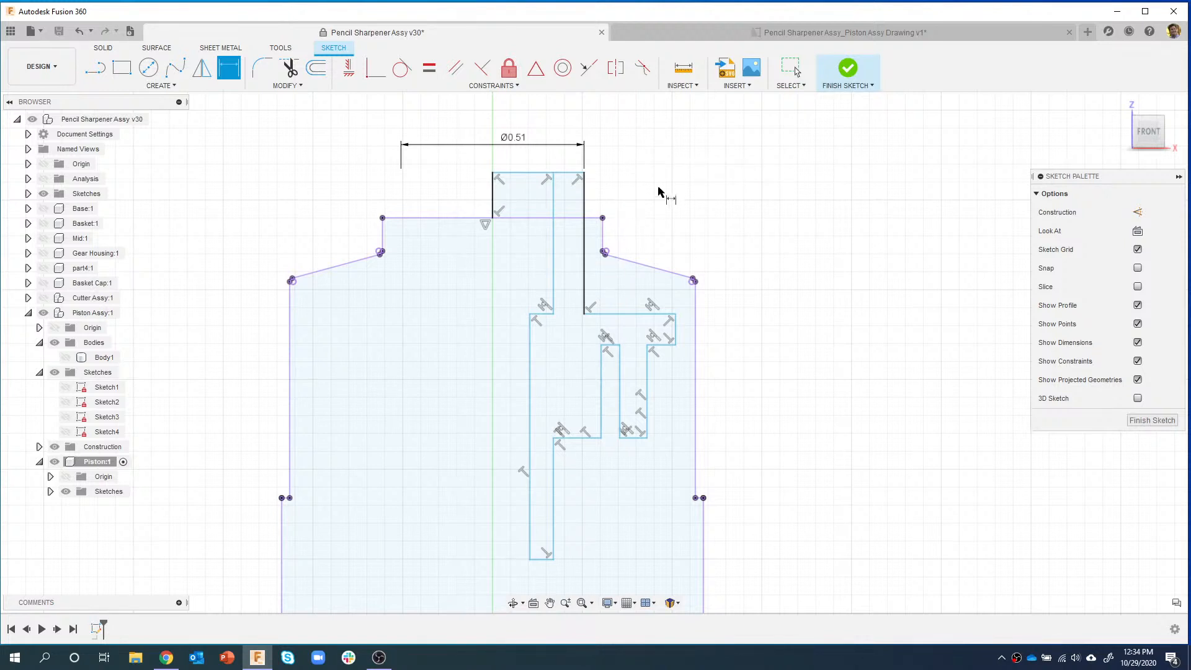
# - Dimension the outer ring's outer wall from the centerline as a diameter of 0.88 in
pyautogui.click(494, 198)
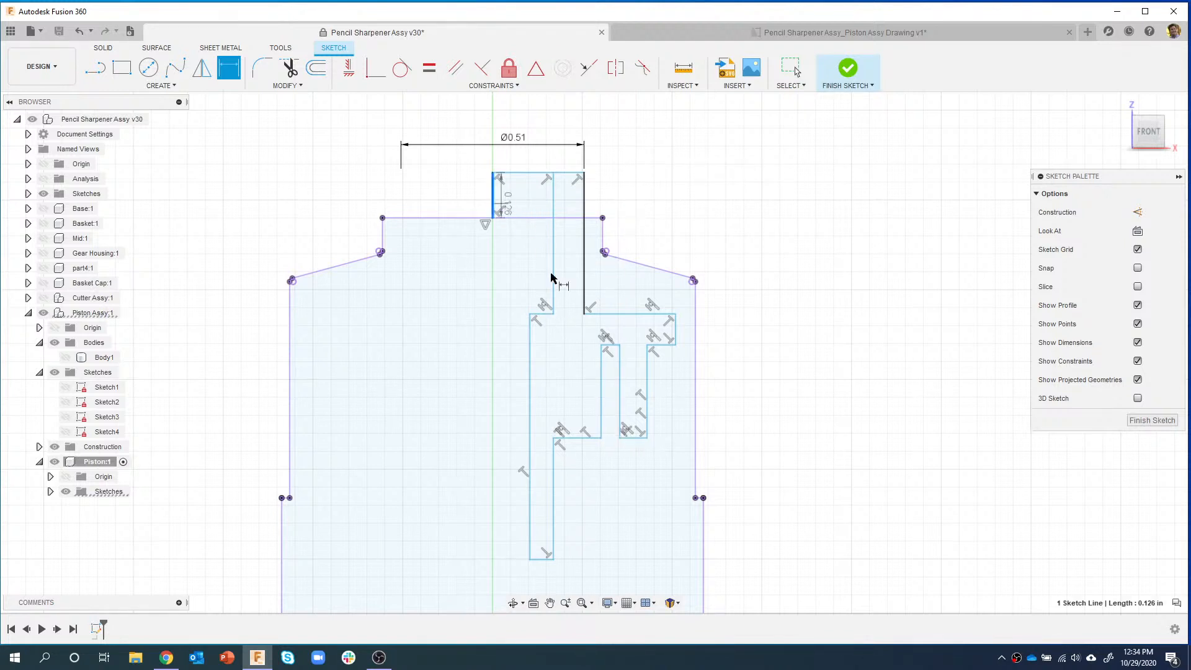
pyautogui.click(650, 429)
pyautogui.rightClick(597, 497)
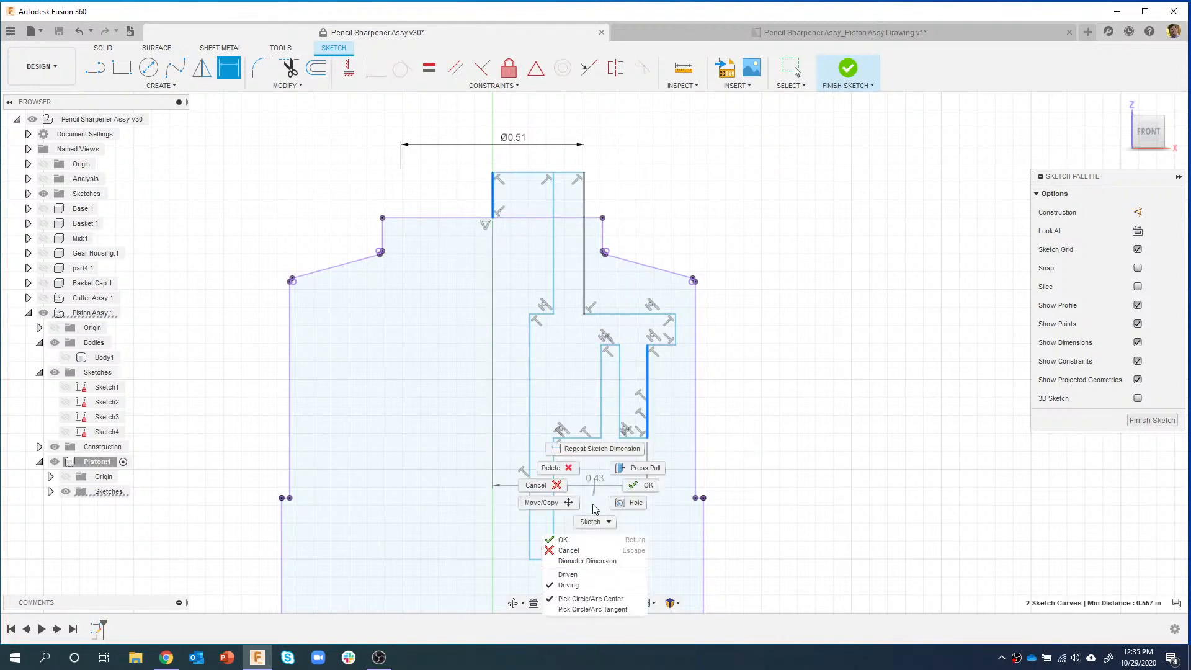
pyautogui.click(587, 560)
pyautogui.click(547, 573)
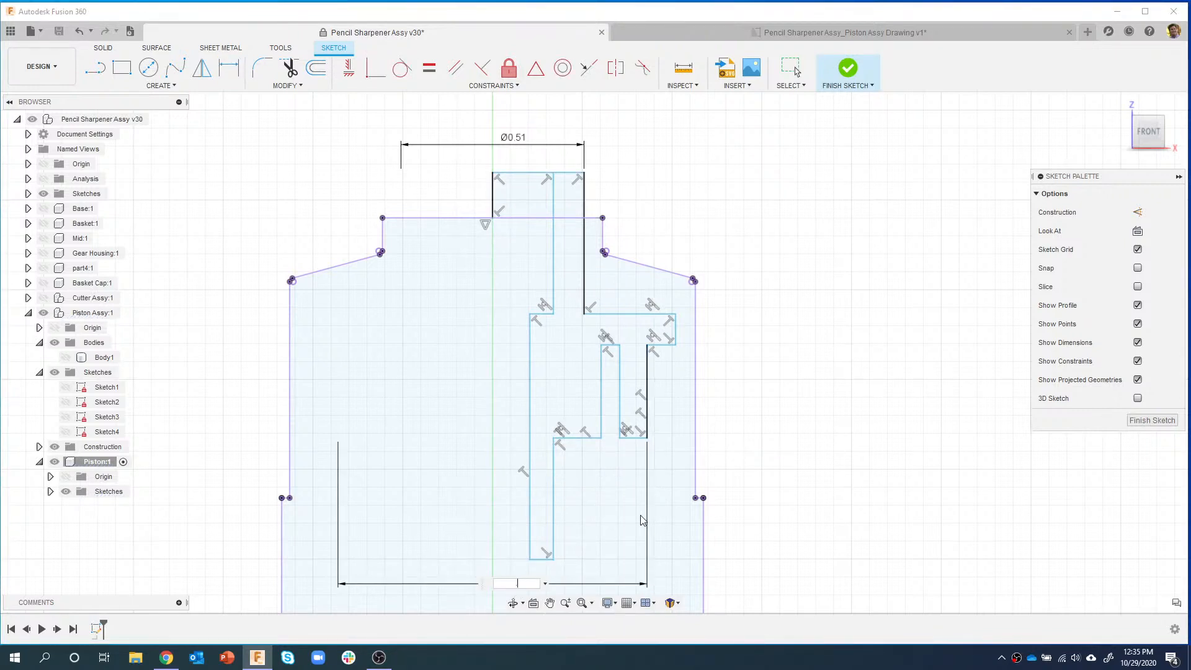
pyautogui.write('.88')
pyautogui.press('Return')
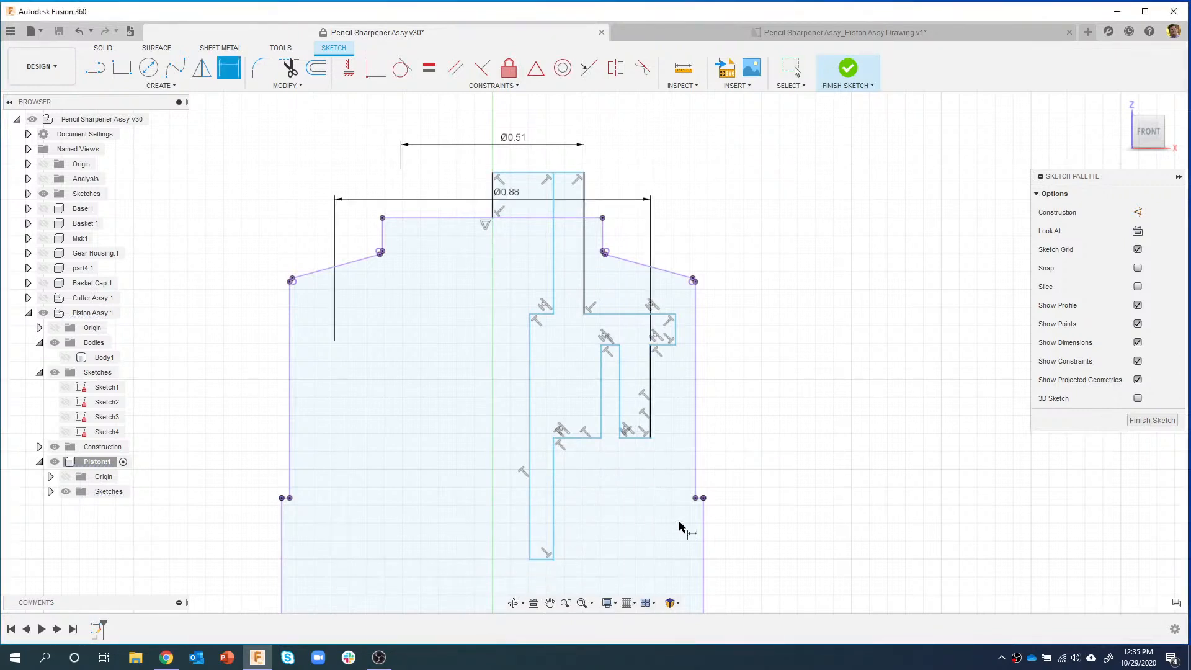
pyautogui.press('Escape')
# - Reposition the outer ring's diameter dimension below the piston profile, clear of the sketch geometry
pyautogui.moveTo(515, 193); pyautogui.dragTo(526, 589)
pyautogui.moveTo(500, 476); pyautogui.dragTo(500, 349, button='middle')
pyautogui.moveTo(527, 461); pyautogui.dragTo(524, 488)
pyautogui.scroll(-1, 477, 406)
pyautogui.moveTo(477, 349); pyautogui.dragTo(475, 399, button='middle')
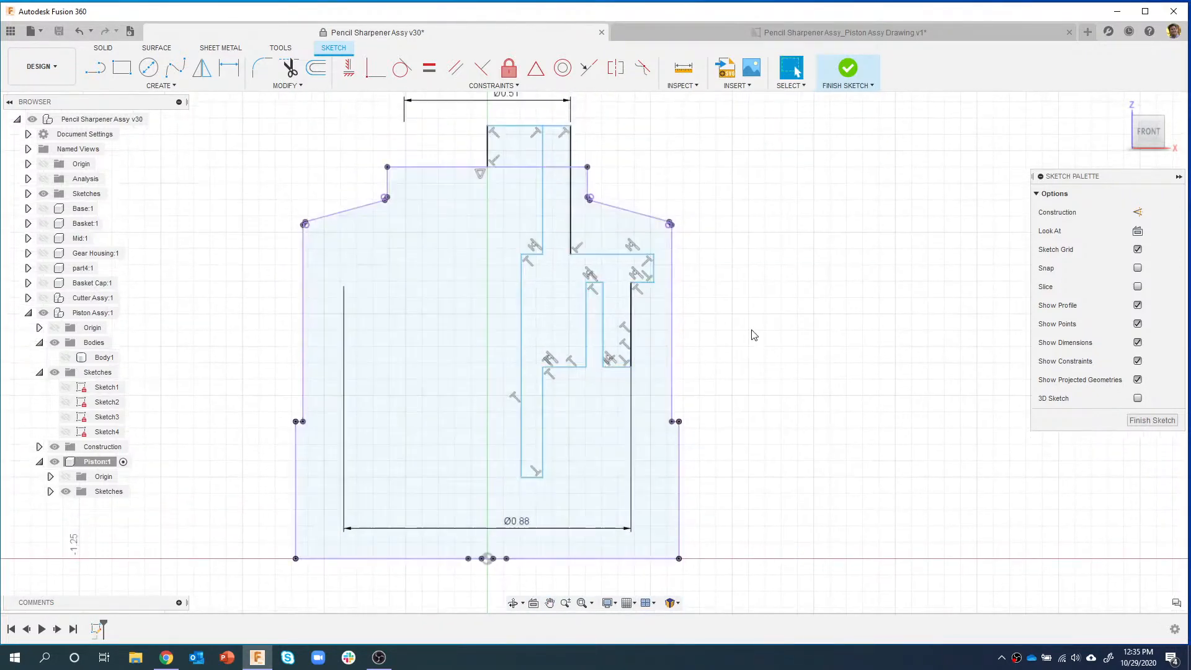
pyautogui.scroll(-1, 730, 358)
pyautogui.press('d')
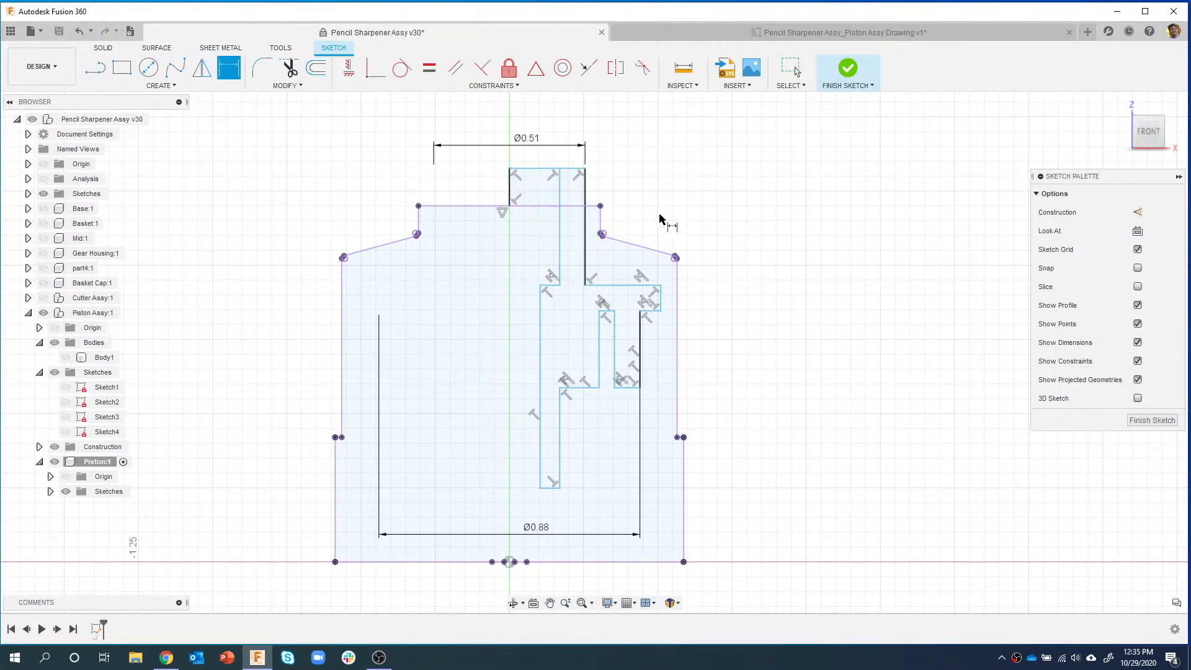
pyautogui.click(661, 300)
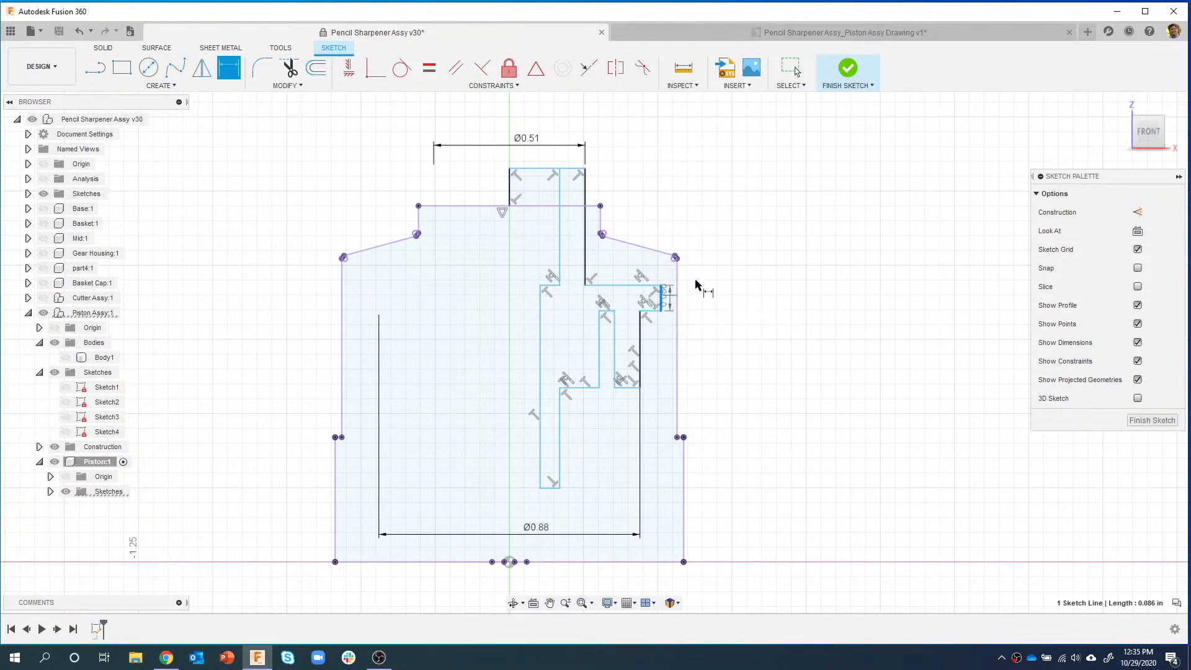
pyautogui.click(509, 192)
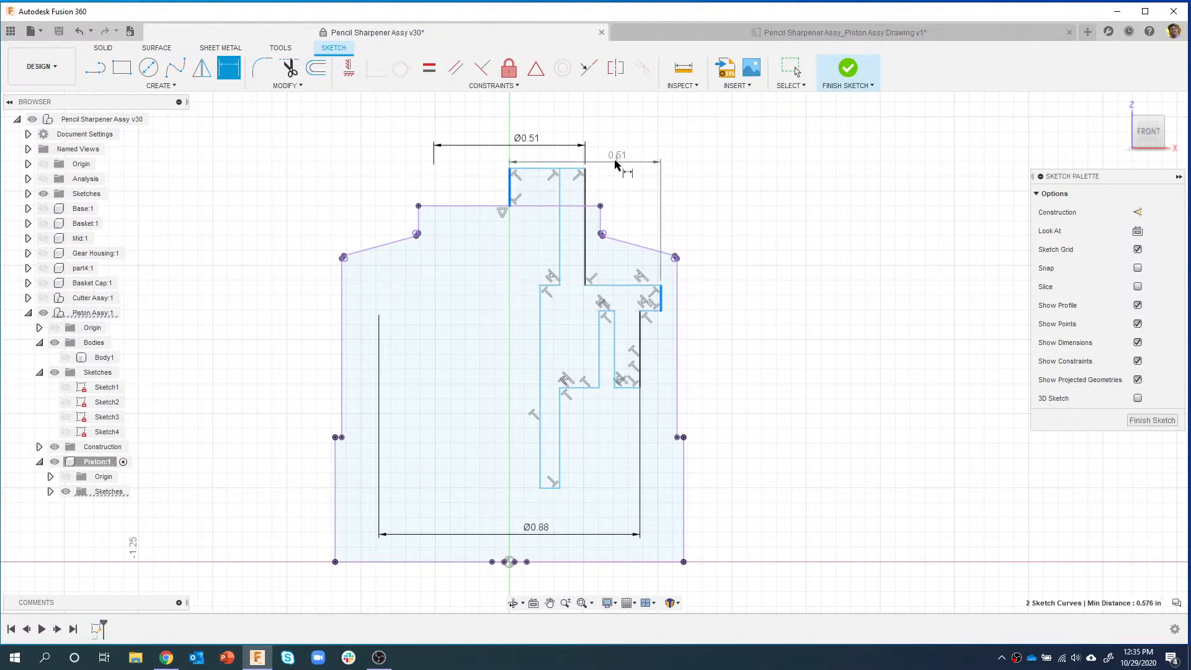
pyautogui.rightClick(612, 161)
pyautogui.click(596, 234)
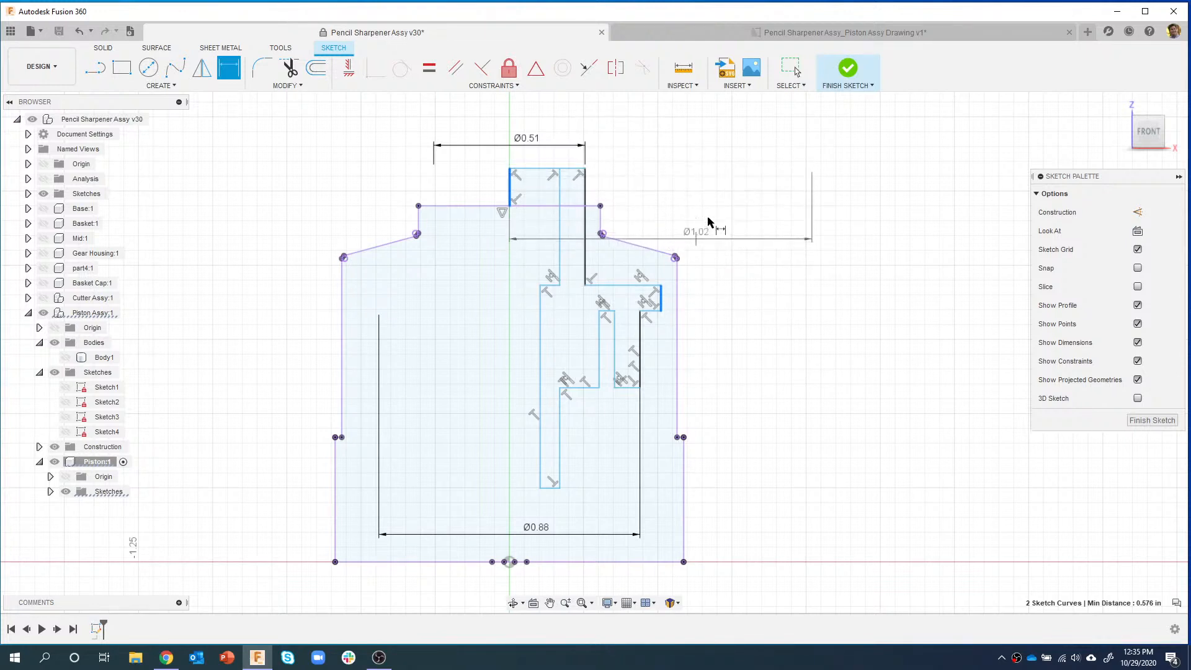
pyautogui.press('Escape')
pyautogui.press('d')
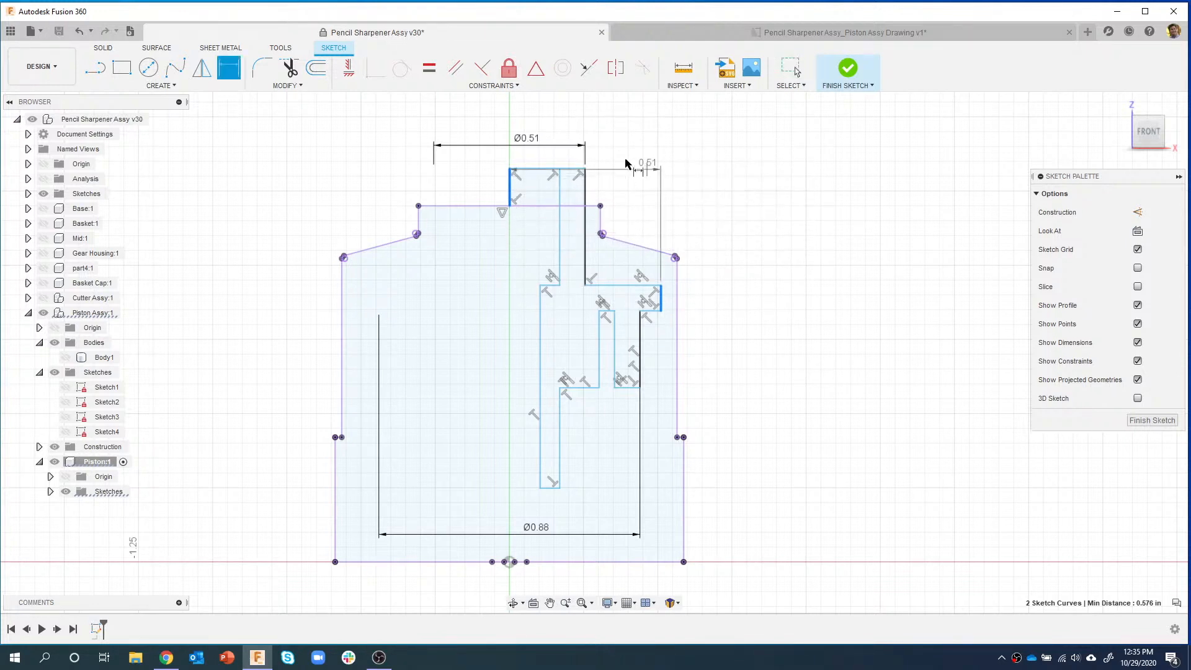
pyautogui.press('Escape')
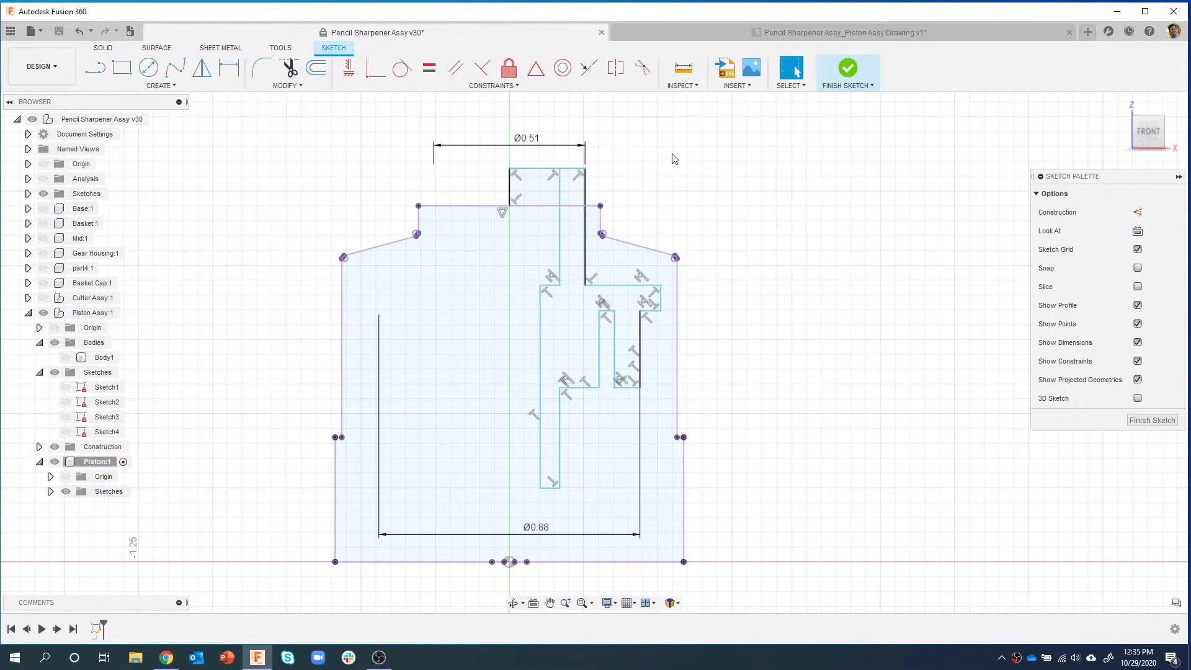
# - Dimension the flange's outer edge from the centerline as a diameter of 0.96 in, placed above the profile
pyautogui.press('d')
pyautogui.click(511, 190)
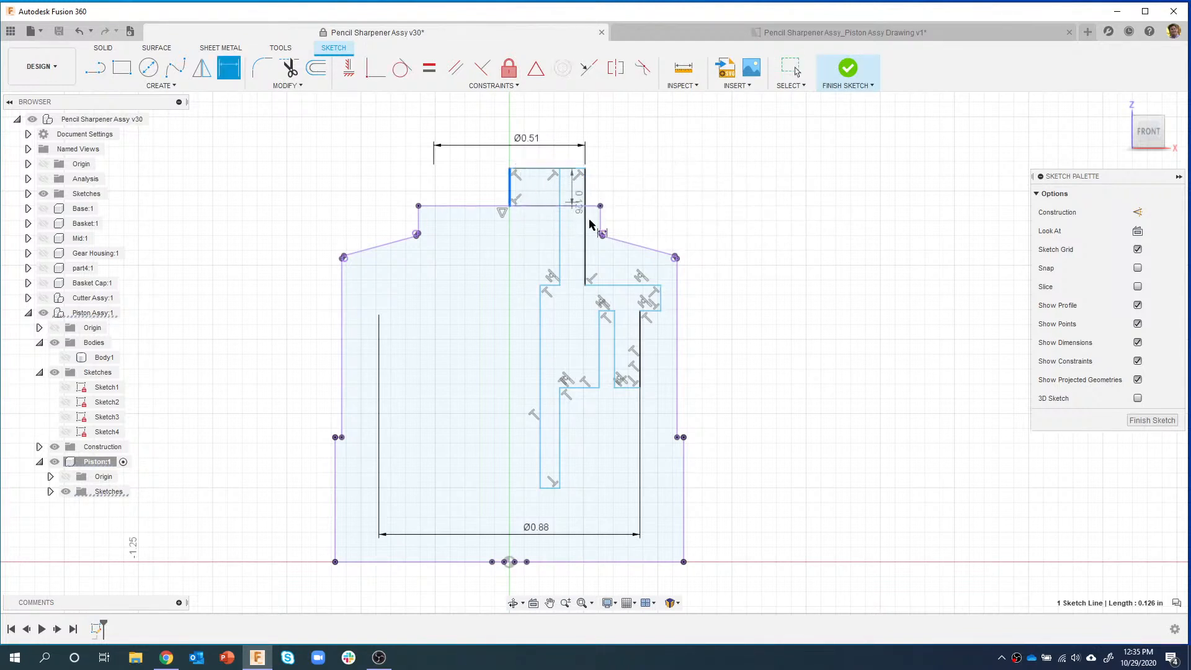
pyautogui.click(659, 297)
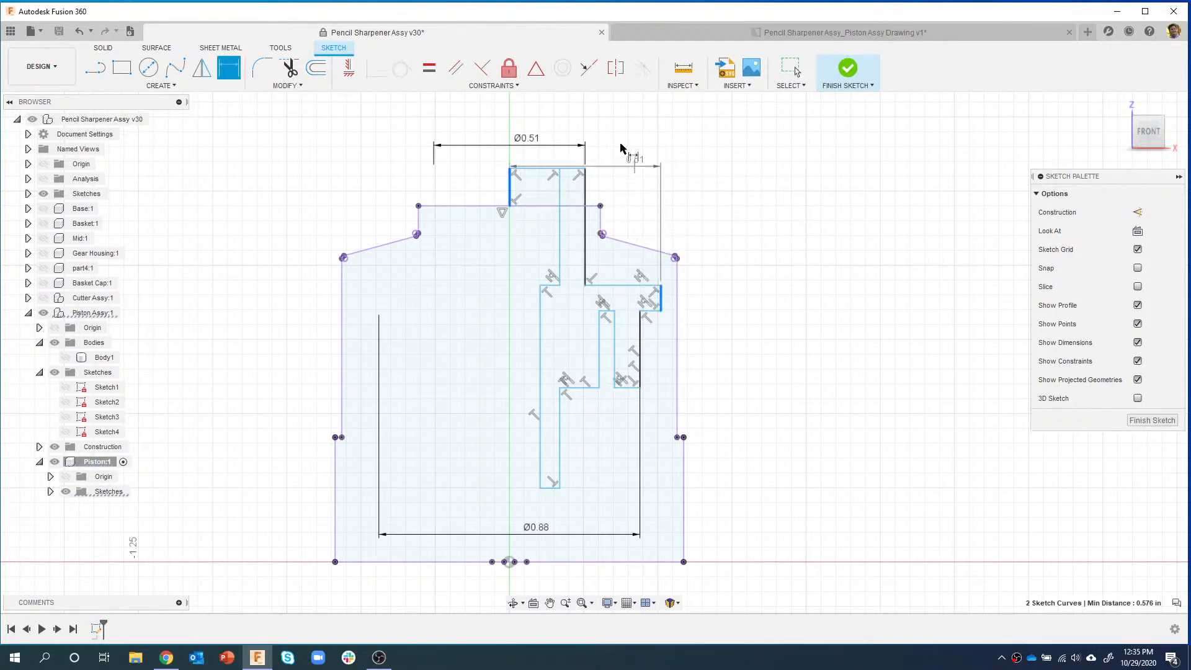
pyautogui.rightClick(583, 121)
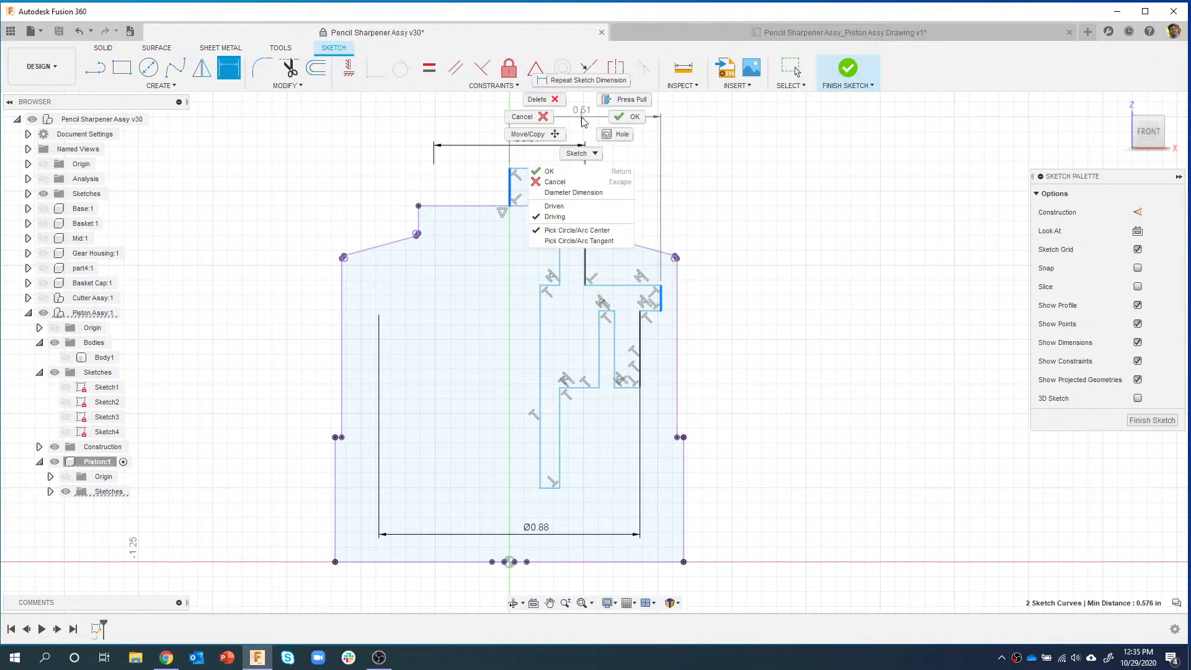
pyautogui.click(567, 193)
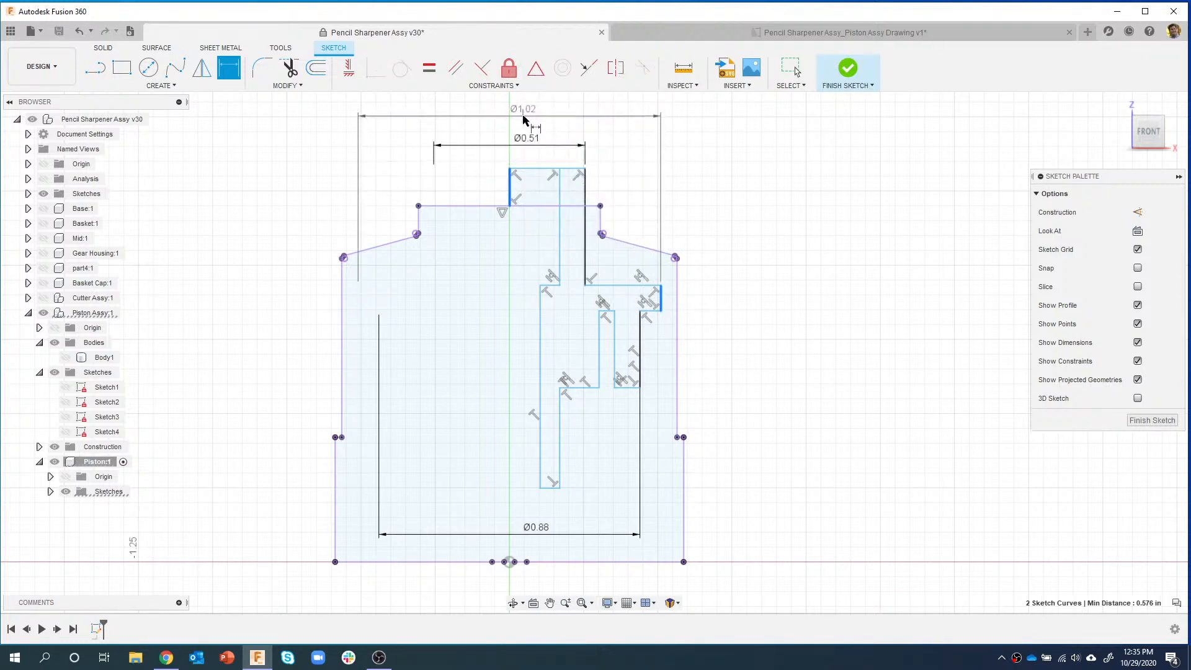
pyautogui.click(529, 121)
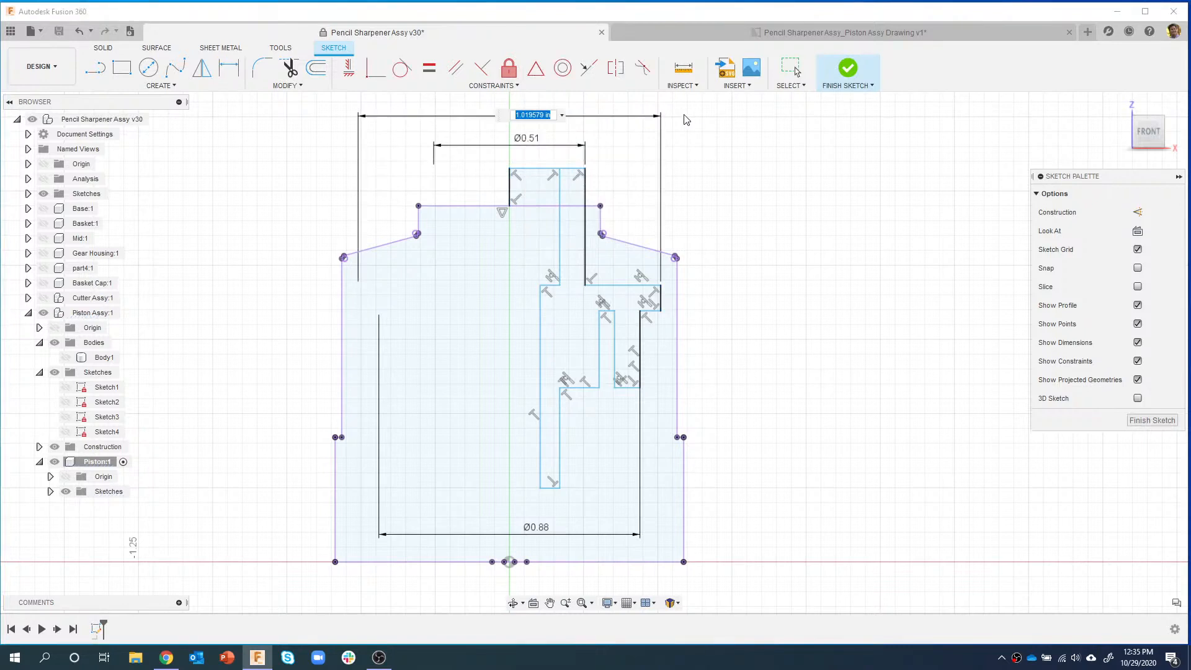
pyautogui.write('.96')
pyautogui.press('Return')
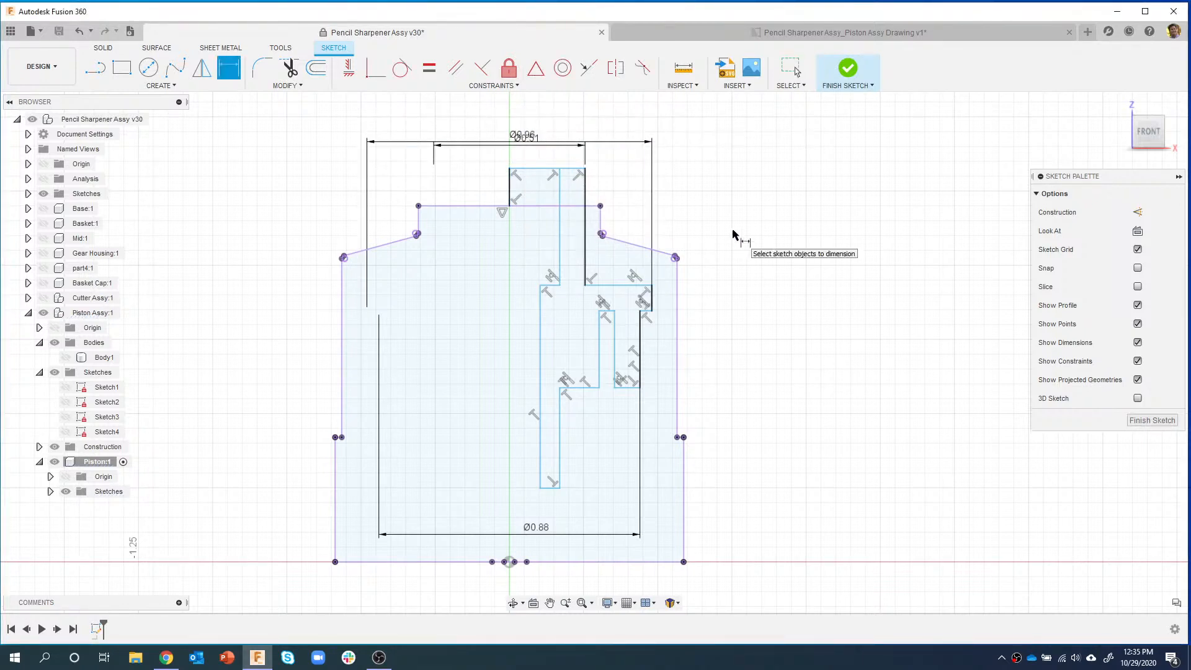
# - Set the vertical distance between the neck's top corner and the case's upper corner to 0.07 in
pyautogui.scroll(2, 650, 166)
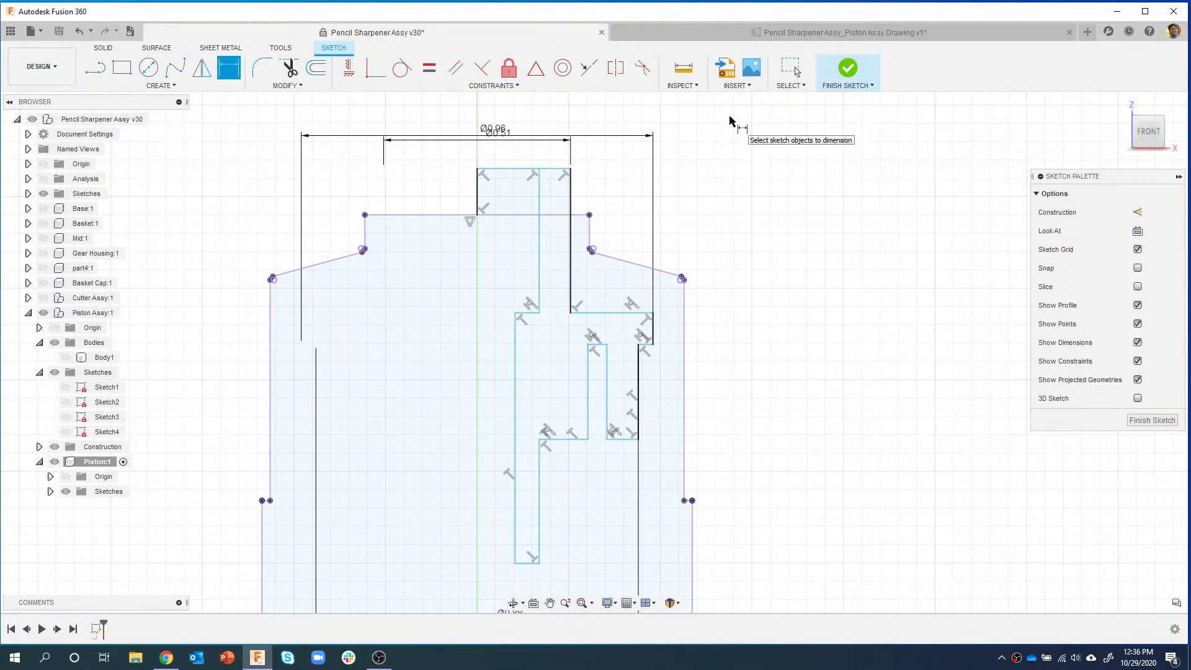
pyautogui.click(570, 168)
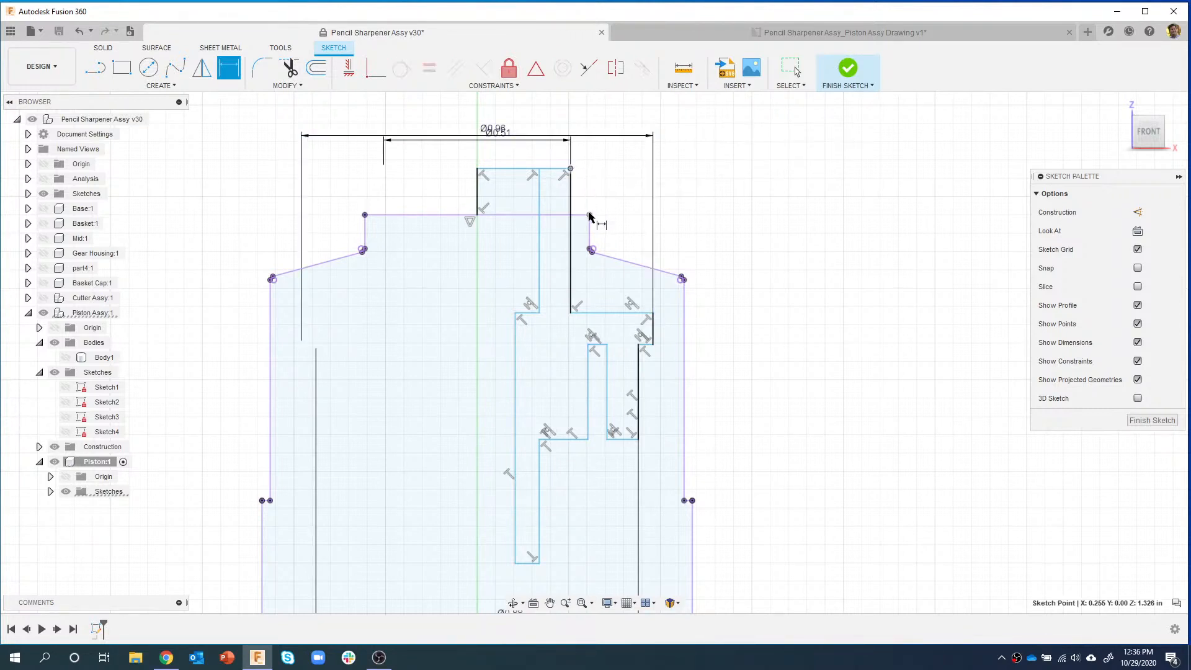
pyautogui.click(590, 215)
pyautogui.click(631, 192)
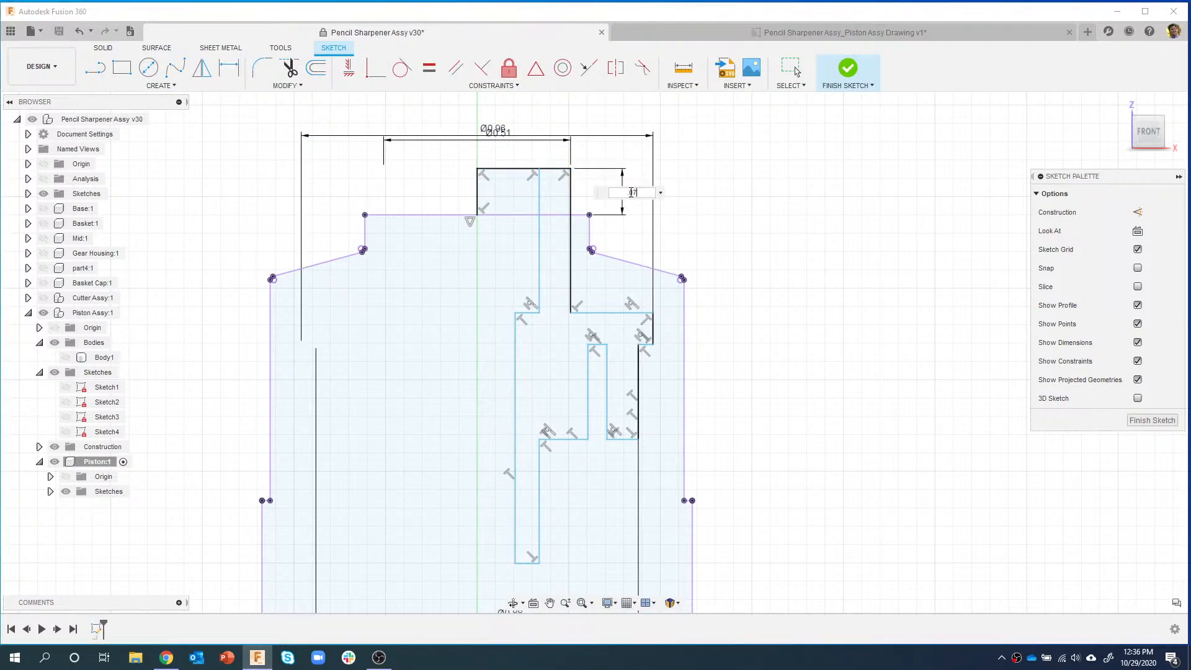
pyautogui.write('.07')
pyautogui.press('Return')
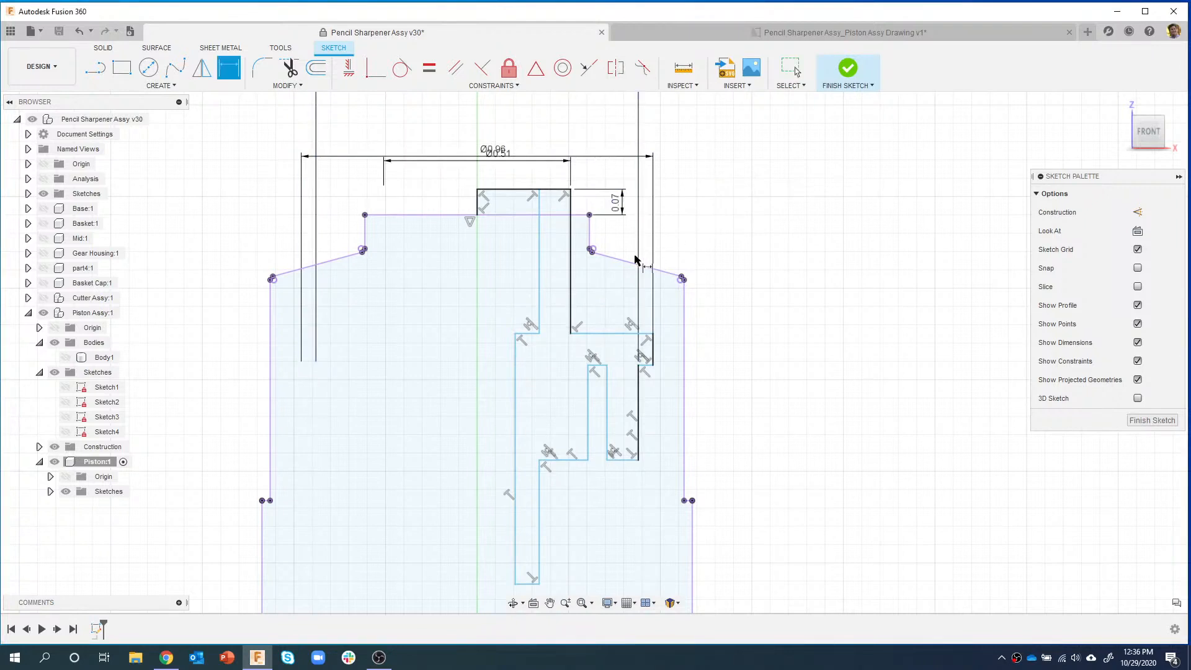
# - Dimension the upper neck's outer vertical edge at 0.30 in and the flange's outer edge height at 0.058 in
pyautogui.click(571, 263)
pyautogui.click(772, 259)
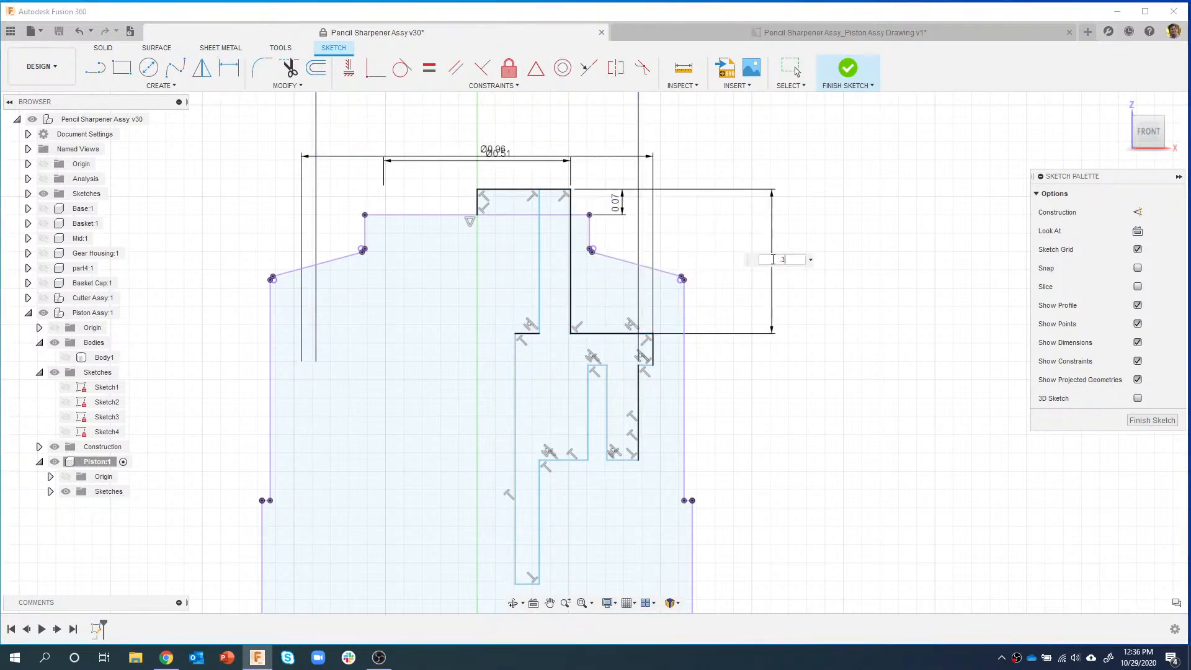
pyautogui.press('Return')
pyautogui.click(655, 337)
pyautogui.click(747, 331)
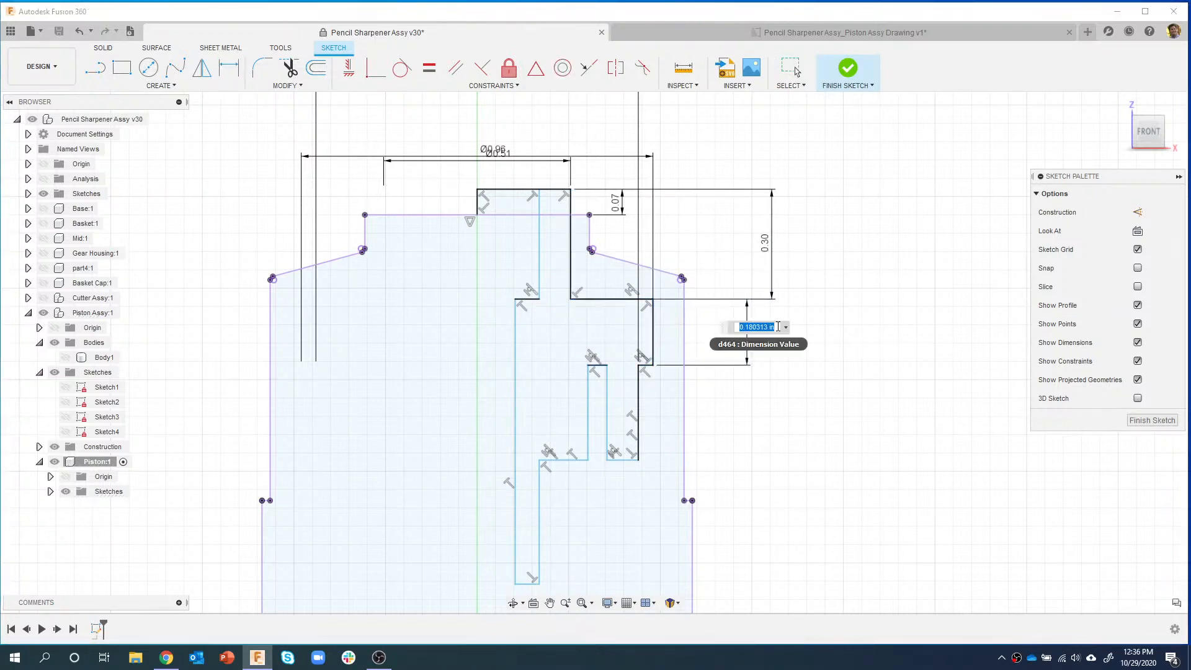
pyautogui.press('BackSpace')
pyautogui.press('Return')
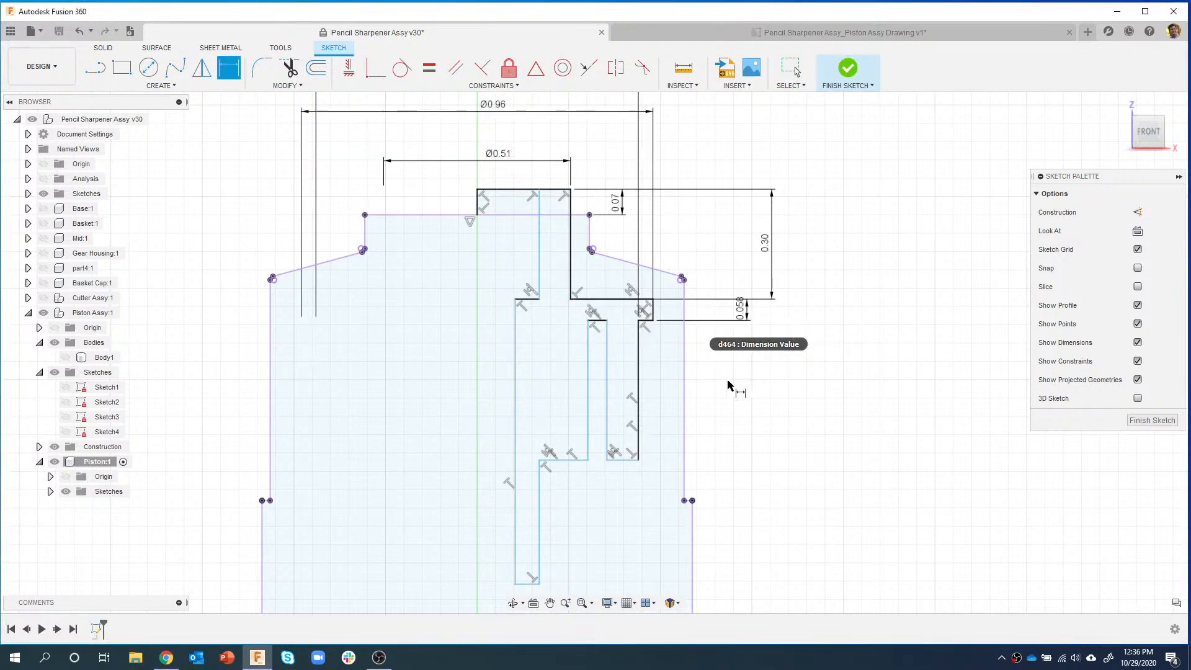
# - Dimension the outer vertical edge of the lip below the flange at 0.09 in
pyautogui.click(638, 389)
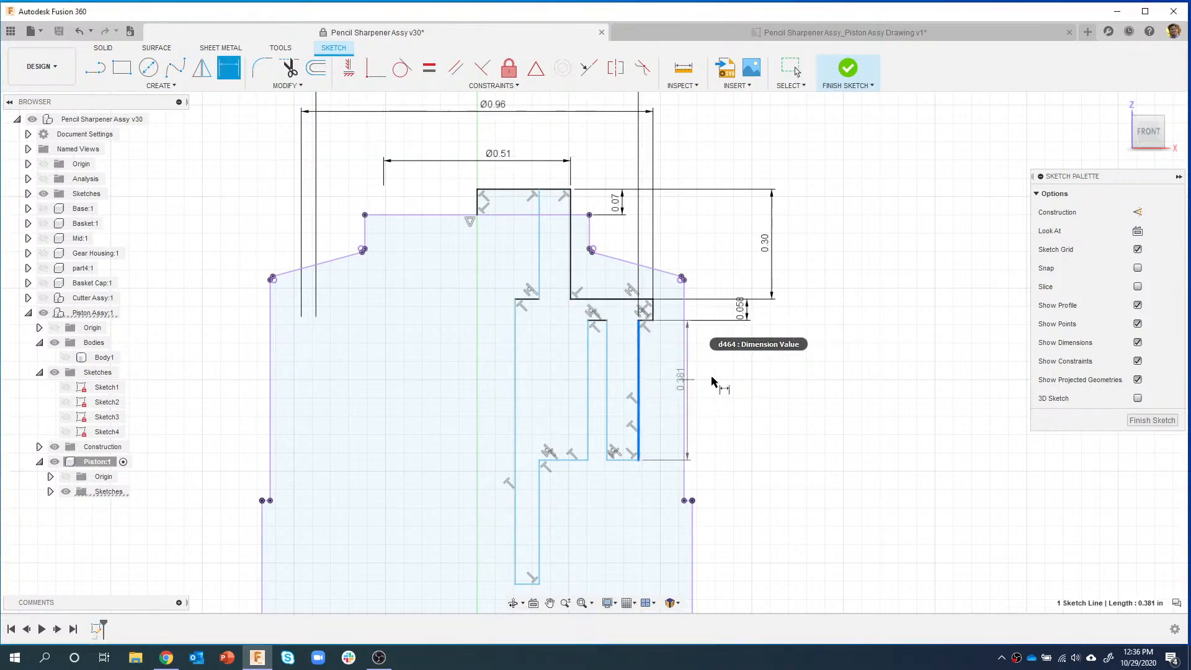
pyautogui.click(744, 376)
pyautogui.write('.0')
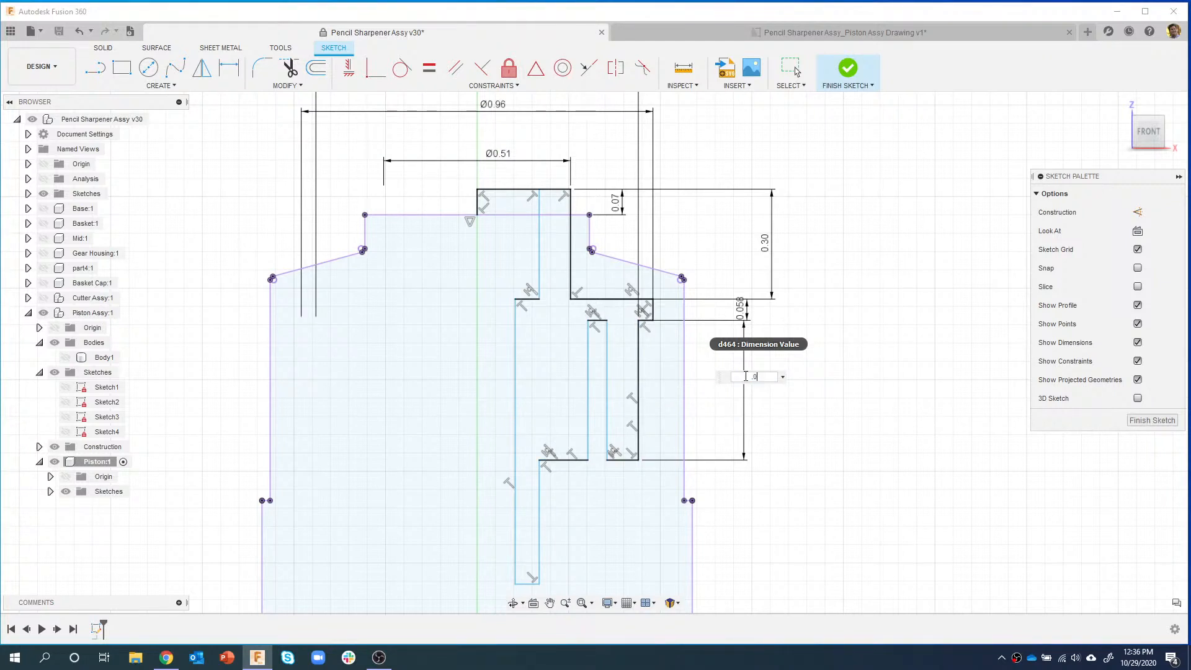
pyautogui.write('9')
pyautogui.press('Return')
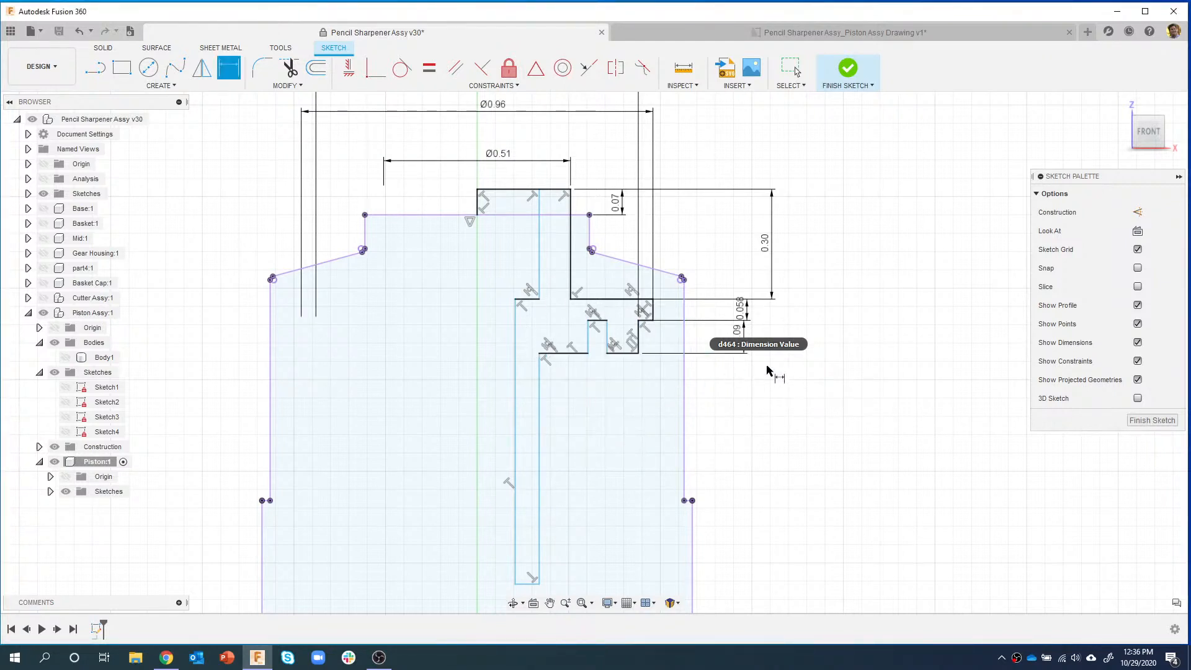
# - Set the width of the lip under the flange to 0.04 in and the width of the adjacent groove to 0.10 in
pyautogui.click(613, 351)
pyautogui.click(623, 381)
pyautogui.write('.04')
pyautogui.press('Return')
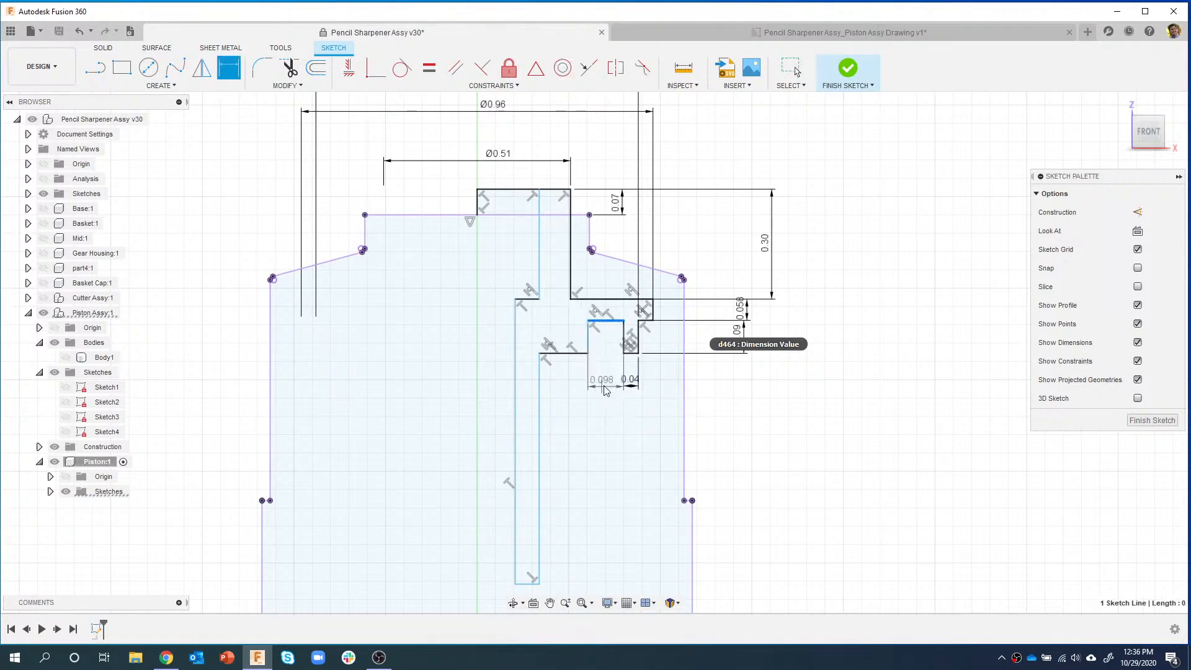
pyautogui.click(605, 385)
pyautogui.write('.1')
pyautogui.press('Return')
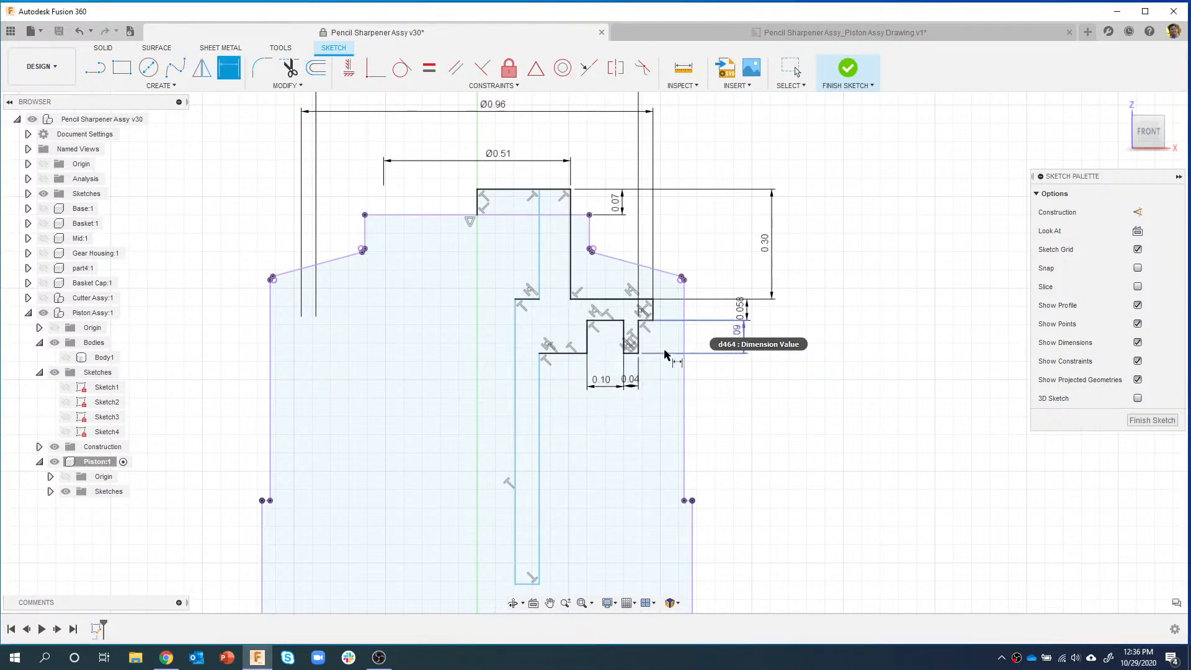
# - Dimension the bottom edge of the long lower stem, setting its wall width to 0.05 in
pyautogui.scroll(-1, 657, 416)
pyautogui.moveTo(656, 429); pyautogui.dragTo(665, 379, button='middle')
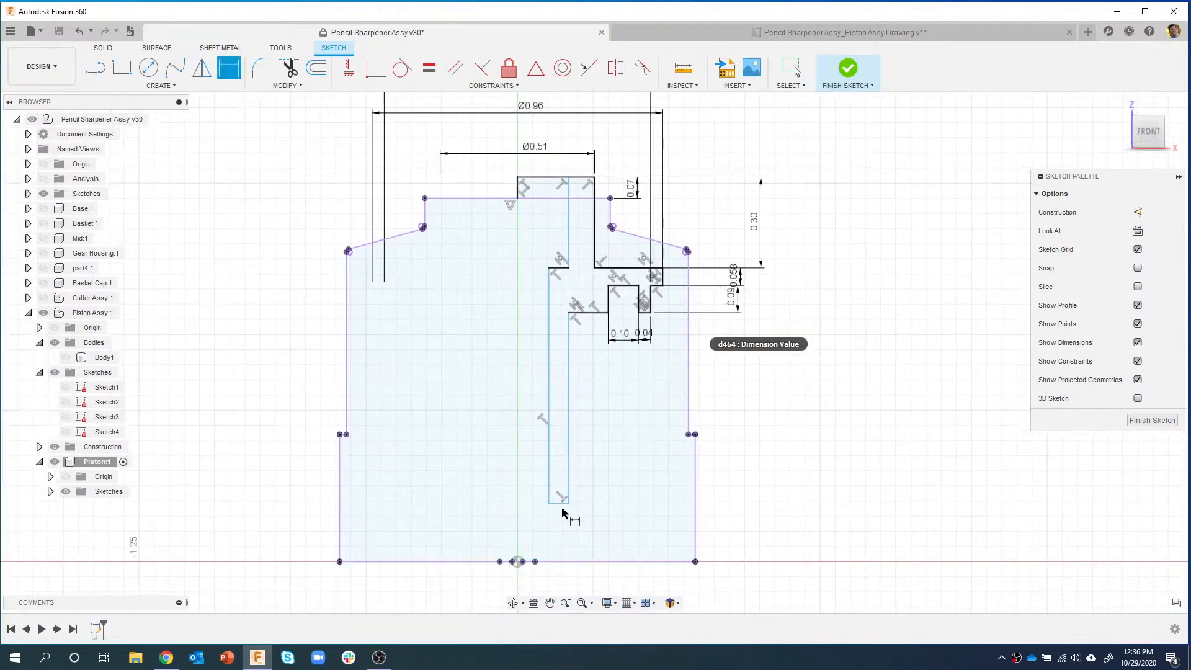
pyautogui.click(560, 506)
pyautogui.click(595, 521)
pyautogui.write('0.05')
pyautogui.press('Return')
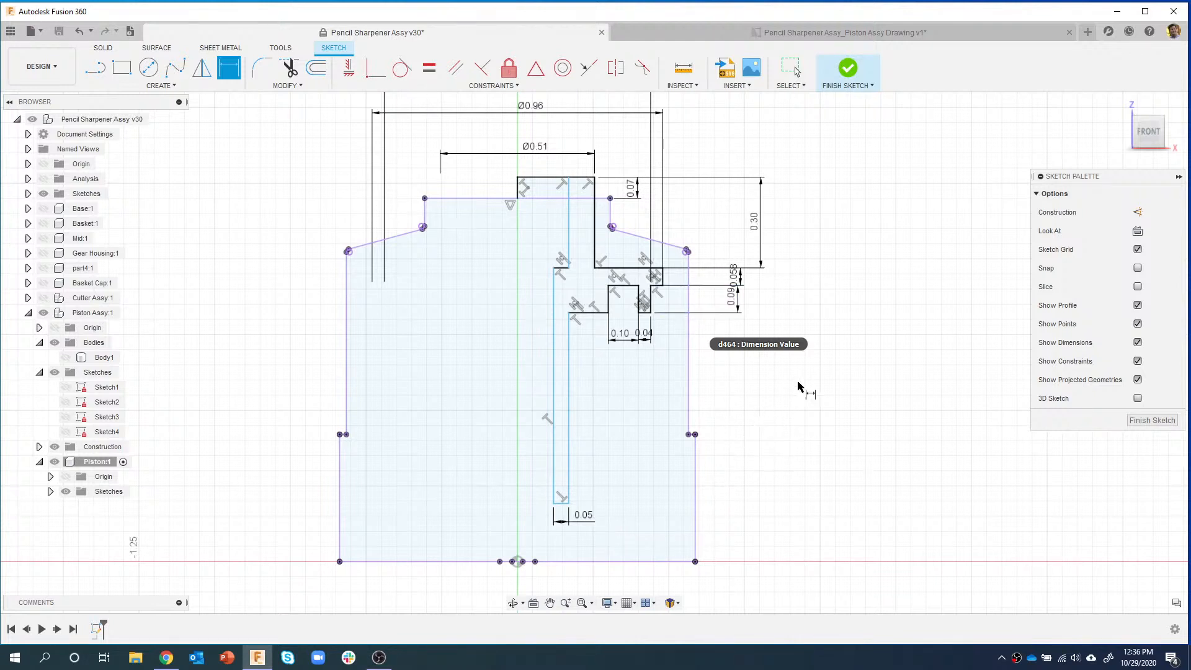
# - Add a diameter dimension of 0.40 in between the center line and the lower stem's outer edge
pyautogui.click(520, 189)
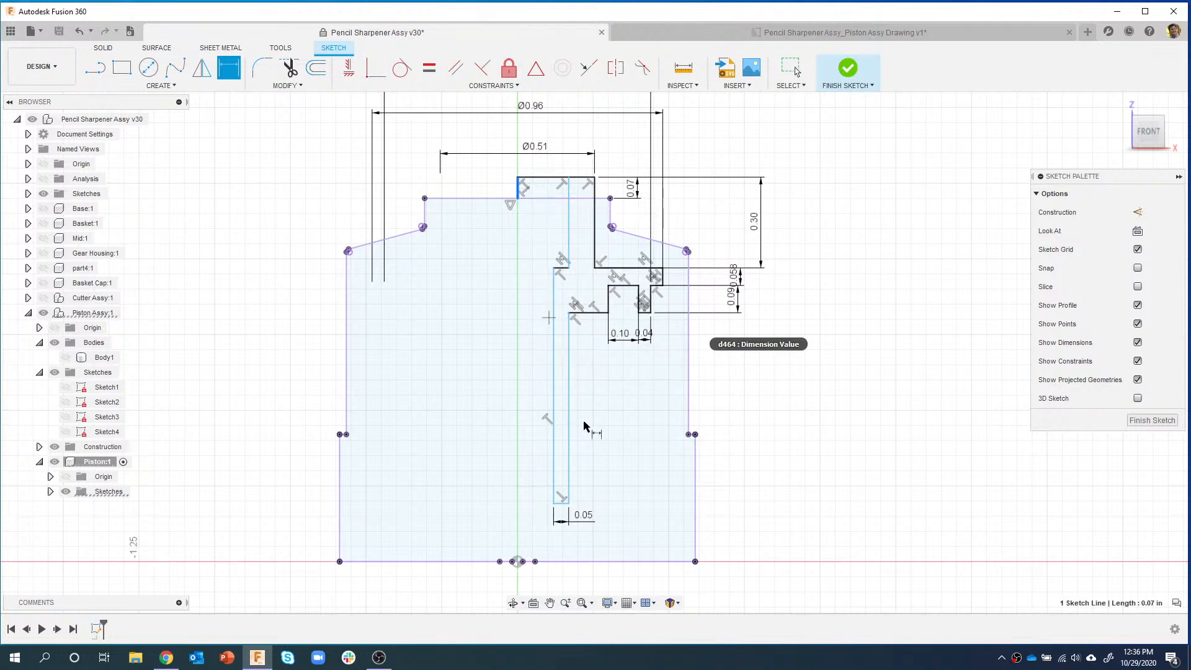
pyautogui.click(569, 495)
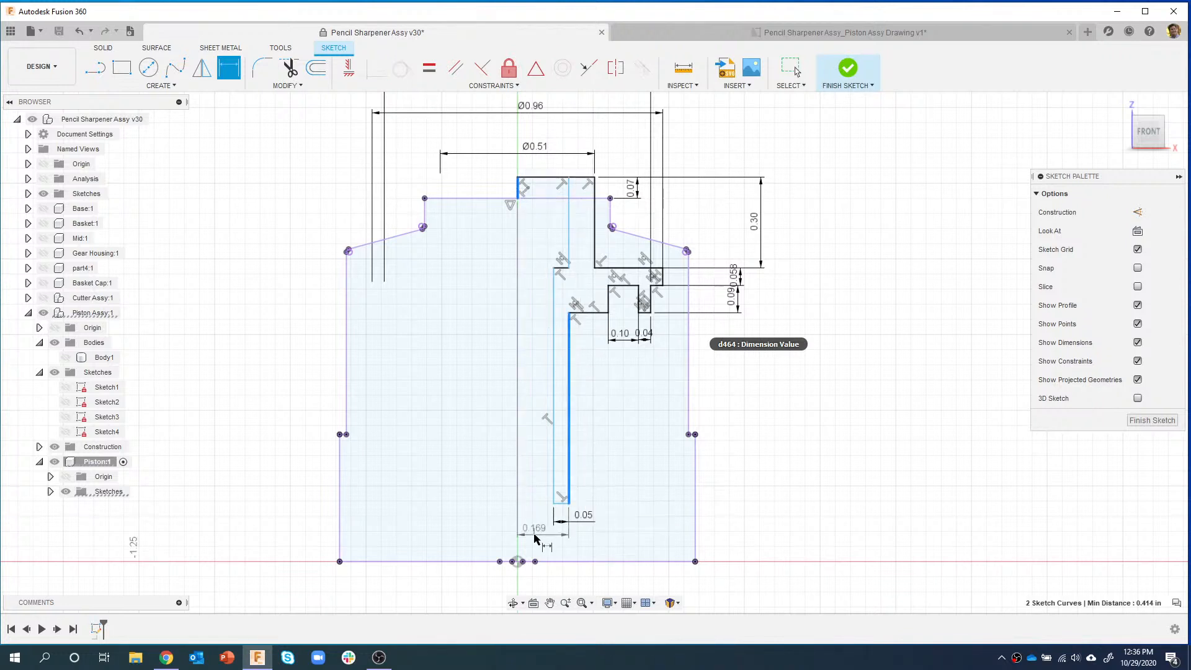
pyautogui.rightClick(538, 537)
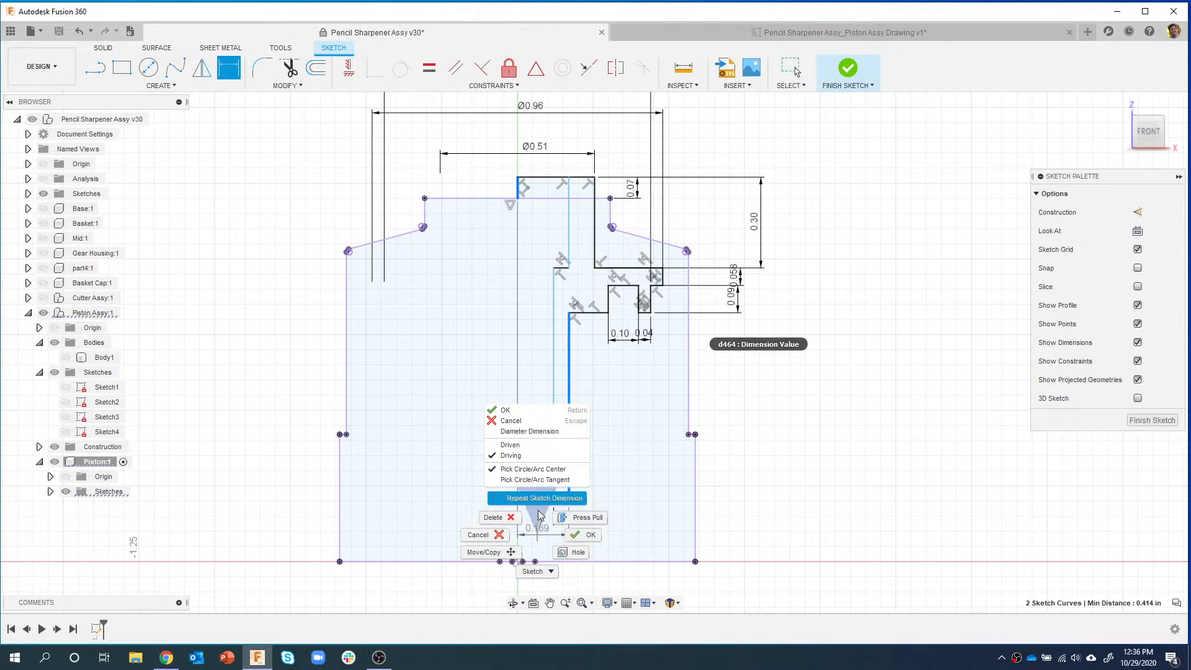
pyautogui.click(560, 433)
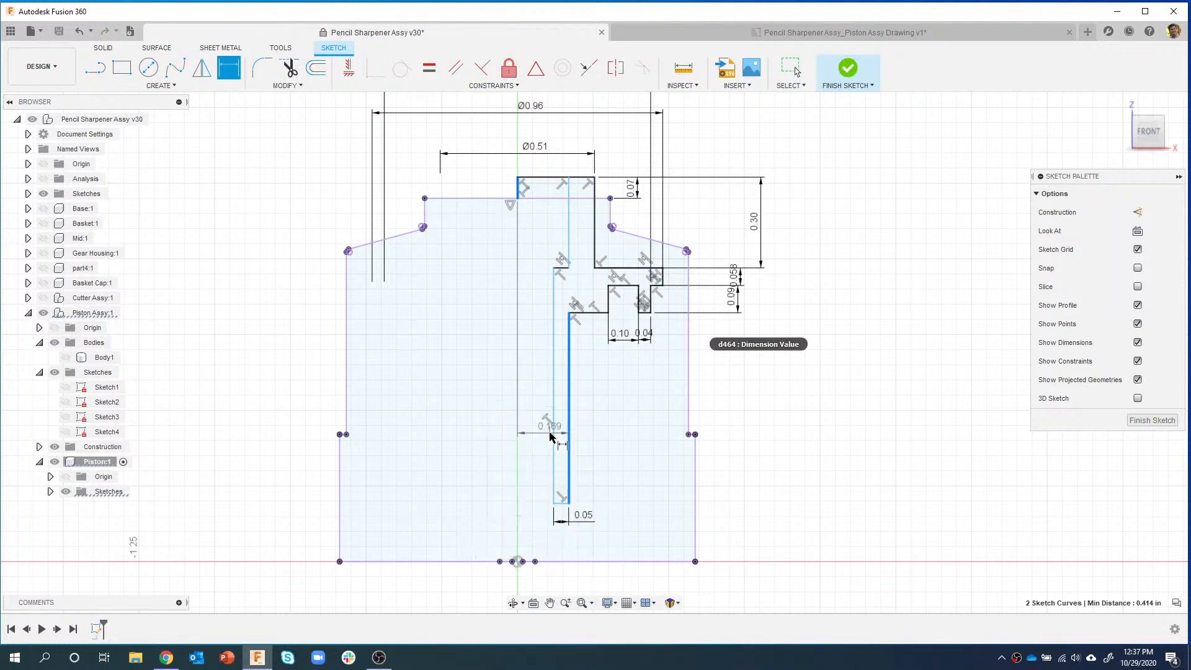
pyautogui.click(538, 546)
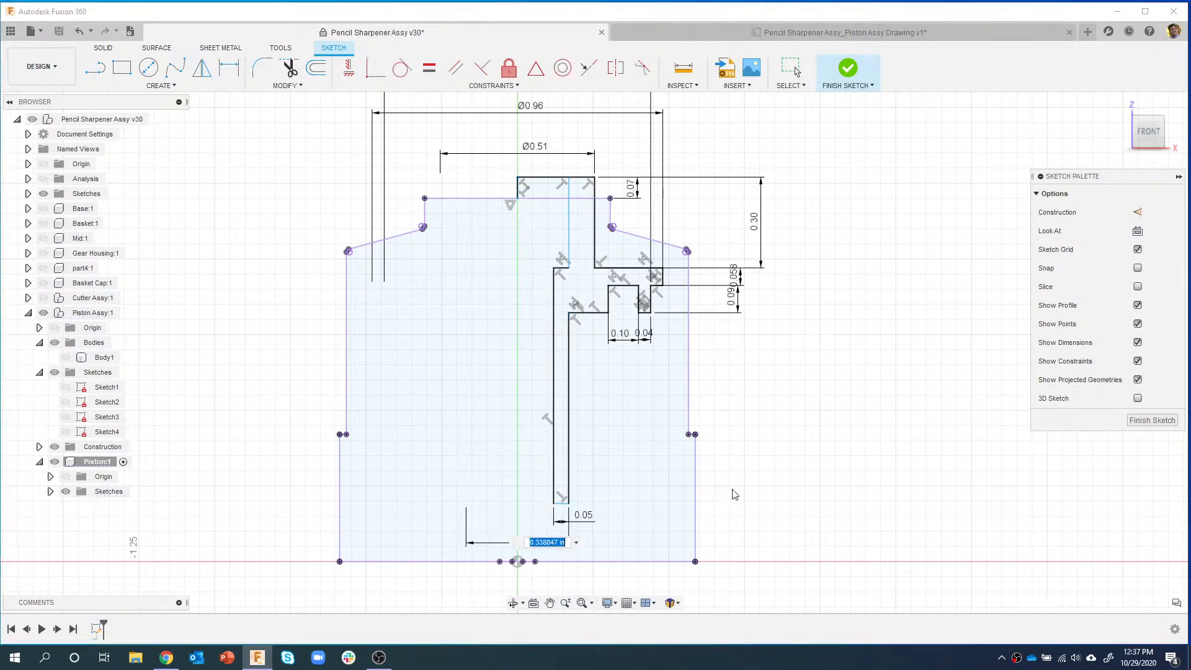
pyautogui.press('BackSpace')
pyautogui.write('.4')
pyautogui.press('Return')
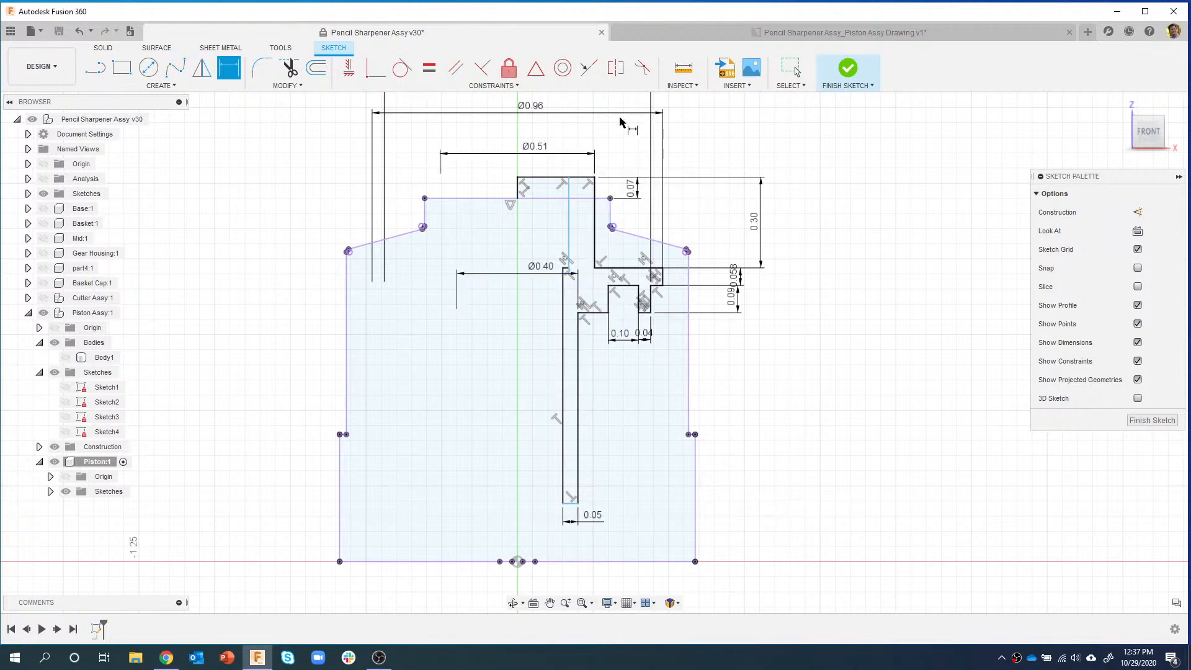
# - Dimension the upper neck's wall thickness between its inner and outer vertical edges at 0.06 in
pyautogui.click(569, 199)
pyautogui.click(594, 205)
pyautogui.click(622, 165)
pyautogui.press('BackSpace')
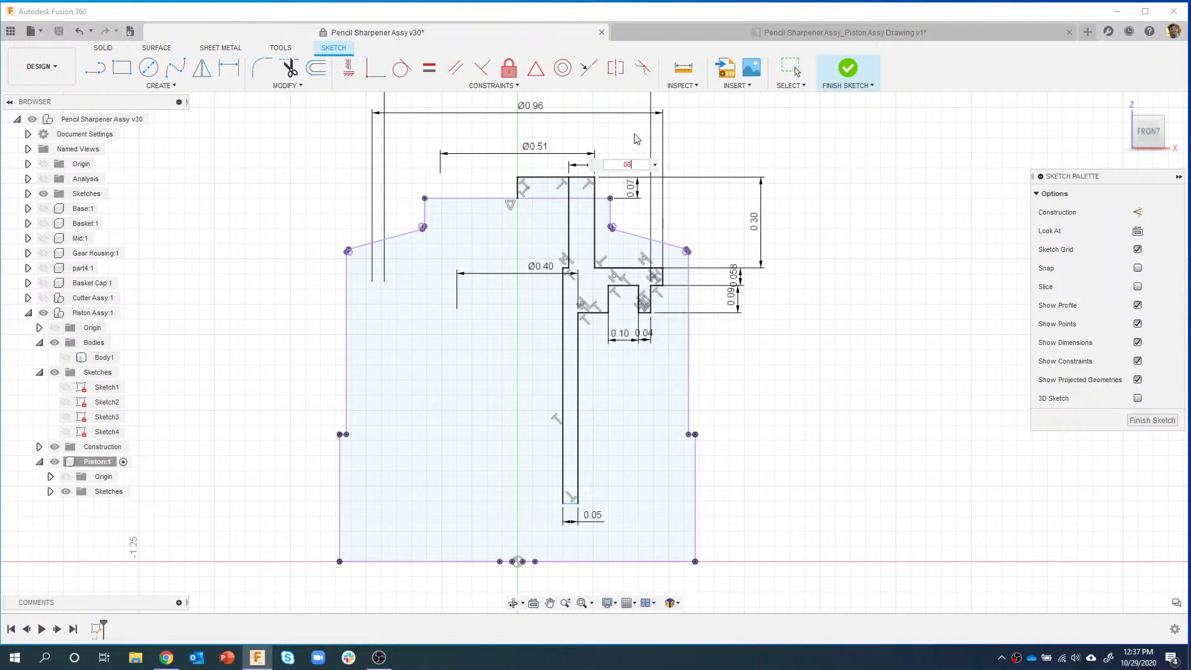
pyautogui.press('Return')
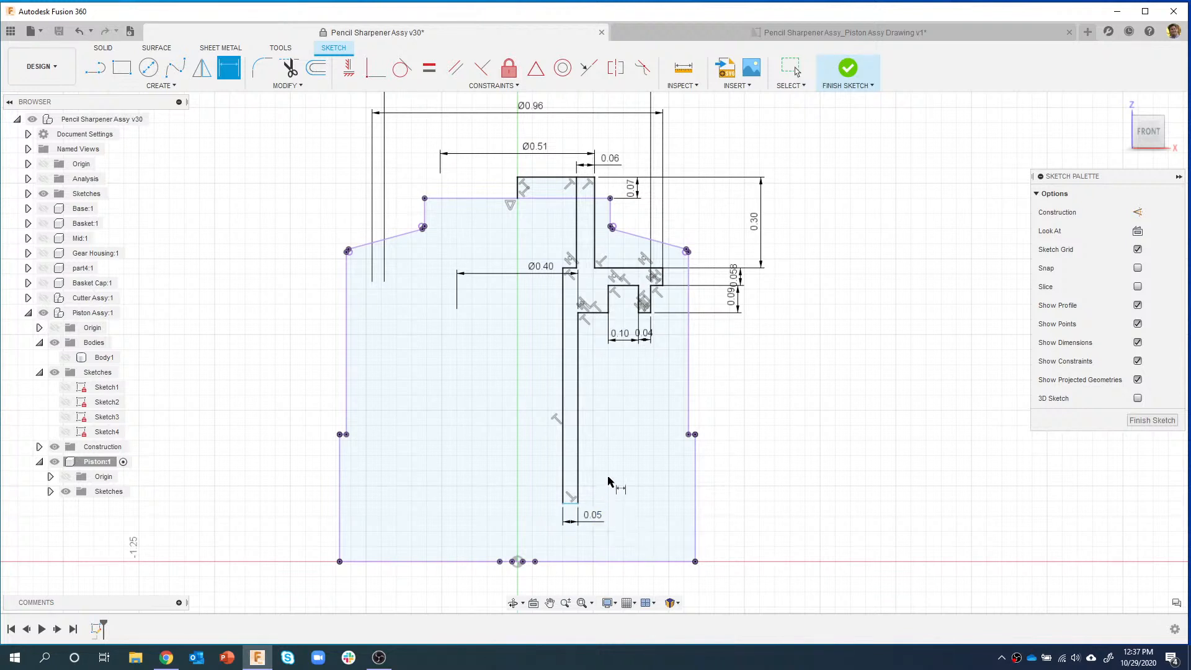
# - Dimension the profile's overall height from the top of the center line to the stem's lower end at 0.82 in
pyautogui.click(564, 503)
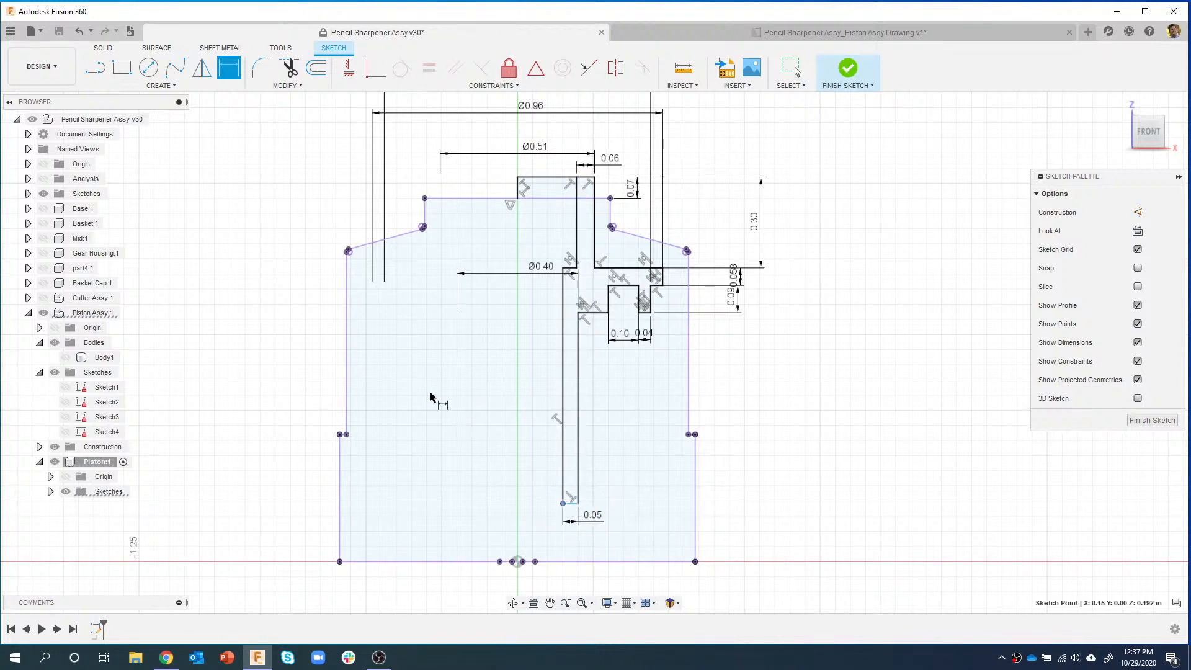
pyautogui.click(518, 177)
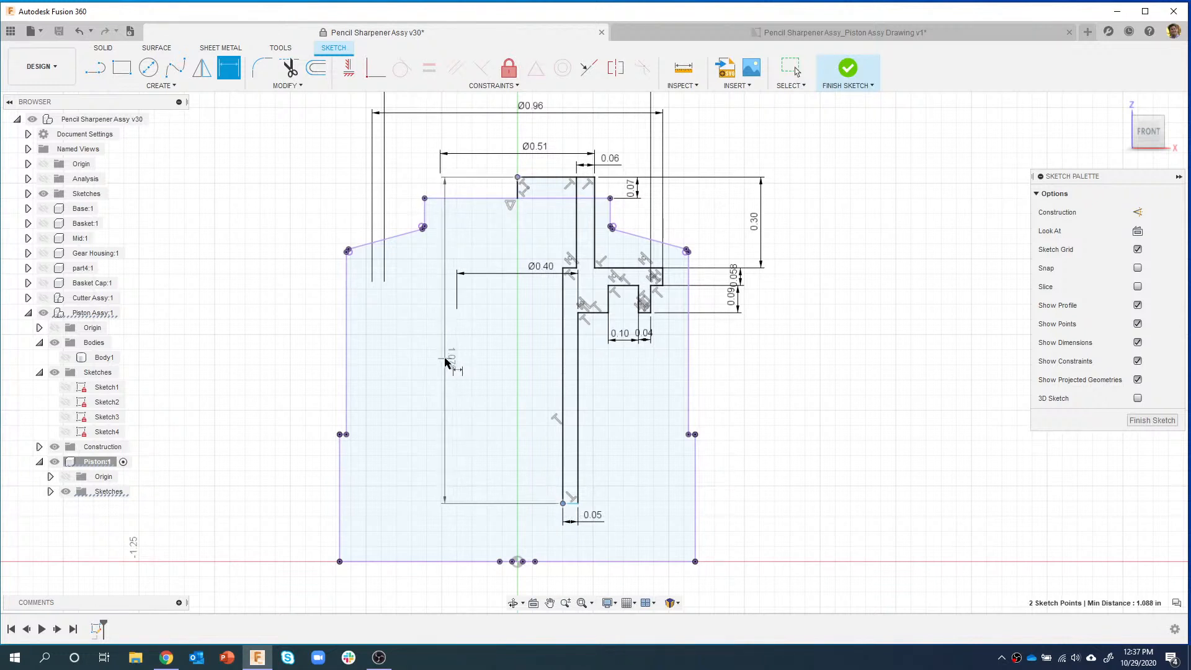
pyautogui.click(448, 362)
pyautogui.press('BackSpace')
pyautogui.write('.82')
pyautogui.press('Return')
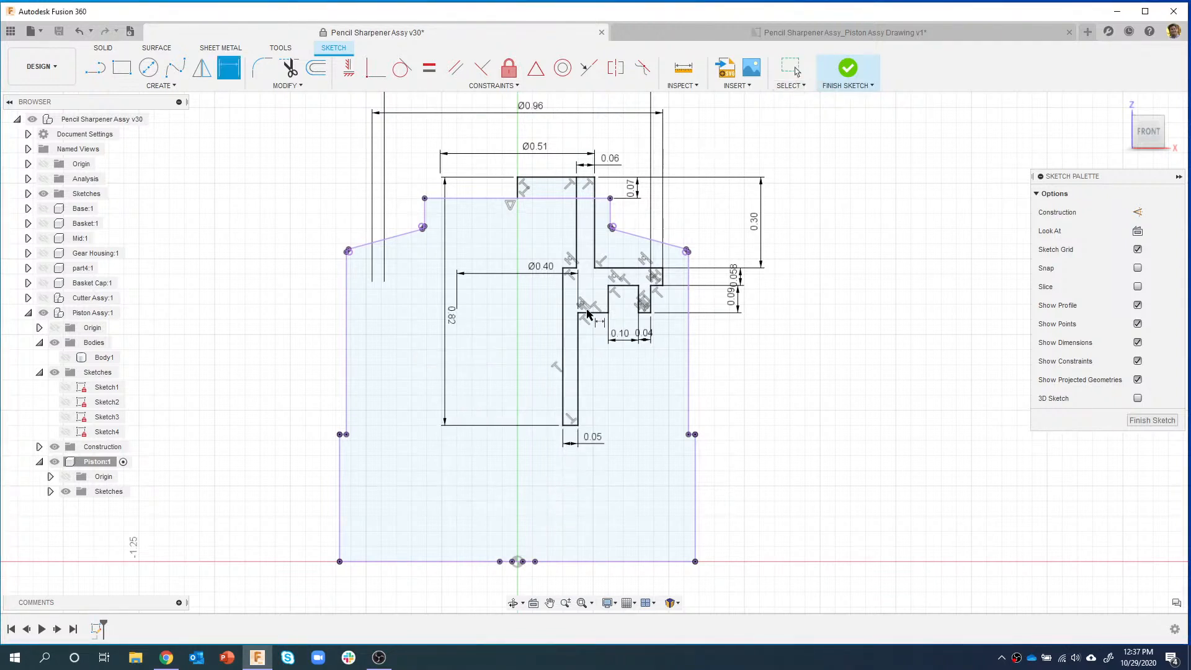
# - Turn off the display of sketch constraints and finish the piston profile sketch
pyautogui.moveTo(680, 165); pyautogui.dragTo(672, 219, button='middle')
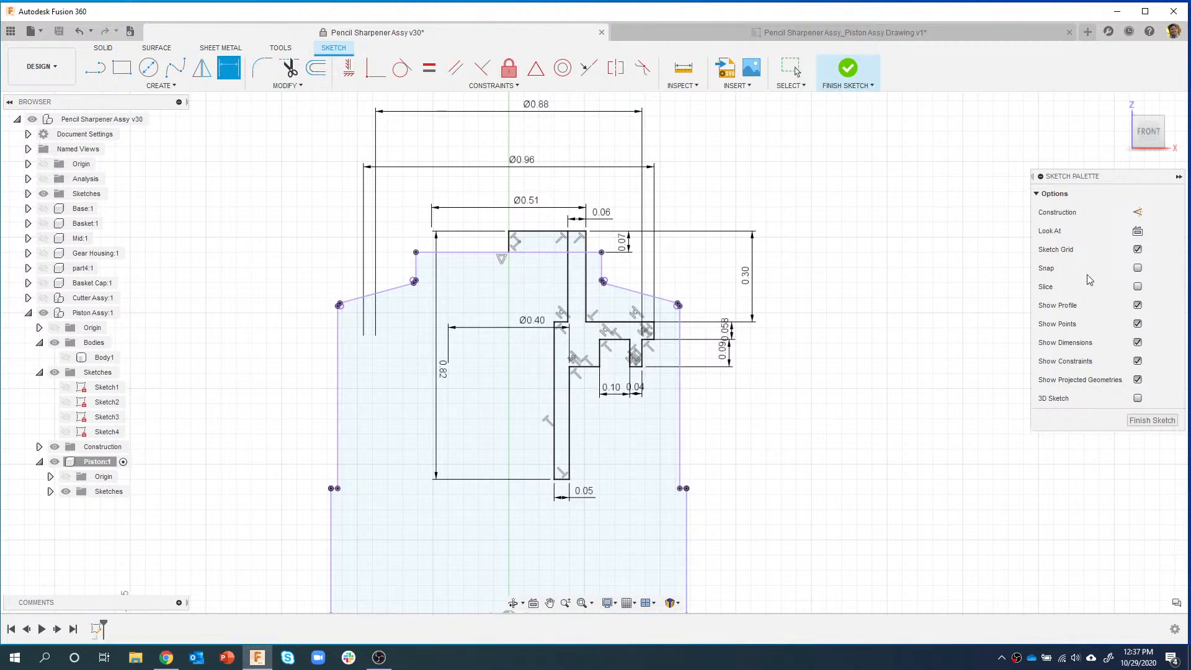
pyautogui.click(1138, 361)
pyautogui.press('Escape')
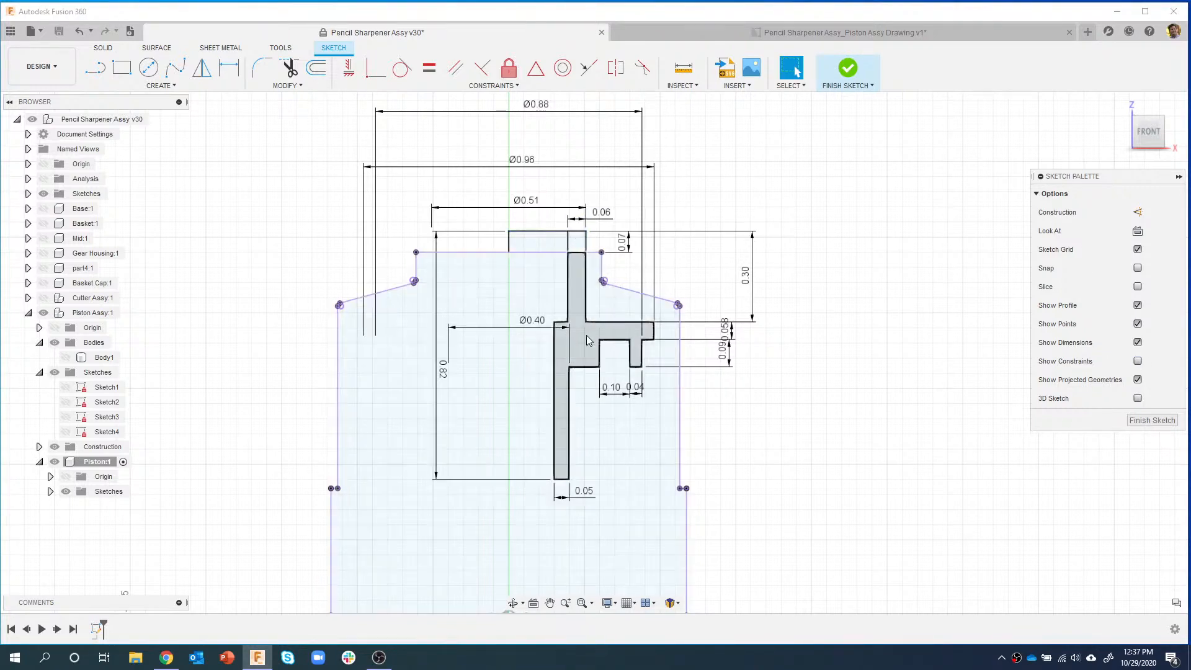
pyautogui.click(1137, 361)
pyautogui.click(1138, 343)
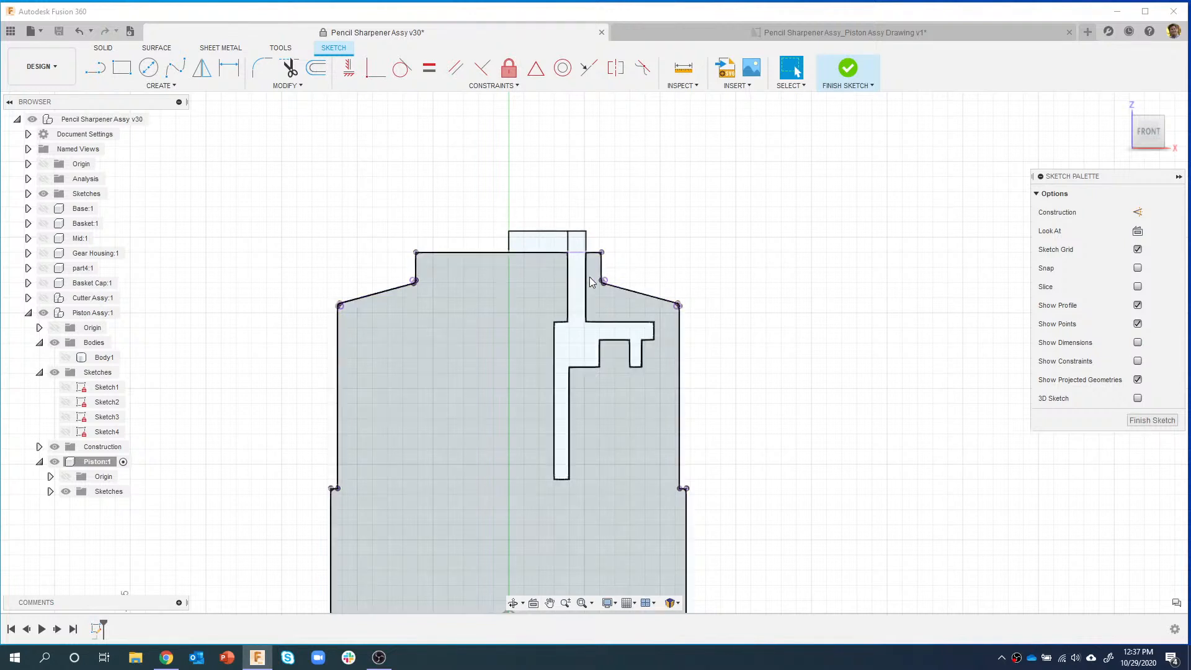
pyautogui.click(1138, 343)
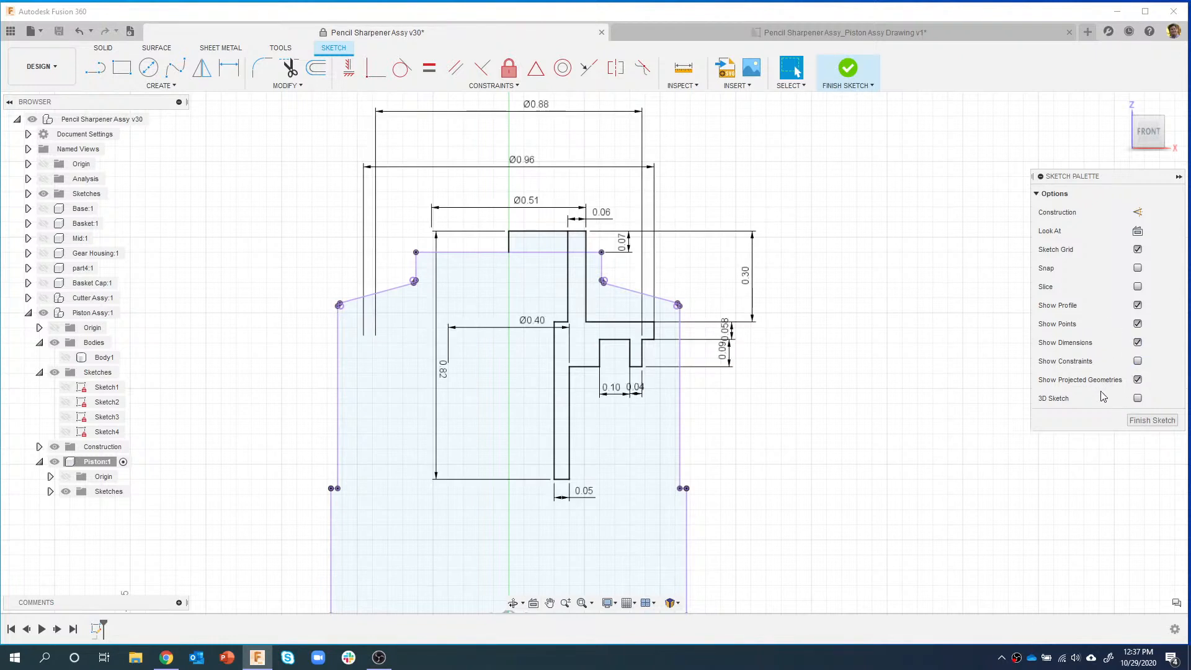
pyautogui.click(1152, 420)
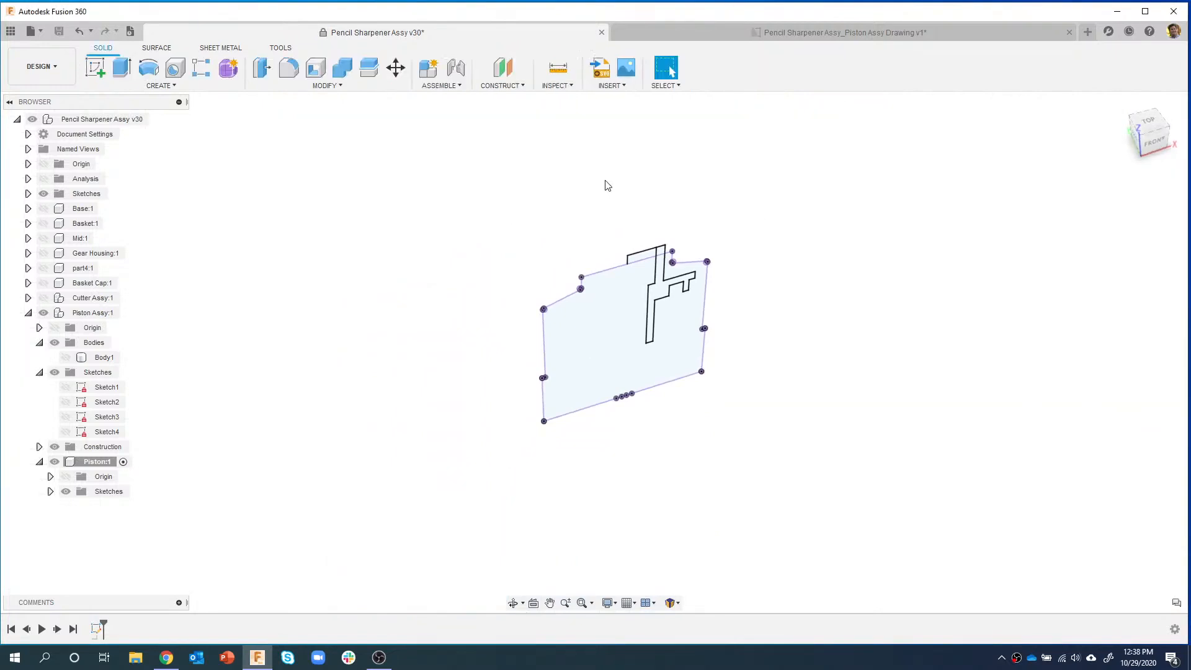
# - Revolve both regions of the piston's wall profile 360 degrees around the short vertical center line as a new body
pyautogui.click(148, 67)
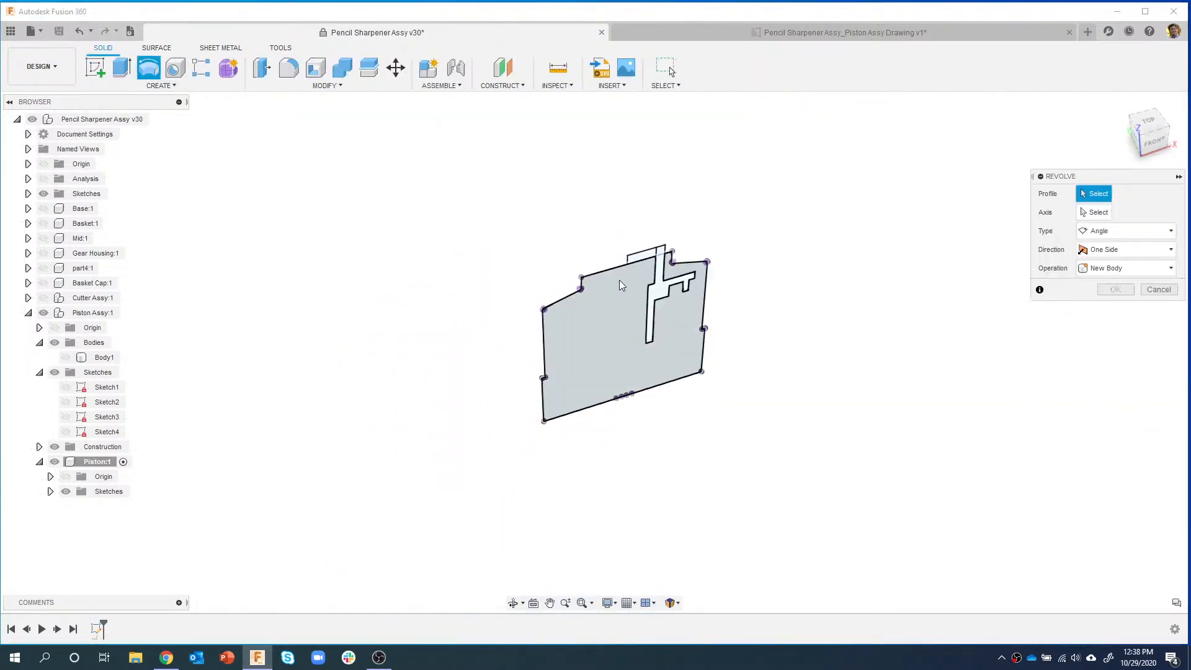
pyautogui.click(661, 300)
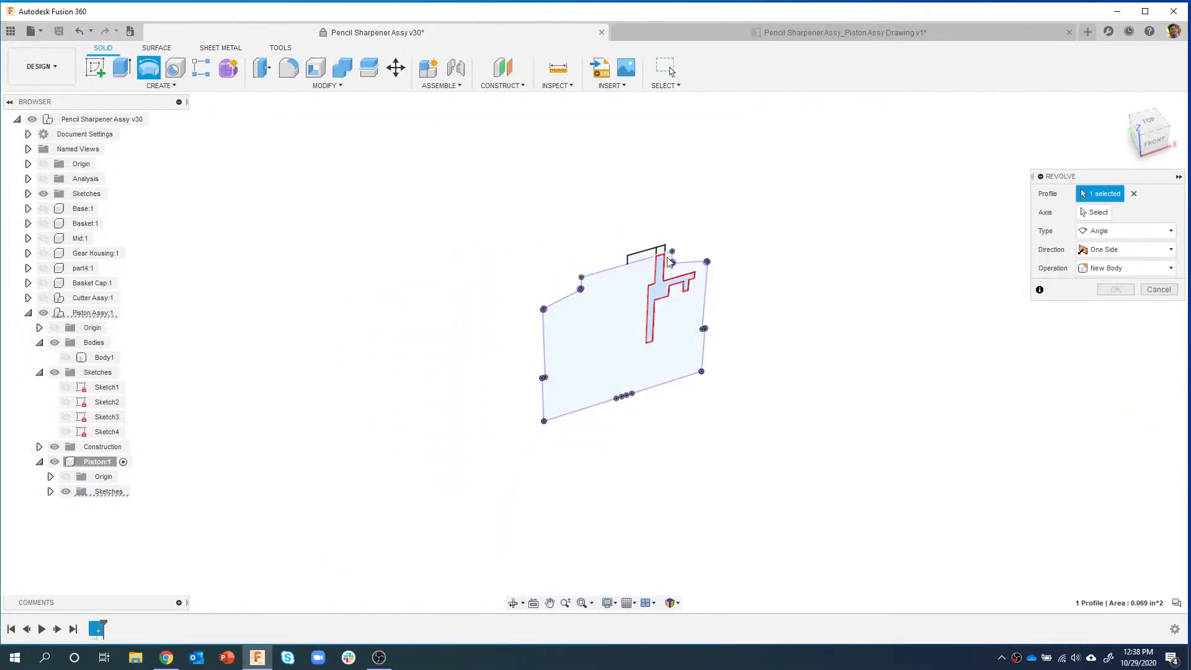
pyautogui.scroll(1, 689, 218)
pyautogui.scroll(3, 686, 257)
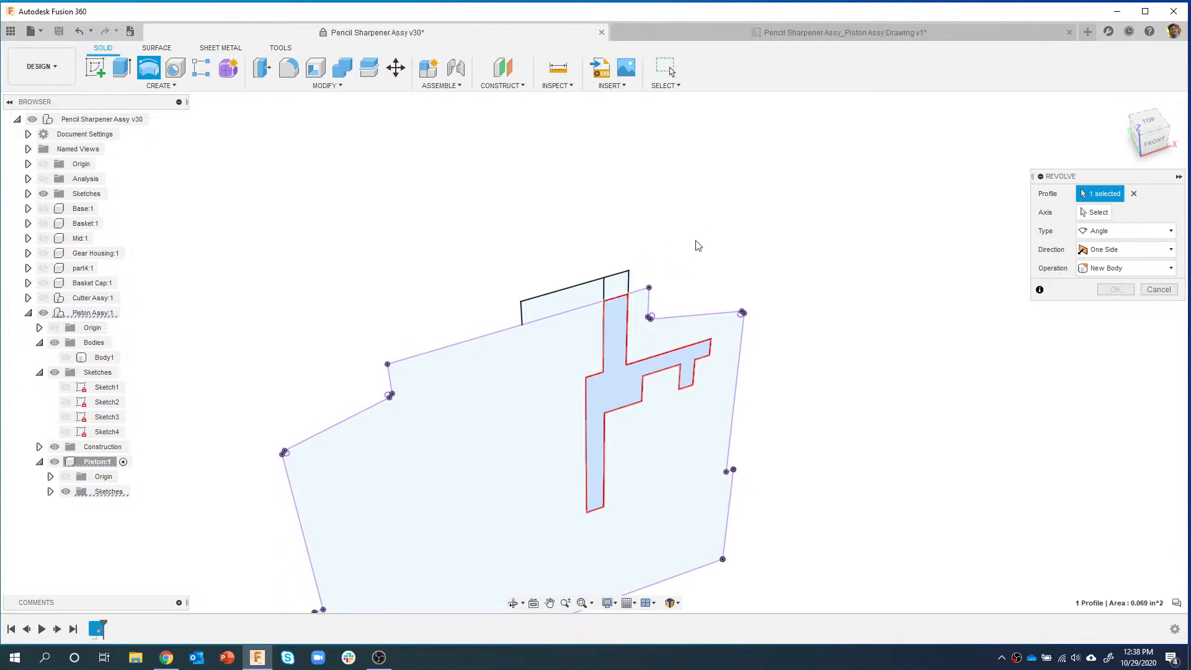
pyautogui.click(616, 286)
pyautogui.keyDown('shift'); pyautogui.moveTo(726, 248); pyautogui.dragTo(664, 228, button='middle'); pyautogui.keyUp('shift')
pyautogui.click(1086, 215)
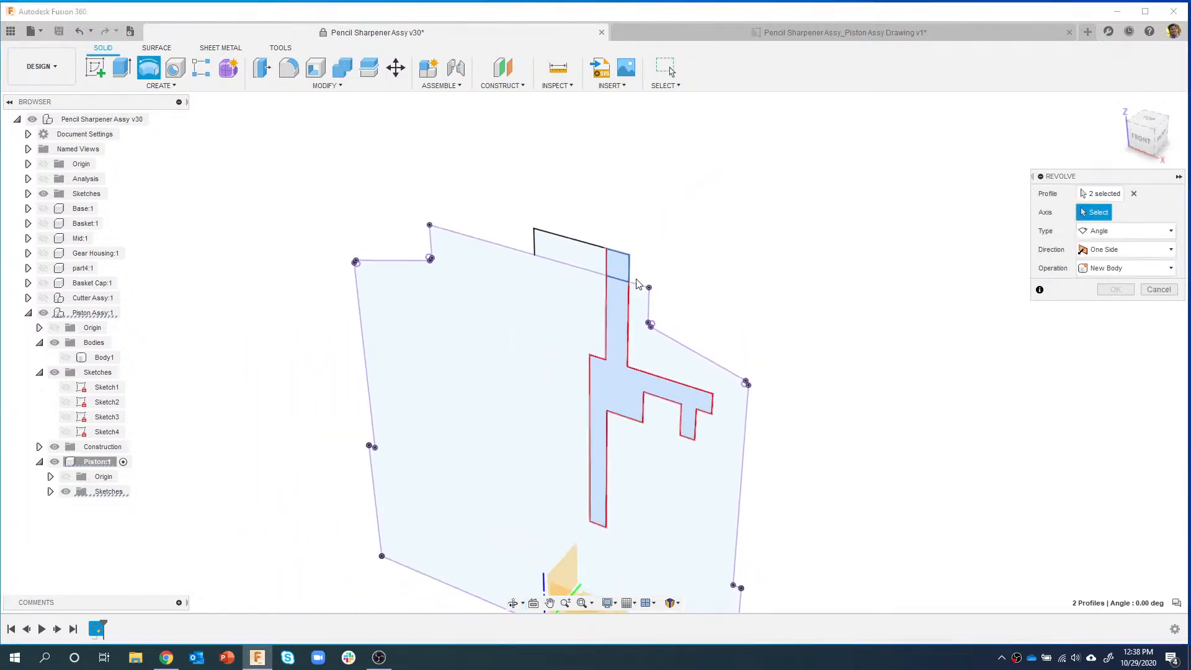
pyautogui.click(533, 240)
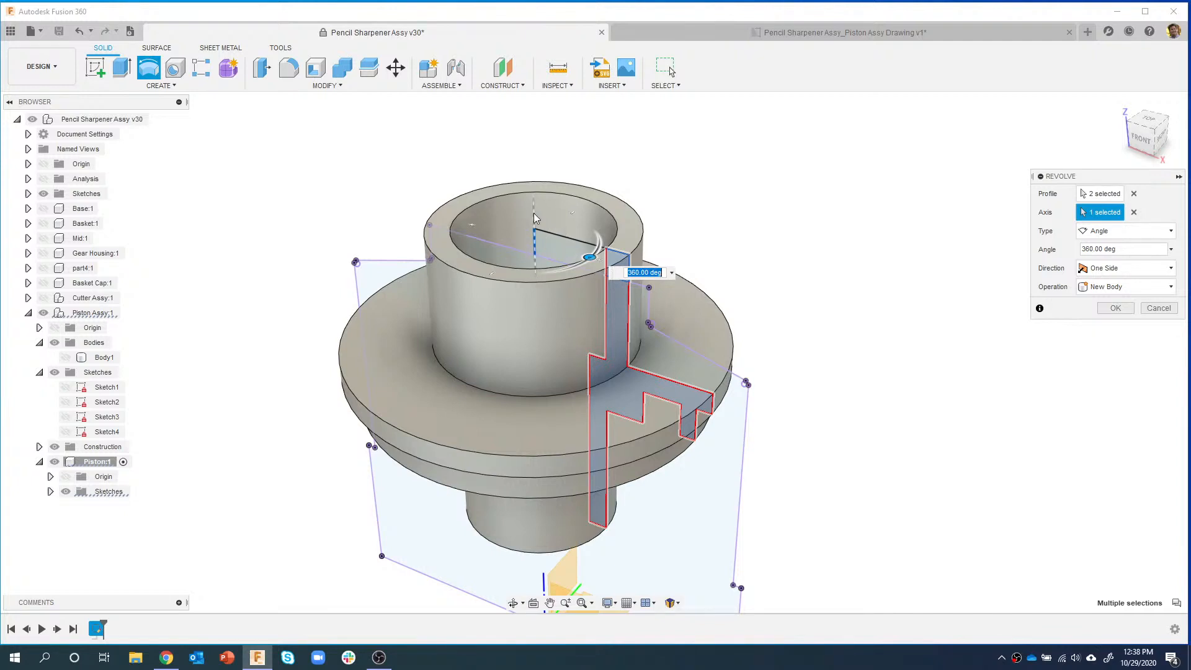
pyautogui.keyDown('shift'); pyautogui.moveTo(803, 266); pyautogui.dragTo(809, 185, button='middle'); pyautogui.keyUp('shift')
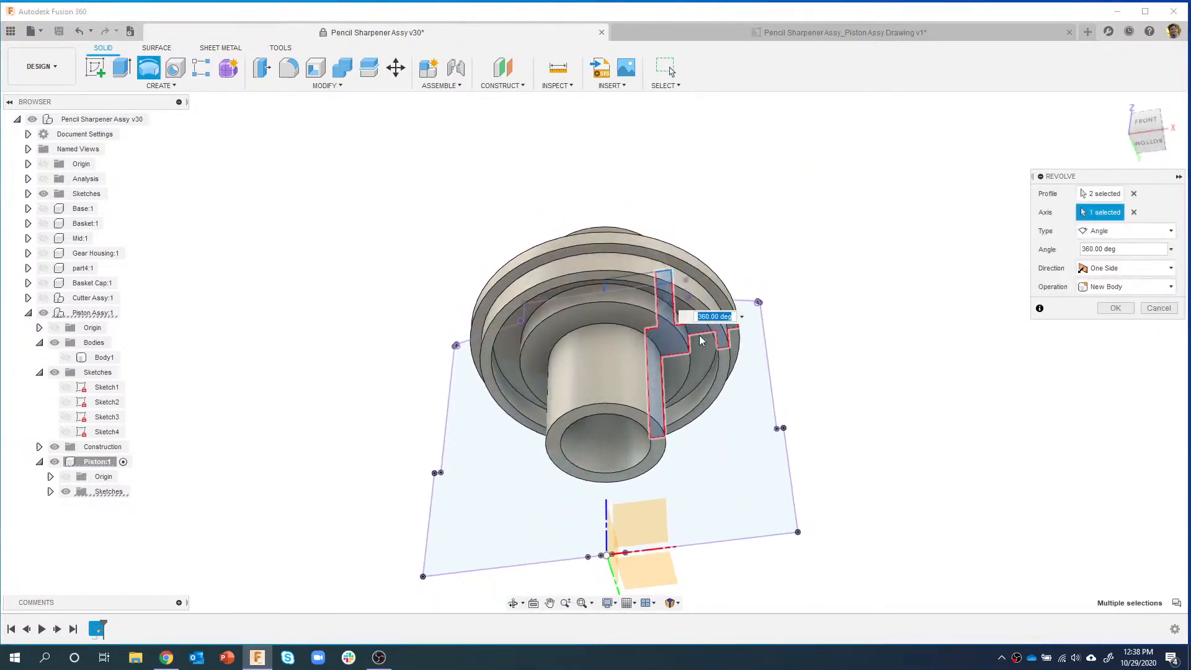
pyautogui.keyDown('shift'); pyautogui.moveTo(756, 231); pyautogui.dragTo(697, 197, button='middle'); pyautogui.keyUp('shift')
pyautogui.scroll(2, 693, 221)
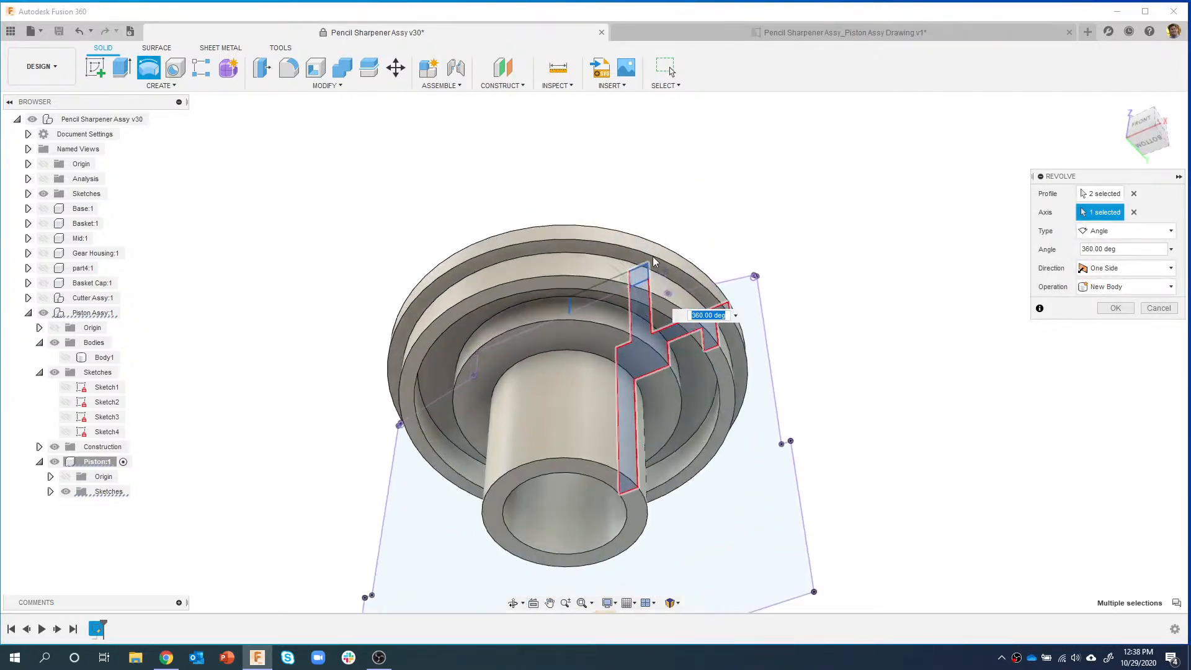
pyautogui.click(1115, 308)
pyautogui.keyDown('shift'); pyautogui.moveTo(851, 301); pyautogui.dragTo(757, 245, button='middle'); pyautogui.keyUp('shift')
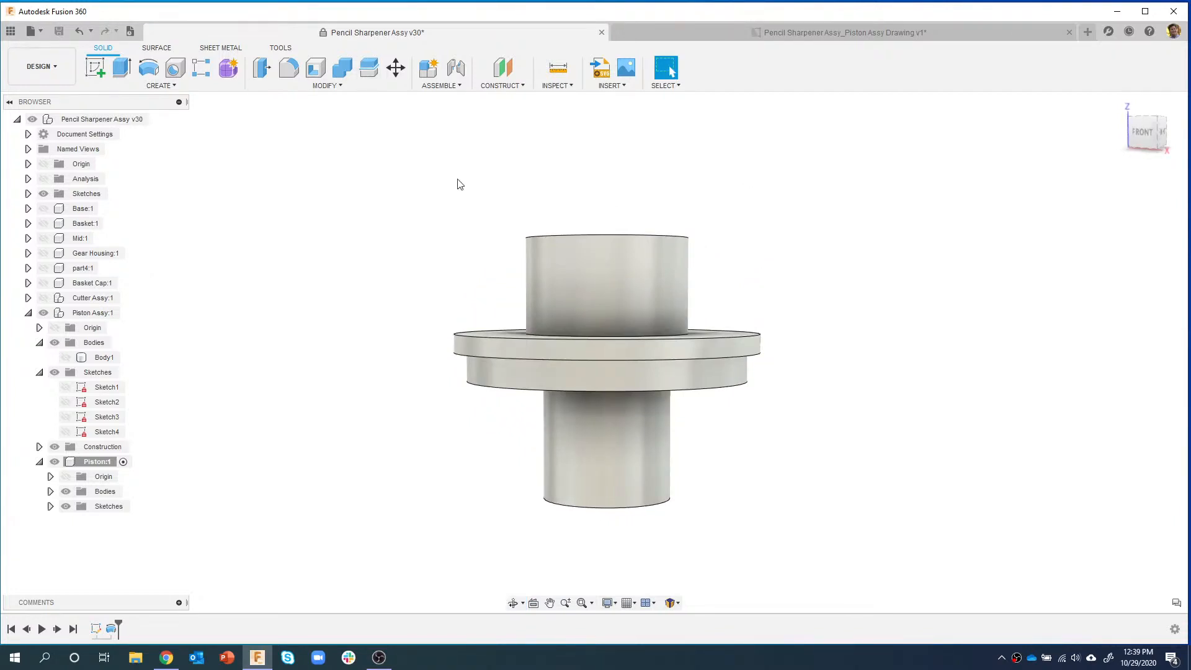
pyautogui.keyDown('shift'); pyautogui.moveTo(452, 178); pyautogui.dragTo(452, 207, button='middle'); pyautogui.keyUp('shift')
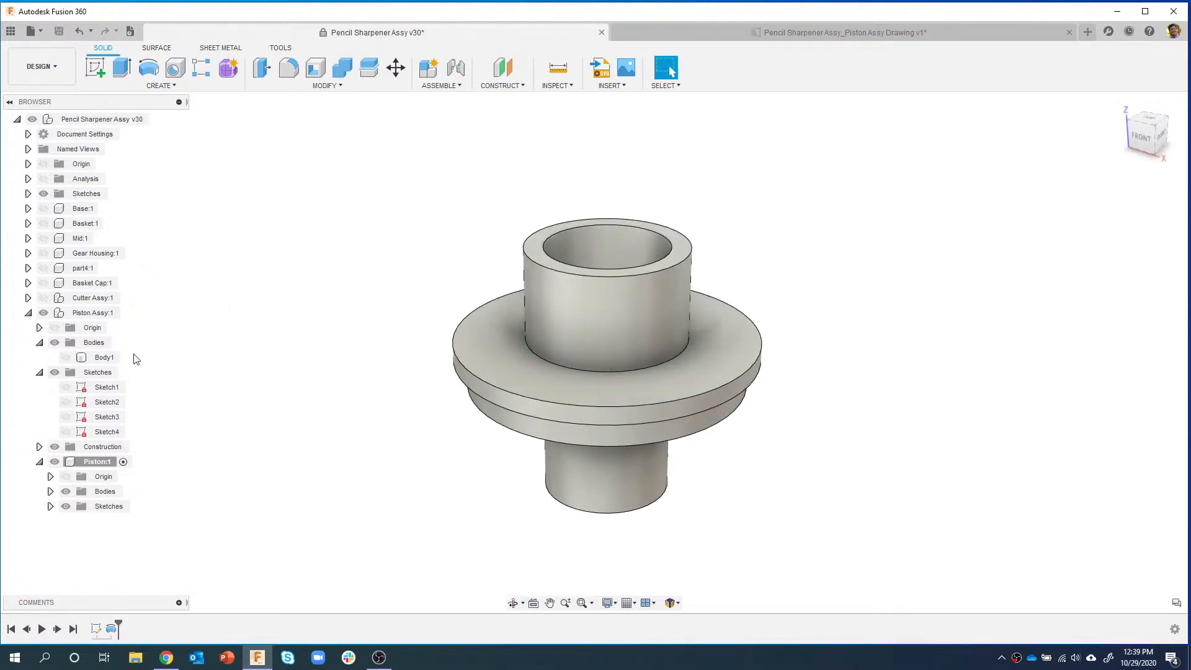
# - Show the transparent outer body of the Piston Assy together with the revolved piston
pyautogui.click(66, 357)
pyautogui.keyDown('shift'); pyautogui.moveTo(588, 224); pyautogui.dragTo(615, 198, button='middle'); pyautogui.keyUp('shift')
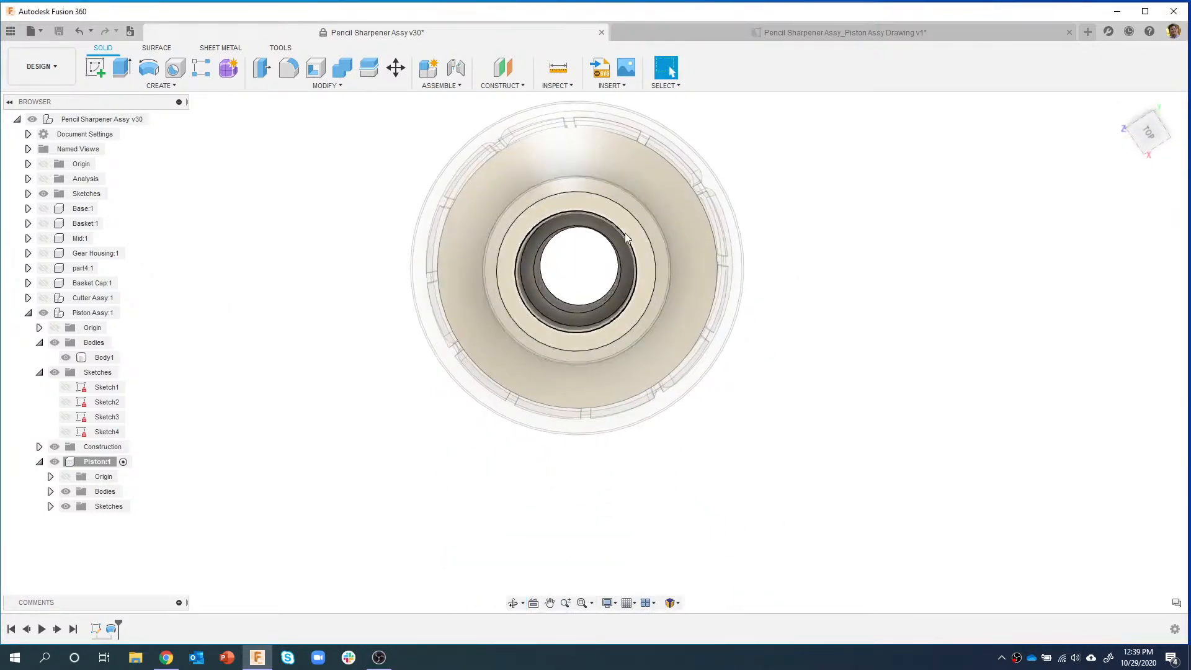
pyautogui.keyDown('shift'); pyautogui.moveTo(649, 220); pyautogui.dragTo(650, 269, button='middle'); pyautogui.keyUp('shift')
pyautogui.moveTo(768, 210); pyautogui.dragTo(784, 209, button='middle')
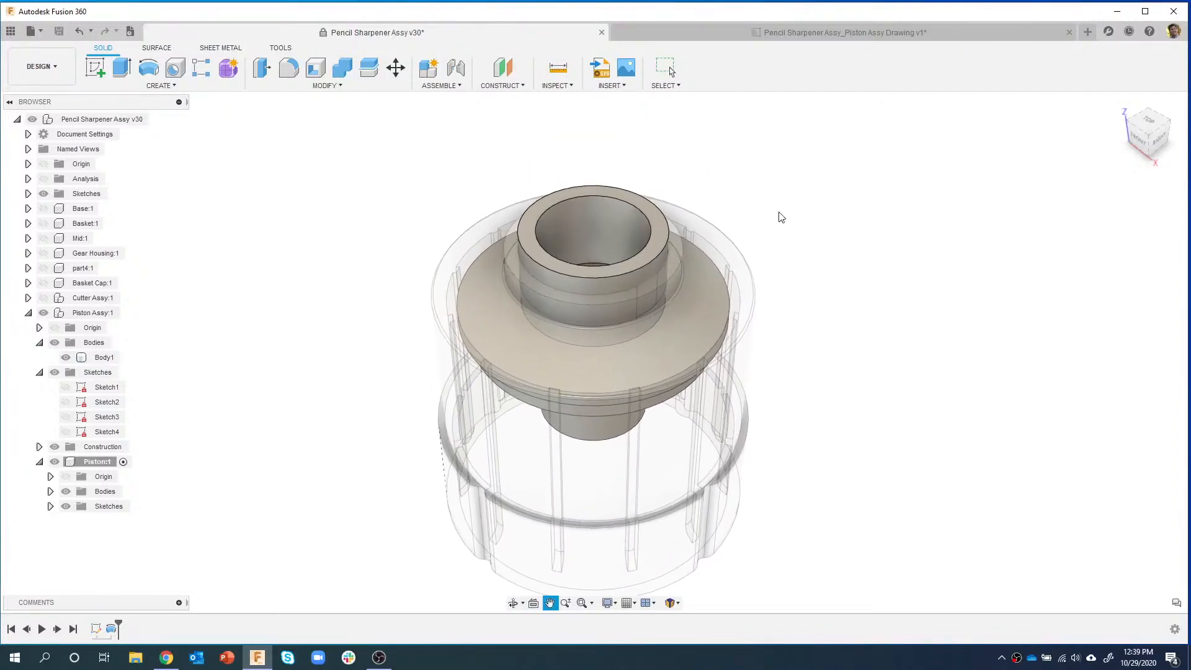
pyautogui.click(528, 250)
# - Combine the piston as target with the outer body as tool, using the Cut operation and keeping the tool body
pyautogui.click(342, 69)
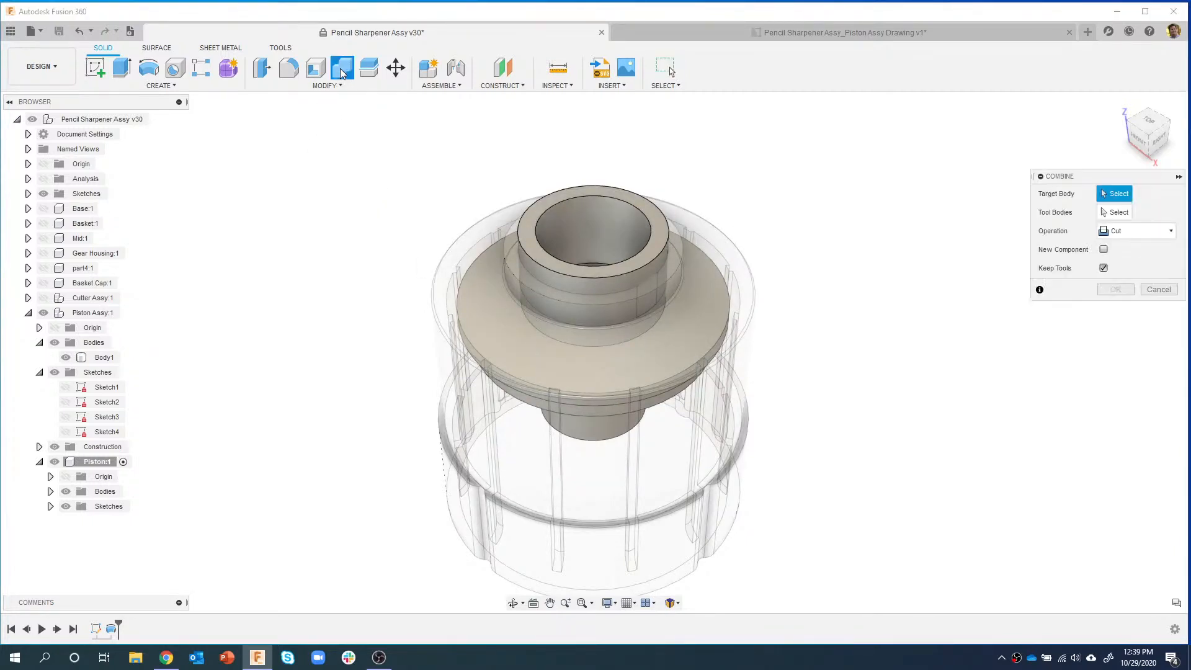
pyautogui.click(577, 194)
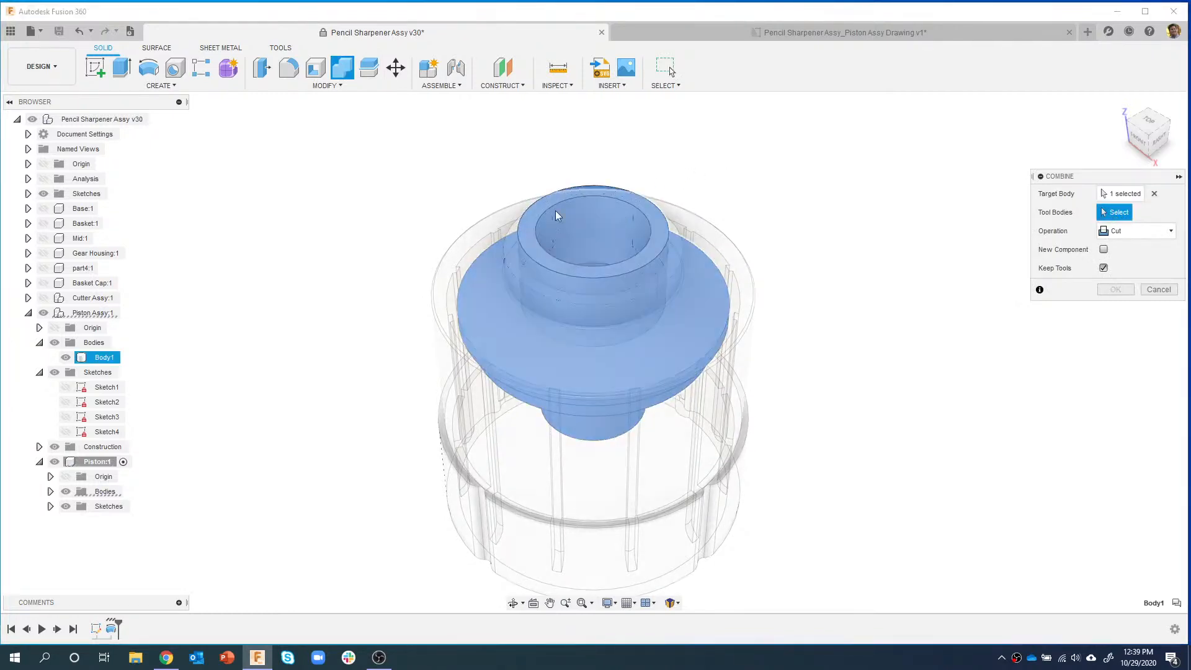
pyautogui.click(442, 319)
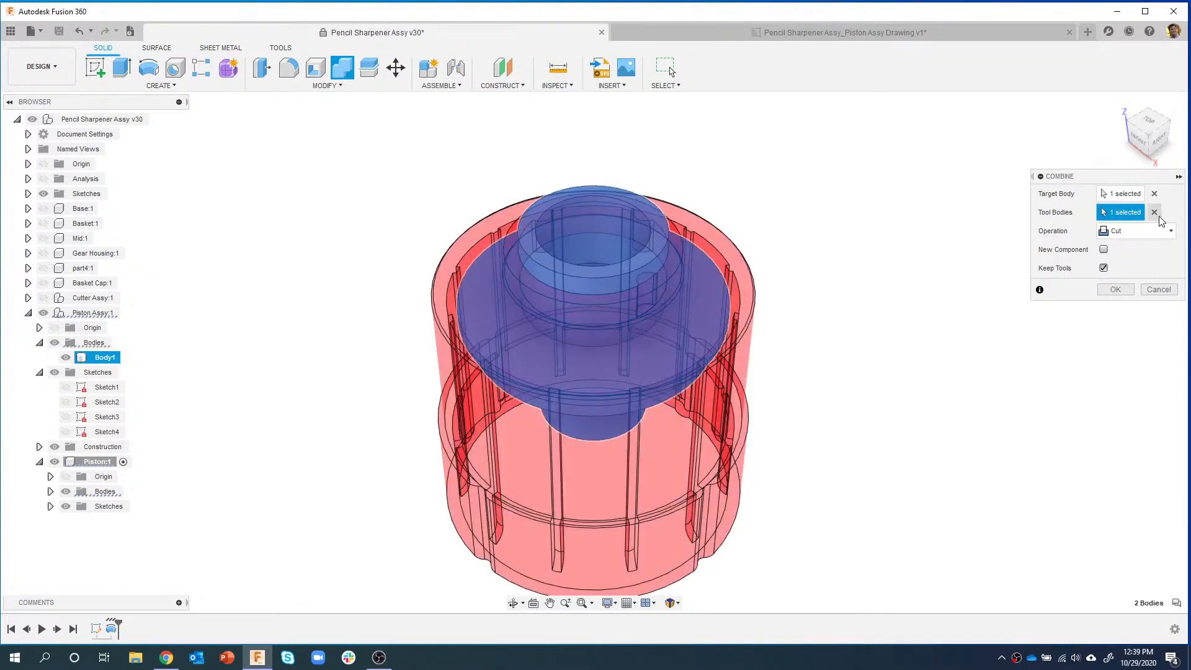
pyautogui.click(1134, 233)
pyautogui.click(1042, 249)
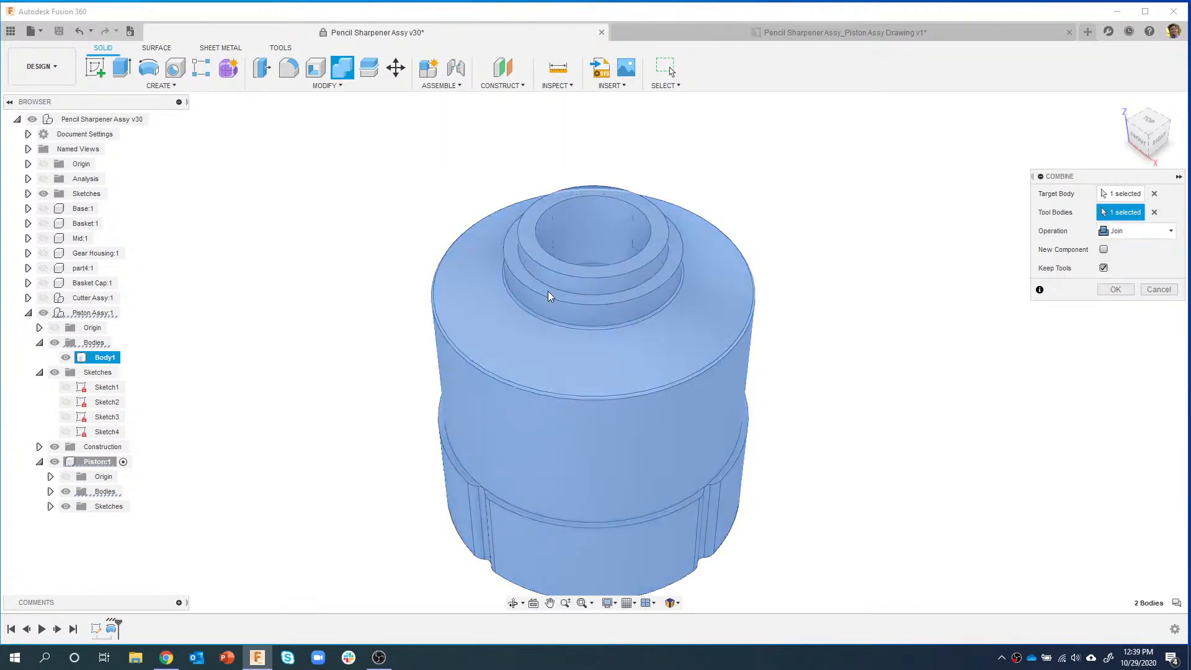
pyautogui.click(1120, 239)
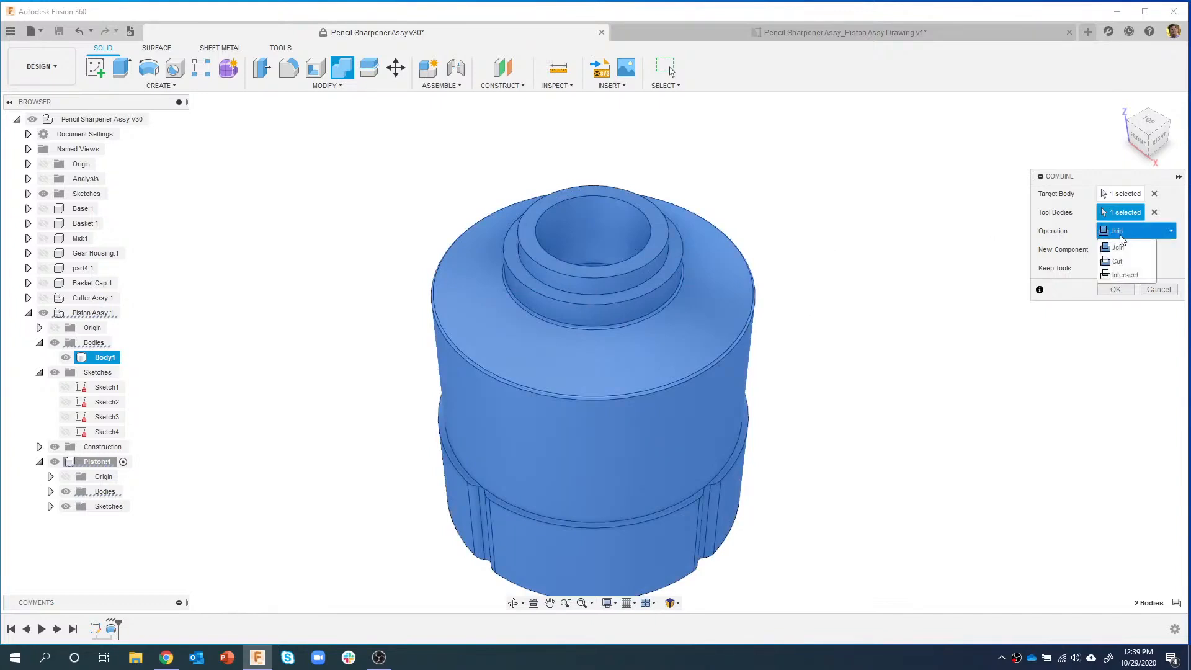
pyautogui.click(1122, 261)
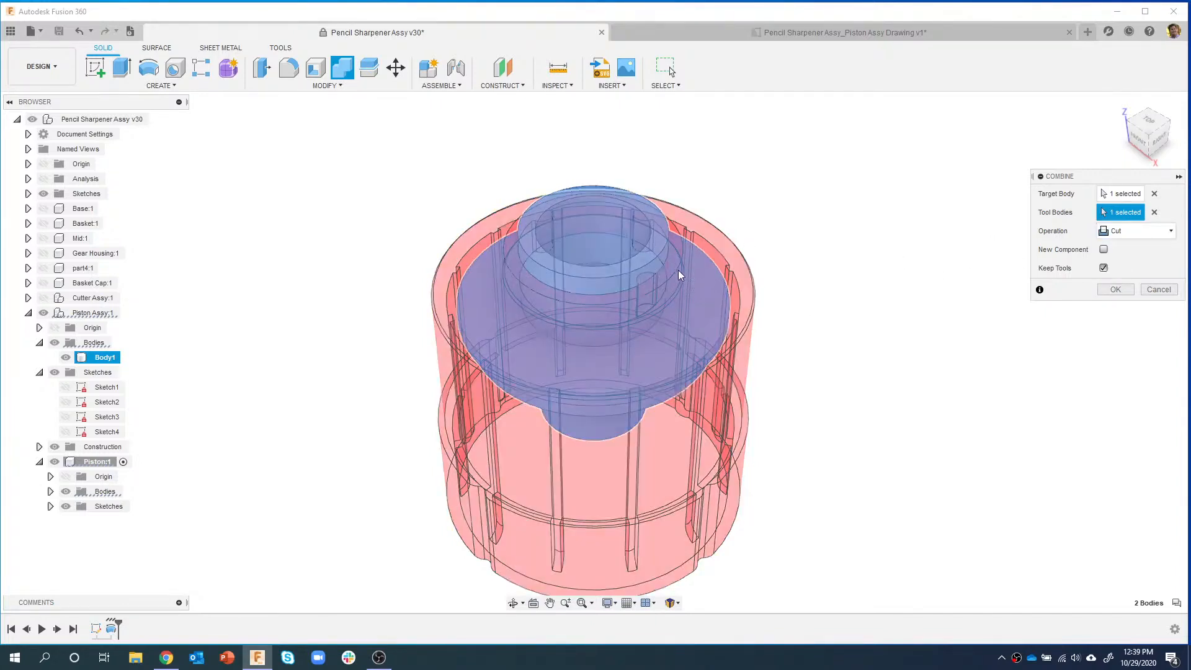
pyautogui.scroll(3, 646, 304)
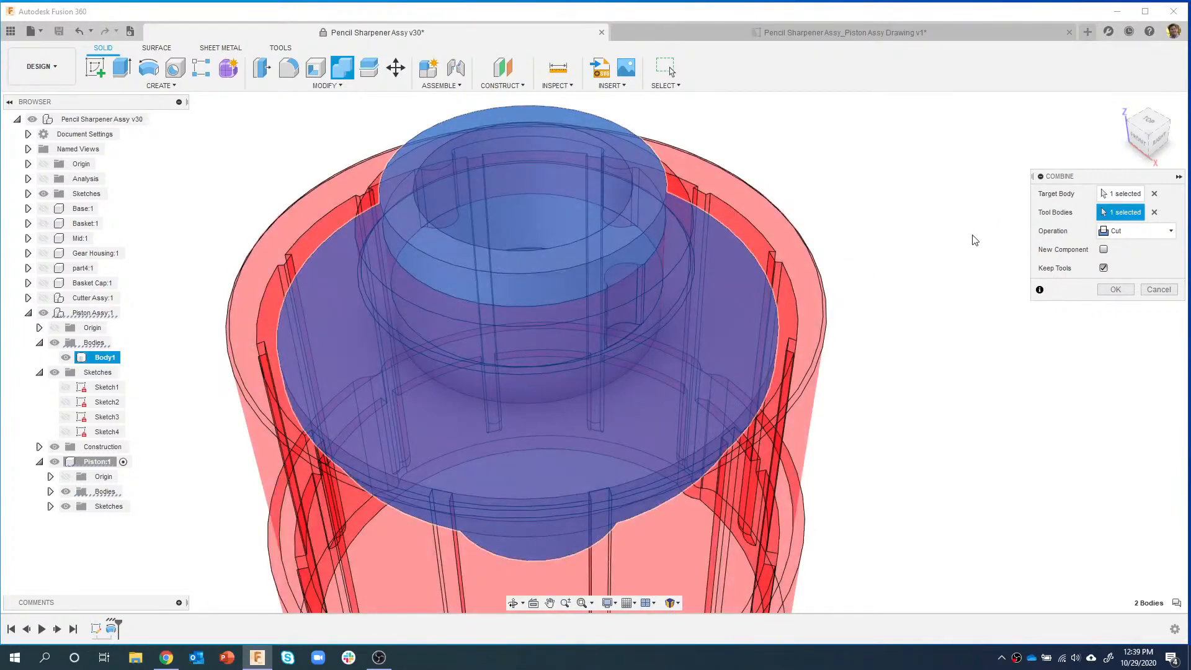
pyautogui.click(1103, 269)
pyautogui.click(1103, 268)
pyautogui.scroll(-1, 933, 313)
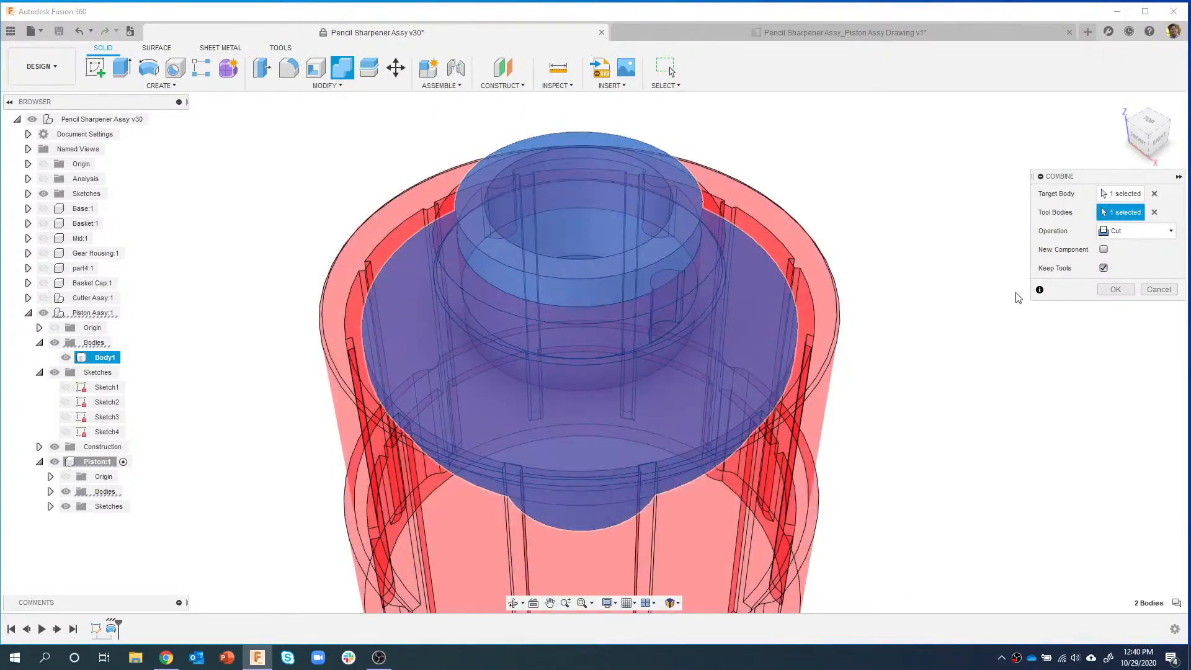
pyautogui.click(1115, 289)
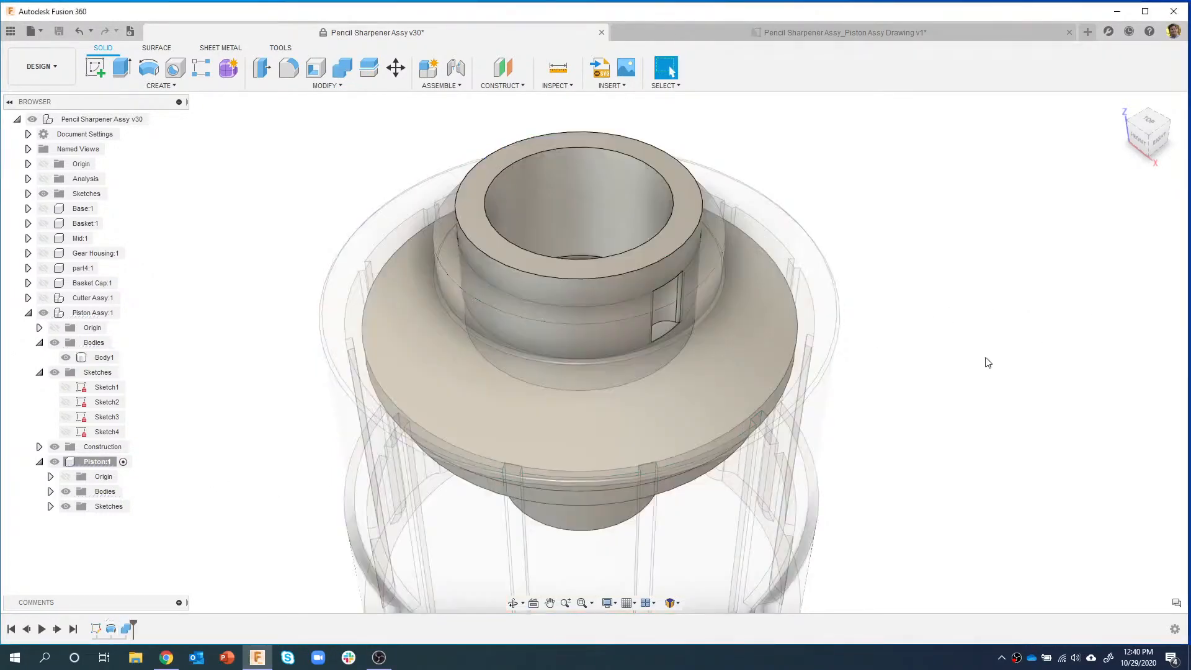
# - Hide the outer body in the Piston Assy and examine the pockets cut around the piston's upper neck
pyautogui.click(66, 357)
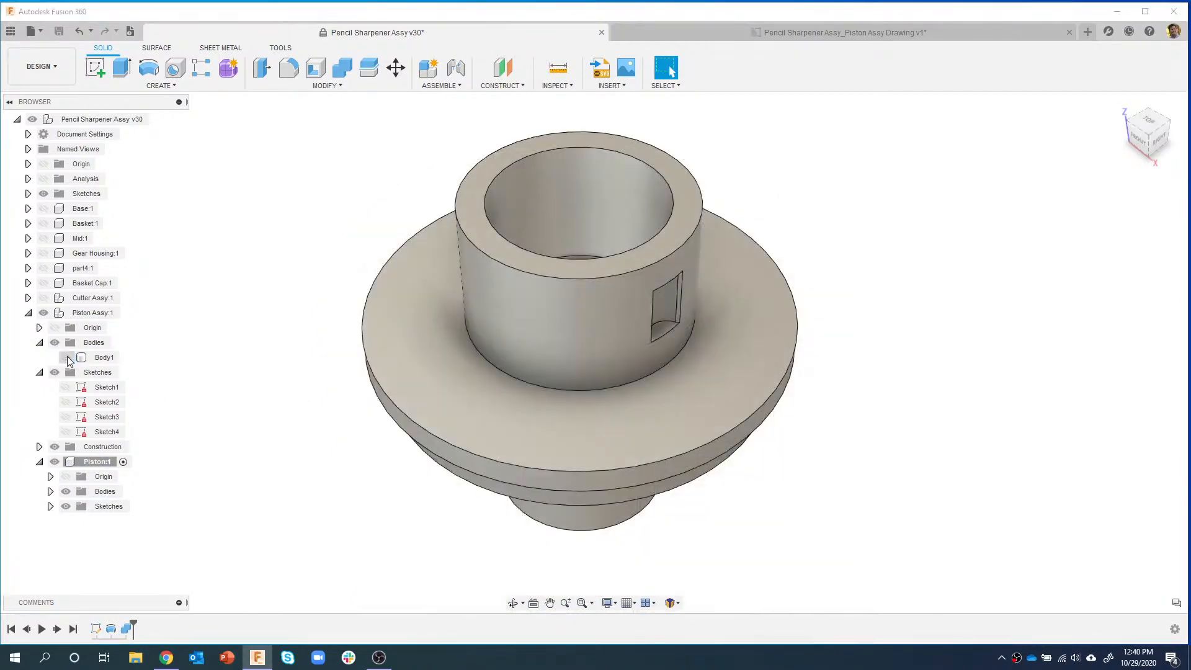
pyautogui.keyDown('shift'); pyautogui.moveTo(781, 298); pyautogui.dragTo(623, 317, button='middle'); pyautogui.keyUp('shift')
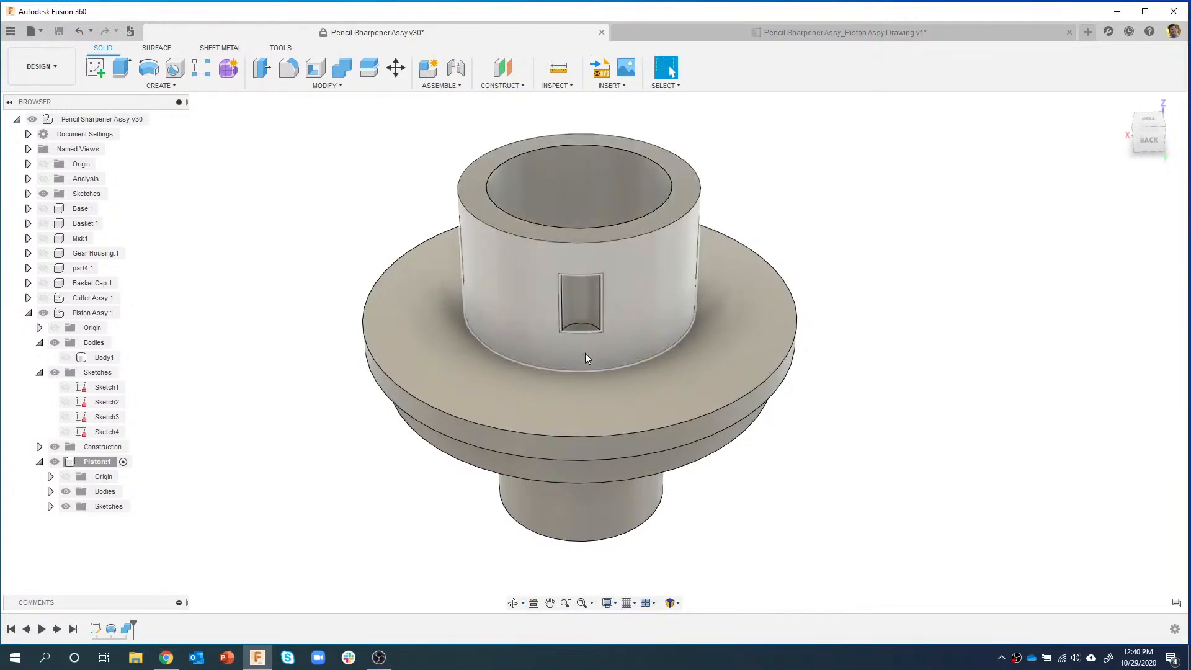
pyautogui.keyDown('shift'); pyautogui.moveTo(586, 285); pyautogui.dragTo(569, 249, button='middle'); pyautogui.keyUp('shift')
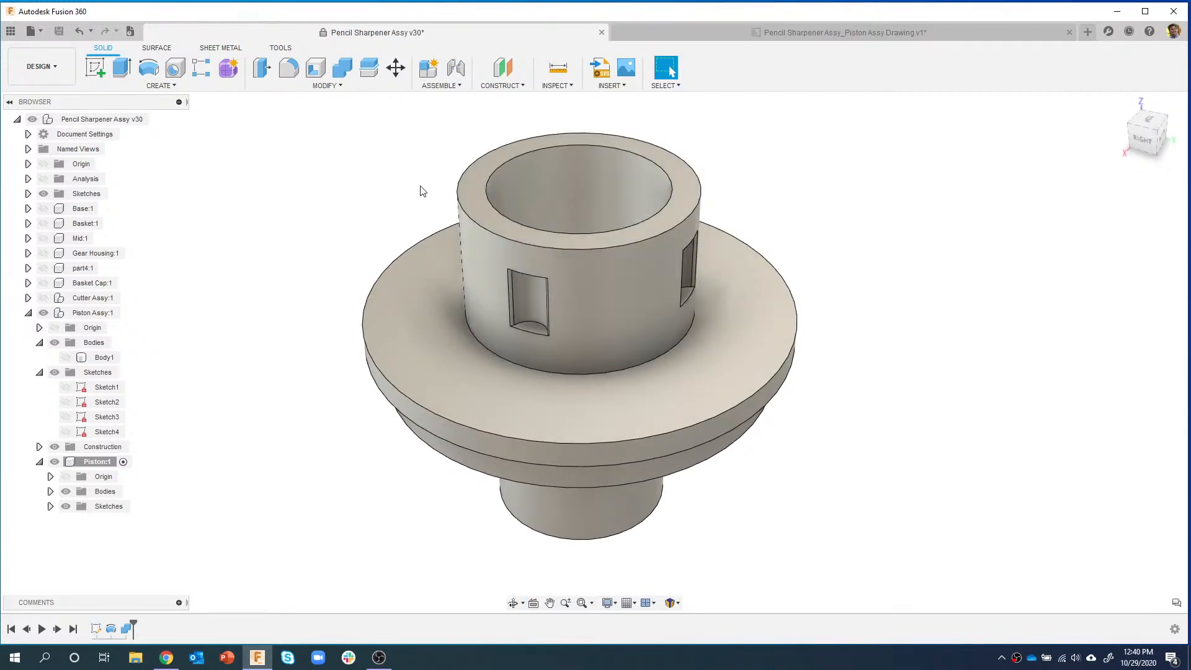
# - Try deleting the bottom face of one rectangular pocket in the piston's neck, and undo the deletion
pyautogui.scroll(5, 460, 292)
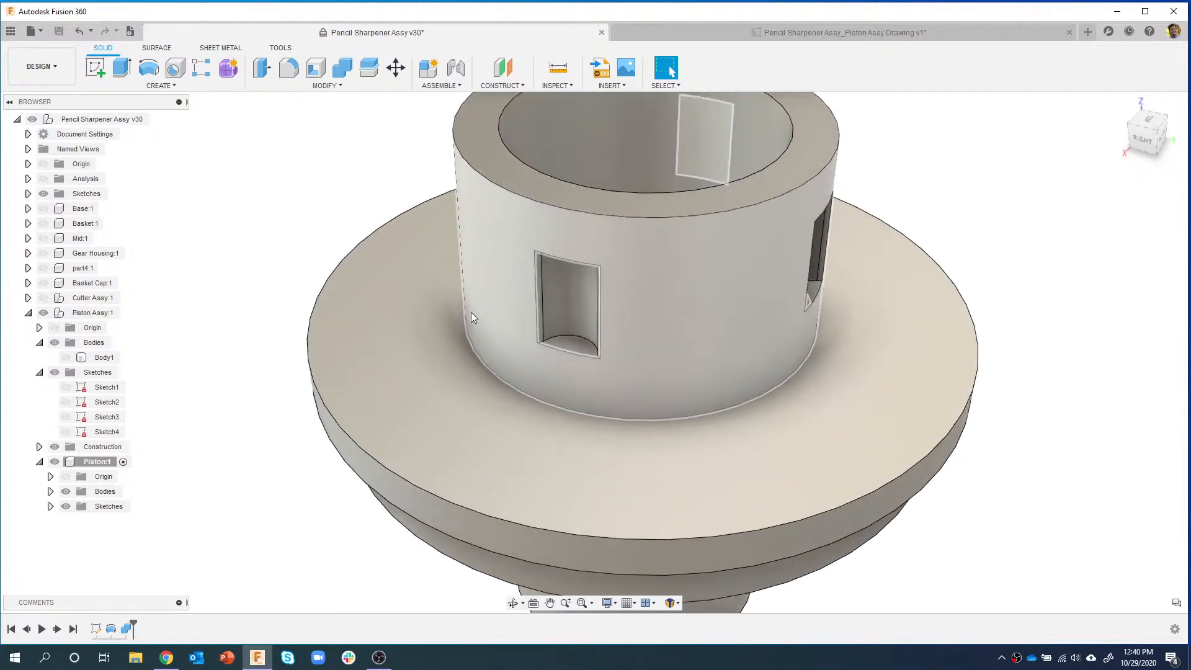
pyautogui.scroll(2, 563, 335)
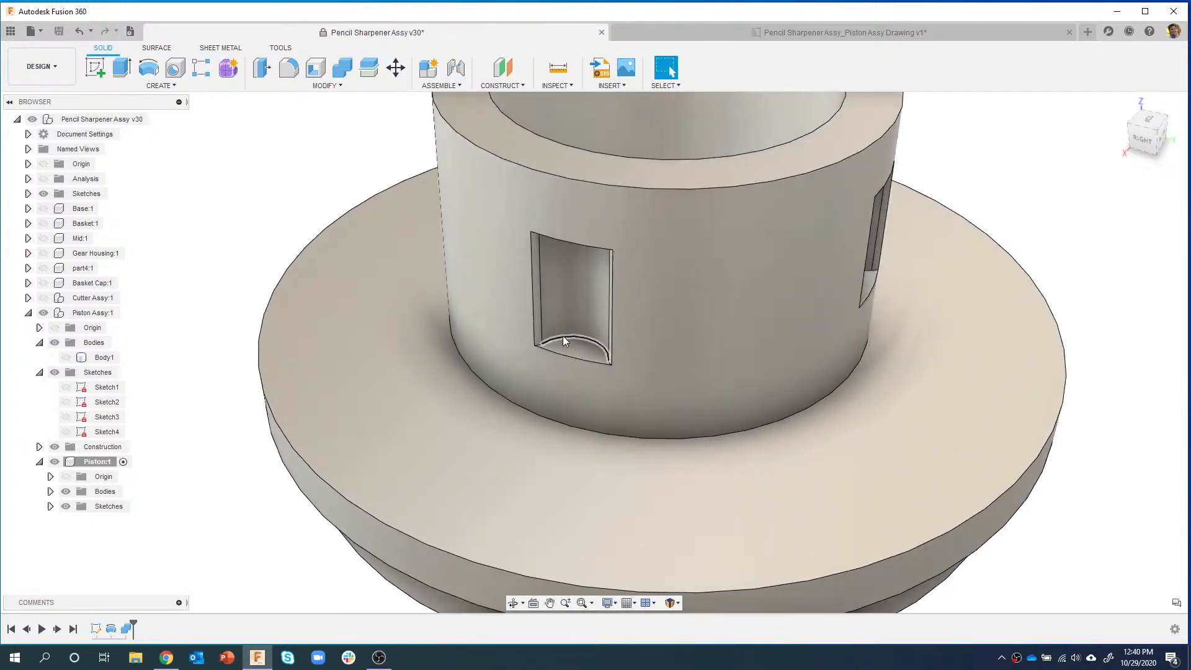
pyautogui.click(599, 355)
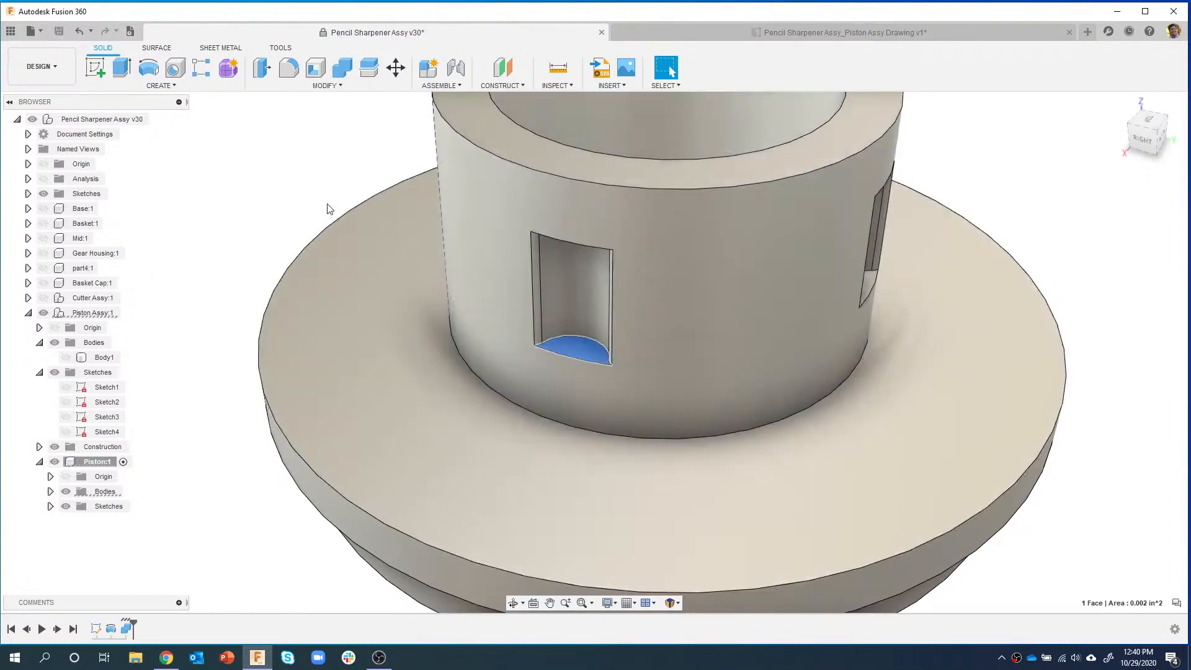
pyautogui.press('Delete')
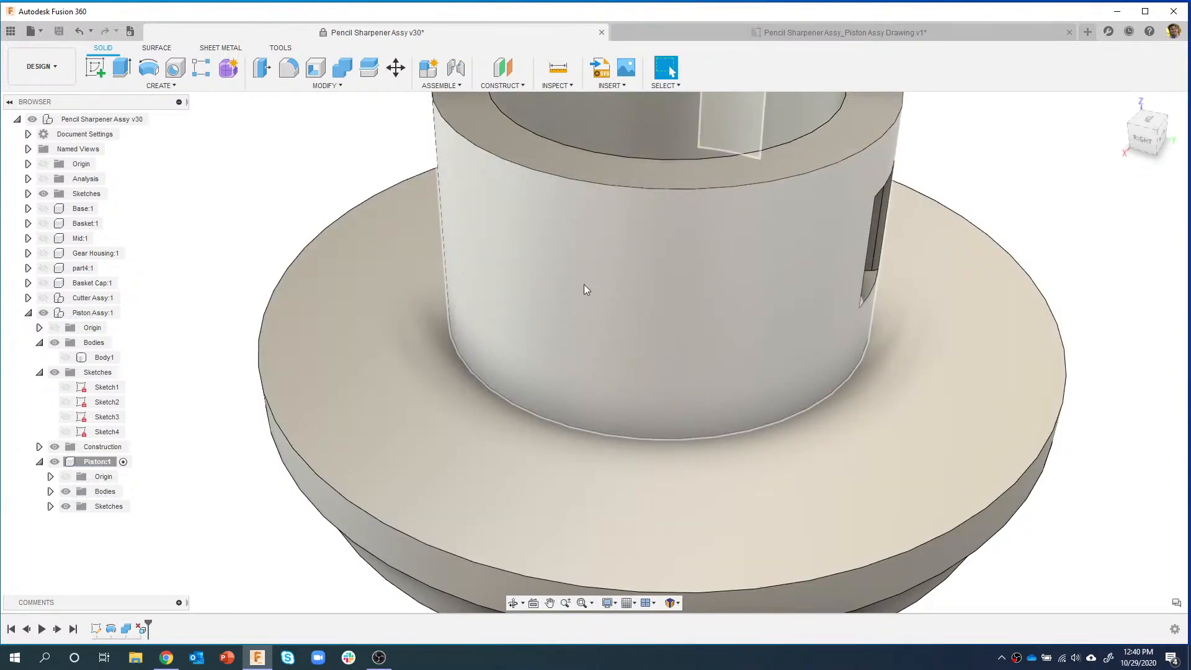
pyautogui.hotkey('ctrl', 'z')
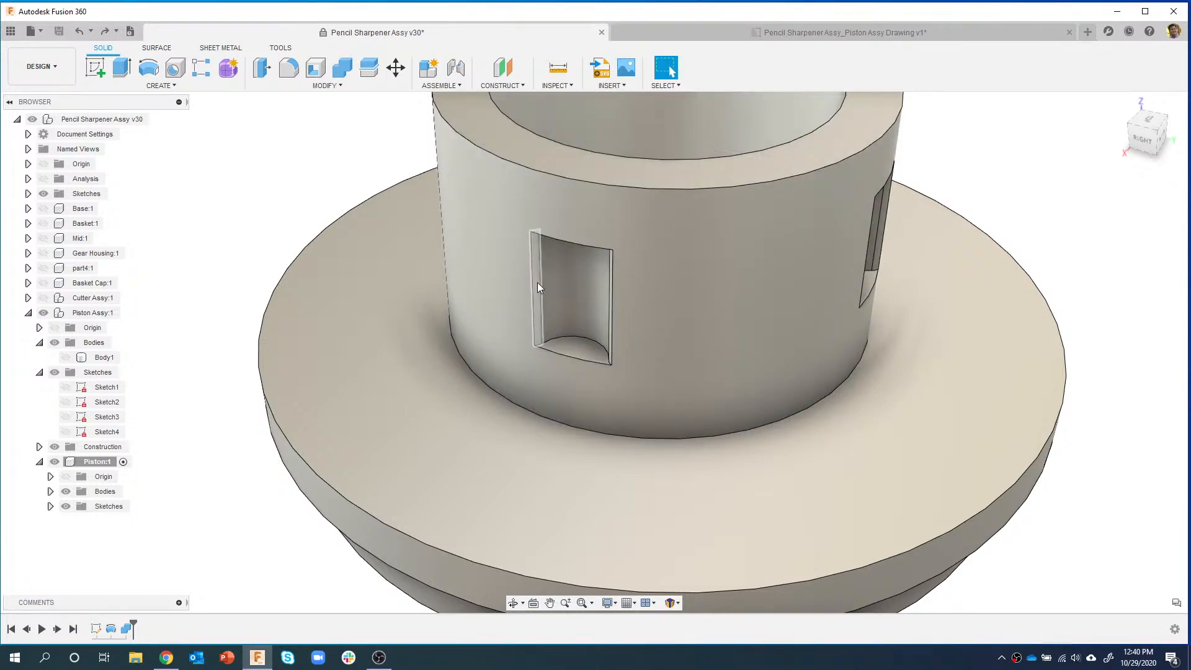
# - Delete the narrow vertical side faces of the pockets around the piston's neck
pyautogui.click(537, 287)
pyautogui.keyDown('shift'); pyautogui.moveTo(574, 307); pyautogui.dragTo(629, 282, button='middle'); pyautogui.keyUp('shift')
pyautogui.click(633, 279)
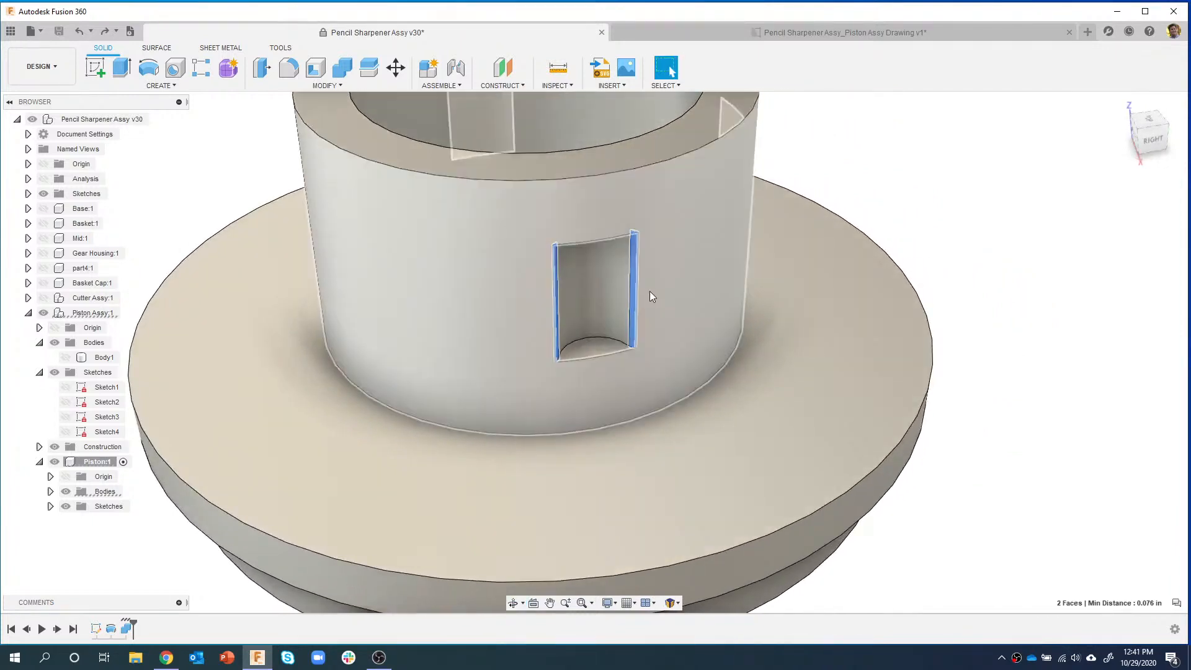
pyautogui.keyDown('shift'); pyautogui.moveTo(737, 231); pyautogui.dragTo(657, 235, button='middle'); pyautogui.keyUp('shift')
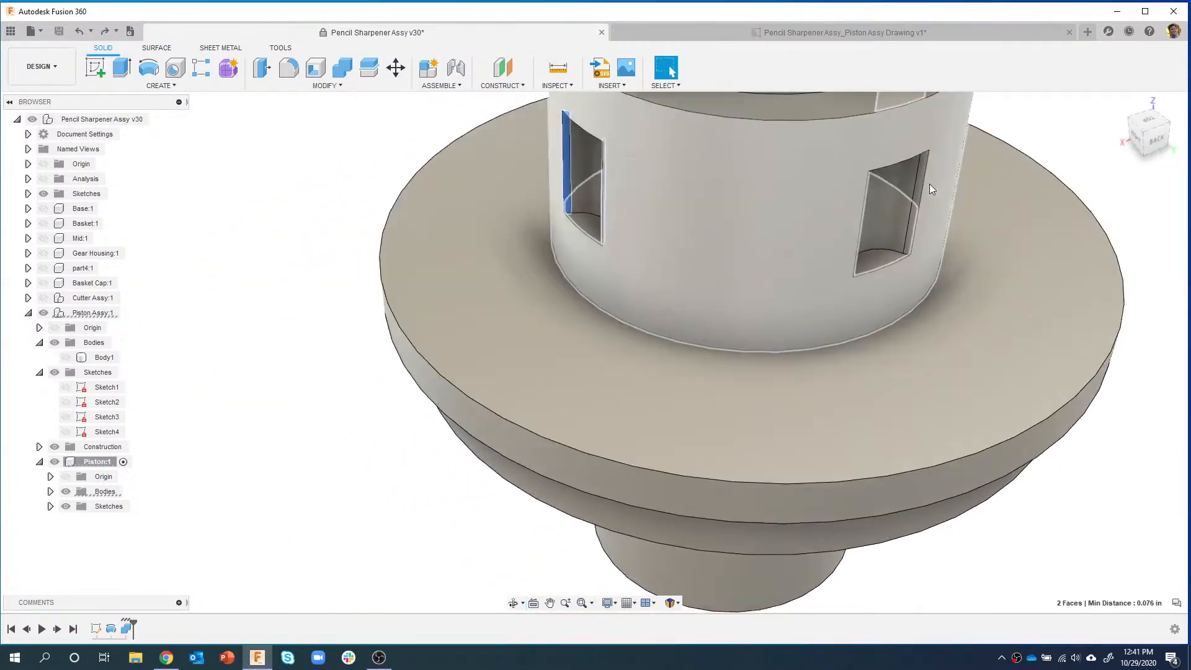
pyautogui.click(924, 172)
pyautogui.scroll(2, 925, 171)
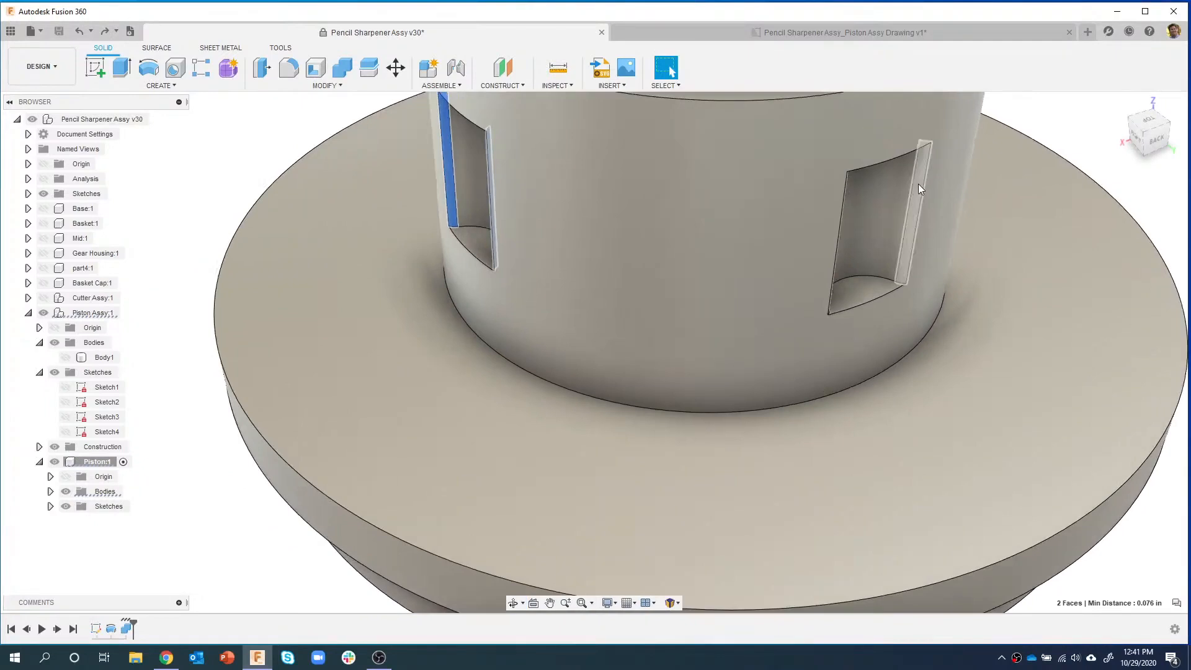
pyautogui.keyDown('shift'); pyautogui.moveTo(902, 237); pyautogui.dragTo(894, 176, button='middle'); pyautogui.keyUp('shift')
pyautogui.keyDown('ctrl'); pyautogui.click(1009, 211); pyautogui.keyUp('ctrl')
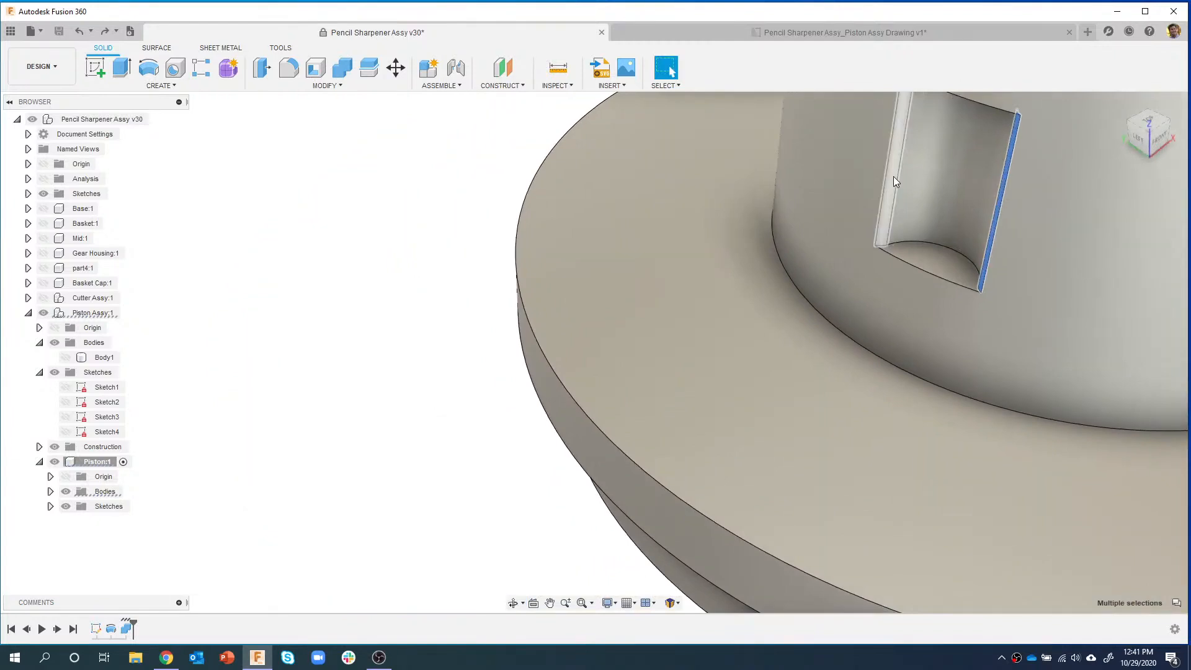
pyautogui.keyDown('ctrl'); pyautogui.click(893, 176); pyautogui.keyUp('ctrl')
pyautogui.keyDown('shift'); pyautogui.moveTo(881, 261); pyautogui.dragTo(826, 285, button='middle'); pyautogui.keyUp('shift')
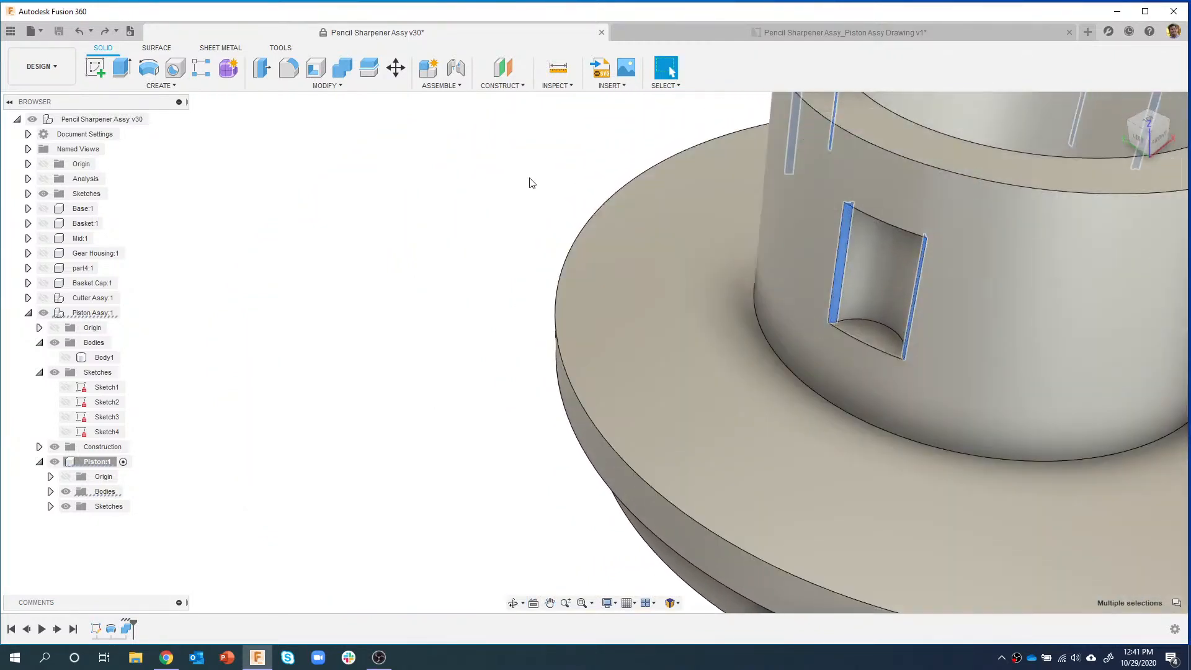
pyautogui.rightClick(531, 182)
pyautogui.click(497, 172)
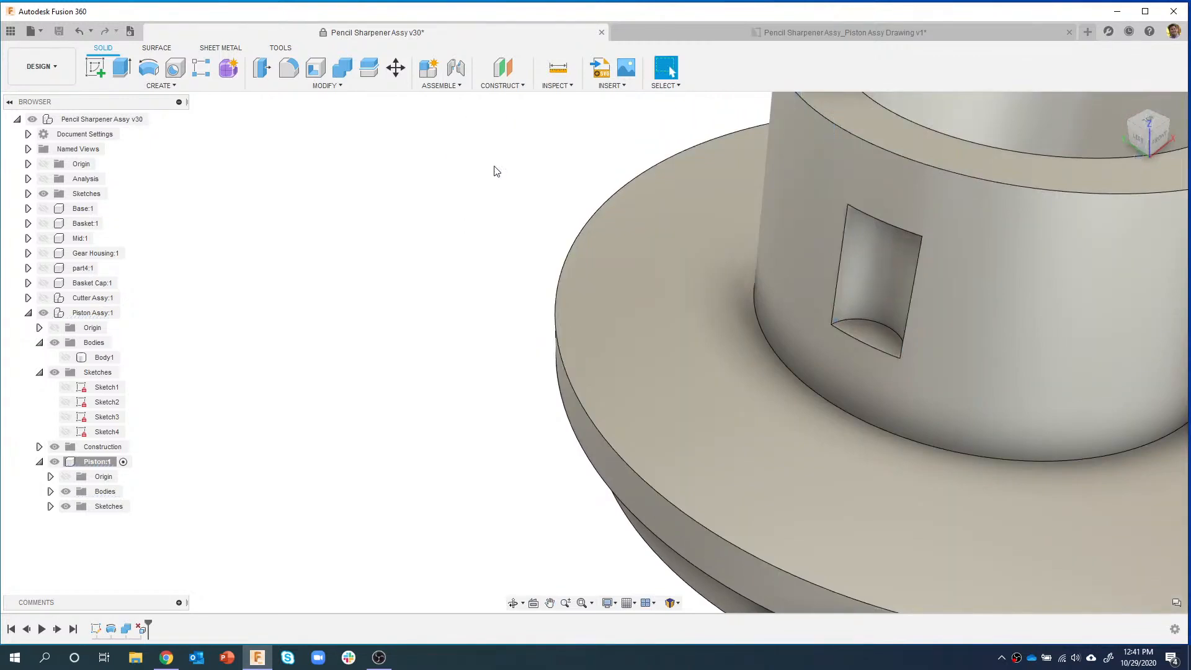
# - Try deleting the bottom face of a neck pocket whose side faces were removed, and undo the deletion
pyautogui.keyDown('shift'); pyautogui.moveTo(532, 186); pyautogui.dragTo(965, 273, button='middle'); pyautogui.keyUp('shift')
pyautogui.moveTo(686, 277); pyautogui.dragTo(803, 274, button='middle')
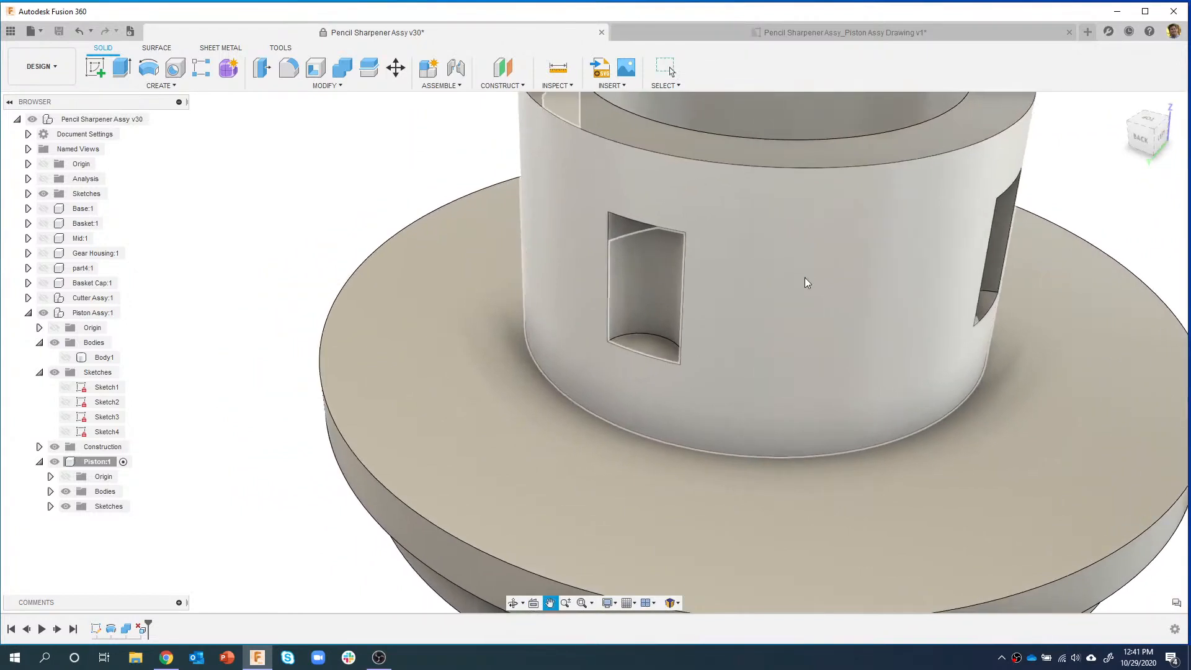
pyautogui.click(642, 341)
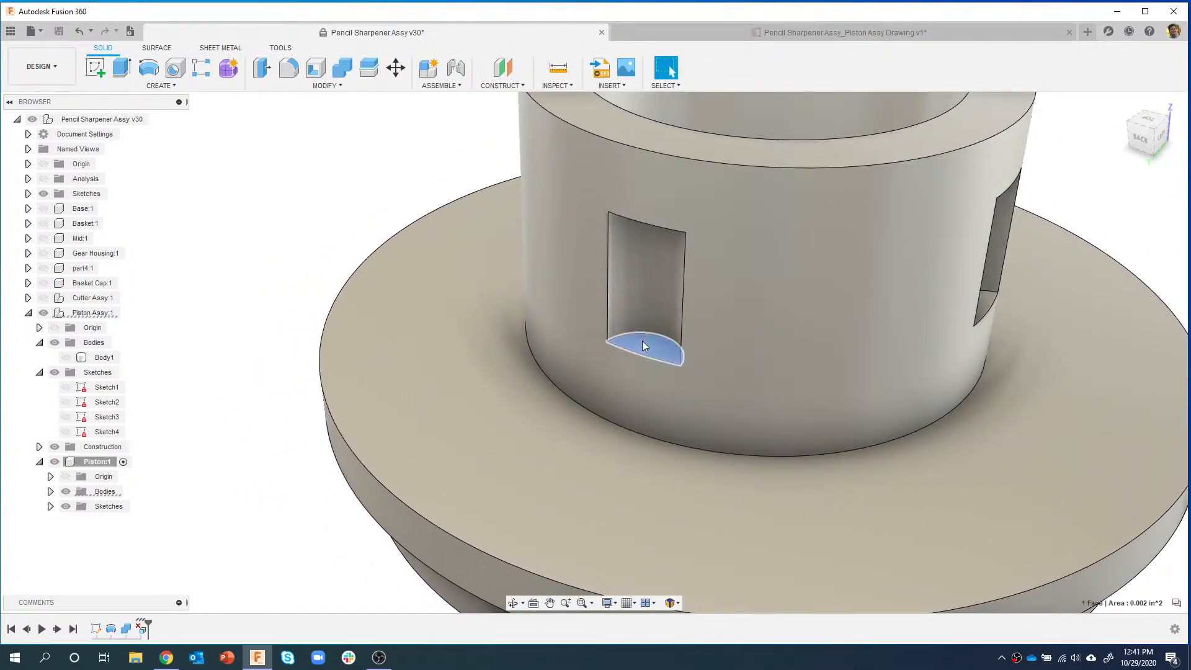
pyautogui.press('Delete')
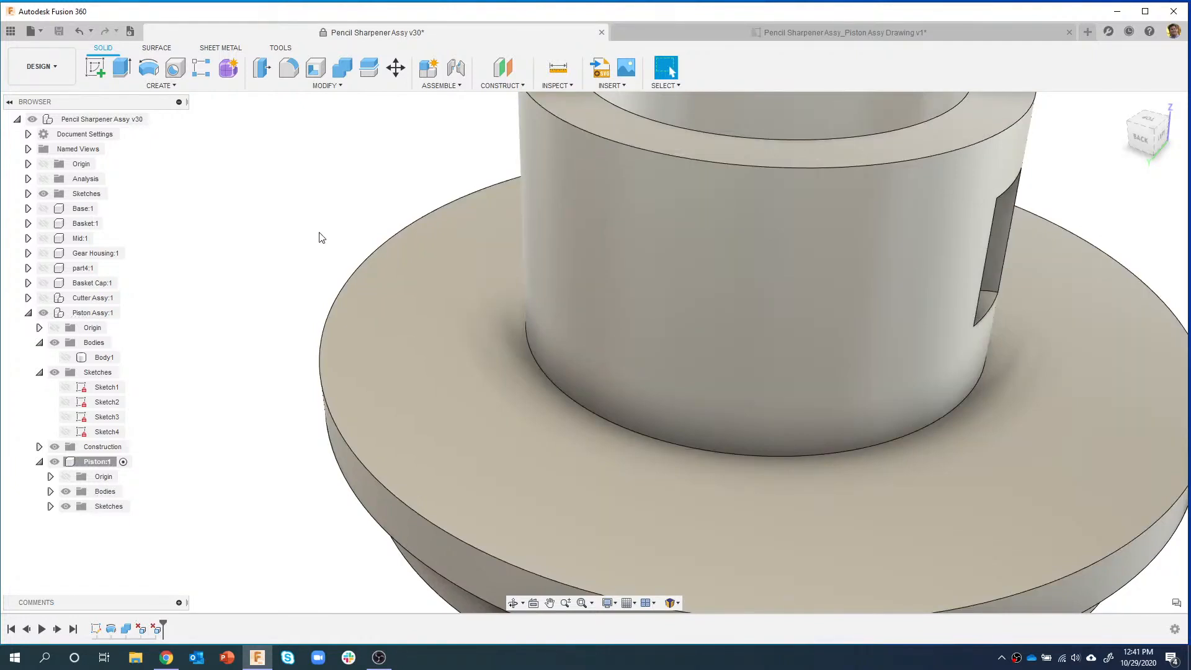
pyautogui.hotkey('ctrl', 'z')
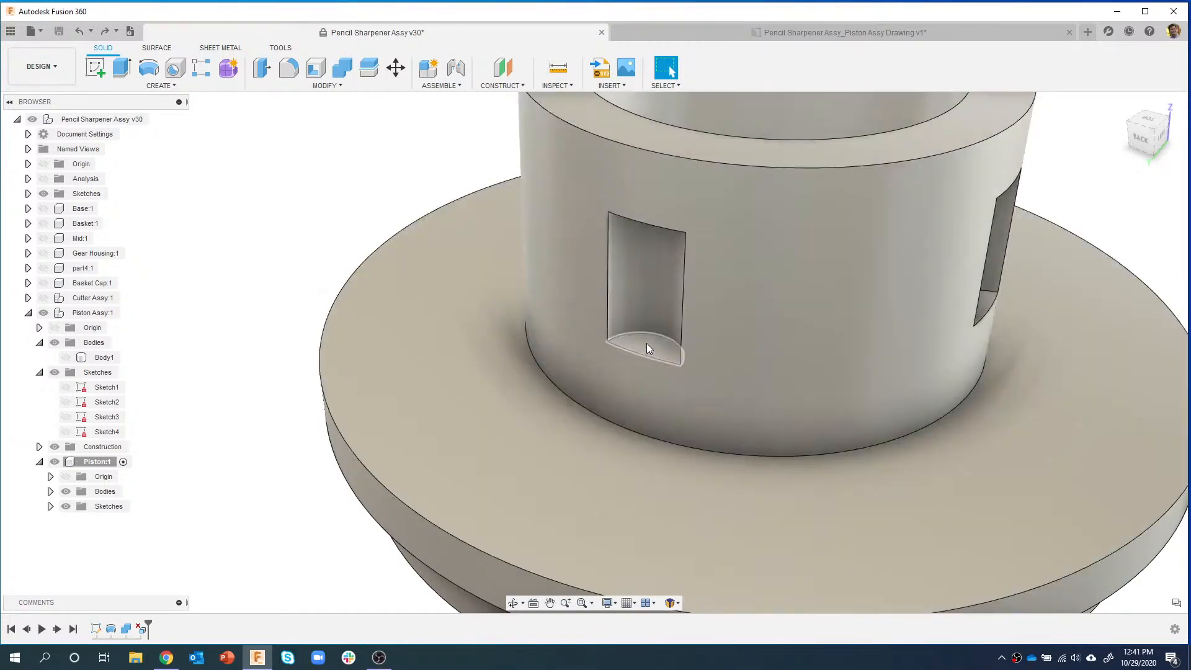
# - Set up an Extrude cut of one neck pocket's bottom face, extending to the top face of the piston's flange
pyautogui.click(647, 348)
pyautogui.rightClick(647, 348)
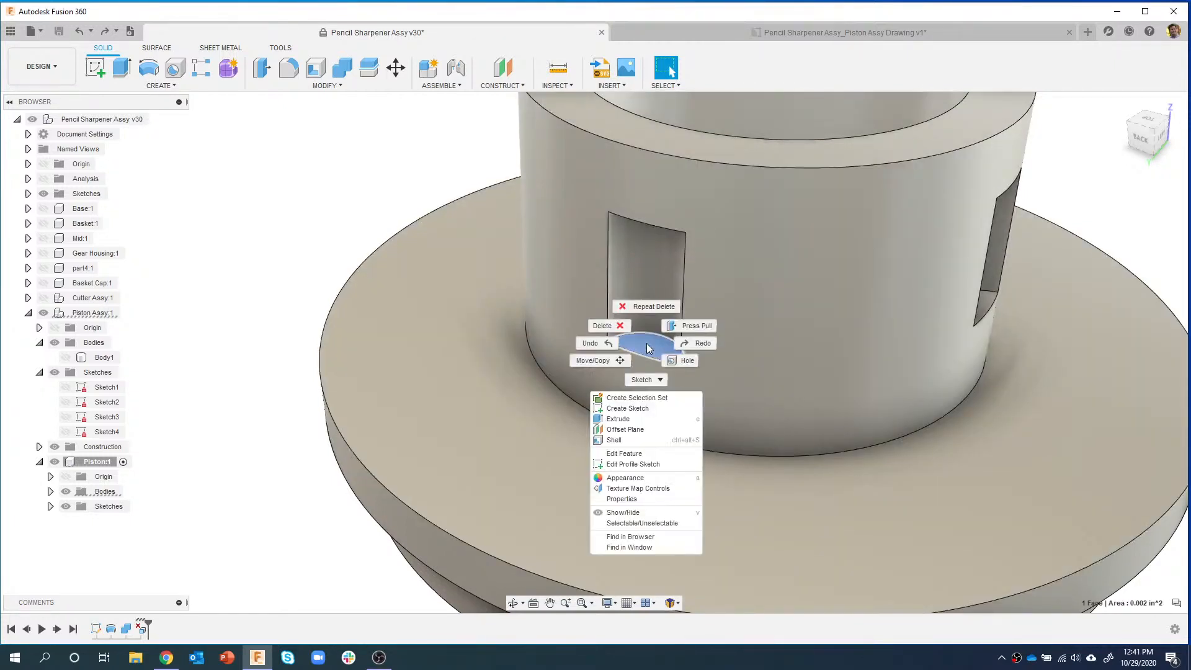
pyautogui.click(624, 419)
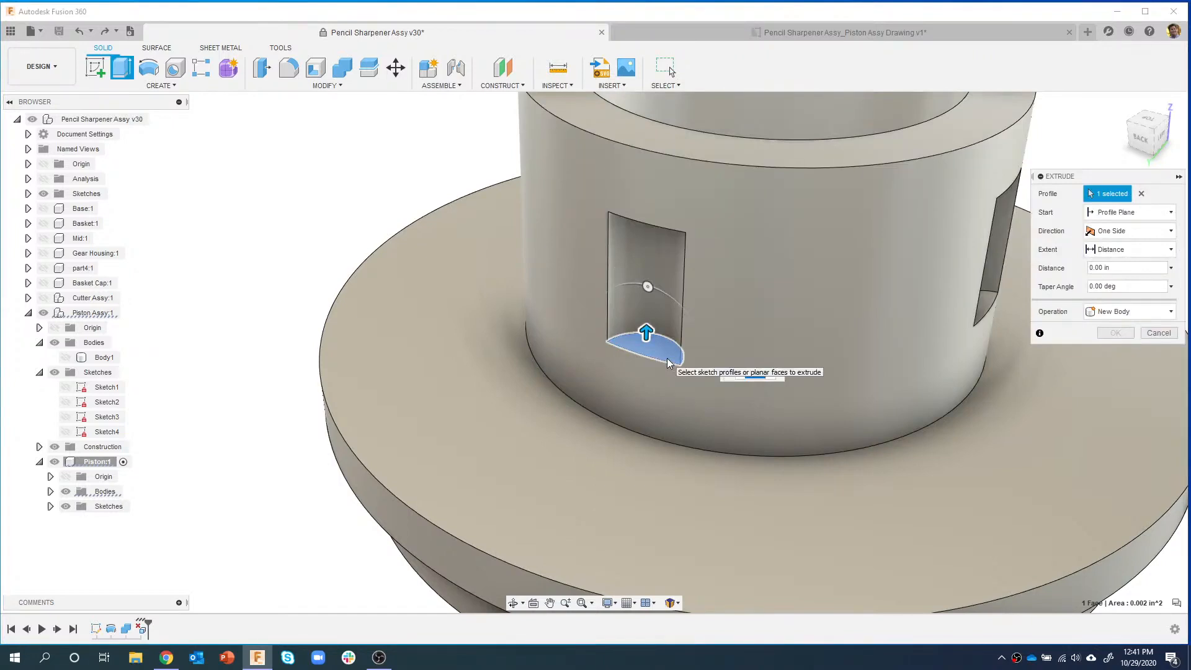
pyautogui.moveTo(646, 331); pyautogui.dragTo(656, 400)
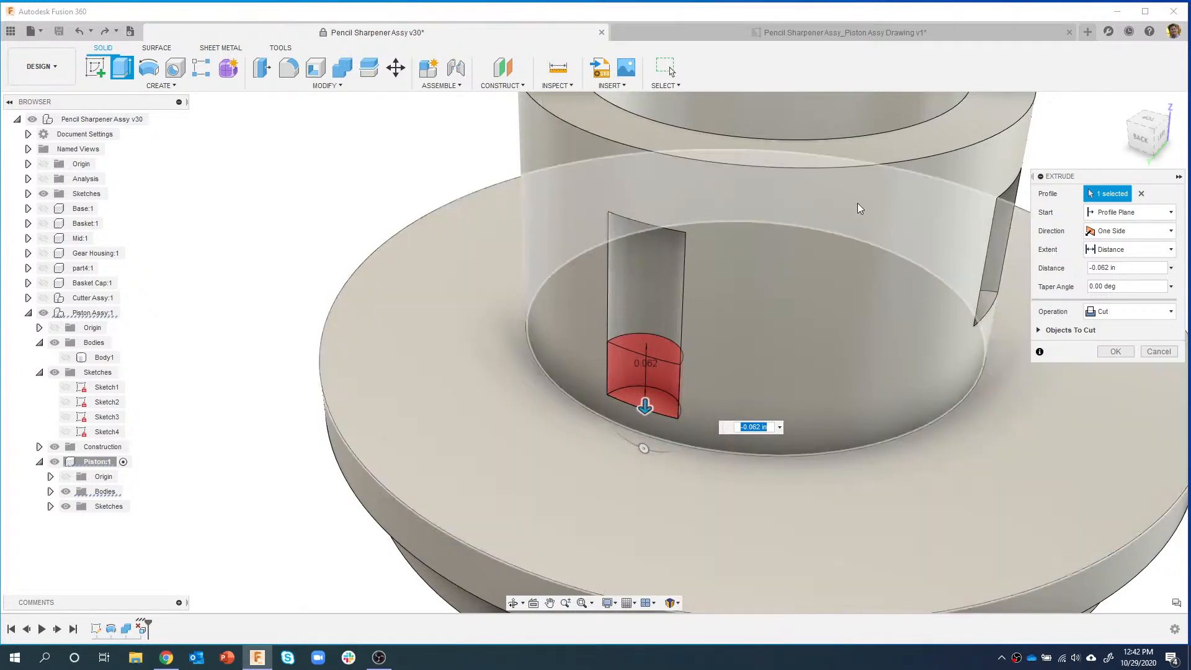
pyautogui.click(1135, 250)
pyautogui.click(1113, 276)
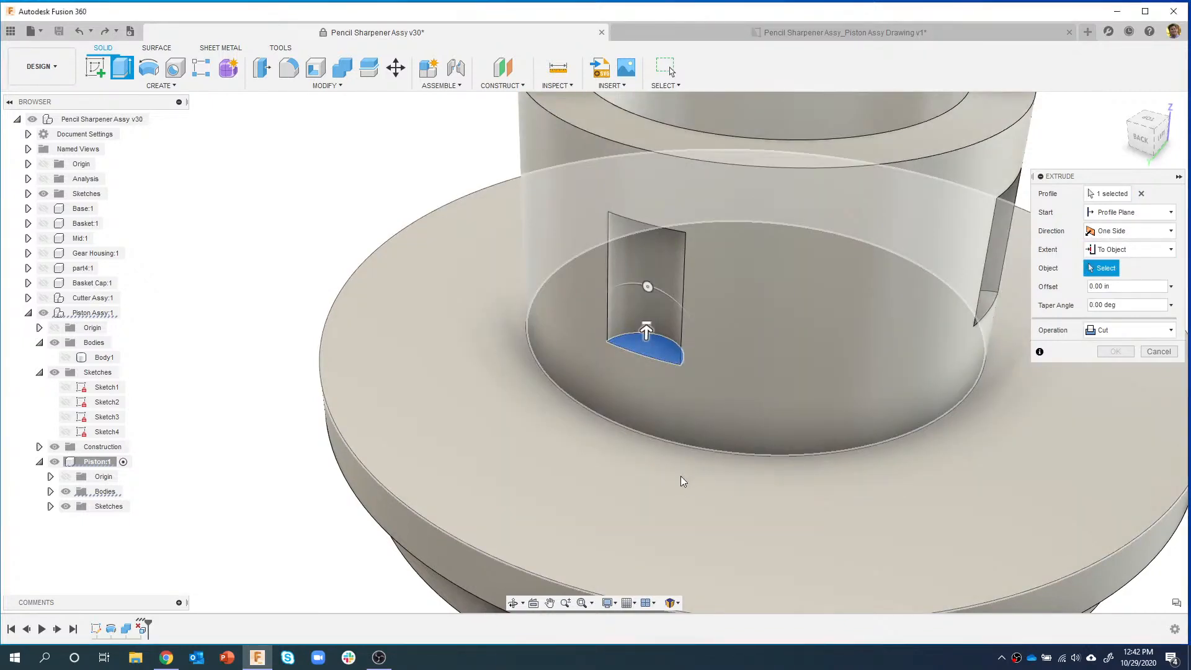
pyautogui.click(680, 475)
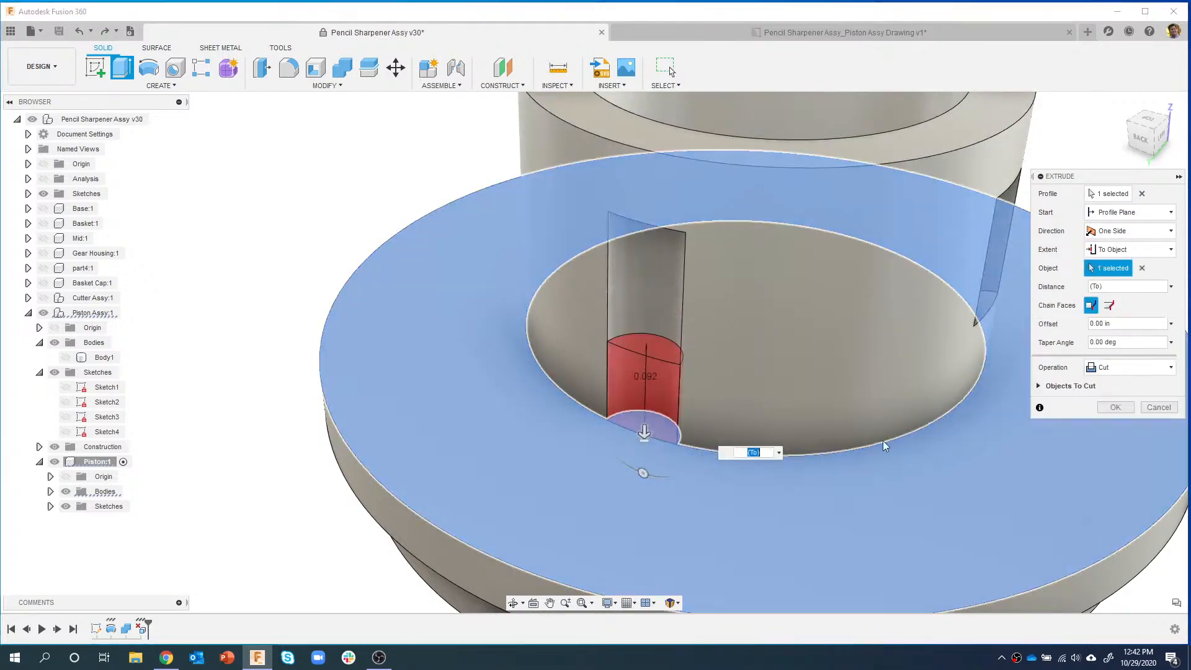
# - Add the bottom faces of the other two neck pockets to the extrude profiles and complete the cut down to the flange
pyautogui.click(1099, 195)
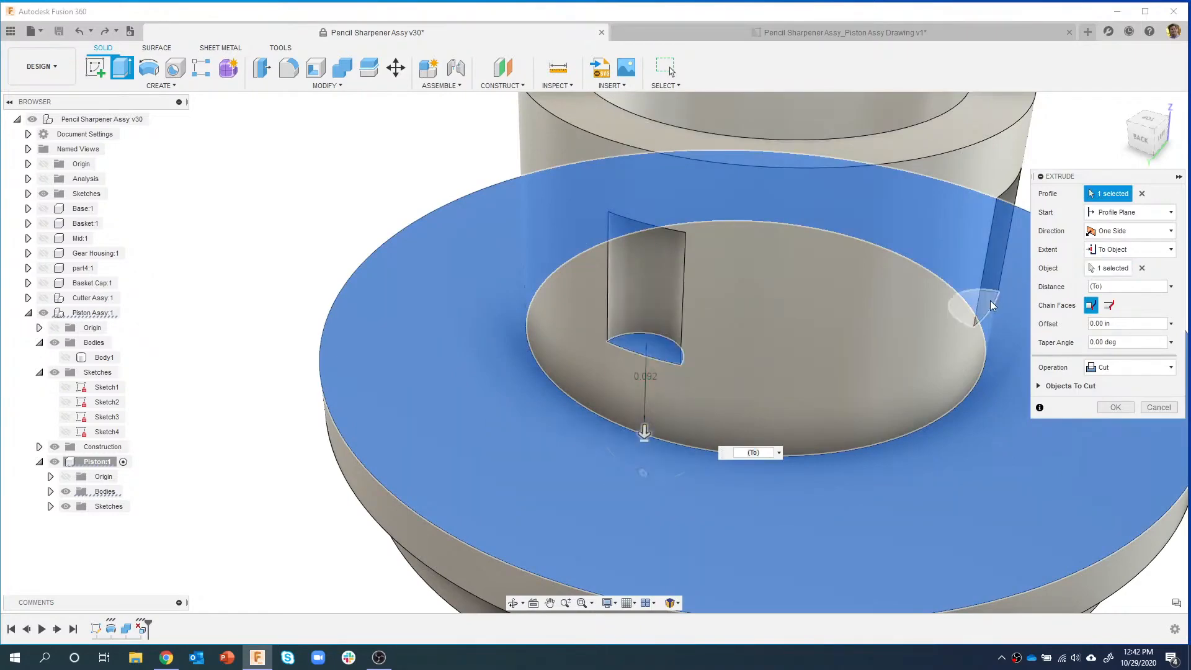
pyautogui.click(990, 301)
pyautogui.keyDown('shift'); pyautogui.moveTo(723, 316); pyautogui.dragTo(467, 381, button='middle'); pyautogui.keyUp('shift')
pyautogui.click(267, 389)
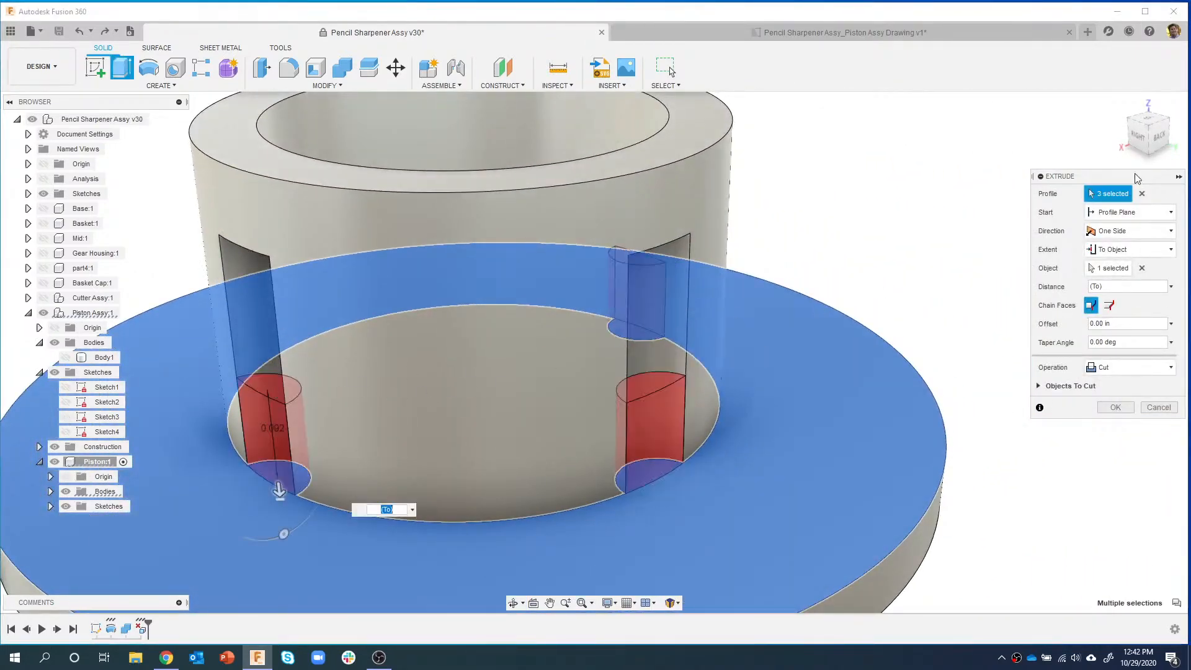
pyautogui.scroll(-2, 760, 324)
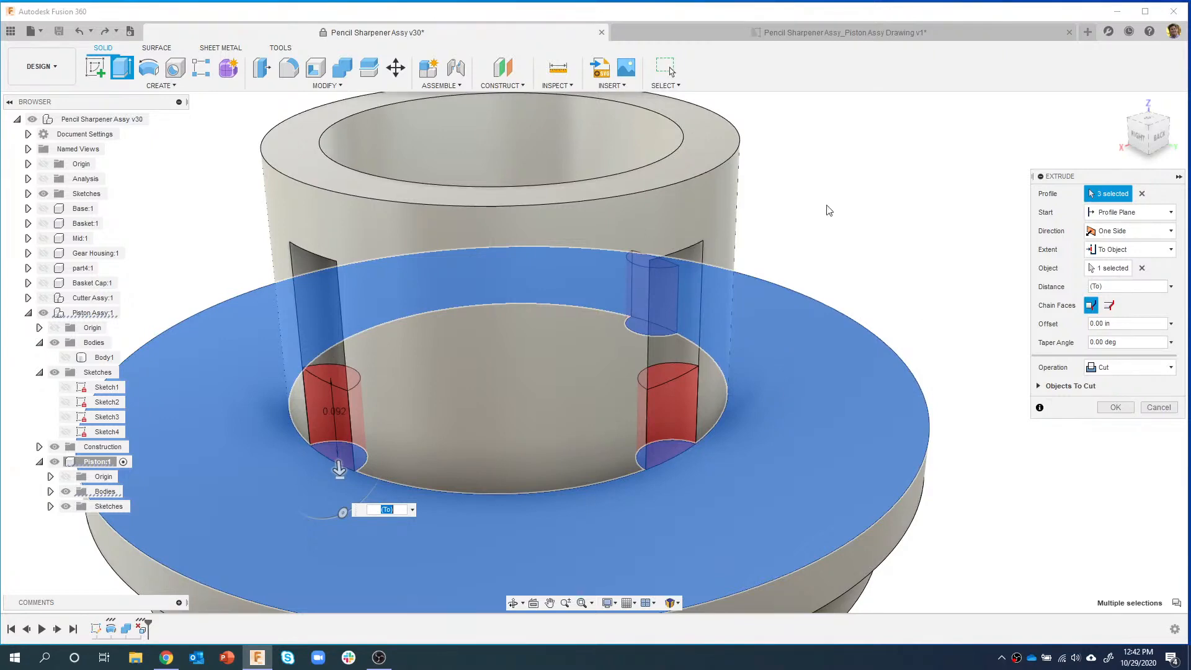
pyautogui.keyDown('shift'); pyautogui.moveTo(809, 254); pyautogui.dragTo(755, 306, button='middle'); pyautogui.keyUp('shift')
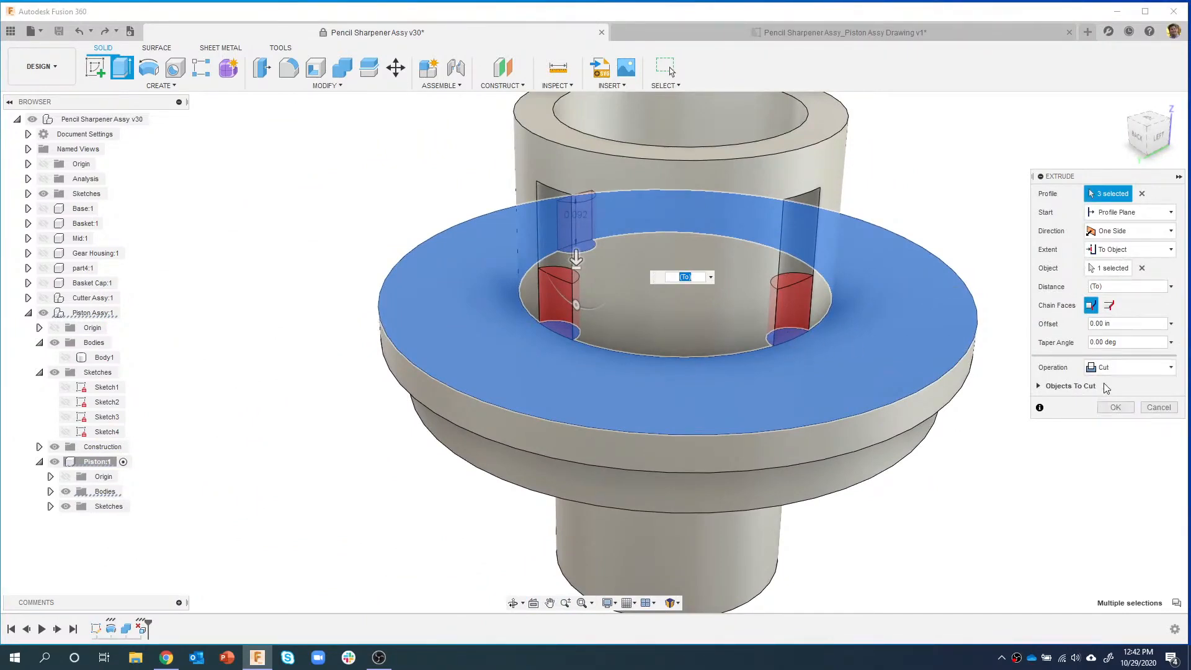
pyautogui.click(1115, 407)
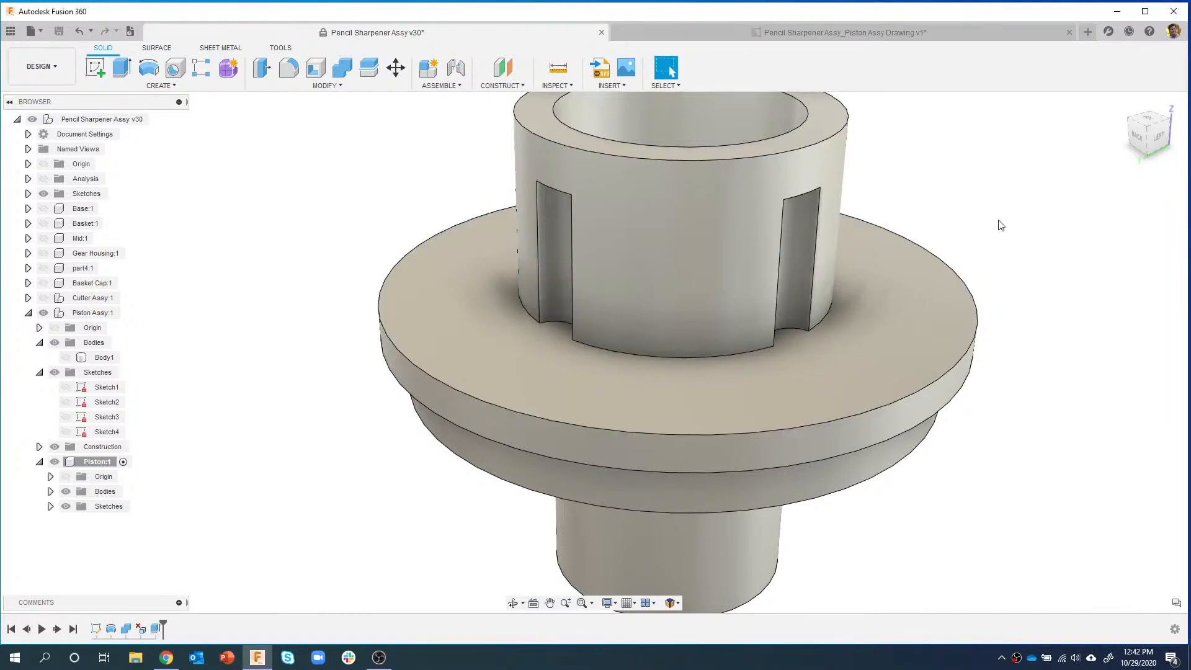
# - Set up an Extrude cut of one neck slot's top face, extending to the neck's upper rim face
pyautogui.keyDown('shift'); pyautogui.moveTo(931, 192); pyautogui.dragTo(855, 183, button='middle'); pyautogui.keyUp('shift')
pyautogui.scroll(5, 767, 166)
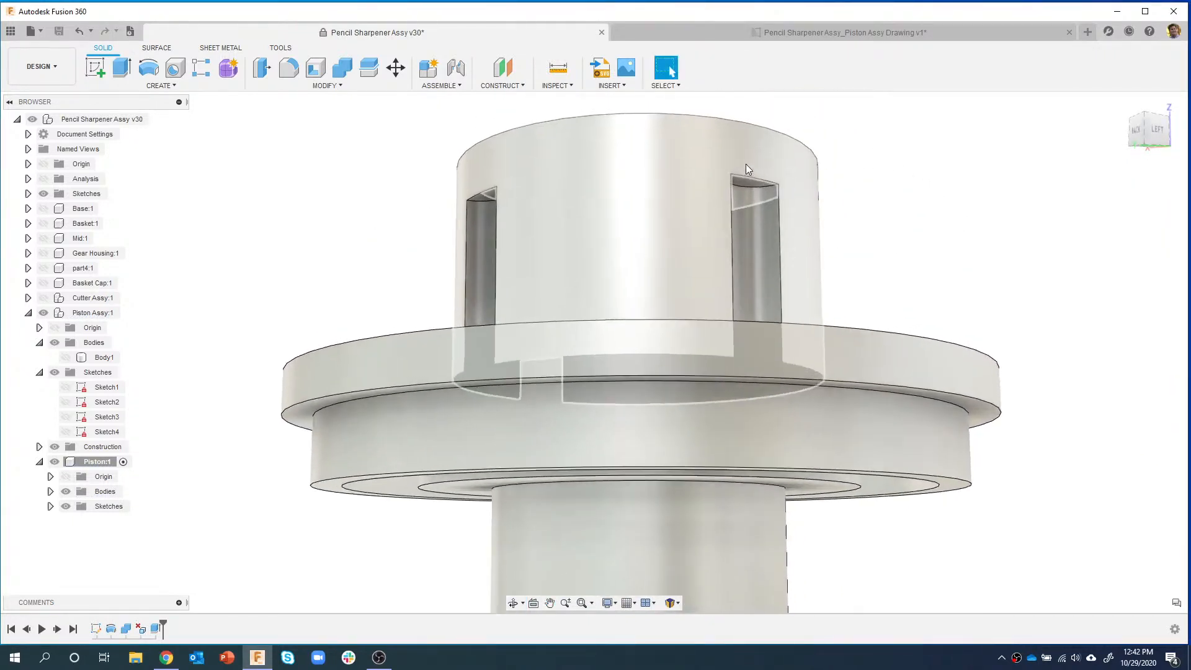
pyautogui.rightClick(739, 181)
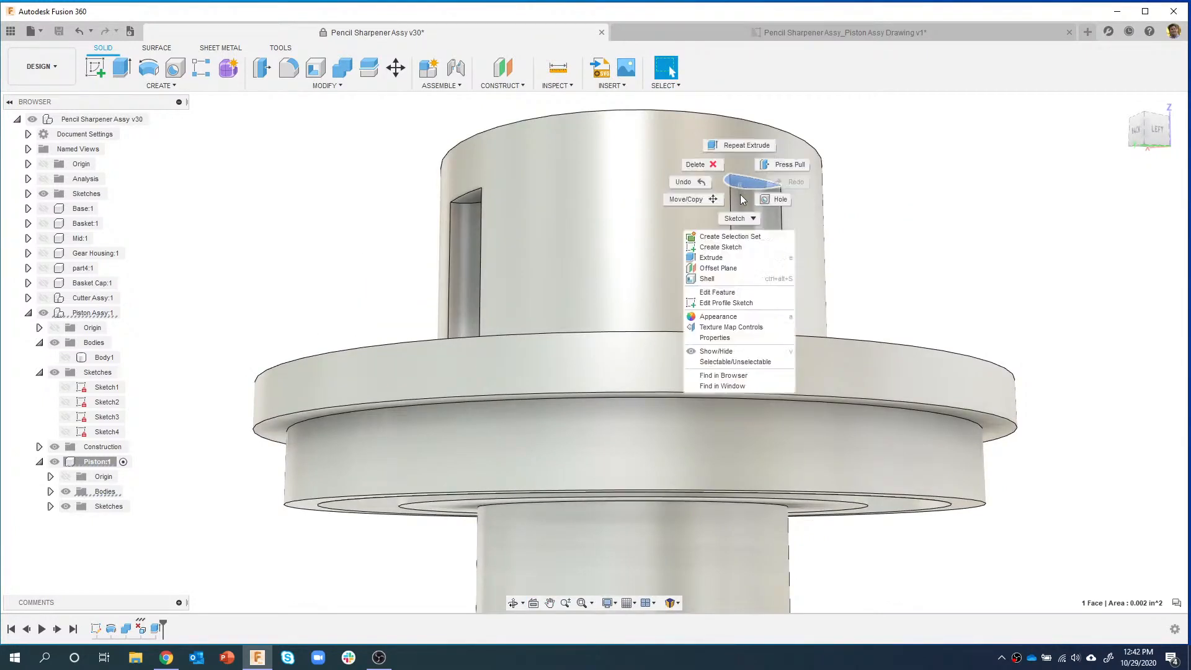
pyautogui.click(711, 257)
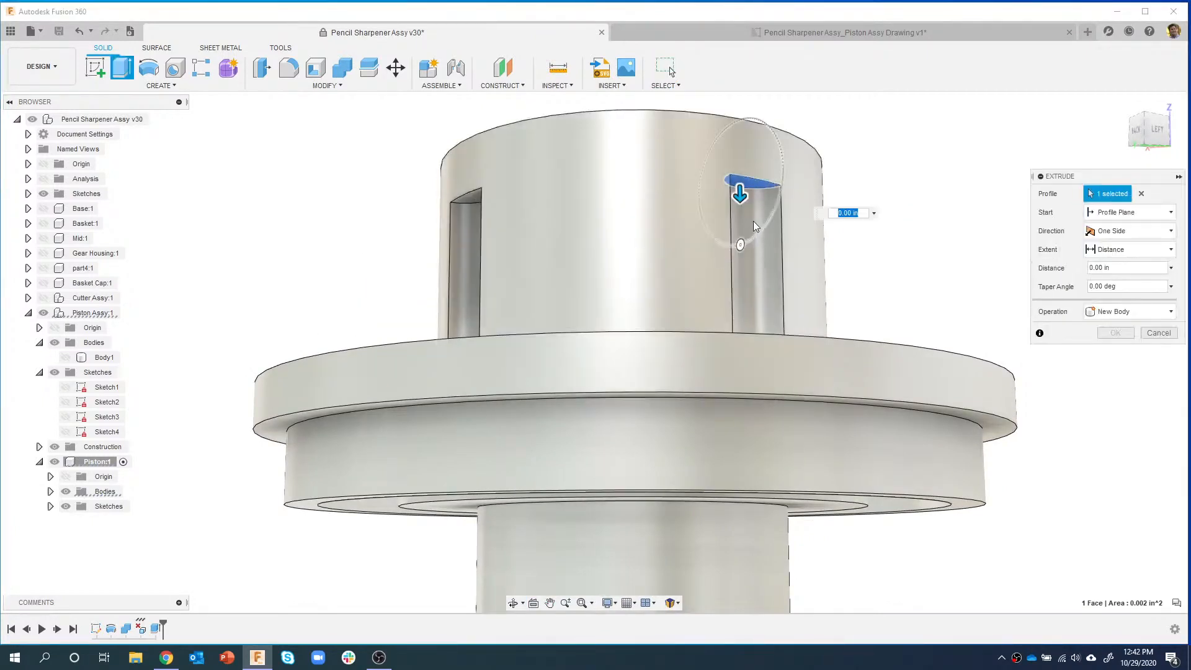
pyautogui.moveTo(739, 193); pyautogui.dragTo(738, 154)
pyautogui.keyDown('shift'); pyautogui.moveTo(841, 140); pyautogui.dragTo(848, 186, button='middle'); pyautogui.keyUp('shift')
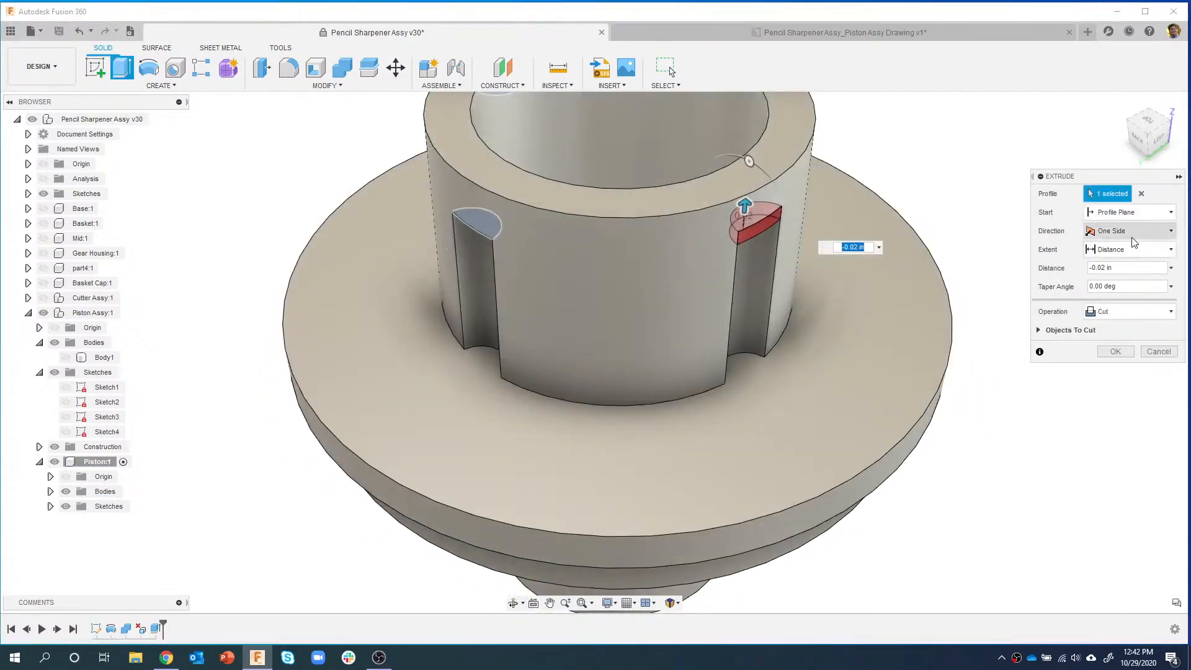
pyautogui.click(1132, 248)
pyautogui.click(1117, 279)
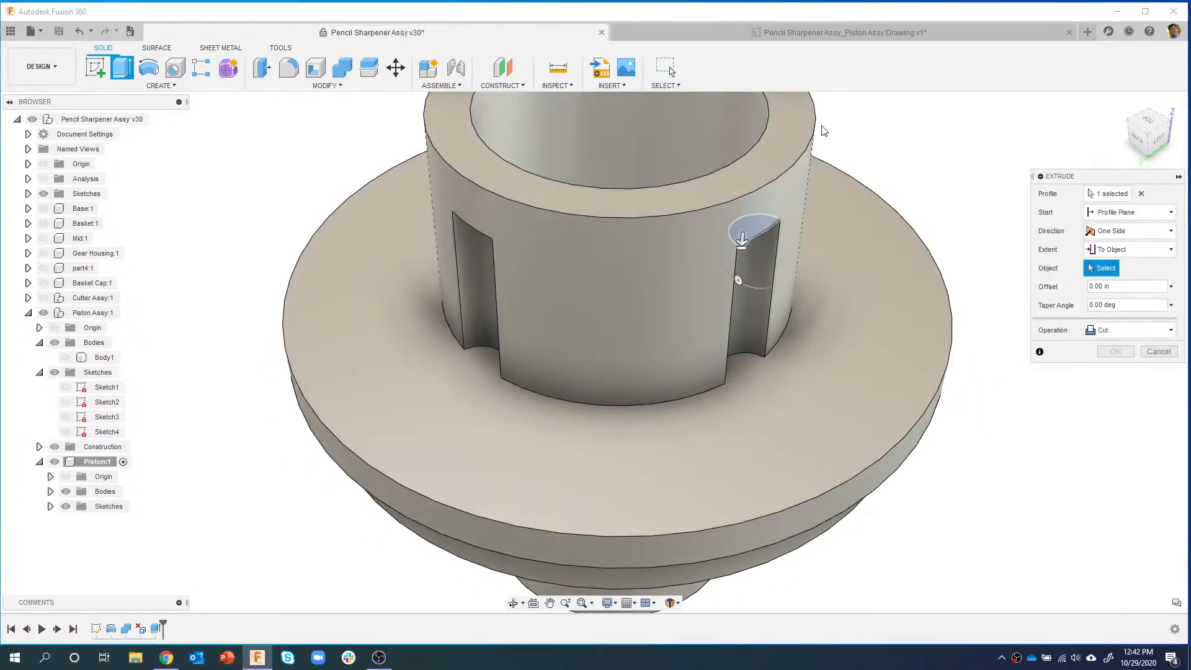
pyautogui.click(801, 126)
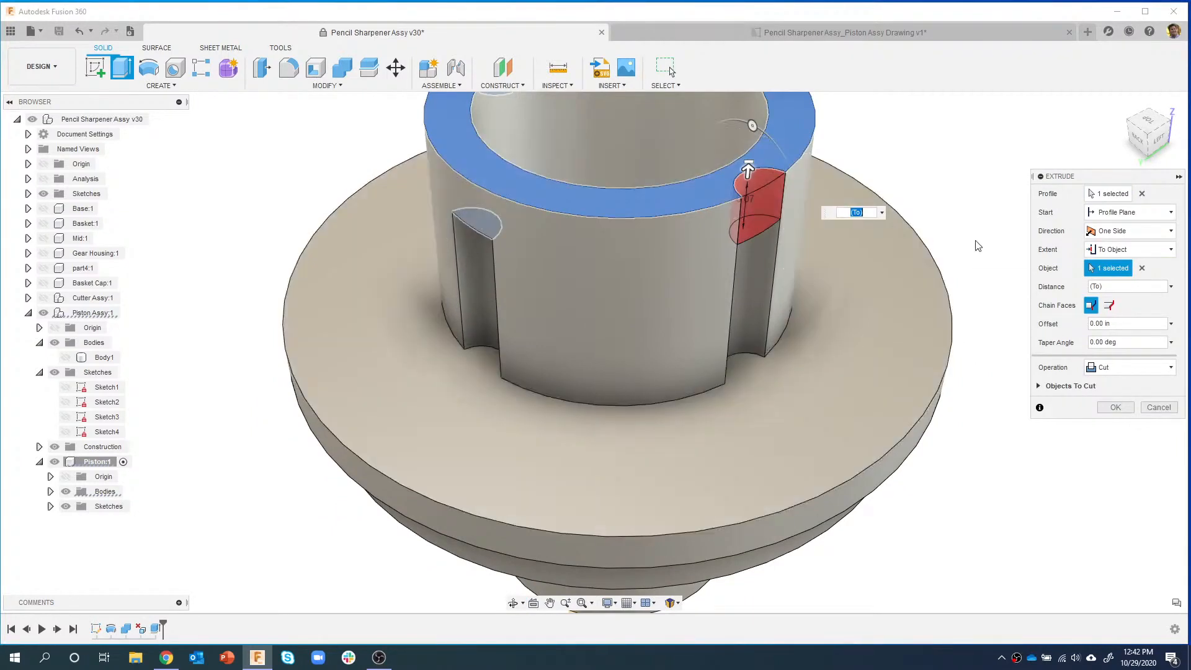
# - Add the top faces of the other two neck slots to the extrude profiles and complete the cut through the upper rim
pyautogui.click(1113, 194)
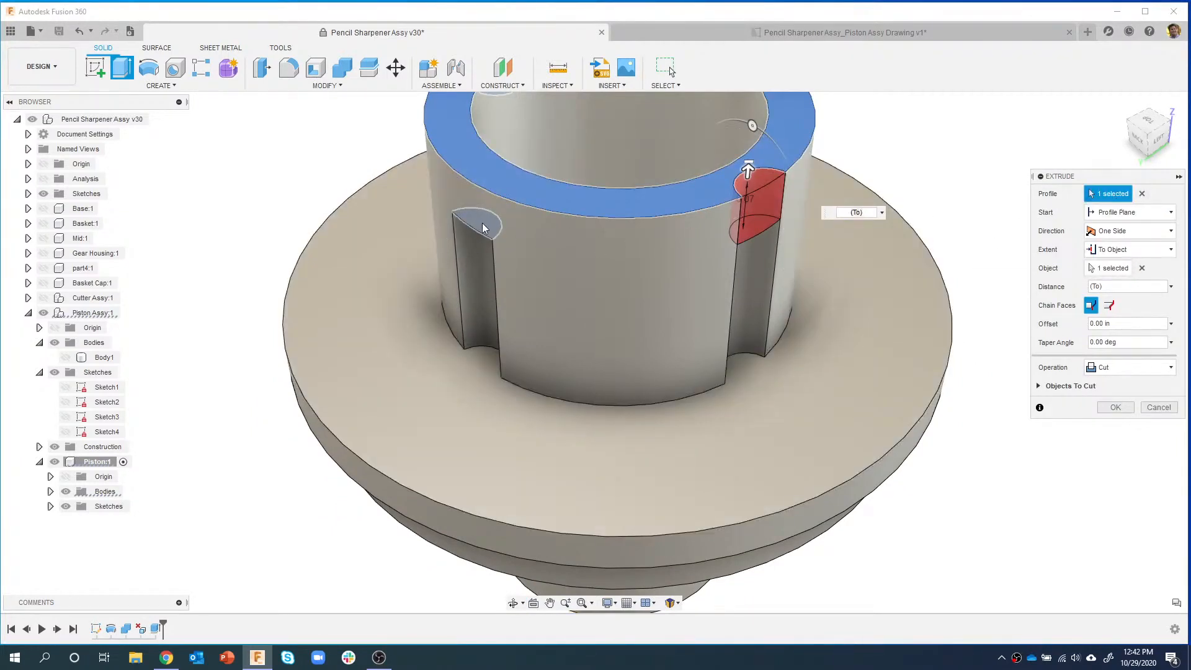
pyautogui.keyDown('shift'); pyautogui.moveTo(484, 226); pyautogui.dragTo(513, 158, button='middle'); pyautogui.keyUp('shift')
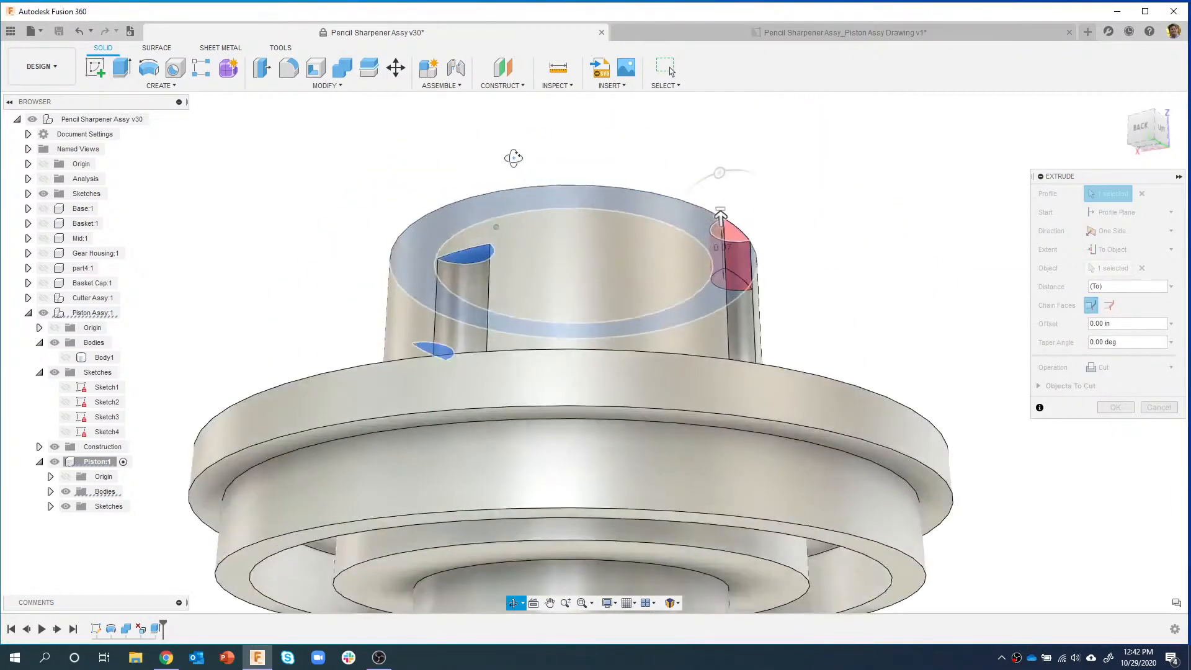
pyautogui.click(469, 256)
pyautogui.moveTo(447, 219); pyautogui.dragTo(586, 239, button='middle')
pyautogui.keyDown('shift'); pyautogui.moveTo(635, 233); pyautogui.dragTo(627, 236, button='middle'); pyautogui.keyUp('shift')
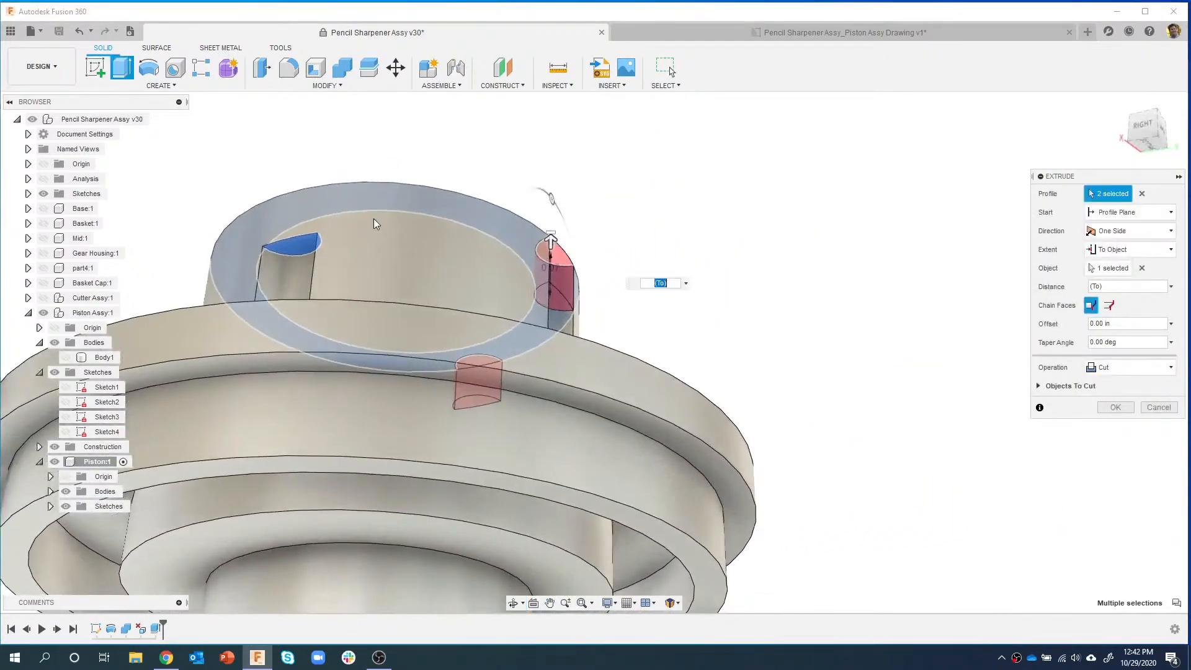
pyautogui.click(310, 244)
pyautogui.keyDown('shift'); pyautogui.moveTo(578, 200); pyautogui.dragTo(438, 256, button='middle'); pyautogui.keyUp('shift')
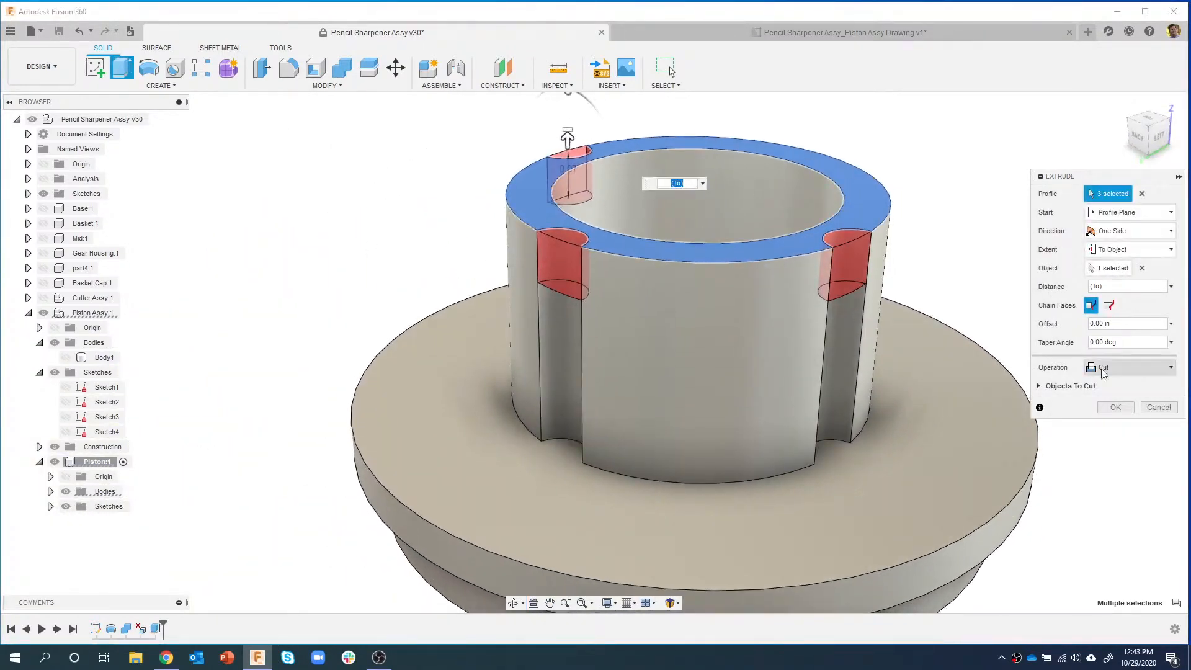
pyautogui.click(1115, 407)
pyautogui.moveTo(975, 246); pyautogui.dragTo(963, 243, button='middle')
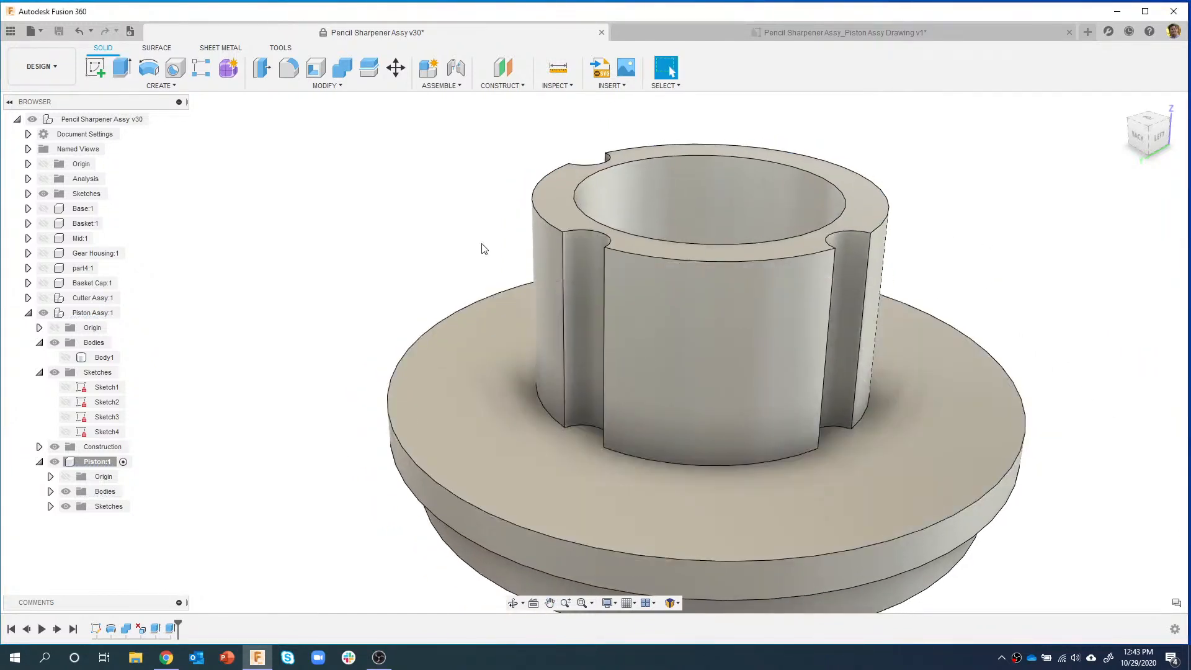
# - Show the outer body Body1 of the Piston Assy and inspect how it surrounds the slotted piston
pyautogui.click(66, 358)
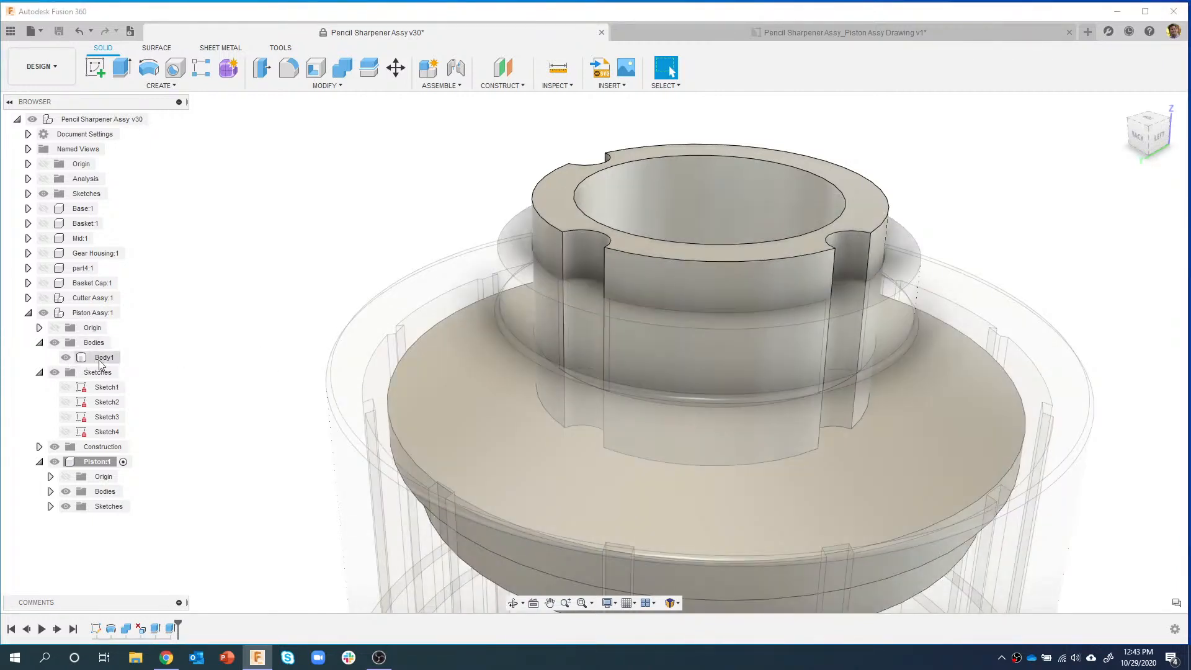
pyautogui.keyDown('shift'); pyautogui.moveTo(368, 239); pyautogui.dragTo(407, 236, button='middle'); pyautogui.keyUp('shift')
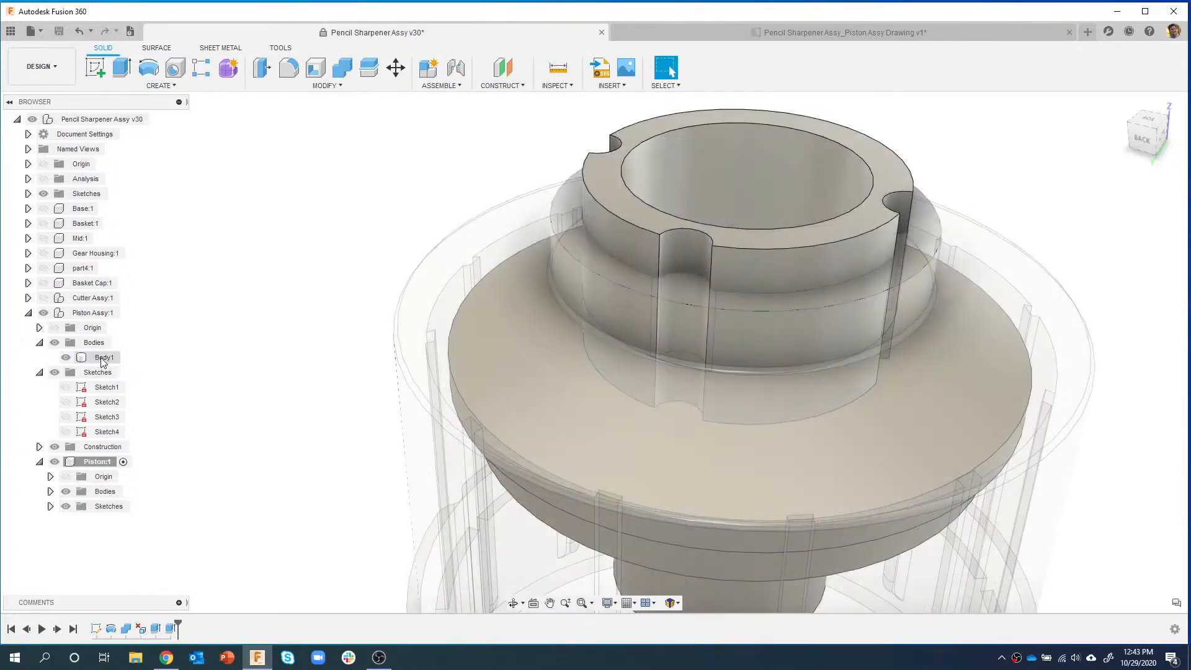
pyautogui.scroll(-3, 280, 320)
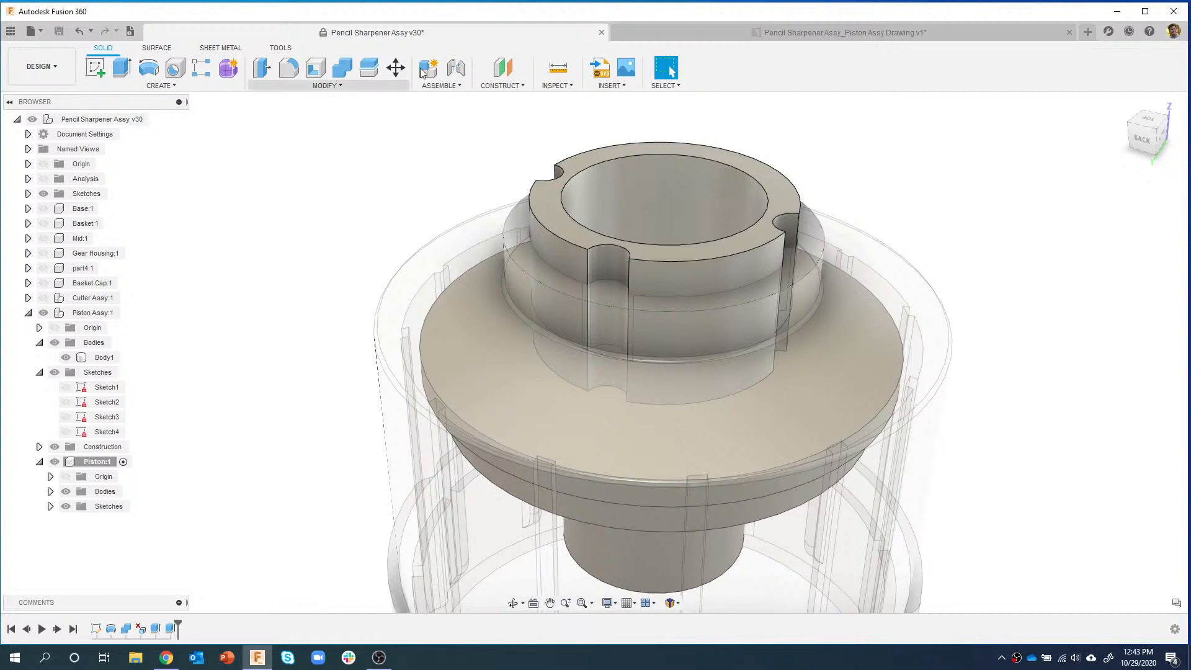
# - Examine the piston's lower tube and section dimensions in the Piston Assy drawing, and return to the Pencil Sharpener Assy model
pyautogui.click(700, 34)
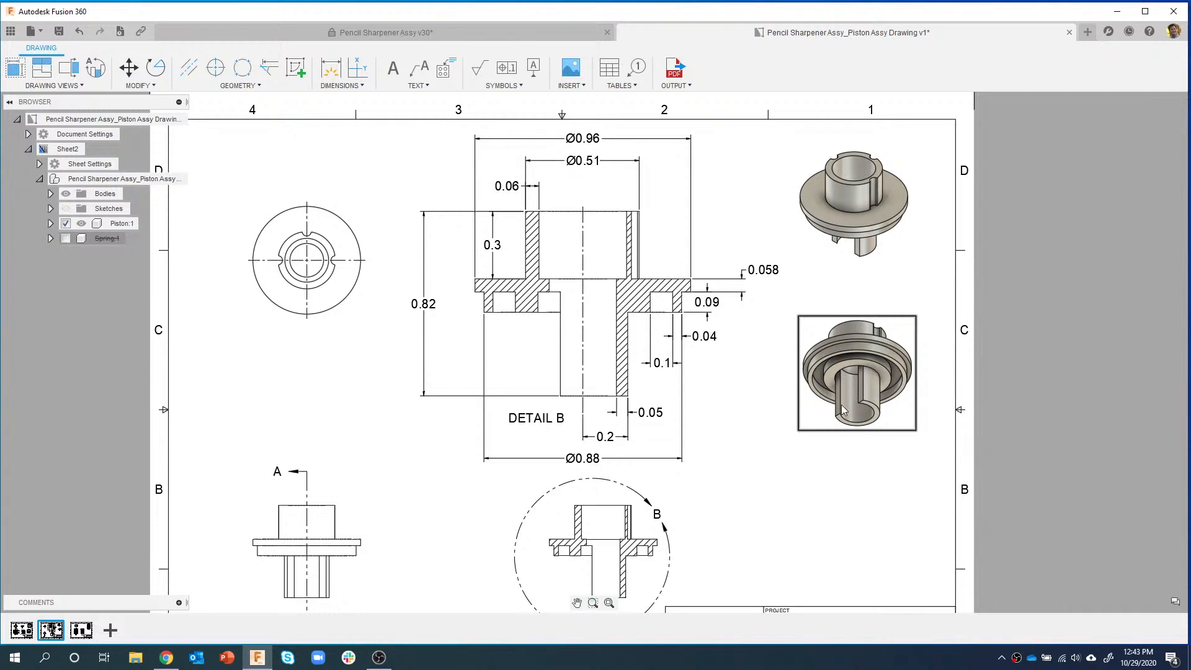
pyautogui.moveTo(755, 432)
pyautogui.mouseDown(button='middle')
pyautogui.moveTo(745, 347)
pyautogui.moveTo(768, 304)
pyautogui.moveTo(795, 370)
pyautogui.moveTo(774, 369)
pyautogui.mouseUp(button='middle')
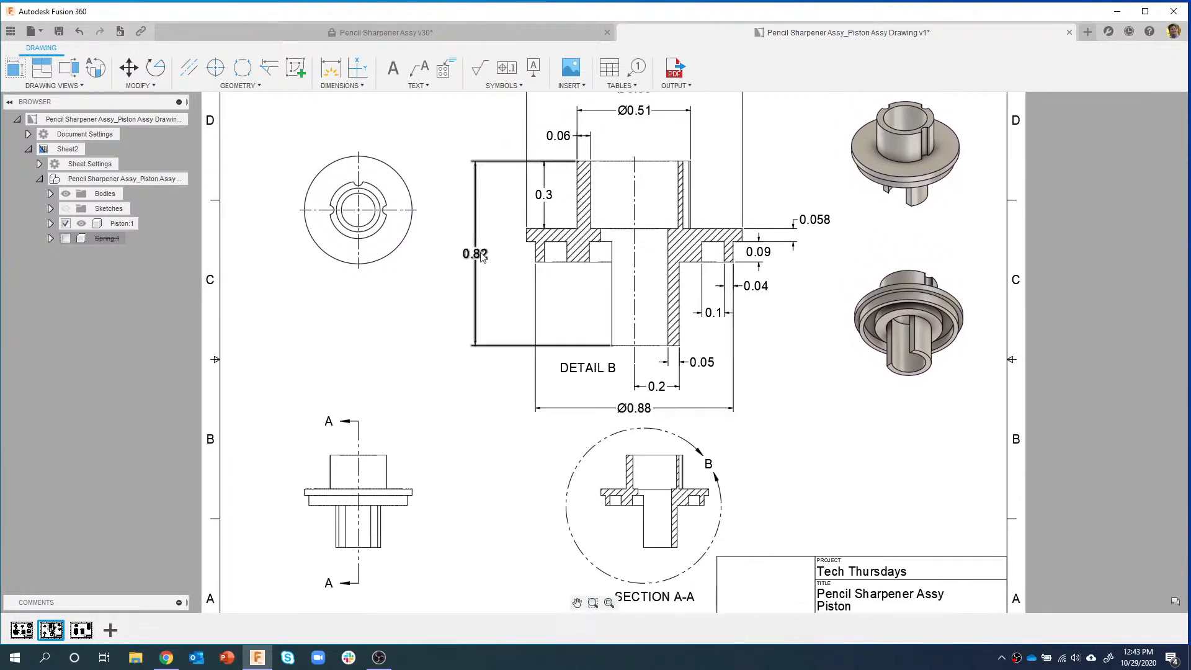
pyautogui.scroll(-2, 484, 258)
pyautogui.scroll(2, 485, 266)
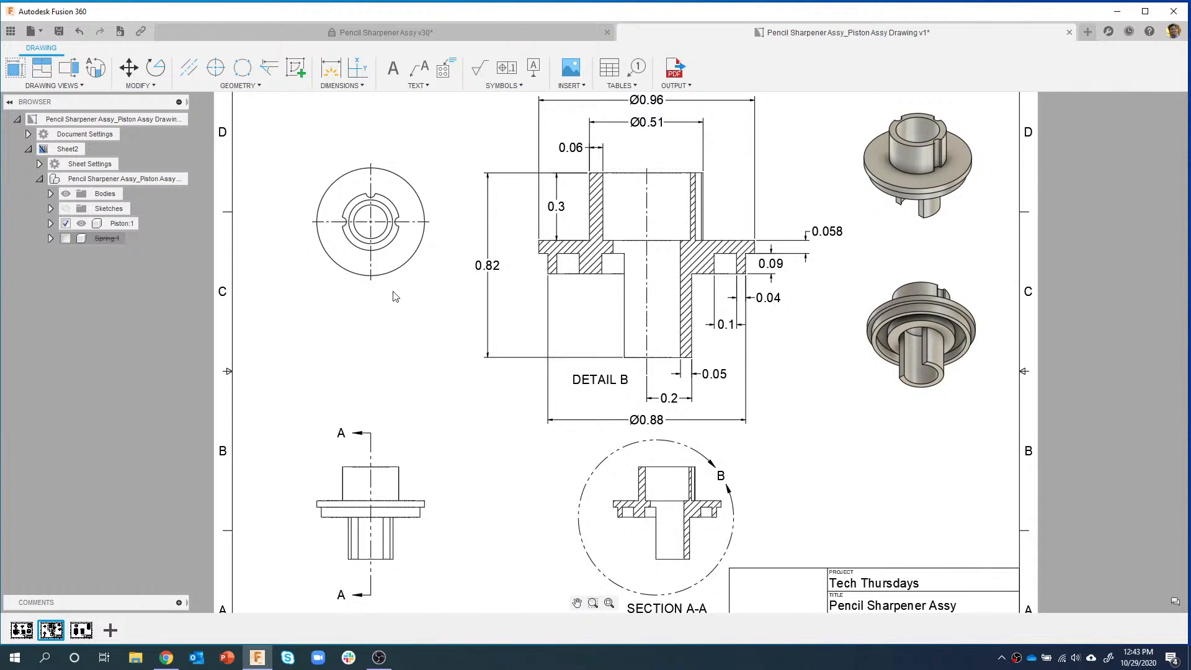
pyautogui.click(412, 35)
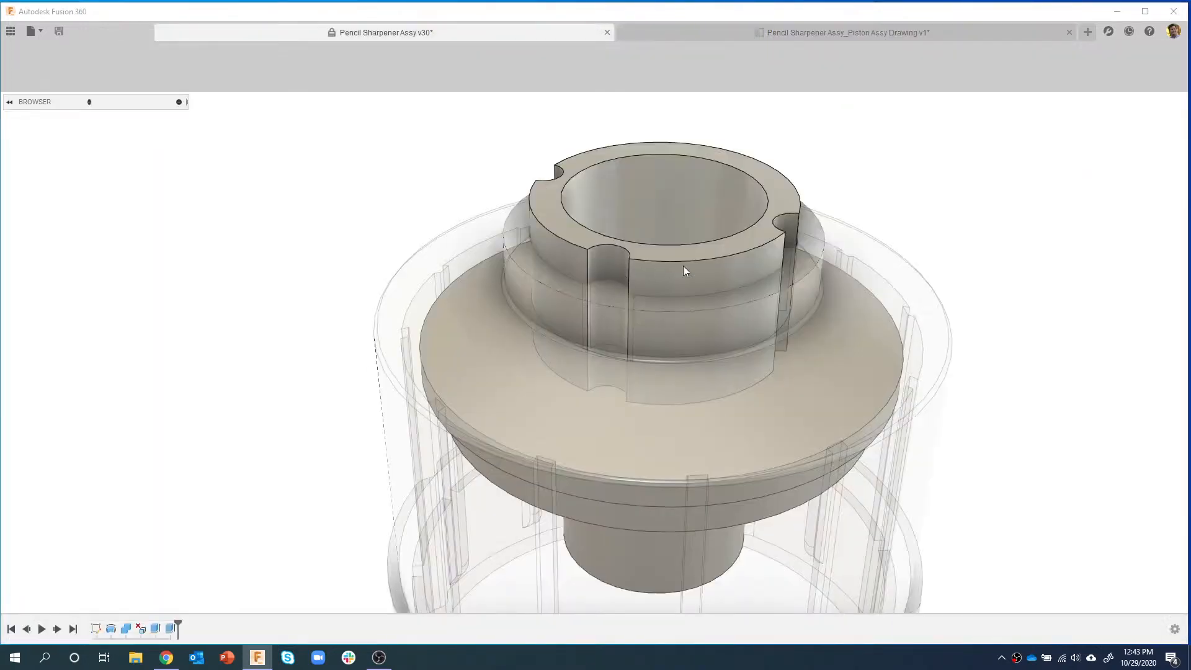
# - Hide the outer body and create a sketch on the ring-shaped bottom face of the piston's lower tube
pyautogui.click(65, 357)
pyautogui.keyDown('shift'); pyautogui.moveTo(359, 378); pyautogui.dragTo(683, 334, button='middle'); pyautogui.keyUp('shift')
pyautogui.click(683, 334)
pyautogui.rightClick(683, 333)
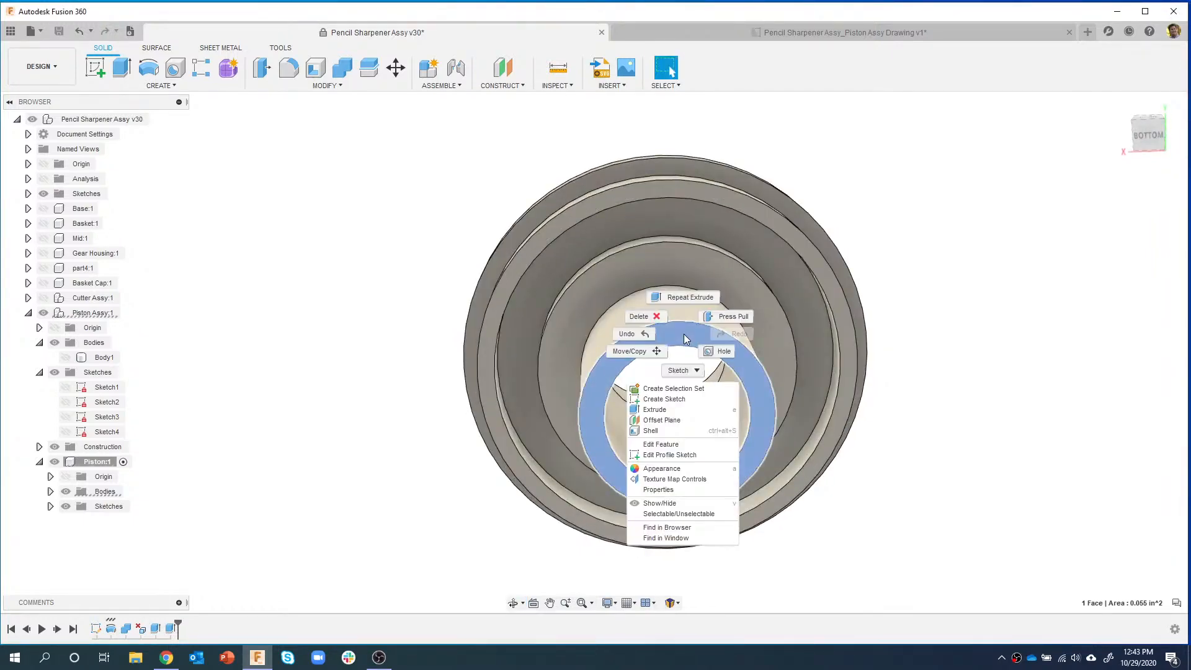
pyautogui.click(674, 400)
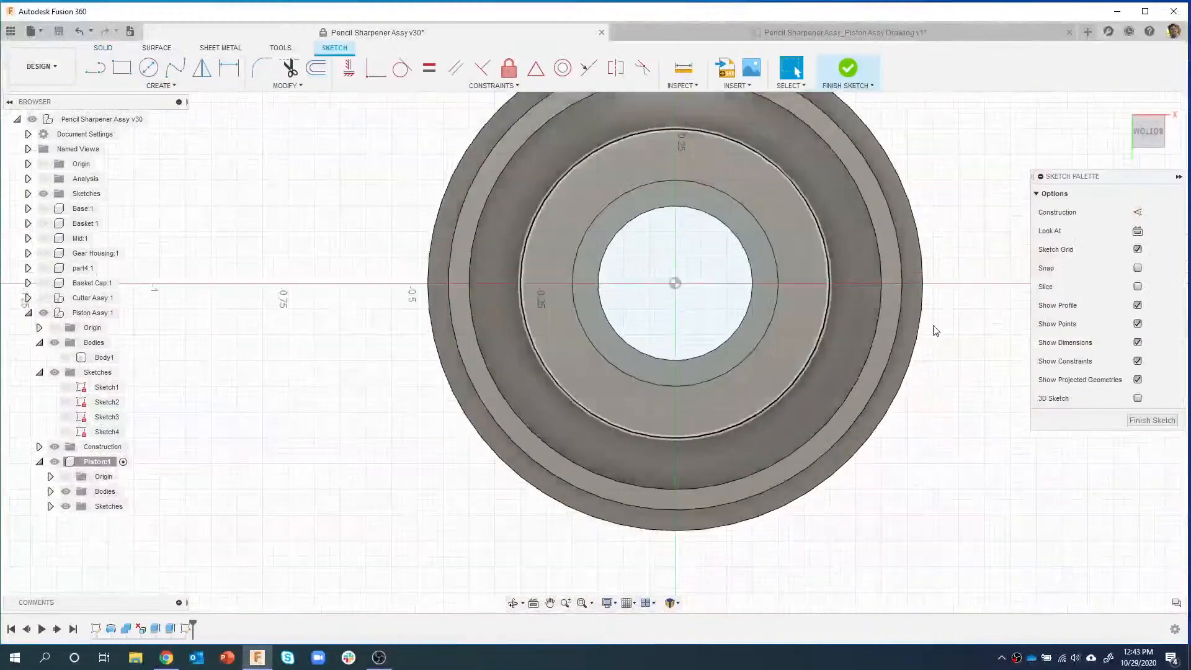
# - Sketch a two-point rectangle covering the tube's upper portion above the horizontal axis, extending past its outer edge on both sides
pyautogui.click(1166, 103)
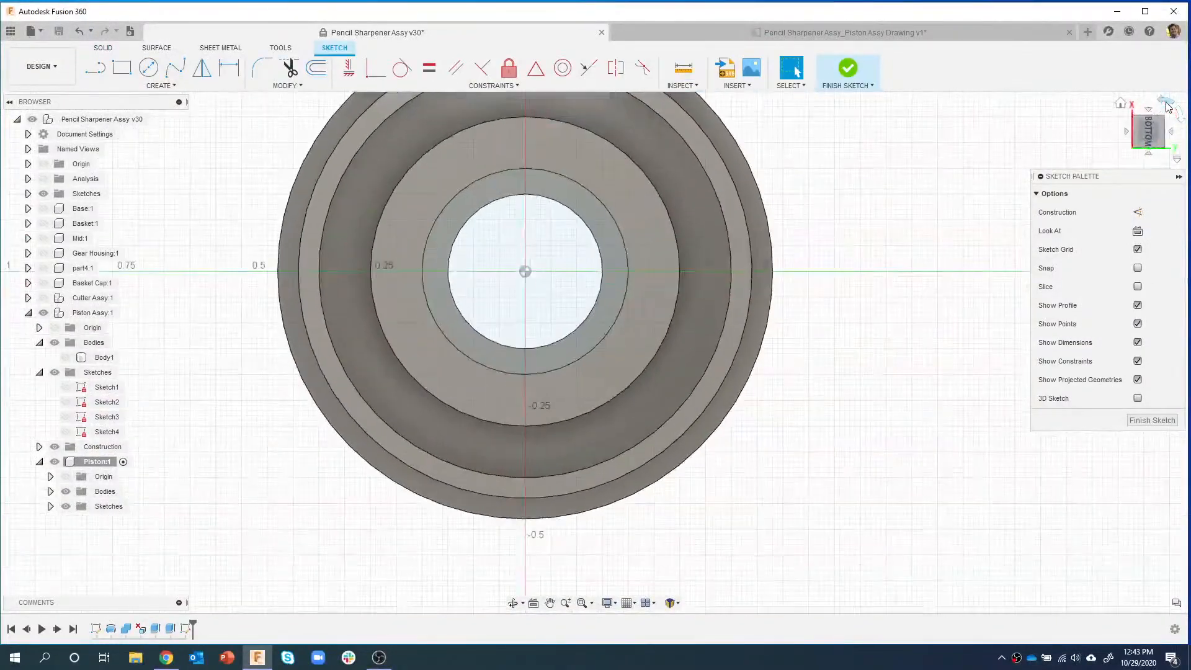
pyautogui.click(1167, 105)
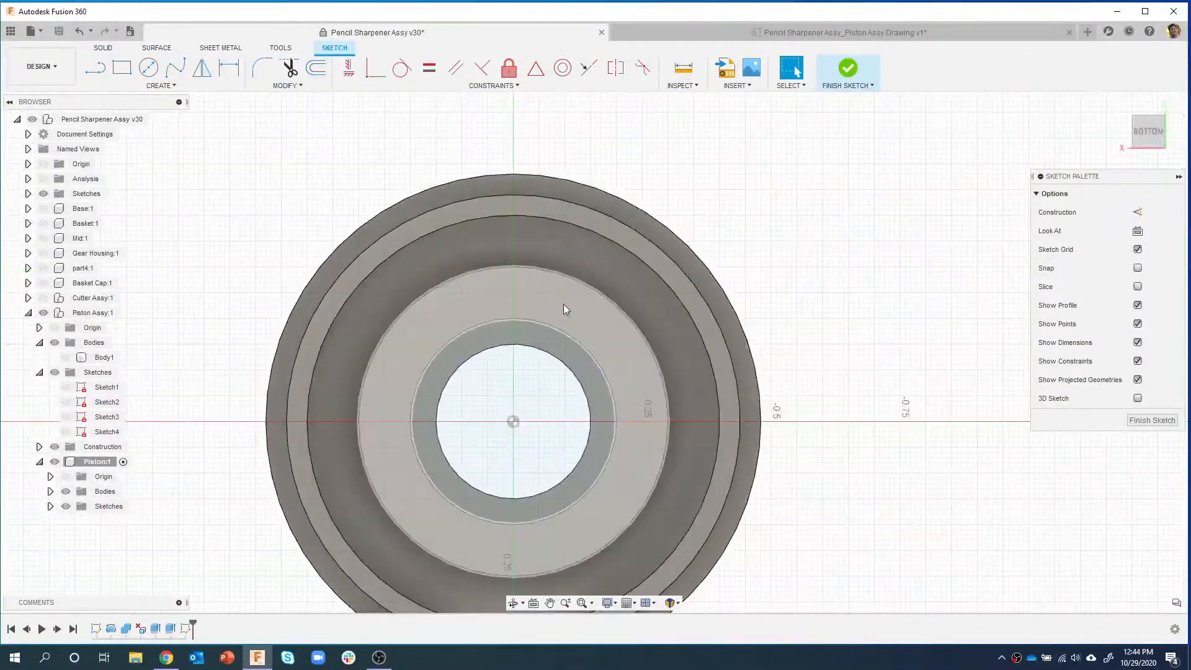
pyautogui.press('r')
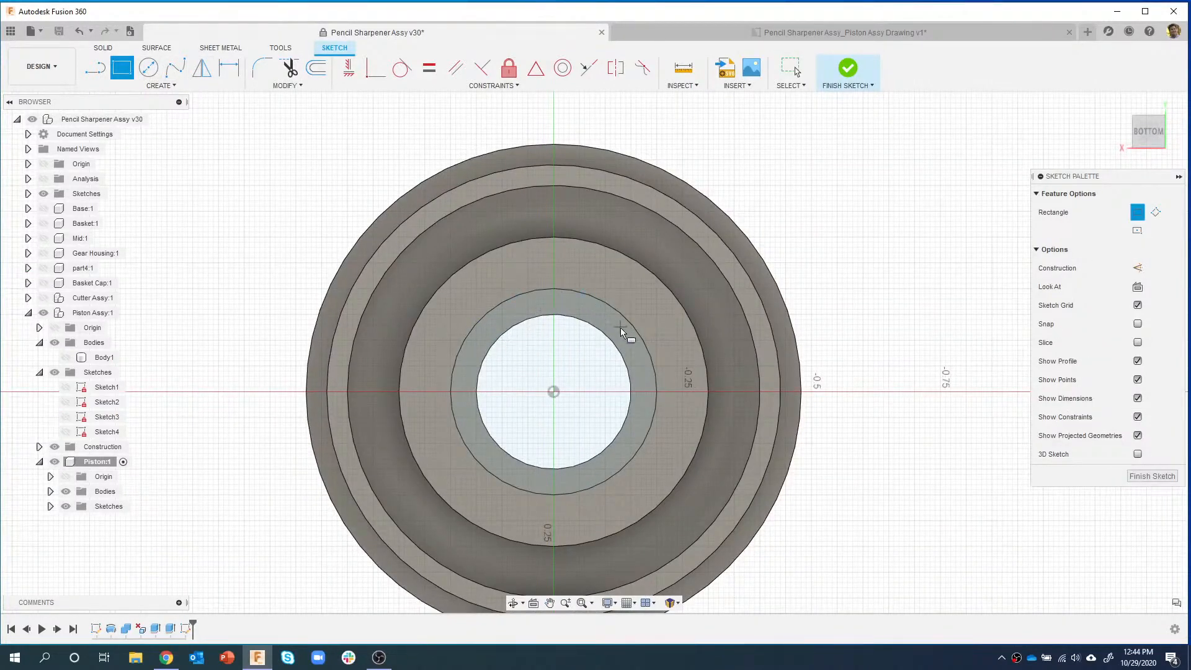
pyautogui.click(466, 282)
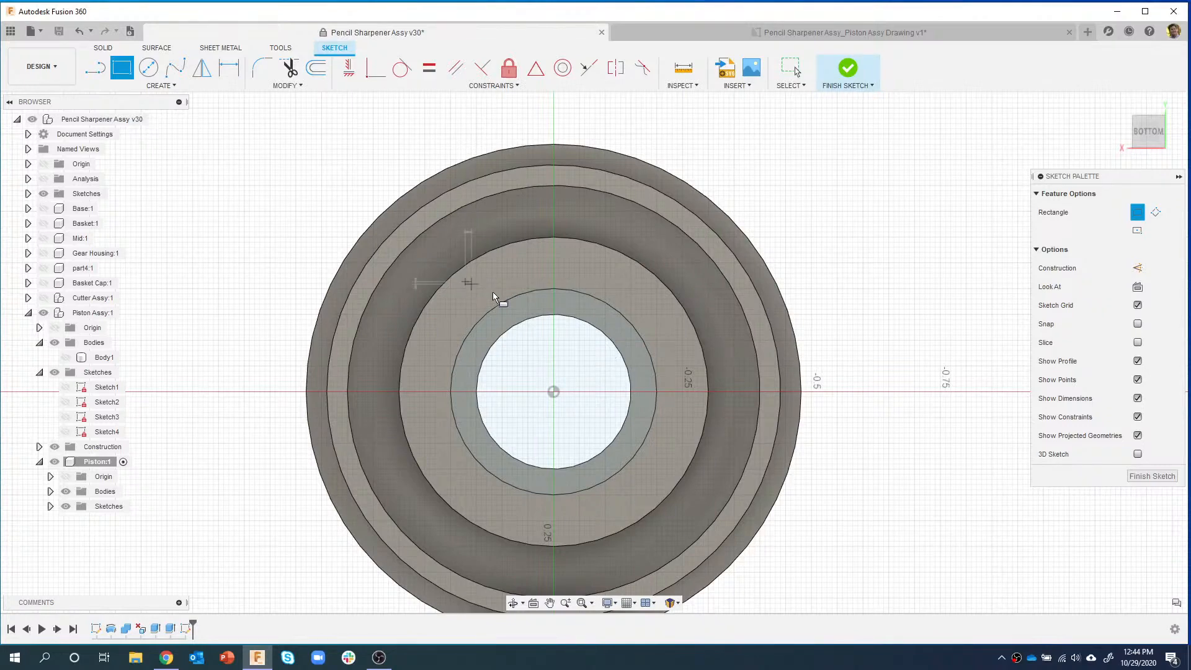
pyautogui.click(673, 363)
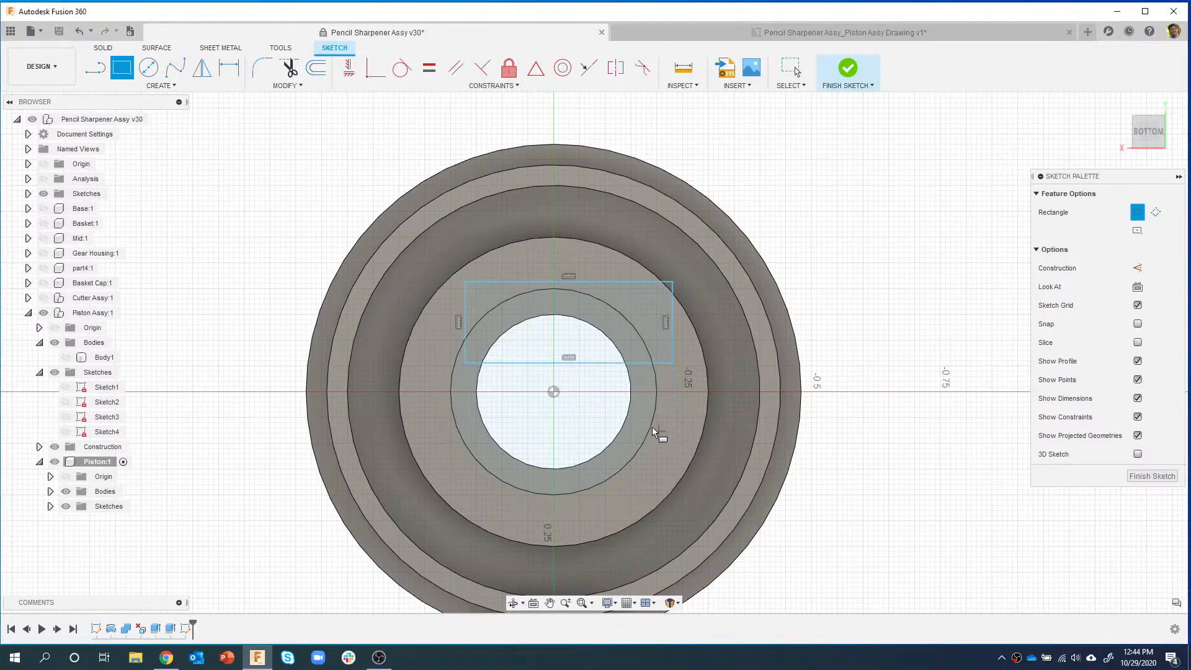
# - Dimension the rectangle's lower edge 0.1 in from the origin and stretch its left side past the tube's outer edge
pyautogui.press('Escape')
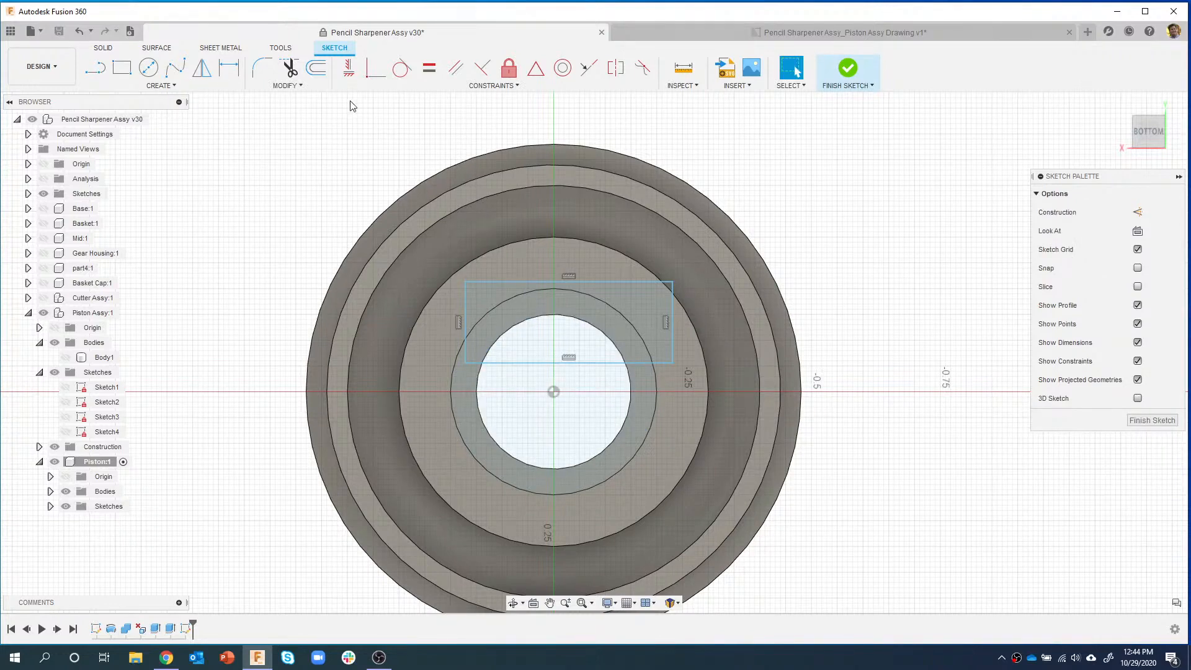
pyautogui.press('d')
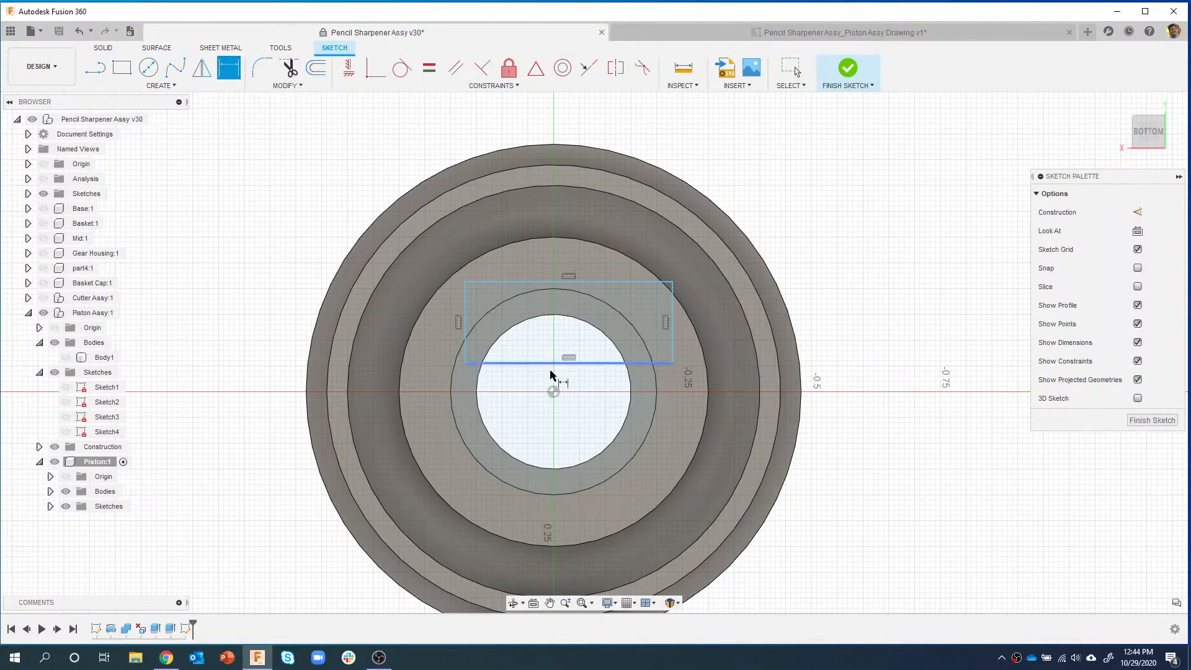
pyautogui.click(554, 392)
pyautogui.click(572, 364)
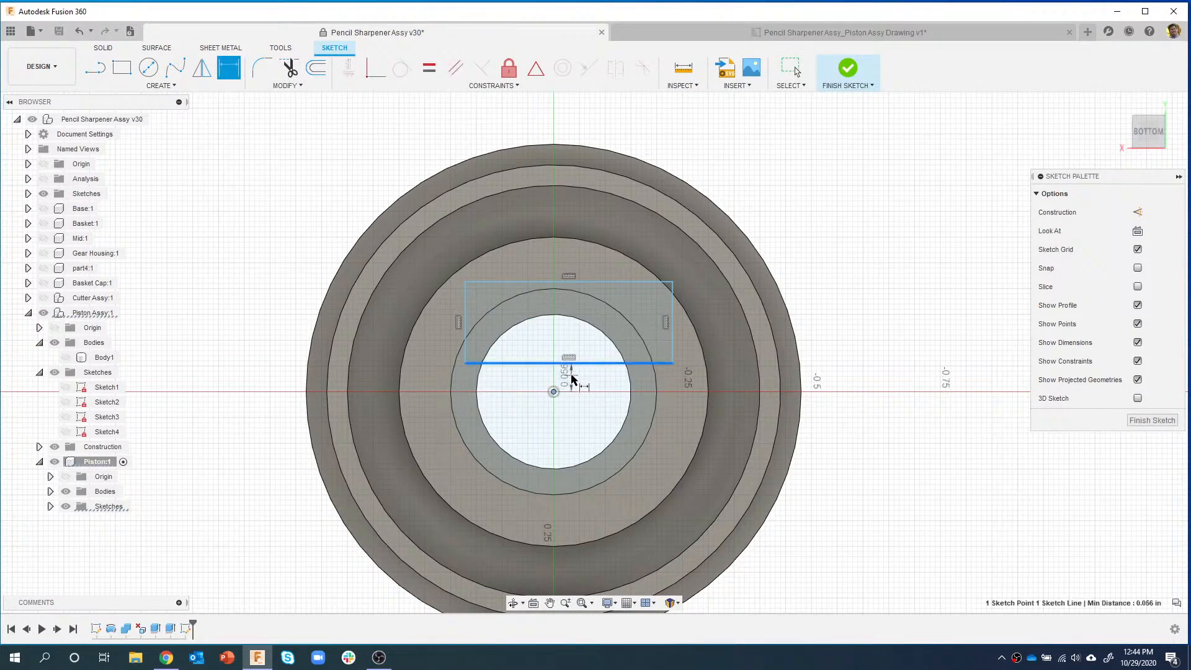
pyautogui.click(573, 377)
pyautogui.press('BackSpace')
pyautogui.write('.1')
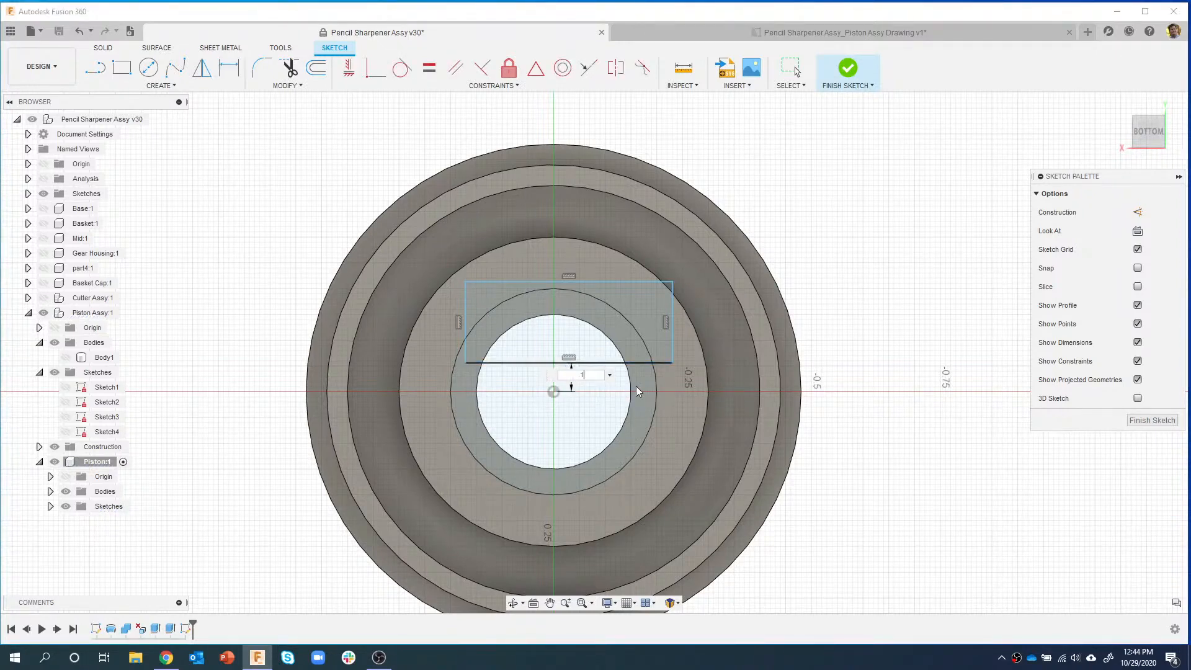
pyautogui.press('Return')
pyautogui.press('Escape')
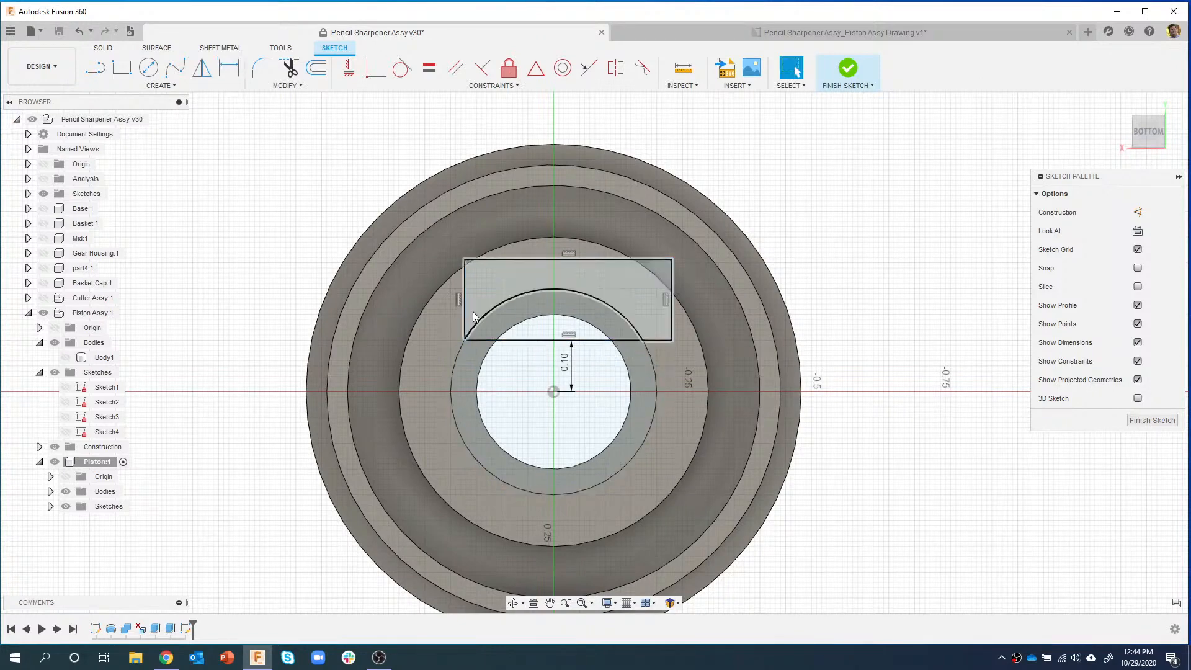
pyautogui.moveTo(465, 308); pyautogui.dragTo(449, 311)
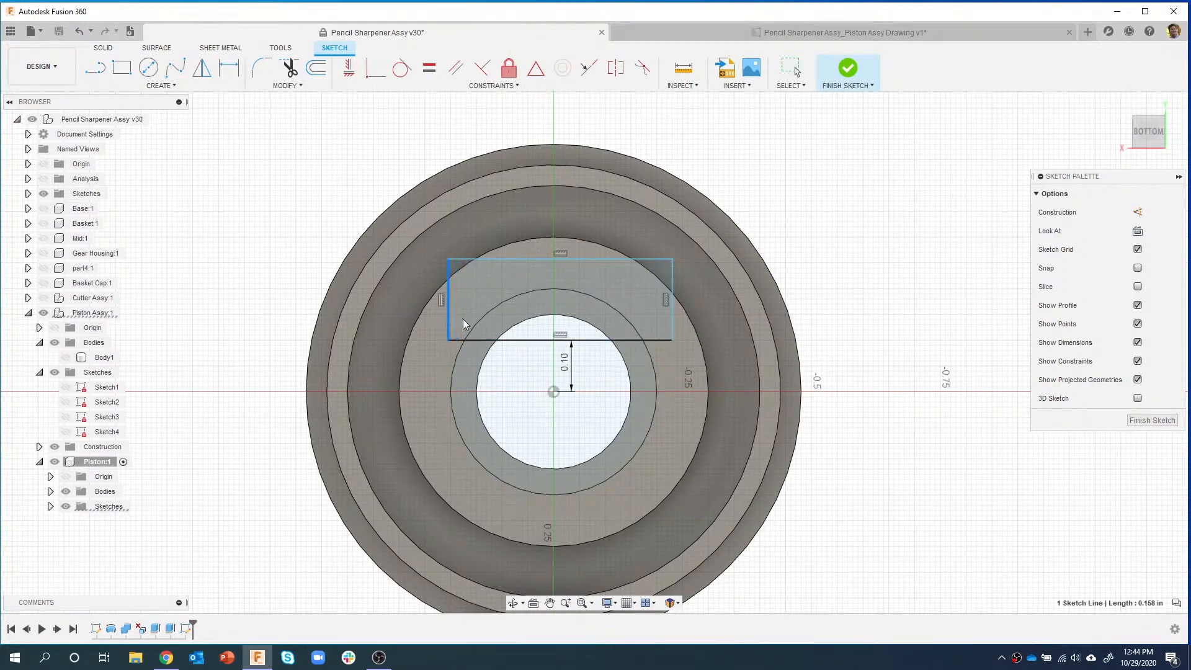
# - Finish the sketch and extrude-cut the arc-shaped tube wall section using a To Object extent, ending at the wide ring face under the flange
pyautogui.click(609, 325)
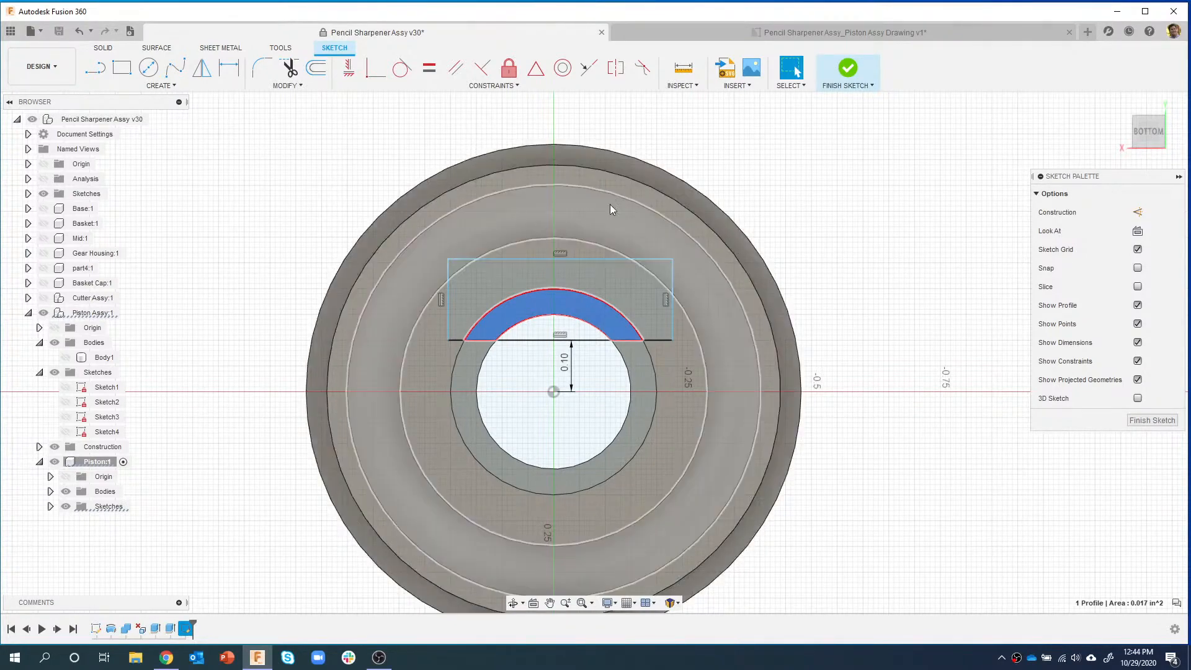
pyautogui.click(848, 69)
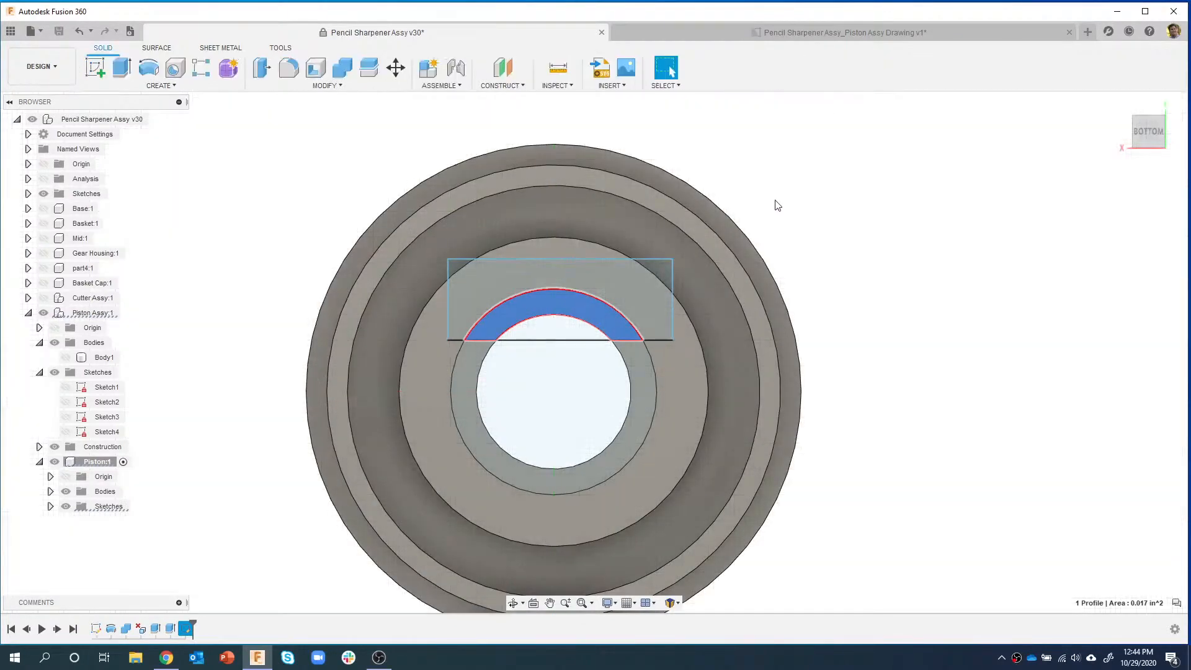
pyautogui.moveTo(738, 236)
pyautogui.keyDown('shift'); pyautogui.mouseDown(button='middle')
pyautogui.moveTo(747, 230)
pyautogui.moveTo(728, 232)
pyautogui.moveTo(544, 407)
pyautogui.mouseUp(button='middle'); pyautogui.keyUp('shift')
pyautogui.rightClick(543, 407)
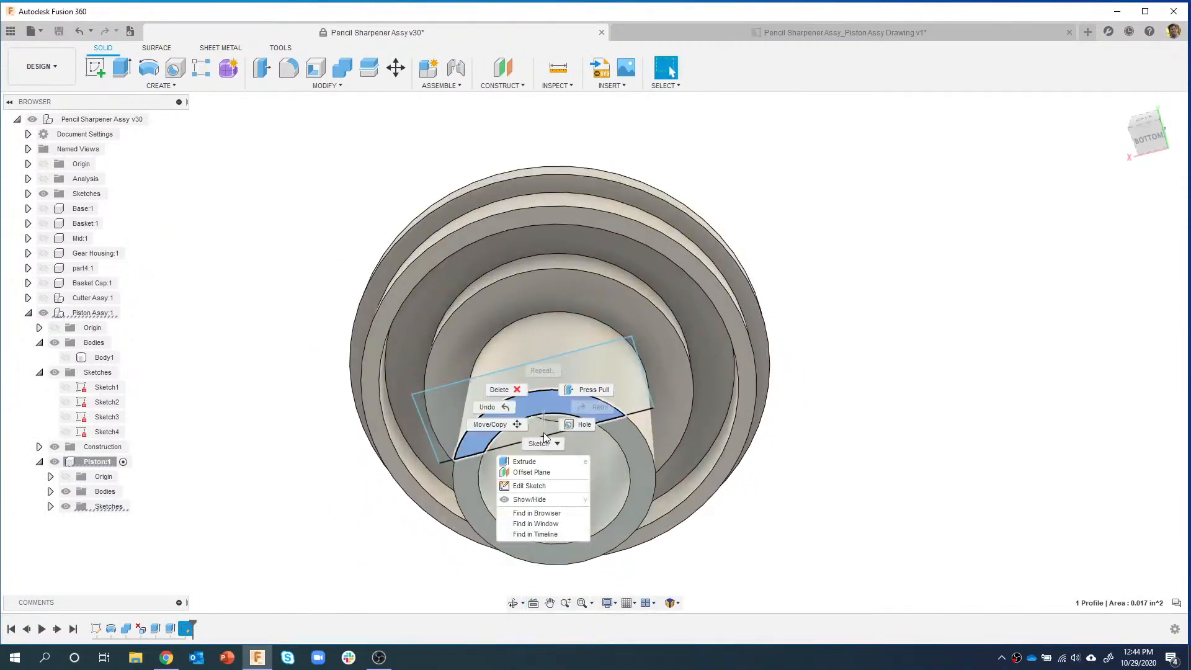
pyautogui.click(541, 442)
pyautogui.moveTo(530, 424); pyautogui.dragTo(540, 351)
pyautogui.moveTo(673, 328); pyautogui.dragTo(688, 279, button='middle')
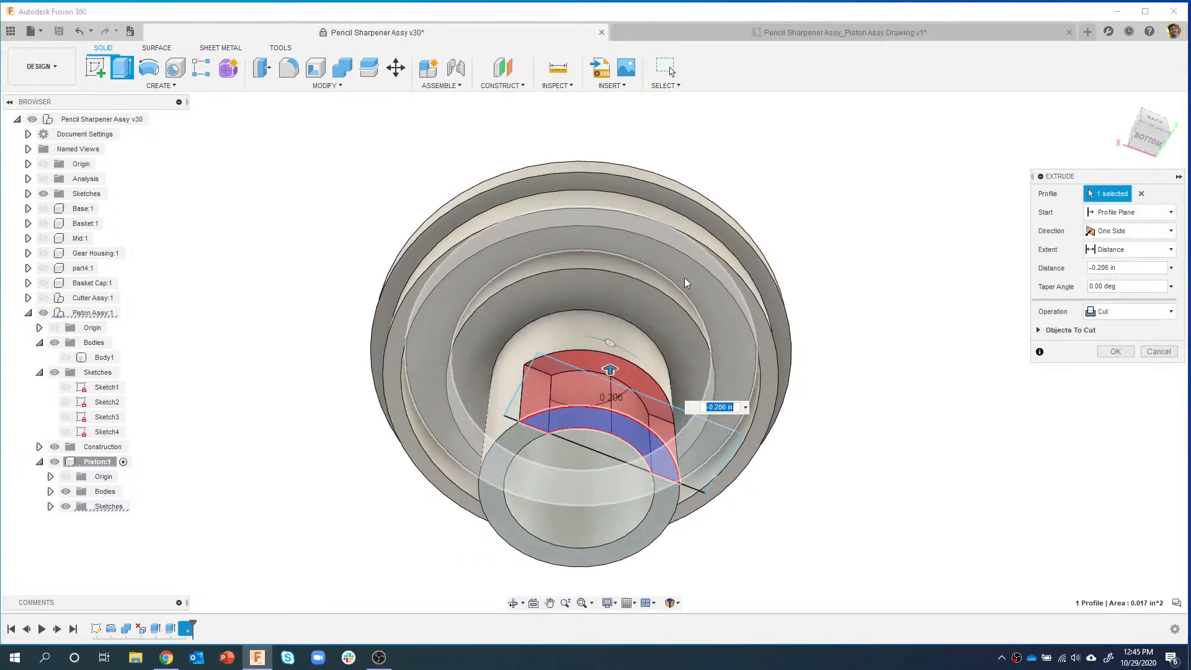
pyautogui.click(1131, 252)
pyautogui.click(1124, 283)
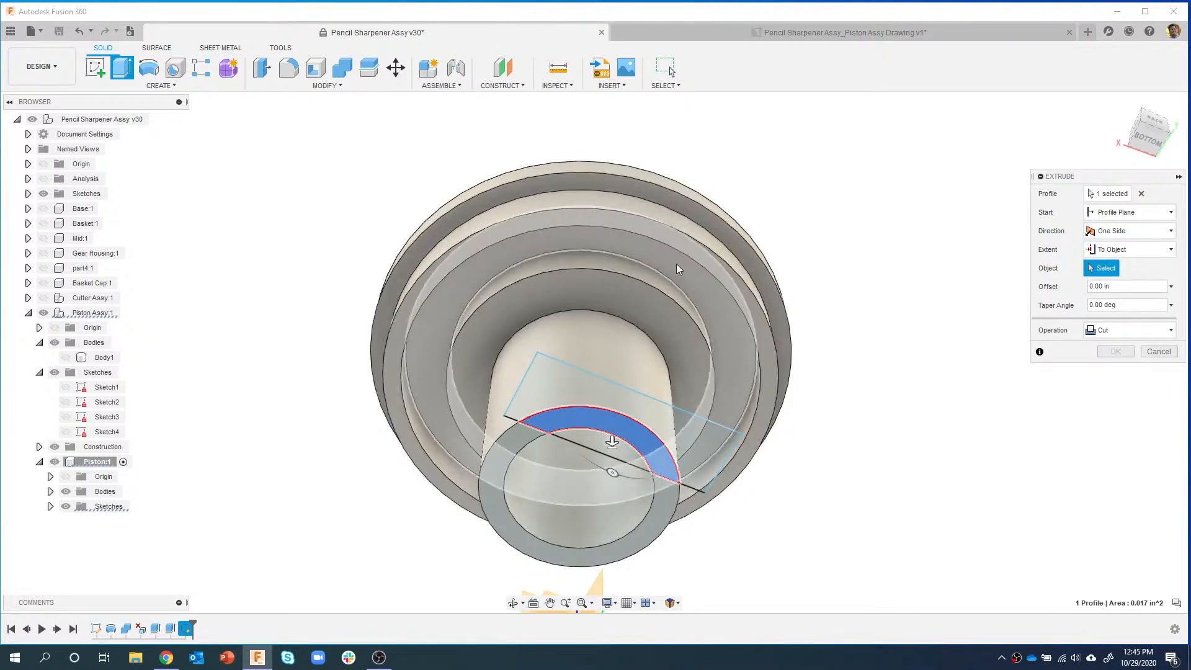
pyautogui.click(682, 273)
pyautogui.keyDown('shift'); pyautogui.moveTo(840, 315); pyautogui.dragTo(713, 231, button='middle'); pyautogui.keyUp('shift')
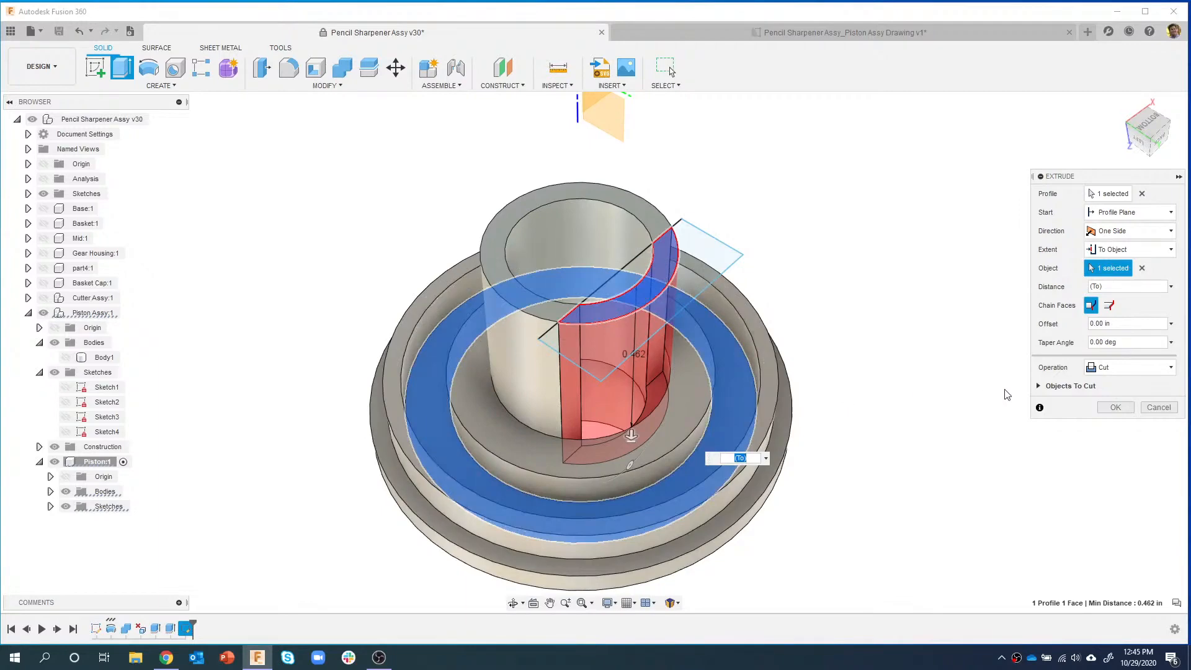
pyautogui.click(1115, 407)
pyautogui.keyDown('shift'); pyautogui.moveTo(742, 229); pyautogui.dragTo(530, 397, button='middle'); pyautogui.keyUp('shift')
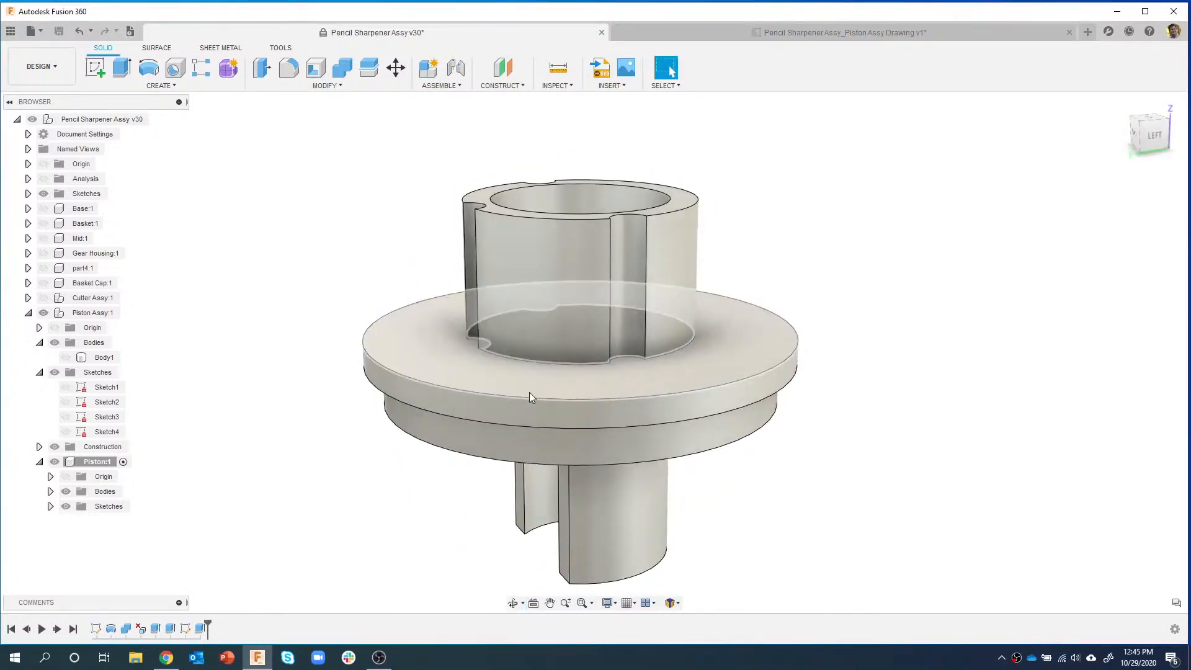
pyautogui.keyDown('shift'); pyautogui.moveTo(537, 375); pyautogui.dragTo(730, 251, button='middle'); pyautogui.keyUp('shift')
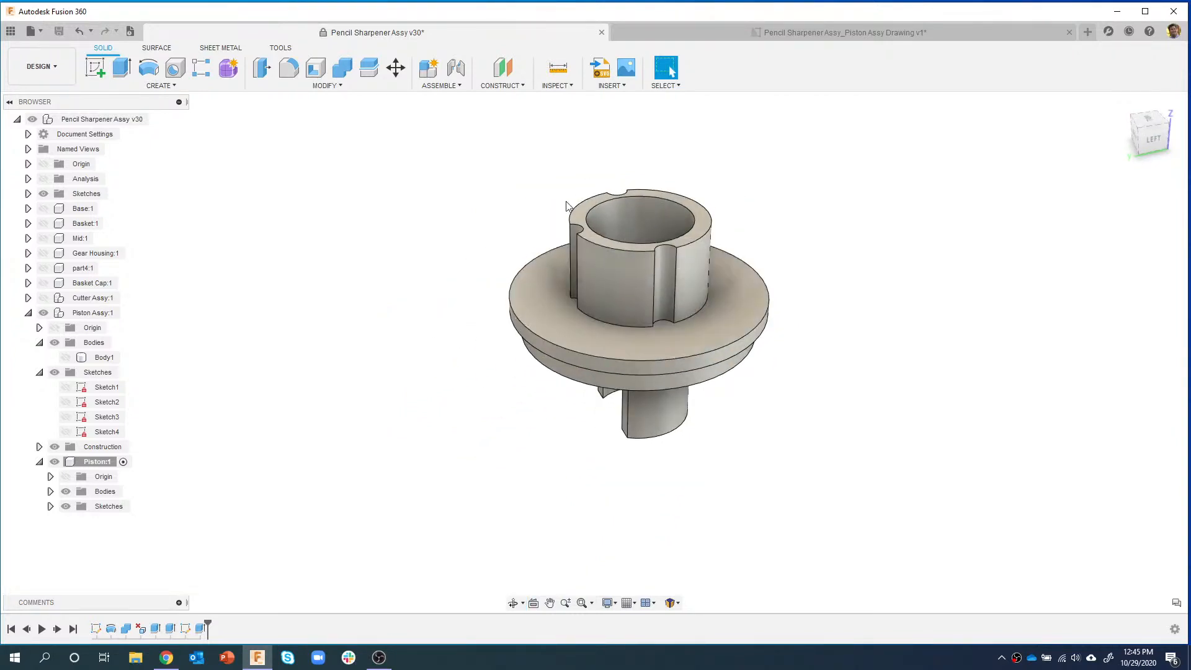
# - Examine the spring's length and wire diameter on the Spring sheet of the Piston Assy drawing, and return to the Pencil Sharpener Assy model
pyautogui.click(711, 36)
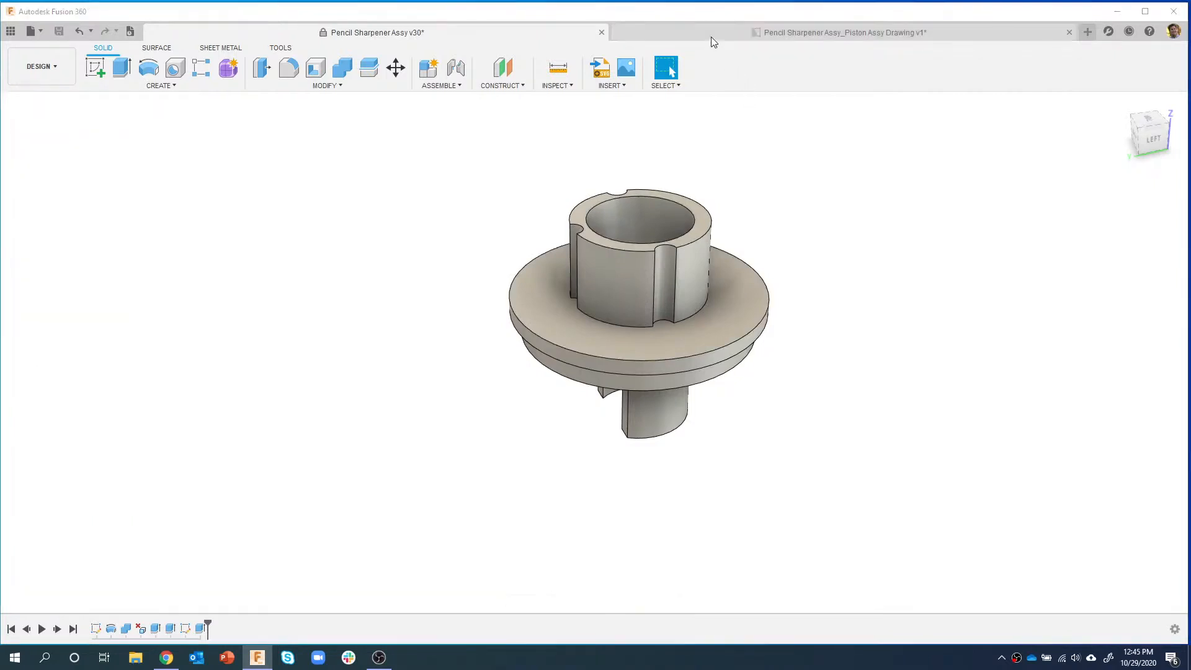
pyautogui.click(80, 629)
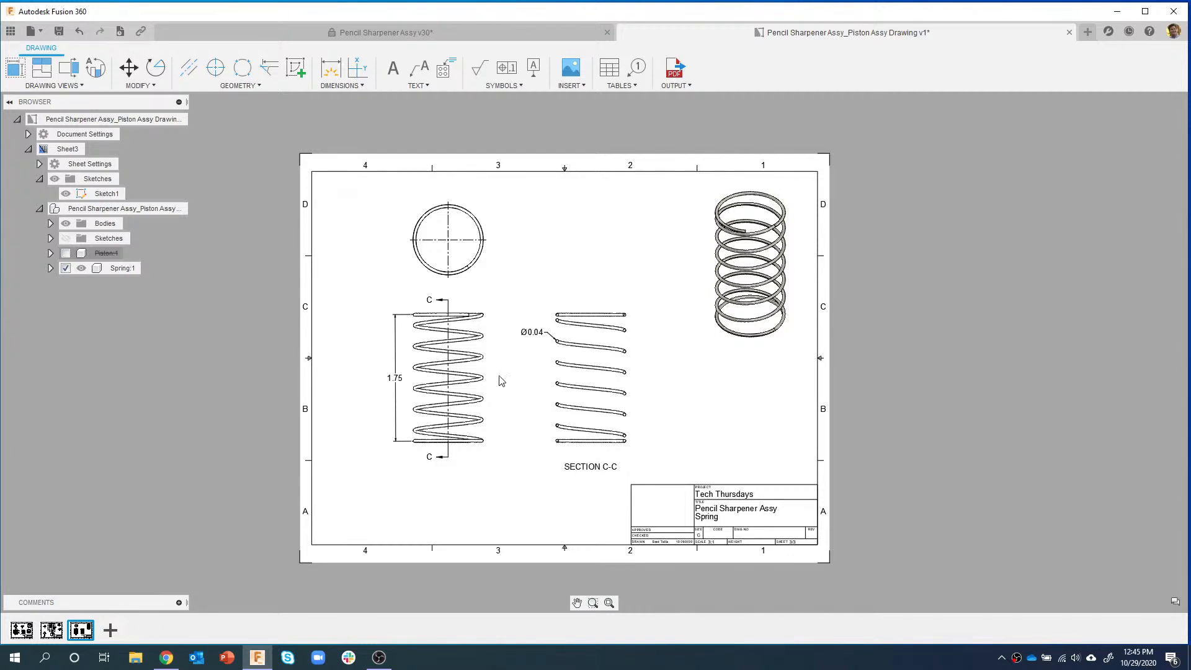
pyautogui.scroll(3, 478, 352)
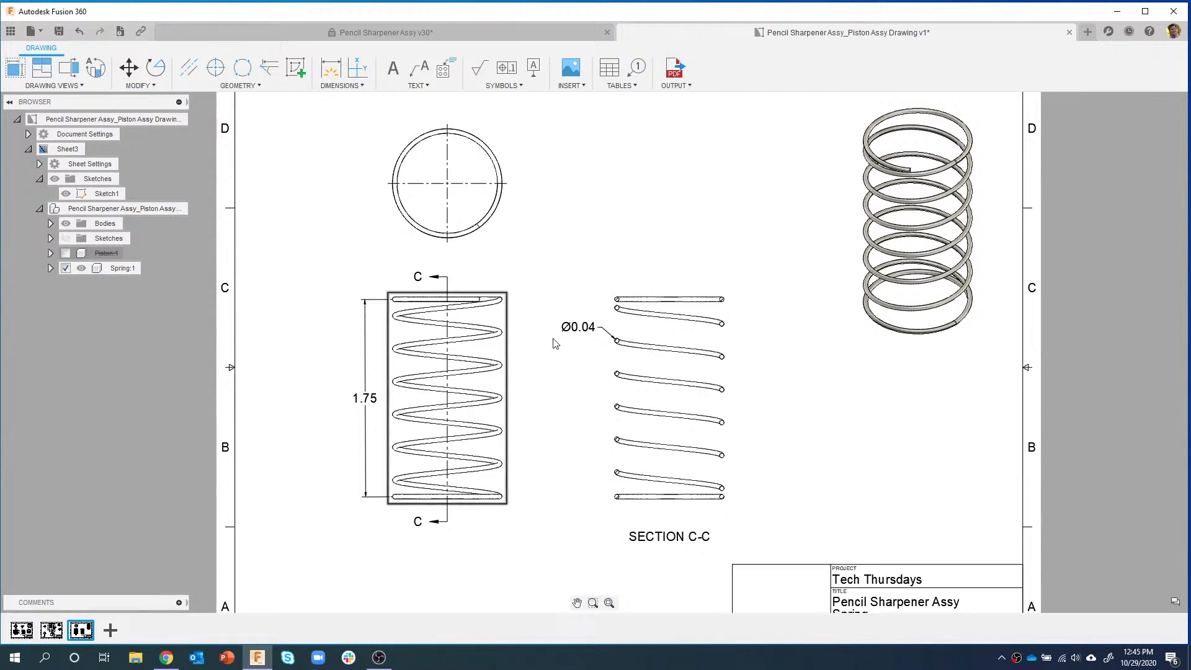
pyautogui.scroll(2, 611, 344)
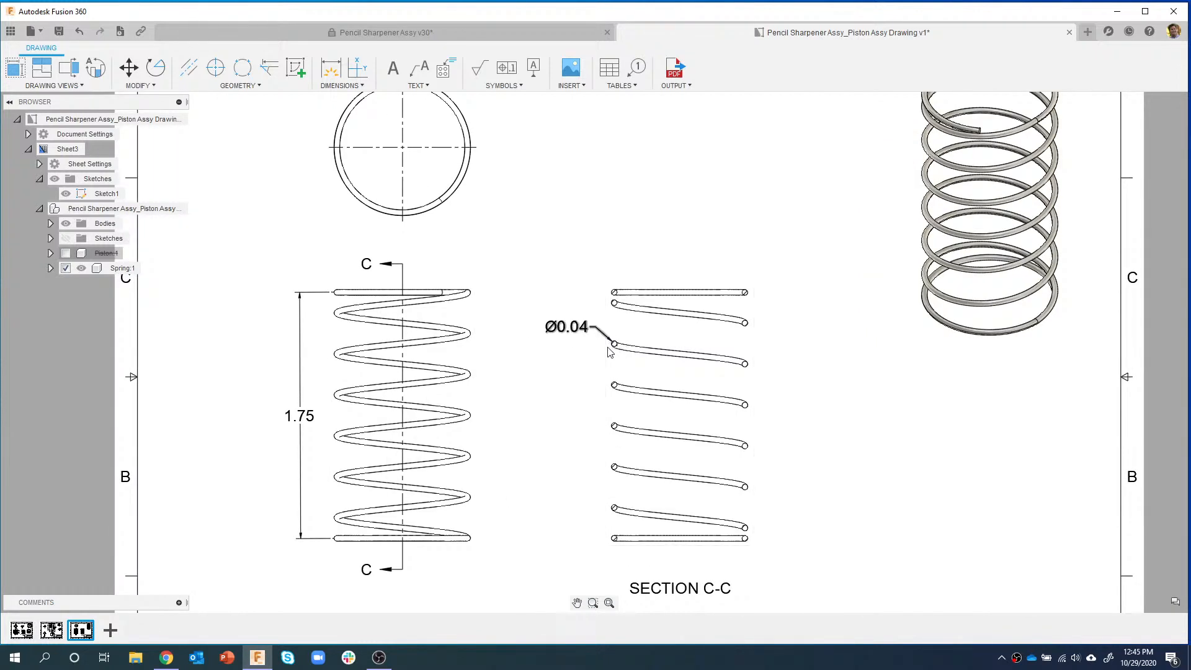
pyautogui.scroll(-2, 583, 366)
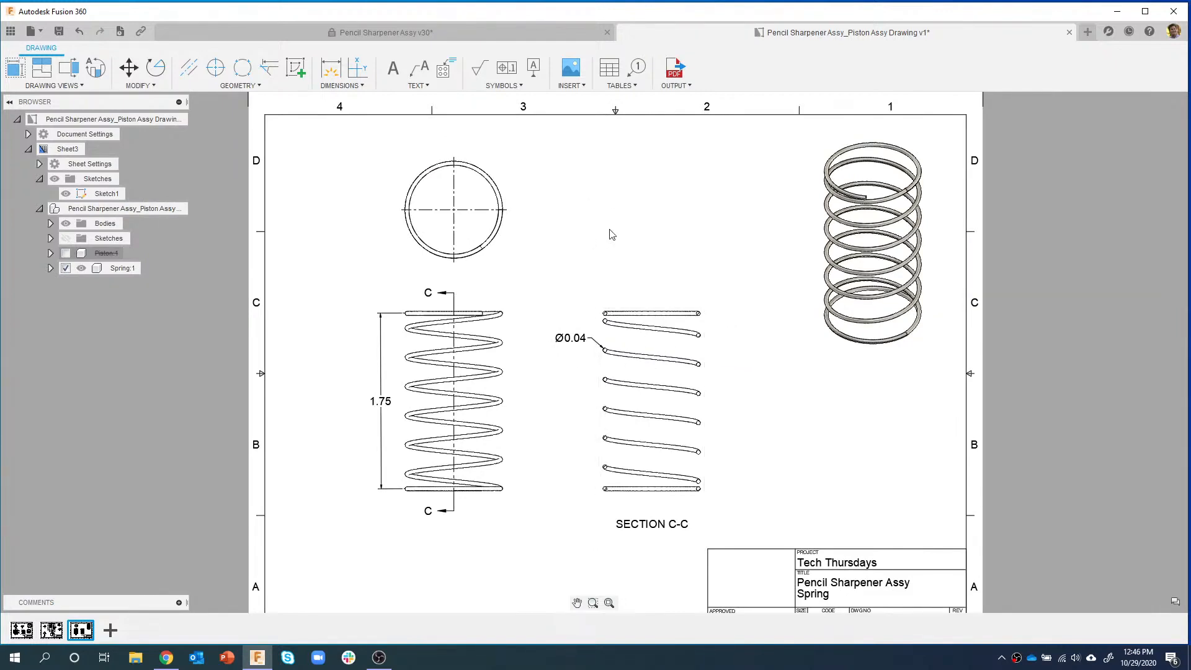
pyautogui.click(414, 32)
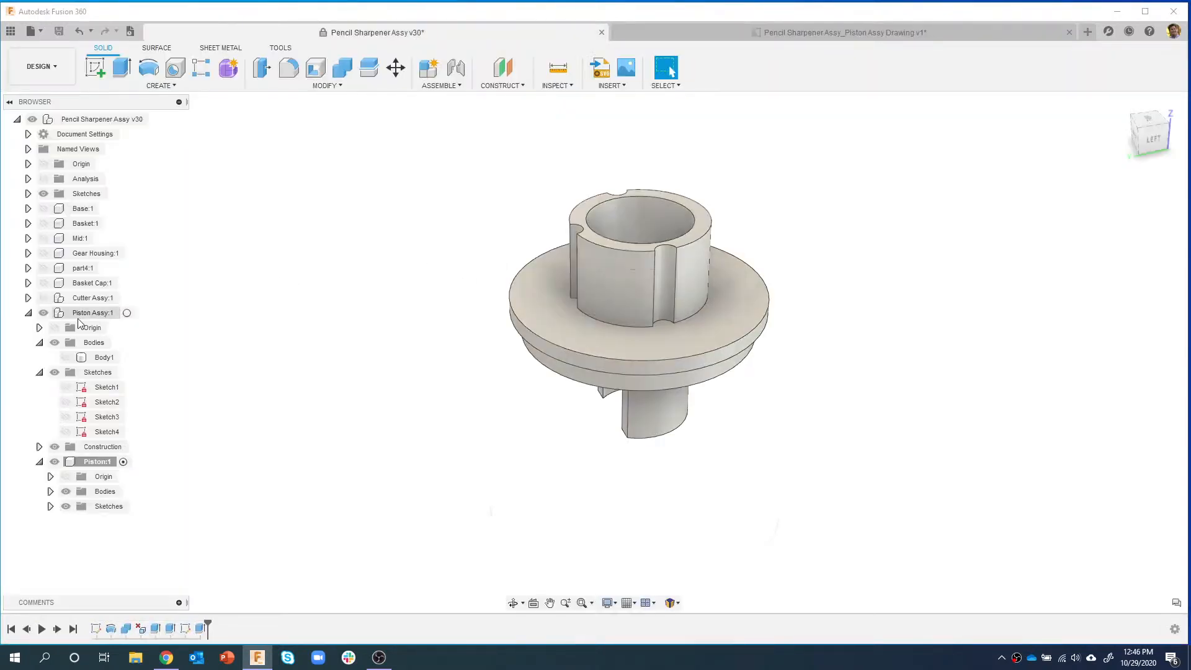
# - Create a new component named Spring inside the Piston Assy
pyautogui.rightClick(92, 316)
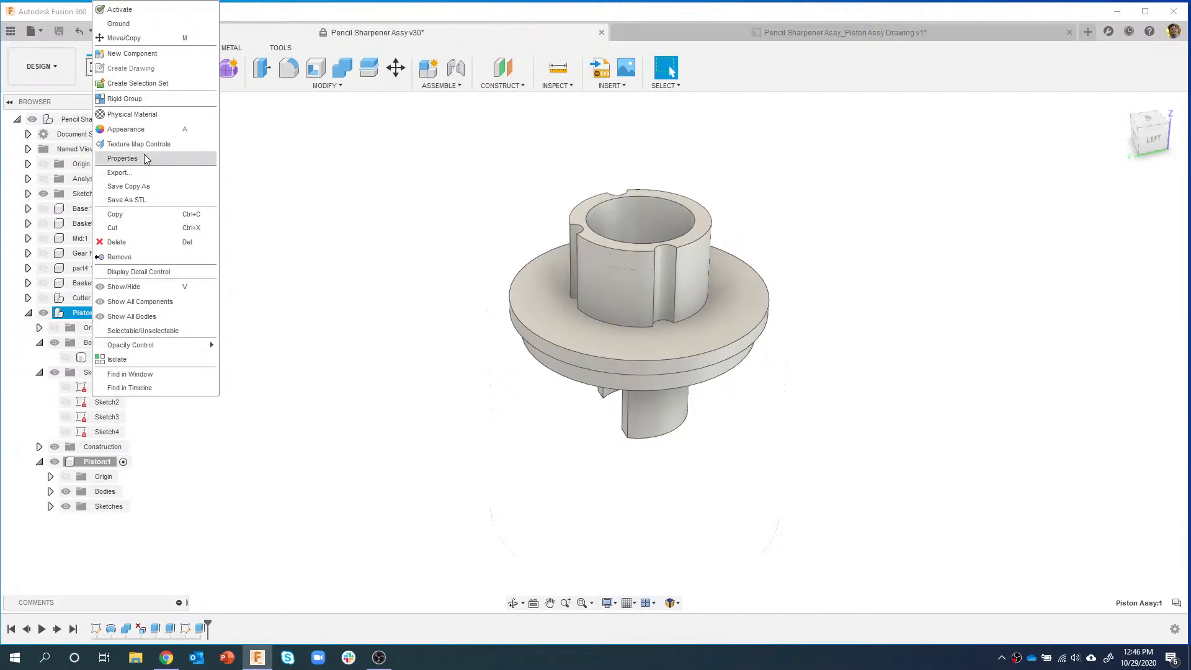
pyautogui.click(148, 55)
pyautogui.moveTo(1074, 245); pyautogui.dragTo(995, 254)
pyautogui.write('Sp')
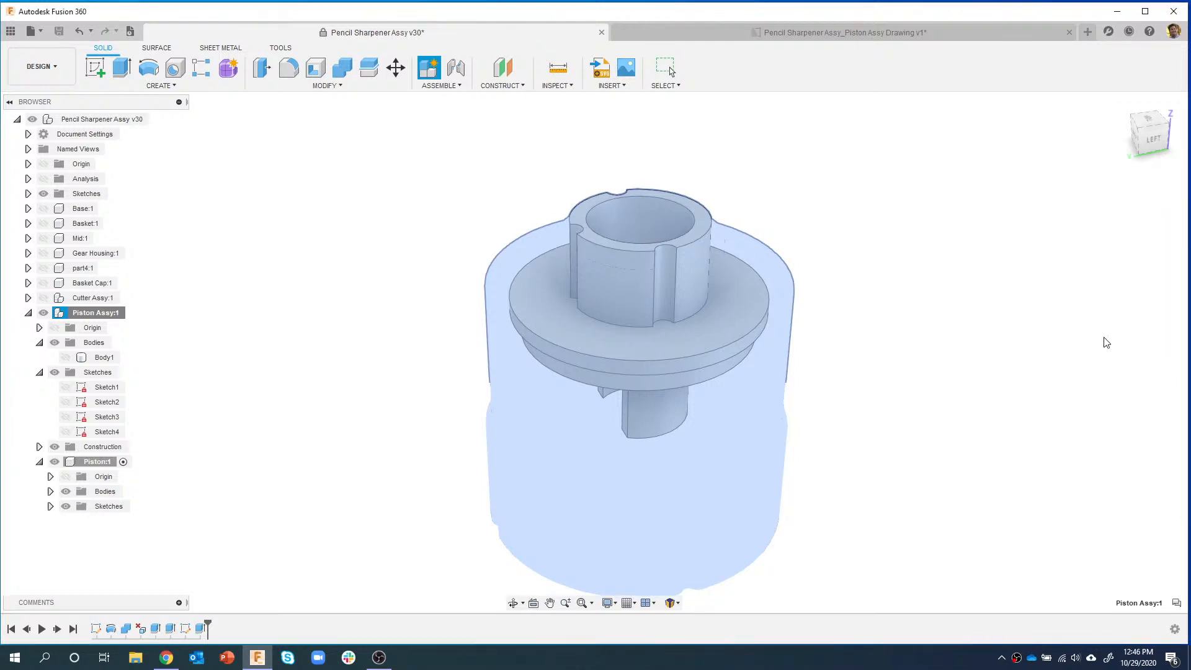
pyautogui.click(1104, 336)
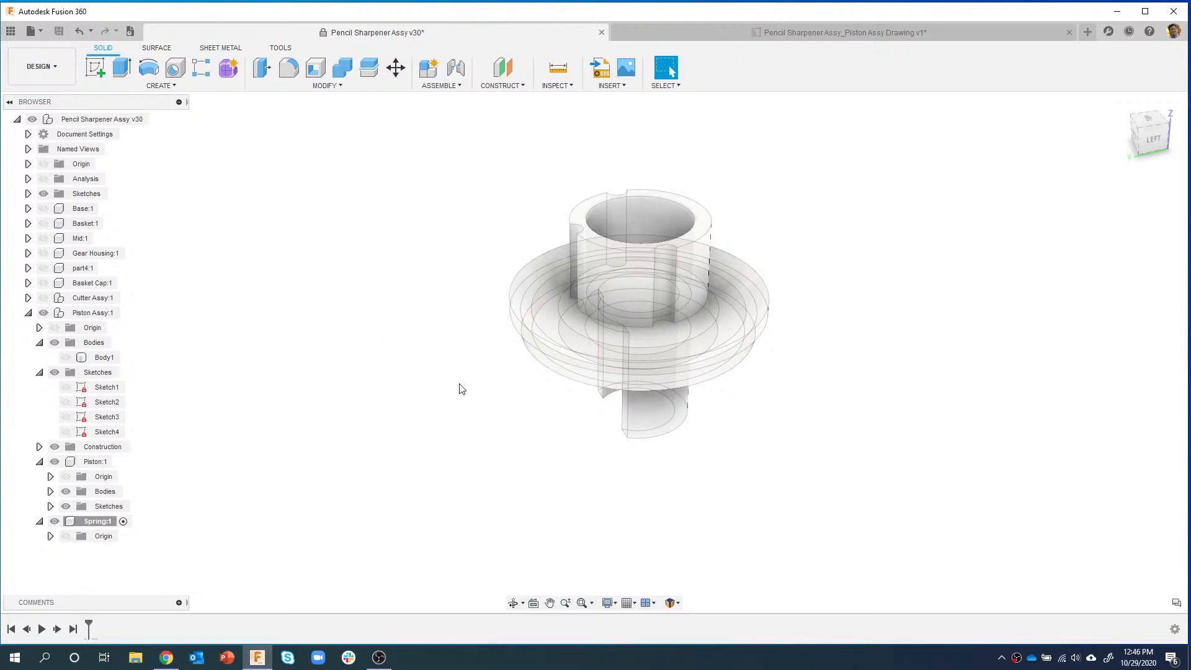
# - Start a Coil on the underside face of the piston's flange, centred on the origin, with a 0.93 in diameter
pyautogui.scroll(-2, 513, 360)
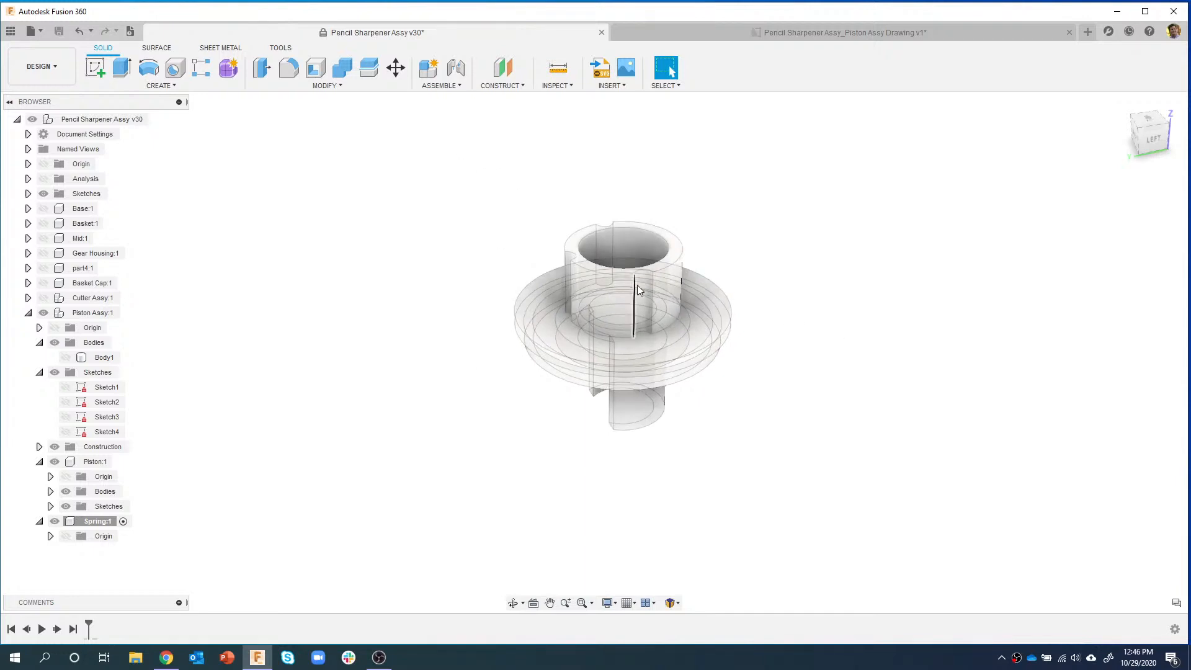
pyautogui.keyDown('shift'); pyautogui.moveTo(538, 266); pyautogui.dragTo(531, 312, button='middle'); pyautogui.keyUp('shift')
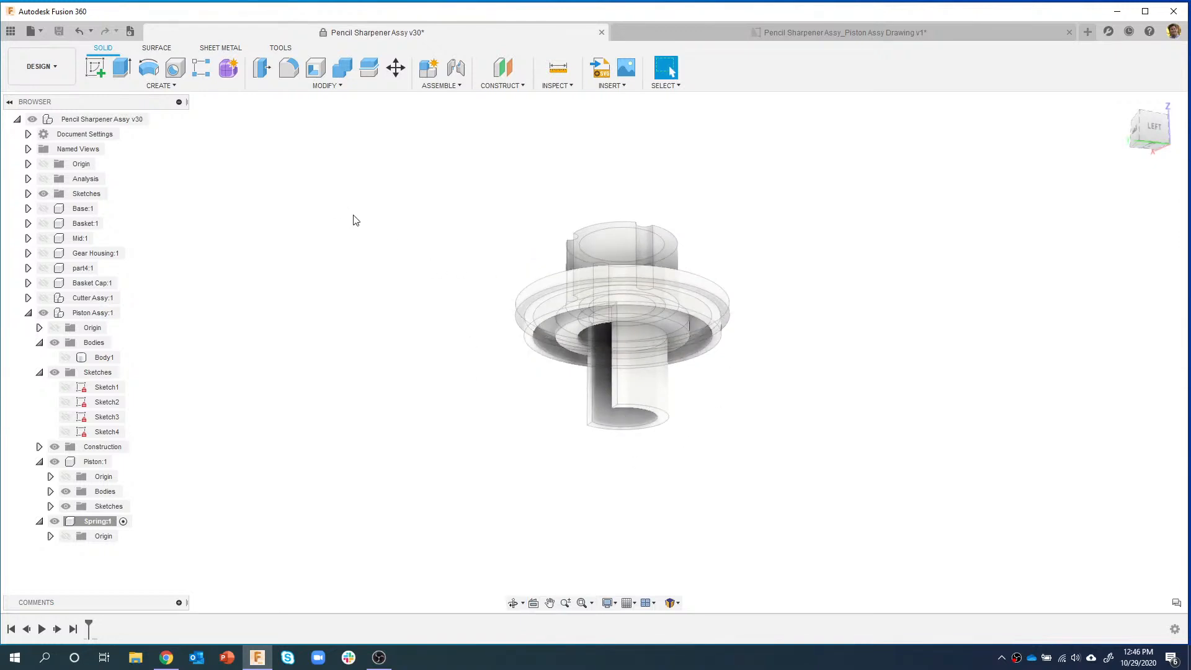
pyautogui.click(168, 87)
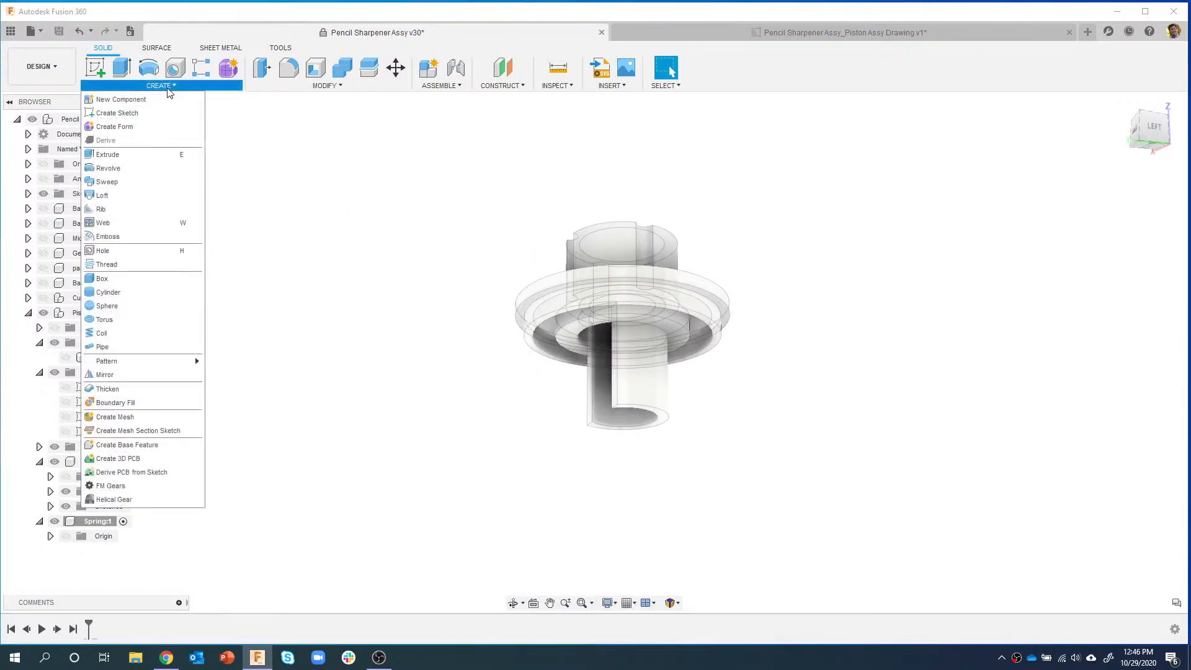
pyautogui.click(117, 334)
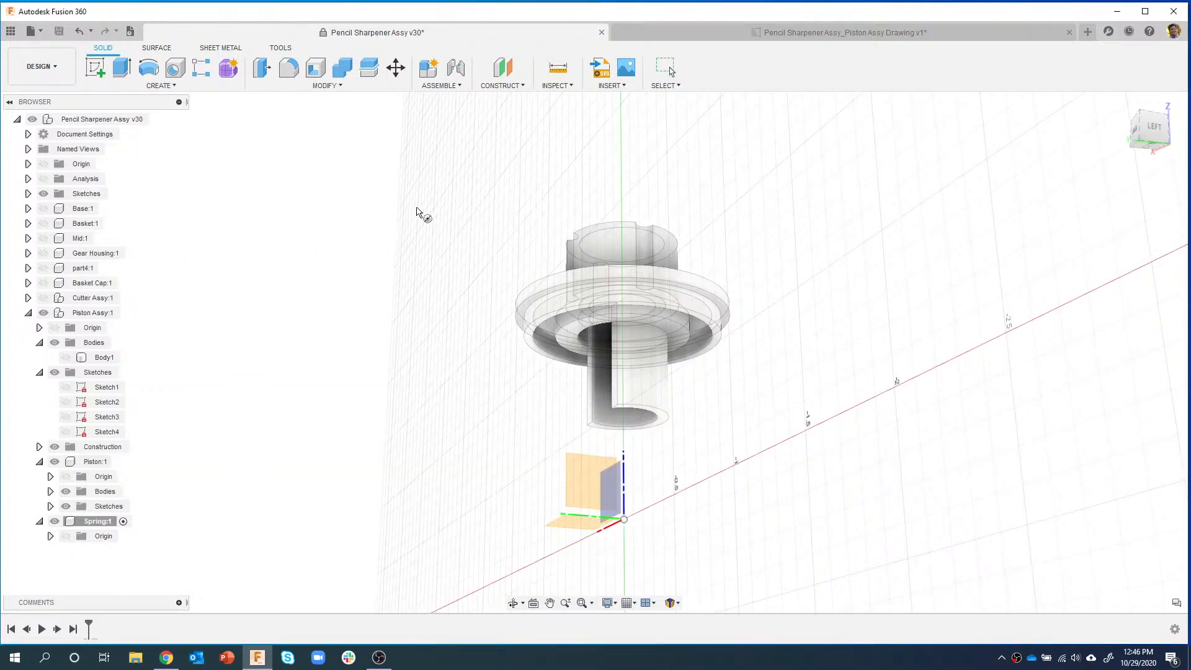
pyautogui.scroll(5, 523, 261)
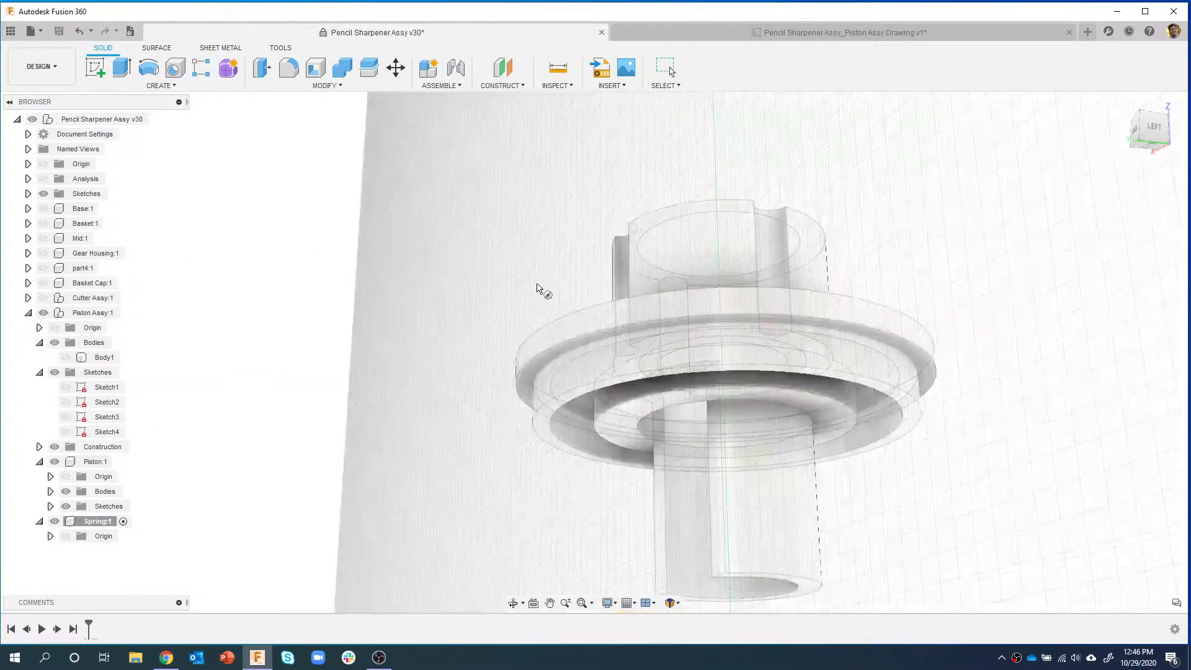
pyautogui.scroll(3, 554, 307)
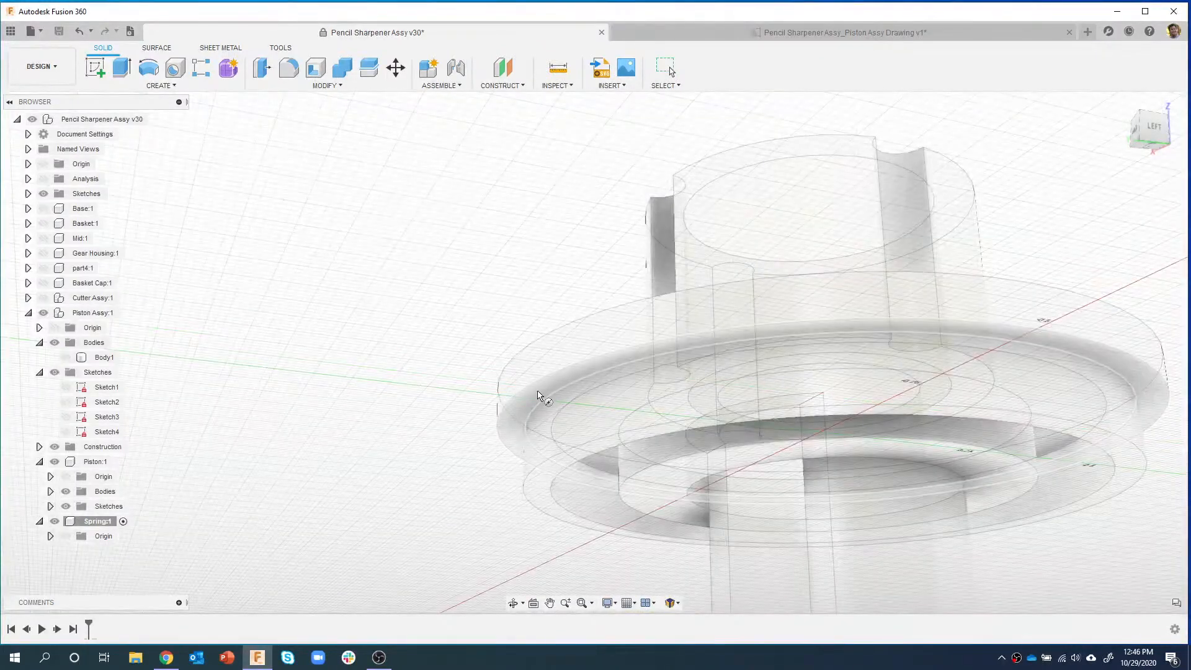
pyautogui.click(548, 389)
pyautogui.keyDown('shift'); pyautogui.moveTo(540, 316); pyautogui.dragTo(553, 253, button='middle'); pyautogui.keyUp('shift')
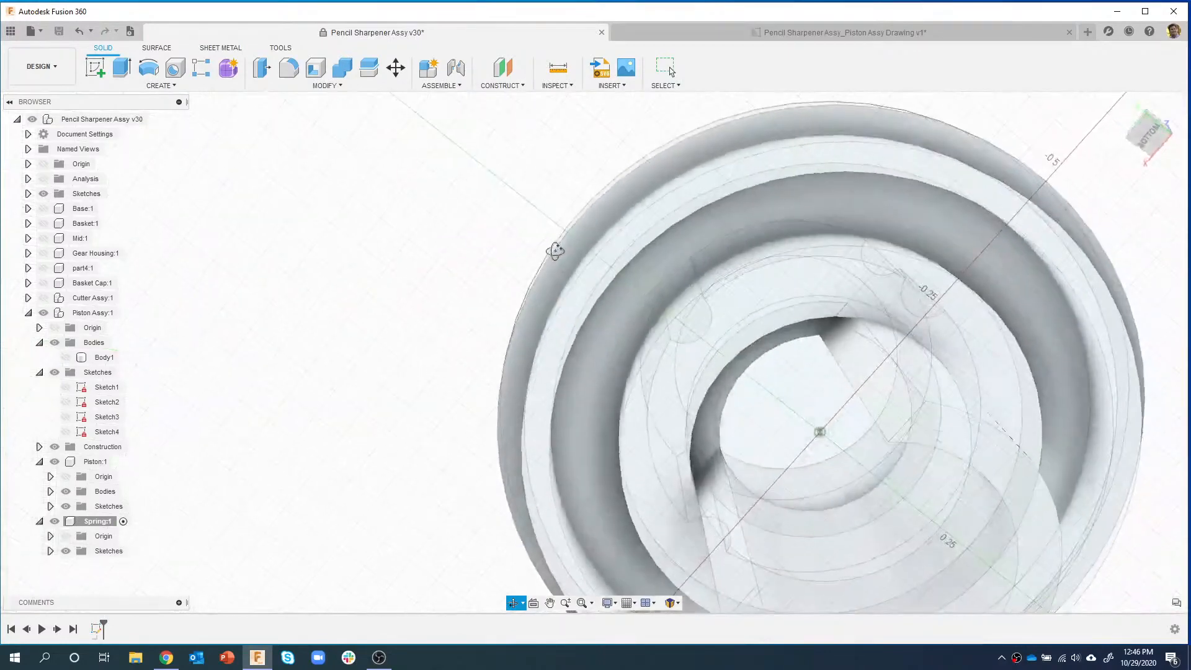
pyautogui.click(819, 433)
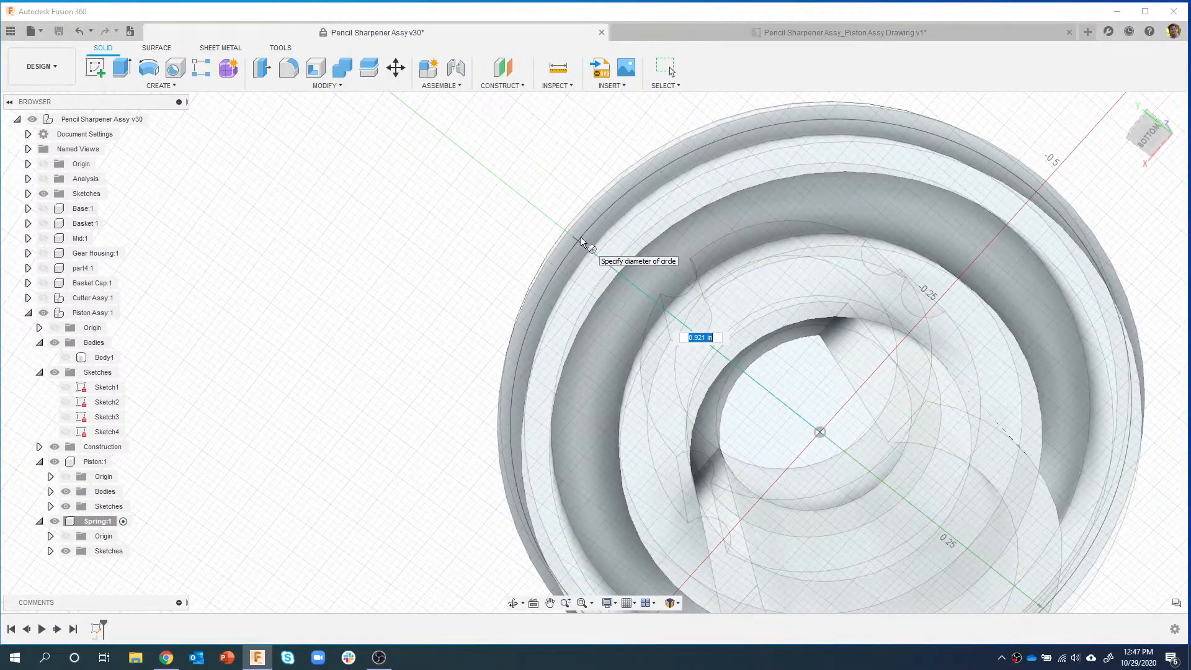
pyautogui.write('.93')
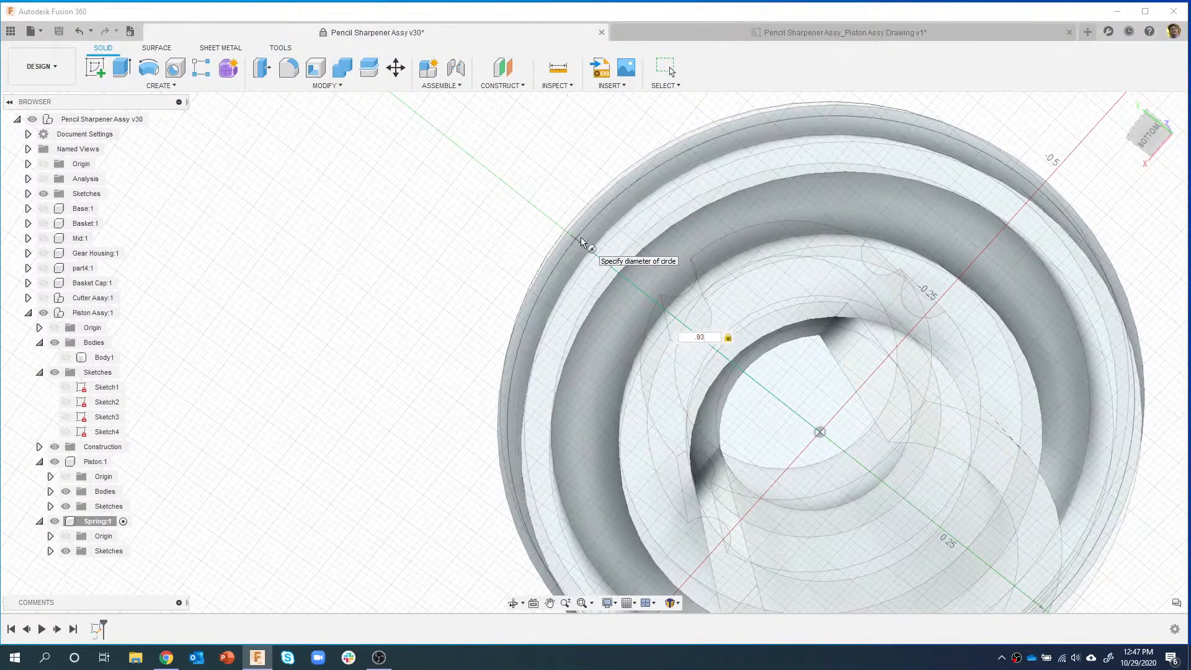
pyautogui.press('Return')
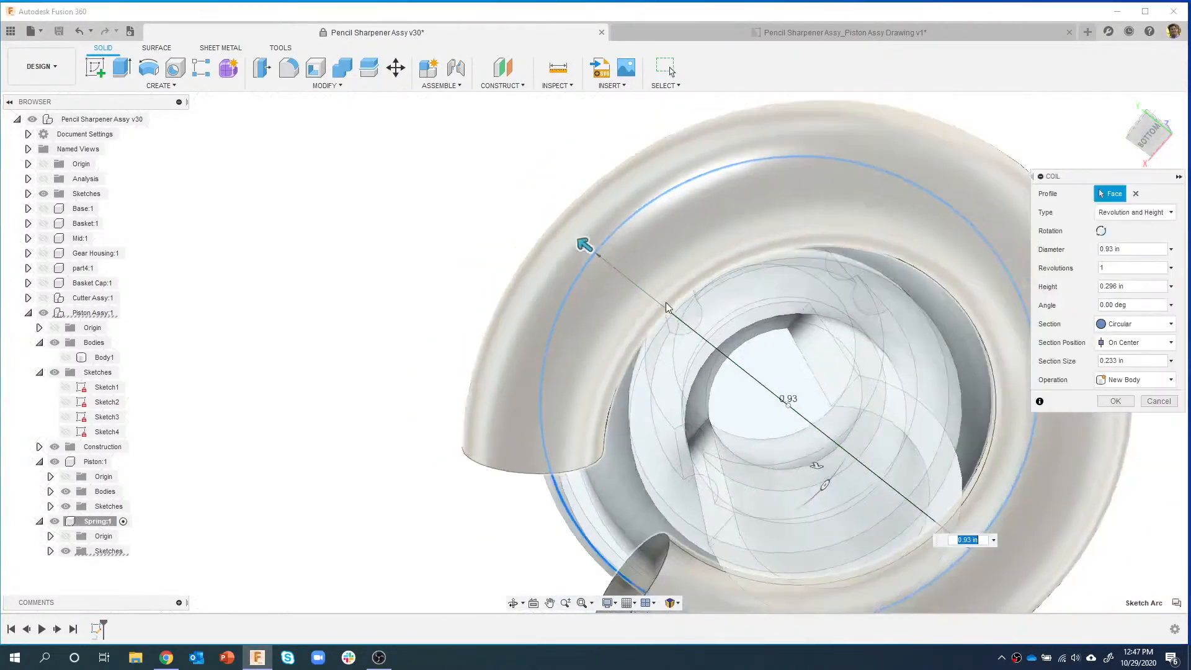
# - Keep the coil type at Revolution and Height and set its section size to 0.04 in
pyautogui.keyDown('shift'); pyautogui.moveTo(730, 310); pyautogui.dragTo(797, 403, button='middle'); pyautogui.keyUp('shift')
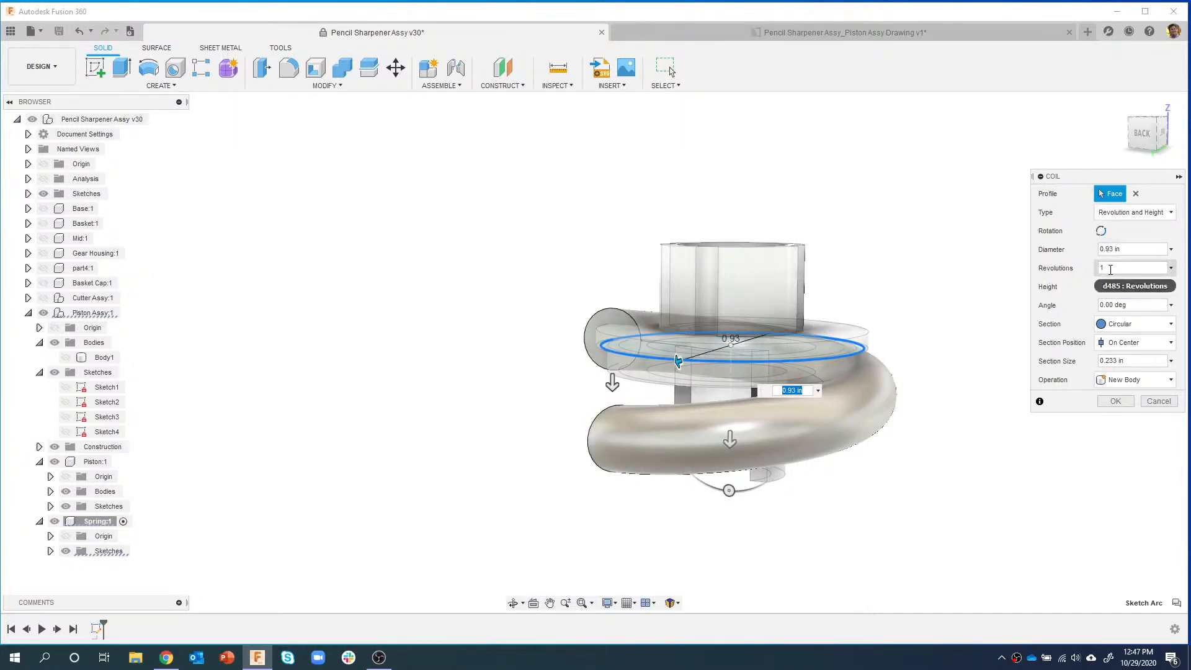
pyautogui.click(1170, 214)
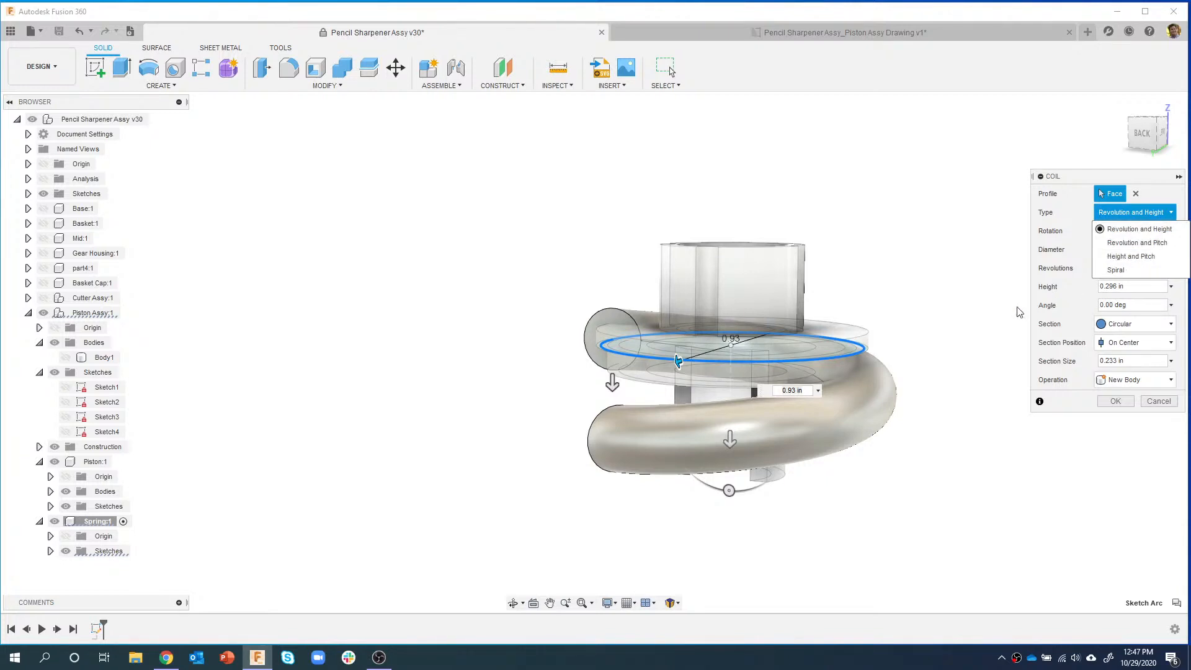
pyautogui.click(1126, 218)
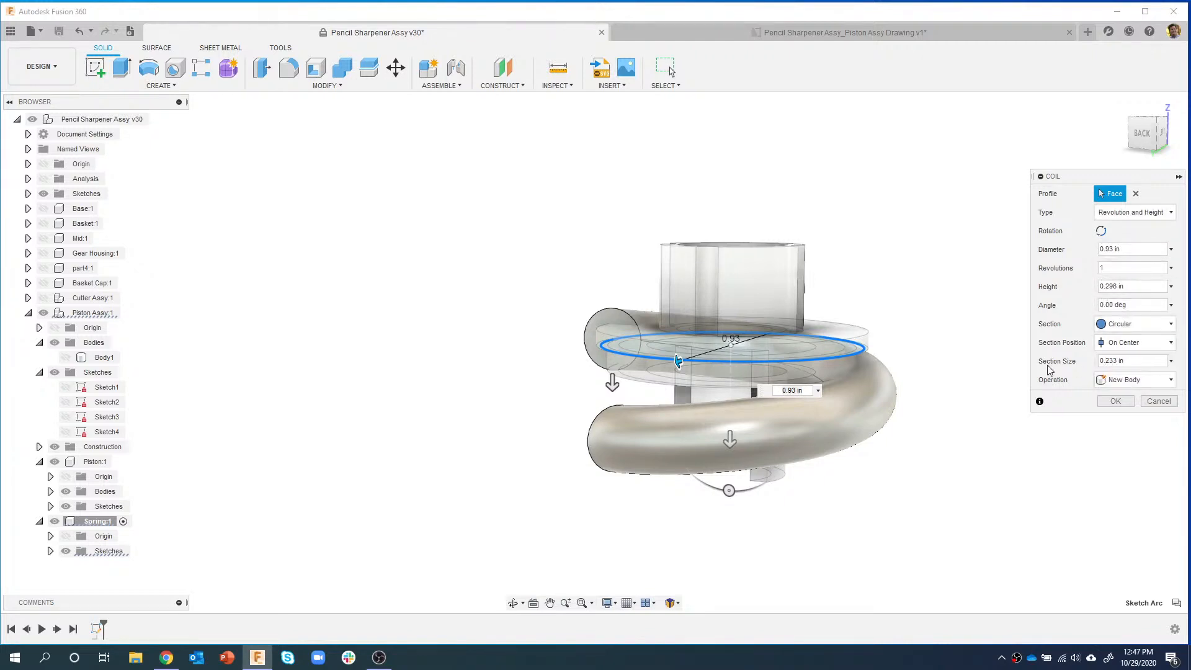
pyautogui.click(1133, 361)
pyautogui.moveTo(1133, 361); pyautogui.dragTo(1081, 366)
pyautogui.press('BackSpace')
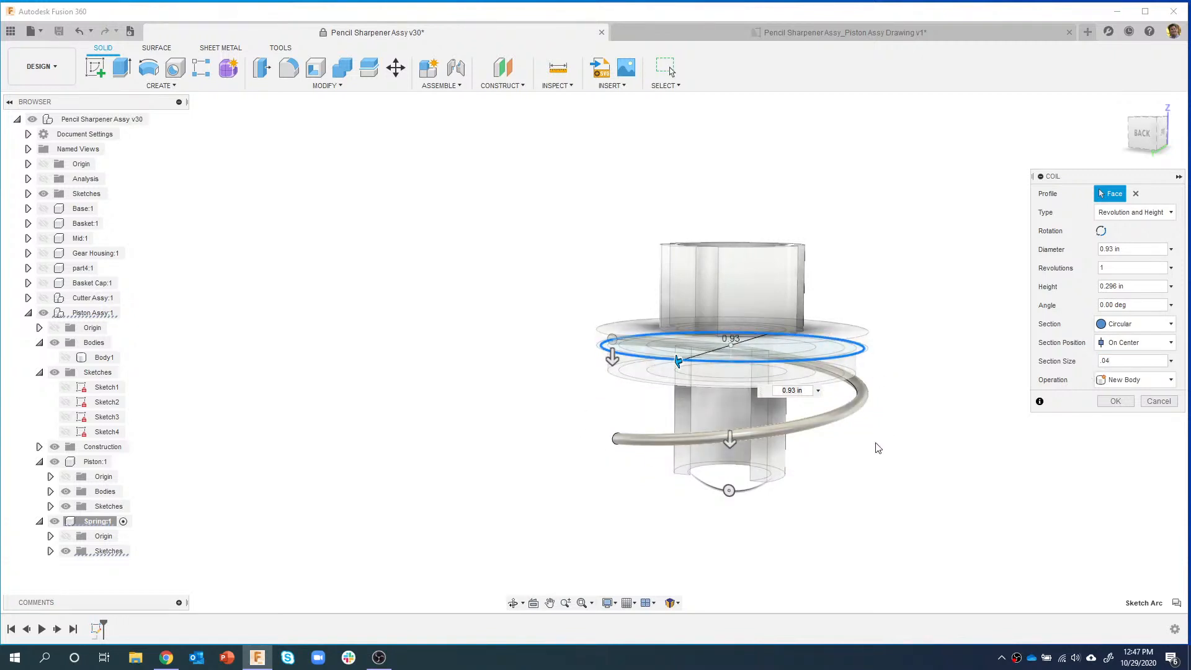
# - Set the coil to 6 revolutions and a height of 1.75 in
pyautogui.click(1111, 269)
pyautogui.write('6')
pyautogui.press('Return')
pyautogui.moveTo(877, 403)
pyautogui.keyDown('shift'); pyautogui.mouseDown(button='middle')
pyautogui.moveTo(878, 364)
pyautogui.moveTo(867, 389)
pyautogui.mouseUp(button='middle'); pyautogui.keyUp('shift')
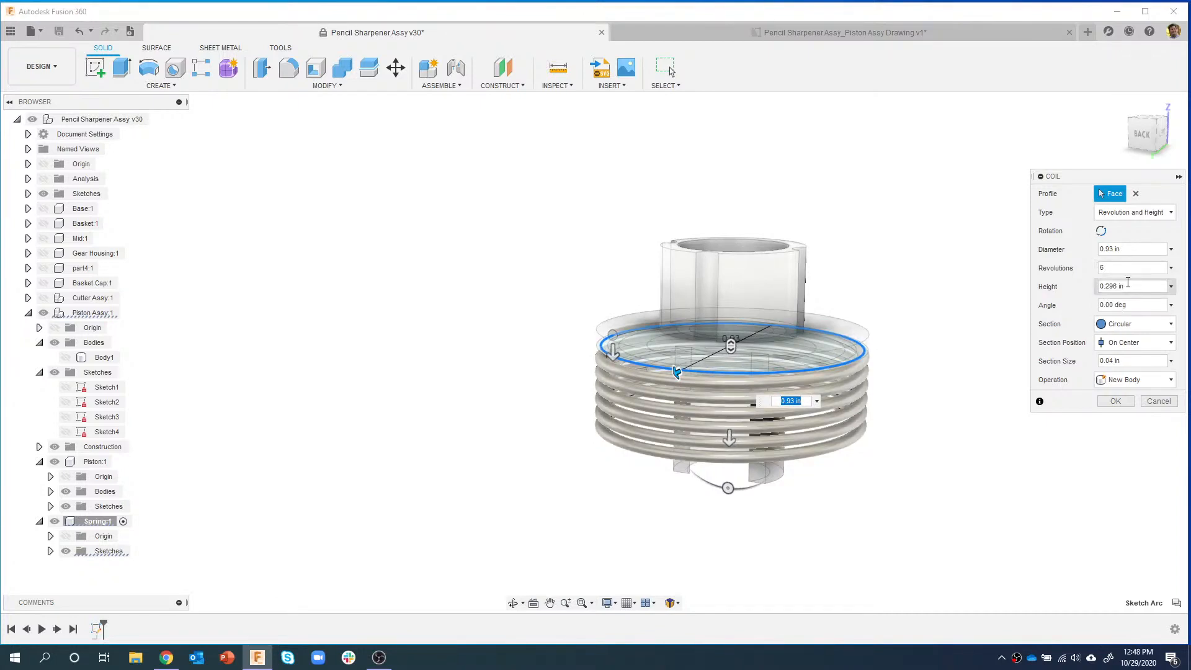
pyautogui.moveTo(1131, 285); pyautogui.dragTo(1075, 290)
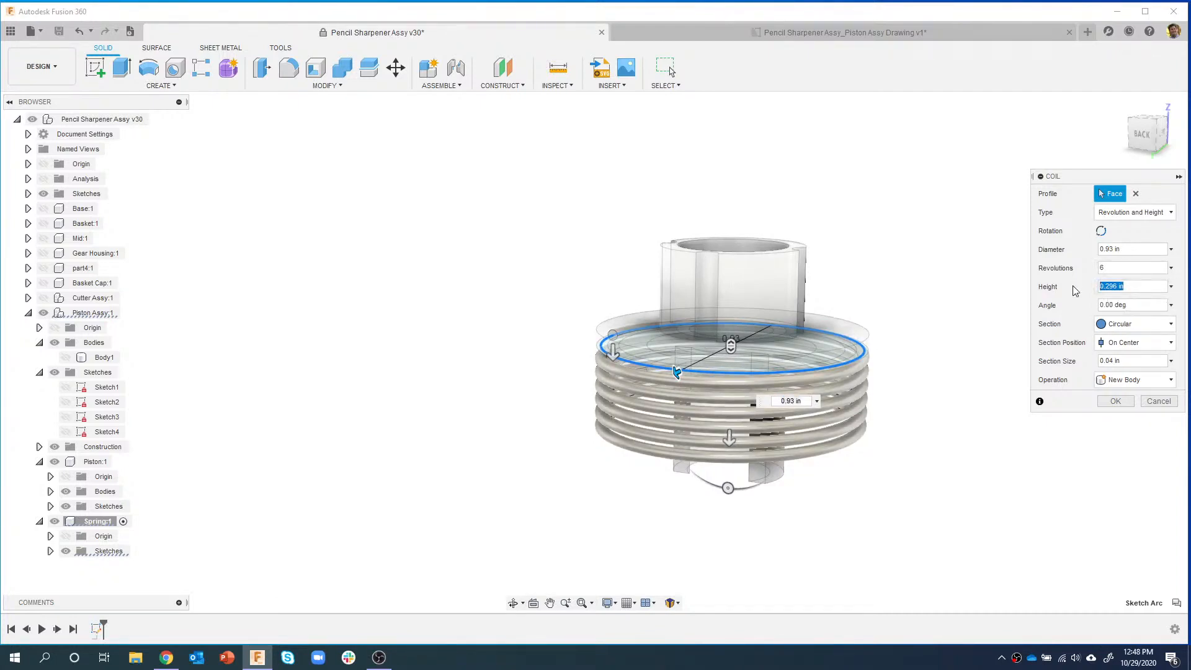
pyautogui.write('1.75')
pyautogui.scroll(-2, 861, 364)
pyautogui.moveTo(895, 375); pyautogui.dragTo(820, 243, button='middle')
pyautogui.scroll(-1, 843, 347)
pyautogui.moveTo(843, 356)
pyautogui.keyDown('shift'); pyautogui.mouseDown(button='middle')
pyautogui.moveTo(846, 332)
pyautogui.moveTo(845, 364)
pyautogui.moveTo(847, 347)
pyautogui.mouseUp(button='middle'); pyautogui.keyUp('shift')
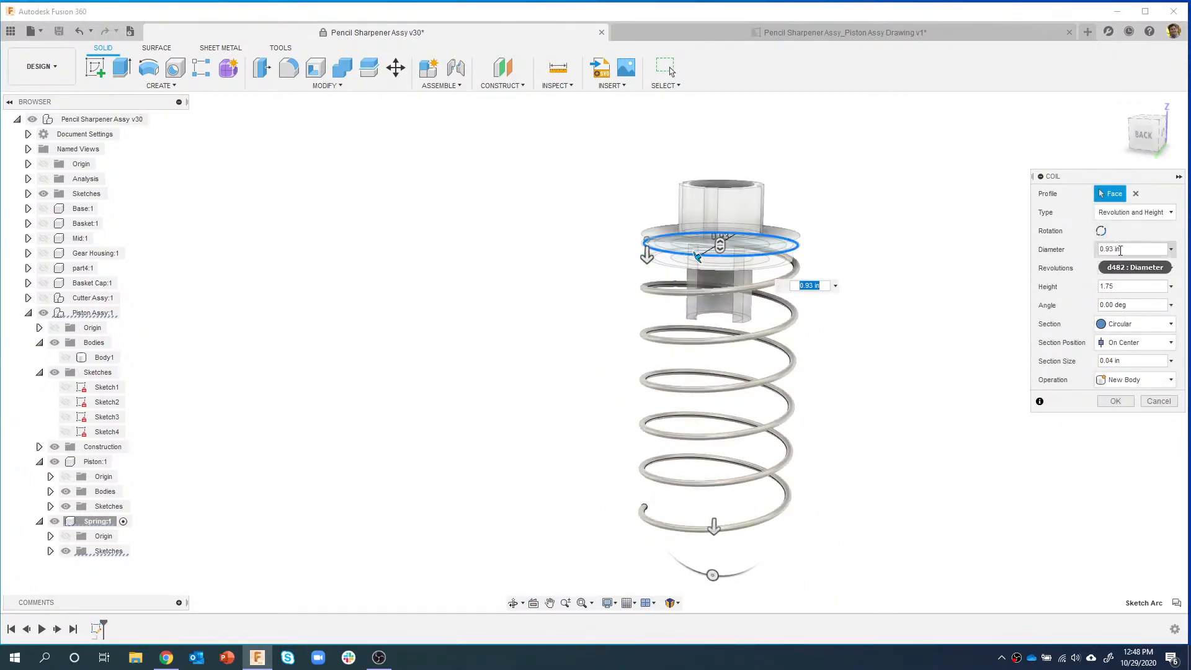
# - Keep the Circular section and On Center section position, and create the coil as a new body
pyautogui.click(1138, 327)
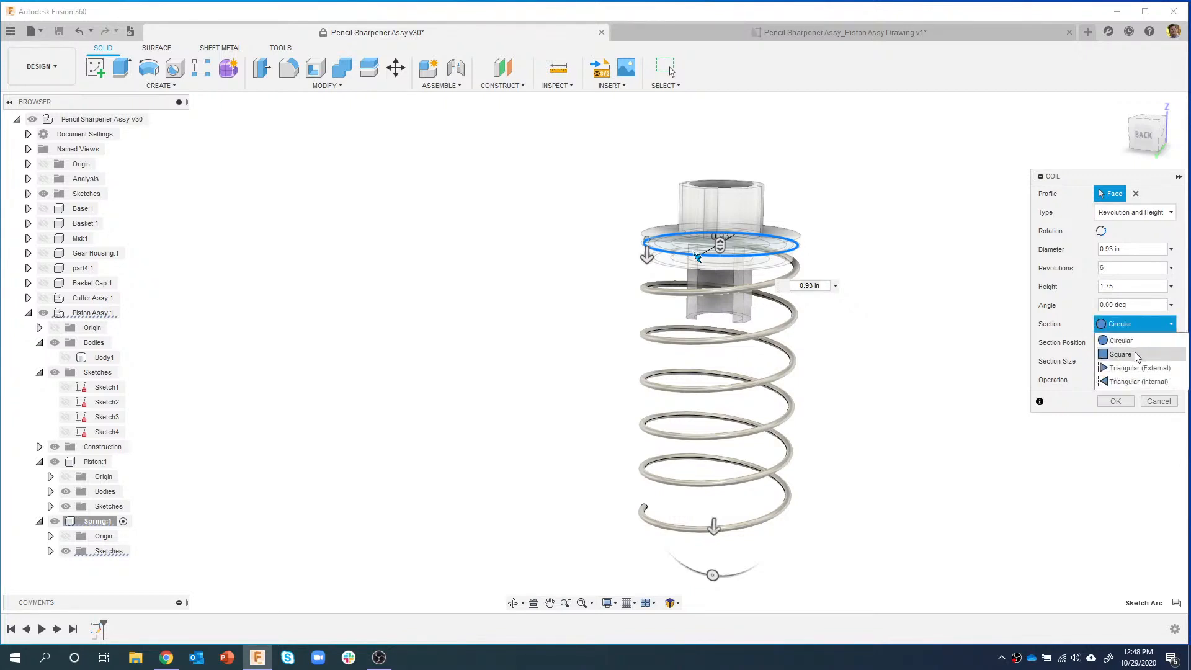
pyautogui.click(1137, 330)
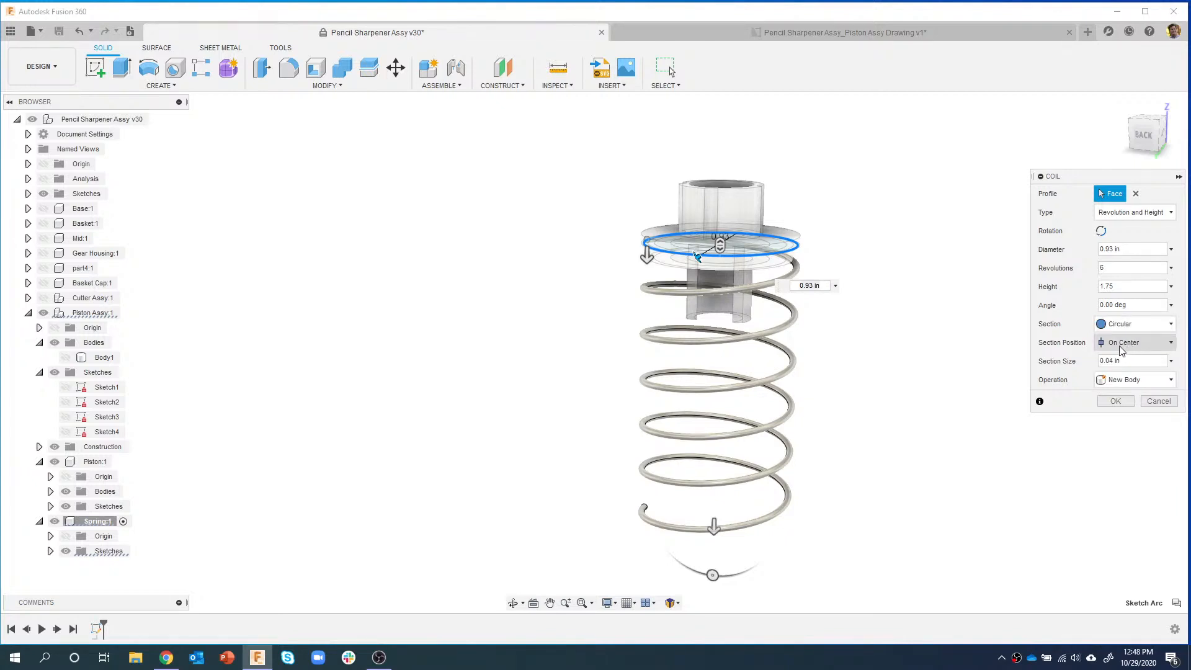
pyautogui.click(1126, 346)
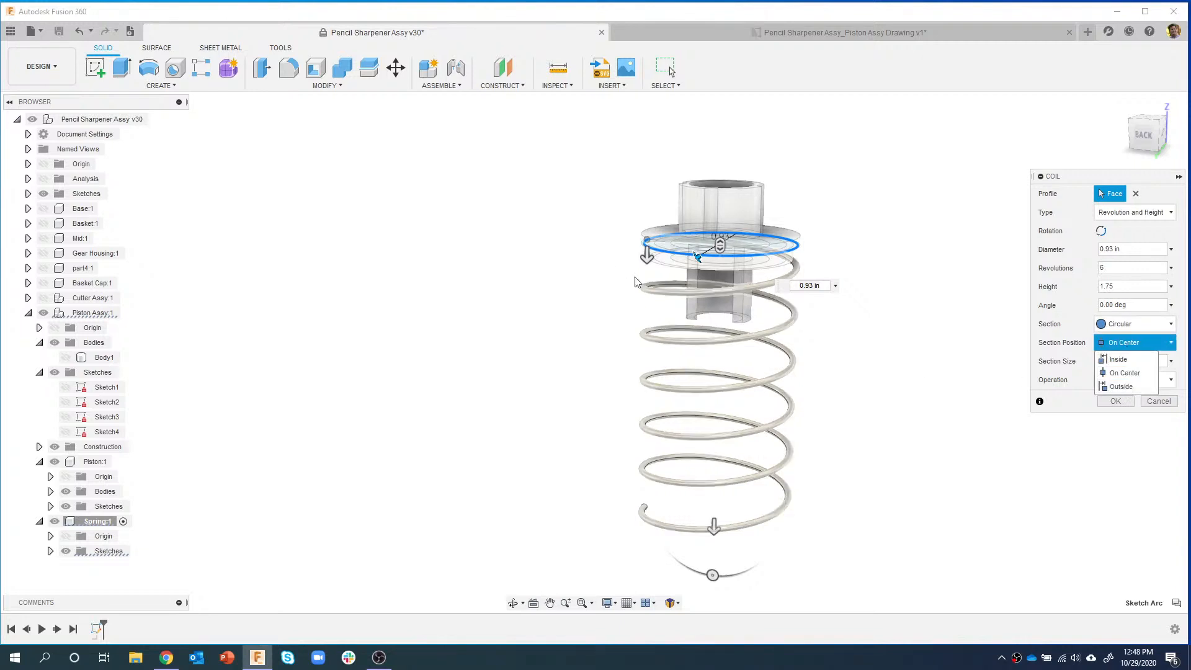
pyautogui.click(1141, 341)
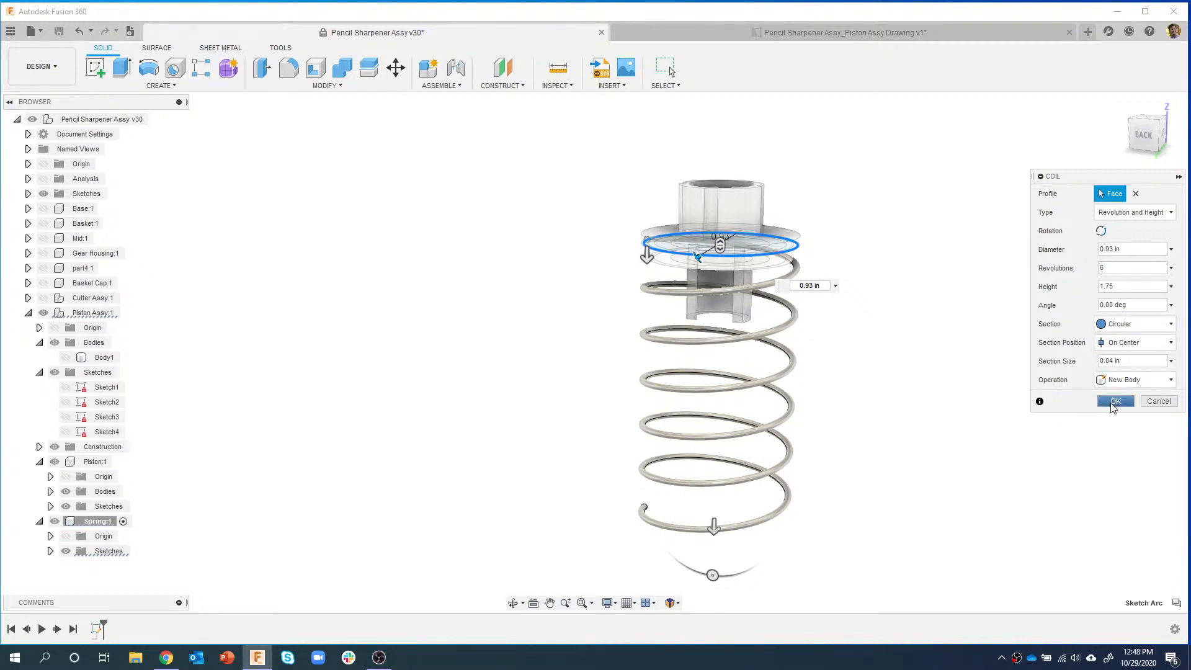
pyautogui.click(1114, 402)
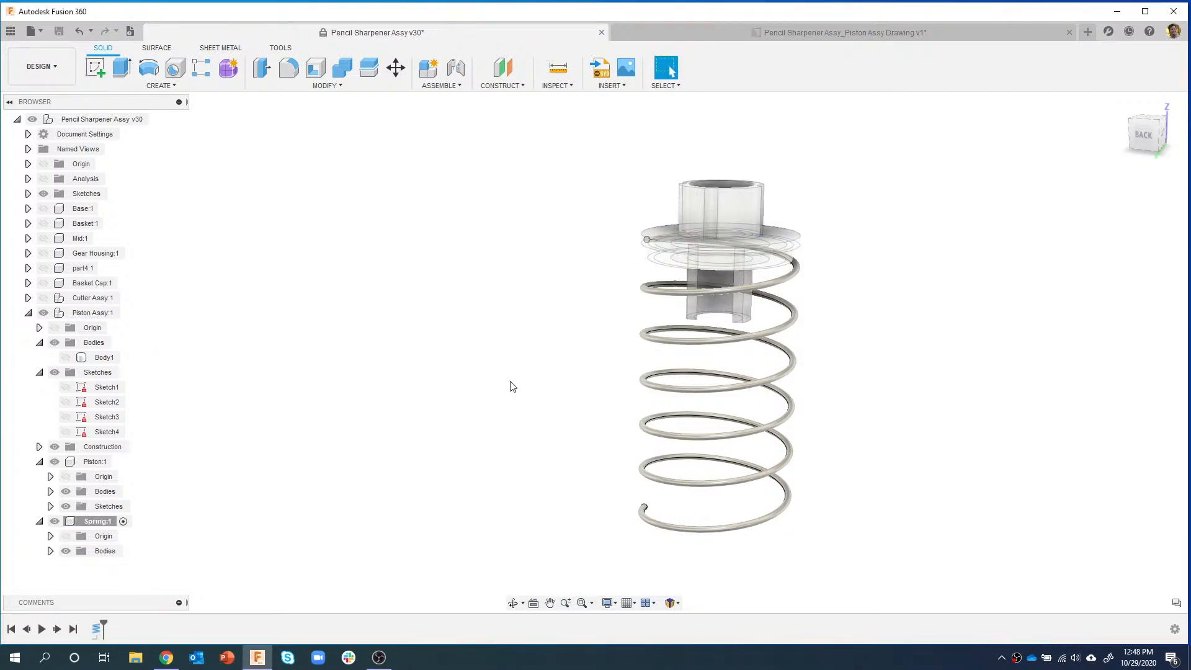
pyautogui.moveTo(528, 358)
pyautogui.keyDown('shift'); pyautogui.mouseDown(button='middle')
pyautogui.moveTo(569, 317)
pyautogui.moveTo(563, 348)
pyautogui.moveTo(526, 356)
pyautogui.mouseUp(button='middle'); pyautogui.keyUp('shift')
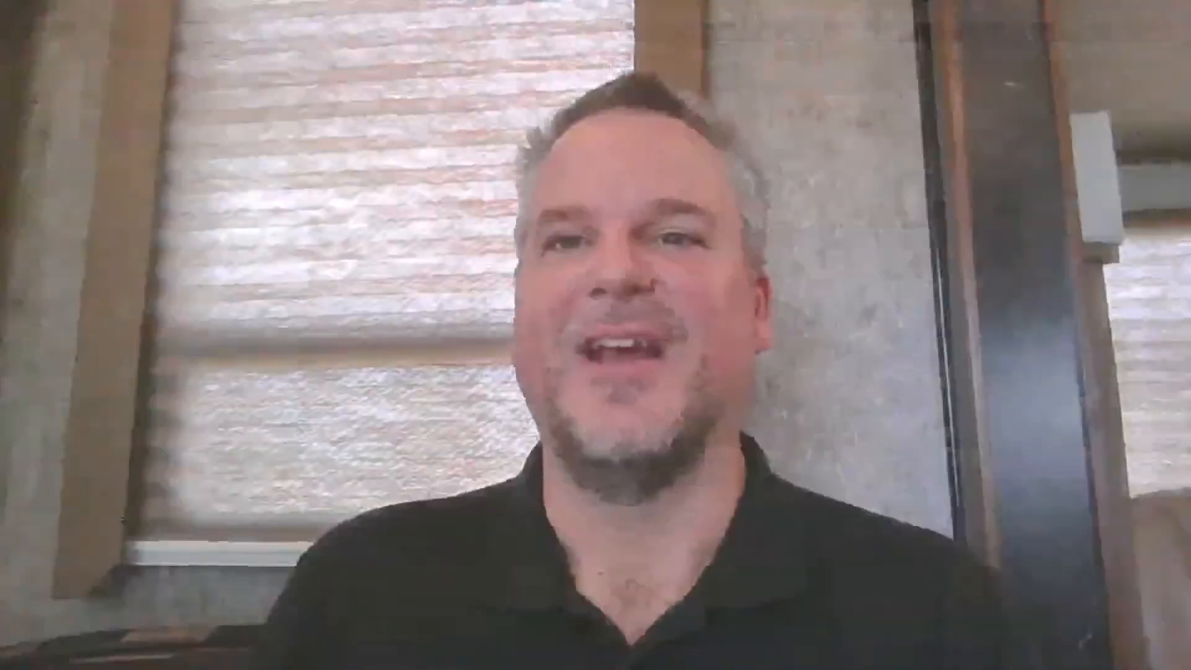
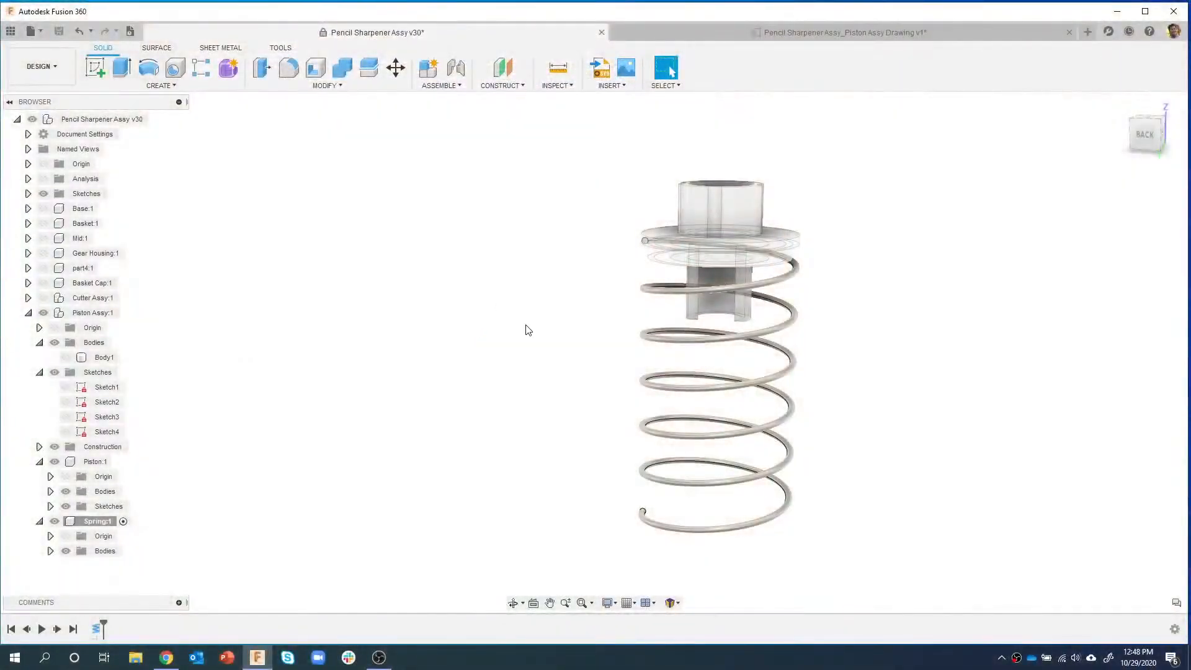
# - Hide the Piston component and examine the open wire end at the top of the spring
pyautogui.click(54, 461)
pyautogui.keyDown('shift'); pyautogui.moveTo(473, 229); pyautogui.dragTo(708, 284, button='middle'); pyautogui.keyUp('shift')
pyautogui.scroll(3, 730, 251)
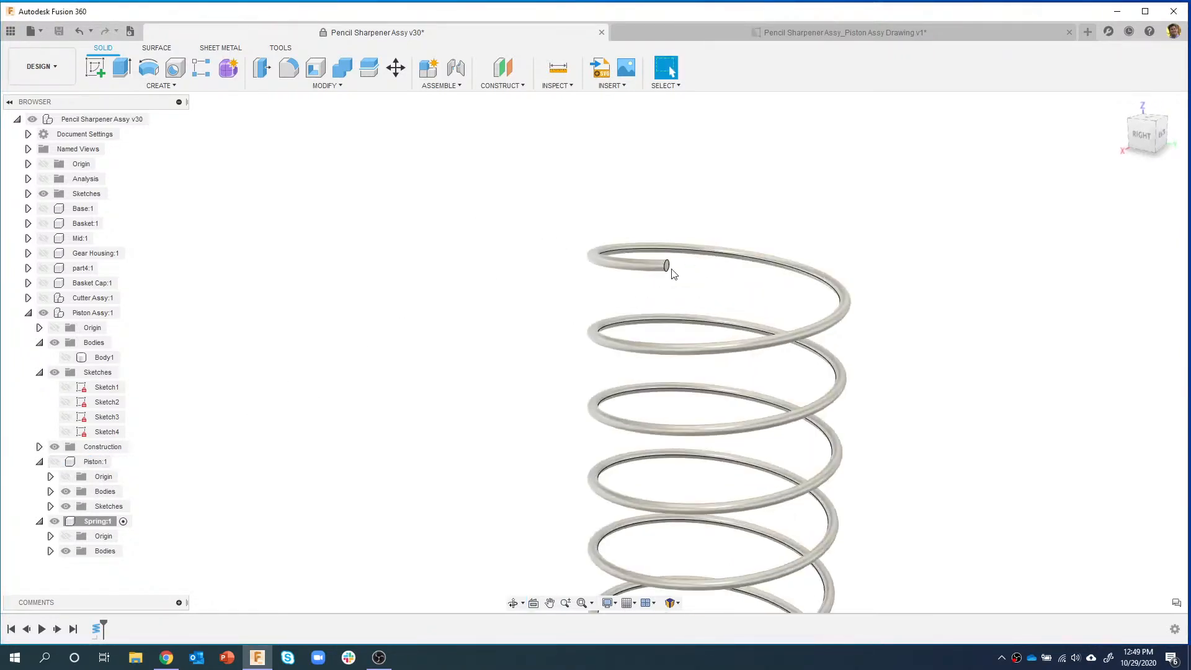
pyautogui.keyDown('shift'); pyautogui.moveTo(617, 248); pyautogui.dragTo(642, 242, button='middle'); pyautogui.keyUp('shift')
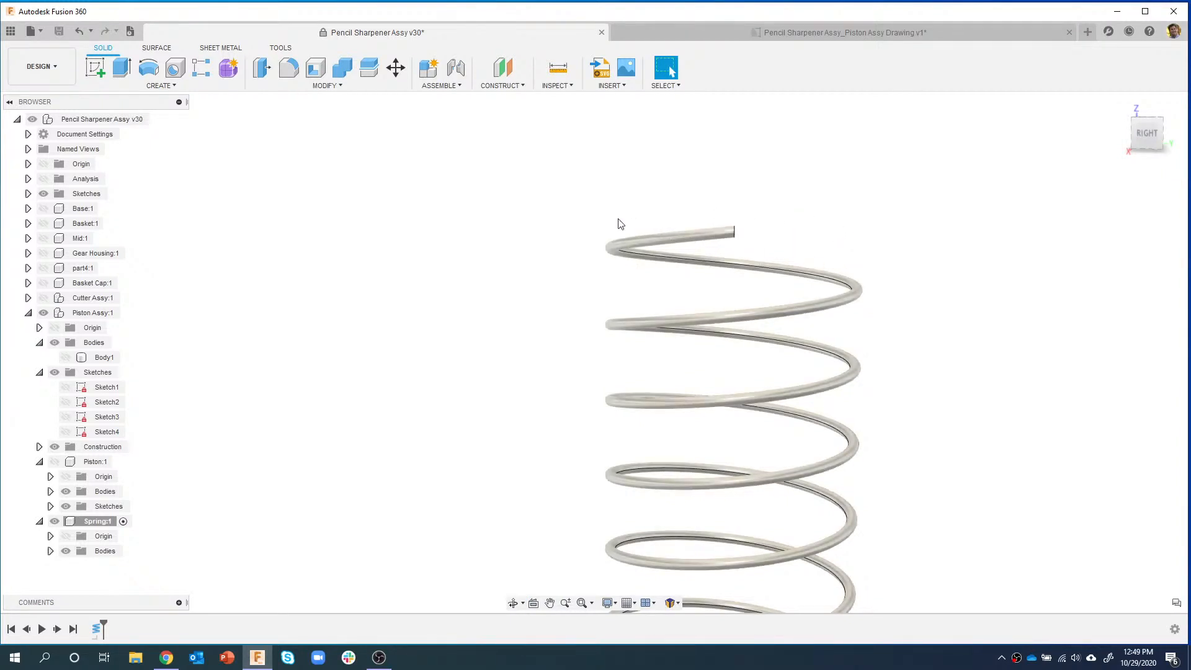
pyautogui.keyDown('shift'); pyautogui.moveTo(779, 244); pyautogui.dragTo(716, 278, button='middle'); pyautogui.keyUp('shift')
pyautogui.scroll(-3, 716, 279)
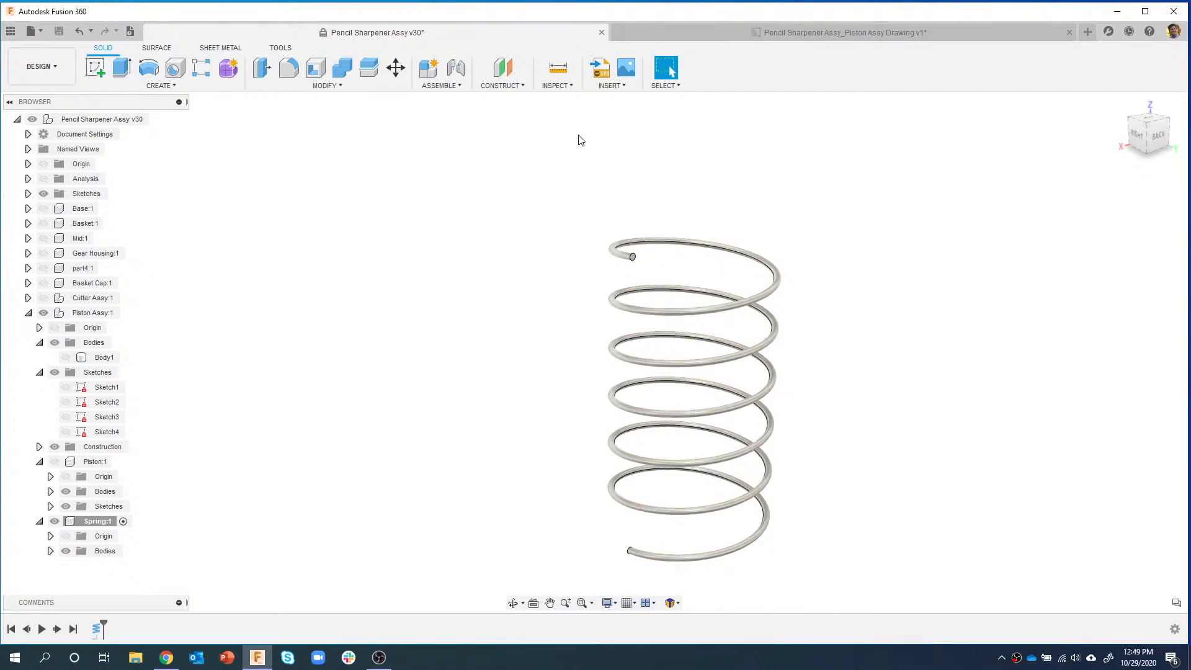
# - Start an offset construction plane from the Spring's XY plane and move it up to about 0.41 in
pyautogui.click(503, 69)
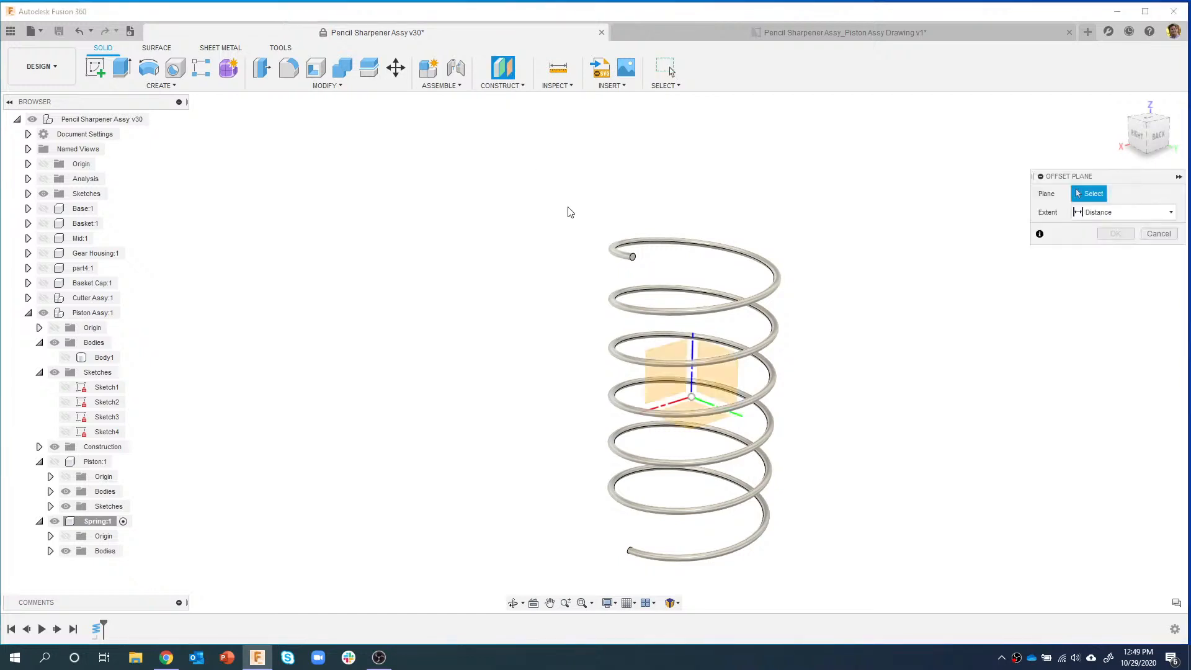
pyautogui.keyDown('shift'); pyautogui.moveTo(698, 381); pyautogui.dragTo(748, 374, button='middle'); pyautogui.keyUp('shift')
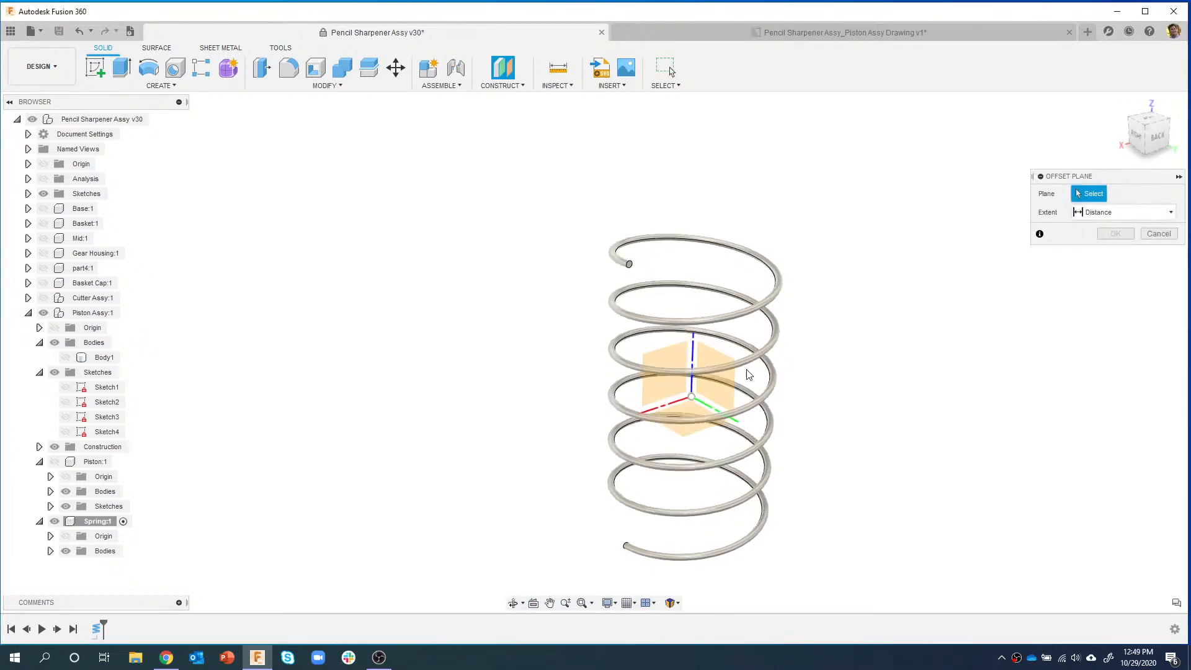
pyautogui.click(690, 408)
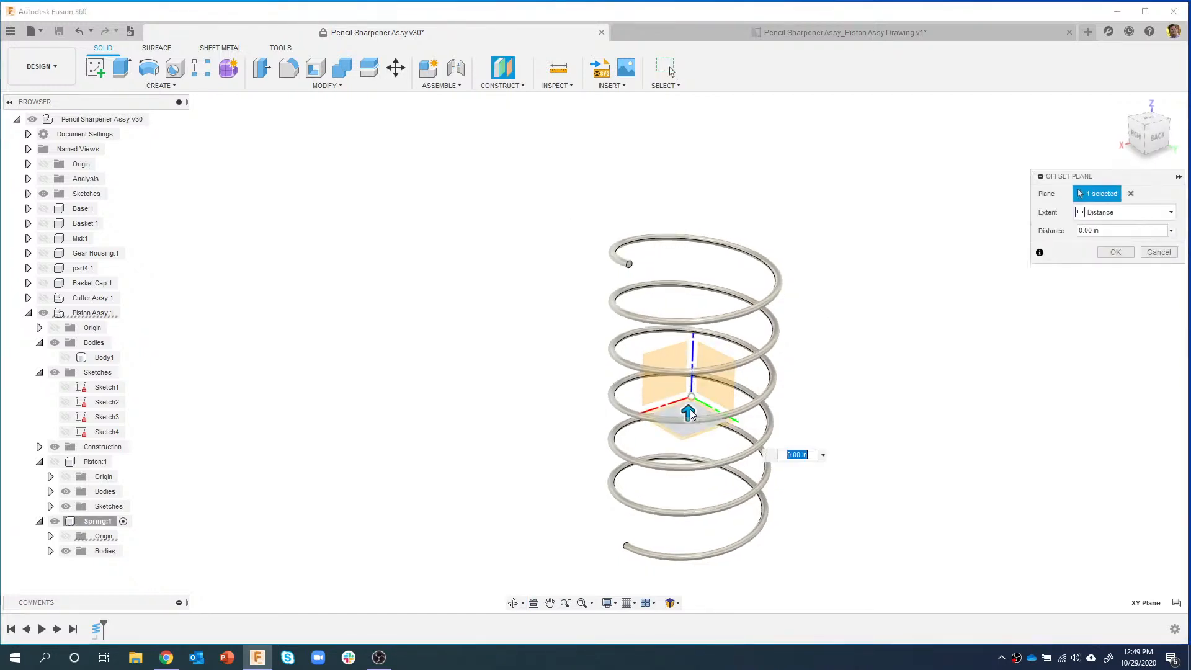
pyautogui.moveTo(688, 408); pyautogui.dragTo(692, 286)
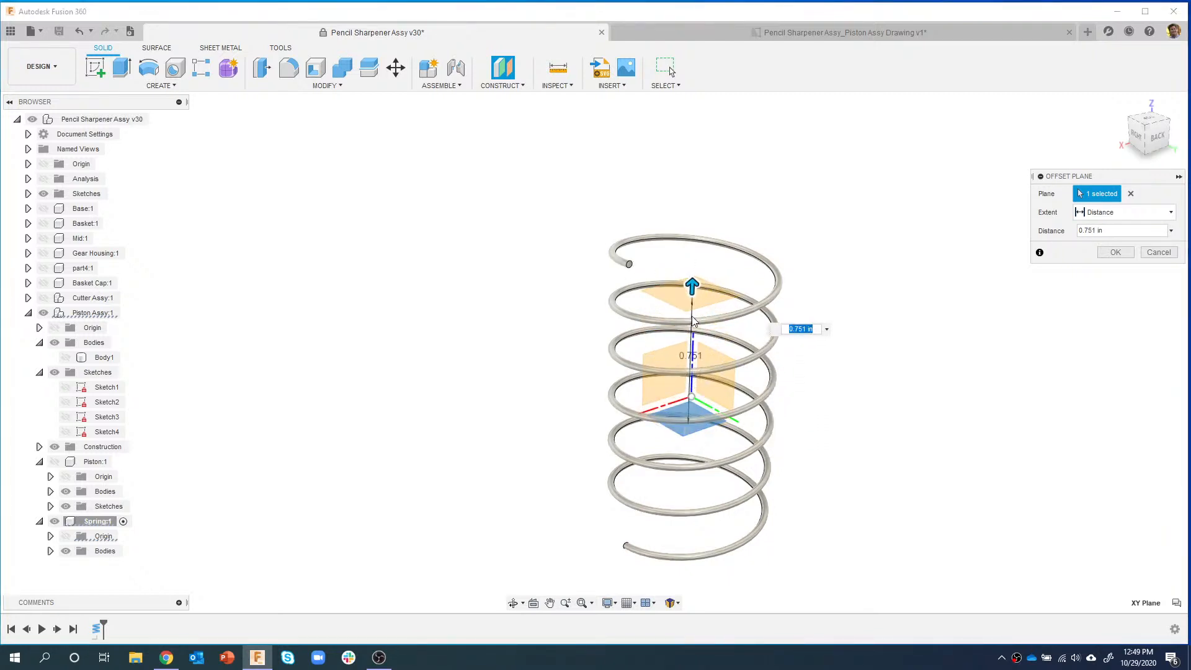
pyautogui.moveTo(691, 285); pyautogui.dragTo(690, 343)
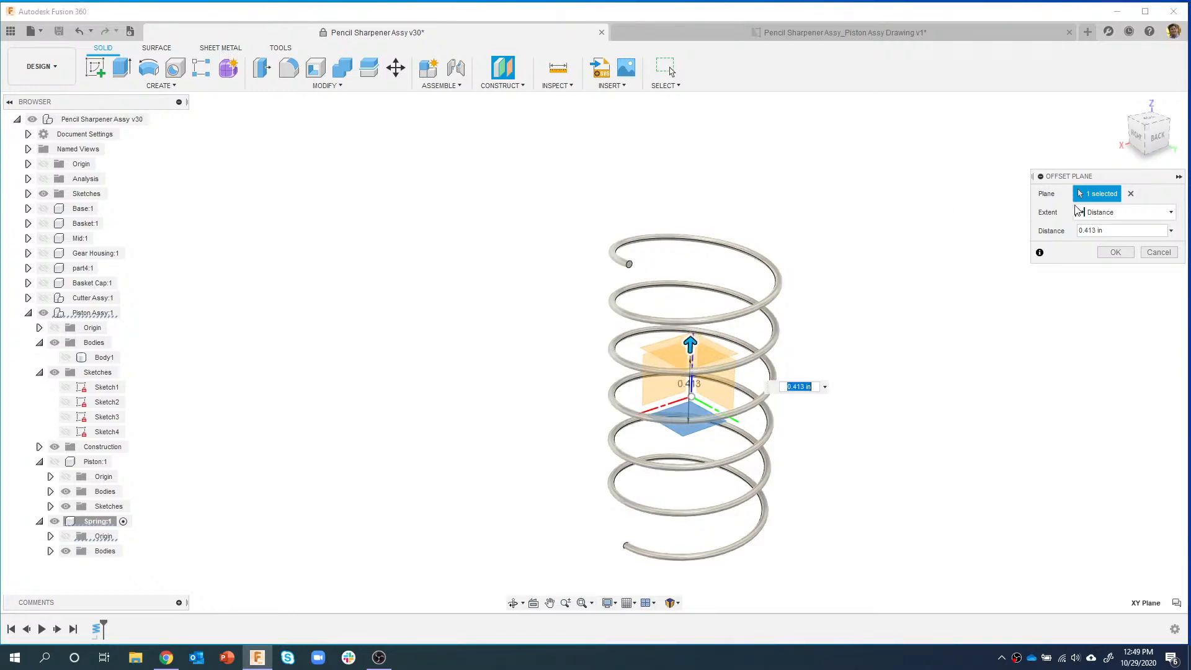
# - Set the offset plane's extent to To Object, pick the vertex on the spring's upper wire end, and create the plane
pyautogui.click(1114, 216)
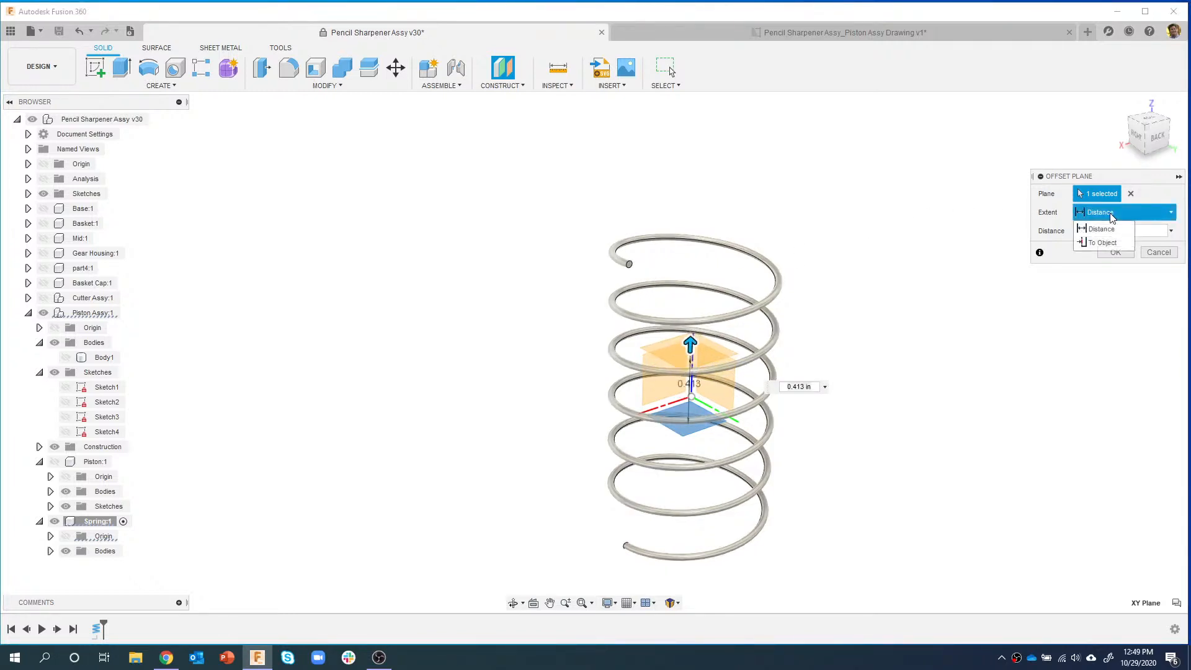
pyautogui.click(1095, 242)
pyautogui.keyDown('shift'); pyautogui.moveTo(769, 222); pyautogui.dragTo(646, 213, button='middle'); pyautogui.keyUp('shift')
pyautogui.scroll(2, 633, 208)
pyautogui.scroll(4, 639, 221)
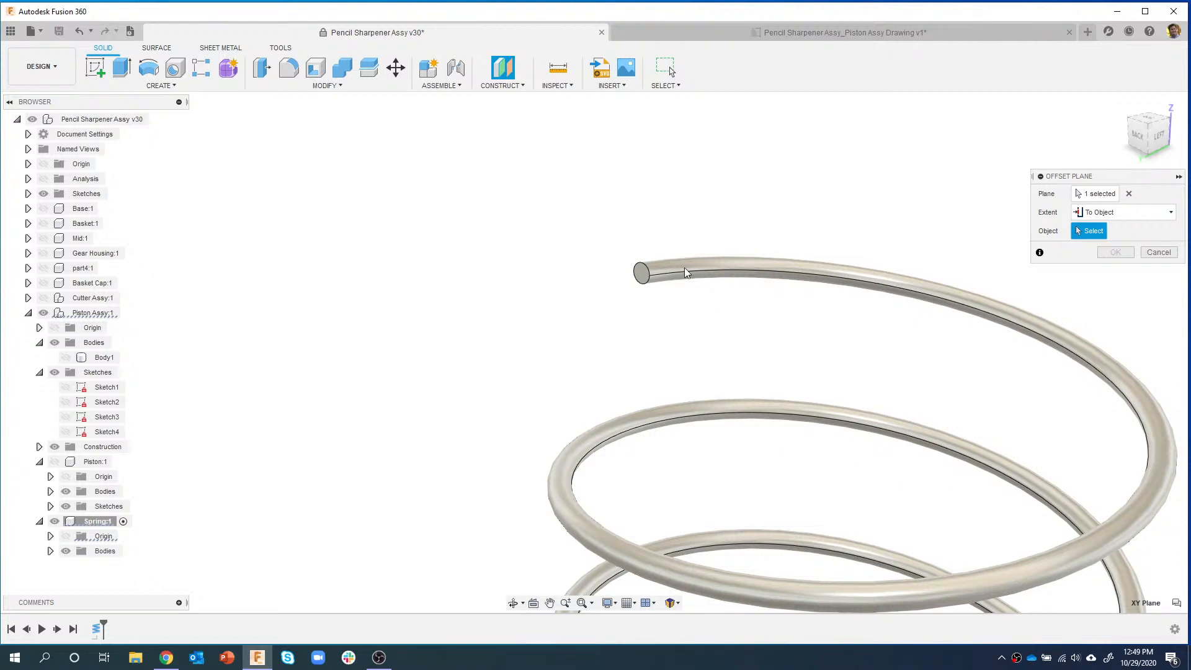
pyautogui.click(653, 277)
pyautogui.moveTo(680, 298)
pyautogui.keyDown('shift'); pyautogui.mouseDown(button='middle')
pyautogui.moveTo(707, 282)
pyautogui.moveTo(691, 283)
pyautogui.mouseUp(button='middle'); pyautogui.keyUp('shift')
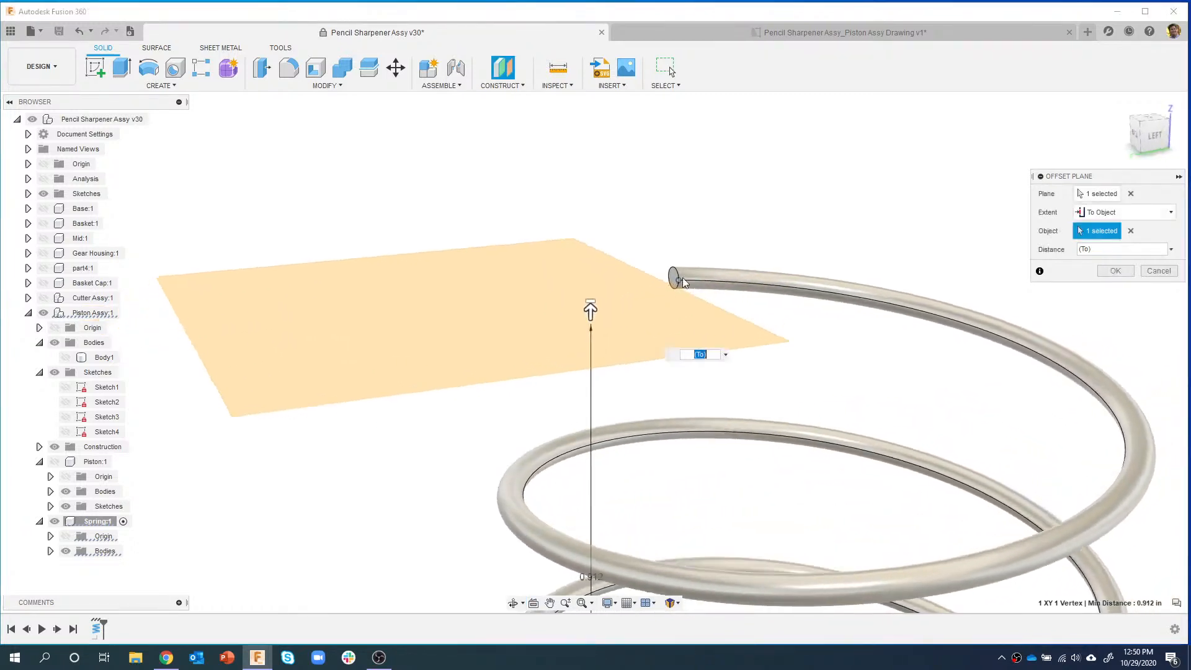
pyautogui.scroll(-6, 644, 316)
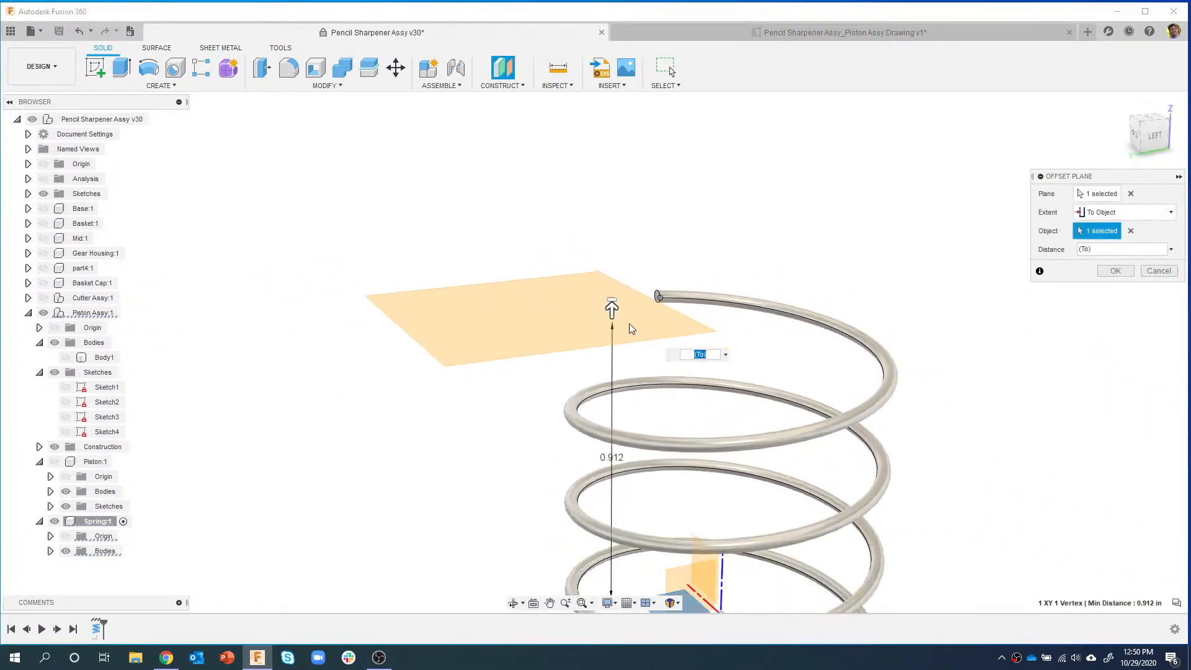
pyautogui.scroll(-4, 640, 342)
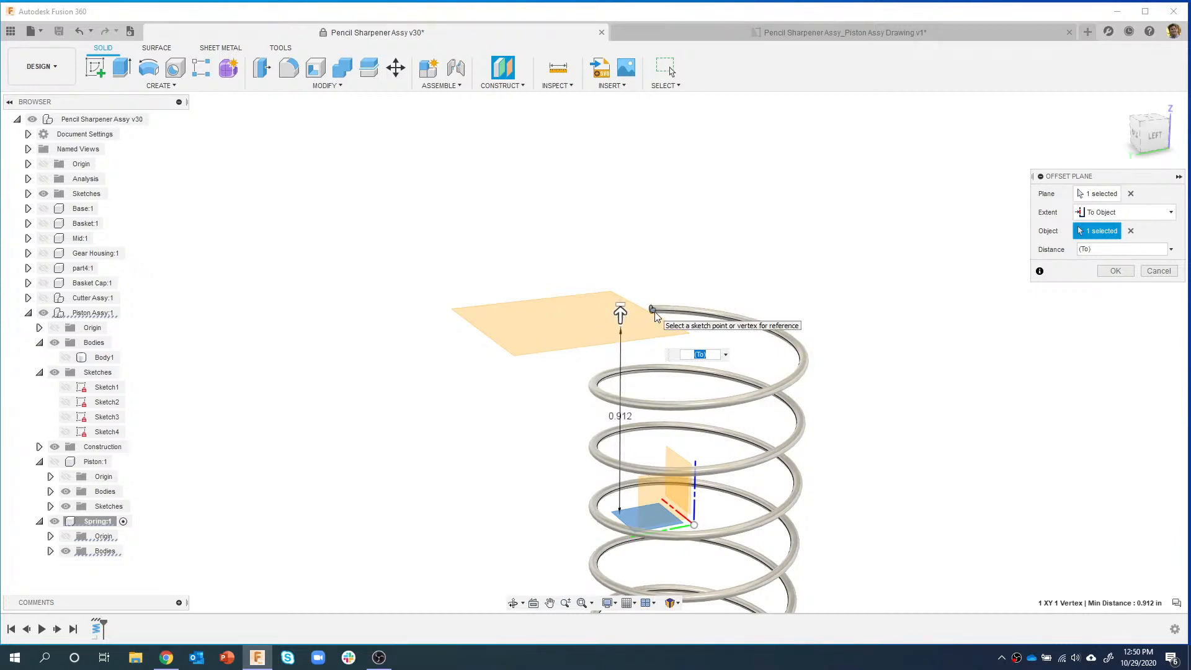
pyautogui.click(1120, 218)
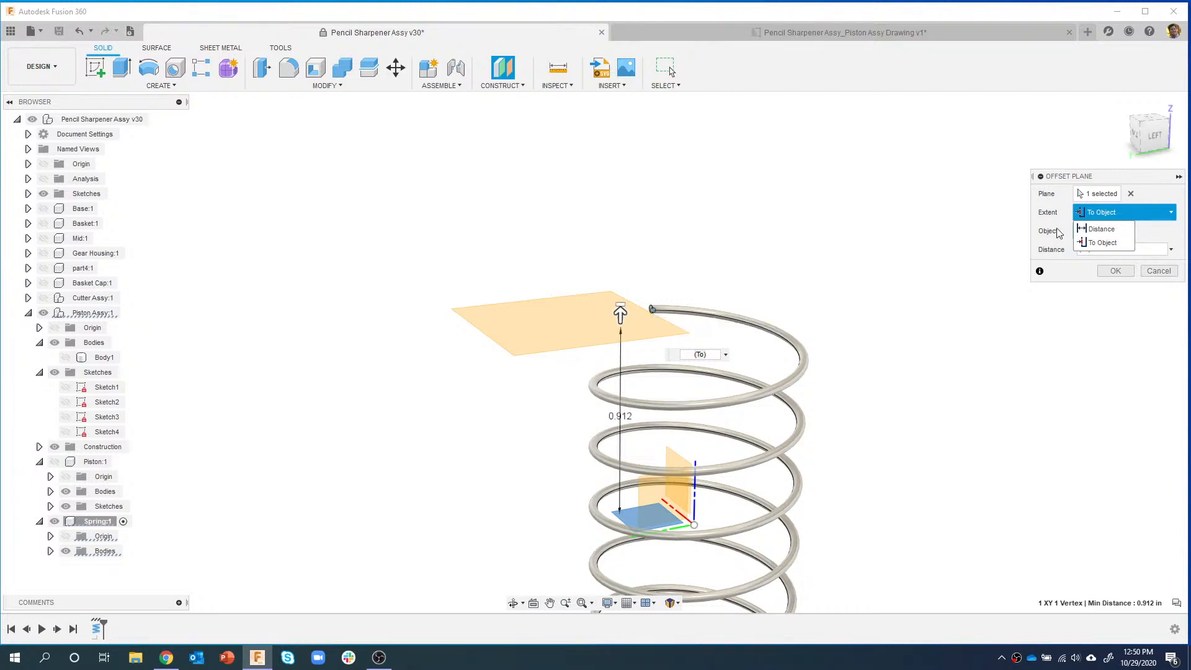
pyautogui.click(1115, 215)
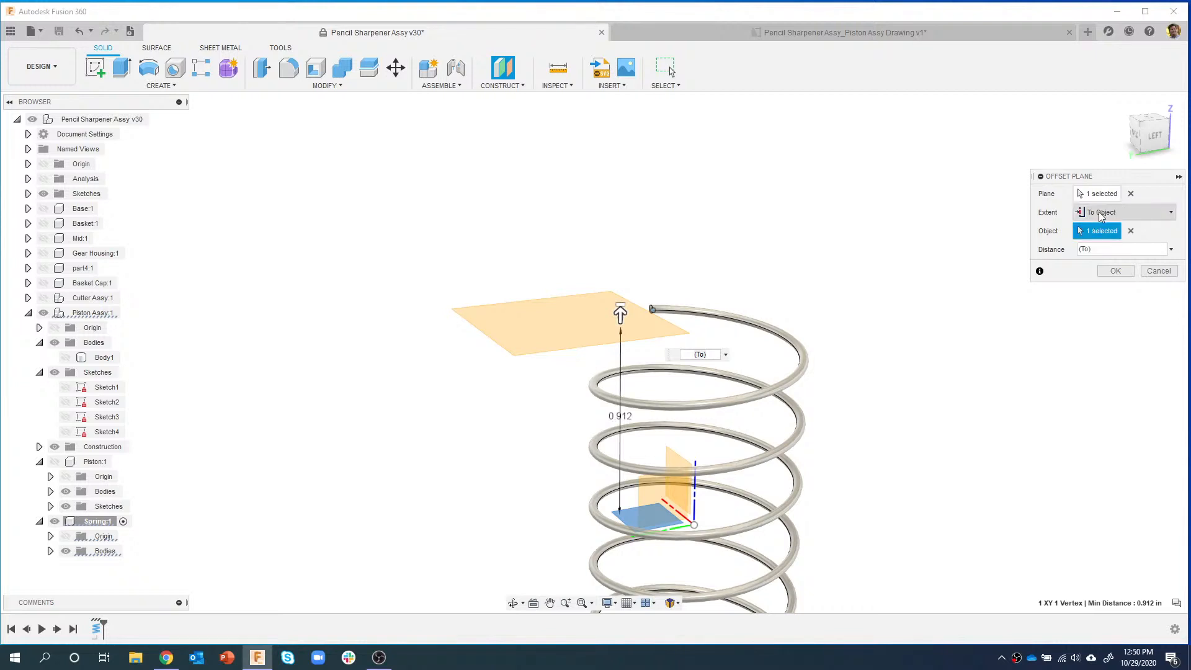
pyautogui.scroll(-2, 726, 304)
pyautogui.moveTo(786, 285); pyautogui.dragTo(784, 233, button='middle')
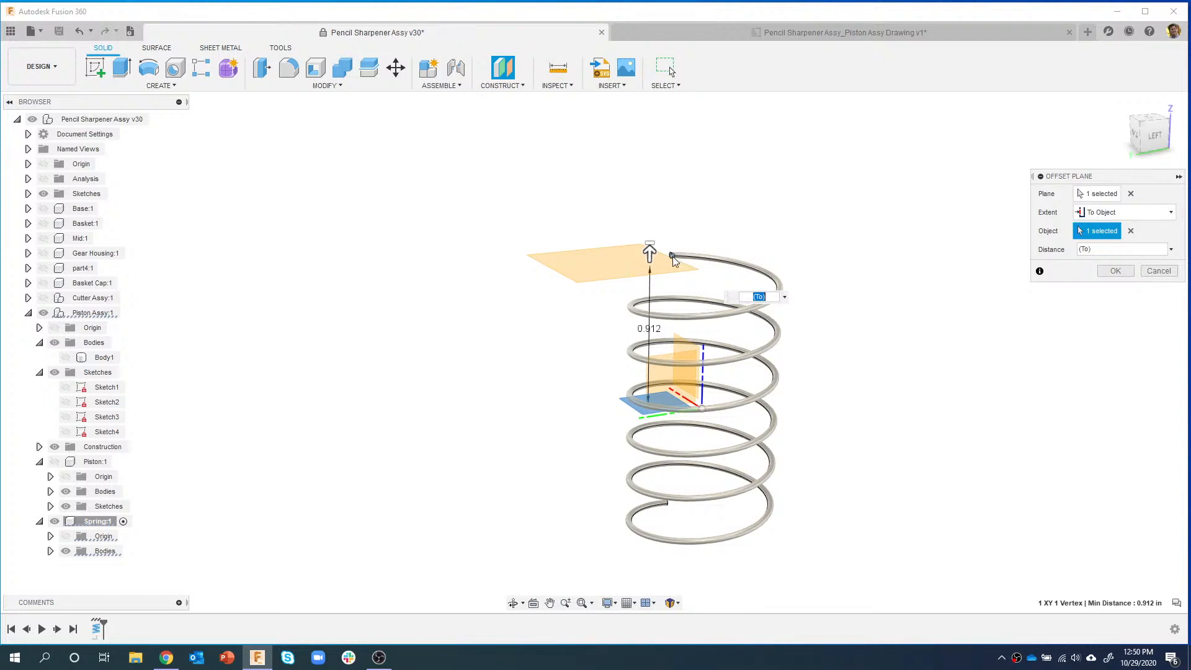
pyautogui.click(1114, 271)
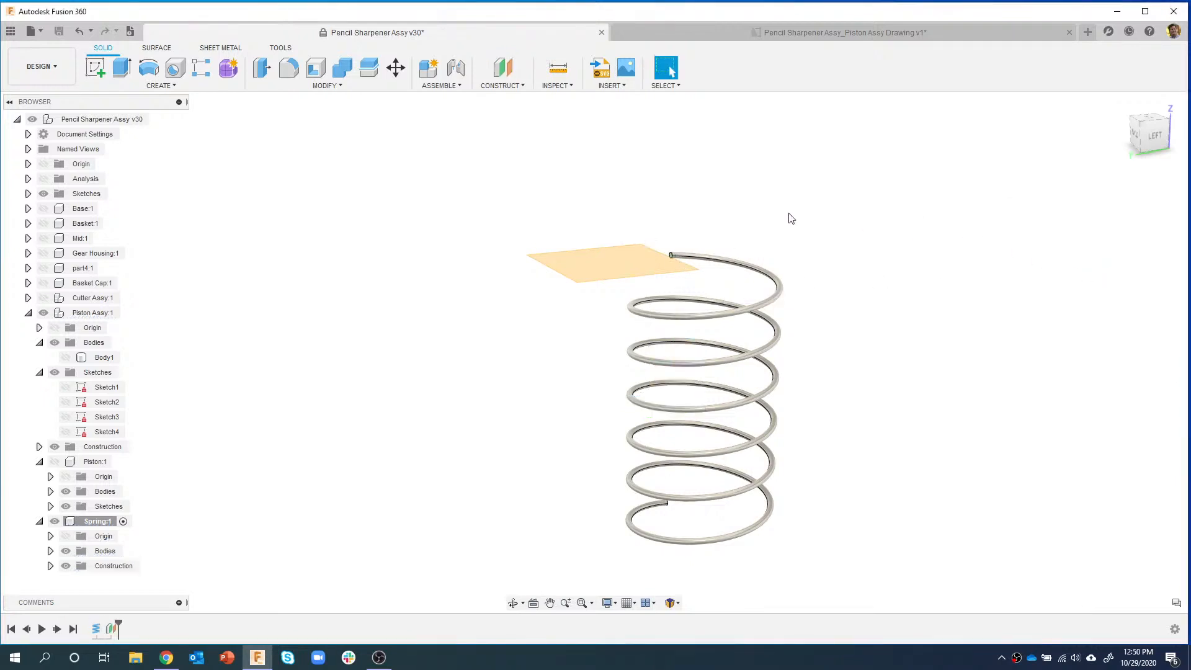
# - Start a coil on the upper offset plane, centred on the origin, with a 0.93 in diameter
pyautogui.click(160, 85)
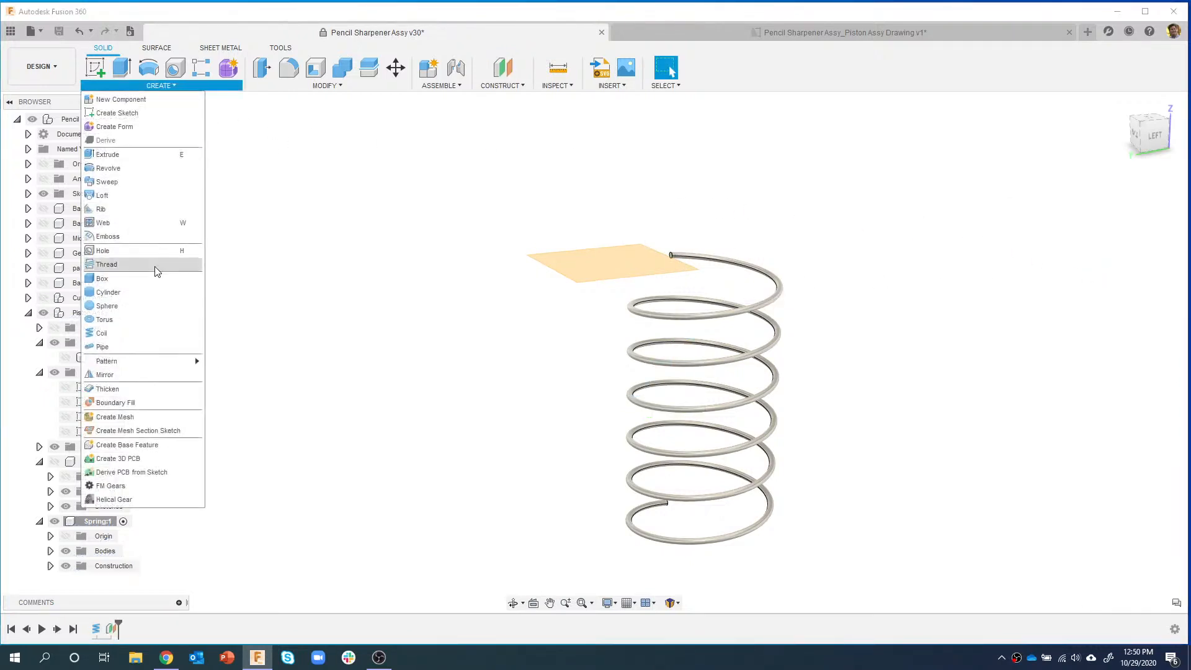
pyautogui.click(135, 330)
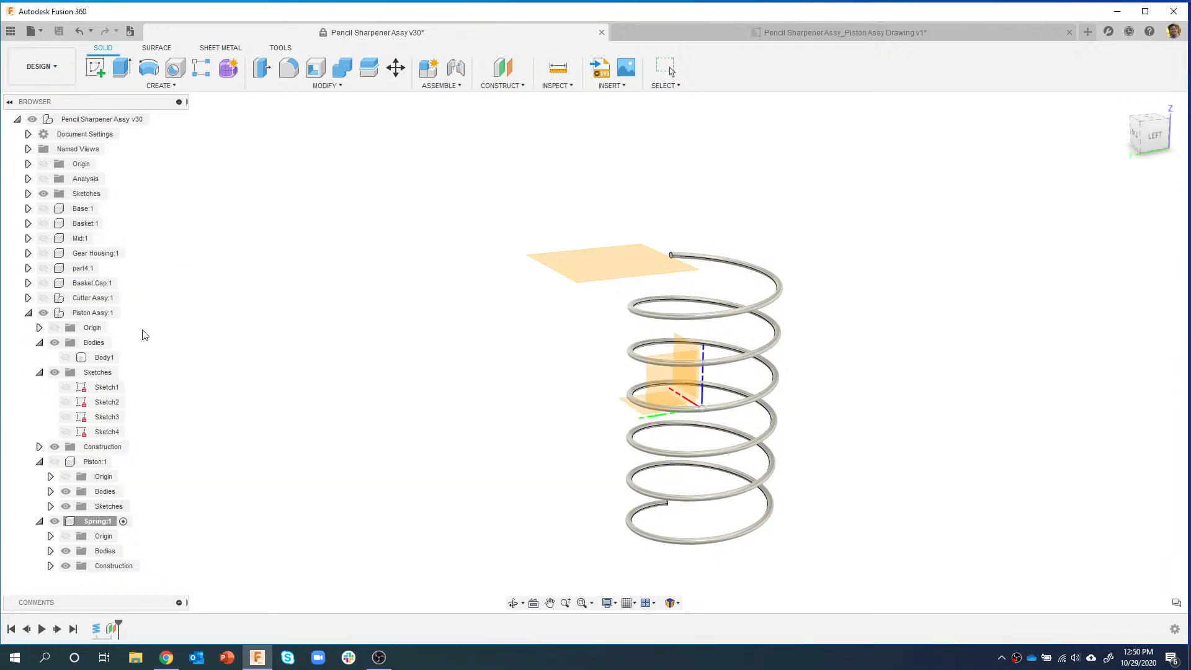
pyautogui.click(614, 265)
pyautogui.keyDown('shift'); pyautogui.moveTo(639, 266); pyautogui.dragTo(663, 296, button='middle'); pyautogui.keyUp('shift')
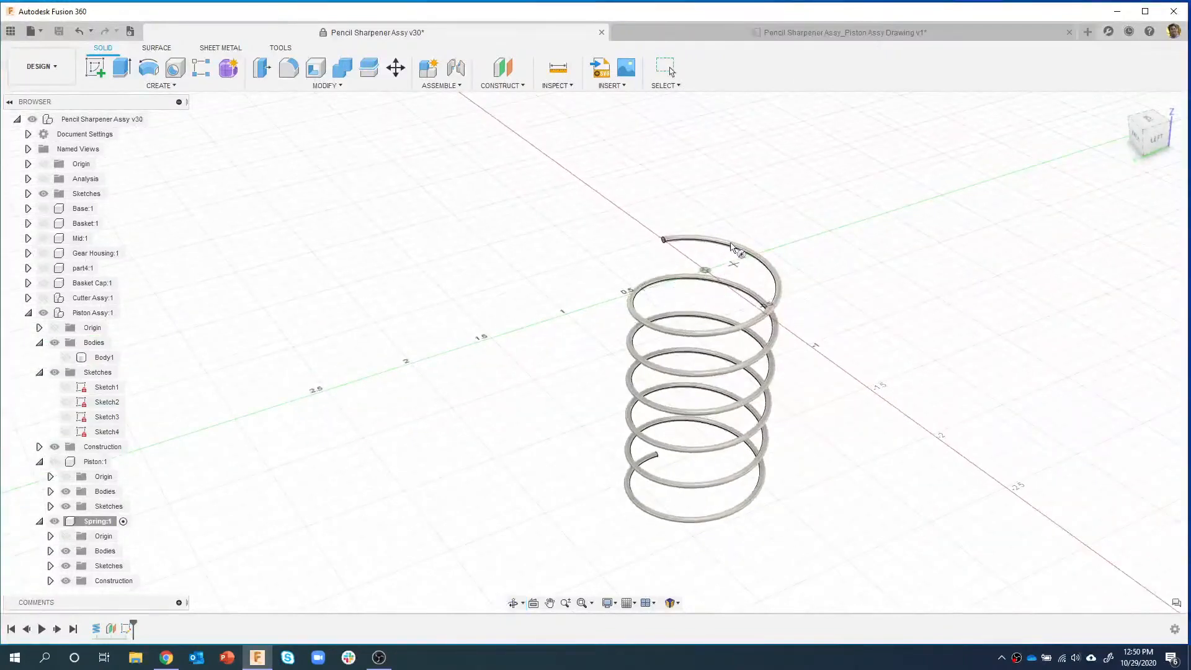
pyautogui.click(706, 273)
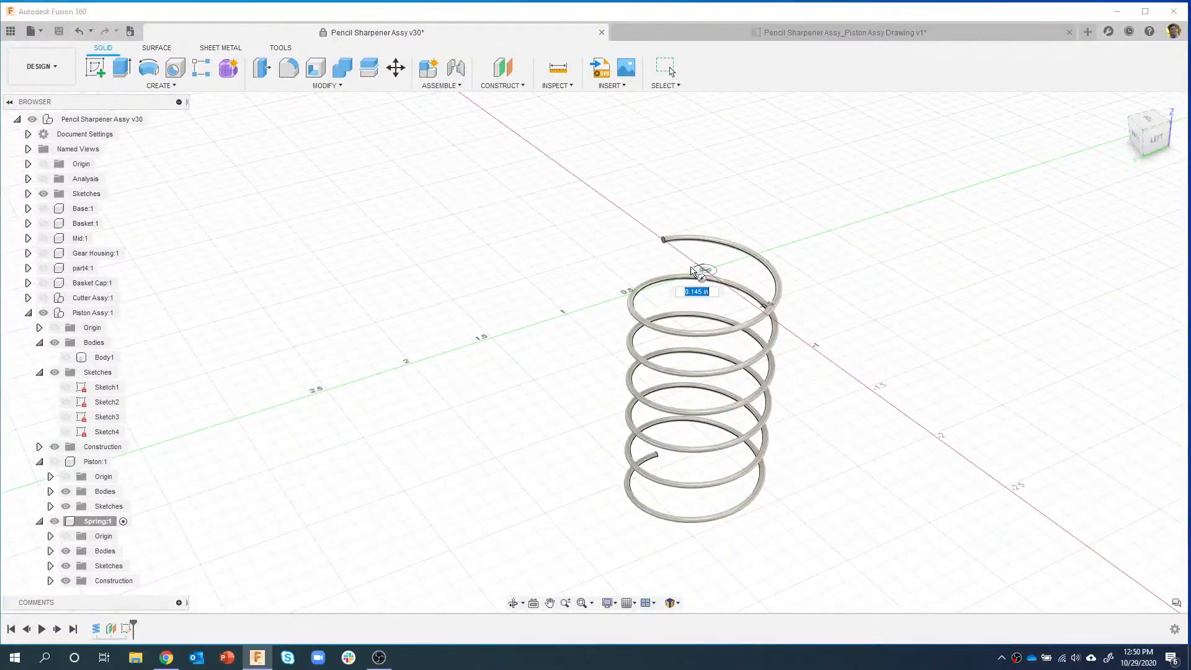
pyautogui.press('BackSpace')
pyautogui.write('.93')
pyautogui.press('Return')
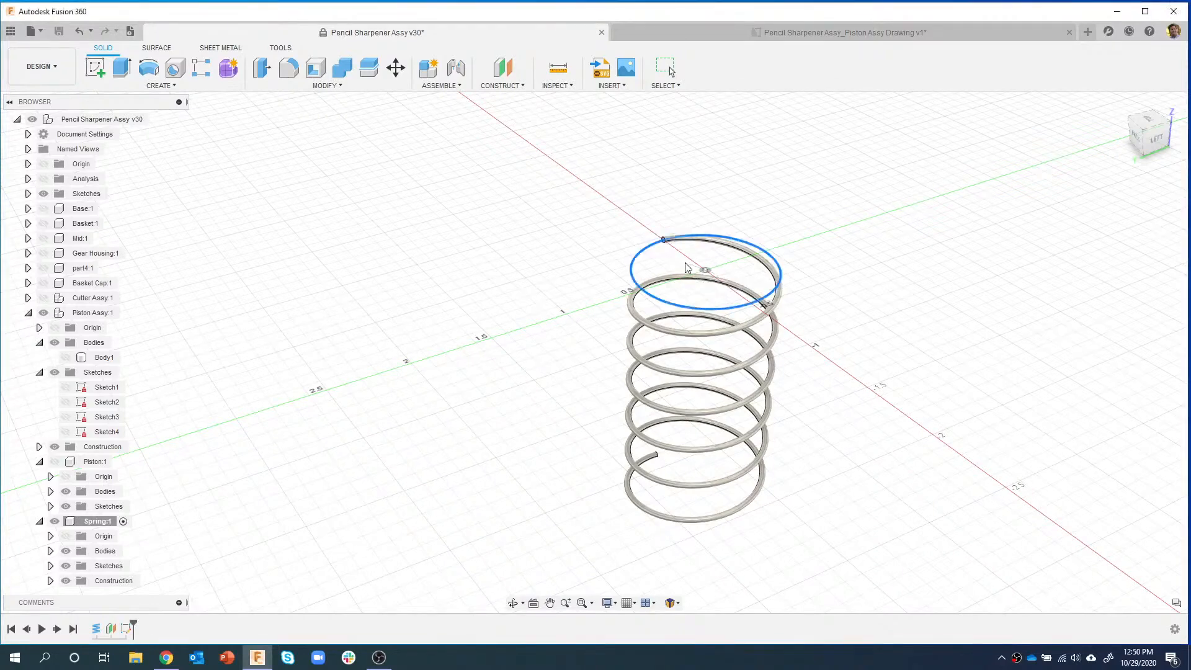
pyautogui.keyDown('shift'); pyautogui.moveTo(718, 250); pyautogui.dragTo(620, 270, button='middle'); pyautogui.keyUp('shift')
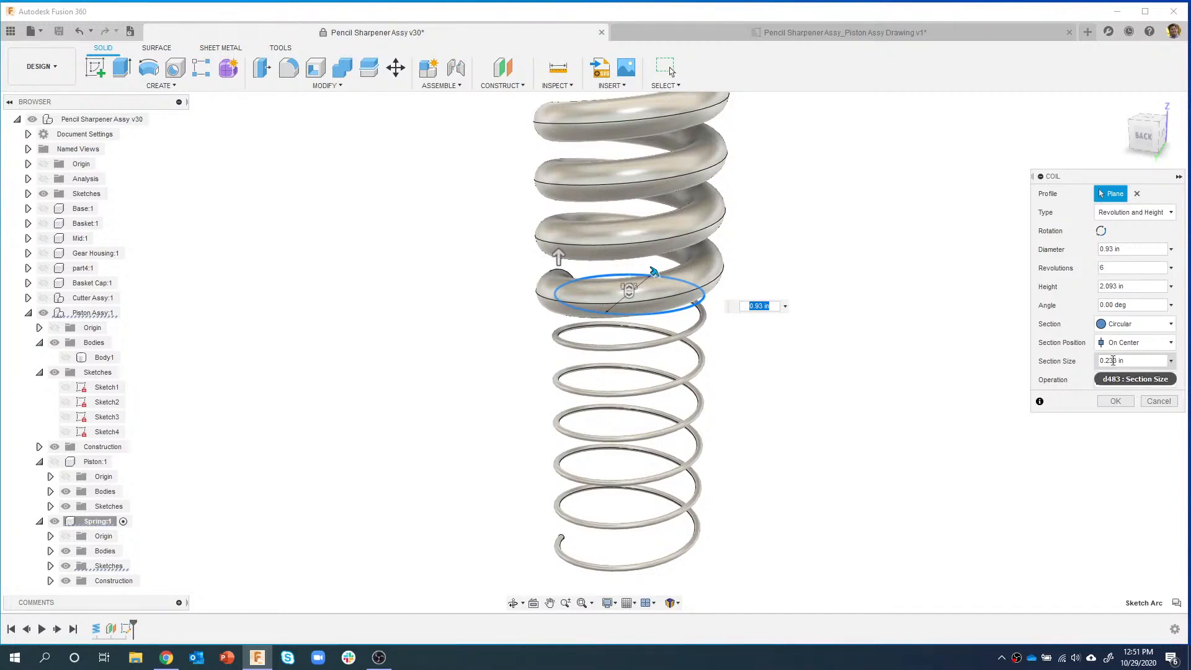
# - Set the upper coil's section size to 0.04 in and its operation to Join
pyautogui.click(1172, 361)
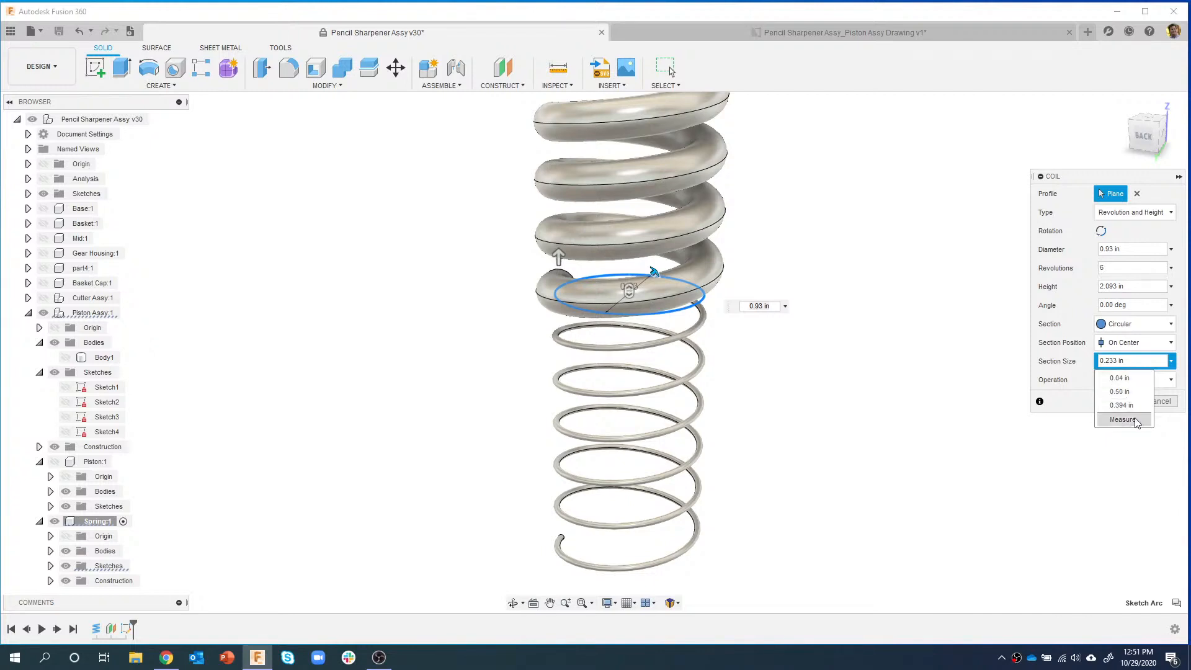
pyautogui.click(1130, 380)
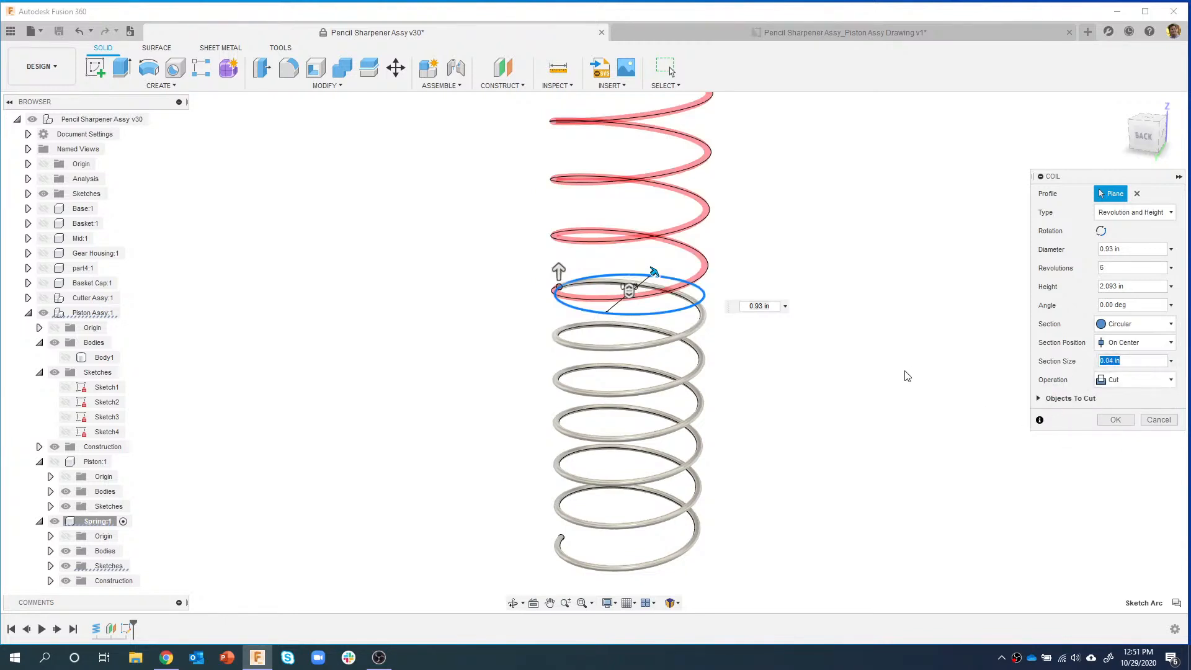
pyautogui.keyDown('shift'); pyautogui.moveTo(785, 258); pyautogui.dragTo(814, 259, button='middle'); pyautogui.keyUp('shift')
pyautogui.click(1135, 380)
pyautogui.click(1116, 386)
pyautogui.keyDown('shift'); pyautogui.moveTo(745, 246); pyautogui.dragTo(824, 267, button='middle'); pyautogui.keyUp('shift')
pyautogui.scroll(-4, 810, 276)
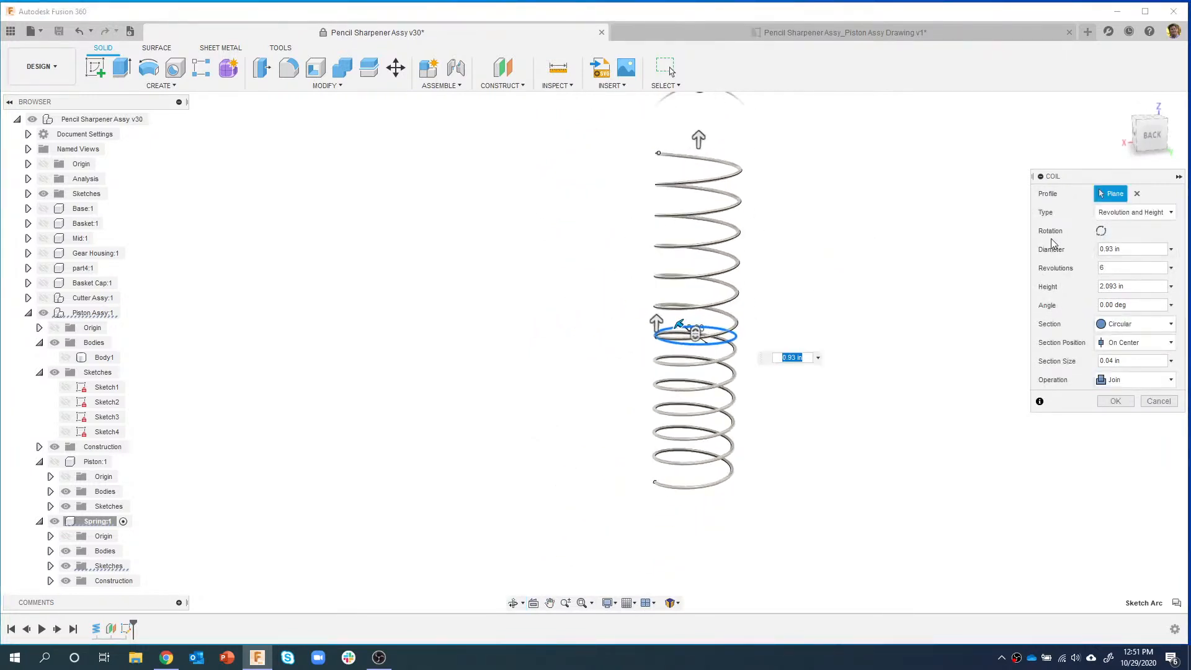
# - Set the upper coil to 1 revolution with a height of 0.001 in
pyautogui.doubleClick(1117, 268)
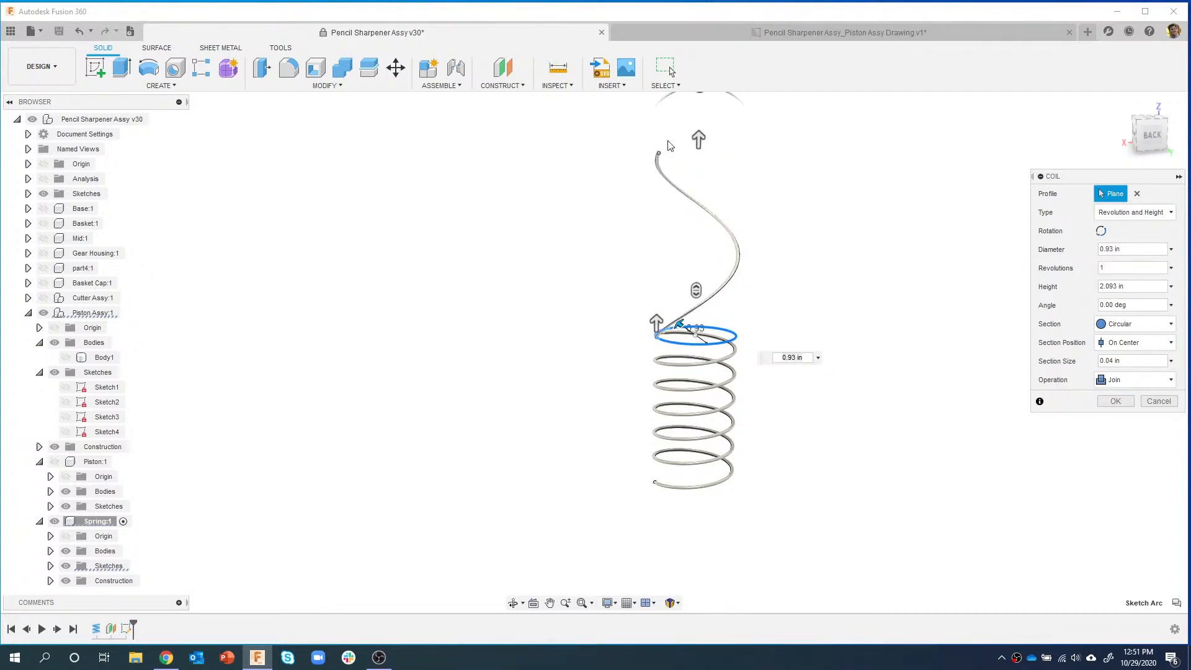
pyautogui.doubleClick(1145, 287)
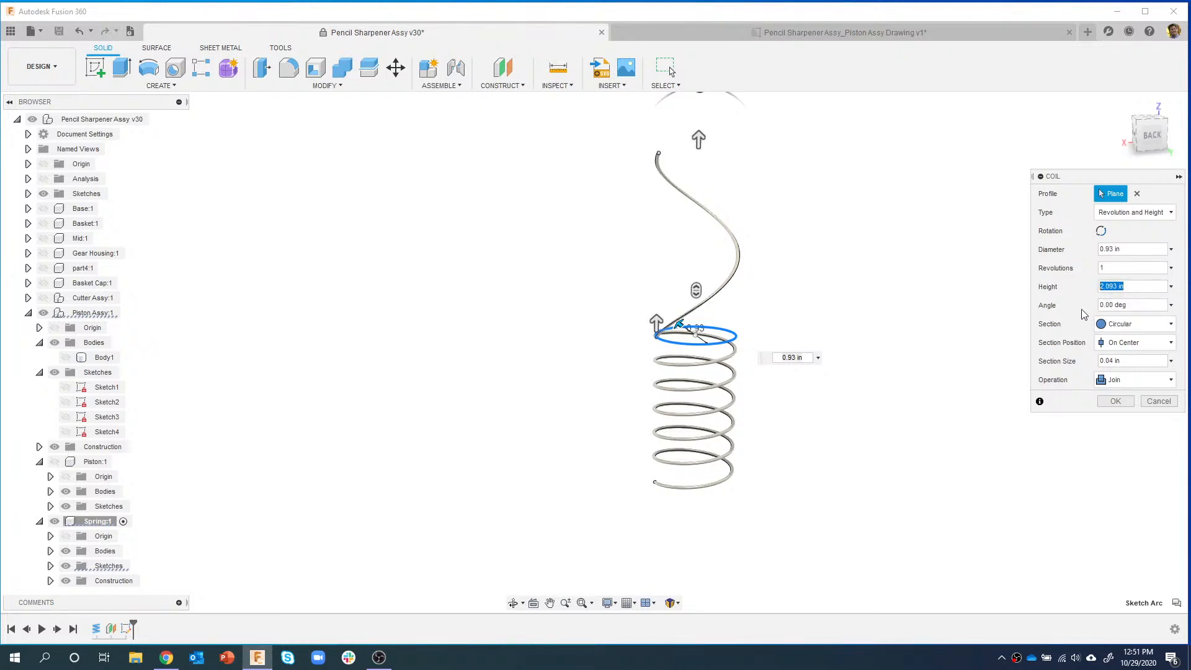
pyautogui.press('BackSpace')
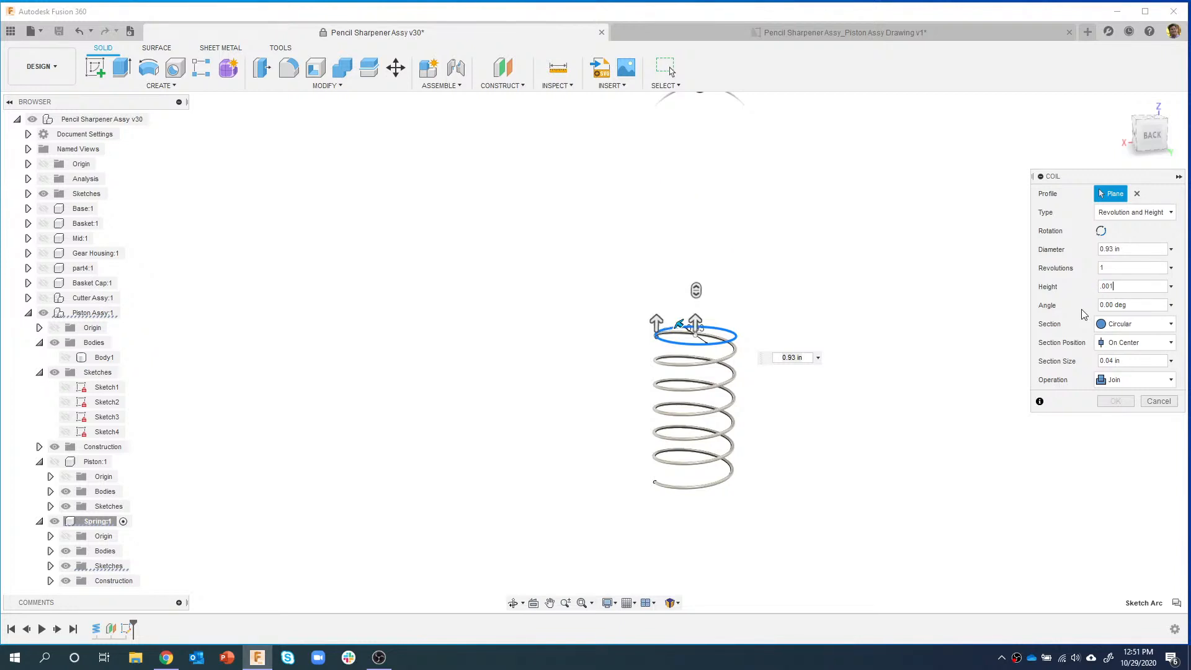
pyautogui.scroll(5, 695, 311)
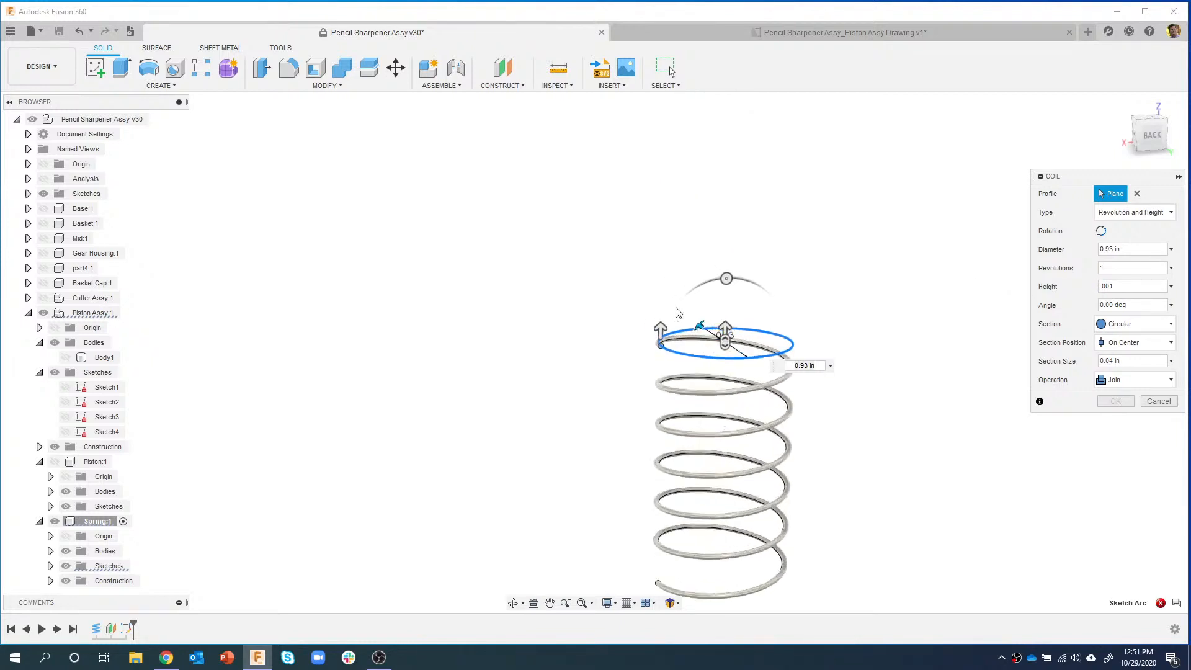
pyautogui.keyDown('shift'); pyautogui.moveTo(694, 311); pyautogui.dragTo(752, 303, button='middle'); pyautogui.keyUp('shift')
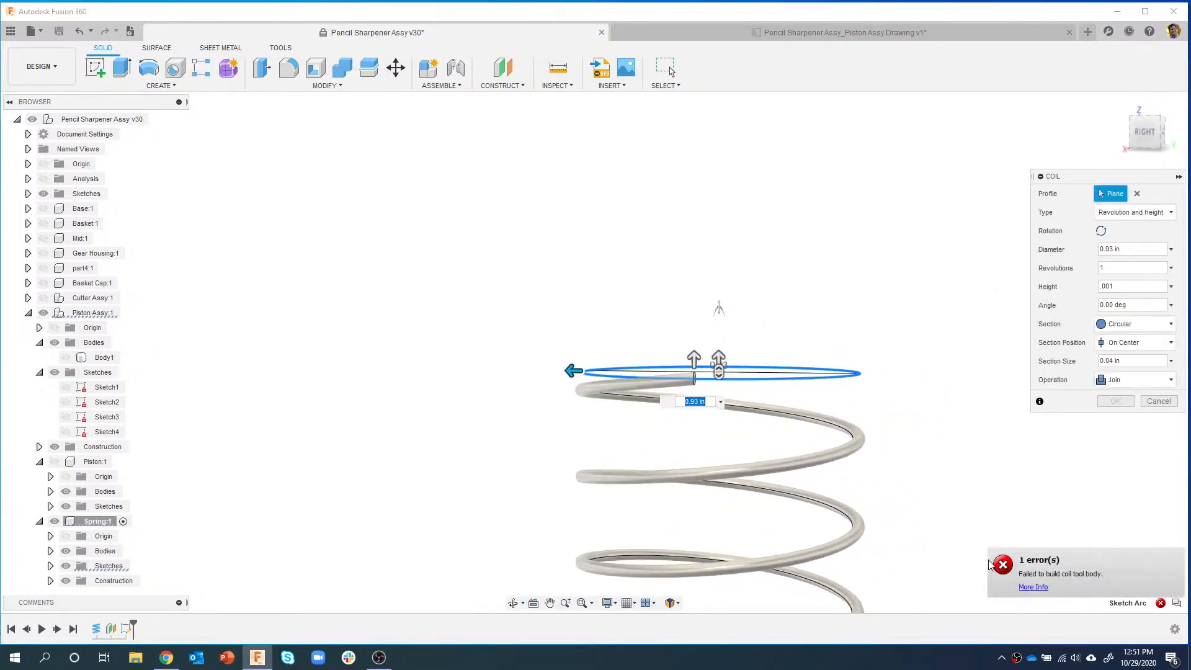
pyautogui.keyDown('shift'); pyautogui.moveTo(820, 336); pyautogui.dragTo(827, 332, button='middle'); pyautogui.keyUp('shift')
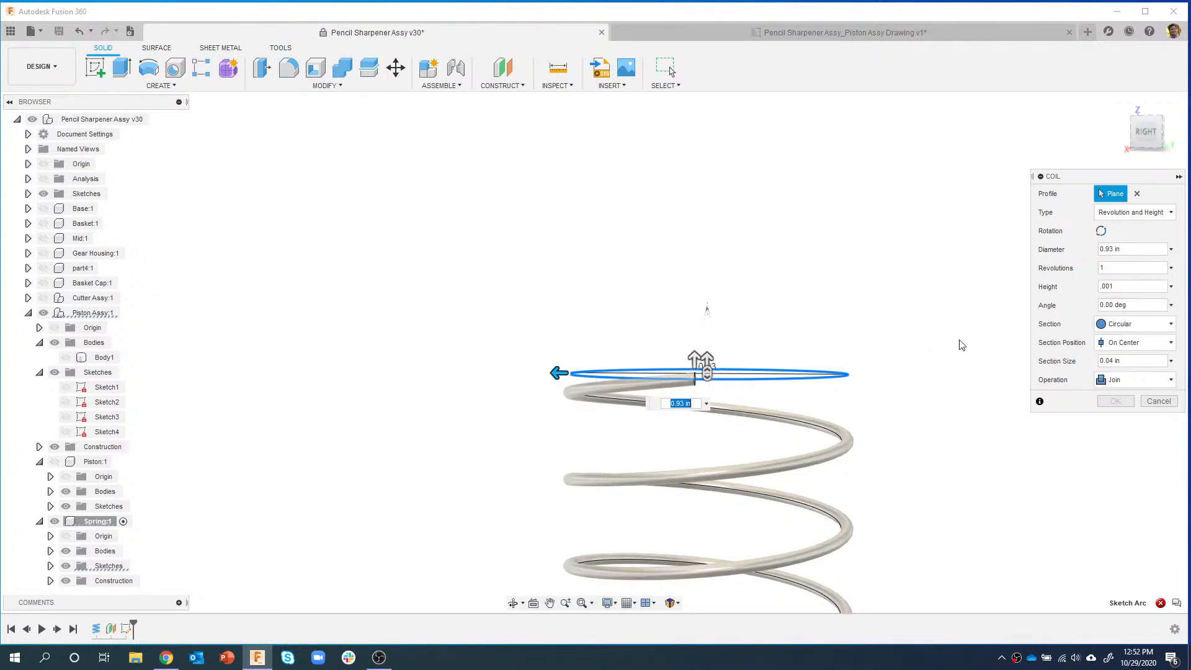
# - Try 0.5 revolutions for the upper coil and check the flat turn against the spring's wire end
pyautogui.keyDown('shift'); pyautogui.moveTo(820, 321); pyautogui.dragTo(845, 335, button='middle'); pyautogui.keyUp('shift')
pyautogui.keyDown('shift'); pyautogui.moveTo(651, 378); pyautogui.dragTo(781, 297, button='middle'); pyautogui.keyUp('shift')
pyautogui.press('Tab')
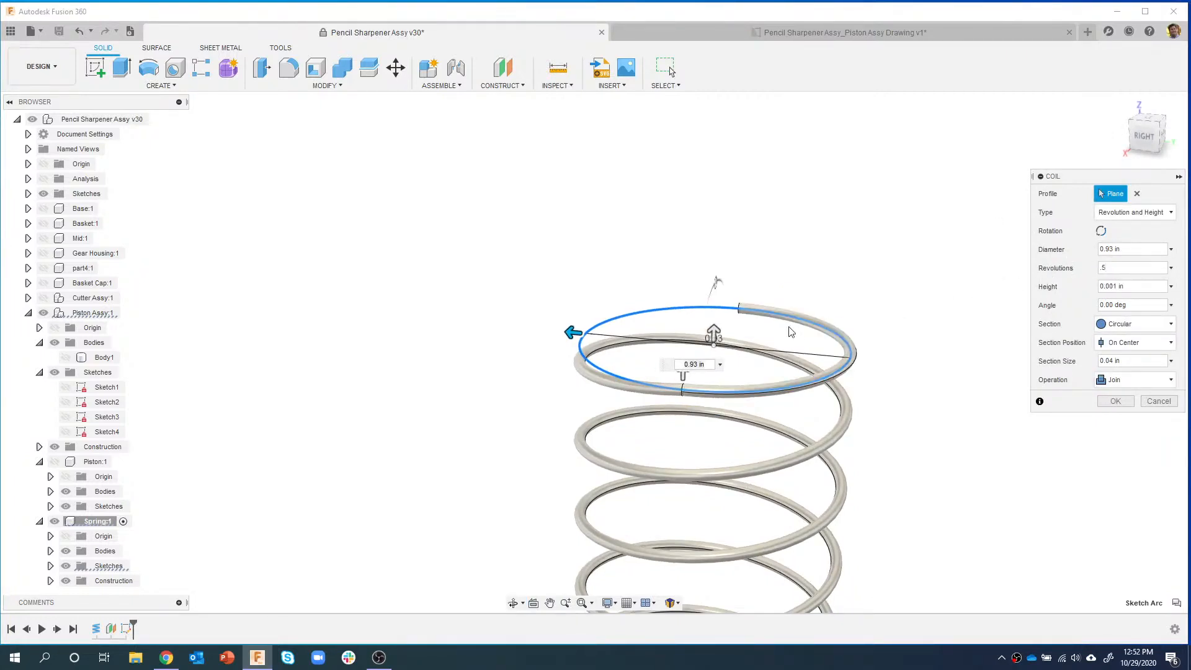
pyautogui.moveTo(689, 365)
pyautogui.keyDown('shift'); pyautogui.mouseDown(button='middle')
pyautogui.moveTo(737, 340)
pyautogui.moveTo(684, 345)
pyautogui.moveTo(678, 361)
pyautogui.moveTo(703, 354)
pyautogui.mouseUp(button='middle'); pyautogui.keyUp('shift')
# - Set the upper coil's revolutions to 0.85 and create it joined to the spring
pyautogui.doubleClick(1106, 268)
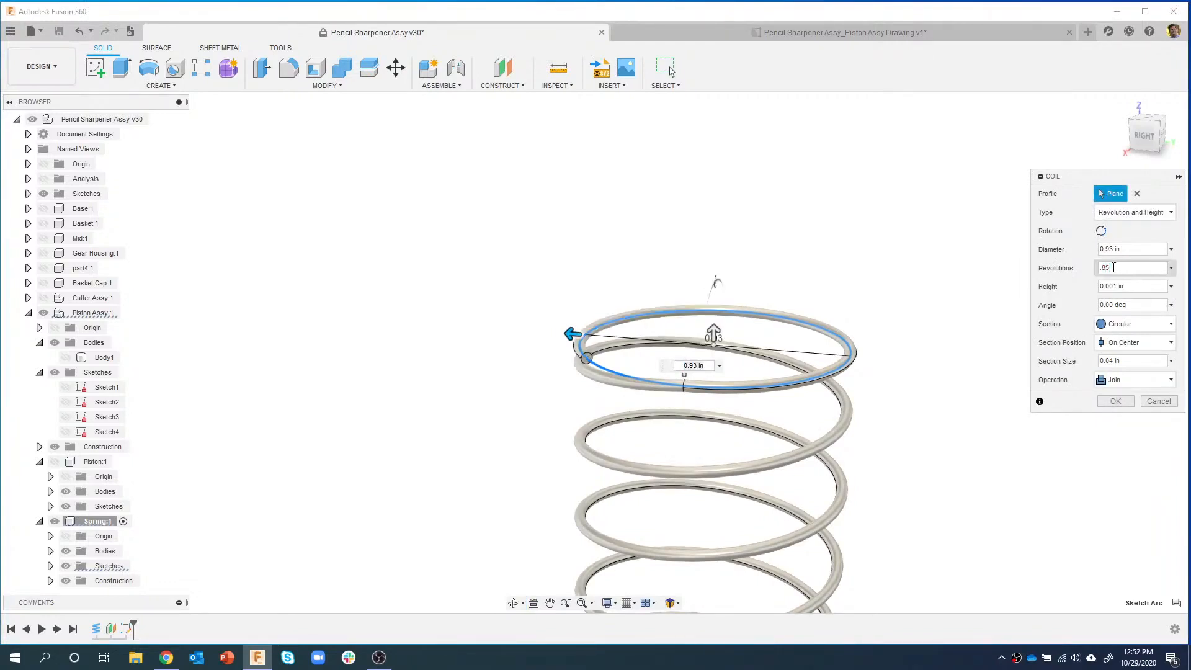
pyautogui.keyDown('shift'); pyautogui.moveTo(858, 258); pyautogui.dragTo(839, 293, button='middle'); pyautogui.keyUp('shift')
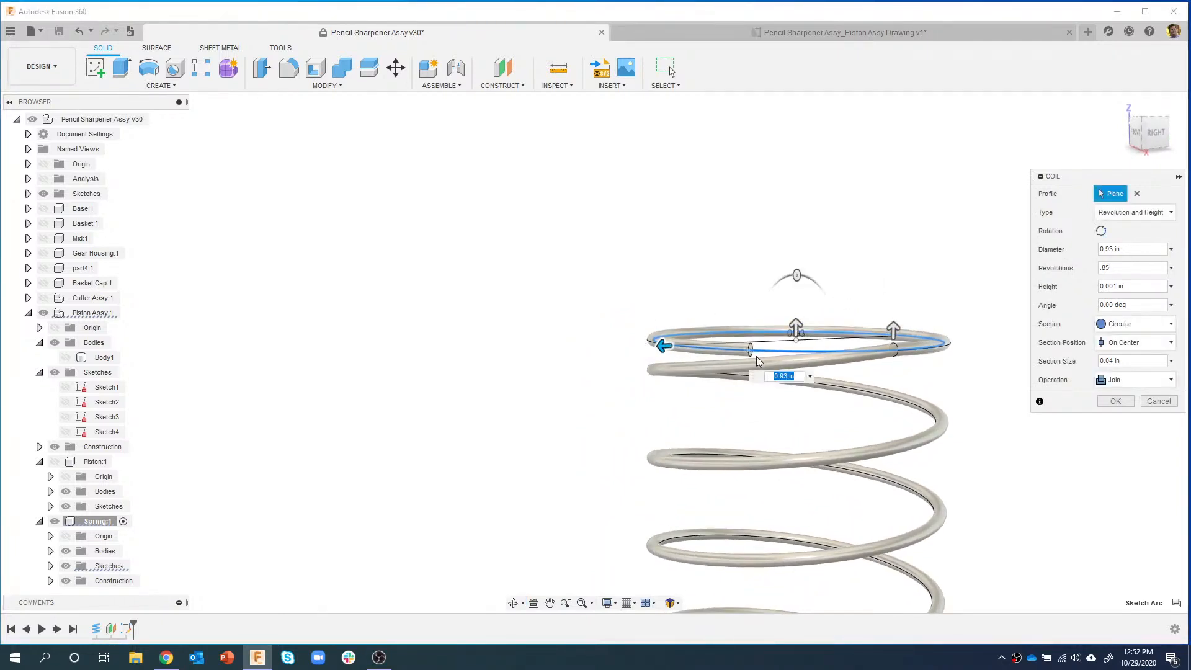
pyautogui.scroll(2, 754, 356)
pyautogui.scroll(-3, 749, 359)
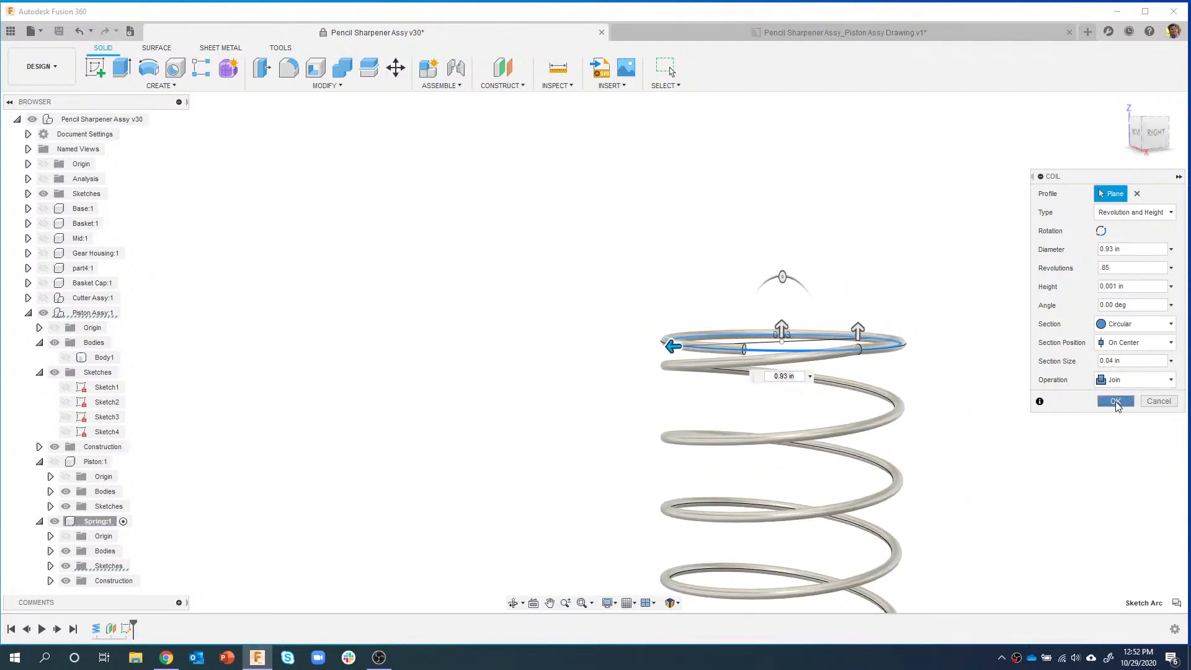
pyautogui.click(1115, 400)
pyautogui.keyDown('shift'); pyautogui.moveTo(993, 381); pyautogui.dragTo(1021, 308, button='middle'); pyautogui.keyUp('shift')
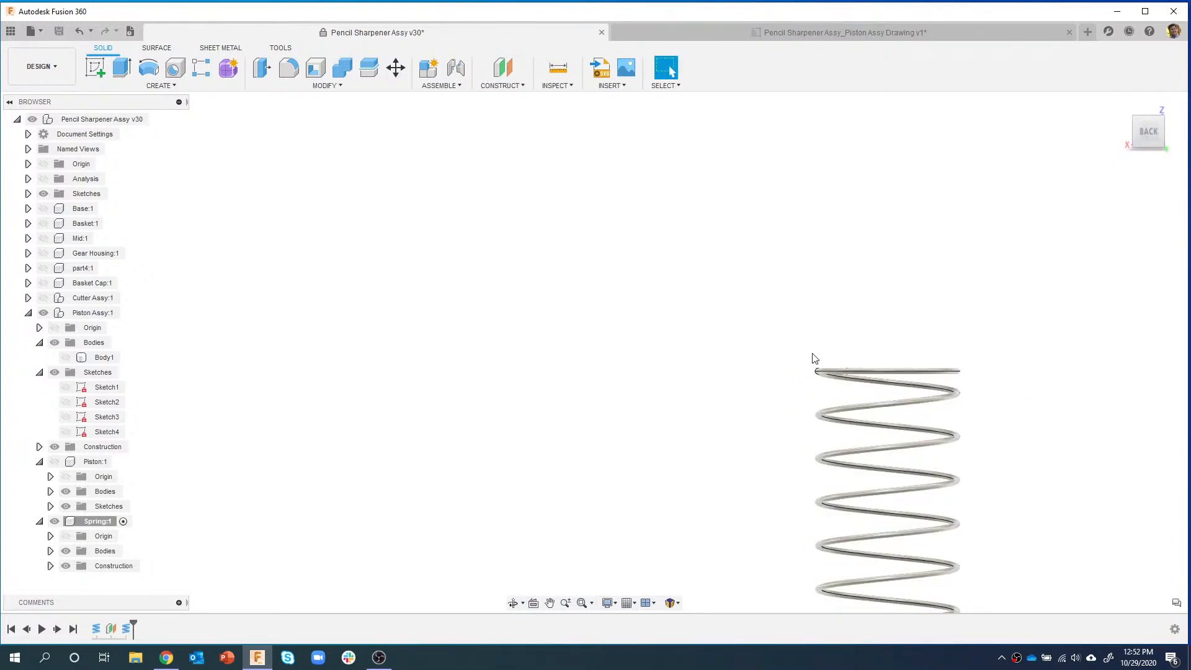
pyautogui.keyDown('shift'); pyautogui.moveTo(996, 370); pyautogui.dragTo(922, 310, button='middle'); pyautogui.keyUp('shift')
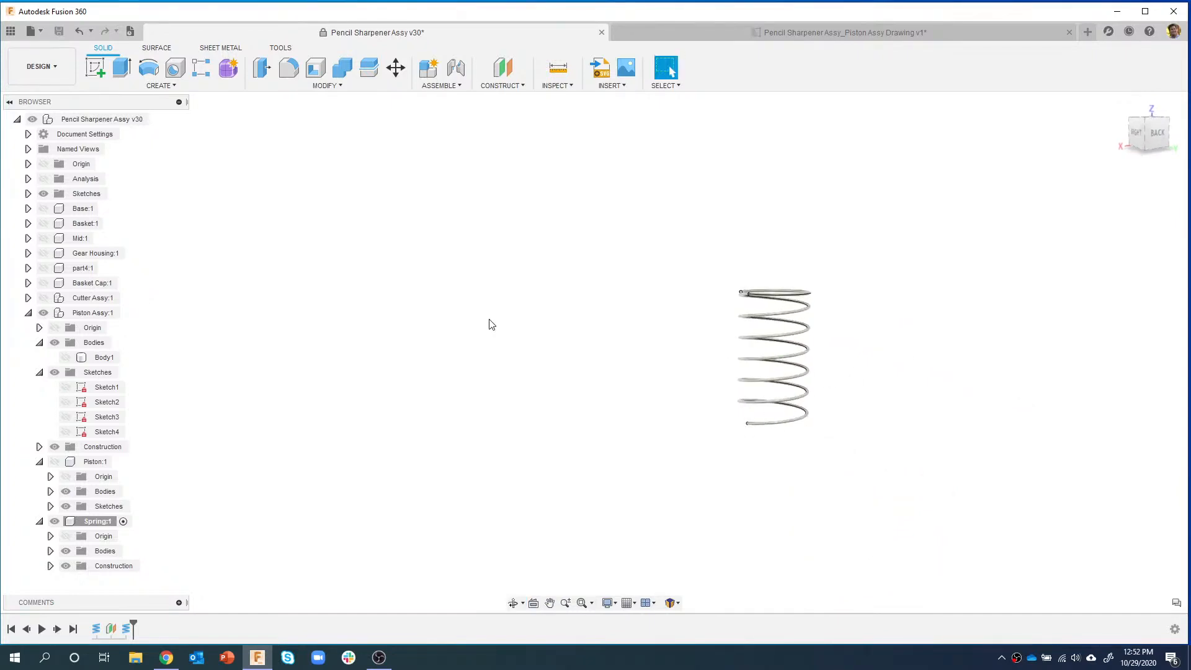
# - Create an offset plane from the Spring's XY plane, with extent To Object, at the vertex on the lower wire end
pyautogui.click(503, 69)
pyautogui.keyDown('shift'); pyautogui.moveTo(829, 329); pyautogui.dragTo(808, 381, button='middle'); pyautogui.keyUp('shift')
pyautogui.scroll(3, 808, 381)
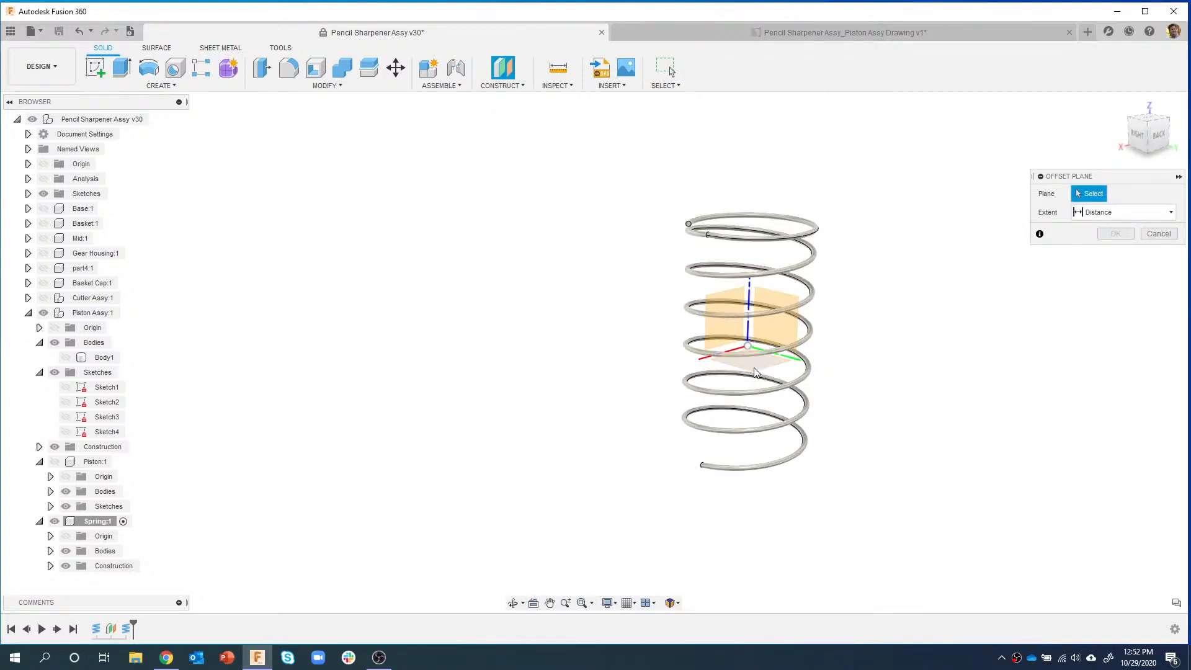
pyautogui.click(772, 371)
pyautogui.click(1135, 212)
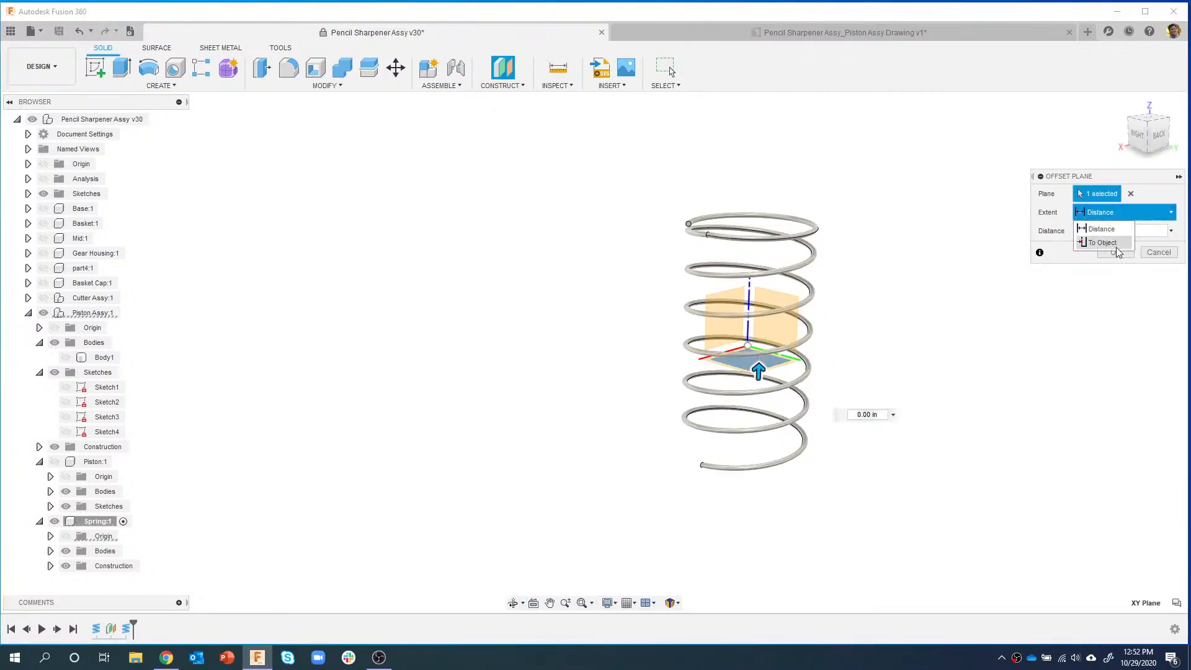
pyautogui.click(1091, 248)
pyautogui.keyDown('shift'); pyautogui.moveTo(680, 483); pyautogui.dragTo(785, 466, button='middle'); pyautogui.keyUp('shift')
pyautogui.scroll(3, 798, 465)
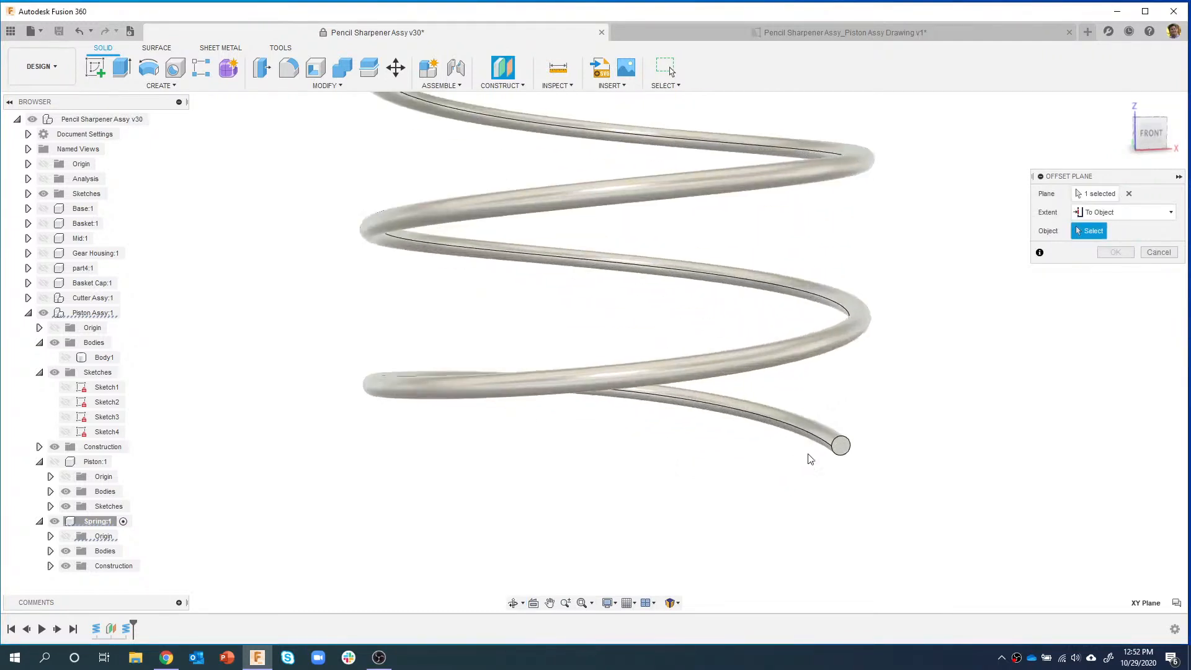
pyautogui.click(837, 445)
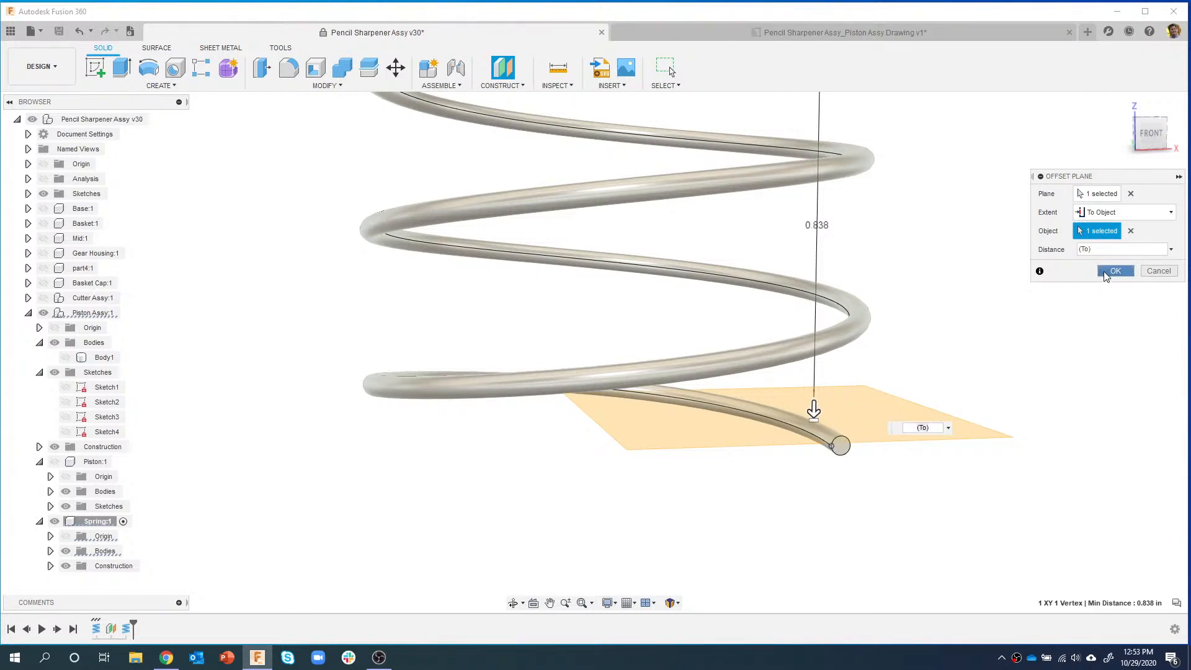
pyautogui.click(1115, 271)
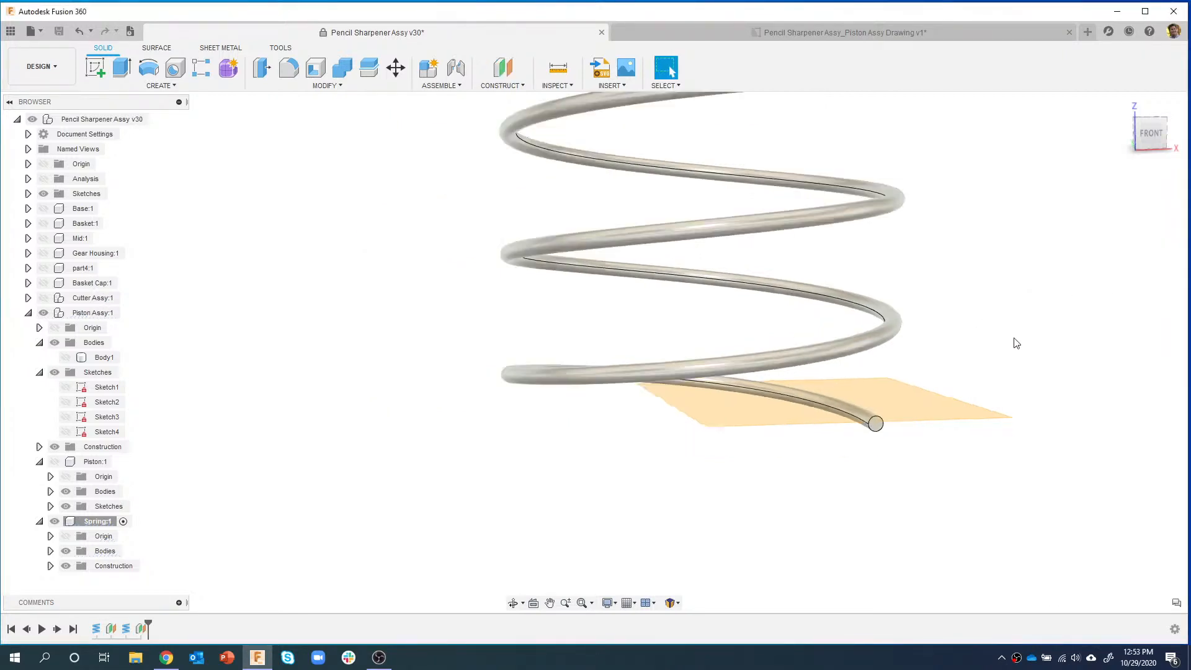
# - Start a coil on the lower offset plane, centred on the origin and reaching the lower wire end, 0.93 in in diameter
pyautogui.click(172, 86)
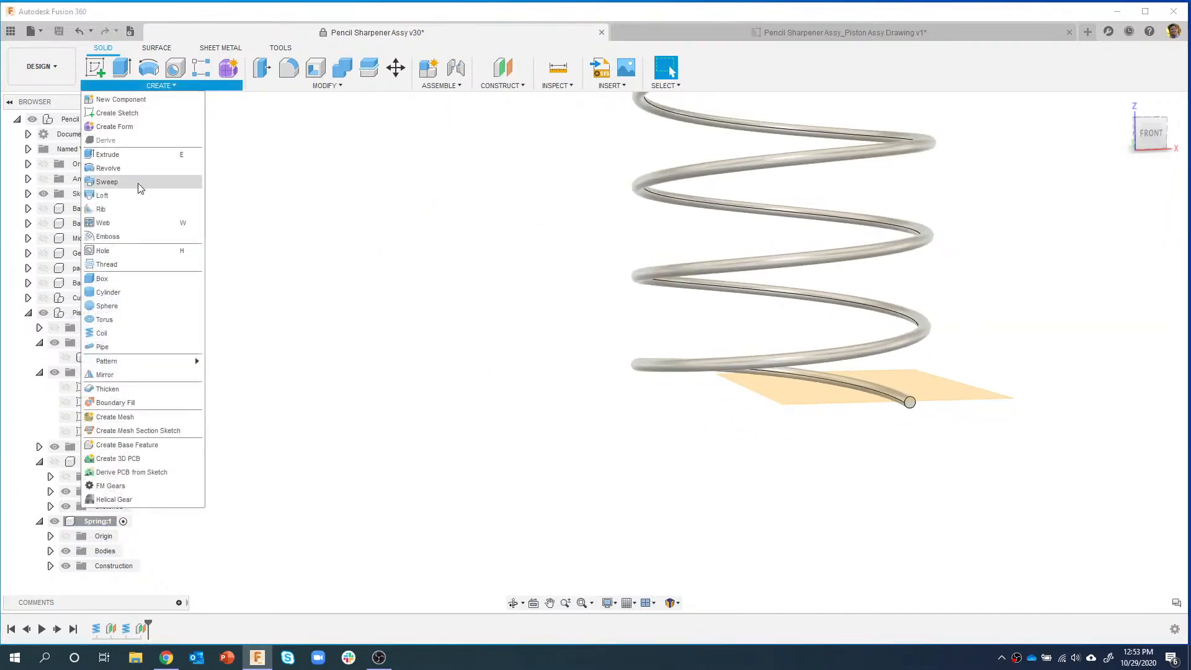
pyautogui.click(124, 333)
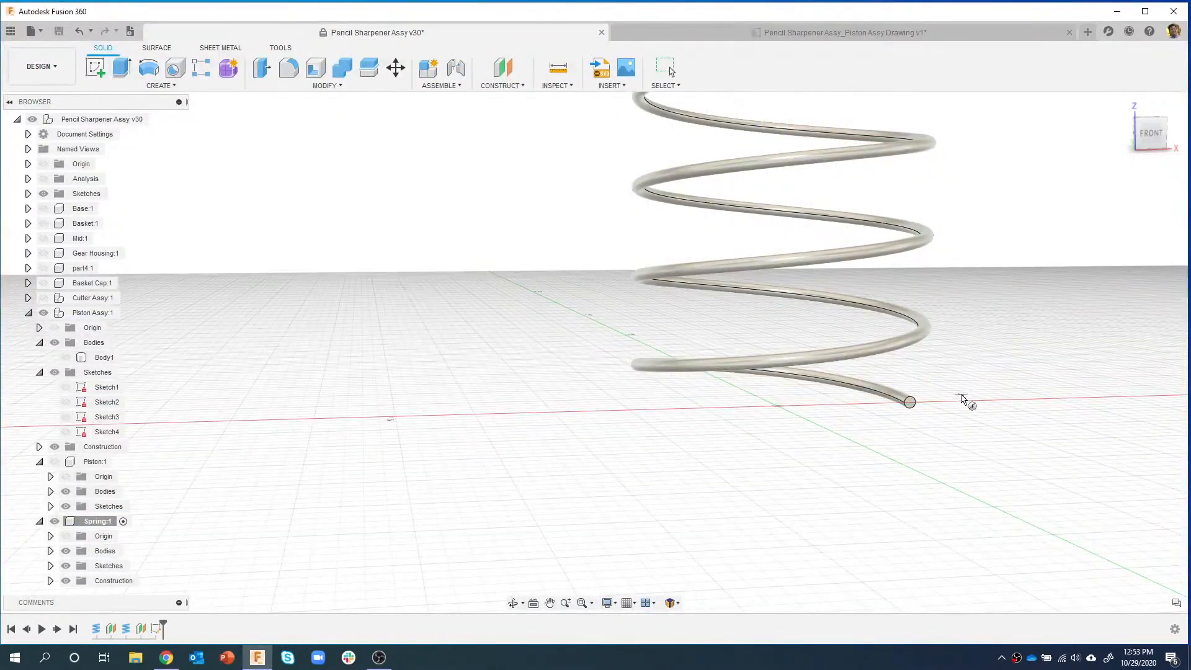
pyautogui.click(782, 410)
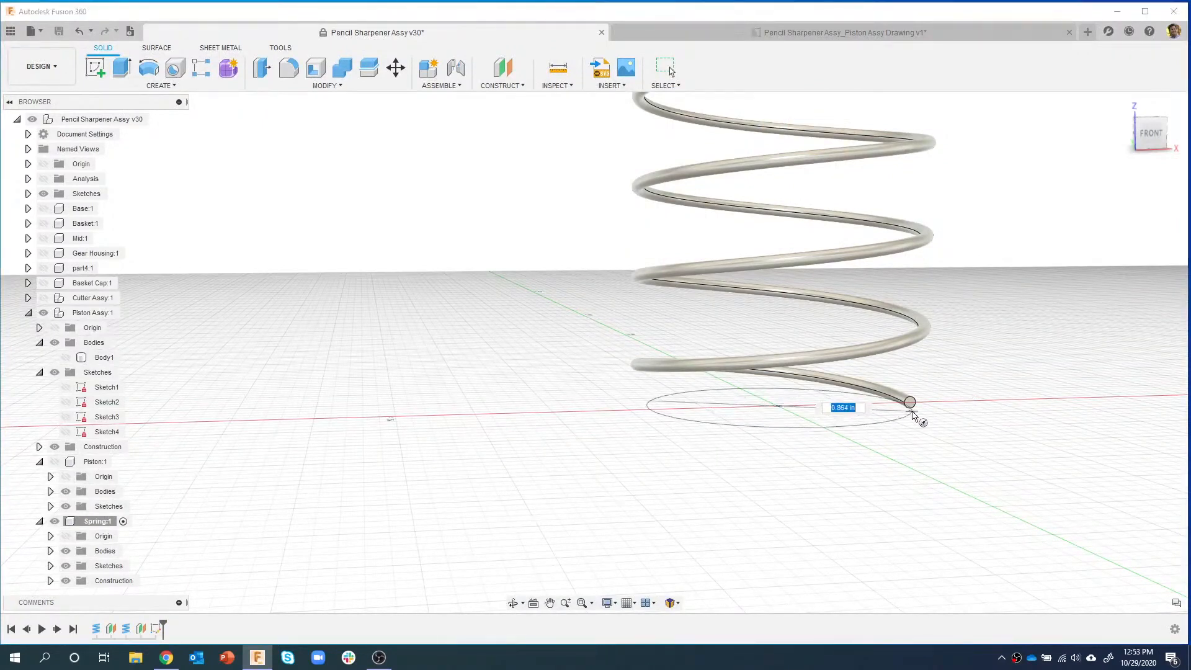
pyautogui.click(910, 403)
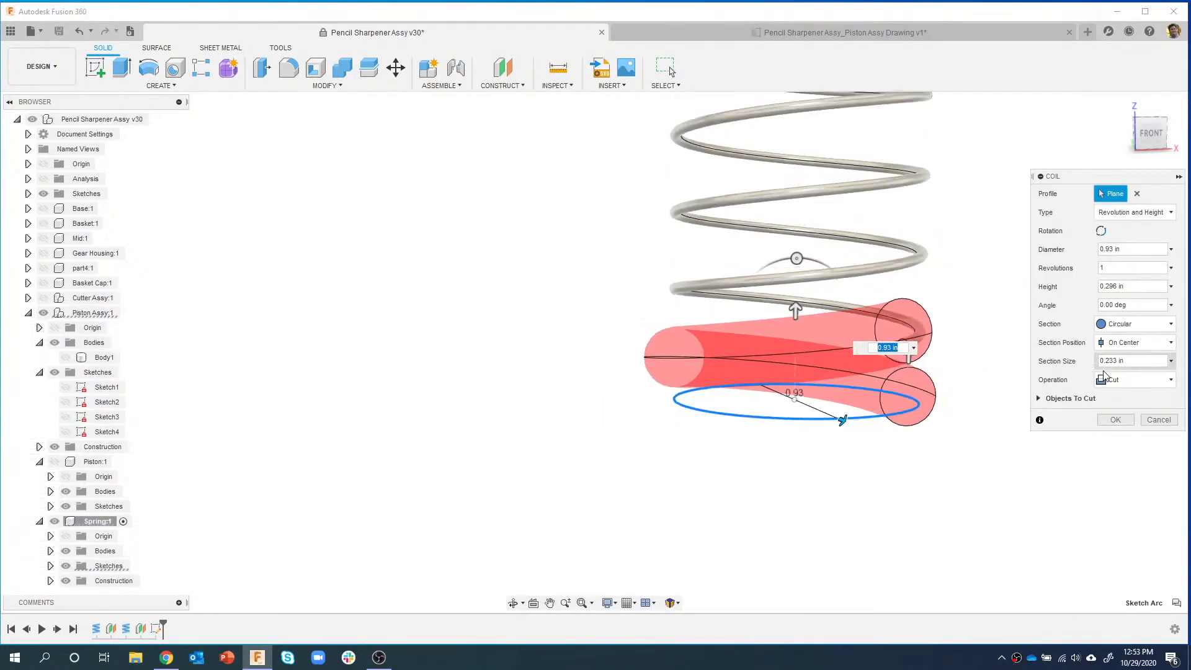
# - Set the lower coil's section size to 0.04 in and its revolutions to 0.85
pyautogui.click(1172, 361)
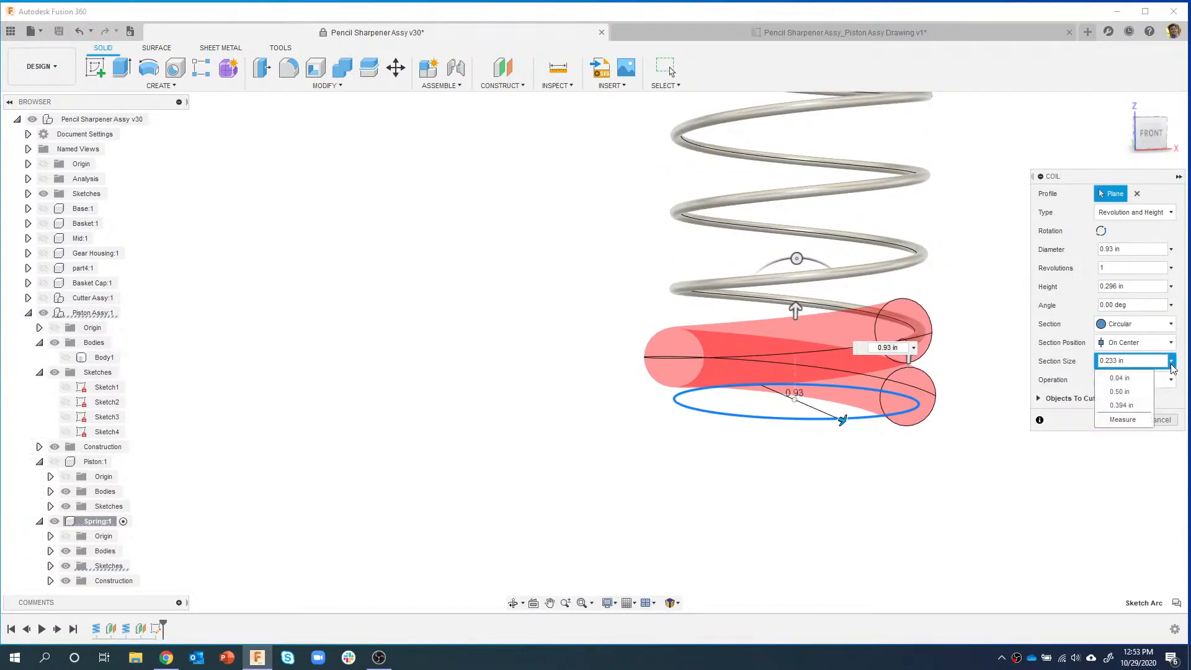
pyautogui.click(1144, 383)
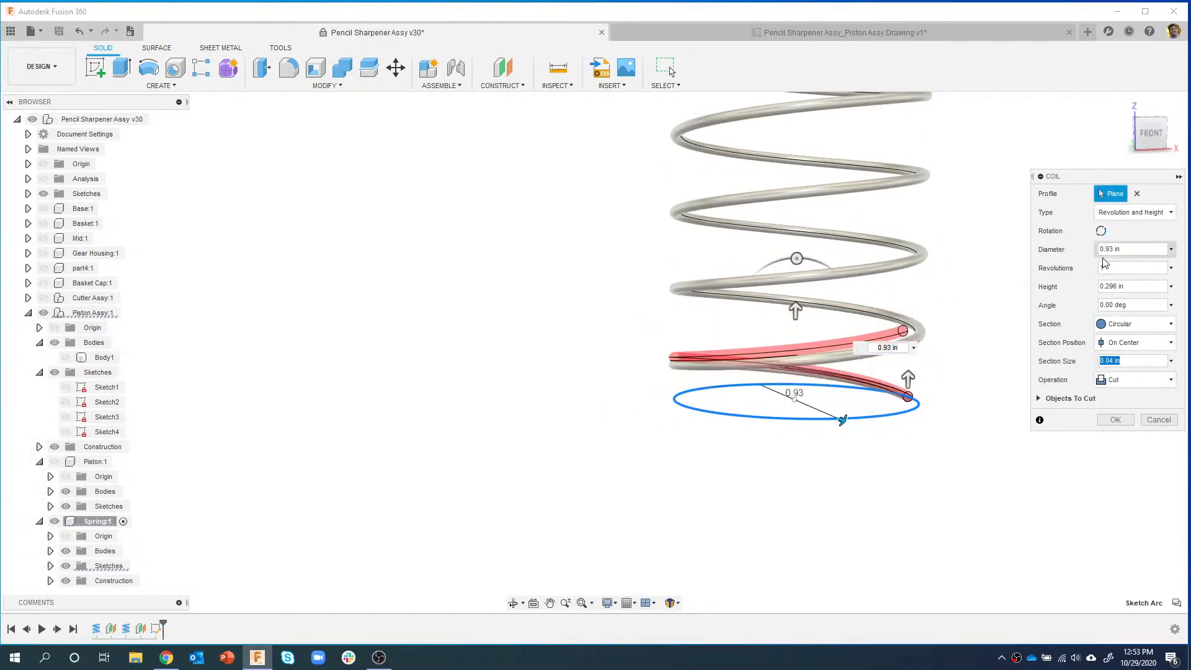
pyautogui.click(1170, 268)
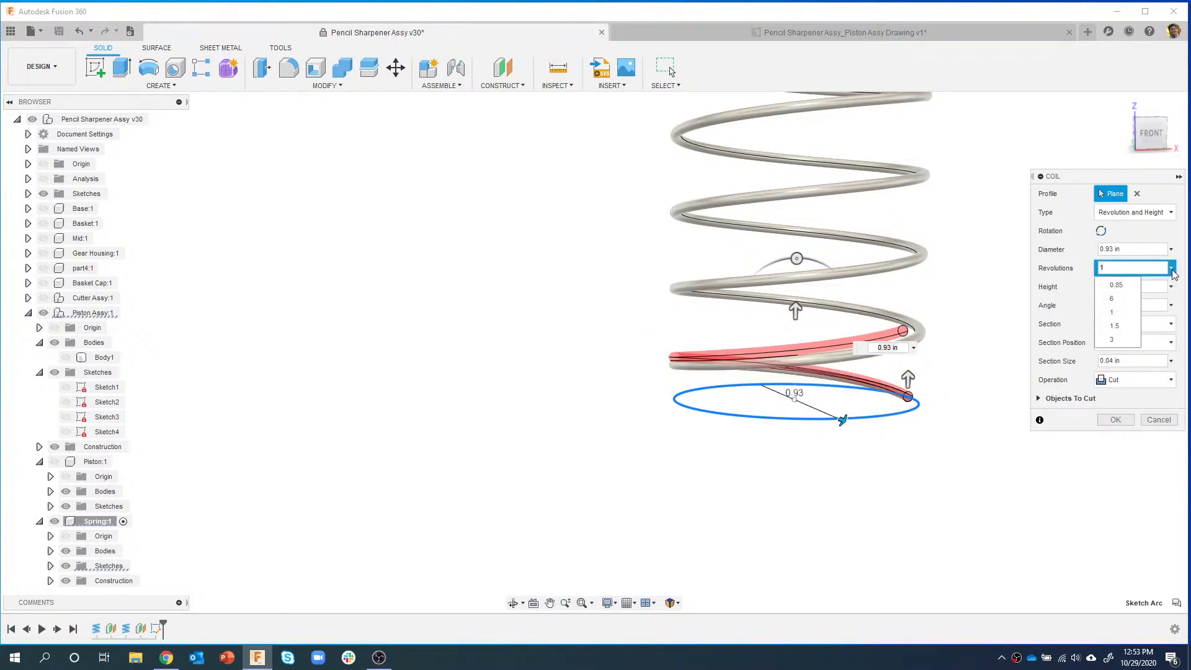
pyautogui.click(1133, 286)
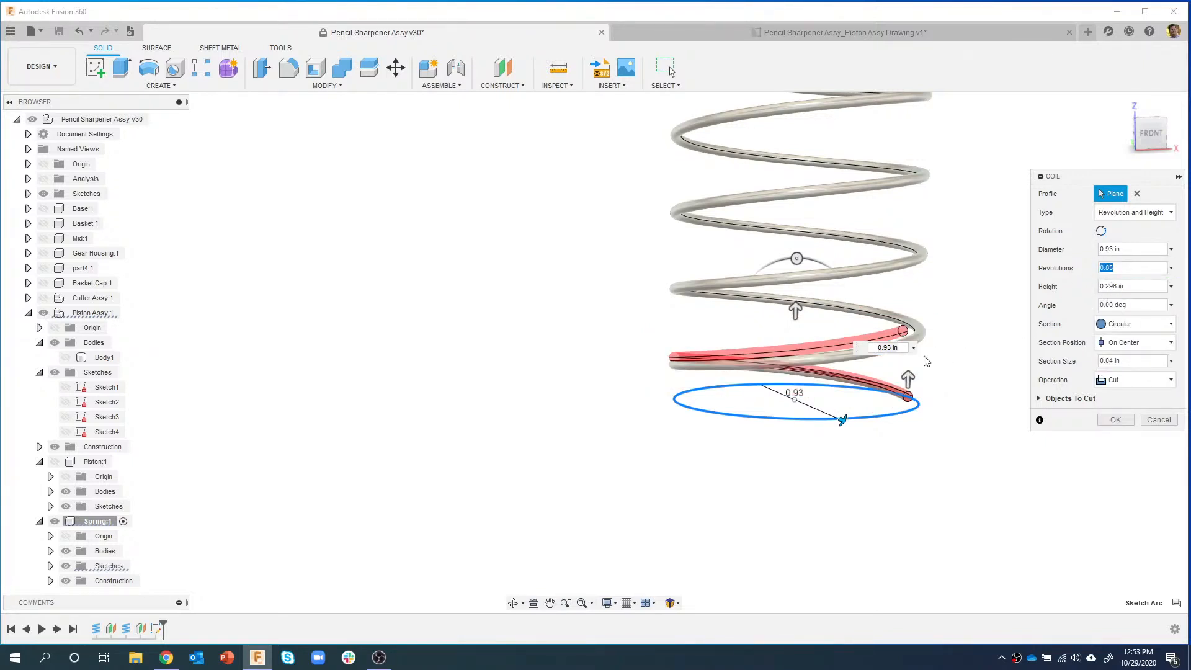
pyautogui.click(898, 349)
pyautogui.moveTo(951, 324)
pyautogui.keyDown('shift'); pyautogui.mouseDown(button='middle')
pyautogui.moveTo(987, 354)
pyautogui.moveTo(949, 325)
pyautogui.mouseUp(button='middle'); pyautogui.keyUp('shift')
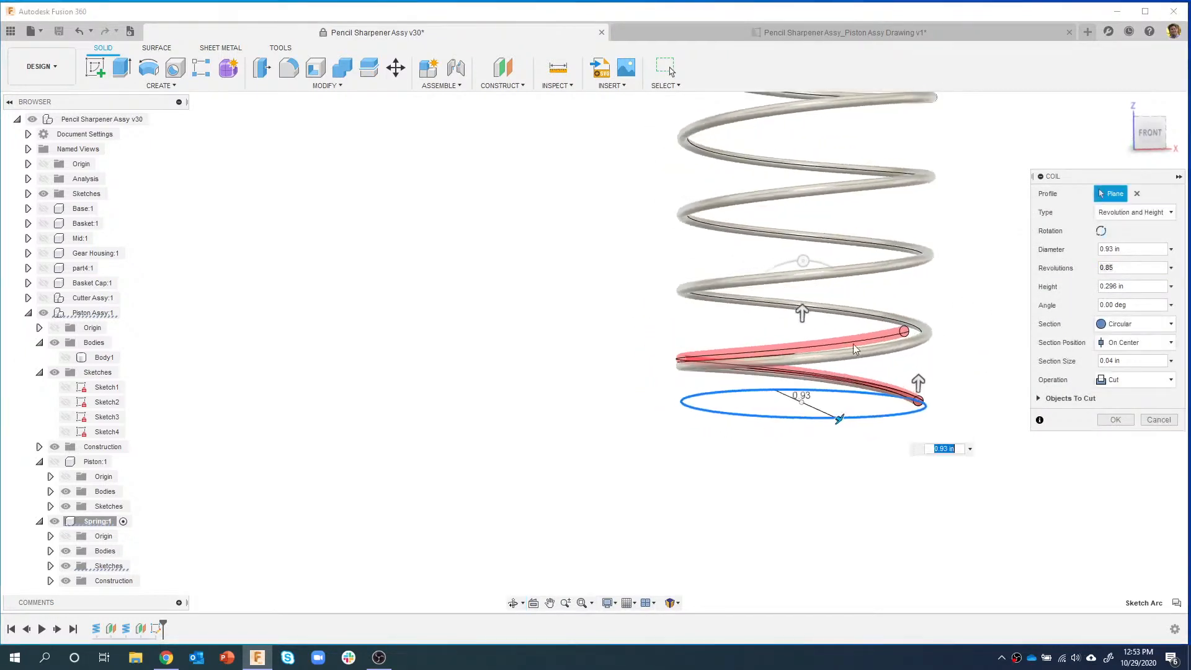
# - Set the lower coil's height to -.001 in and create it joined to the spring
pyautogui.click(1119, 287)
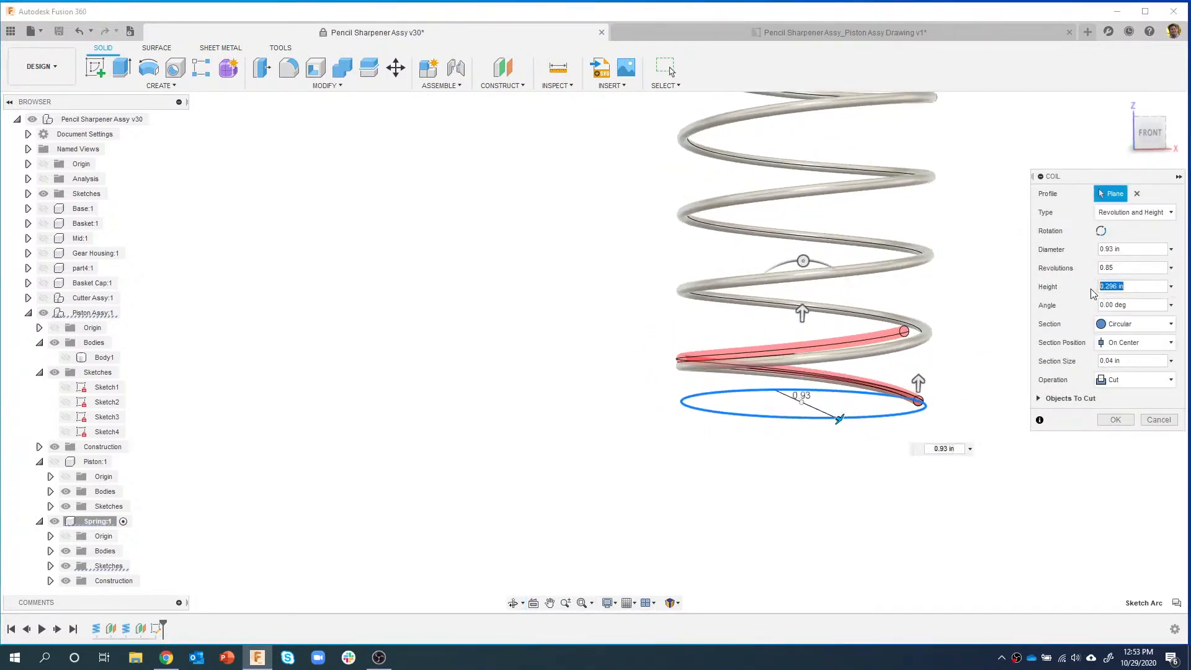
pyautogui.write('-.001')
pyautogui.keyDown('shift'); pyautogui.moveTo(913, 399); pyautogui.dragTo(833, 361, button='middle'); pyautogui.keyUp('shift')
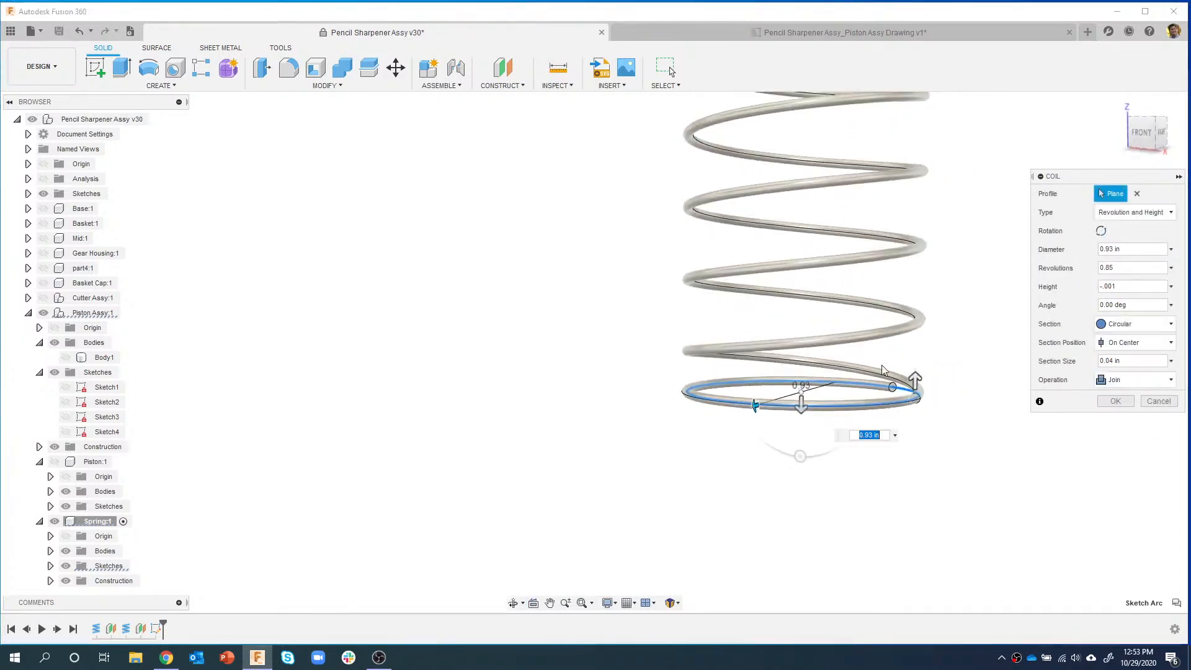
pyautogui.click(1115, 400)
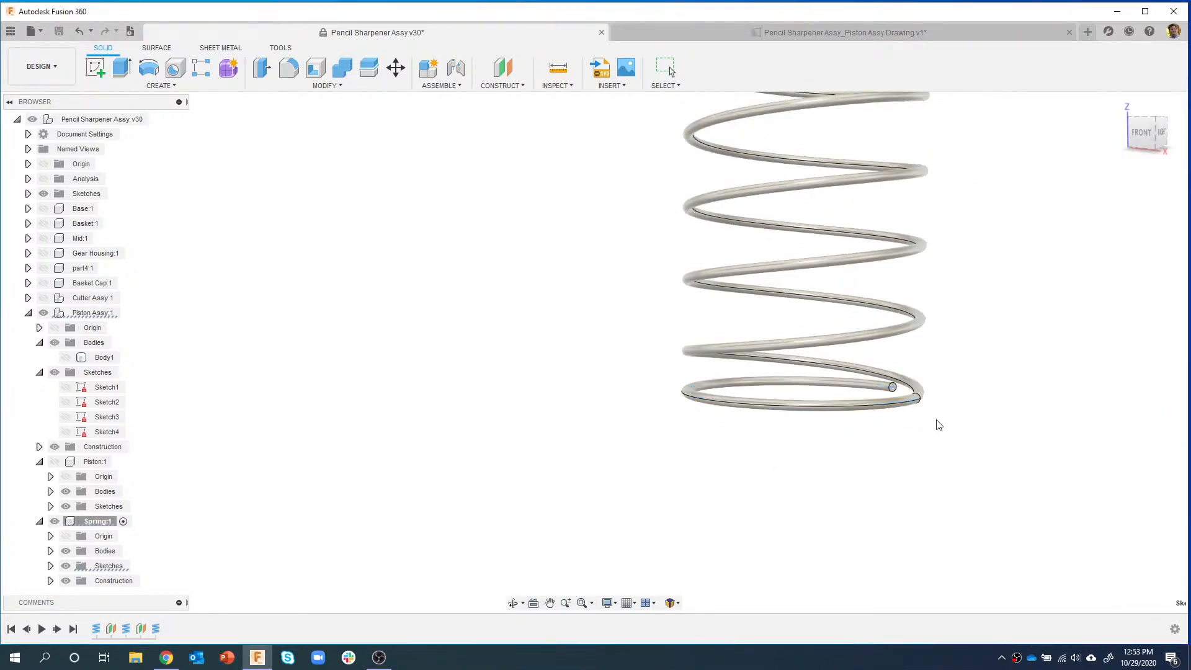
# - Activate the Piston Assy component and show all of its components and bodies
pyautogui.scroll(-4, 938, 423)
pyautogui.keyDown('shift'); pyautogui.moveTo(973, 370); pyautogui.dragTo(877, 370, button='middle'); pyautogui.keyUp('shift')
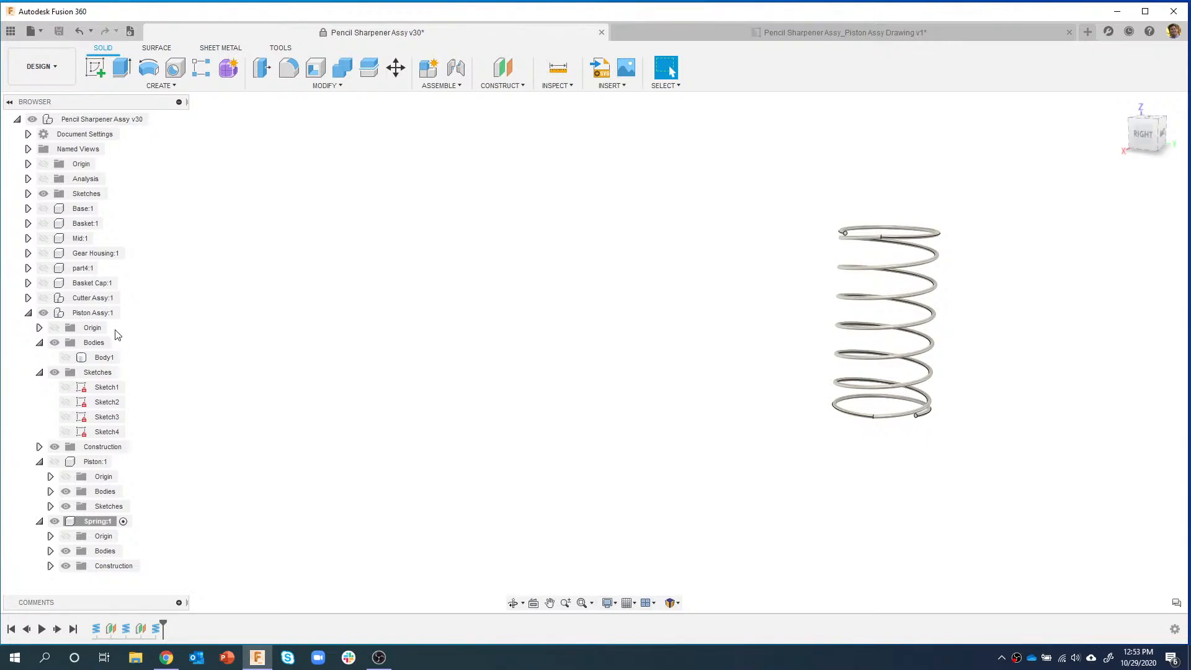
pyautogui.rightClick(95, 315)
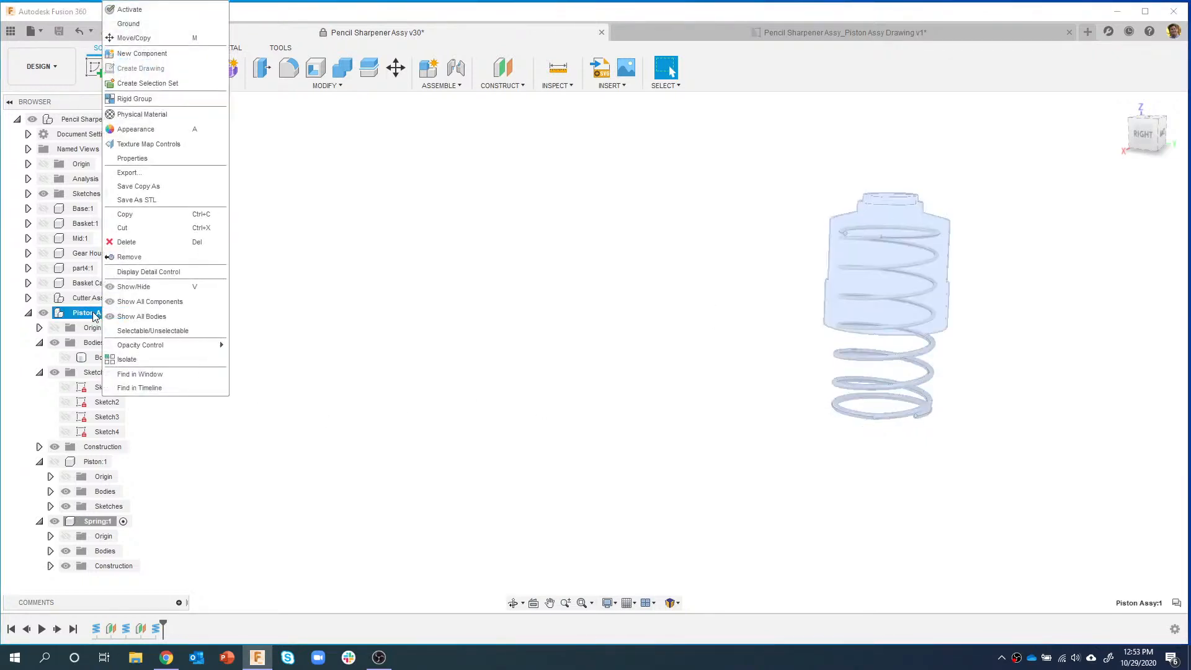
pyautogui.click(94, 313)
pyautogui.click(149, 312)
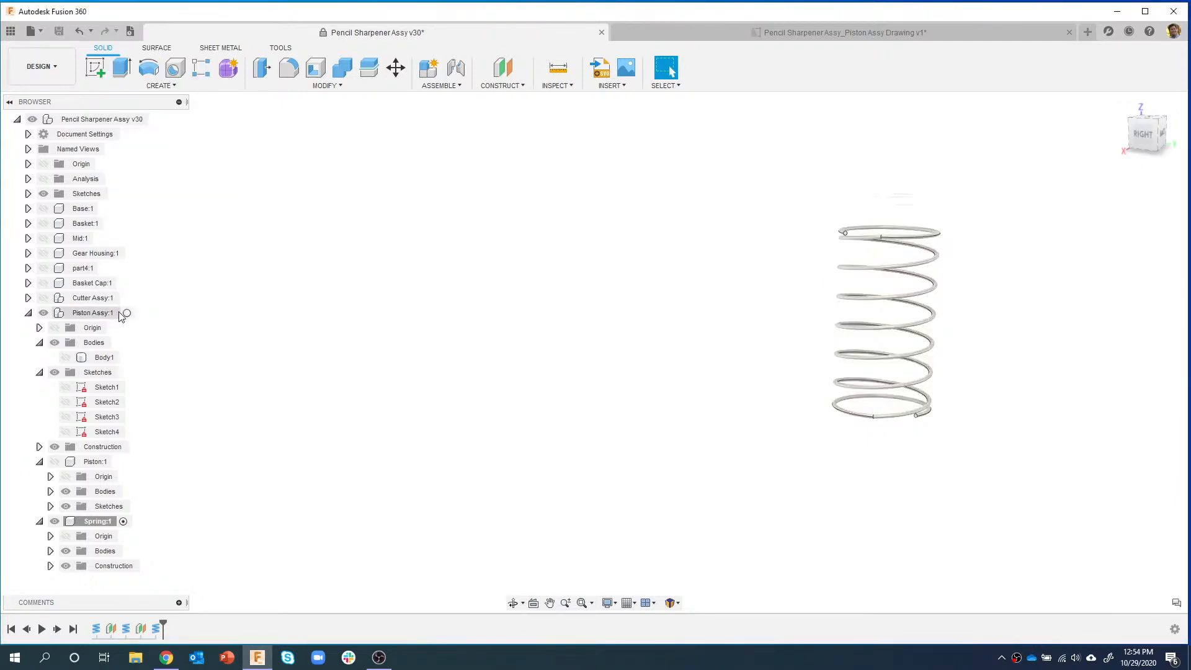
pyautogui.click(126, 312)
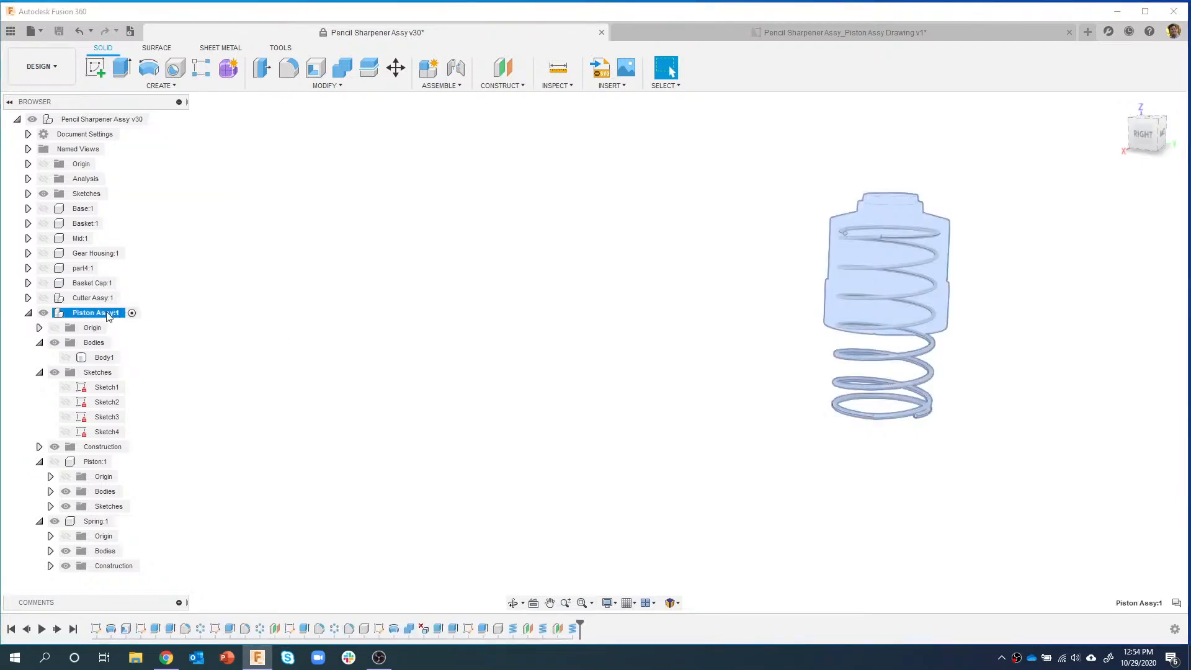
pyautogui.rightClick(109, 316)
pyautogui.click(151, 301)
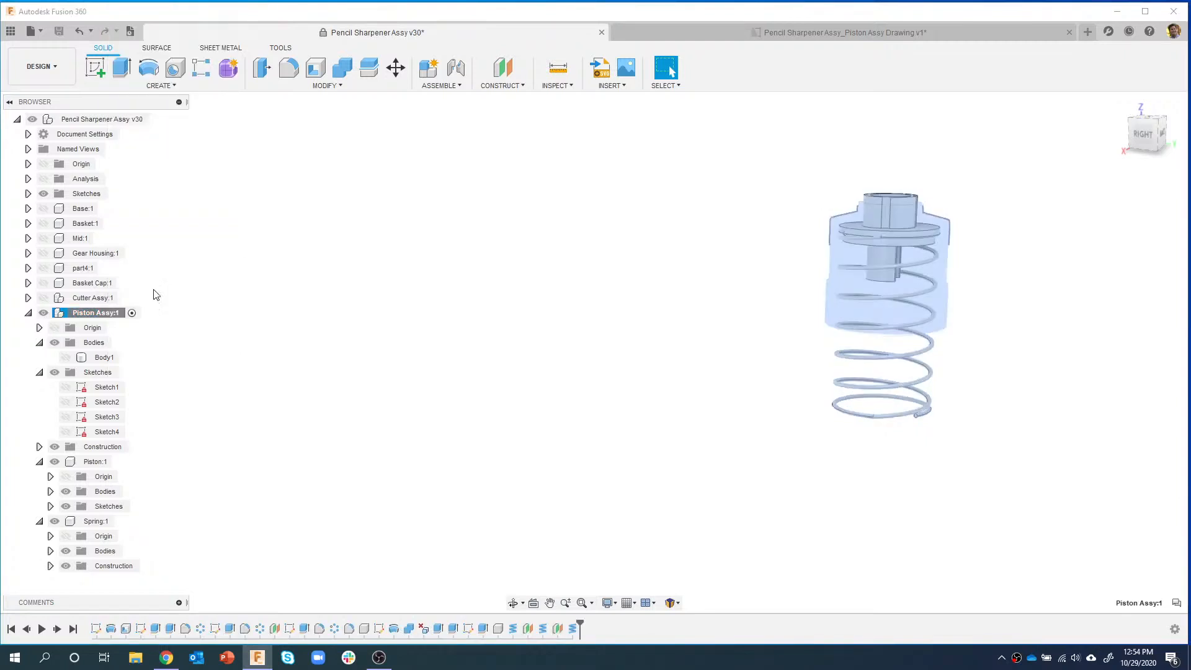
pyautogui.rightClick(98, 316)
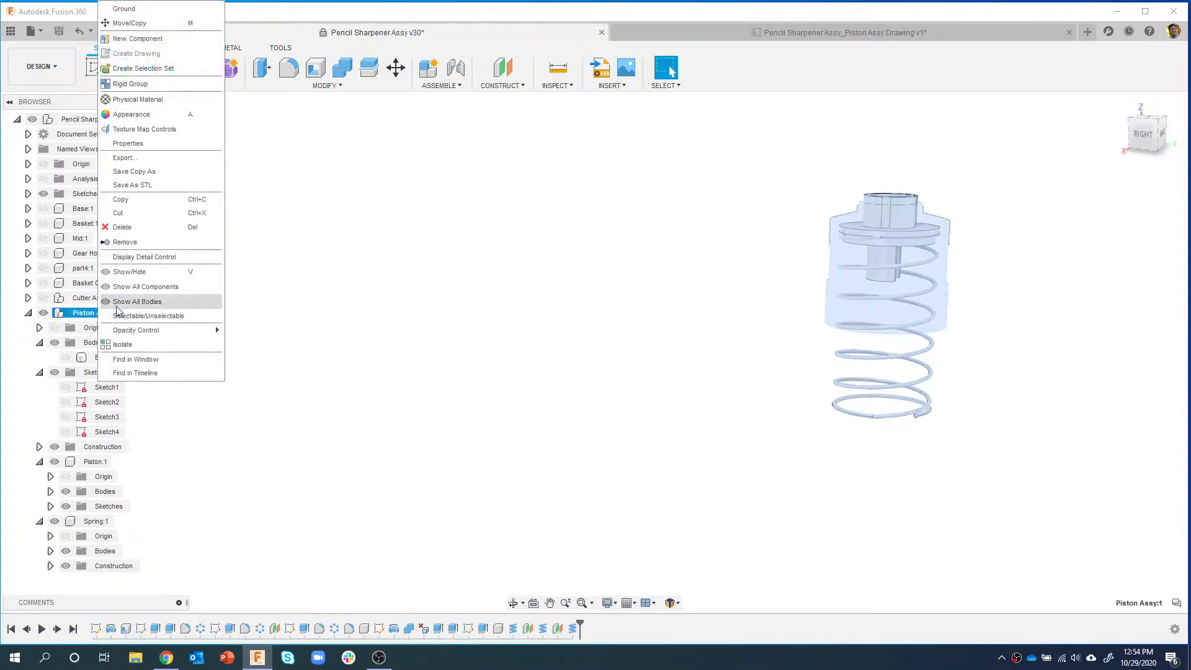
pyautogui.click(144, 302)
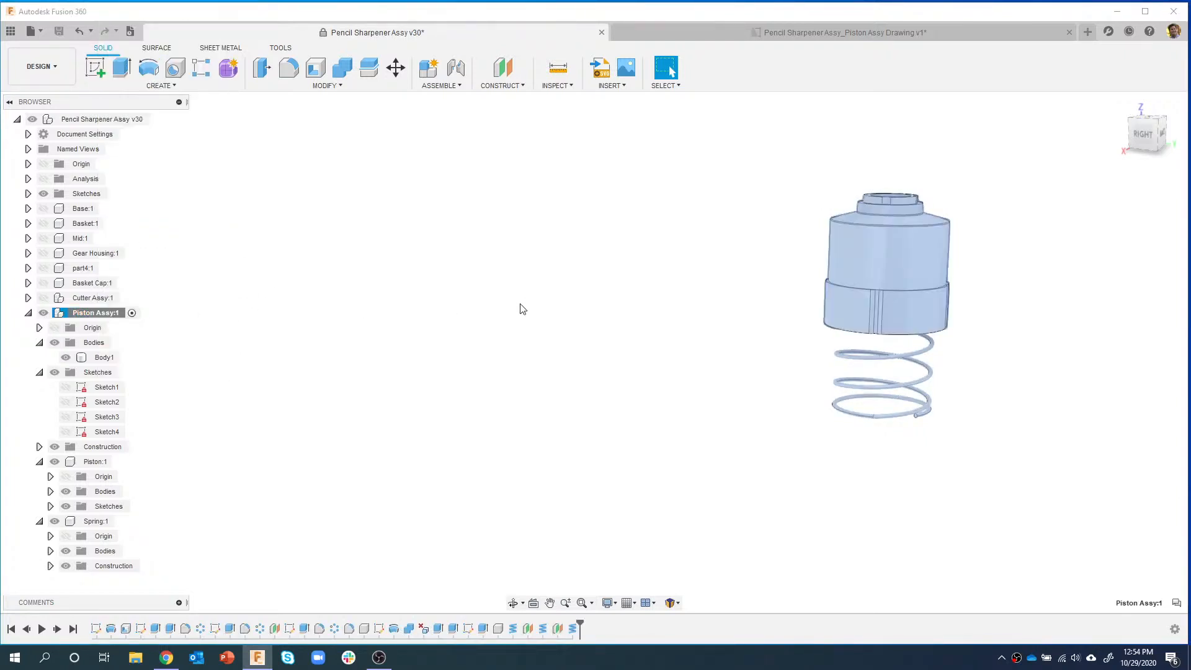
# - Show the saved section analysis so that it cuts through the Piston Assy
pyautogui.keyDown('shift'); pyautogui.moveTo(843, 292); pyautogui.dragTo(647, 302, button='middle'); pyautogui.keyUp('shift')
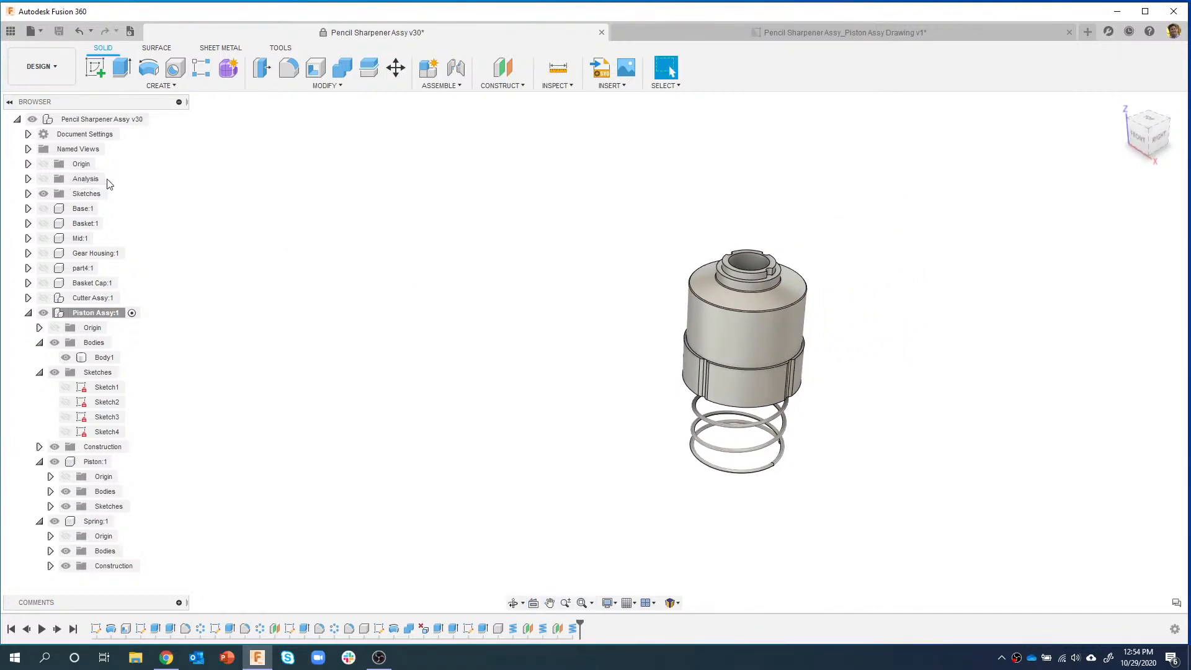
pyautogui.click(44, 178)
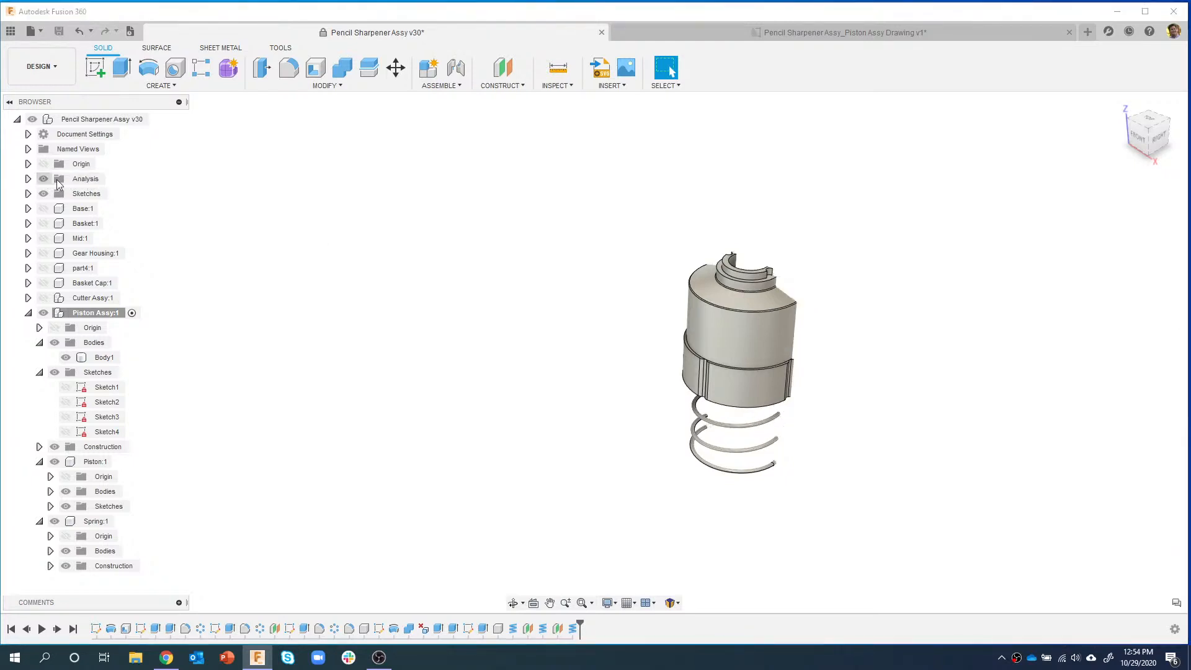
pyautogui.keyDown('shift'); pyautogui.moveTo(670, 321); pyautogui.dragTo(588, 324, button='middle'); pyautogui.keyUp('shift')
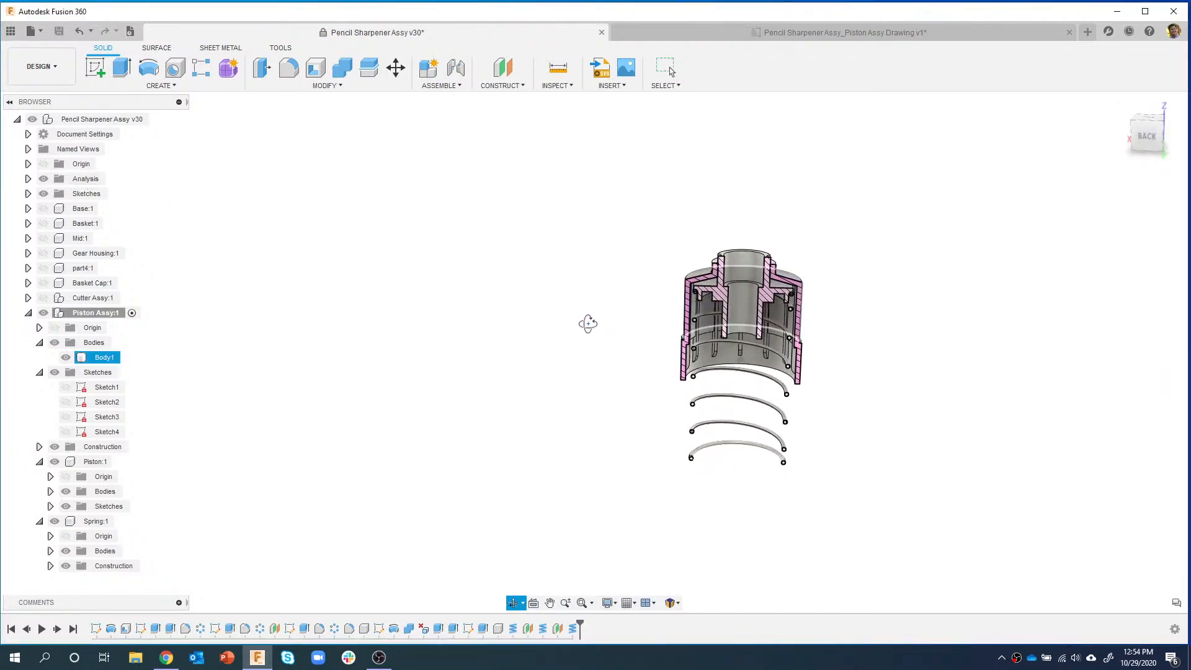
pyautogui.click(589, 323)
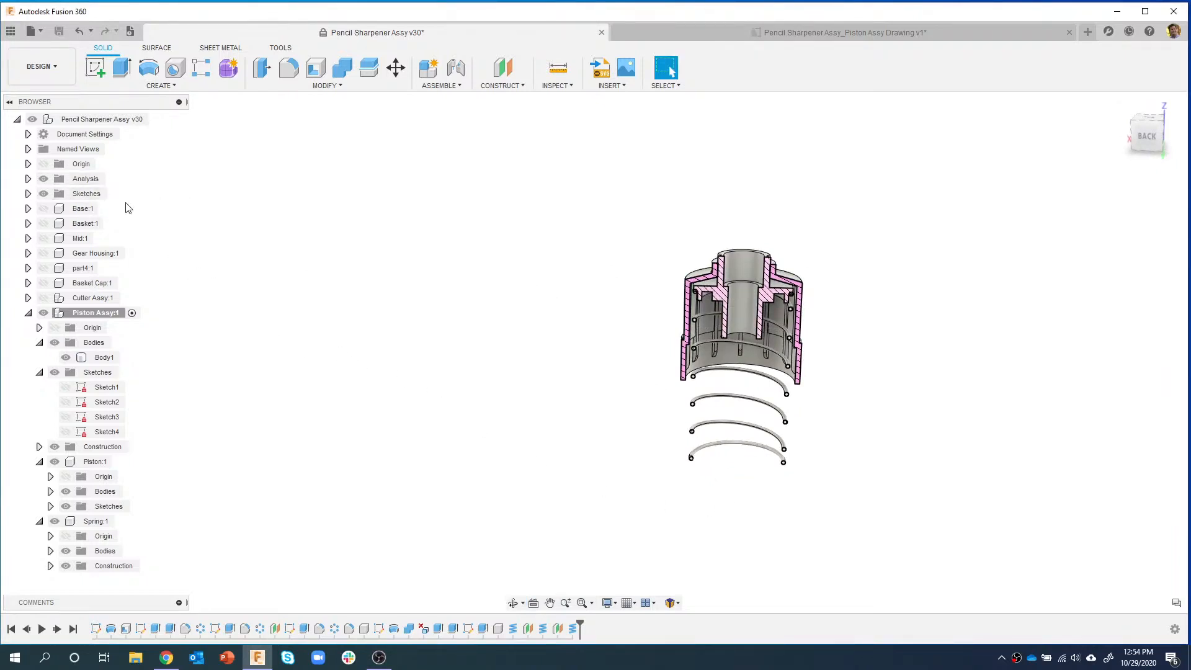
# - Examine the sectioned piston, body and spring from the back view, close up around the piston flange
pyautogui.click(557, 85)
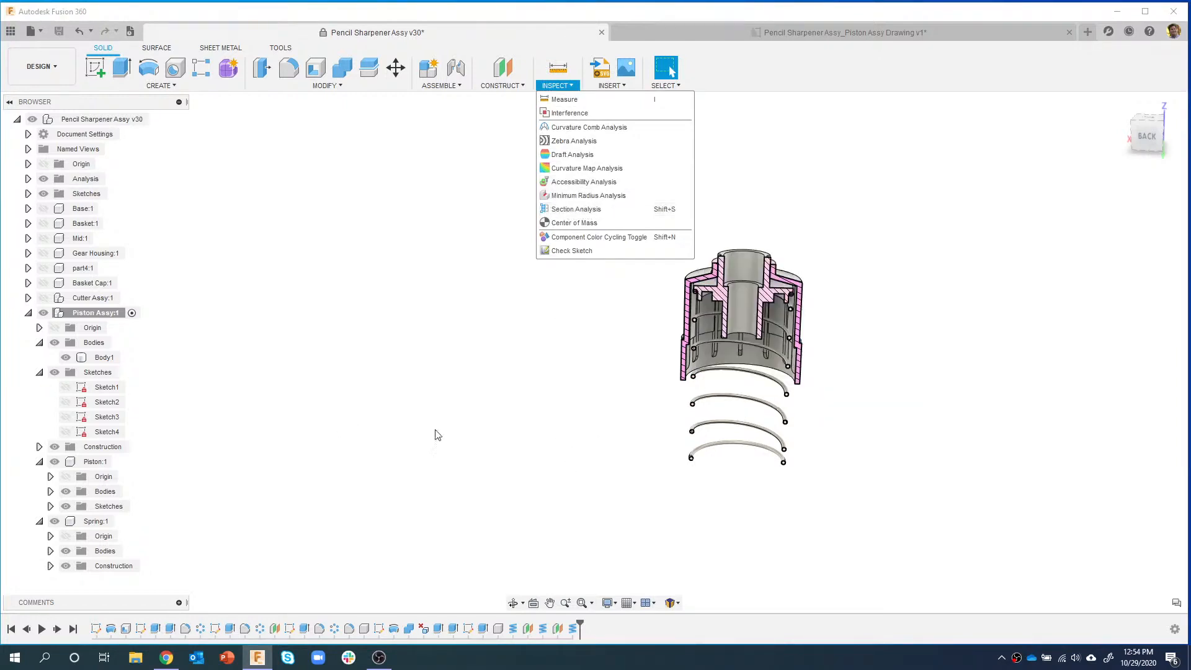
pyautogui.scroll(-2, 583, 484)
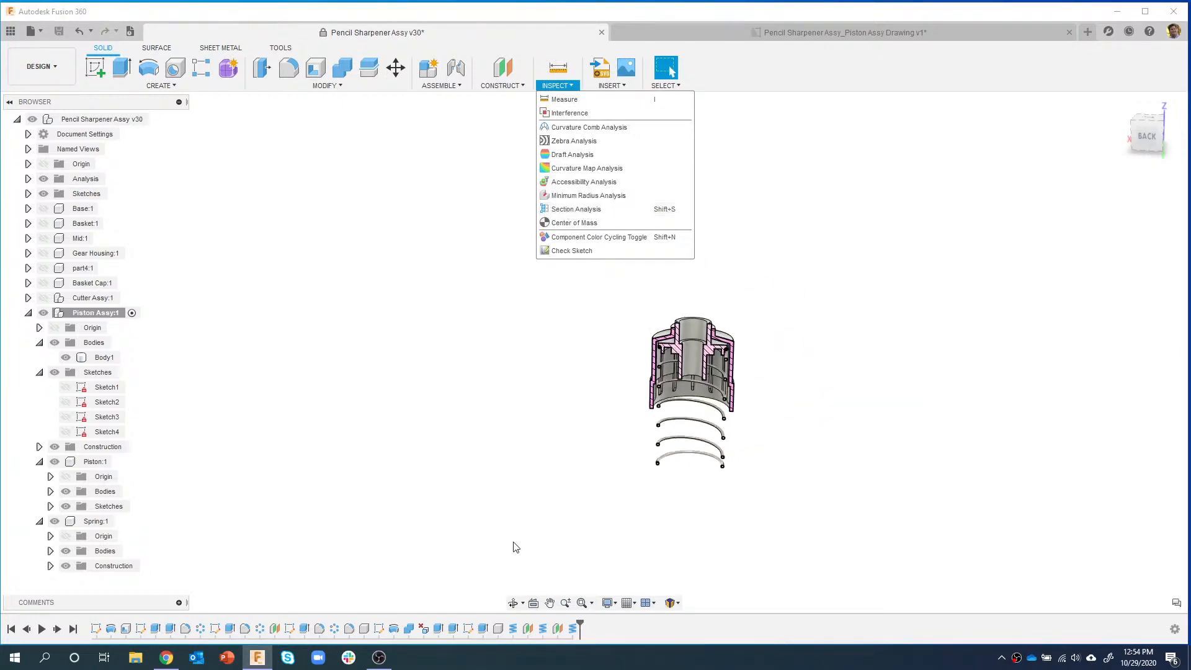
pyautogui.click(773, 233)
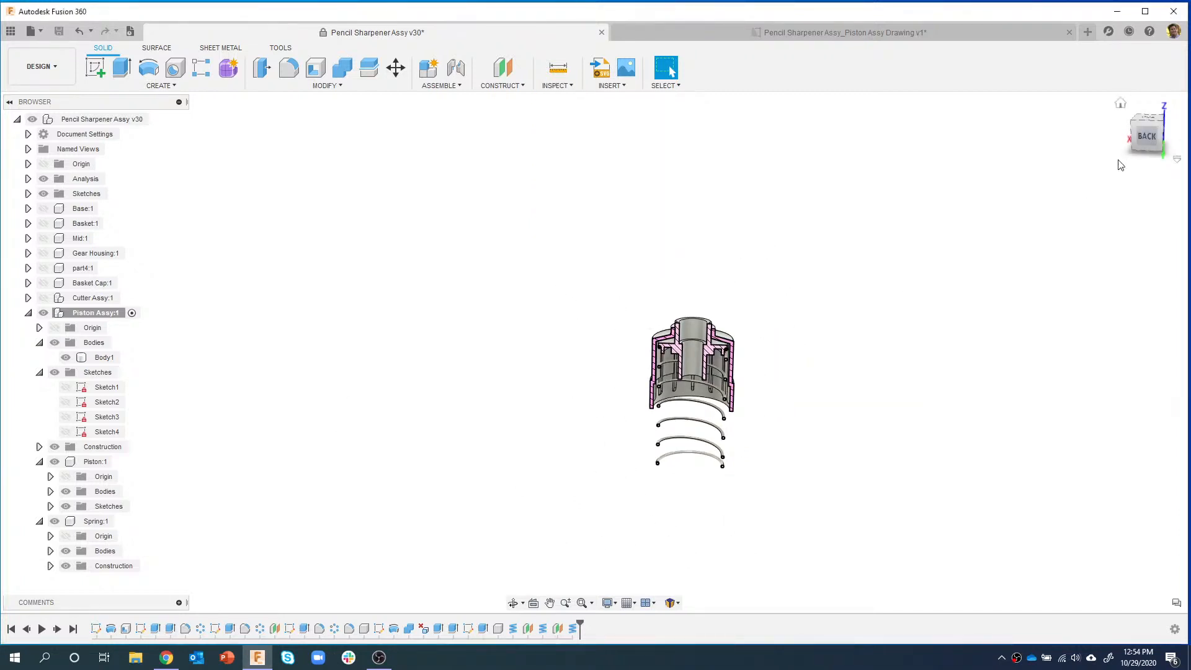
pyautogui.click(1142, 136)
pyautogui.scroll(4, 759, 357)
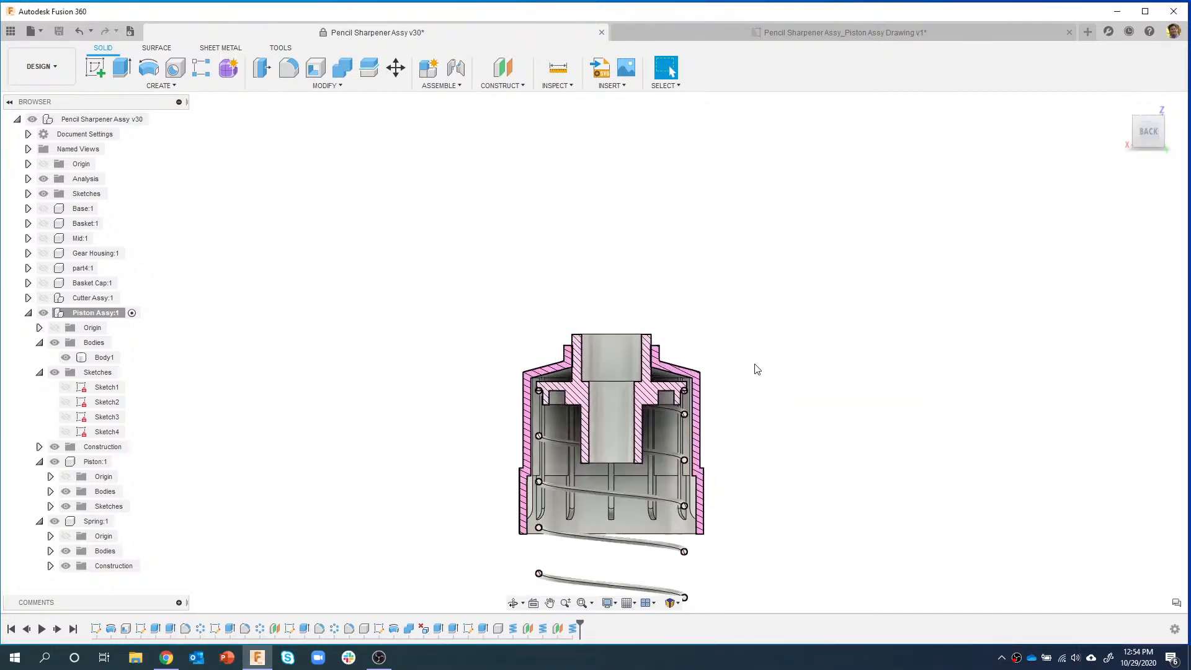
pyautogui.moveTo(738, 372); pyautogui.dragTo(749, 261, button='middle')
pyautogui.scroll(3, 696, 238)
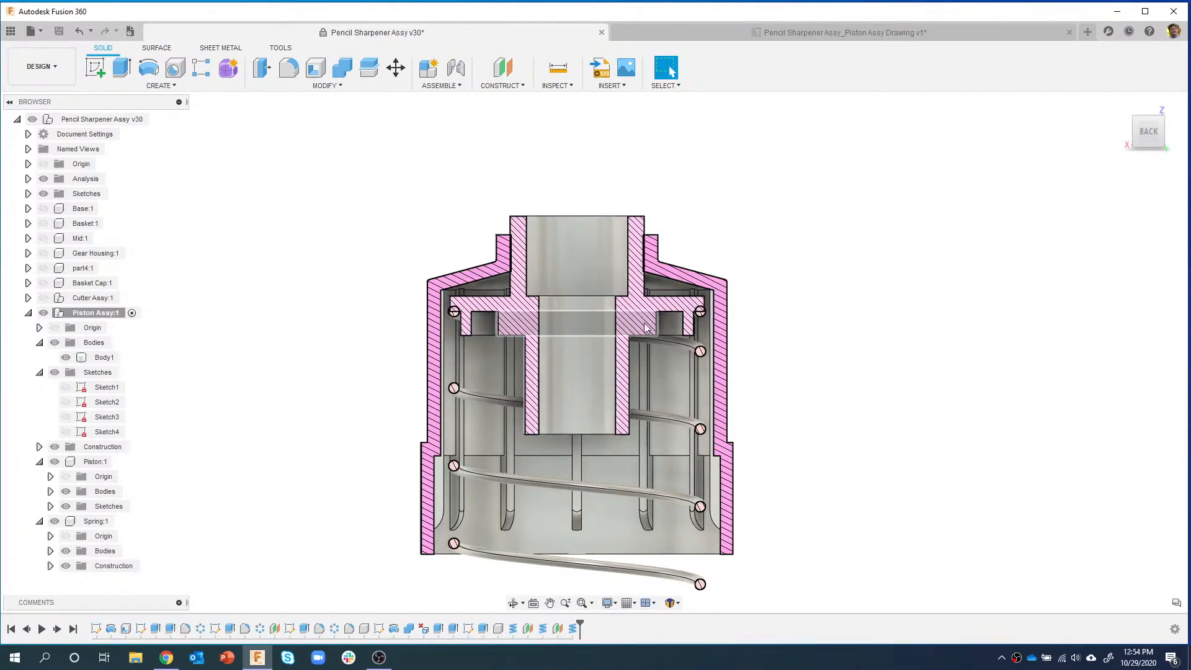
pyautogui.click(682, 305)
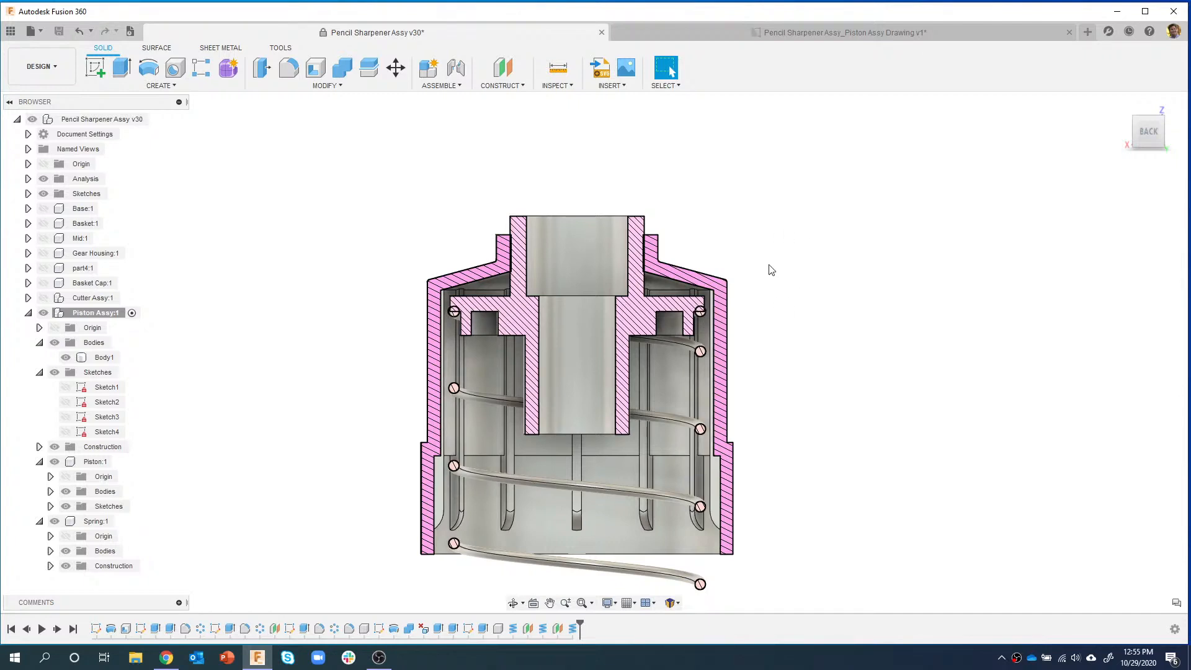
# - Ground the Piston Assy component
pyautogui.scroll(-2, 779, 316)
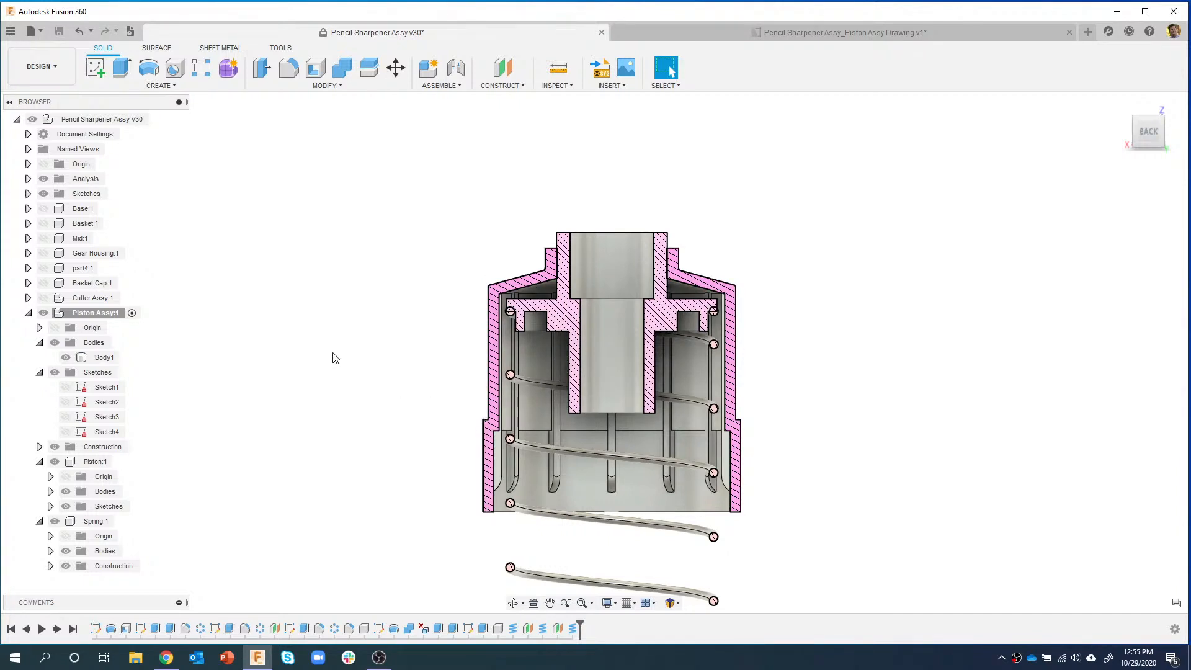
pyautogui.rightClick(90, 315)
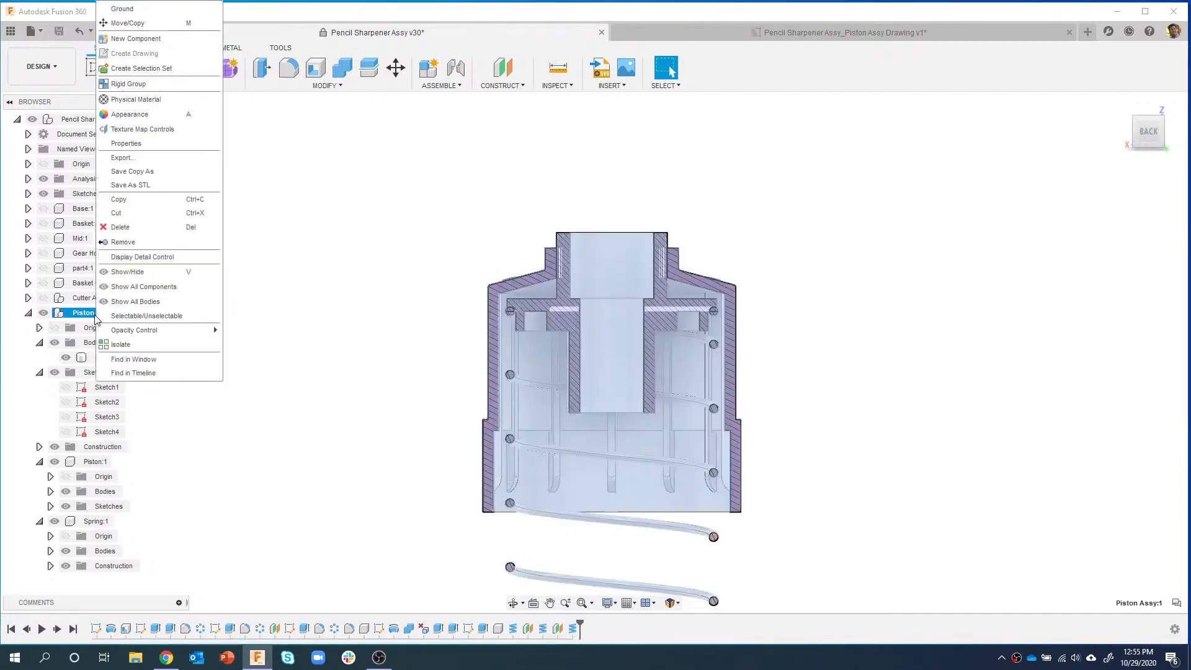
pyautogui.click(139, 11)
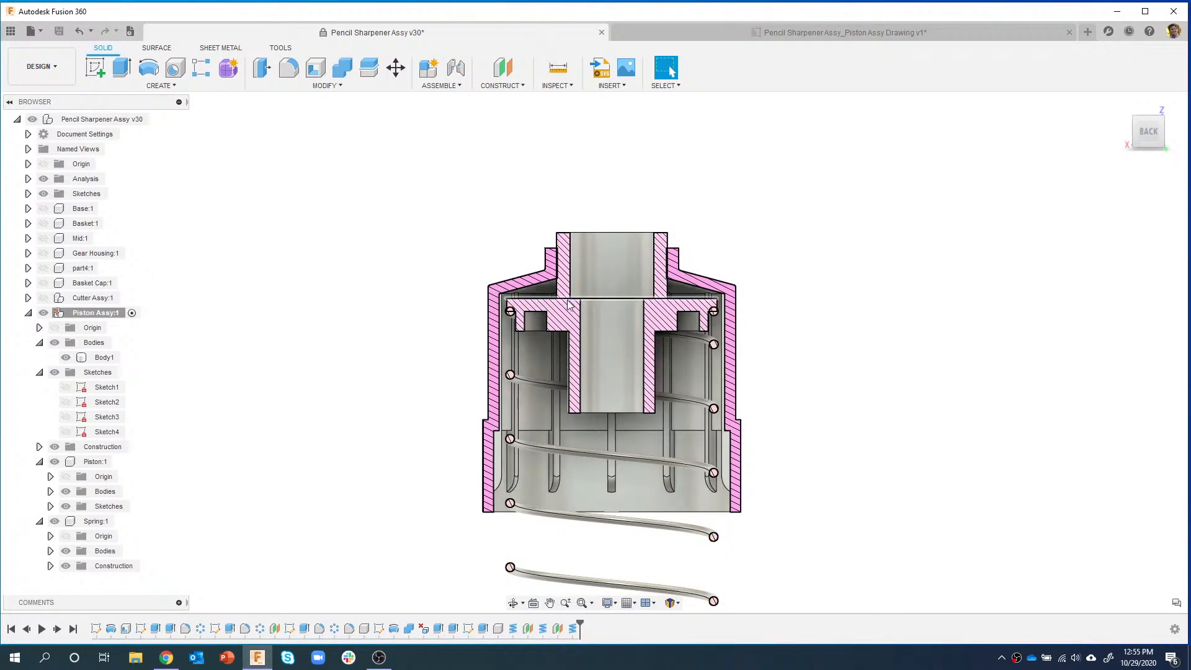
# - Try moving the piston freely inside the body and revert it to its original position
pyautogui.moveTo(567, 307)
pyautogui.mouseDown()
pyautogui.moveTo(594, 306)
pyautogui.moveTo(593, 351)
pyautogui.moveTo(564, 322)
pyautogui.mouseUp()
pyautogui.click(732, 70)
pyautogui.moveTo(631, 245)
pyautogui.mouseDown()
pyautogui.moveTo(645, 270)
pyautogui.moveTo(652, 254)
pyautogui.mouseUp()
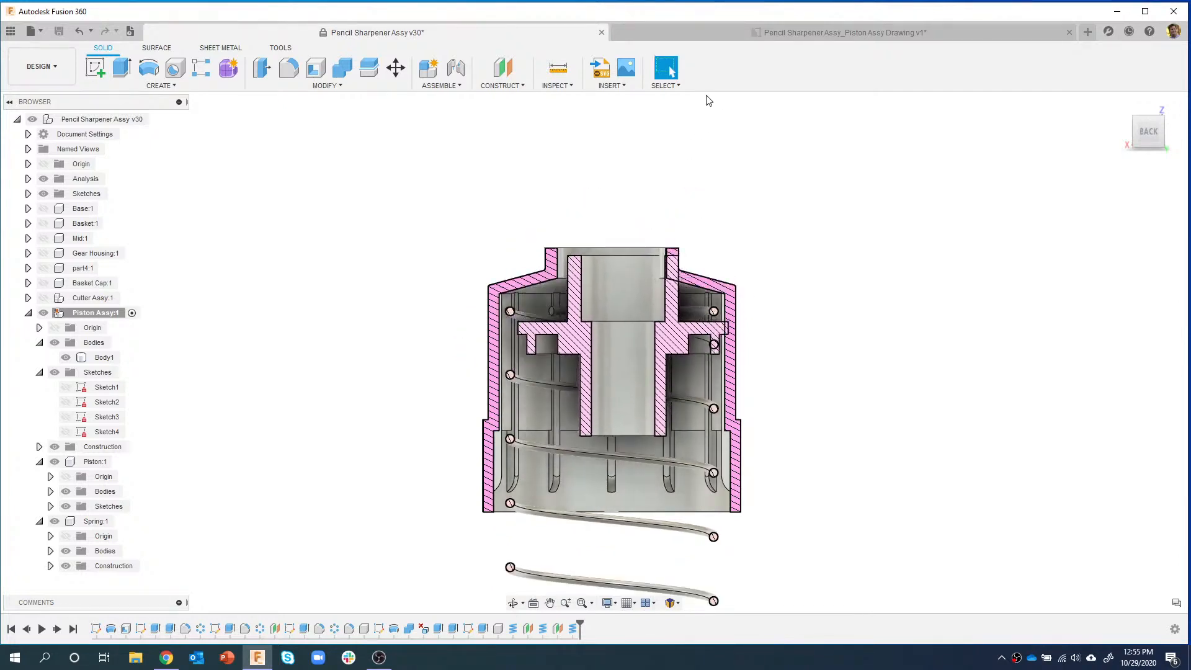
pyautogui.click(733, 71)
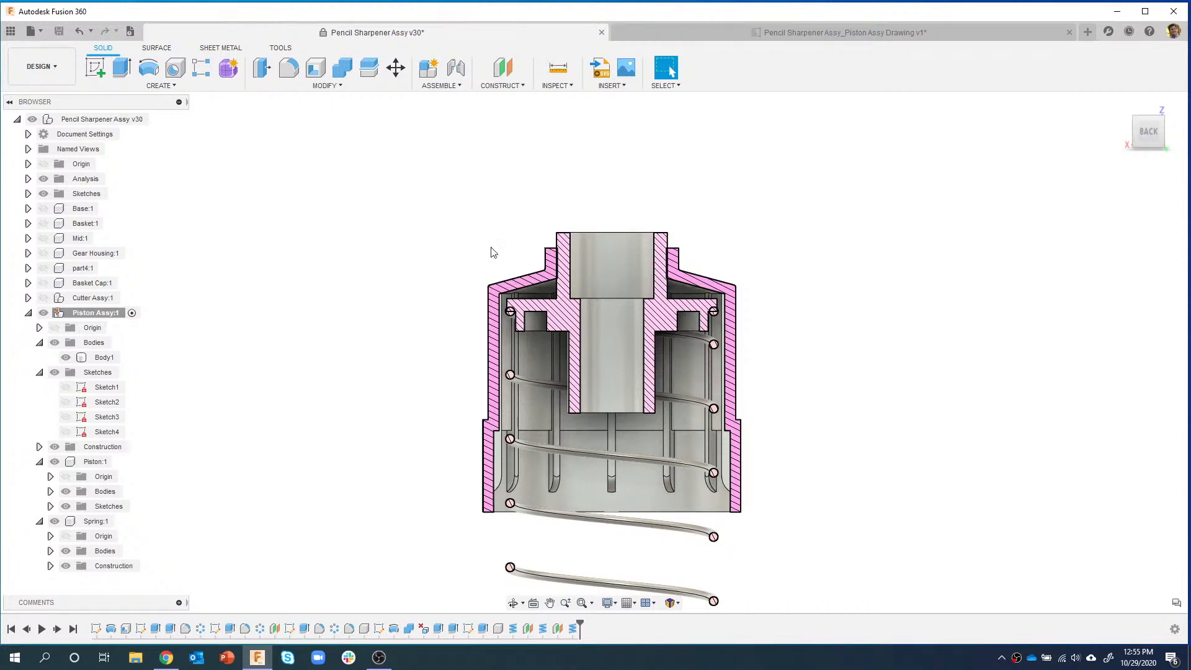
# - Enable contact sets and create a new contact set between the piston body and the Piston Assy's outer body
pyautogui.click(442, 86)
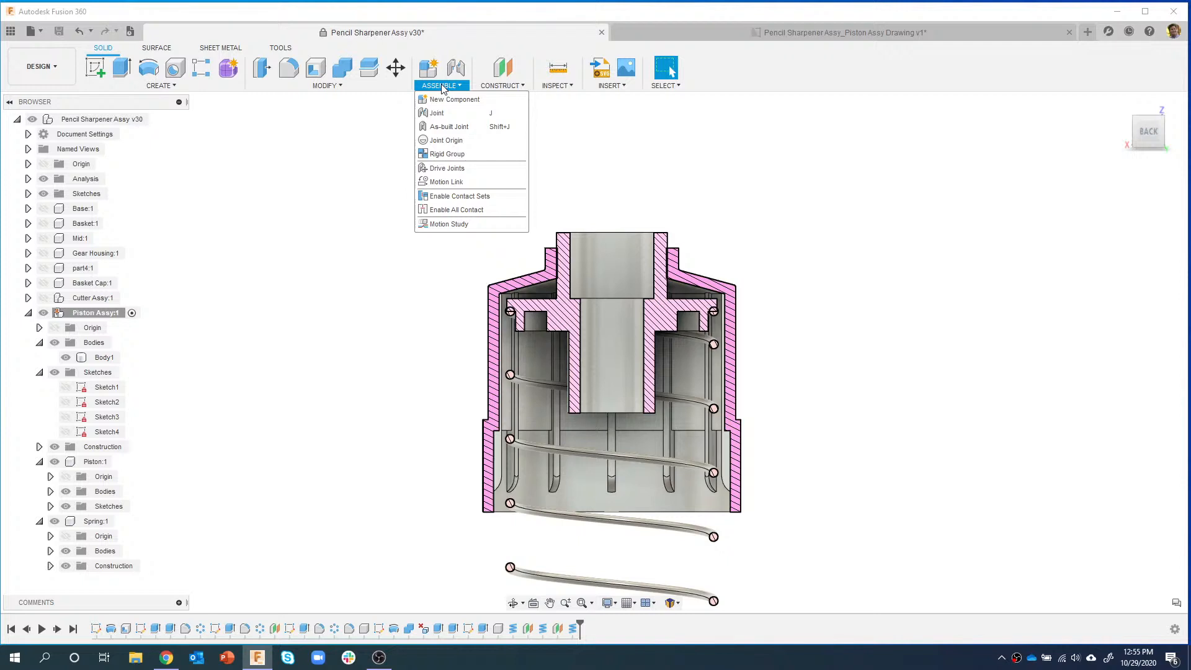
pyautogui.click(471, 197)
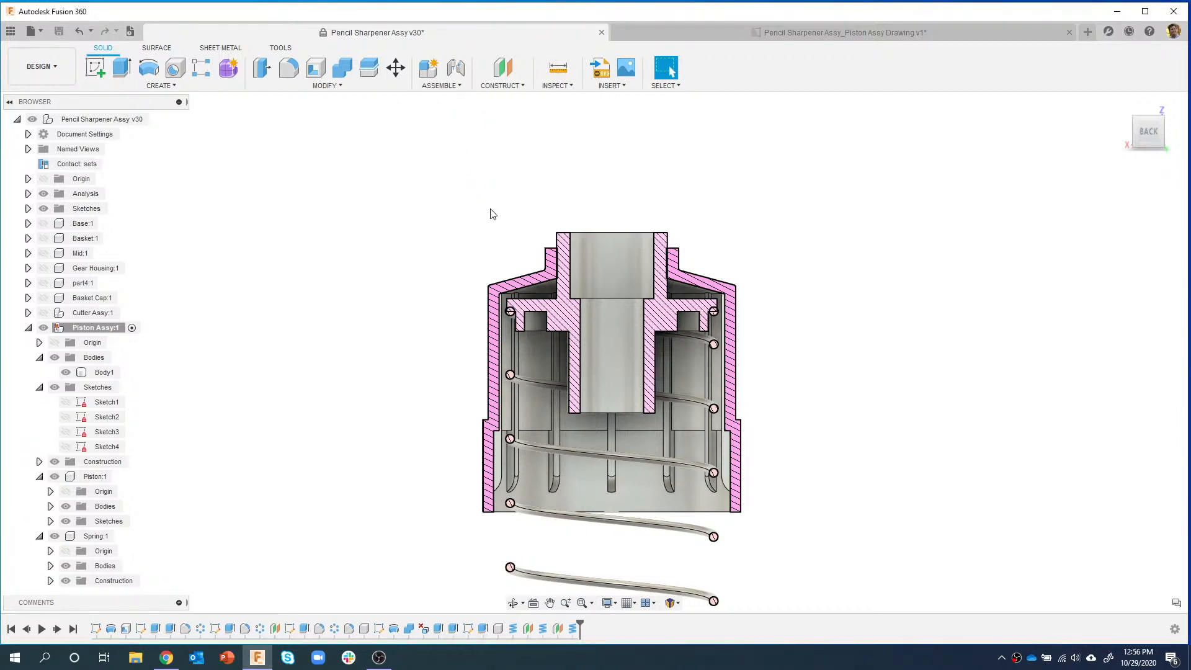
pyautogui.click(441, 85)
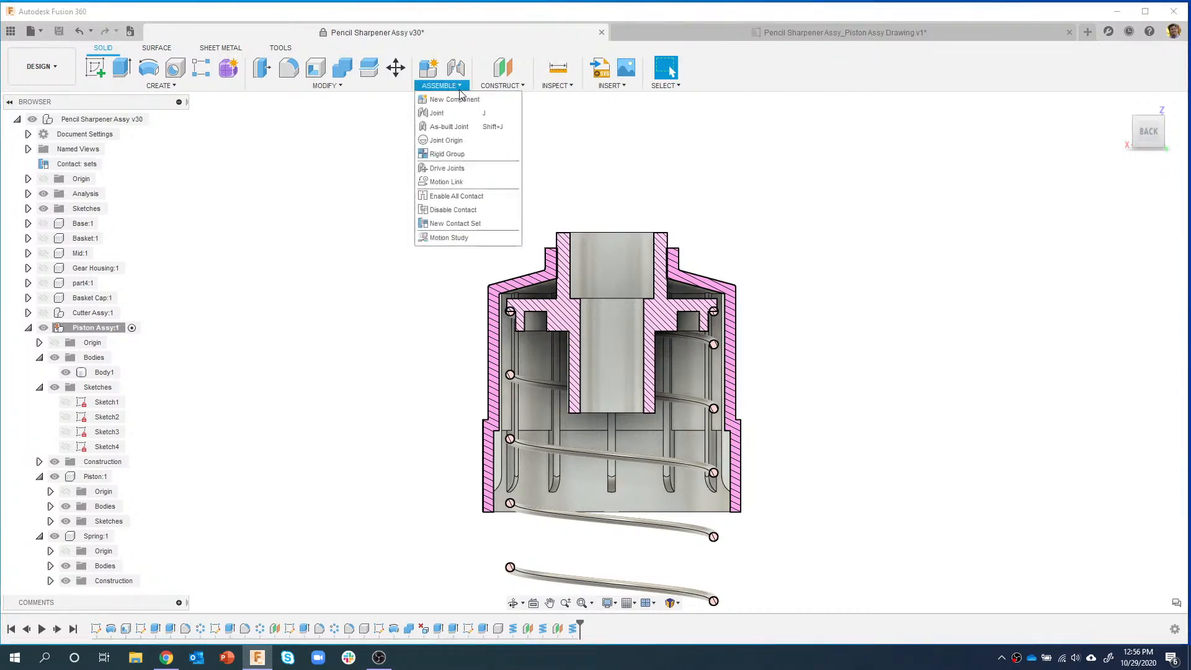
pyautogui.click(452, 224)
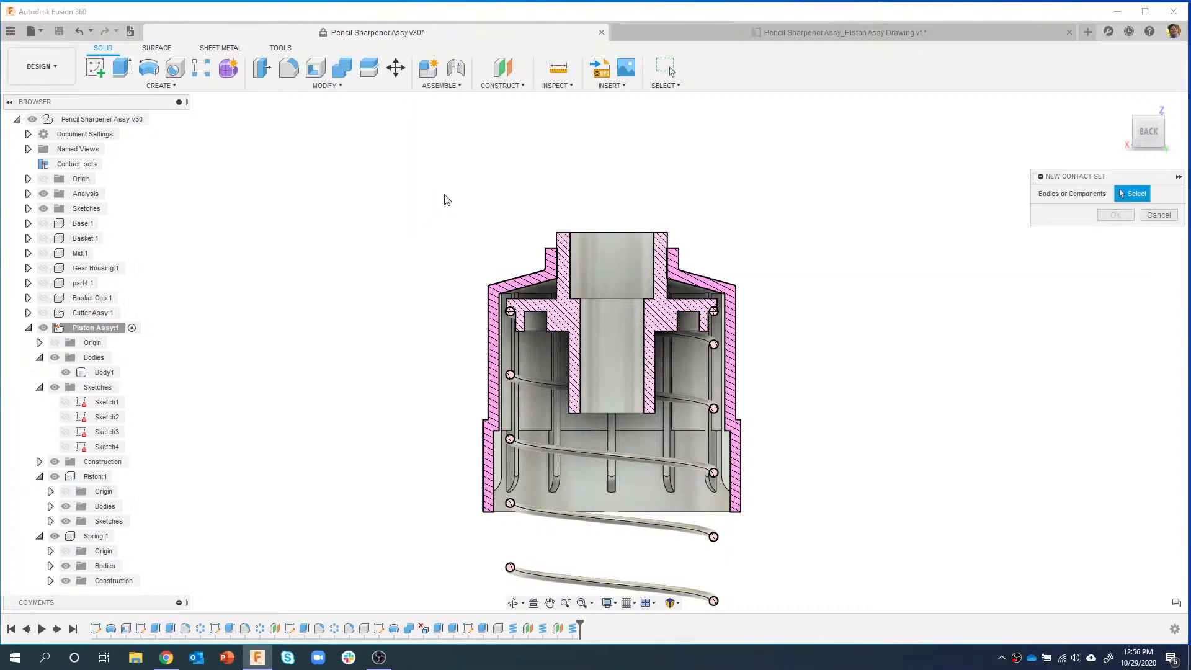
pyautogui.click(658, 237)
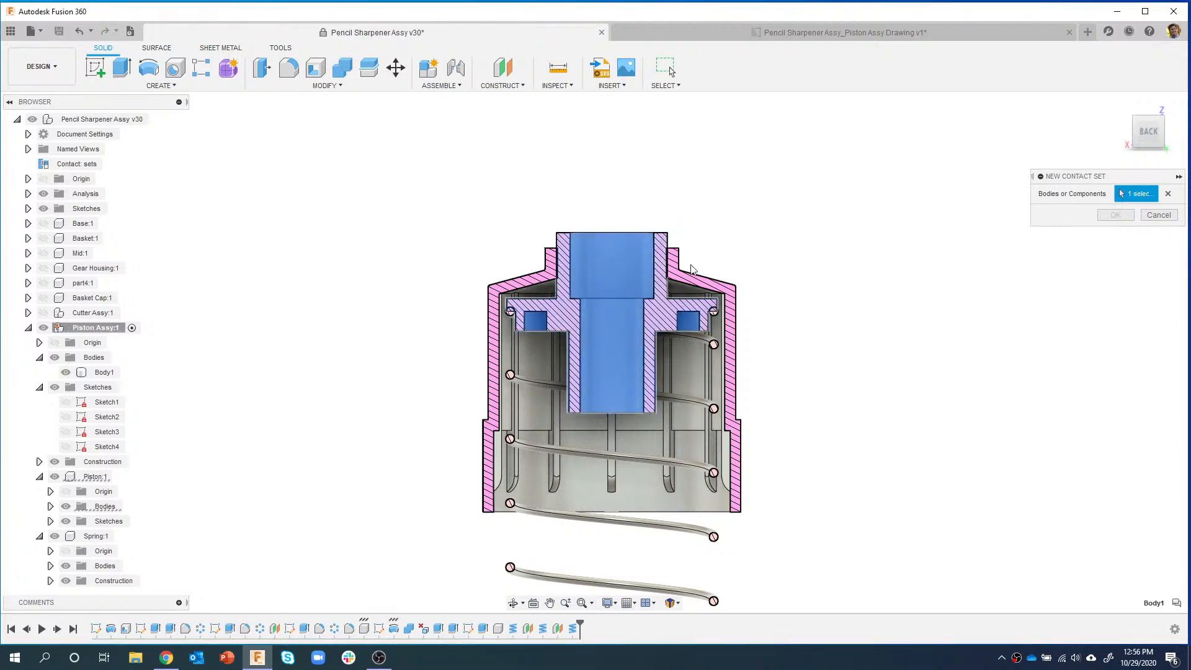
pyautogui.click(690, 280)
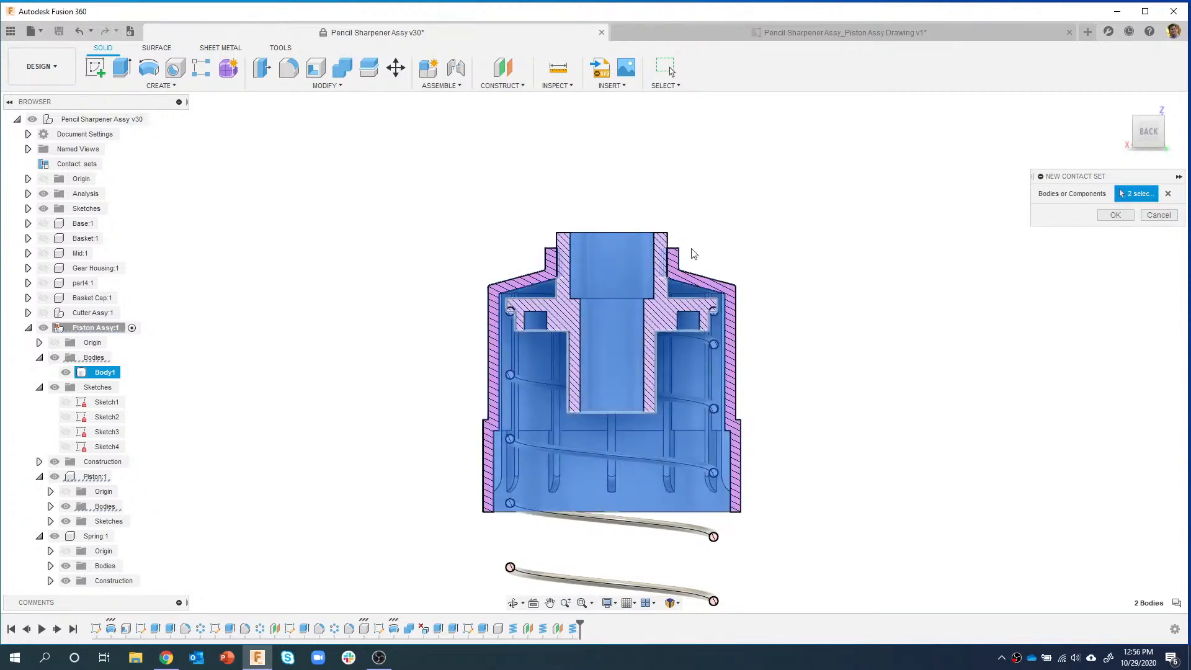
pyautogui.click(1108, 216)
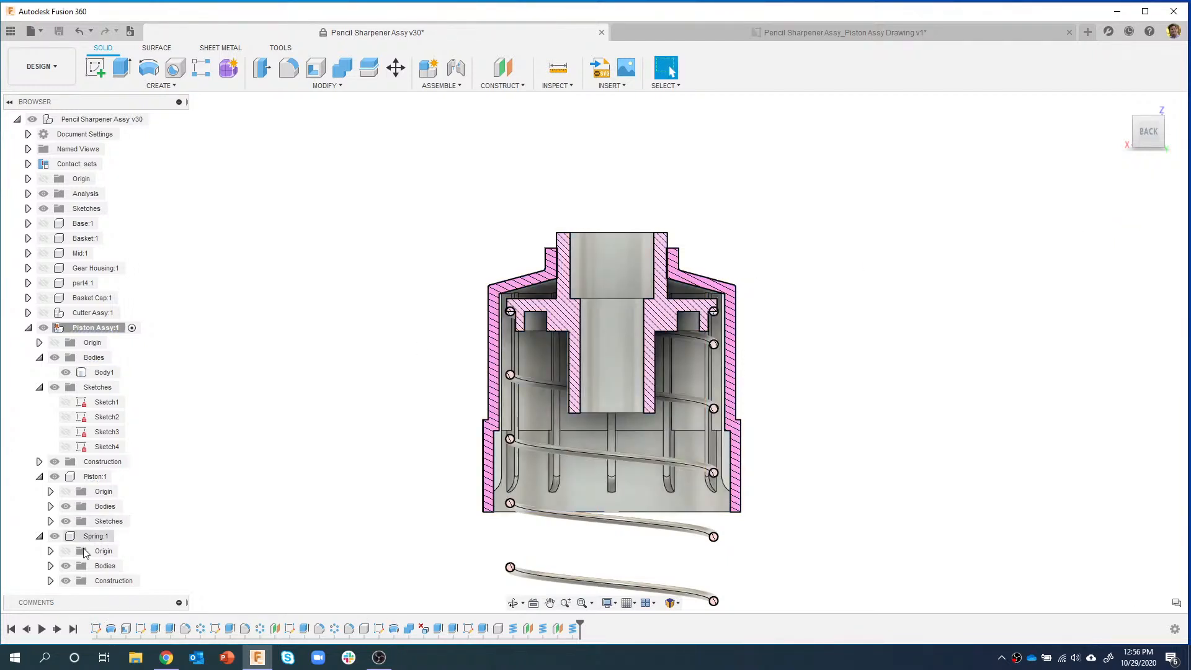
# - Hide the Spring component and check the piston's movement and fit at the outer body's upper collar
pyautogui.click(55, 536)
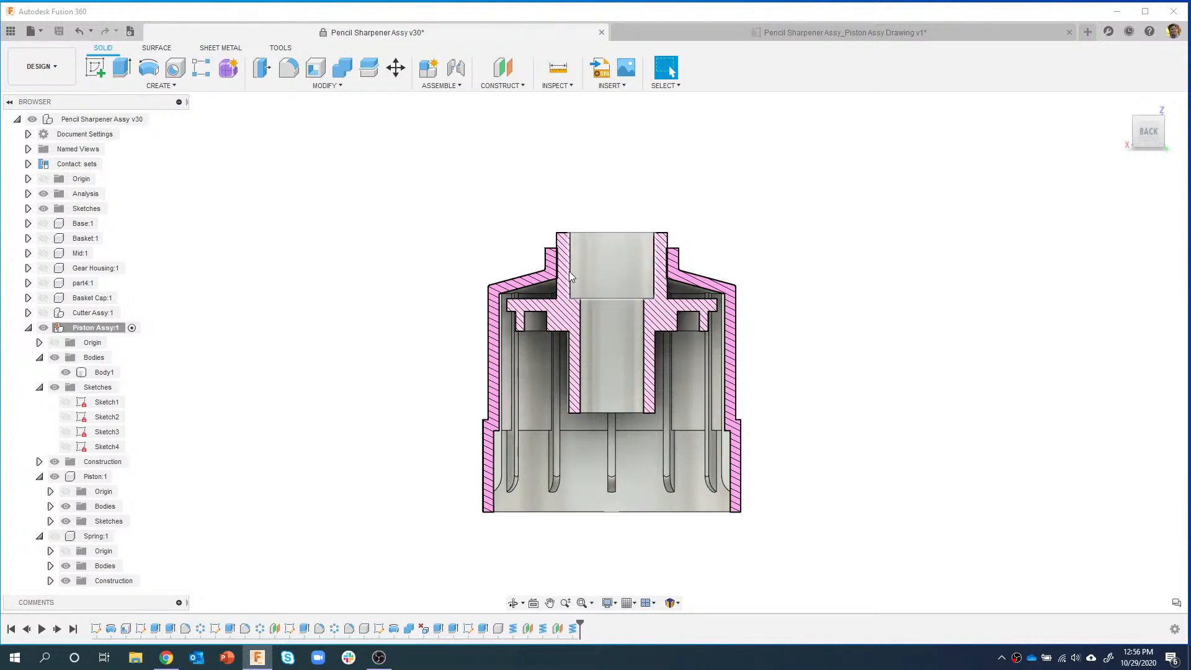
pyautogui.moveTo(550, 300); pyautogui.dragTo(551, 316)
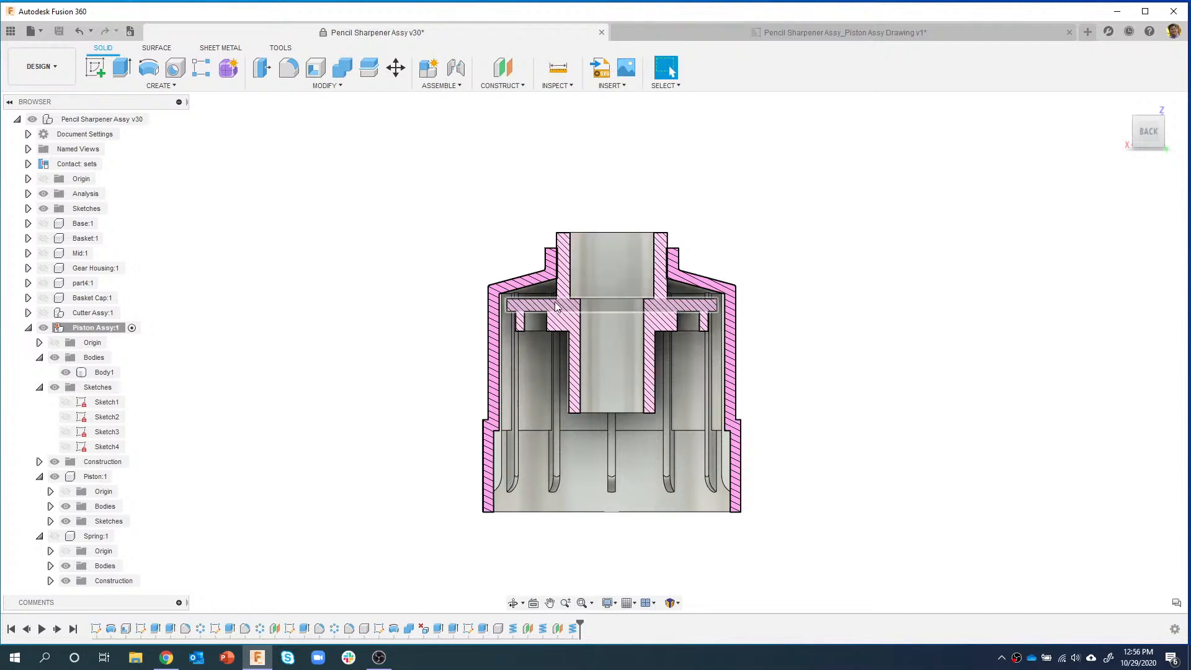
pyautogui.keyDown('shift'); pyautogui.moveTo(593, 282); pyautogui.dragTo(642, 306, button='middle'); pyautogui.keyUp('shift')
pyautogui.scroll(6, 602, 302)
pyautogui.moveTo(549, 245)
pyautogui.keyDown('shift'); pyautogui.mouseDown(button='middle')
pyautogui.moveTo(646, 252)
pyautogui.moveTo(556, 248)
pyautogui.mouseUp(button='middle'); pyautogui.keyUp('shift')
pyautogui.scroll(7, 557, 248)
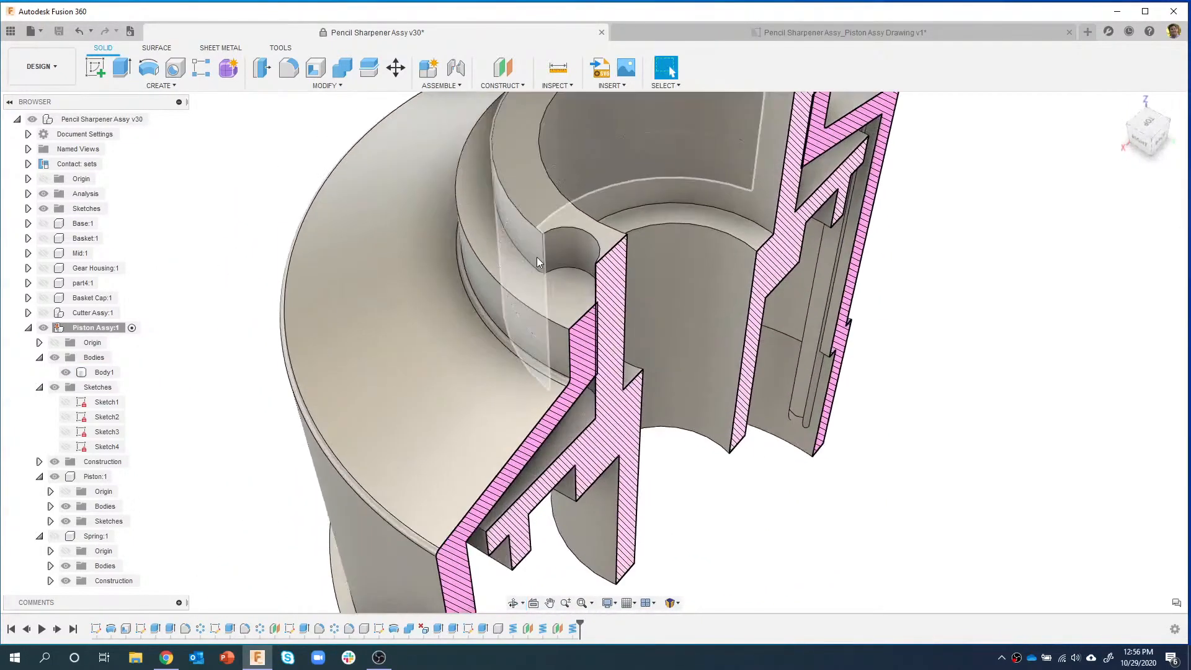
# - Examine the piston's notch edges up close where the piston passes through the outer body's upper collar
pyautogui.keyDown('shift'); pyautogui.moveTo(787, 455); pyautogui.dragTo(814, 458, button='middle'); pyautogui.keyUp('shift')
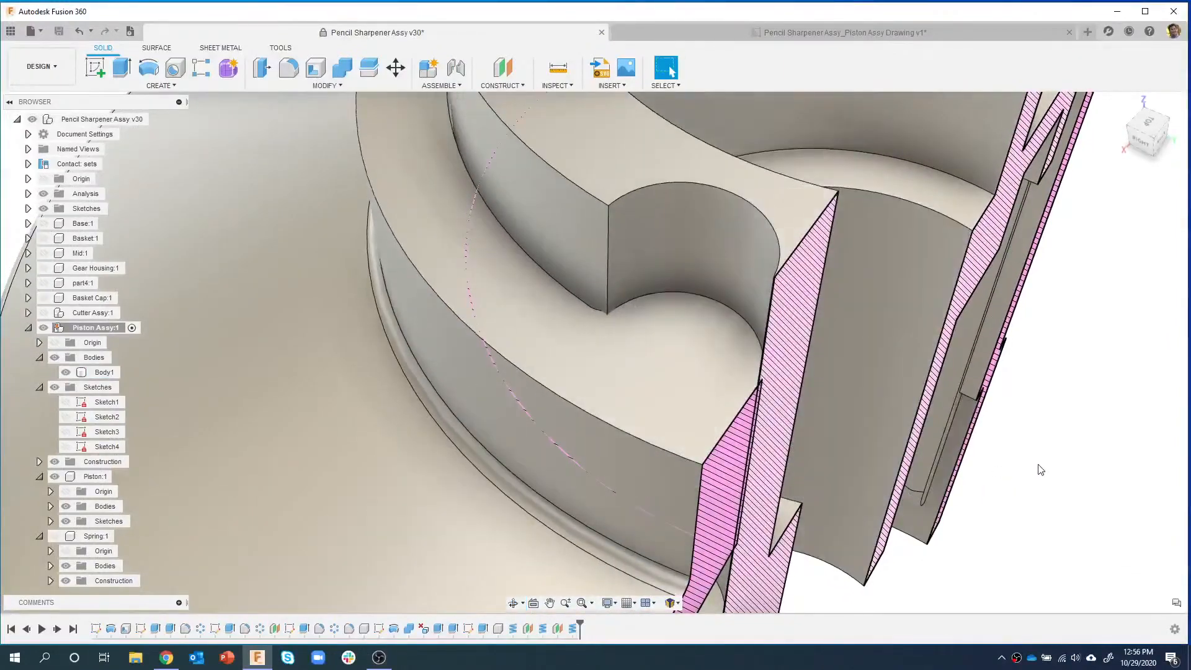
pyautogui.scroll(4, 598, 307)
pyautogui.scroll(1, 620, 309)
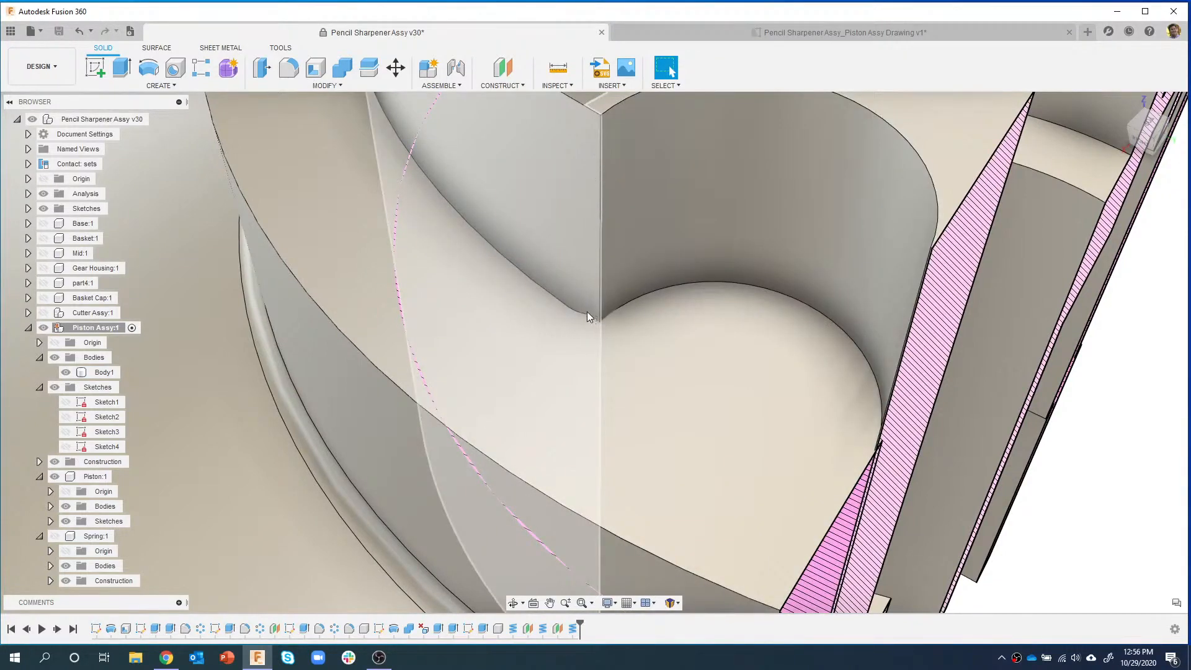
pyautogui.click(587, 312)
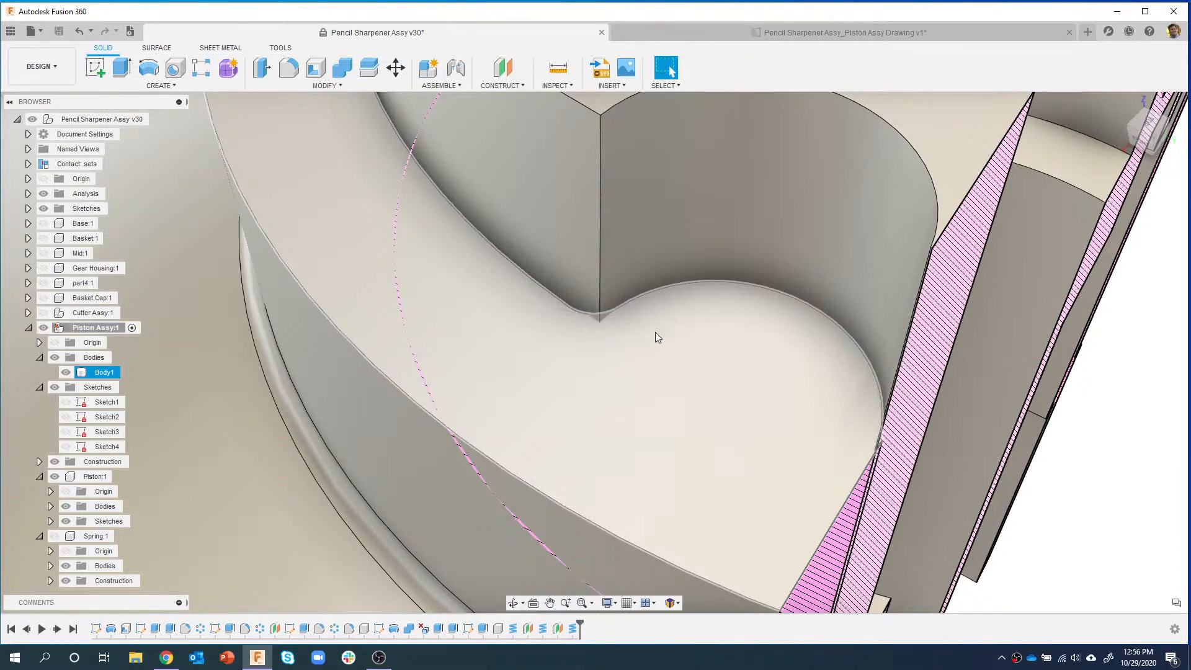
pyautogui.scroll(-6, 646, 341)
pyautogui.scroll(-3, 646, 354)
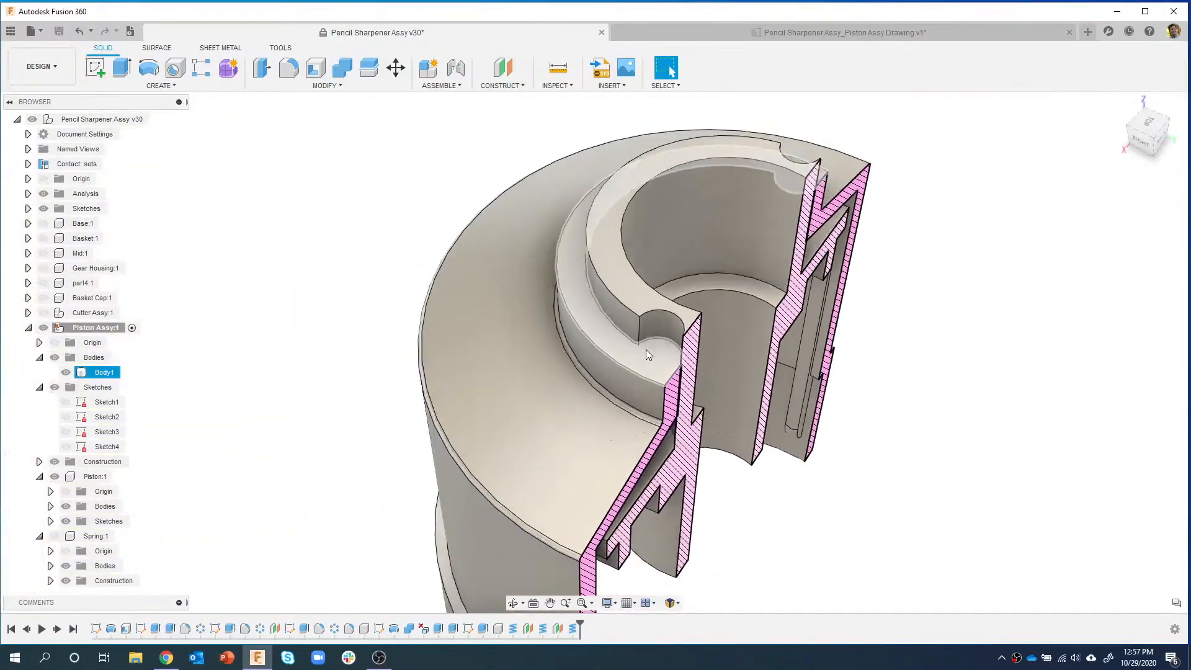
pyautogui.moveTo(915, 412)
pyautogui.keyDown('shift'); pyautogui.mouseDown(button='middle')
pyautogui.moveTo(941, 399)
pyautogui.moveTo(916, 408)
pyautogui.mouseUp(button='middle'); pyautogui.keyUp('shift')
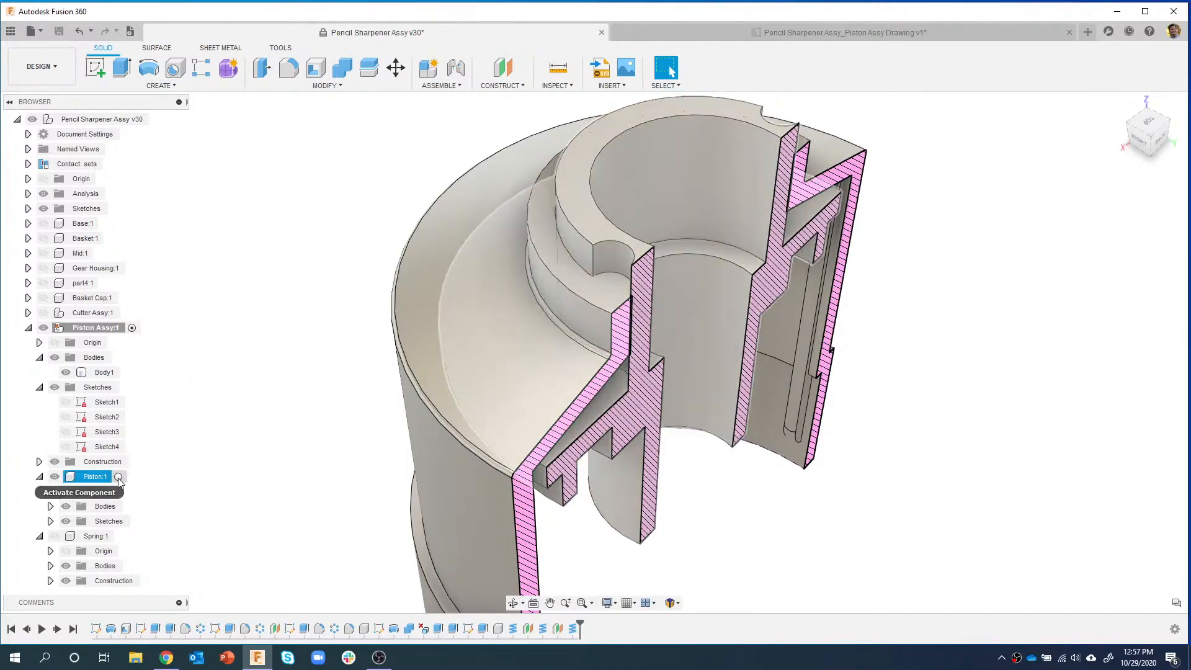
# - Activate the Piston component and turn off the section analysis
pyautogui.click(123, 476)
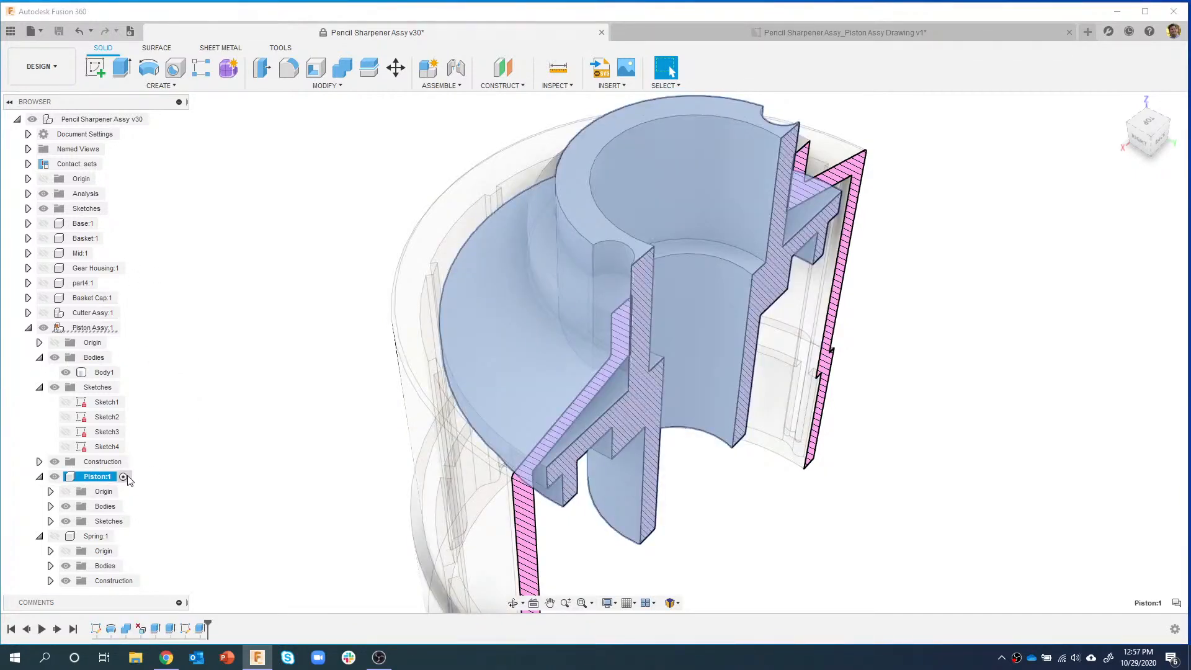
pyautogui.click(44, 195)
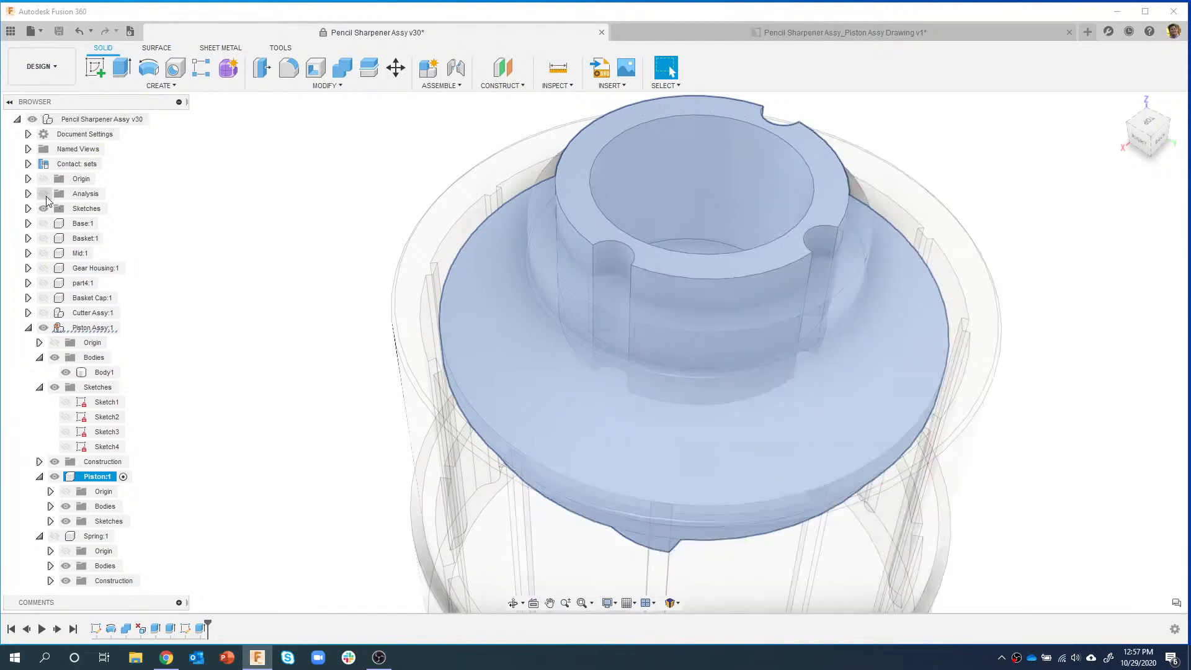
pyautogui.click(227, 247)
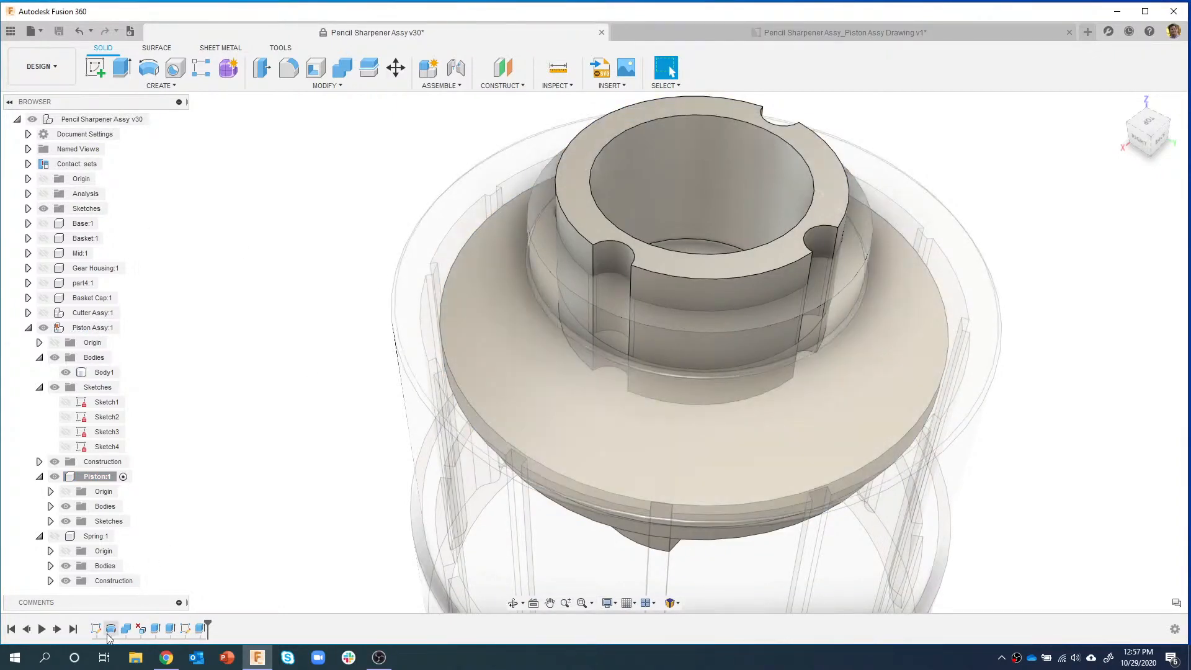
# - Fillet the six vertical edges of the three notches around the piston's upper collar with a 0.01 in radius
pyautogui.click(594, 259)
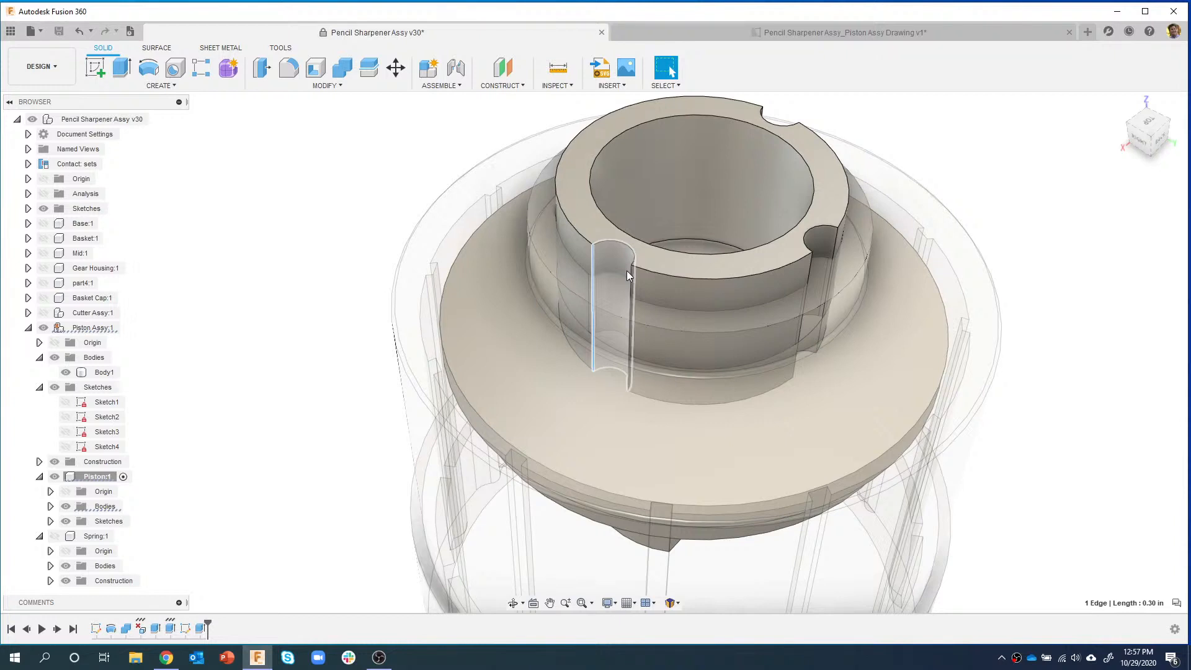
pyautogui.click(631, 278)
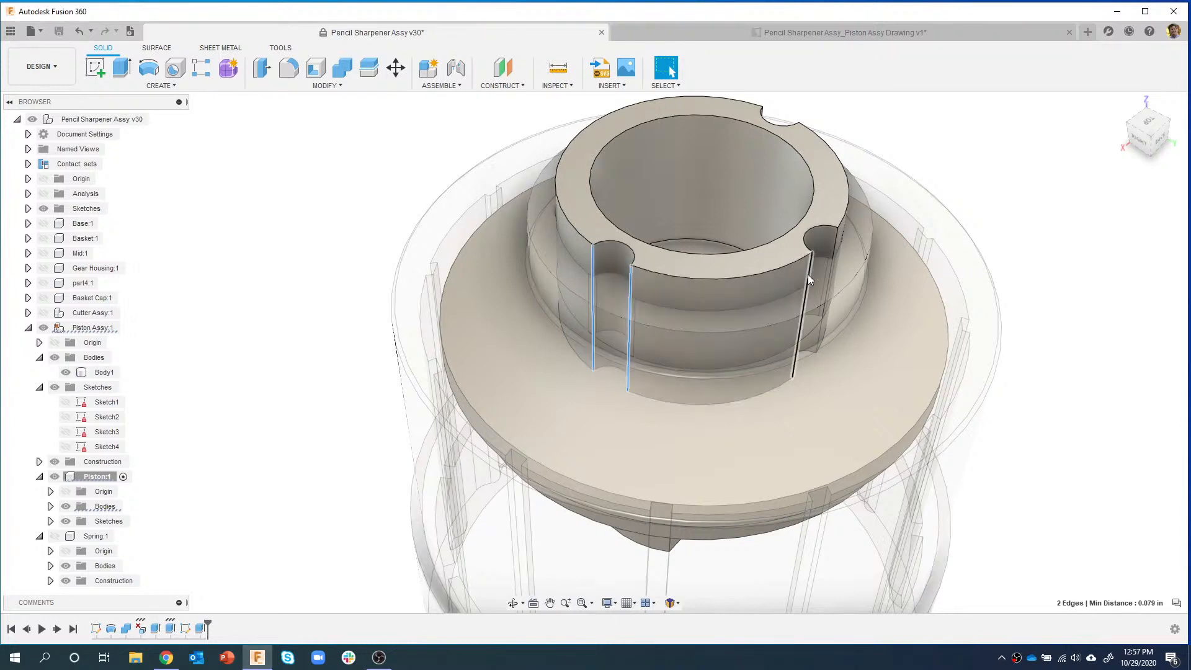
pyautogui.click(809, 273)
pyautogui.click(835, 249)
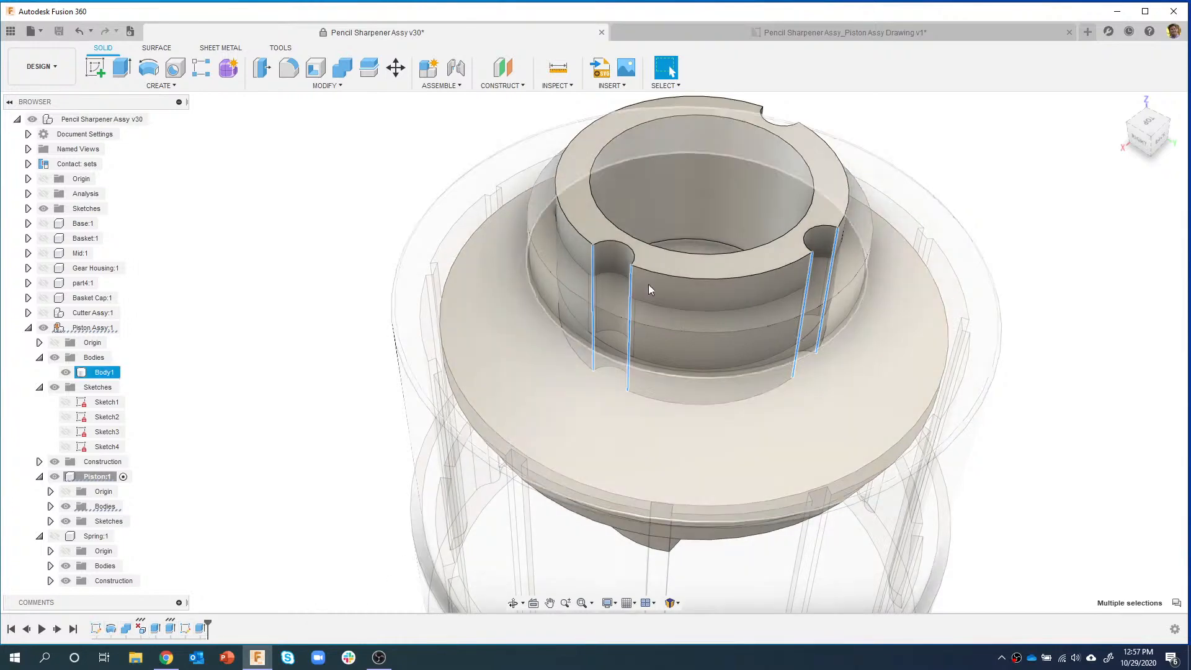
pyautogui.keyDown('shift'); pyautogui.moveTo(895, 198); pyautogui.dragTo(679, 258, button='middle'); pyautogui.keyUp('shift')
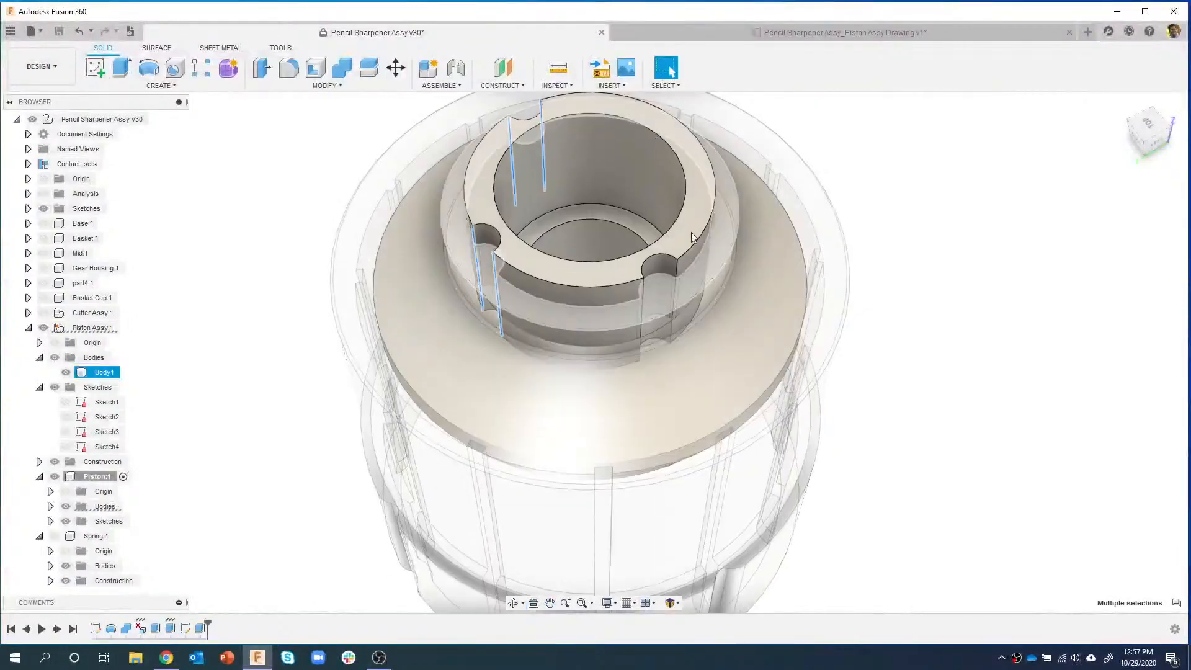
pyautogui.scroll(5, 679, 259)
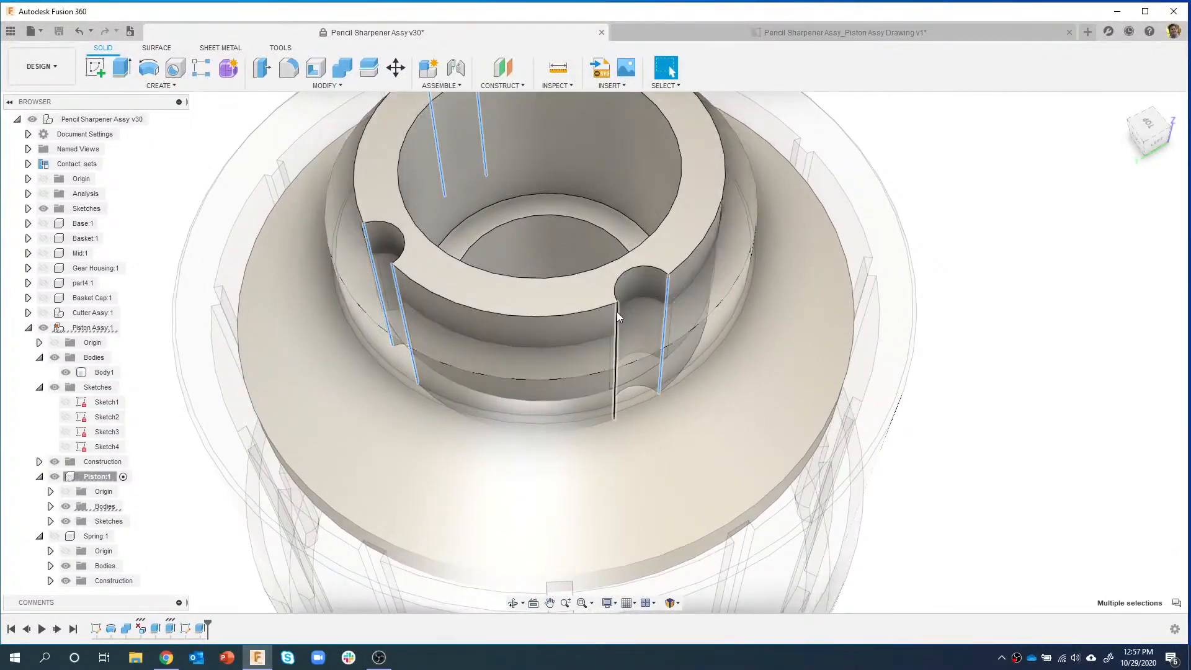
pyautogui.rightClick(617, 312)
pyautogui.click(589, 366)
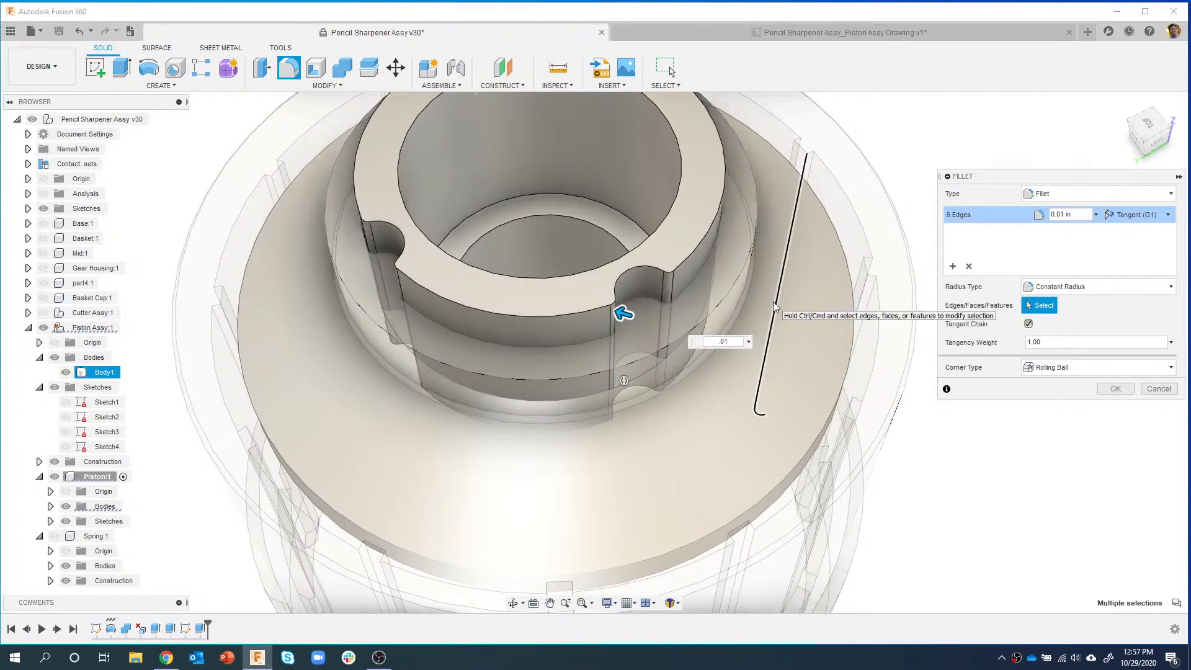
pyautogui.press('Return')
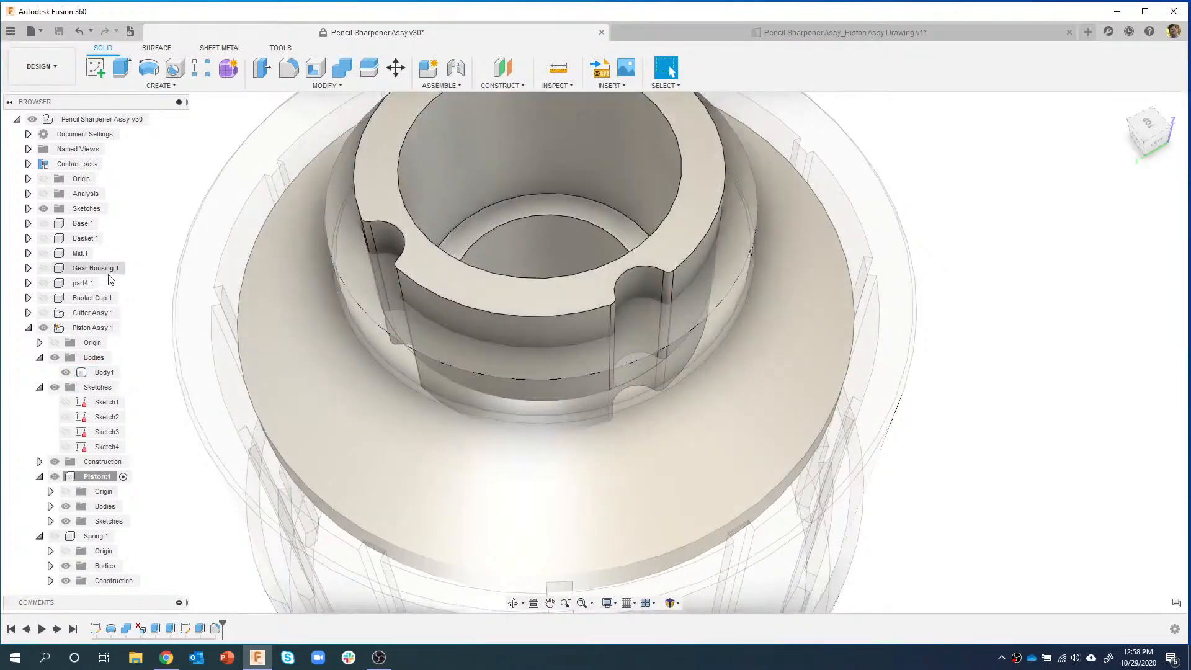
# - Reactivate the Piston Assy component and display its section analysis squarely from the back
pyautogui.click(132, 329)
pyautogui.scroll(-2, 573, 327)
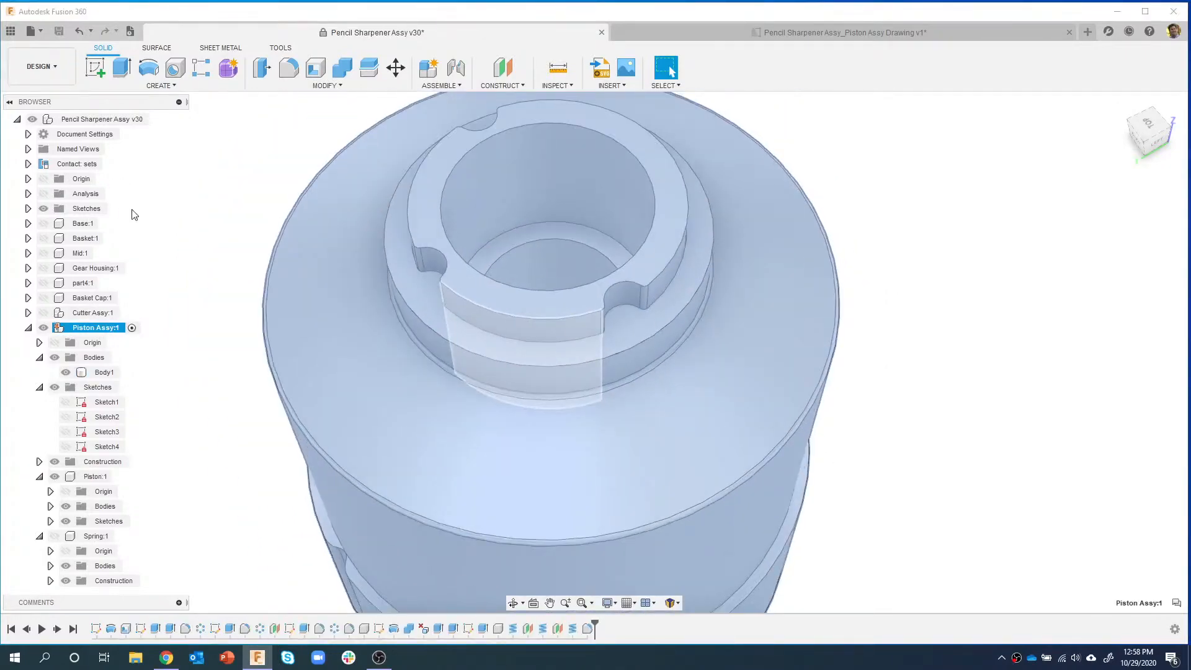
pyautogui.click(43, 193)
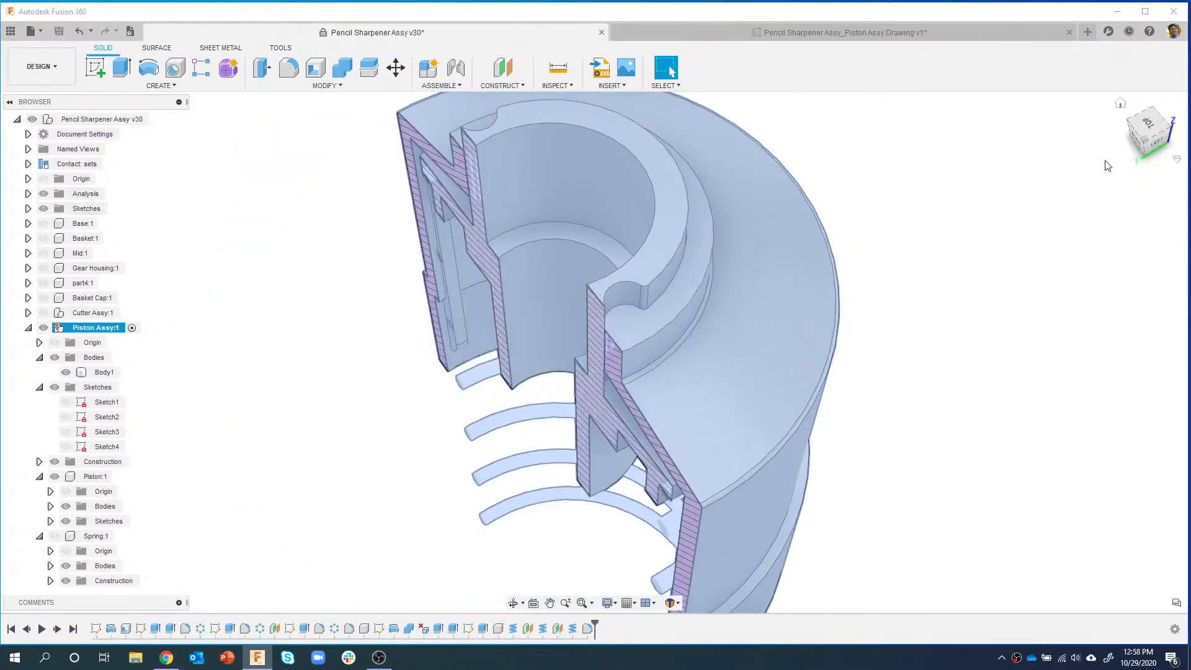
pyautogui.click(1148, 135)
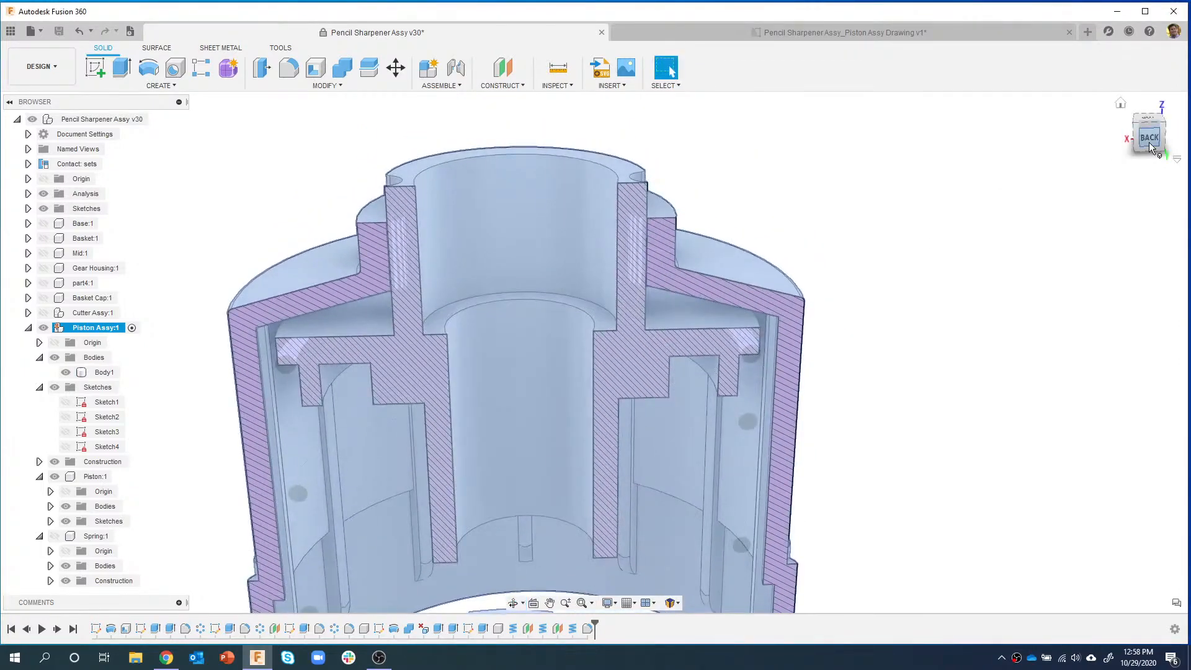
pyautogui.scroll(3, 711, 316)
pyautogui.moveTo(601, 321); pyautogui.dragTo(670, 234, button='middle')
pyautogui.scroll(-3, 715, 278)
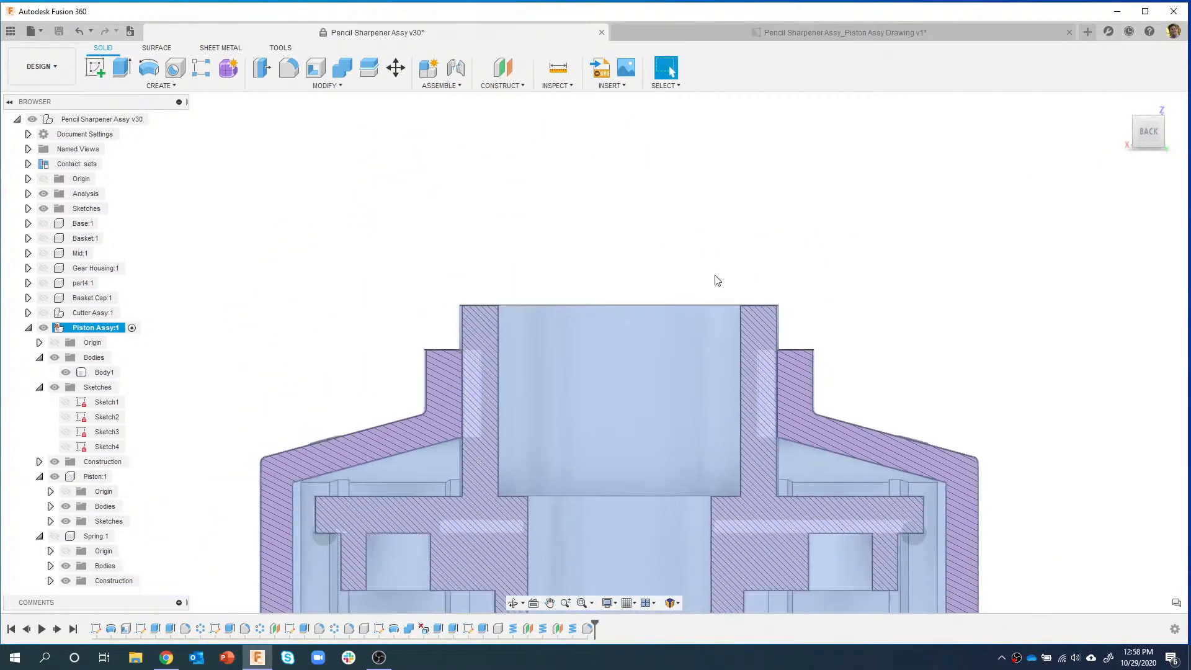
pyautogui.click(848, 258)
pyautogui.moveTo(888, 268); pyautogui.dragTo(877, 204, button='middle')
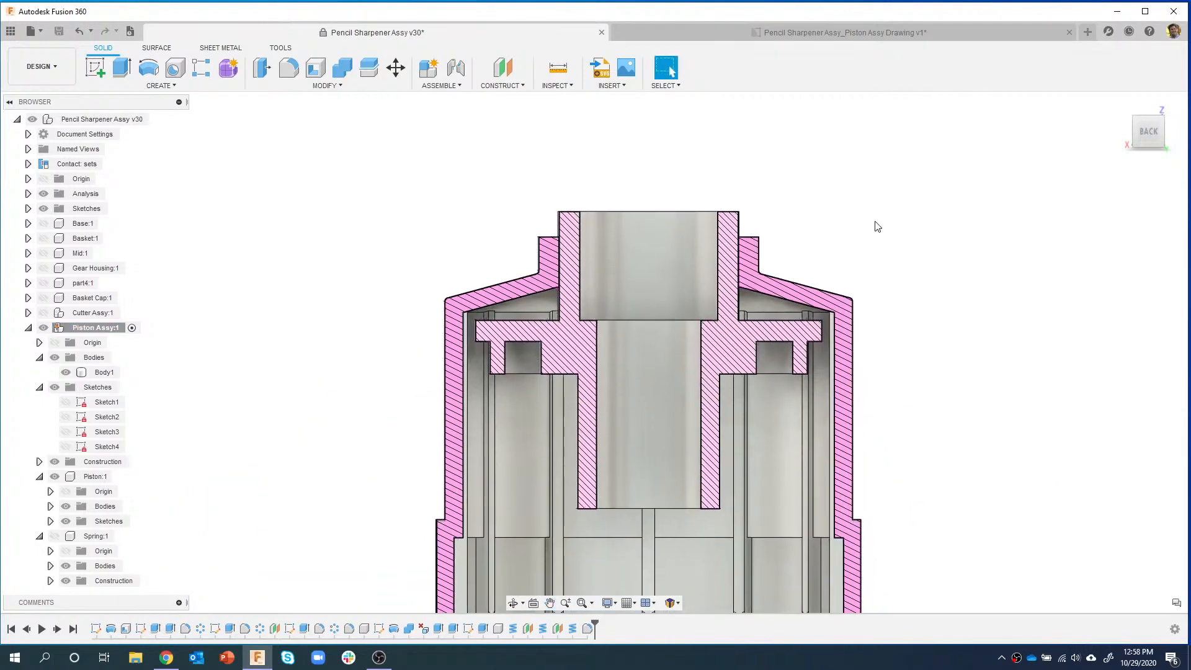
# - Slide the piston upward inside the outer body to test the contact stop, and inspect the sectioned assembly
pyautogui.moveTo(577, 338); pyautogui.dragTo(588, 234)
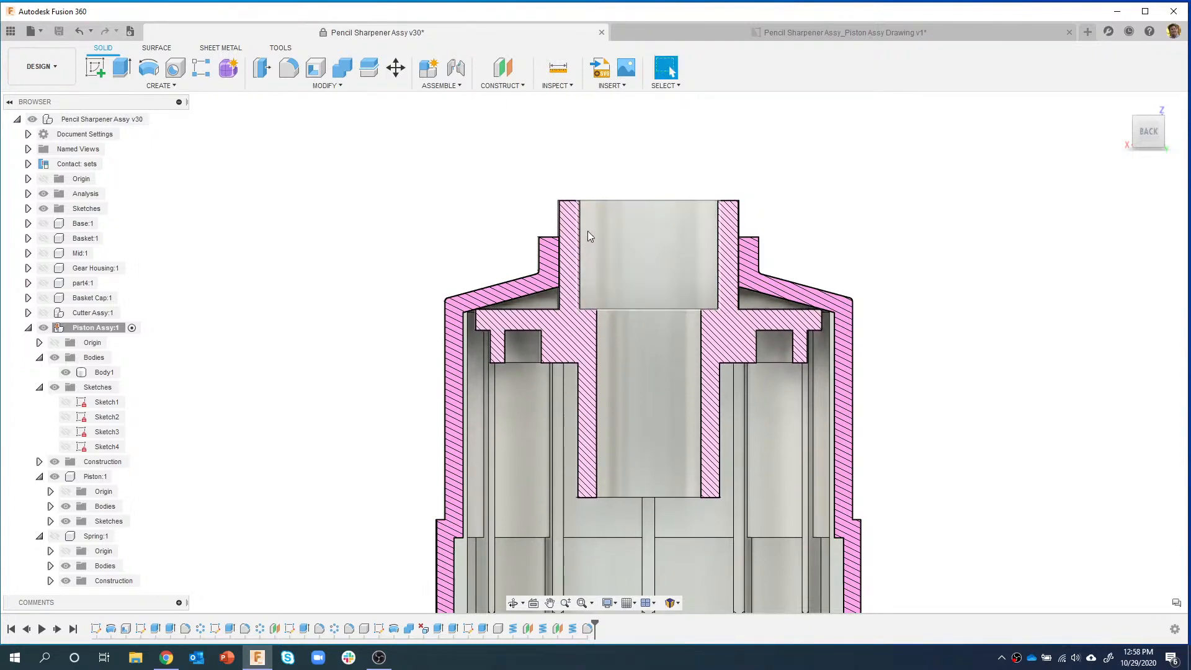
pyautogui.click(442, 89)
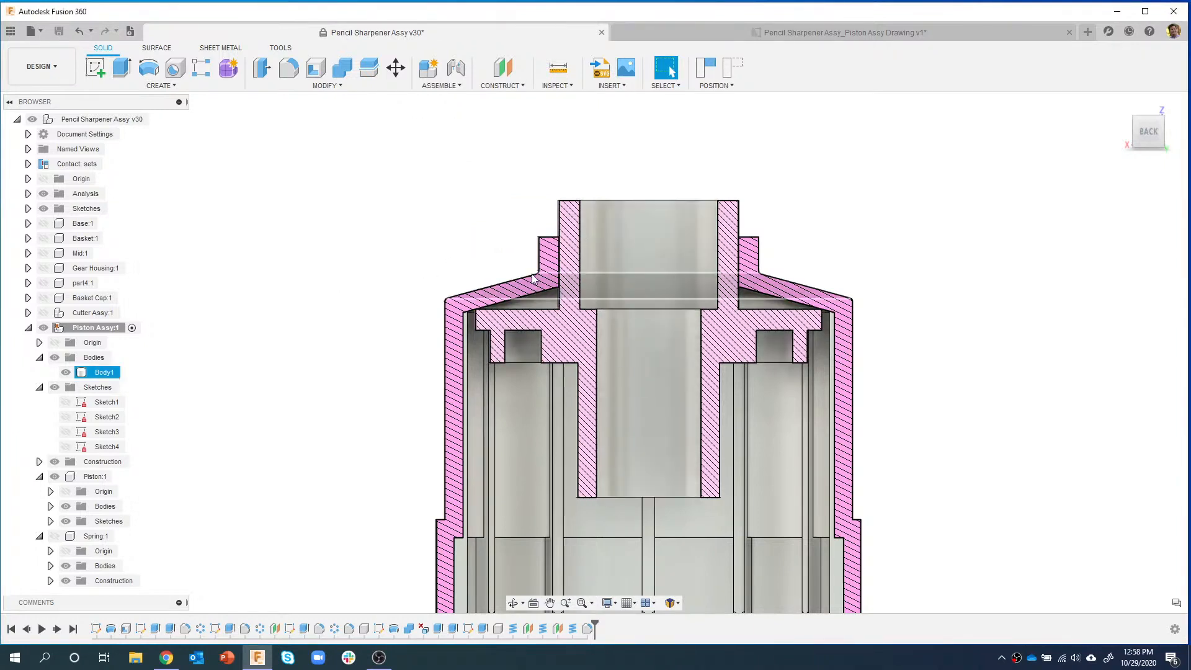
pyautogui.moveTo(576, 327); pyautogui.dragTo(611, 215)
pyautogui.moveTo(717, 202); pyautogui.dragTo(671, 122)
pyautogui.moveTo(555, 365); pyautogui.dragTo(598, 186)
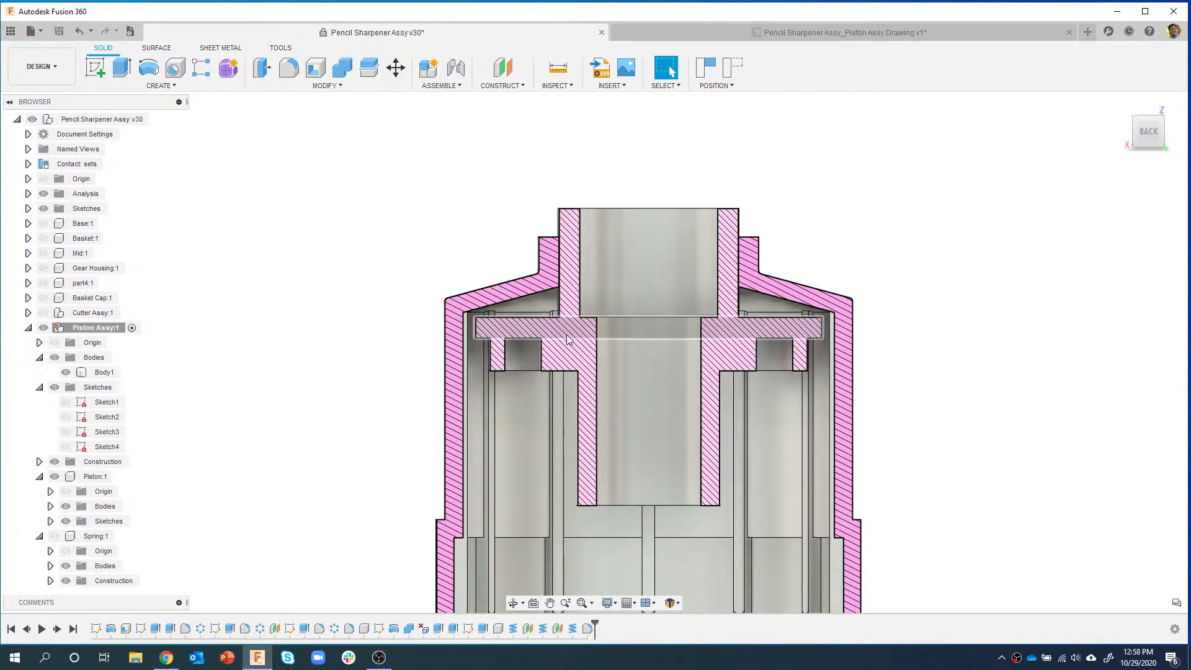
pyautogui.keyDown('shift'); pyautogui.moveTo(534, 229); pyautogui.dragTo(580, 378, button='middle'); pyautogui.keyUp('shift')
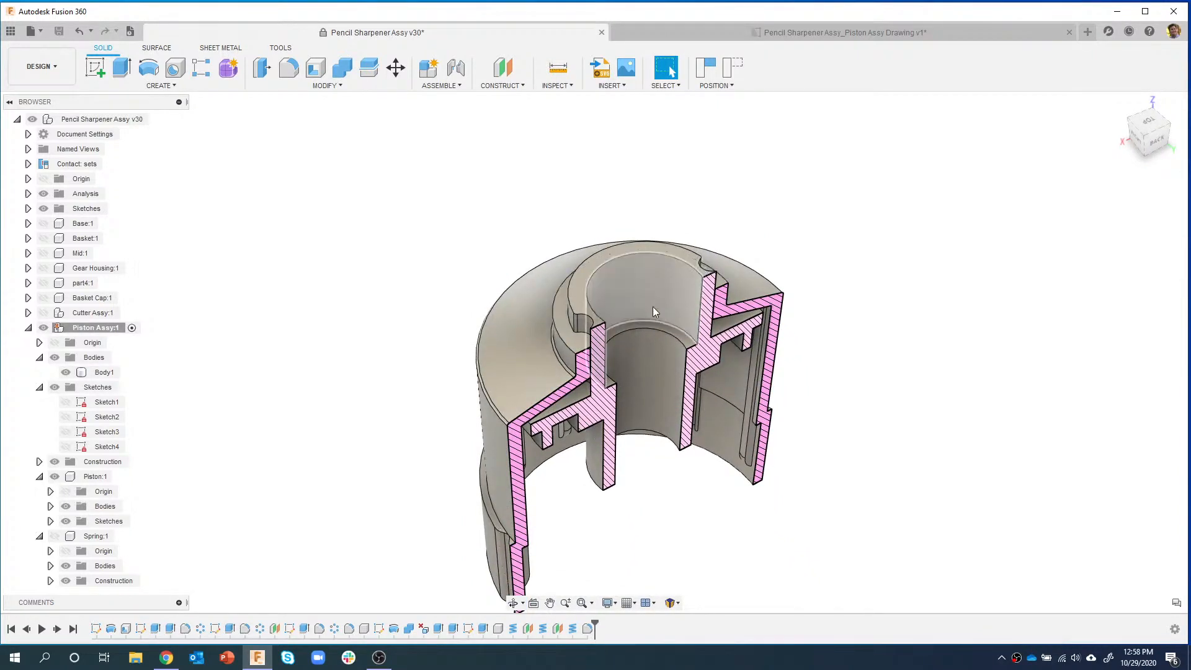
pyautogui.click(594, 378)
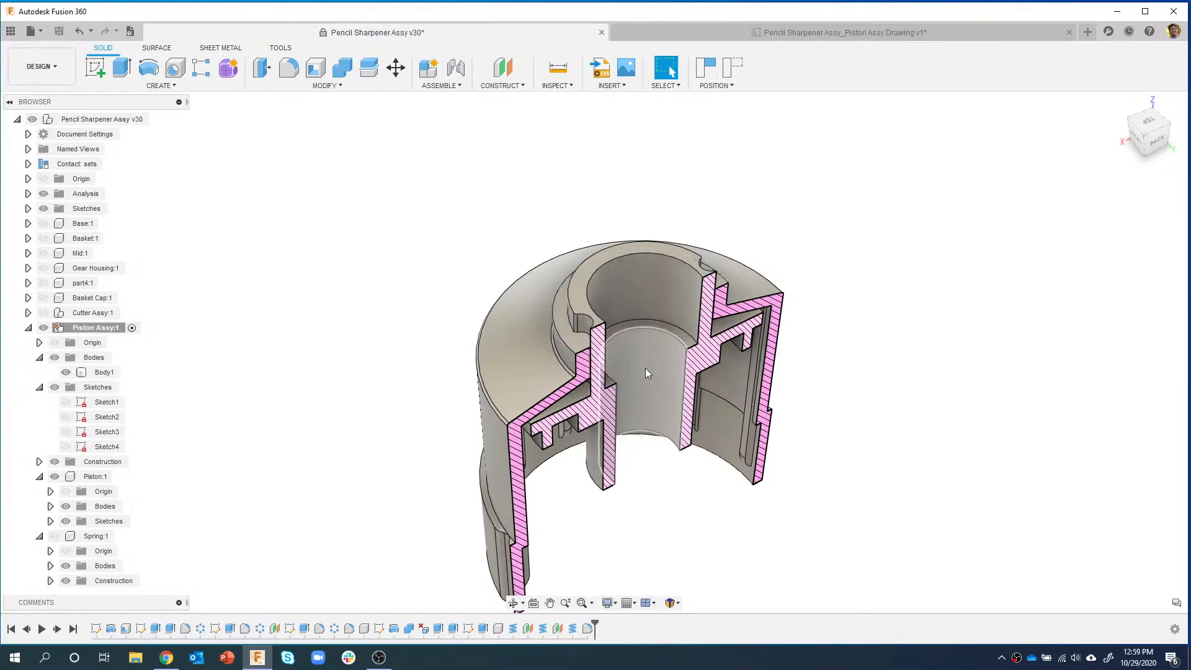
pyautogui.keyDown('shift'); pyautogui.moveTo(641, 364); pyautogui.dragTo(641, 364, button='middle'); pyautogui.keyUp('shift')
pyautogui.click(1136, 146)
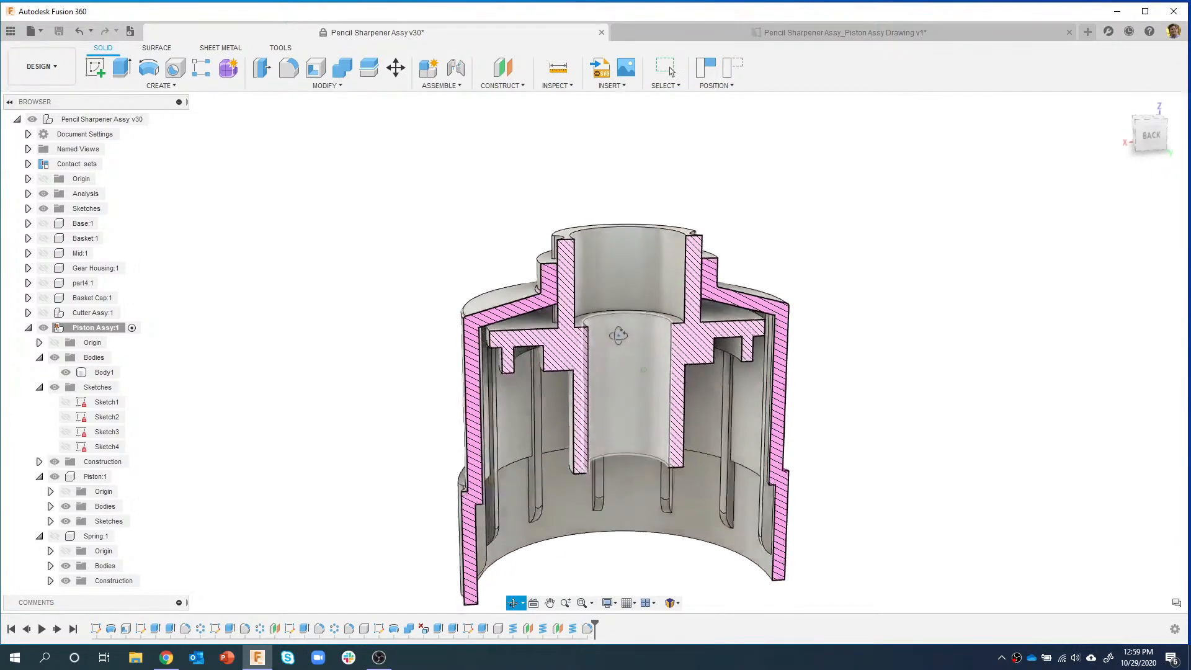
pyautogui.click(1143, 142)
pyautogui.moveTo(820, 250); pyautogui.dragTo(753, 189, button='middle')
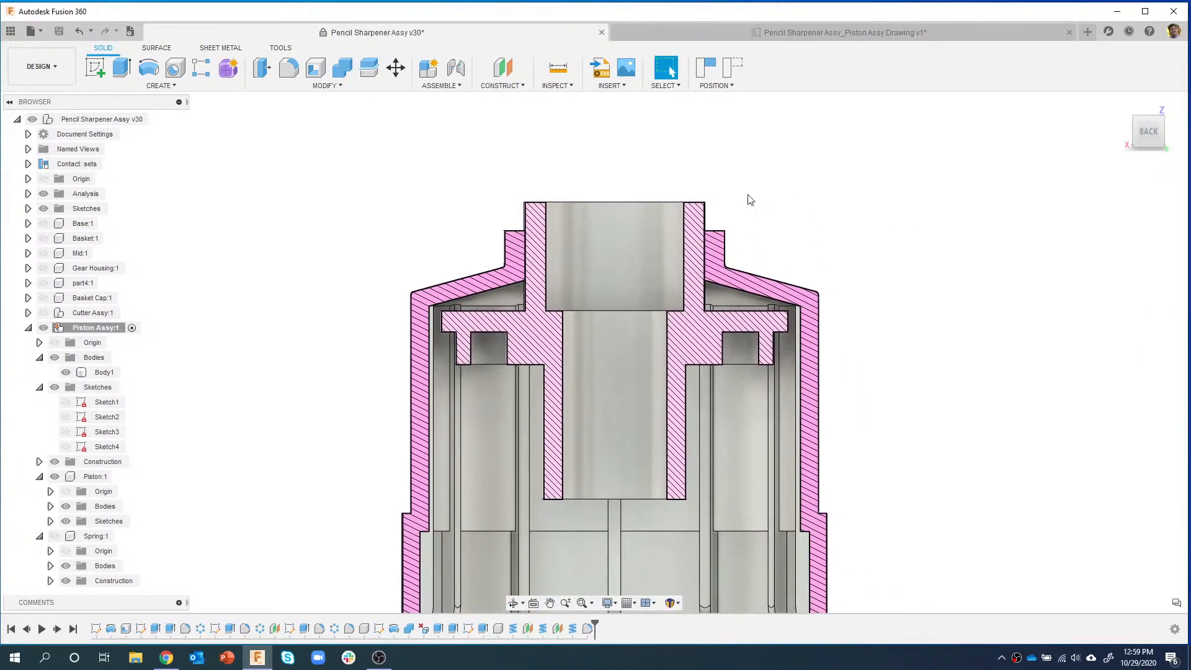
# - Slide the piston up until its flange meets the outer body's shoulder and capture that position
pyautogui.moveTo(546, 351); pyautogui.dragTo(562, 163)
pyautogui.moveTo(533, 329); pyautogui.dragTo(534, 308)
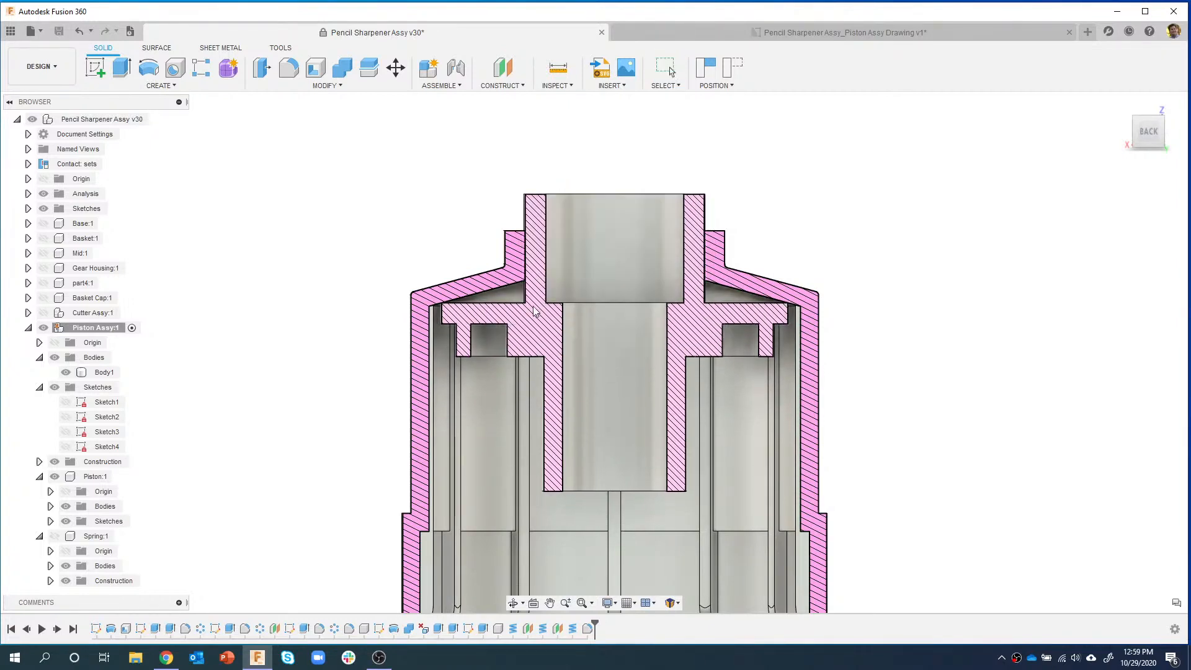
pyautogui.moveTo(534, 215); pyautogui.dragTo(534, 213)
pyautogui.moveTo(549, 340); pyautogui.dragTo(548, 304)
pyautogui.moveTo(554, 232); pyautogui.dragTo(556, 230)
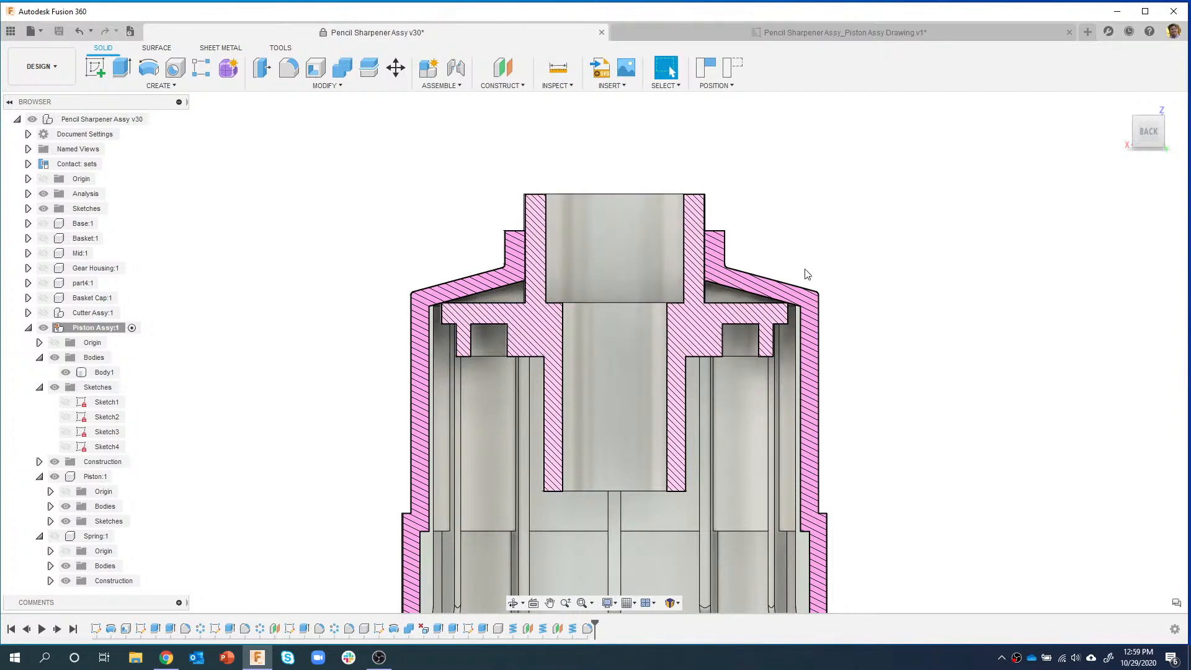
pyautogui.click(786, 300)
pyautogui.click(877, 358)
pyautogui.click(706, 72)
pyautogui.scroll(-3, 891, 368)
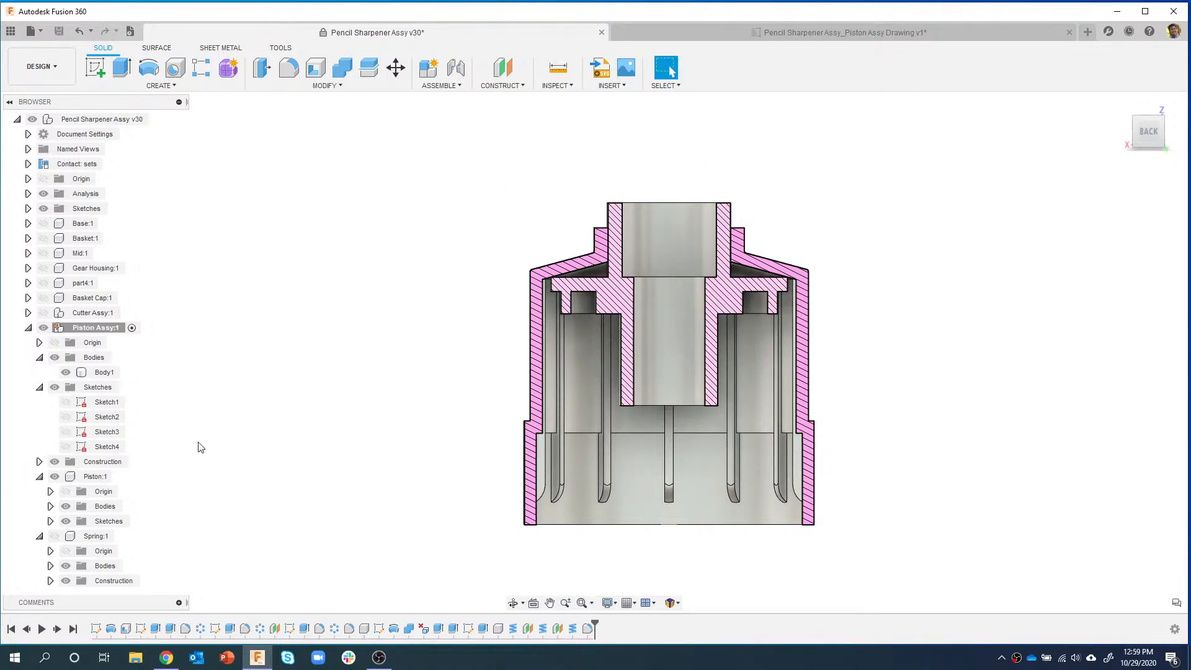
# - Show the Spring component, try moving it freely inside the body, and revert it to its original position
pyautogui.click(54, 536)
pyautogui.scroll(2, 794, 297)
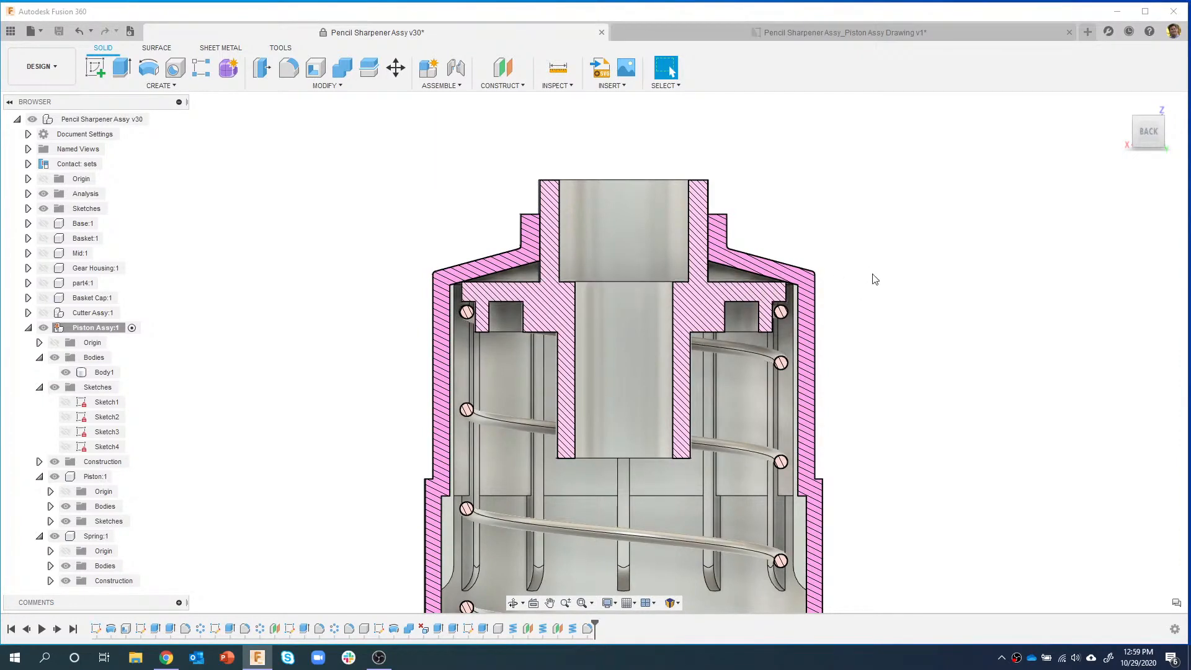
pyautogui.moveTo(741, 353)
pyautogui.mouseDown()
pyautogui.moveTo(811, 350)
pyautogui.moveTo(708, 374)
pyautogui.moveTo(732, 371)
pyautogui.moveTo(740, 352)
pyautogui.mouseUp()
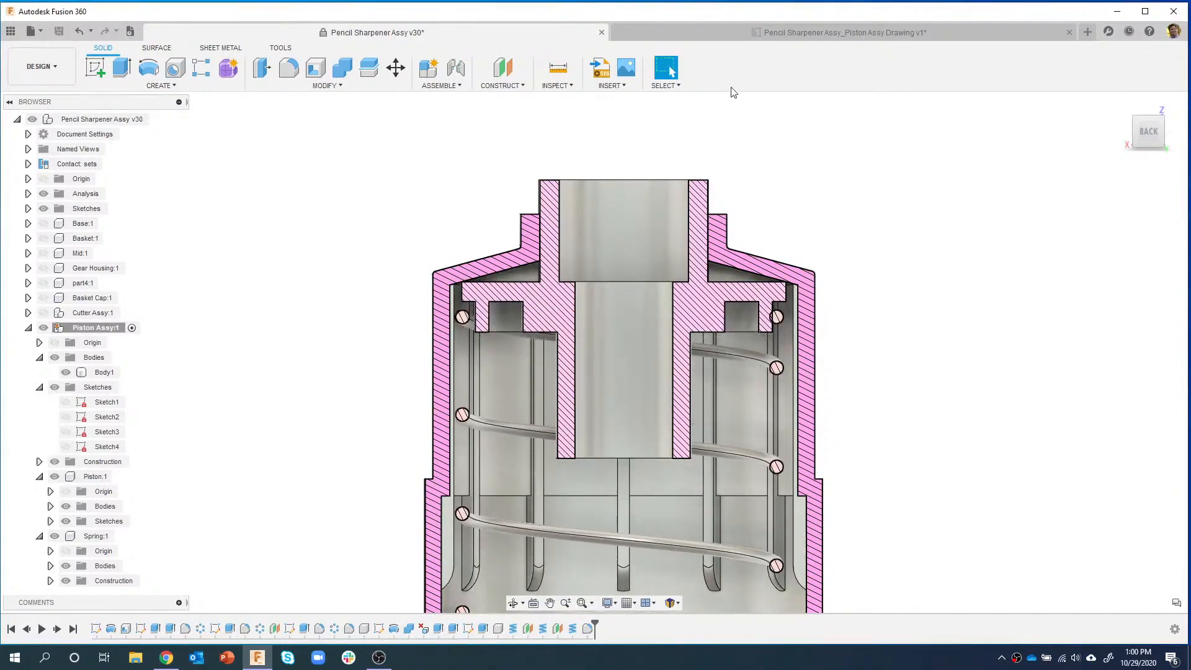
pyautogui.click(804, 417)
pyautogui.click(918, 324)
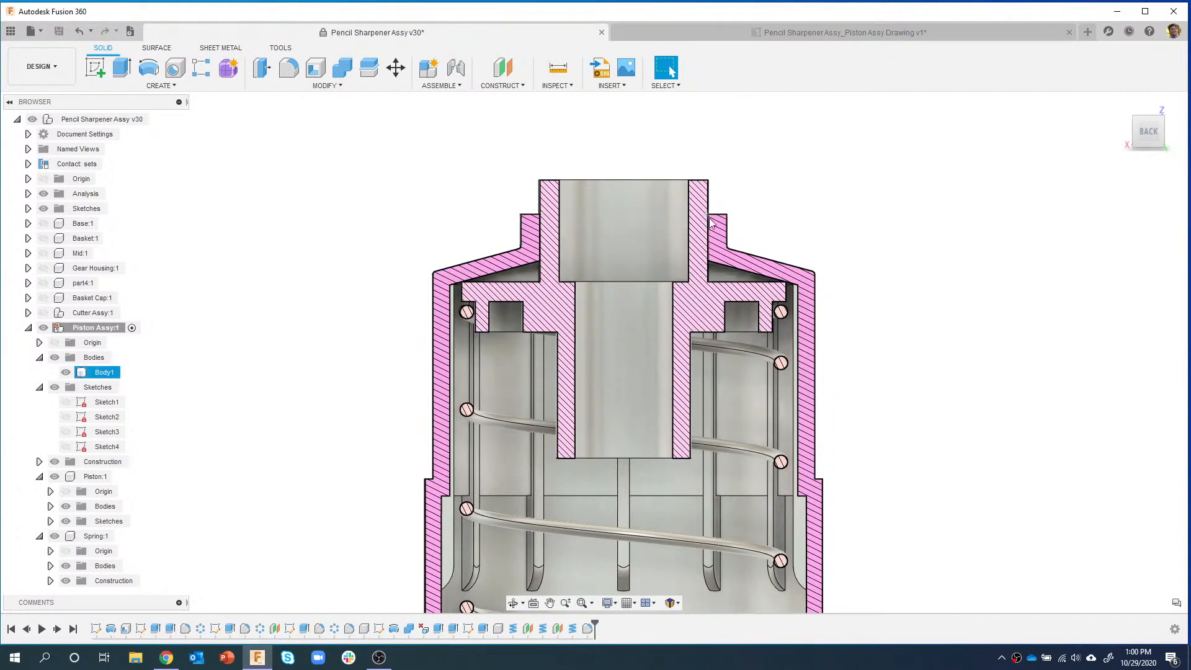
# - Start an as-built joint with Slider motion between the Spring and the outer body of the Piston Assy
pyautogui.click(779, 375)
pyautogui.click(438, 85)
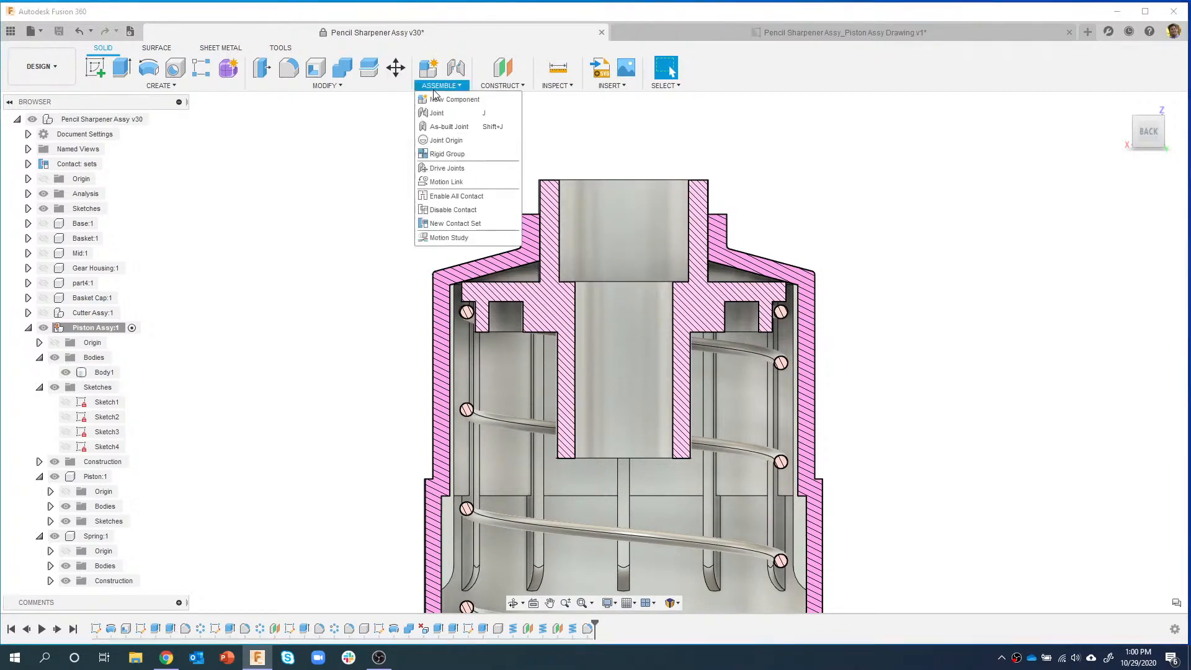
pyautogui.click(454, 128)
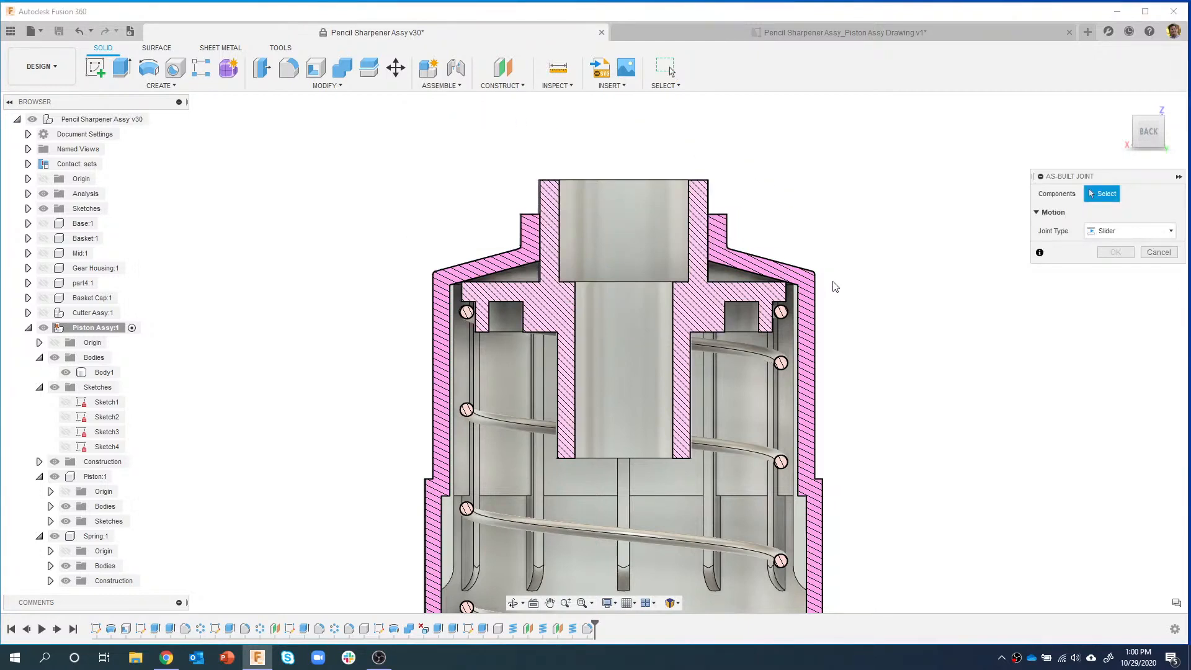
pyautogui.click(781, 363)
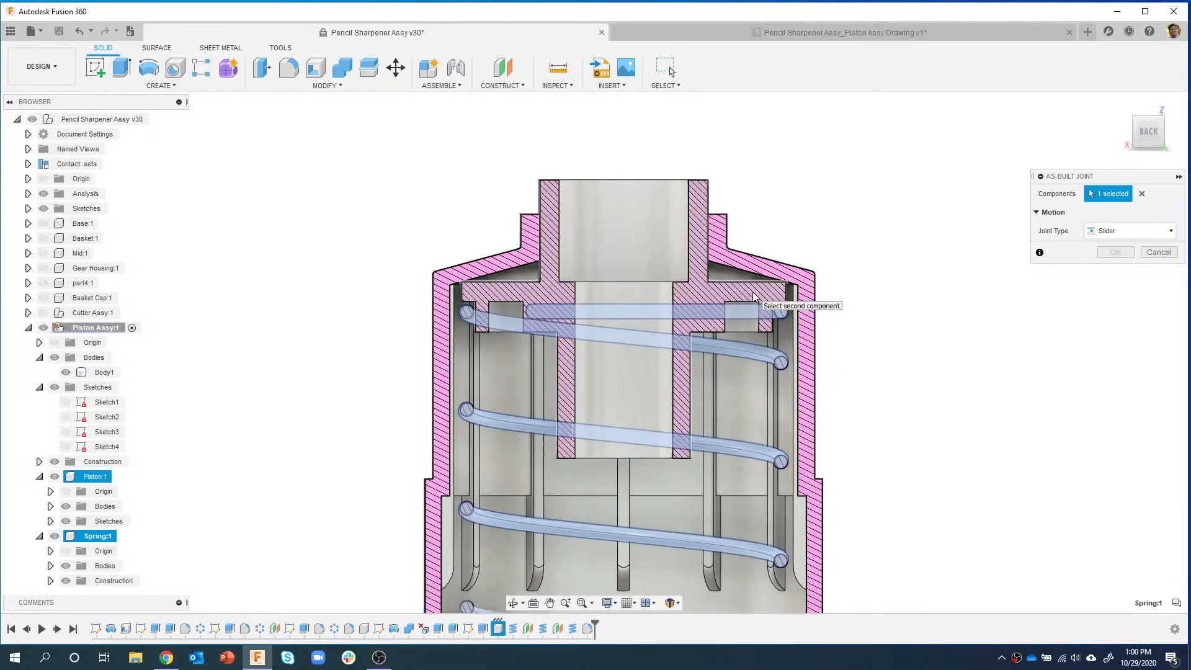
pyautogui.click(810, 289)
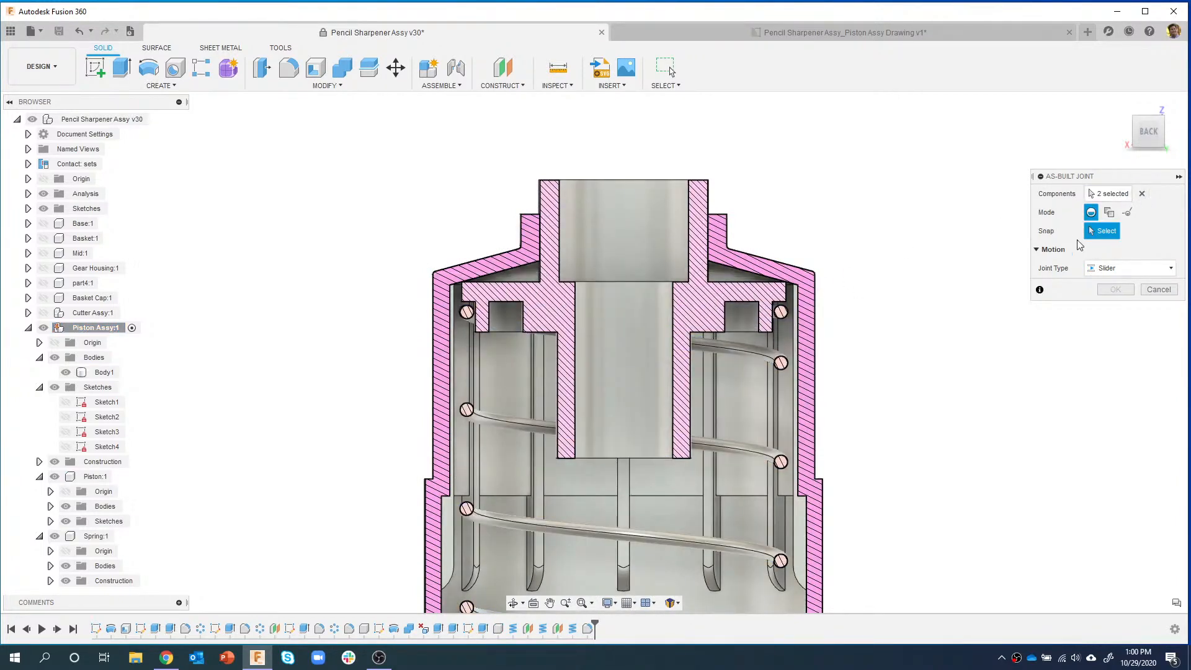
# - Try Rigid motion for the Spring's as-built joint and restore the Slider type
pyautogui.click(1129, 268)
pyautogui.click(1111, 284)
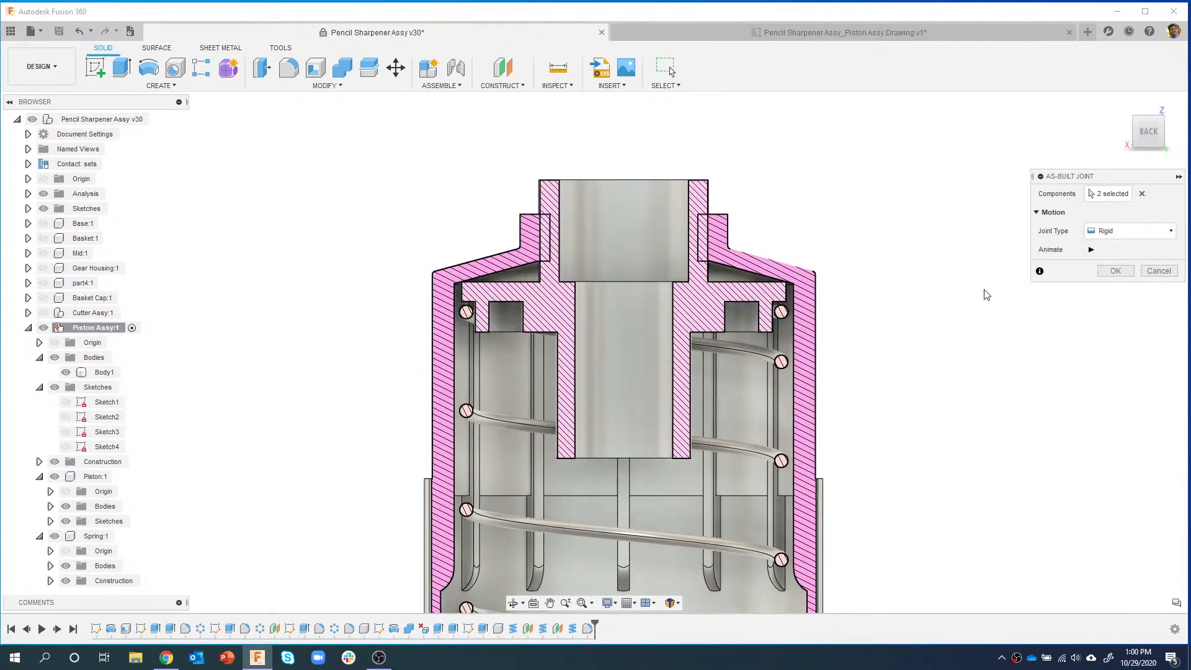
pyautogui.click(1116, 231)
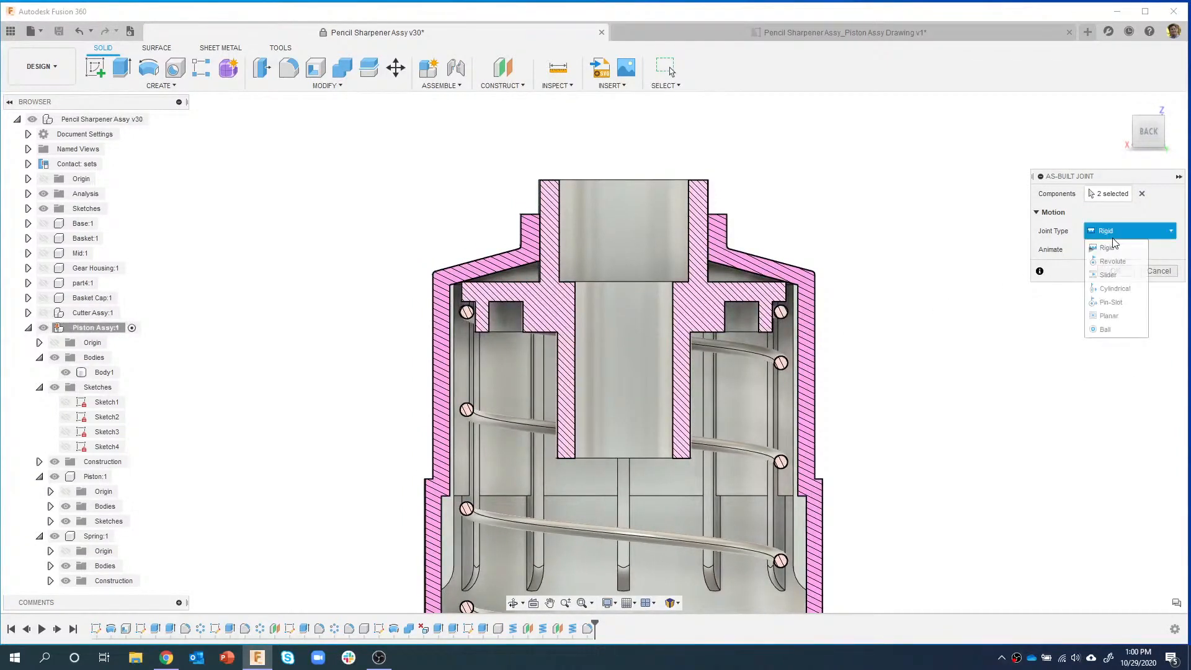
pyautogui.click(1109, 275)
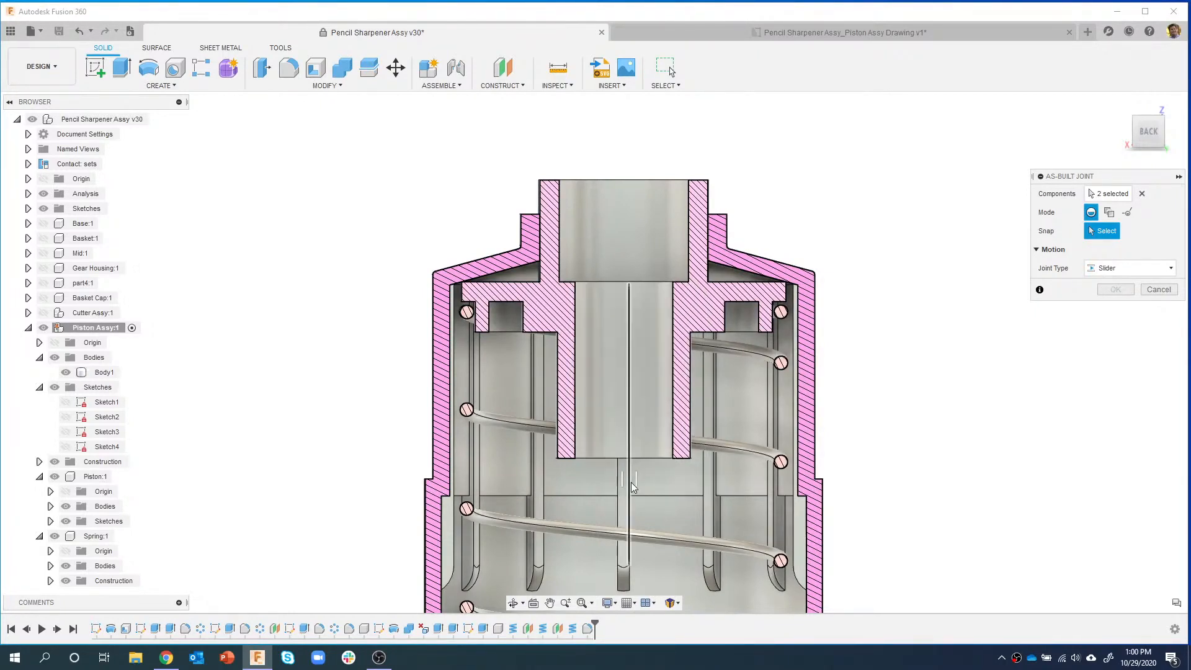
# - Snap the slider joint to the outer body's inner vertical edge along the Z axis, and test the Spring's travel before reverting its position
pyautogui.click(633, 474)
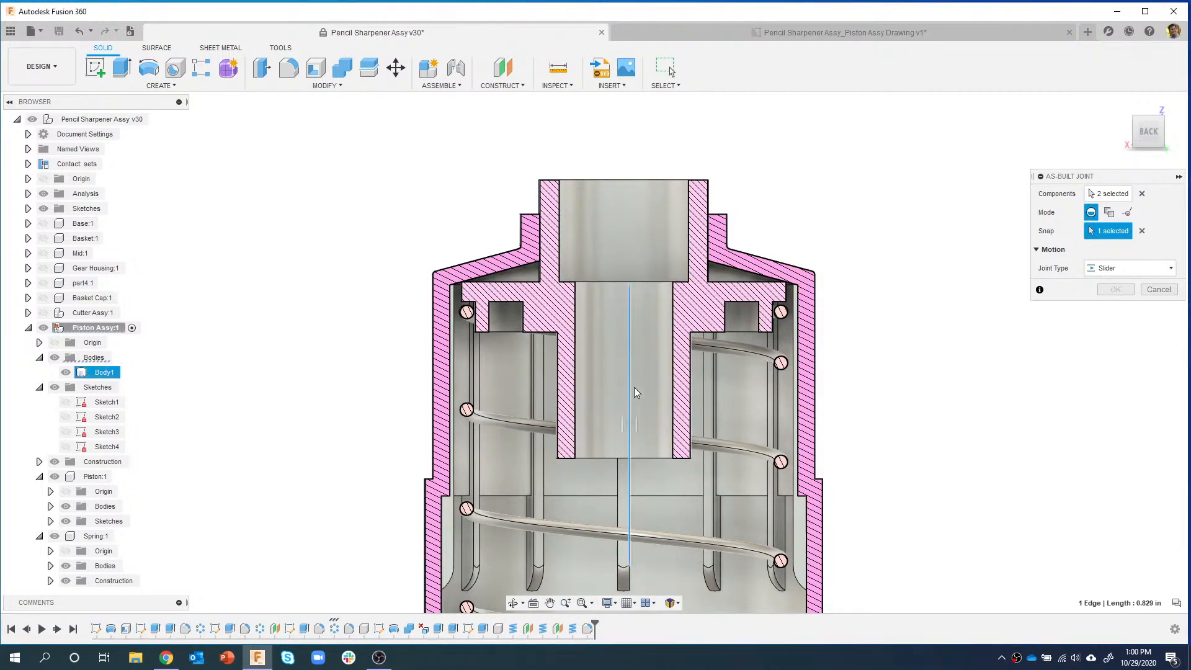
pyautogui.click(633, 425)
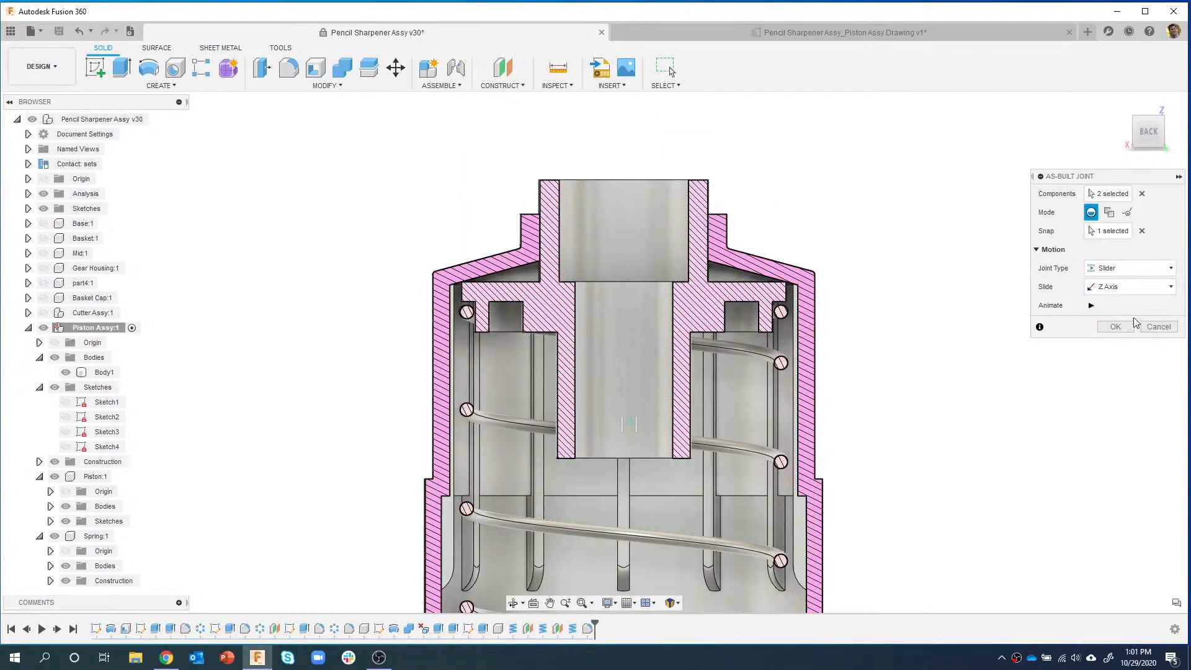
pyautogui.click(1091, 305)
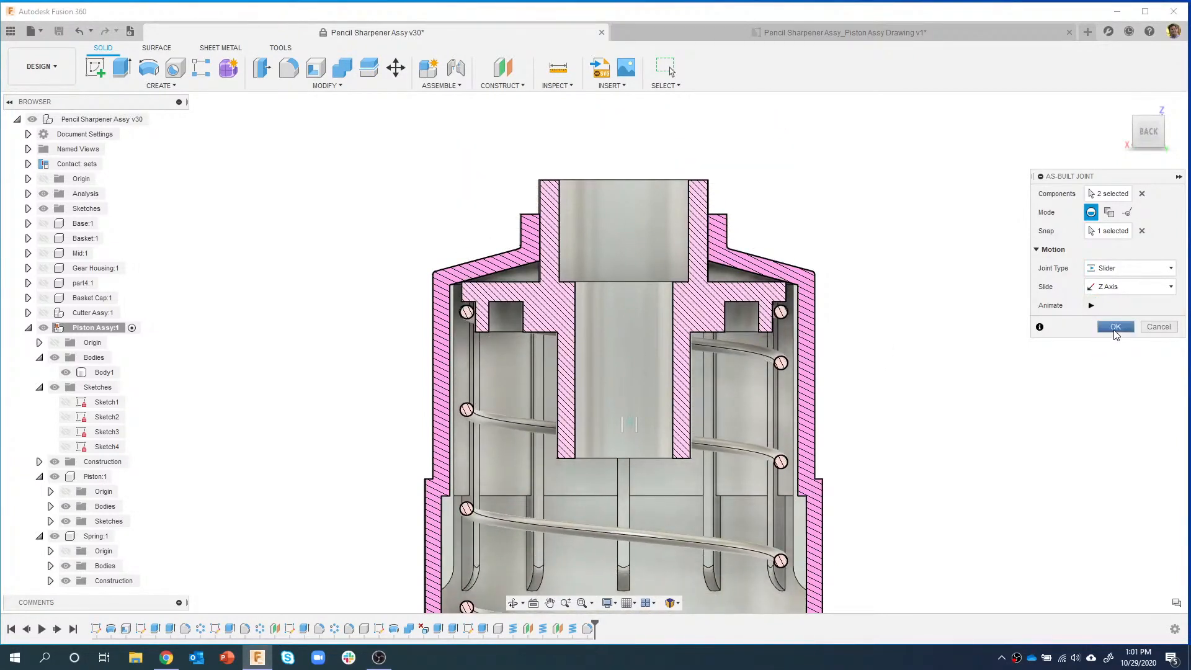
pyautogui.click(1115, 329)
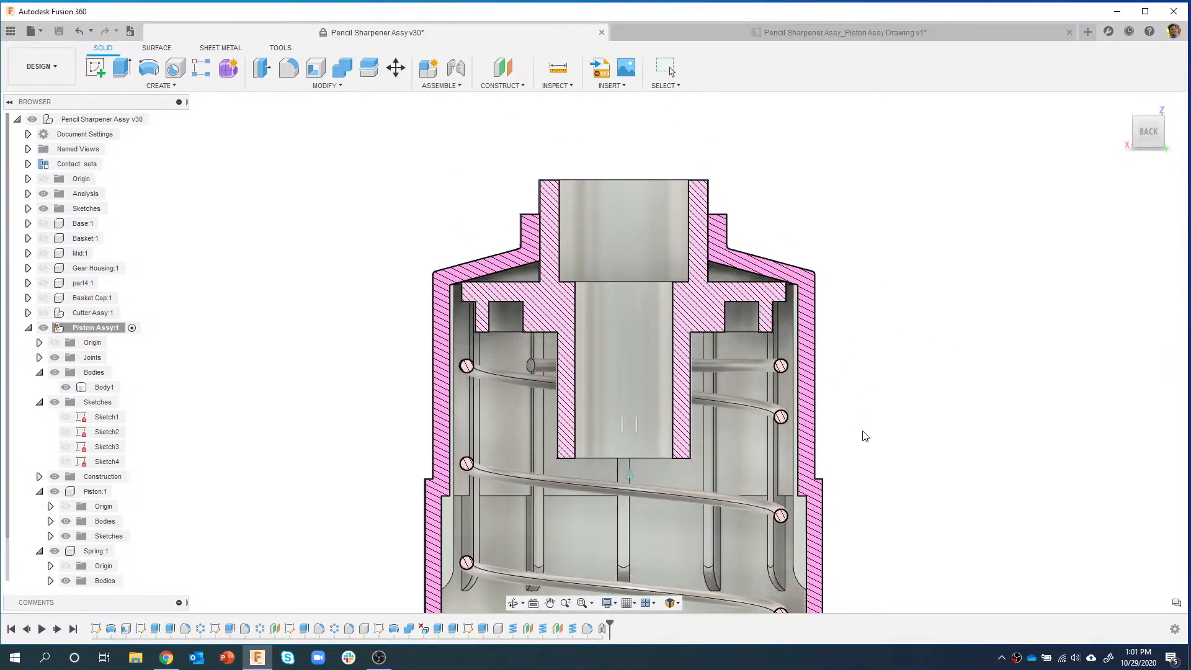
pyautogui.moveTo(873, 320); pyautogui.dragTo(875, 386)
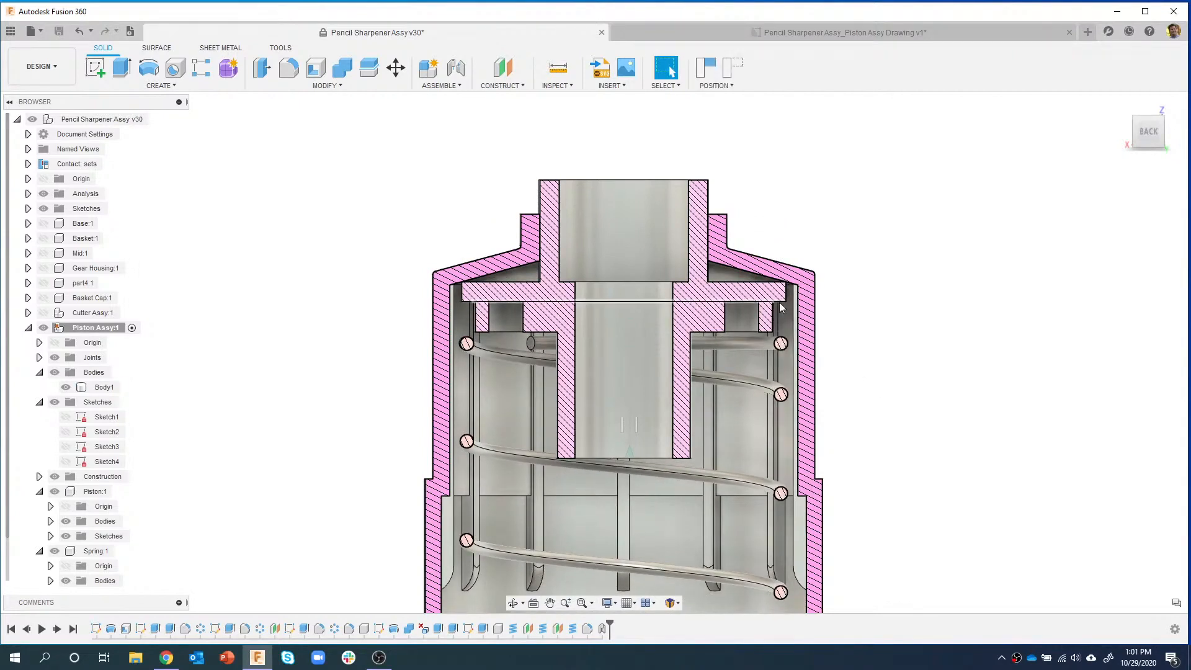
pyautogui.click(732, 67)
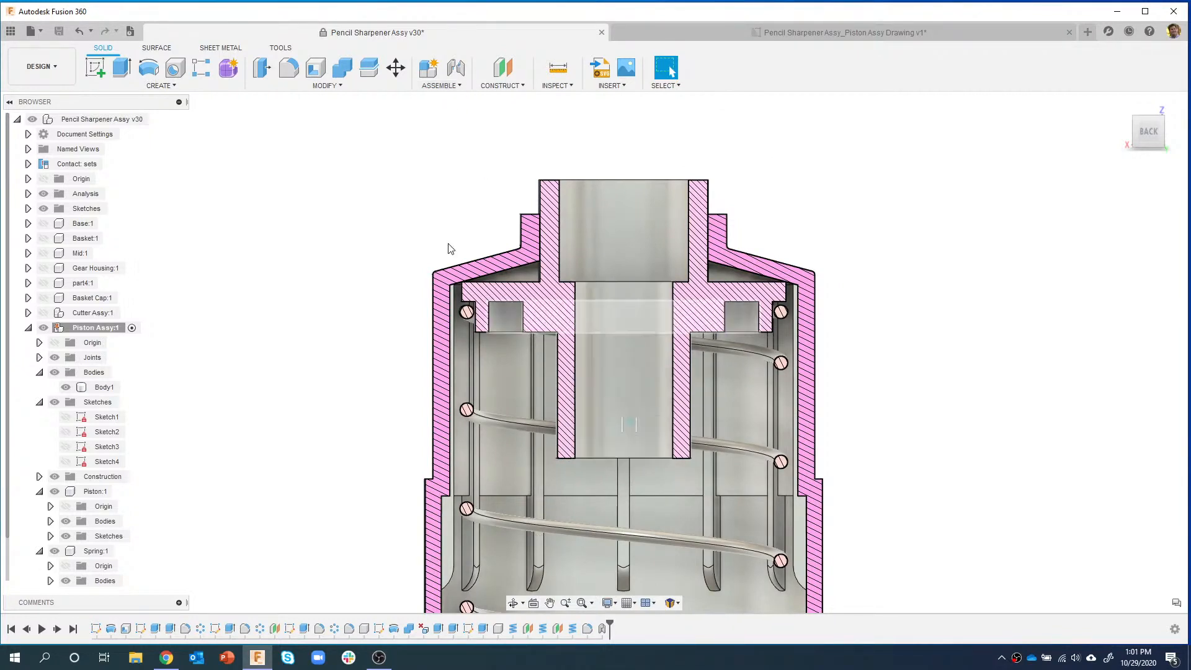
# - Create a new contact set between the Spring and Piston bodies
pyautogui.click(428, 86)
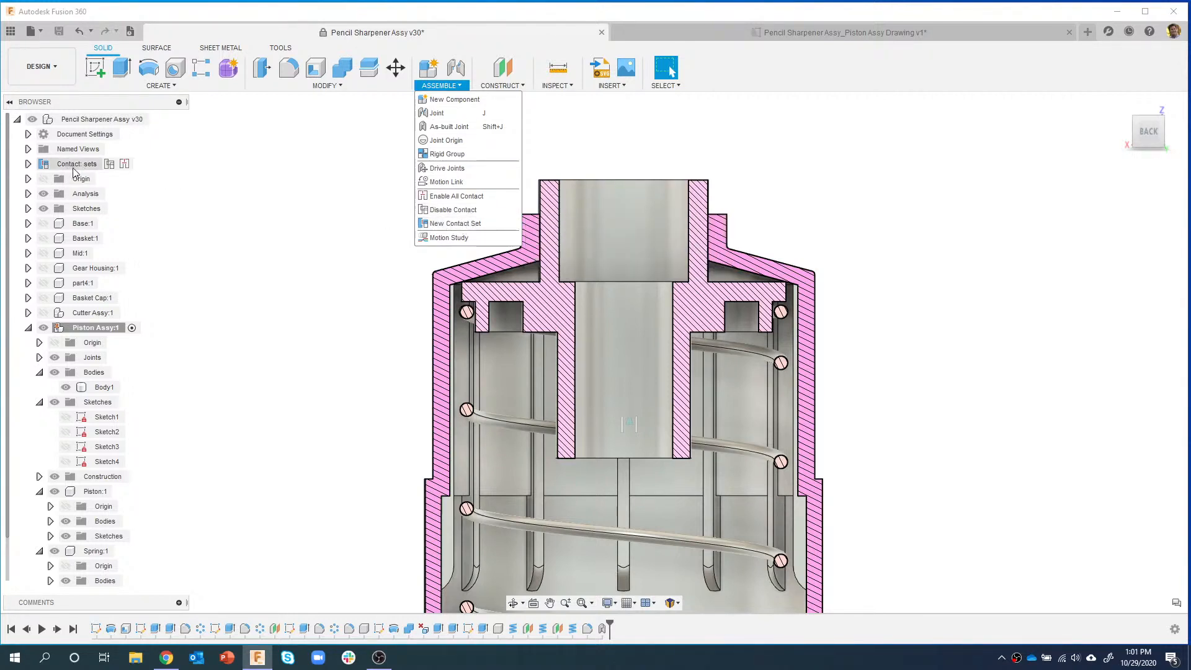
pyautogui.click(453, 223)
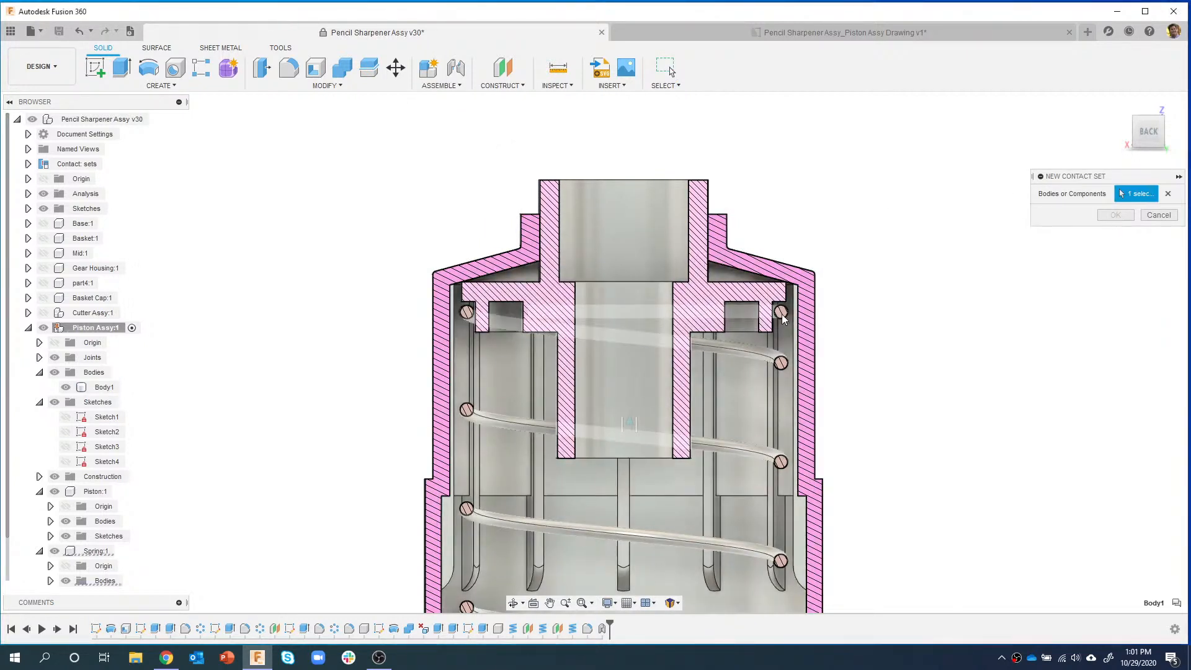
pyautogui.click(801, 346)
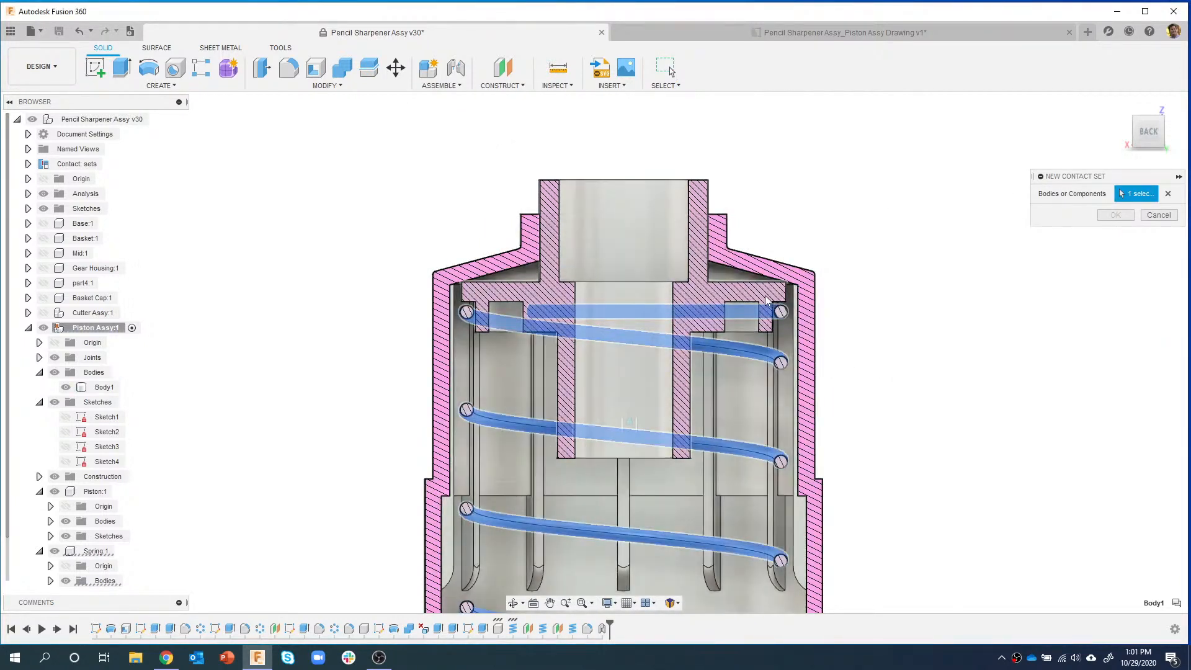
pyautogui.click(766, 299)
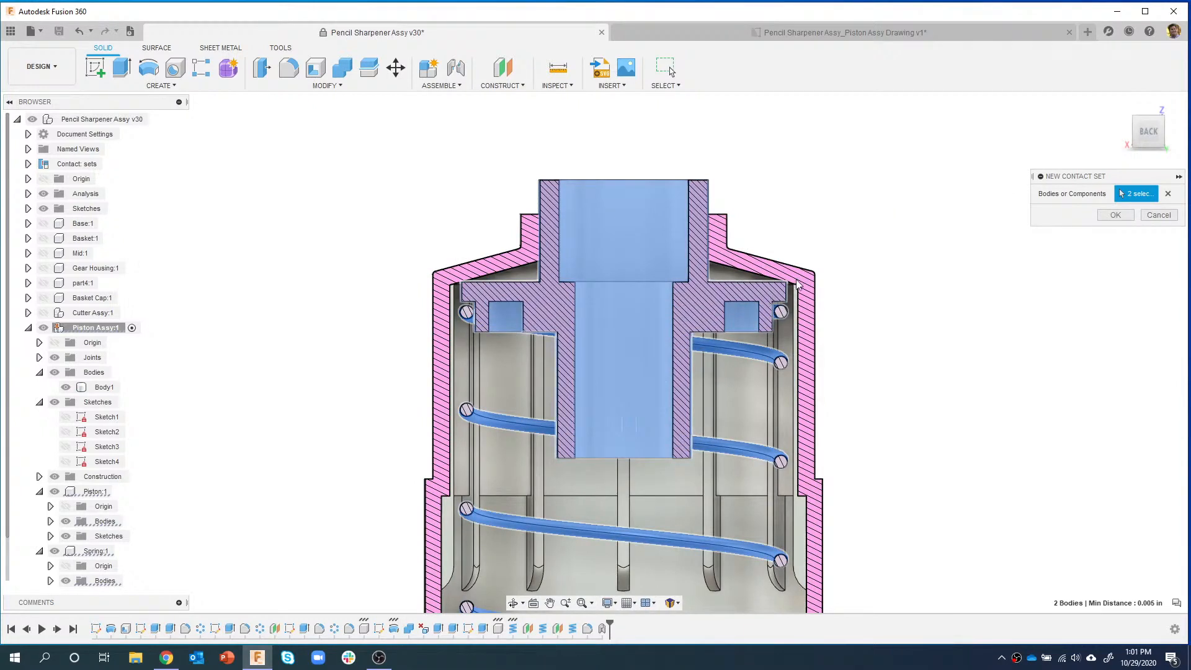
pyautogui.click(1115, 216)
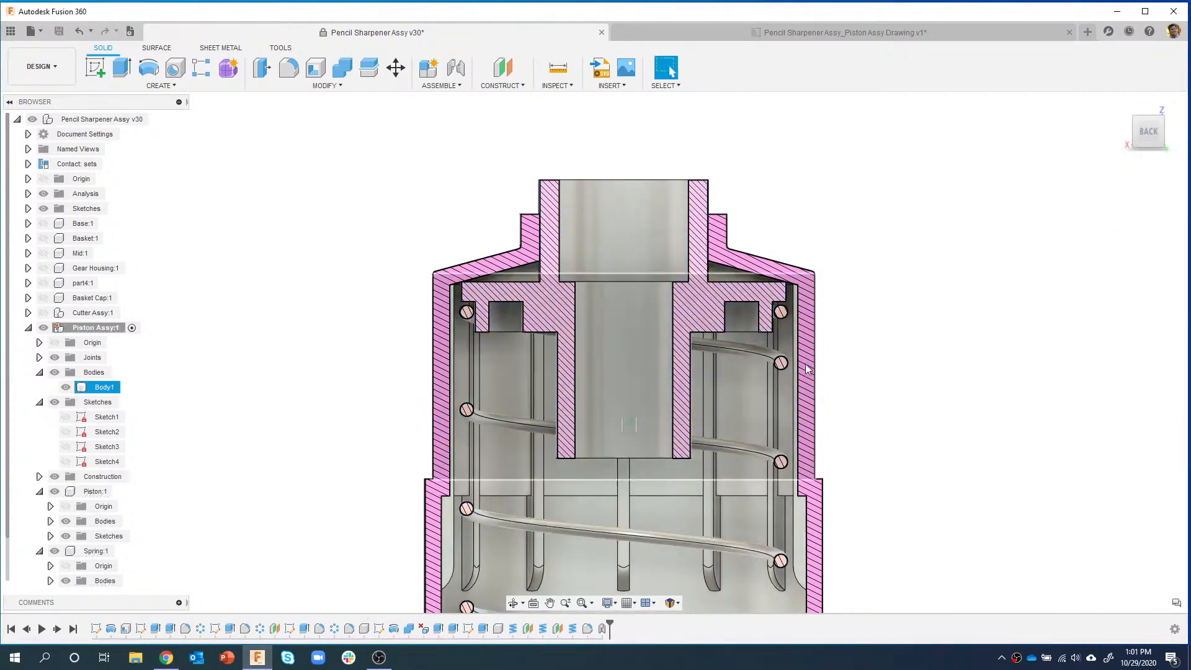
# - Slide the Spring up against the underside of the piston's flange and capture that position
pyautogui.moveTo(747, 351)
pyautogui.mouseDown()
pyautogui.moveTo(749, 363)
pyautogui.moveTo(754, 348)
pyautogui.mouseUp()
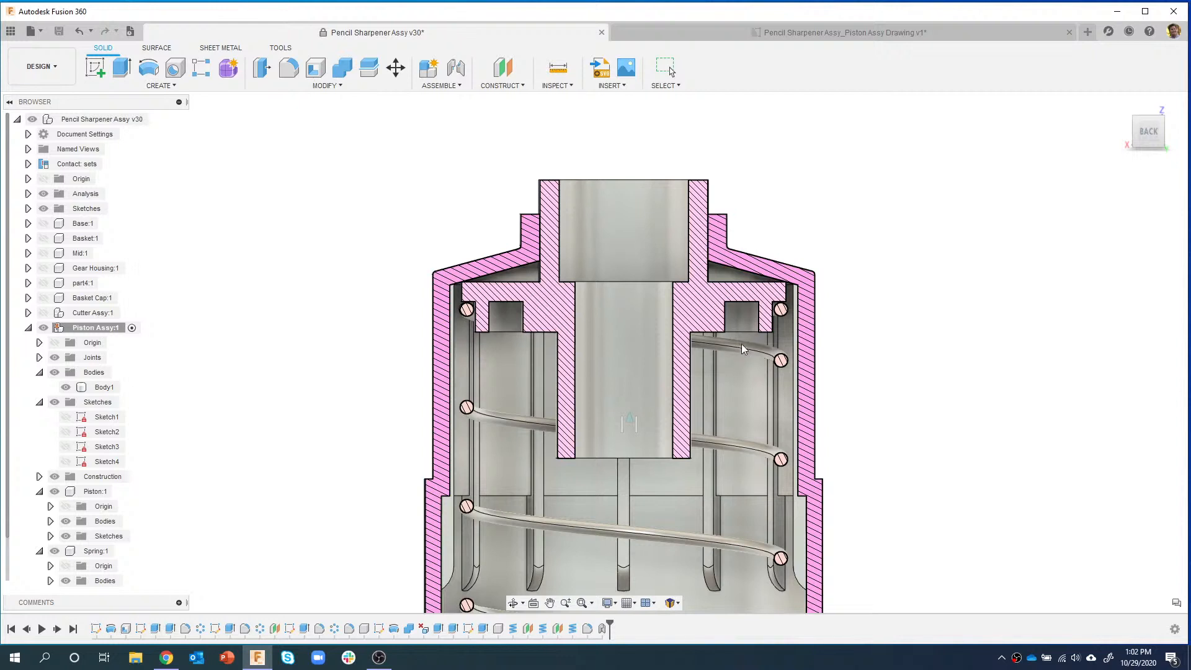
pyautogui.click(732, 379)
pyautogui.hotkey('ctrl', 'z')
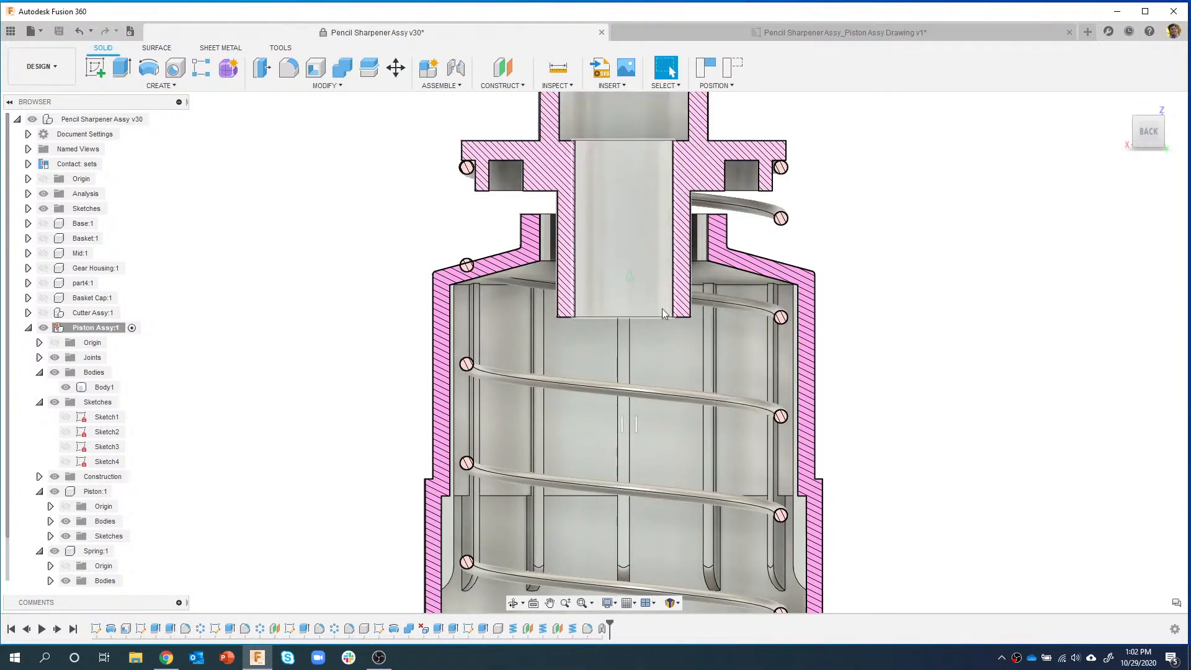
pyautogui.hotkey('ctrl', 'y')
pyautogui.moveTo(736, 347)
pyautogui.mouseDown()
pyautogui.moveTo(736, 370)
pyautogui.moveTo(738, 340)
pyautogui.mouseUp()
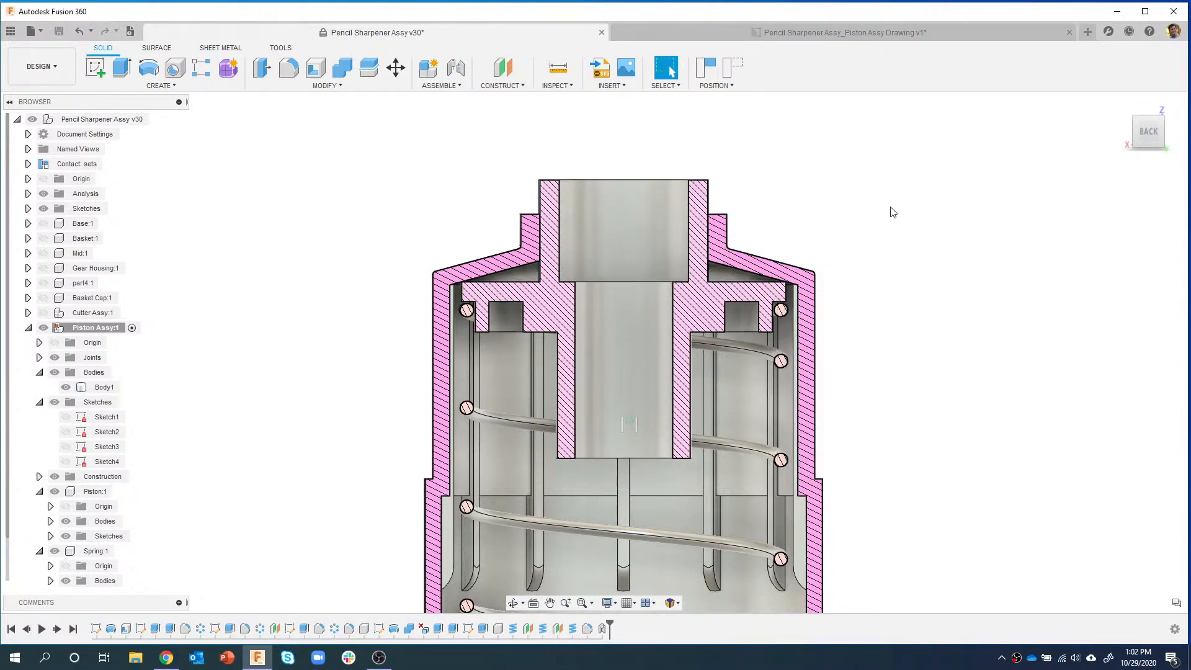
pyautogui.click(711, 75)
# - Create a rigid group from the Piston Assy with its child components included, accepting the existing slider constraint
pyautogui.scroll(-1, 916, 278)
pyautogui.scroll(-2, 916, 278)
pyautogui.scroll(-2, 938, 317)
pyautogui.moveTo(924, 283); pyautogui.dragTo(821, 228, button='middle')
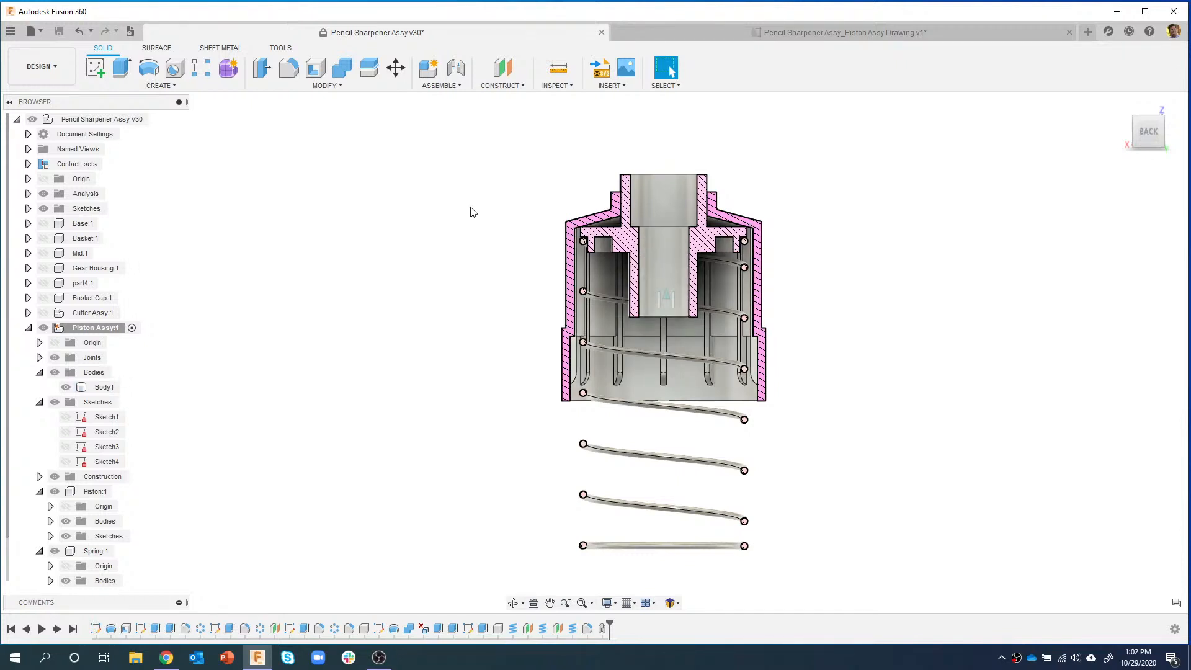
pyautogui.click(441, 85)
pyautogui.click(444, 154)
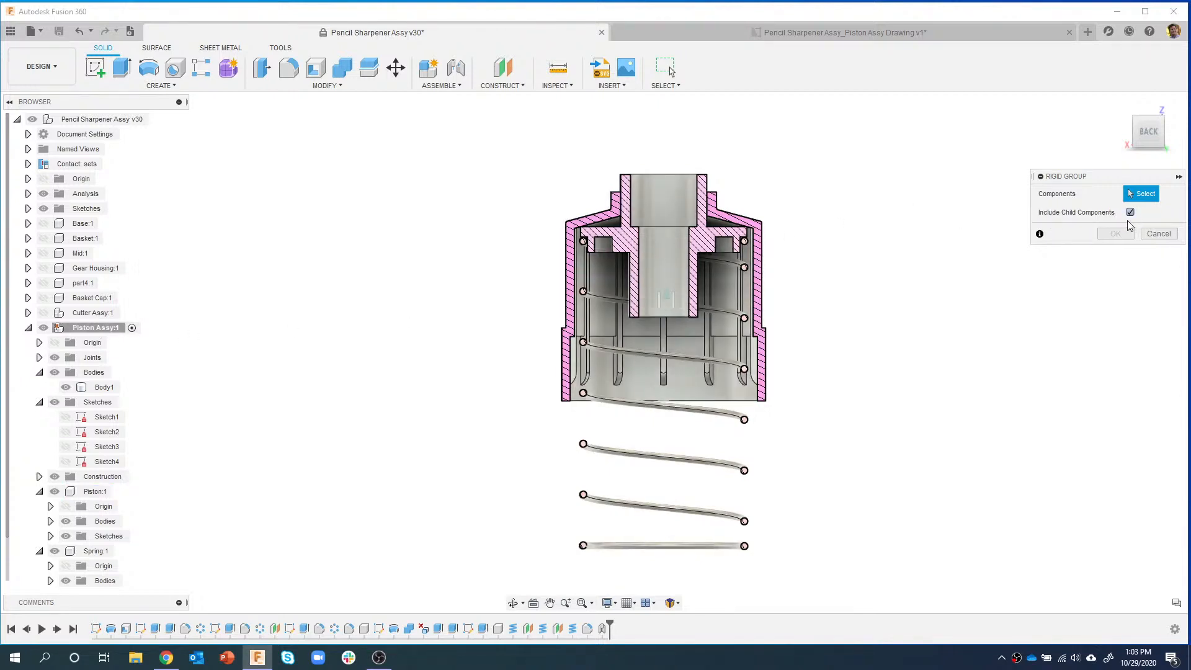
pyautogui.click(92, 328)
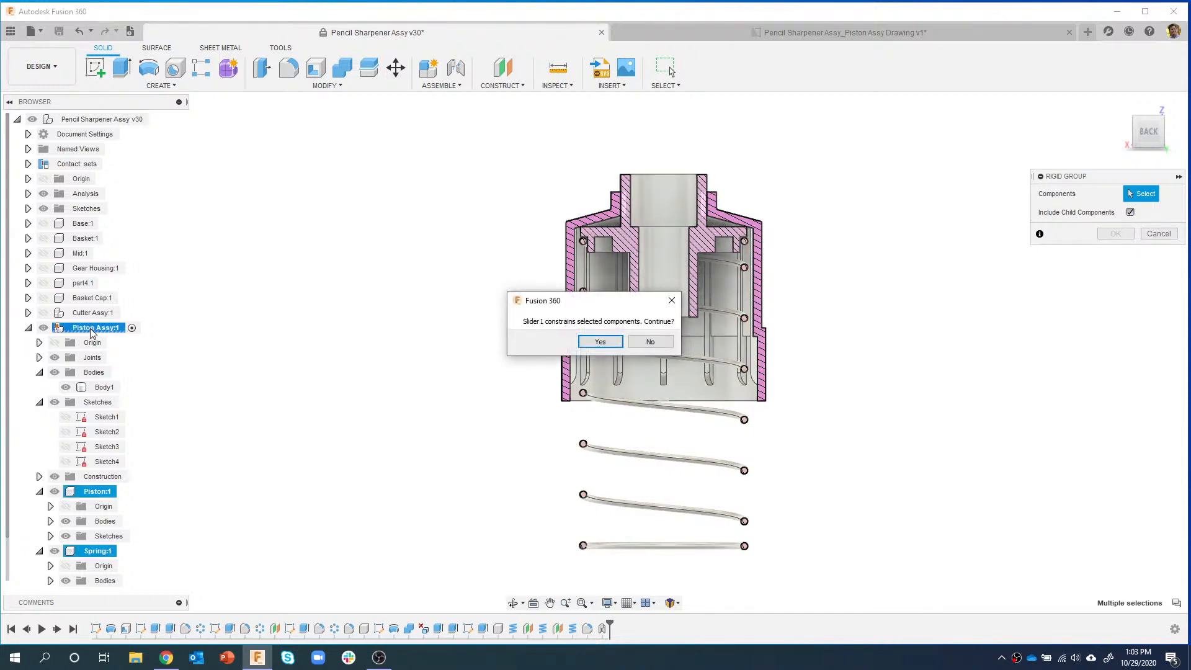
pyautogui.moveTo(571, 311); pyautogui.dragTo(445, 220)
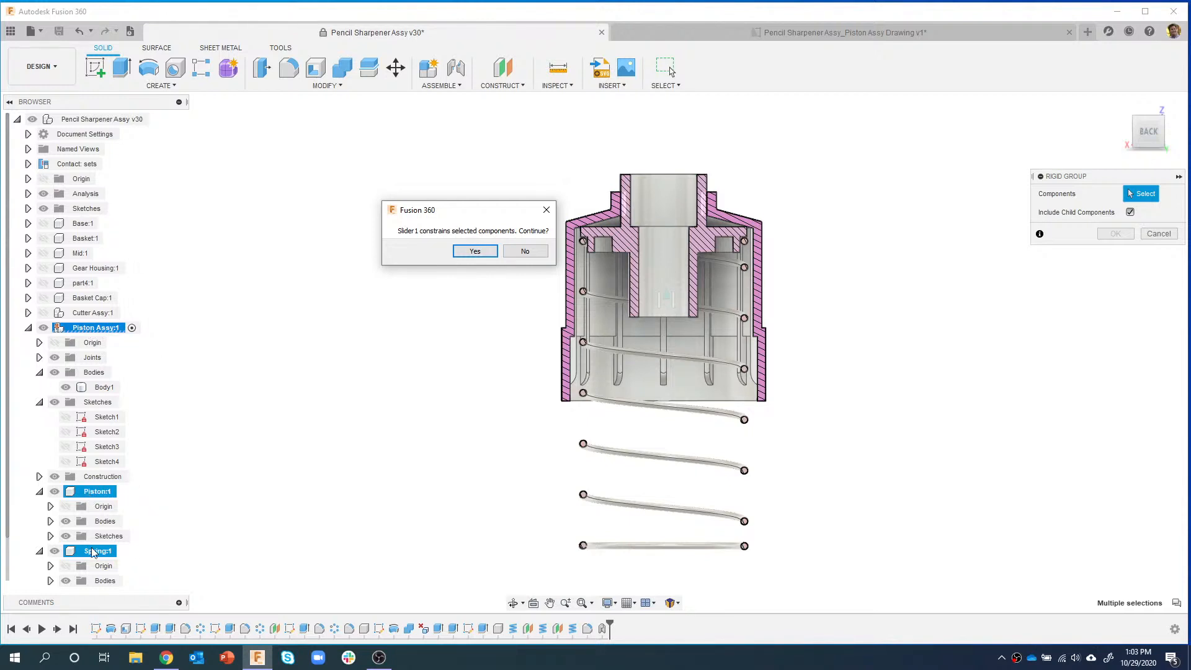
pyautogui.click(475, 252)
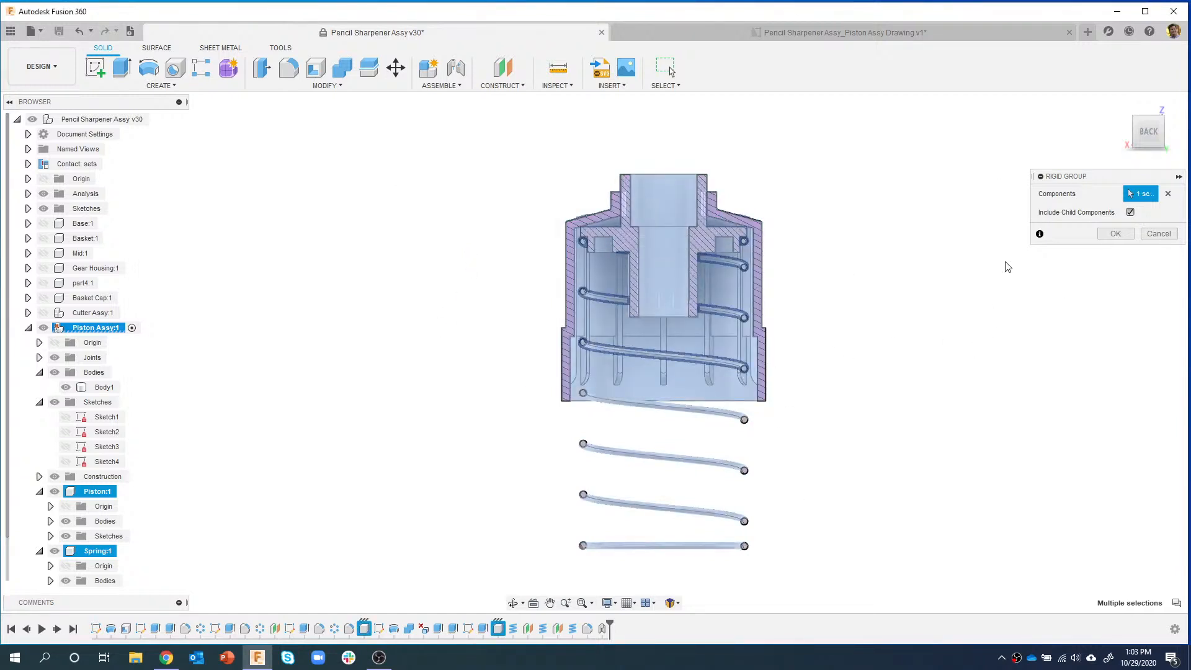
pyautogui.click(1103, 234)
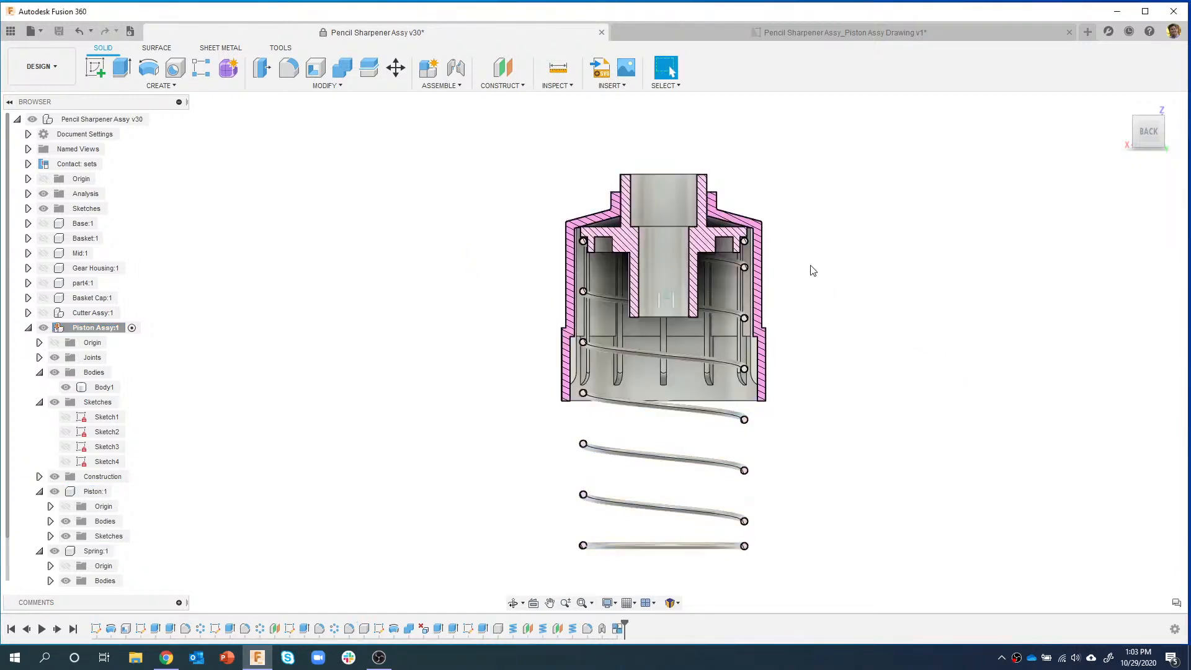
# - Unground the Piston Assy, move it as a unit to test the rigid group, and revert it to its original position
pyautogui.rightClick(63, 328)
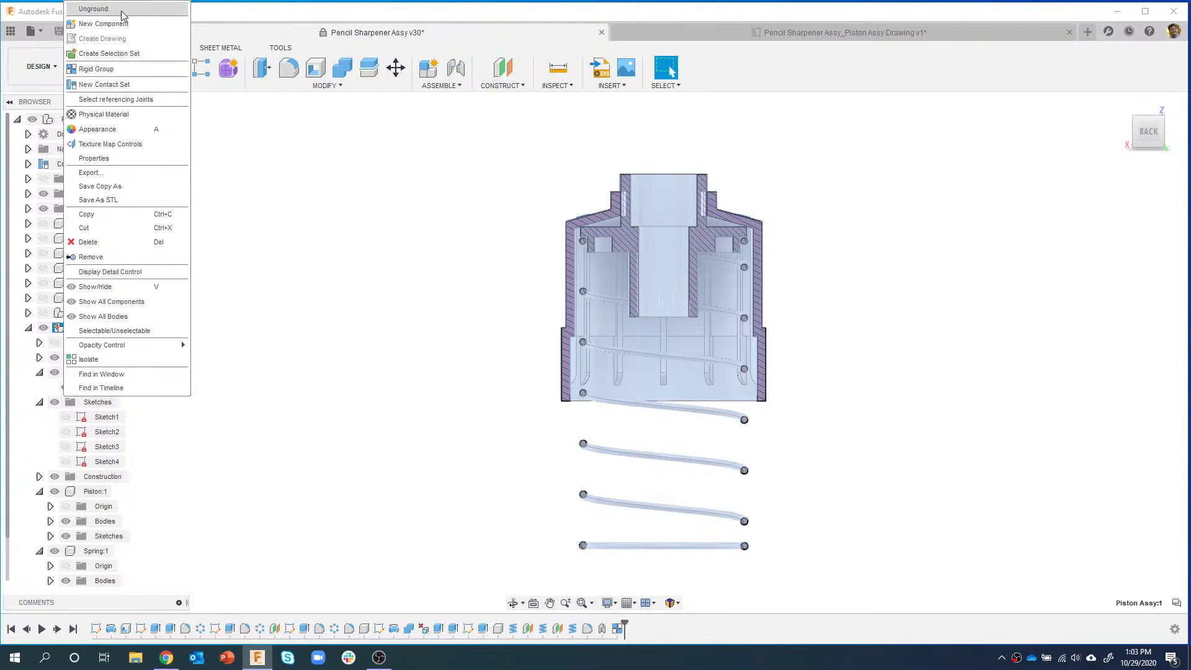
pyautogui.click(195, 365)
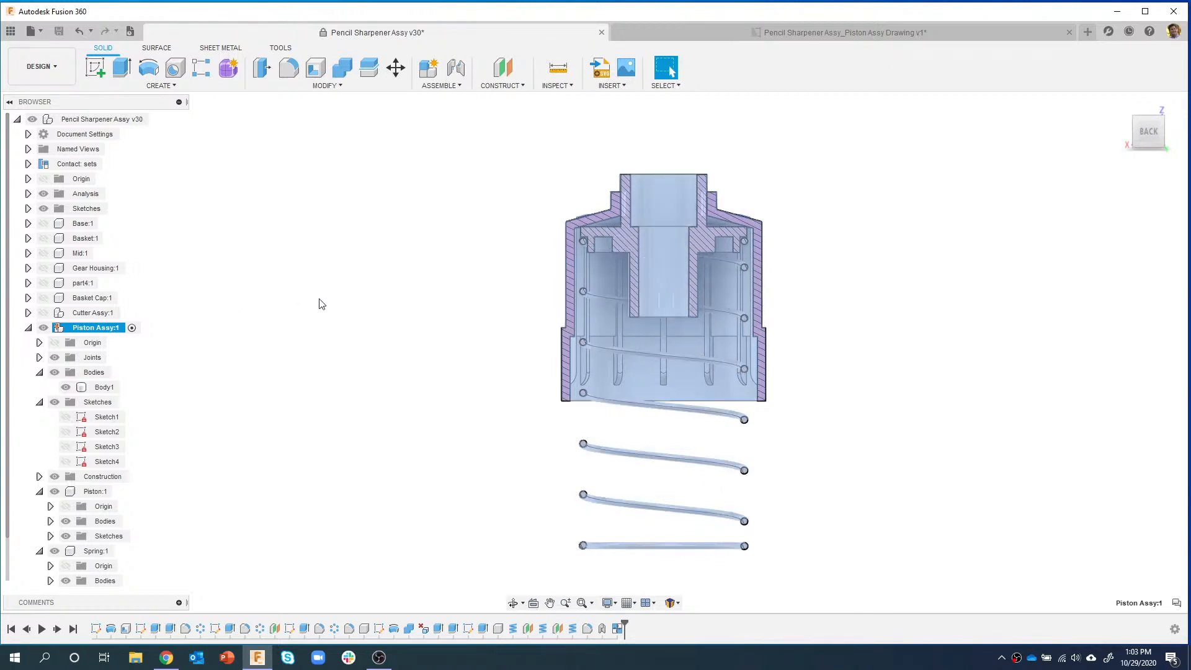
pyautogui.rightClick(109, 329)
pyautogui.click(149, 11)
pyautogui.click(364, 252)
pyautogui.moveTo(762, 270); pyautogui.dragTo(624, 168)
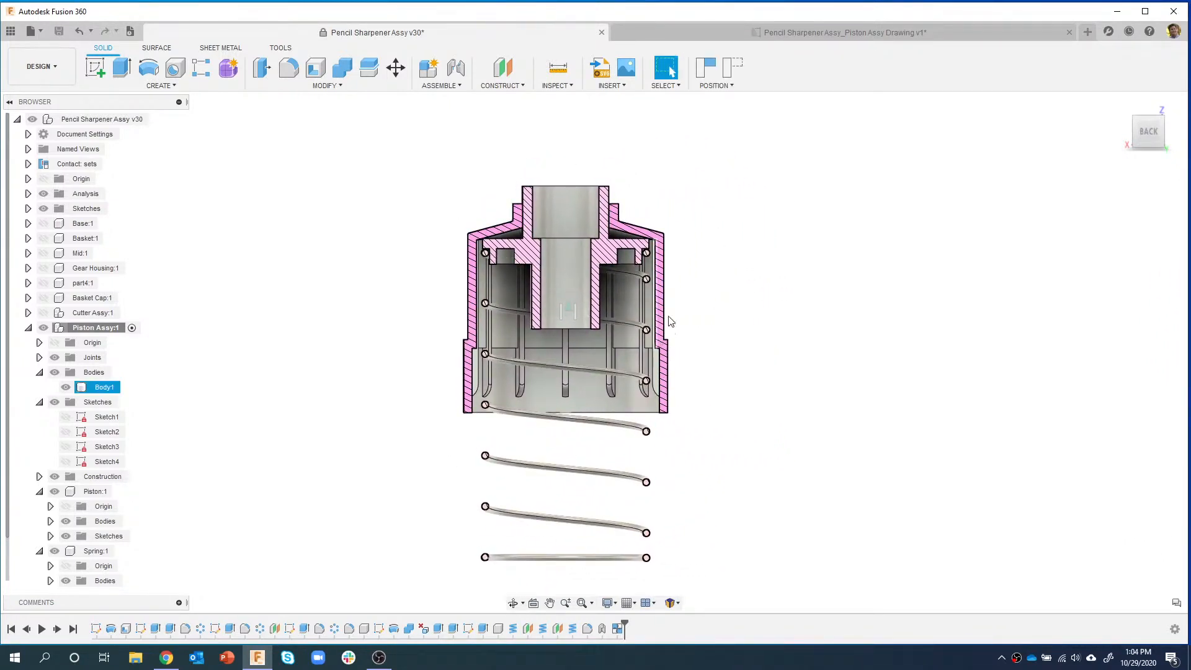
pyautogui.click(736, 69)
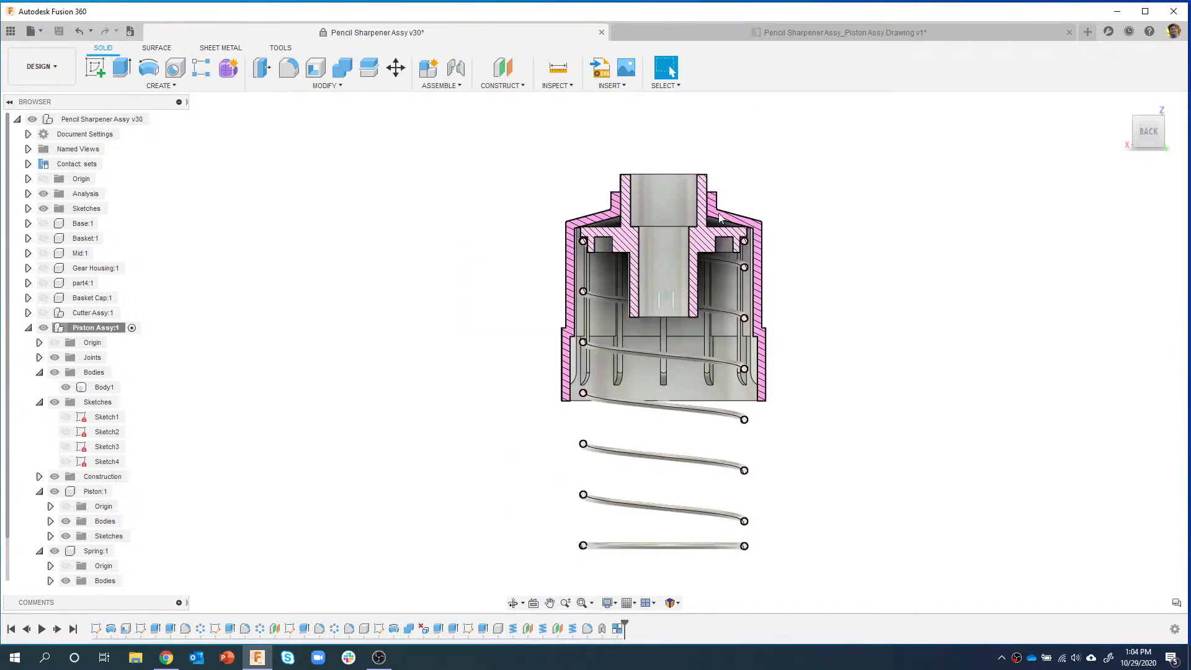
# - Show part4 and ground it, and try moving the Piston Assy independently of it before reverting the assembly's position
pyautogui.scroll(-5, 454, 348)
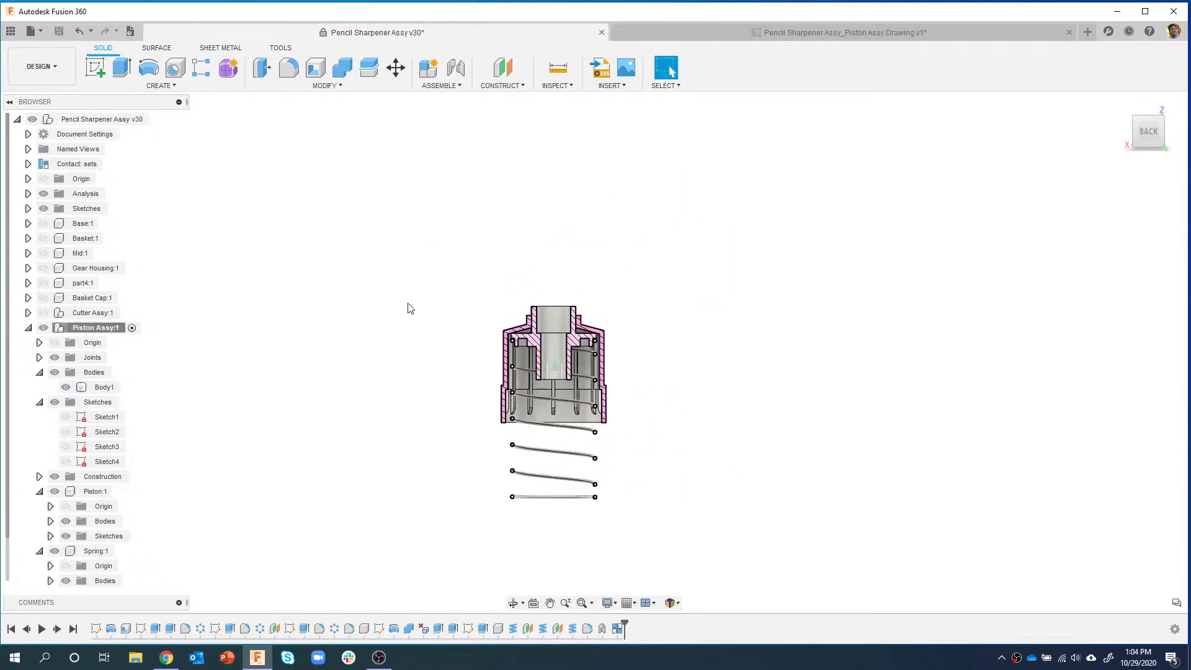
pyautogui.click(43, 283)
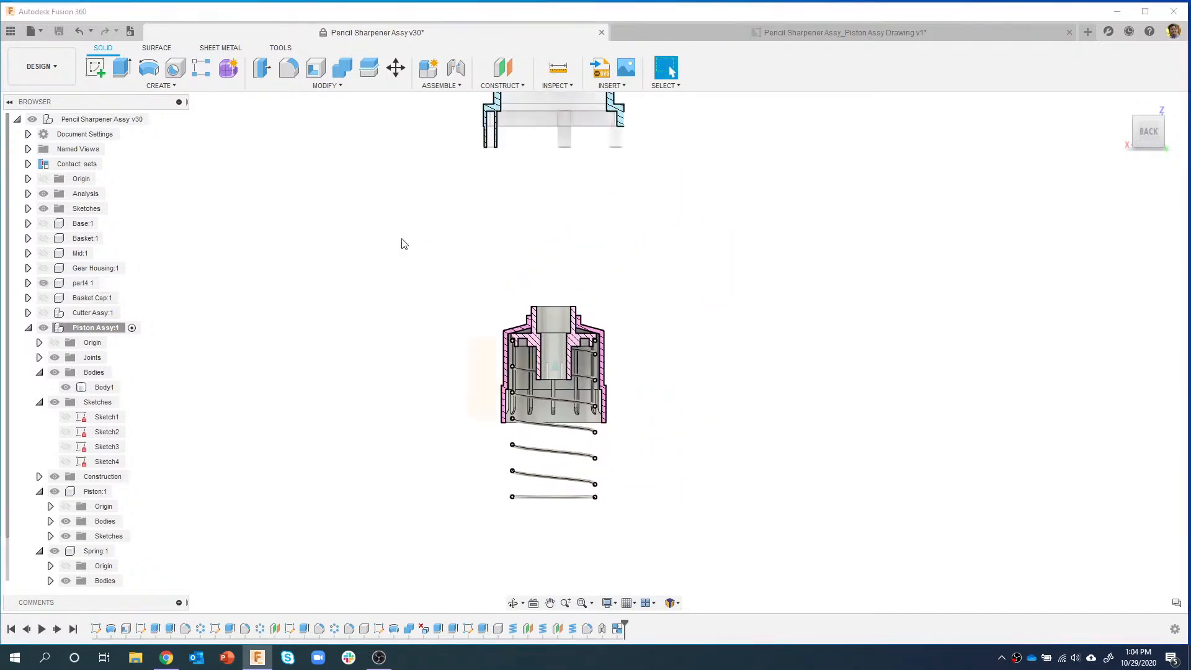
pyautogui.scroll(-4, 404, 243)
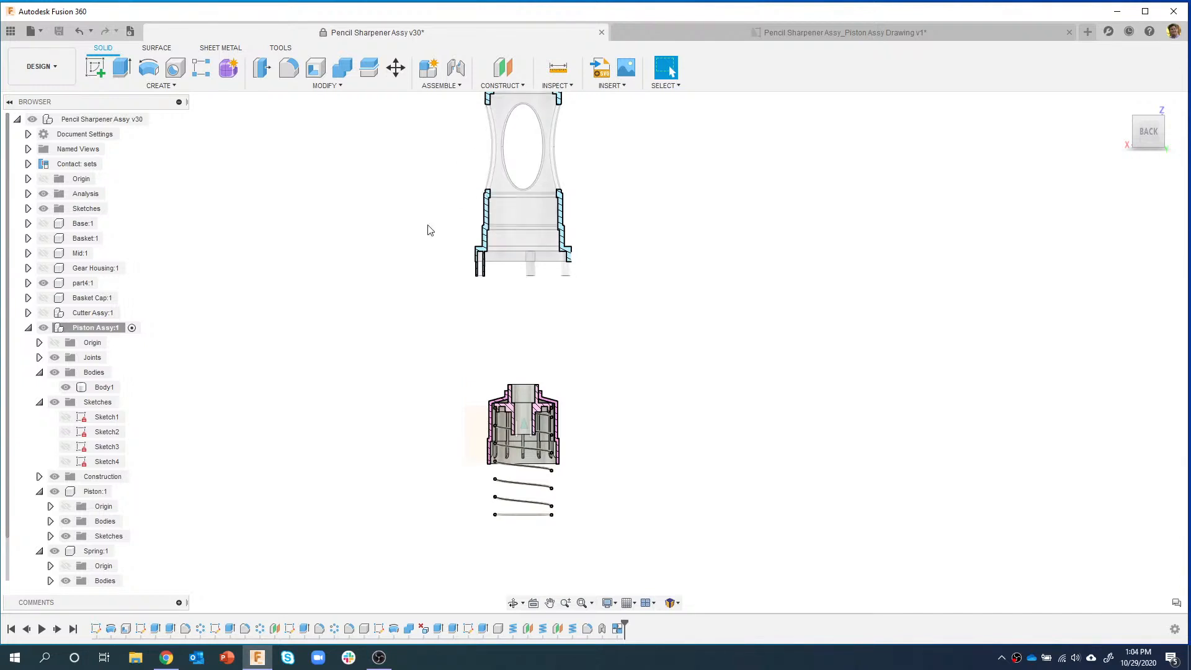
pyautogui.rightClick(97, 286)
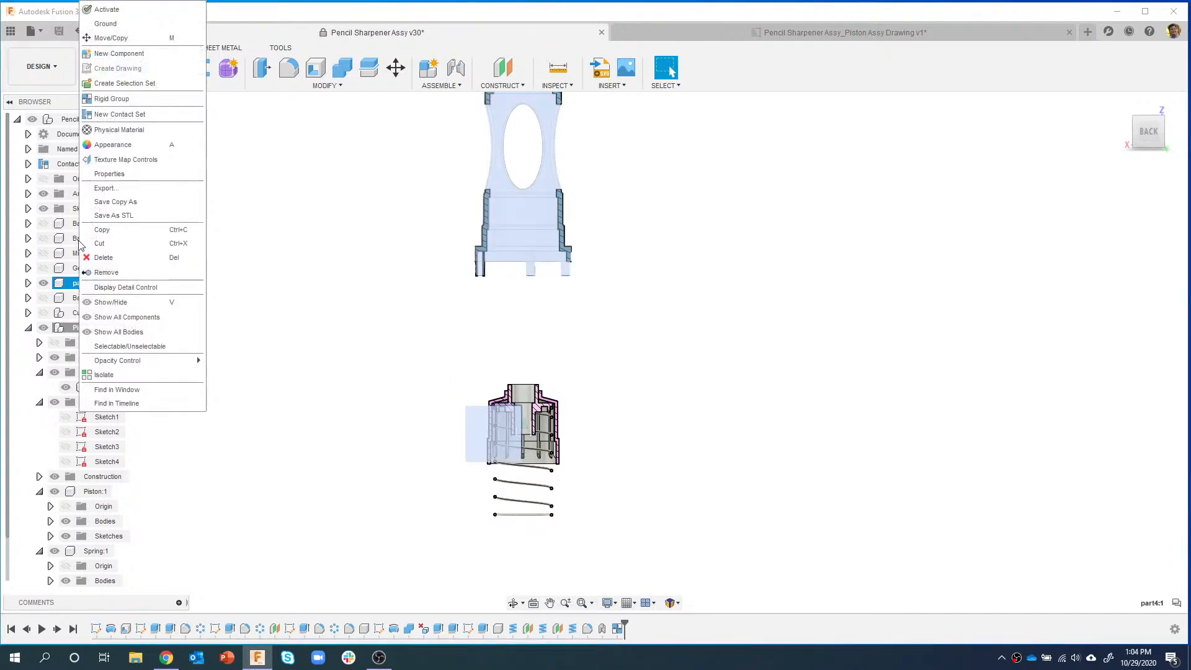
pyautogui.click(137, 28)
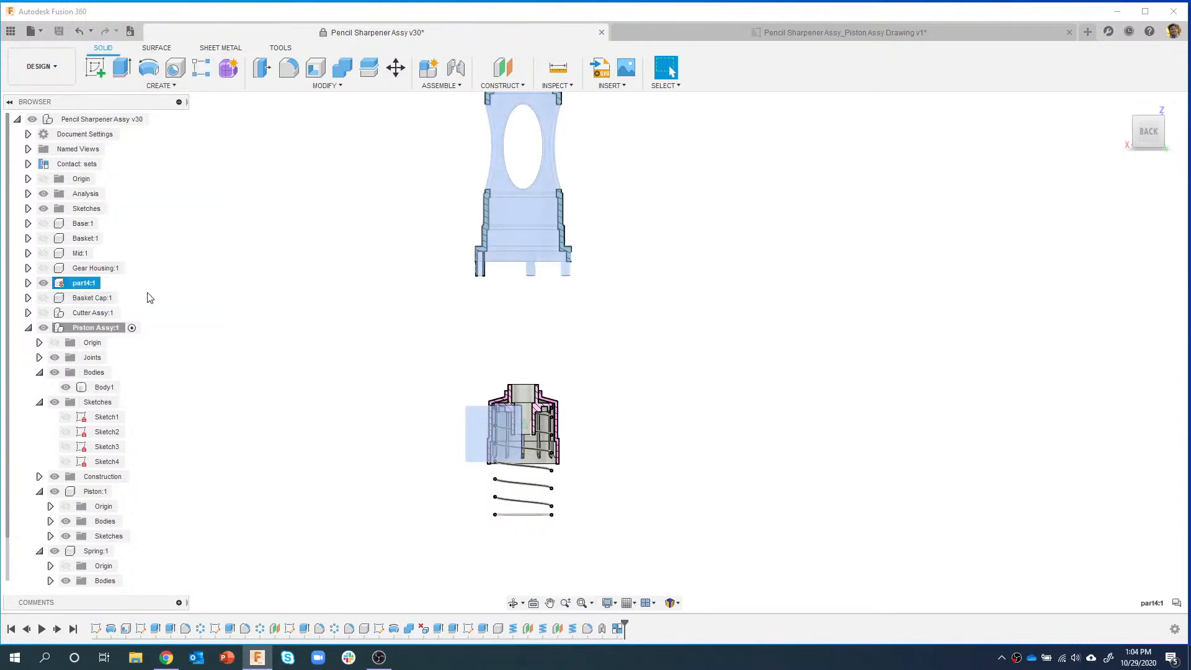
pyautogui.click(347, 269)
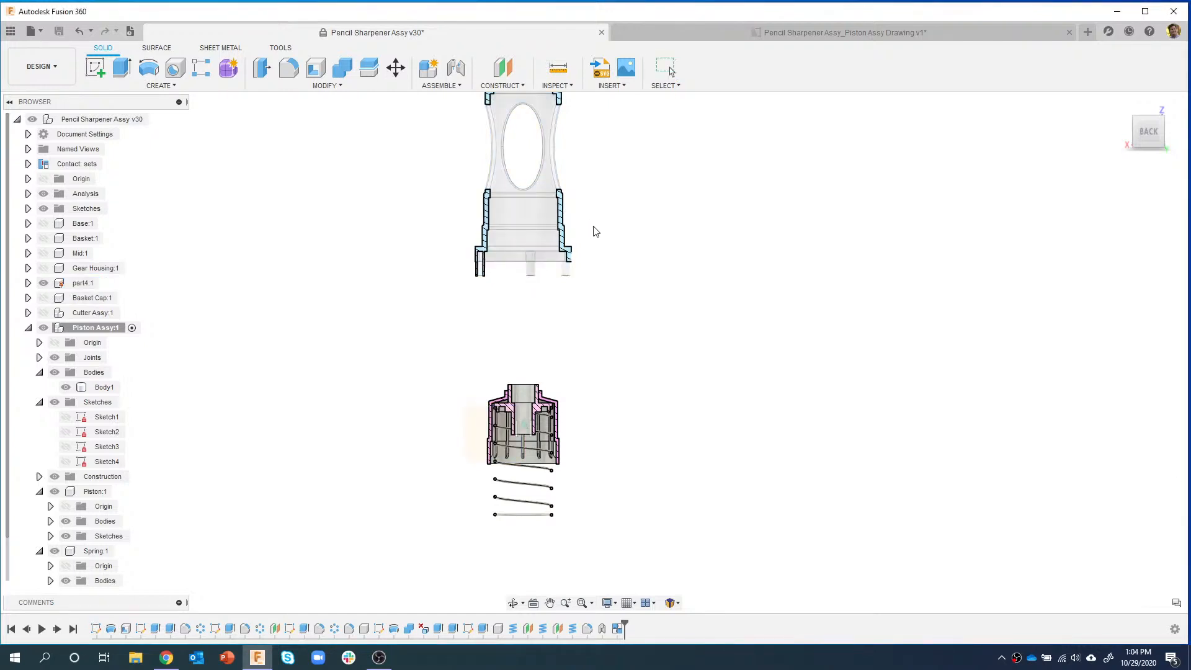
pyautogui.moveTo(569, 408); pyautogui.dragTo(630, 338)
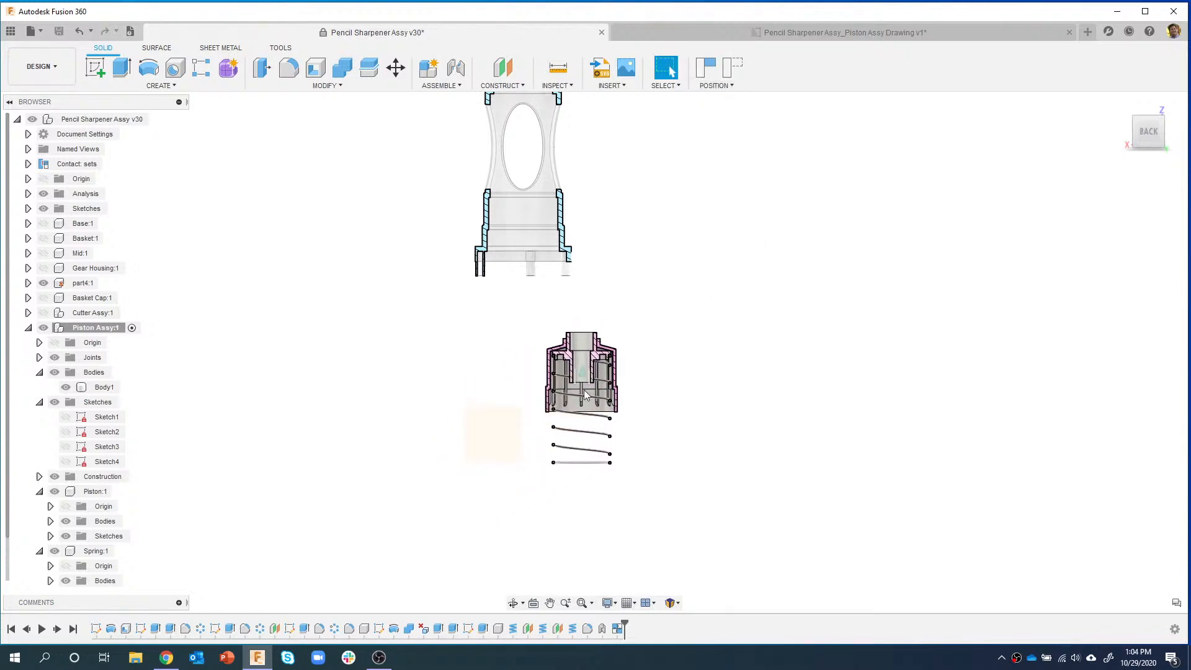
pyautogui.click(732, 68)
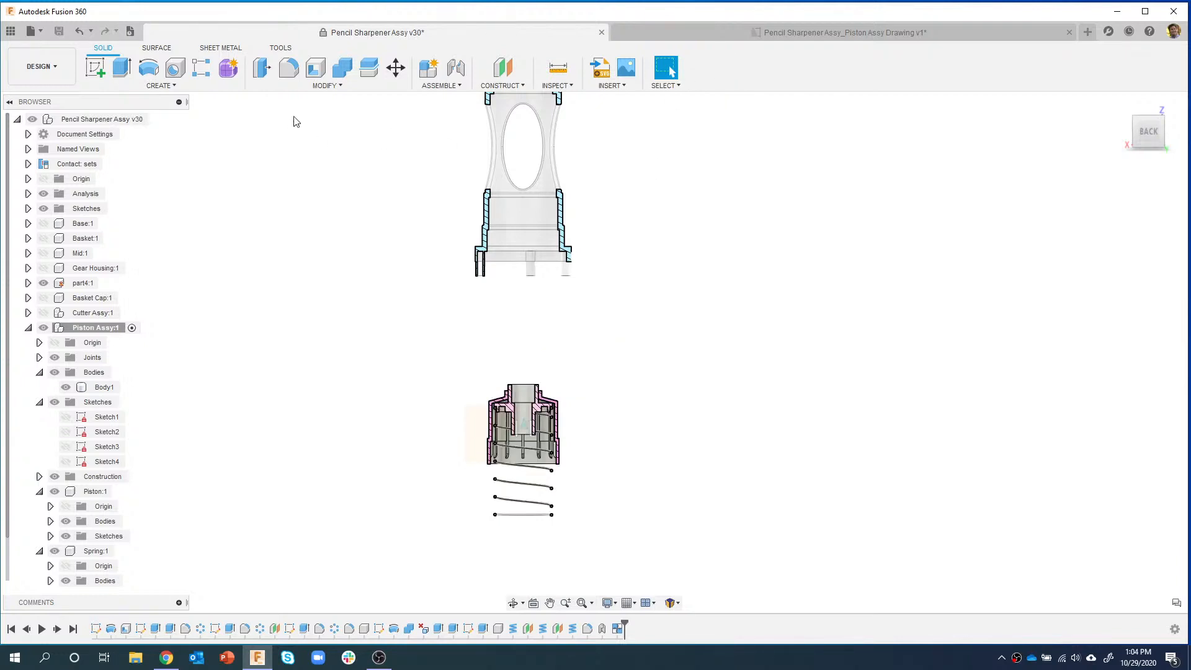
# - Create an as-built slider joint between the Piston Assy and part4, snapped on the piston's centre axis and sliding along the Z axis
pyautogui.click(446, 86)
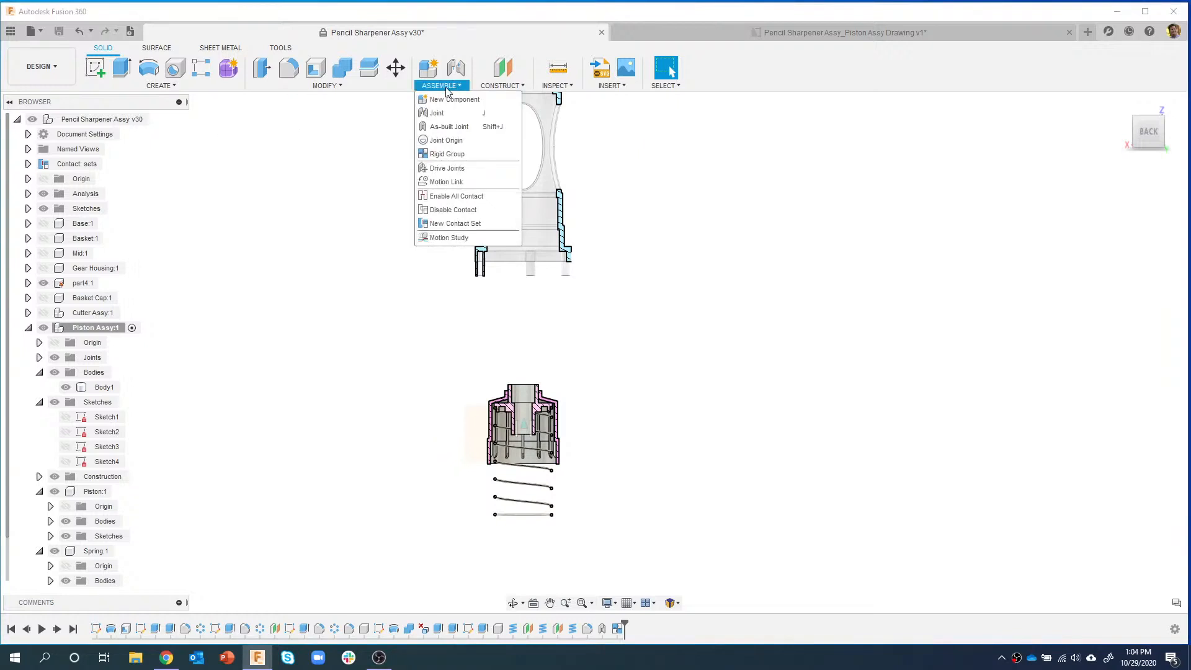
pyautogui.click(448, 127)
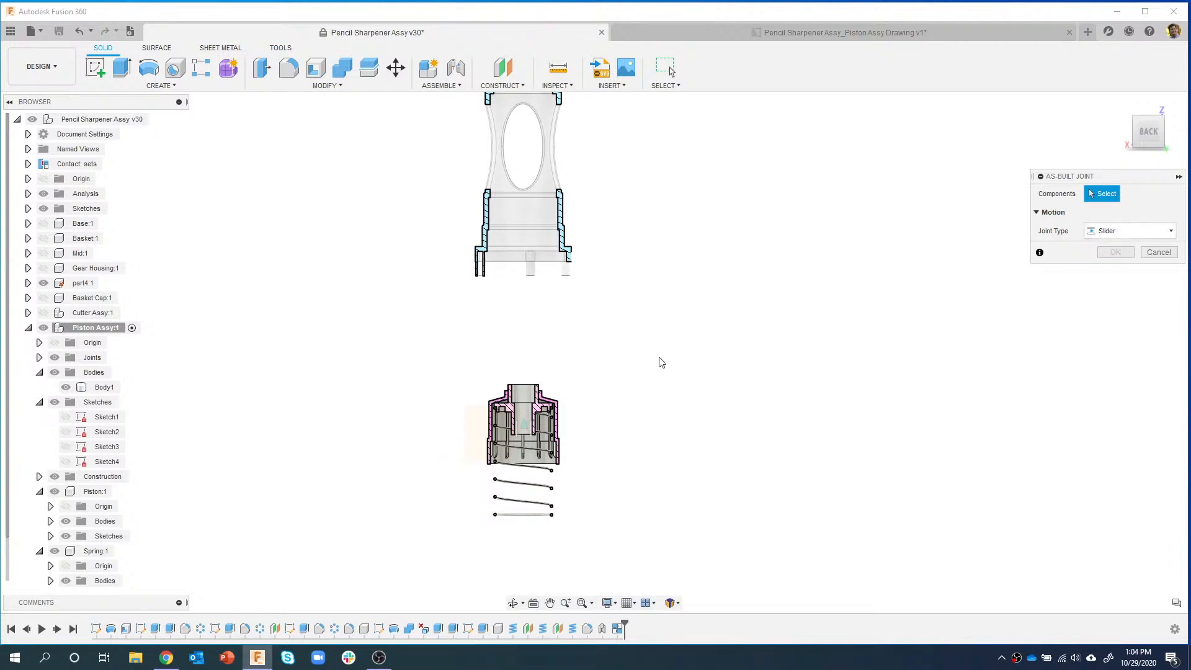
pyautogui.click(557, 414)
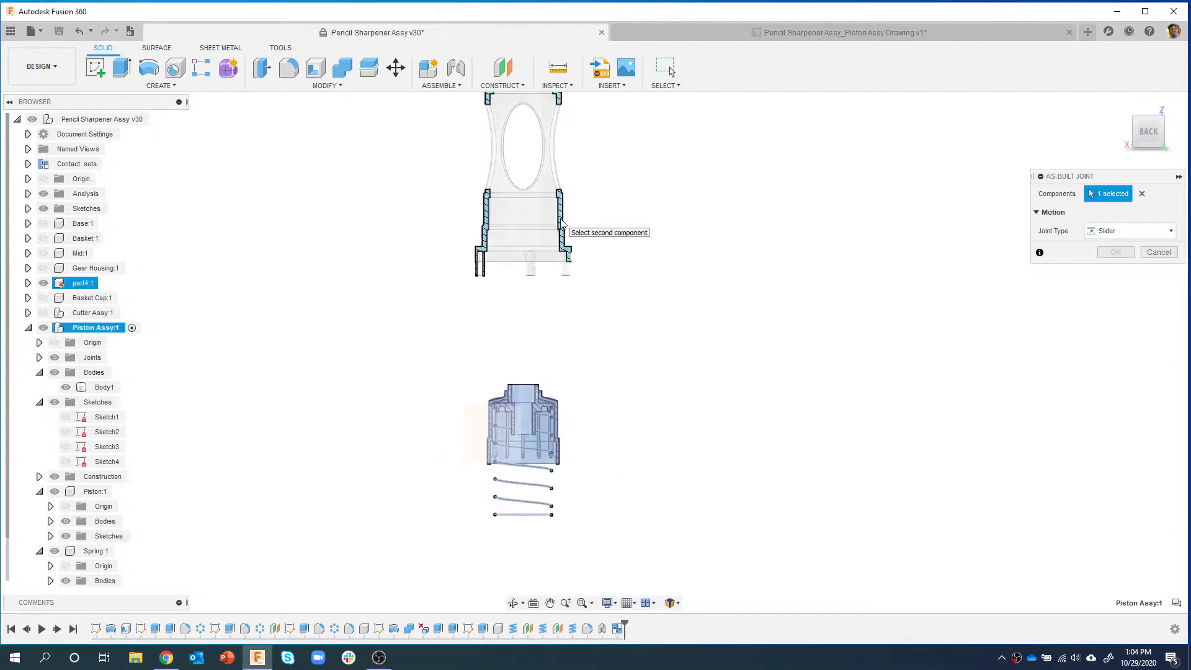
pyautogui.click(563, 235)
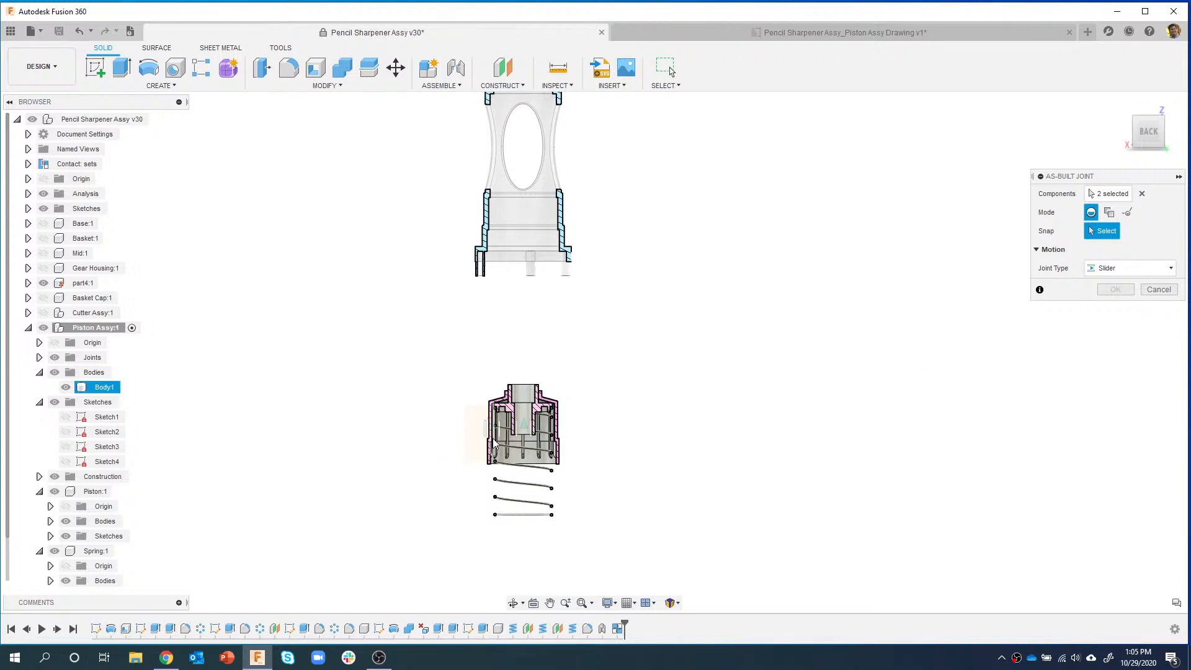
pyautogui.scroll(5, 538, 442)
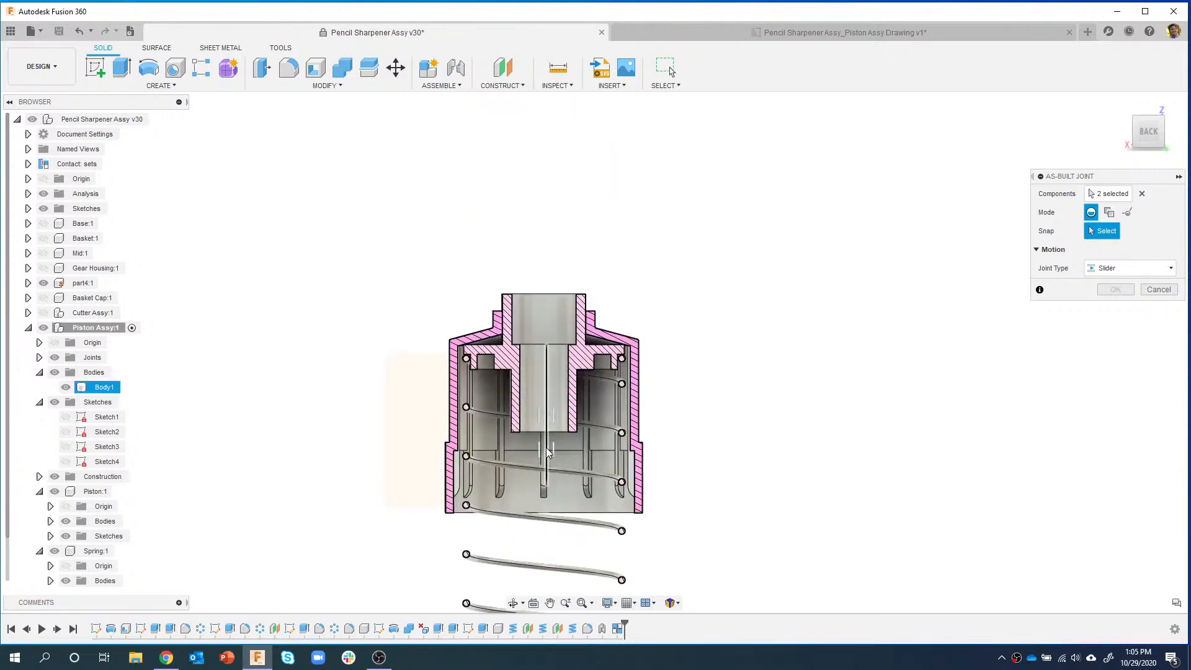
pyautogui.click(545, 464)
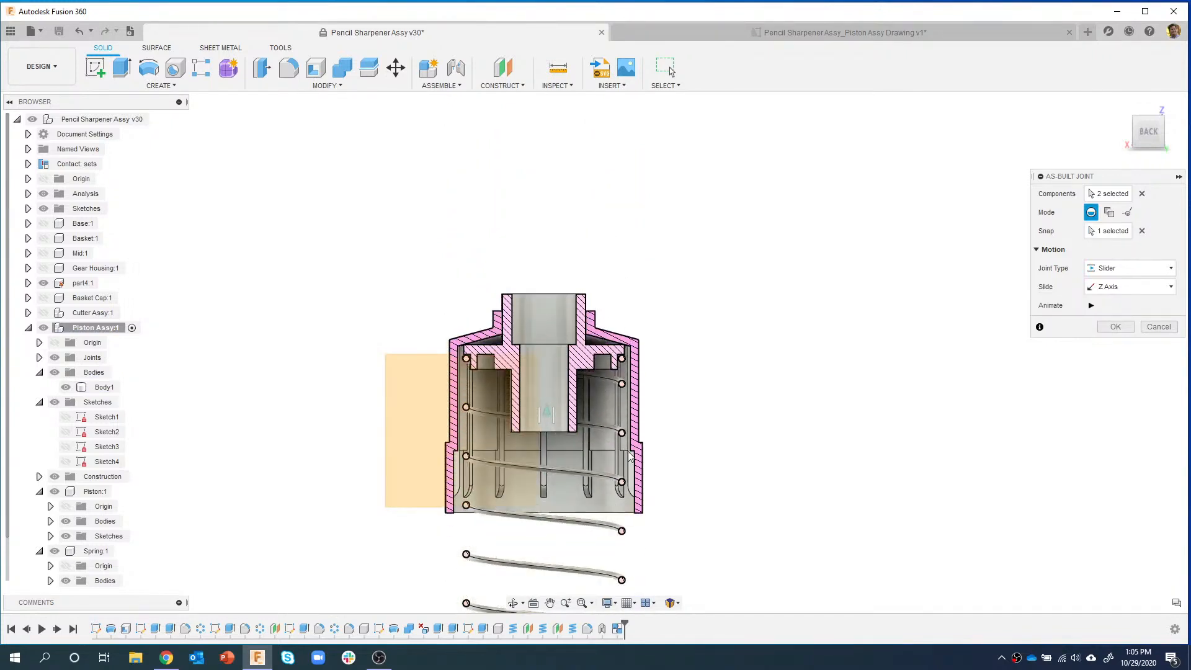
pyautogui.click(1091, 305)
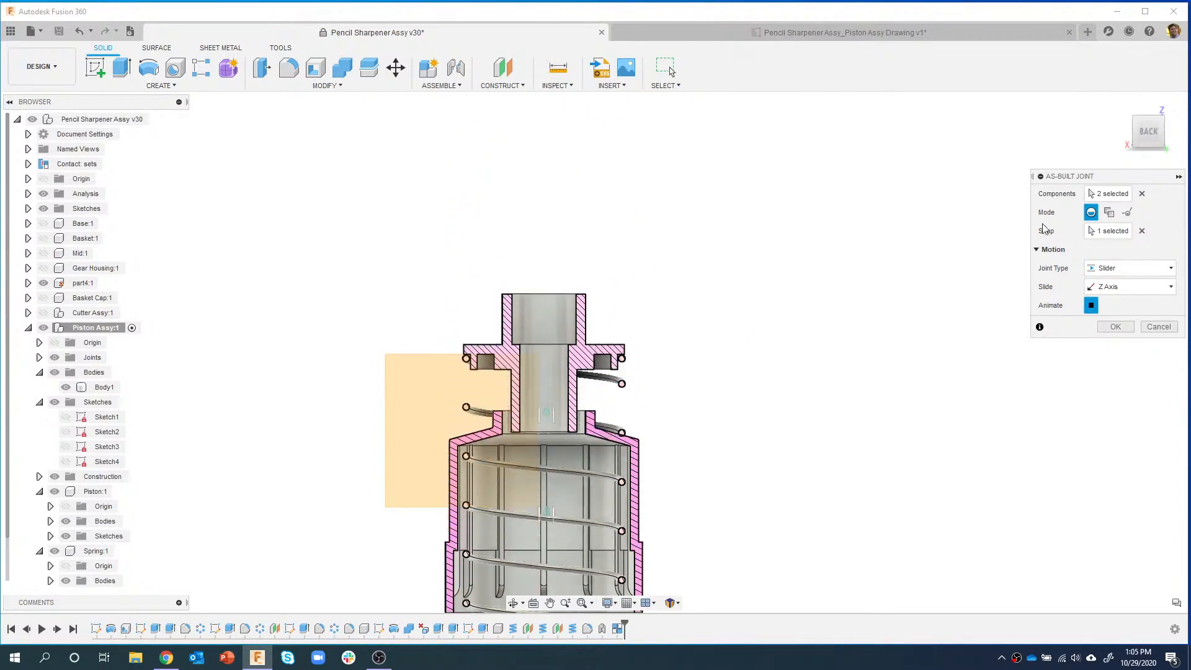
pyautogui.scroll(-5, 784, 329)
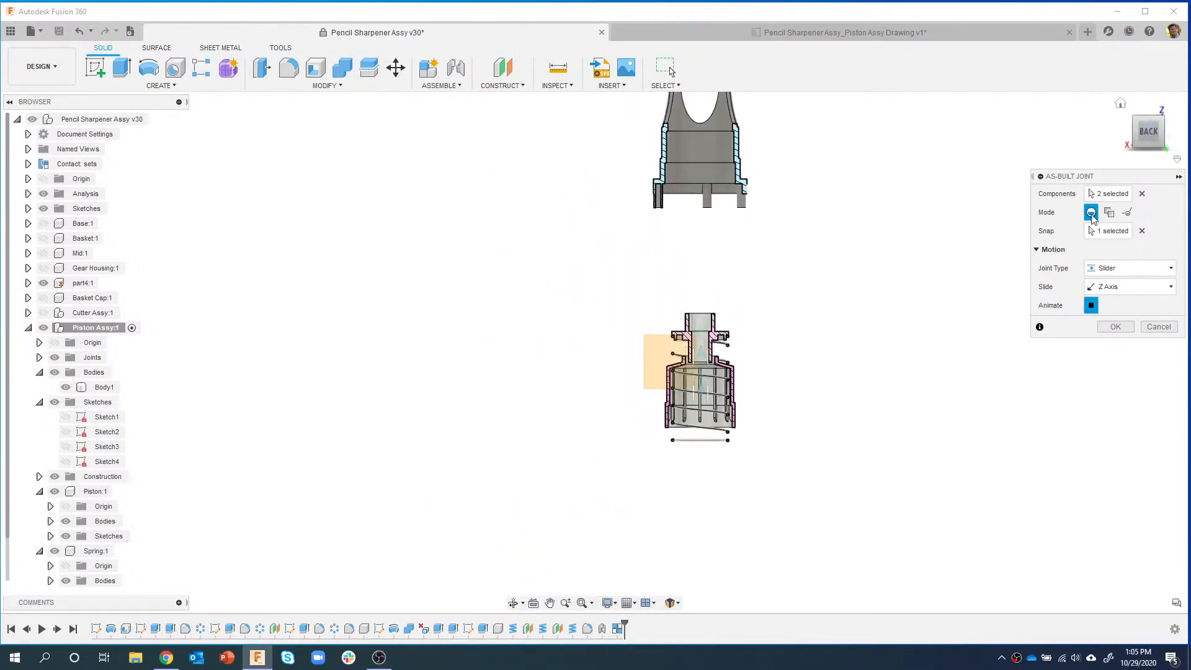
pyautogui.click(1114, 328)
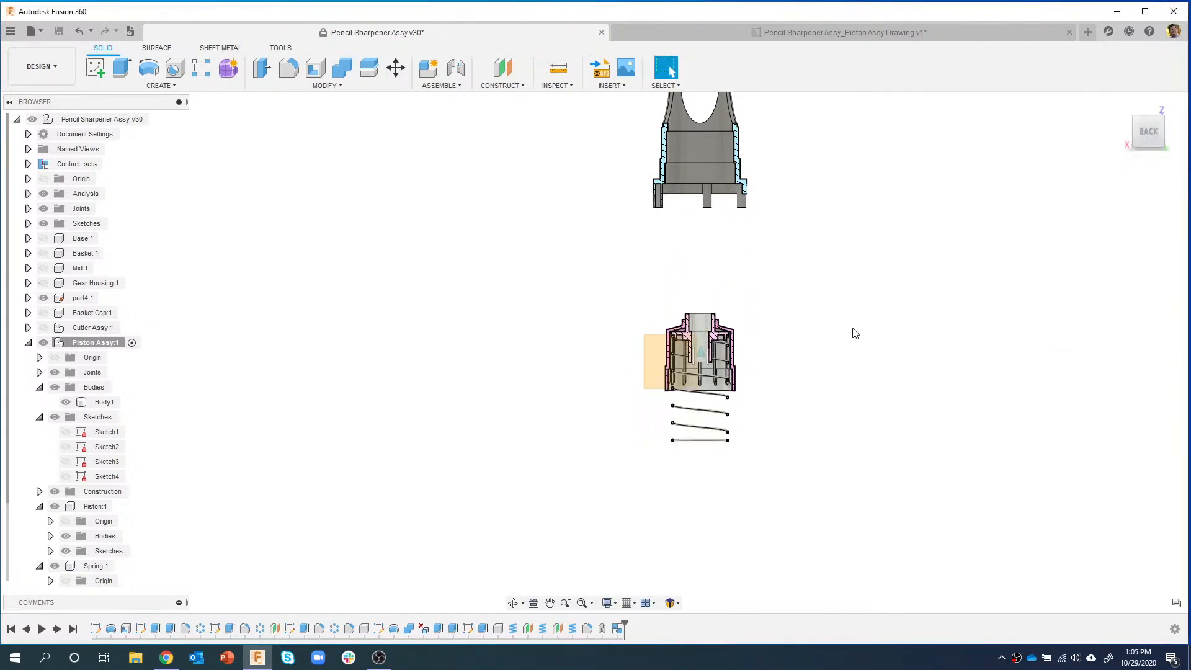
# - Slide the Piston Assy up towards part4 to test the slider joint, and revert it to its original position
pyautogui.click(735, 344)
pyautogui.moveTo(735, 335); pyautogui.dragTo(719, 262)
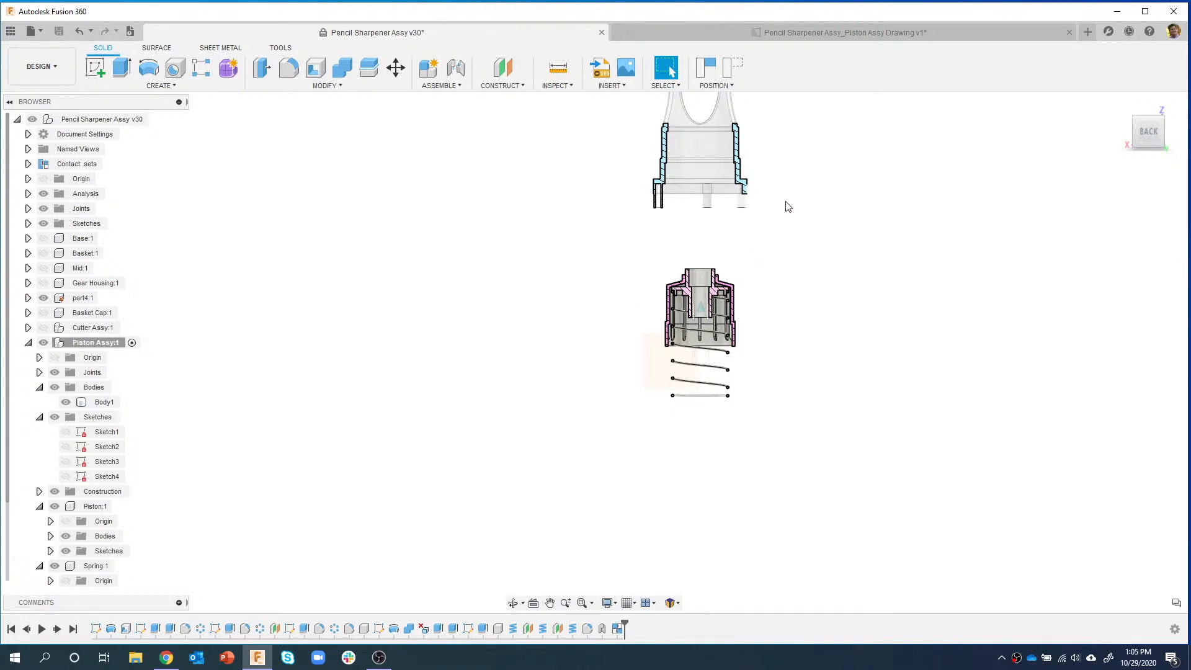
pyautogui.moveTo(788, 200); pyautogui.dragTo(705, 324, button='middle')
pyautogui.moveTo(642, 422); pyautogui.dragTo(663, 366)
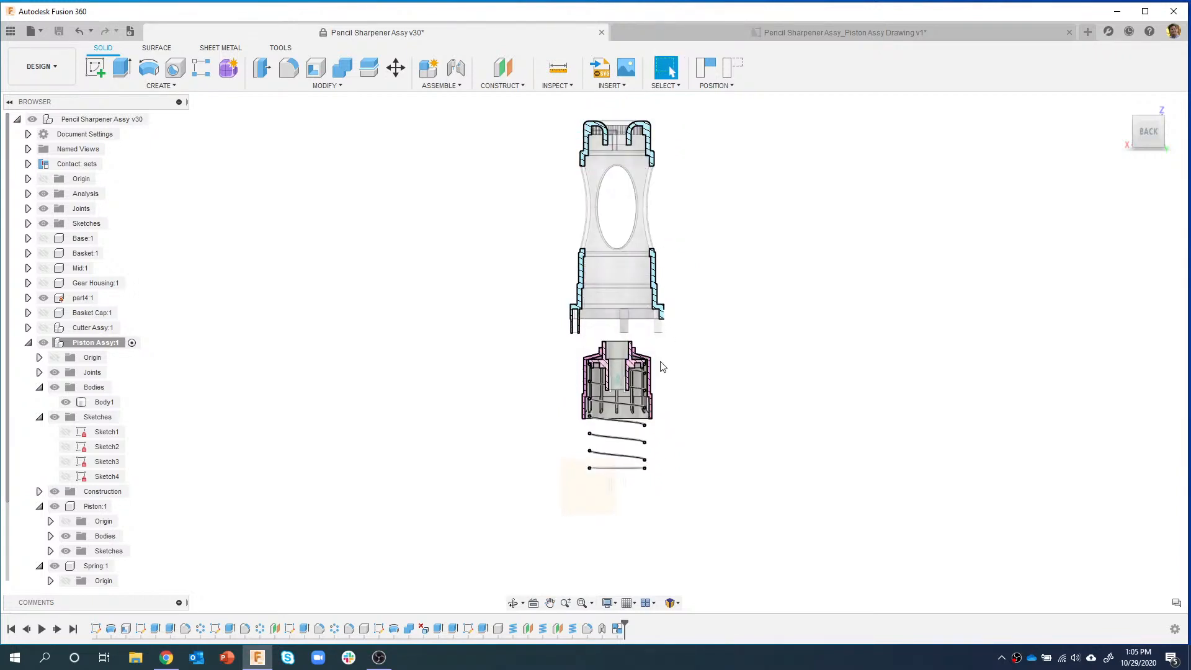
pyautogui.click(733, 67)
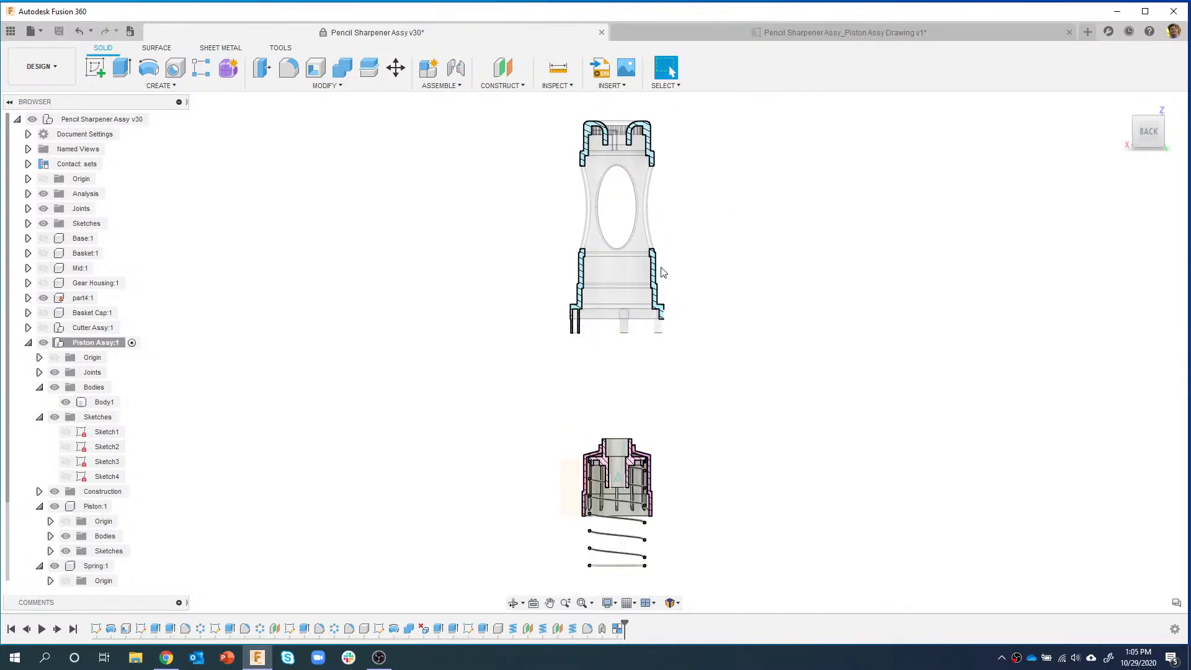
# - Create a new contact set between the Piston Assy's outer housing body and the part4 body
pyautogui.click(442, 86)
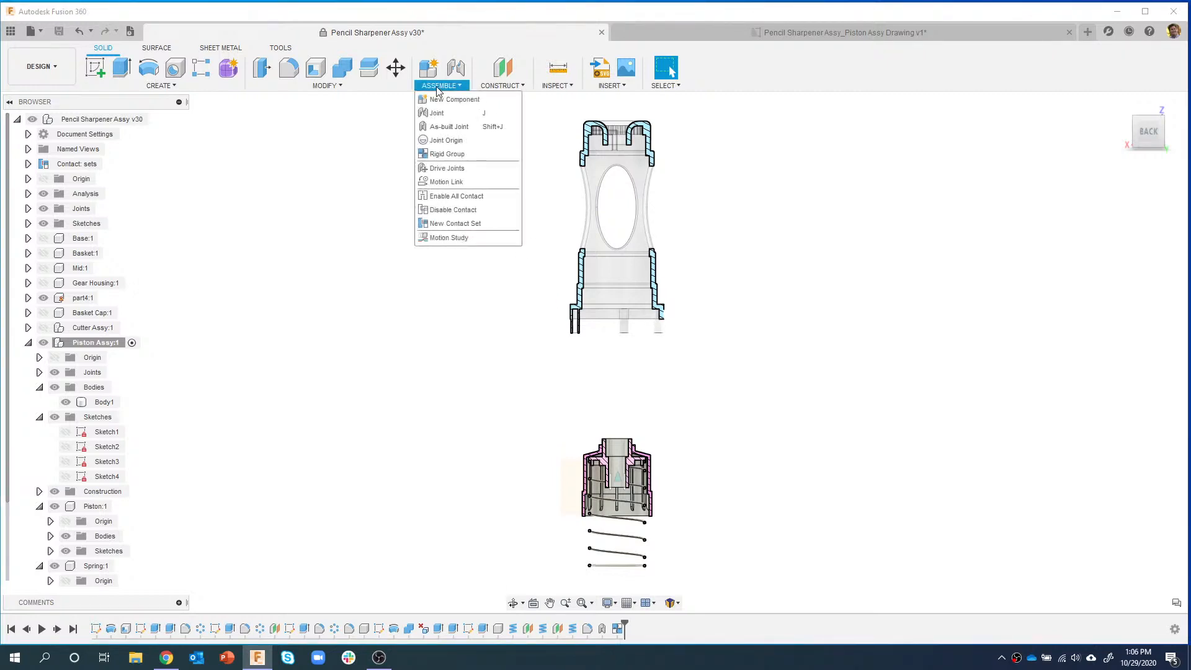
pyautogui.click(457, 224)
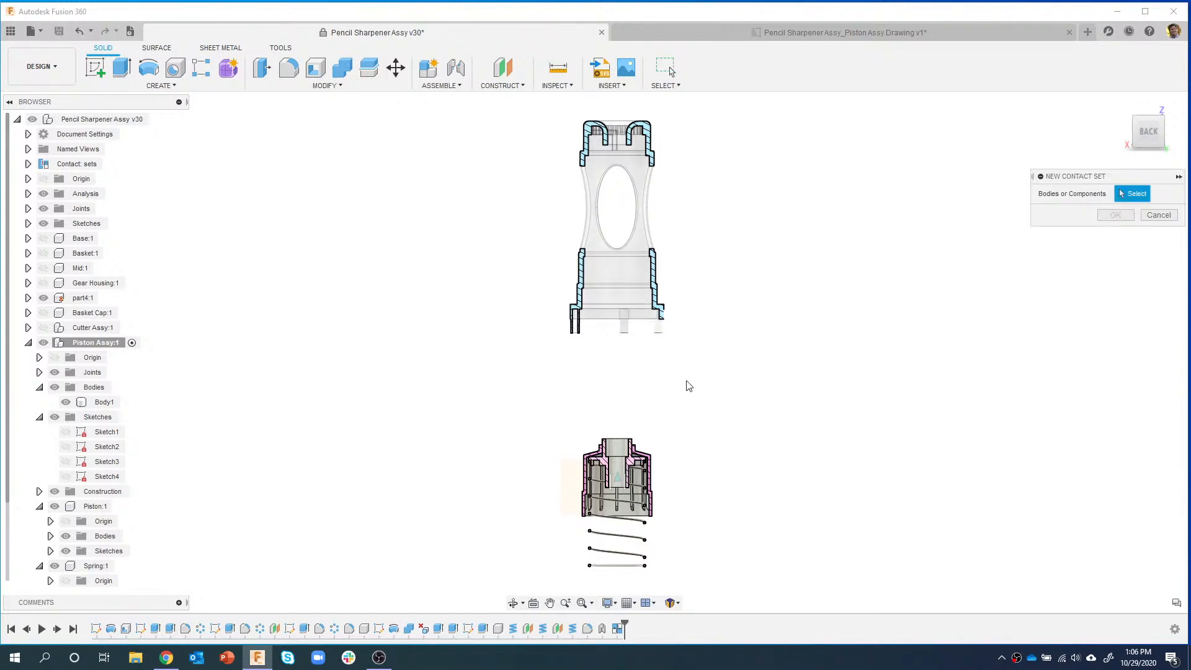
pyautogui.click(652, 459)
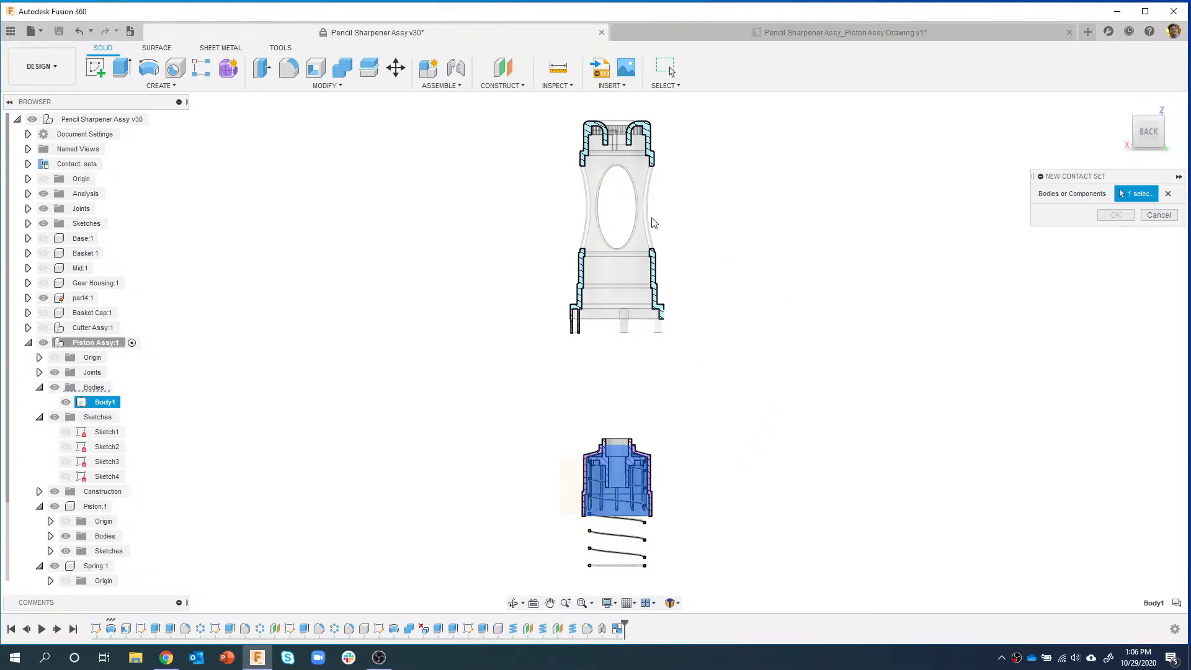
pyautogui.click(655, 259)
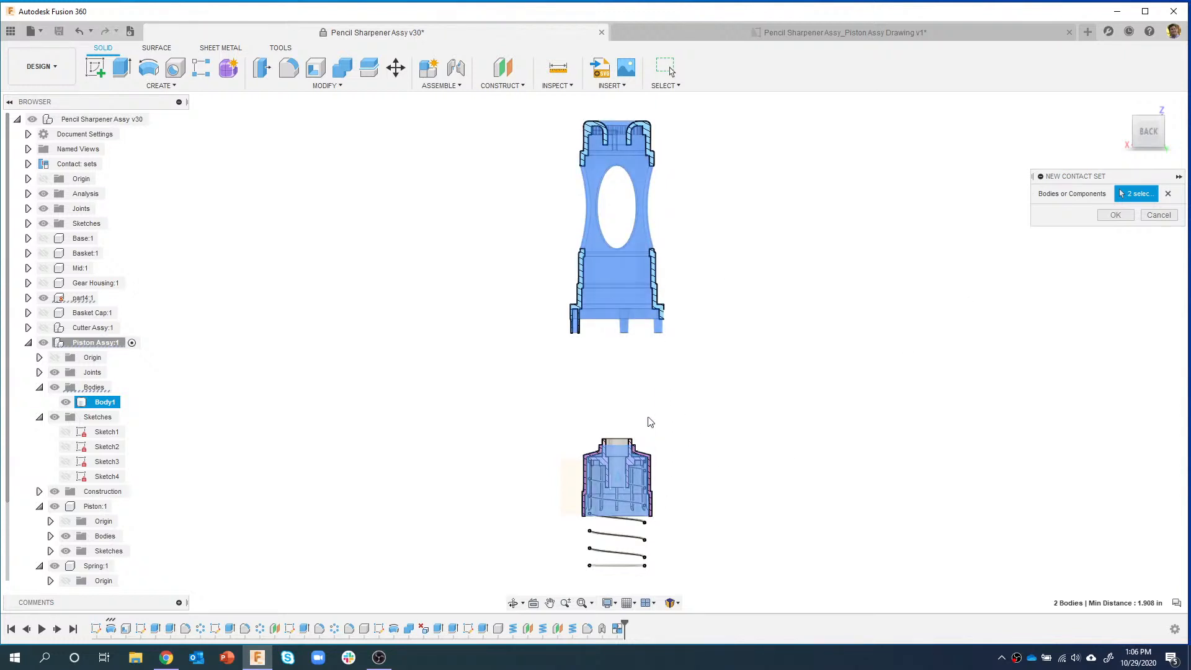
pyautogui.click(1114, 216)
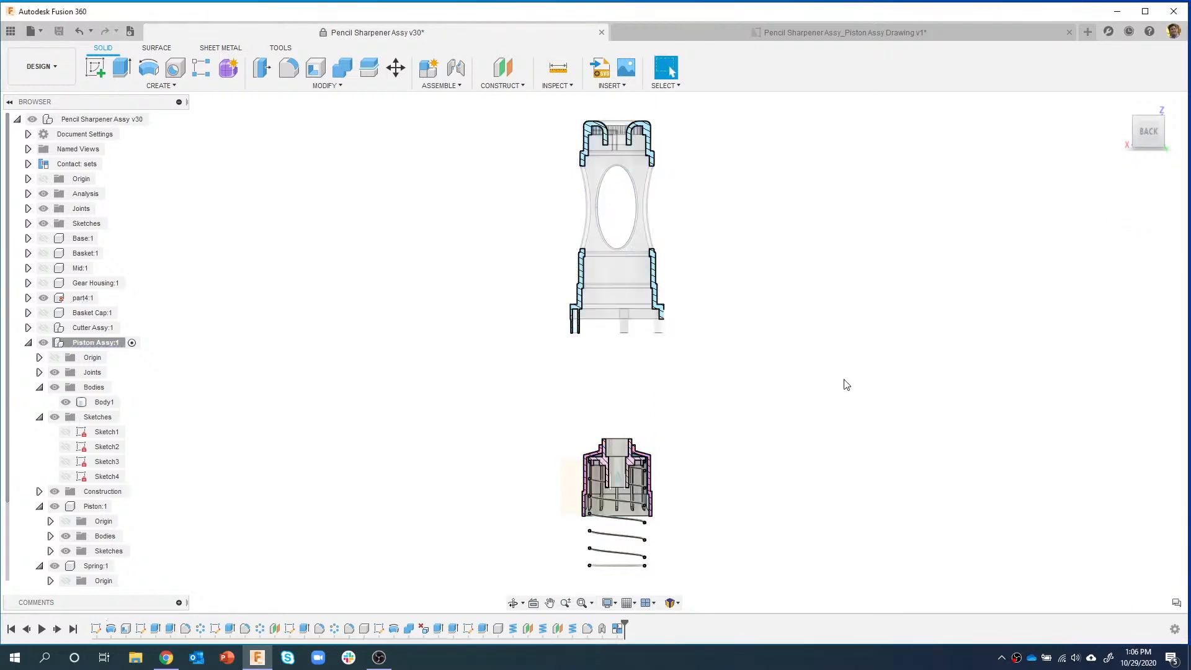
# - Slide the Piston Assy up inside part4 until its housing meets the inner shoulder, and capture that position
pyautogui.scroll(3, 692, 389)
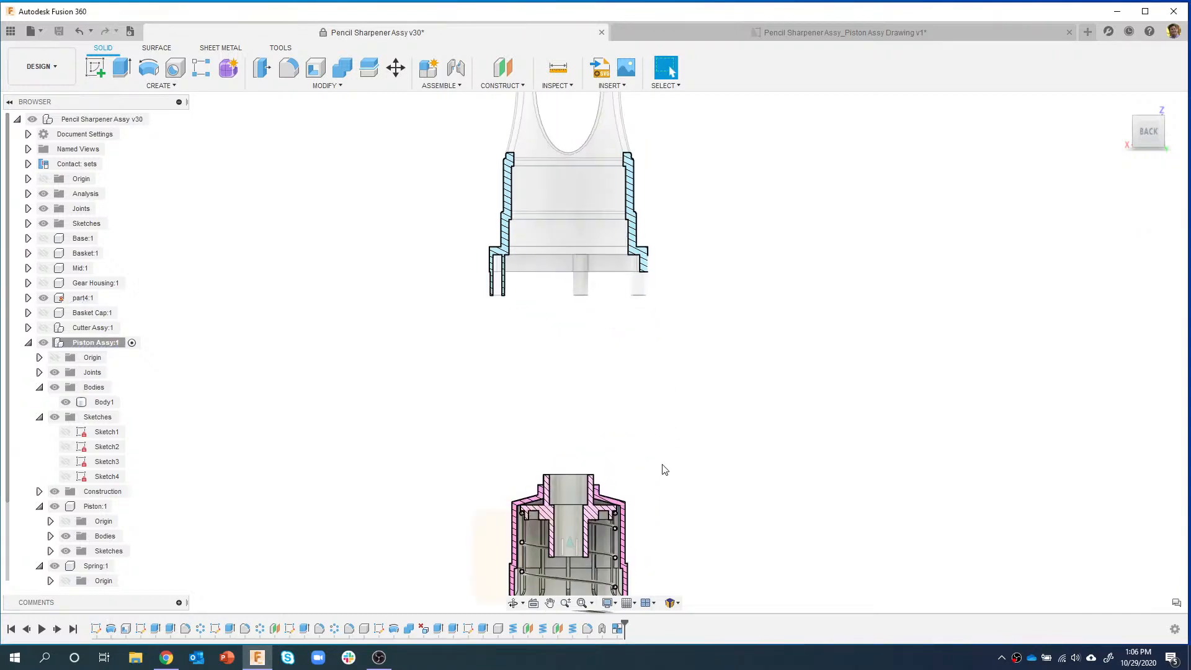
pyautogui.moveTo(626, 508); pyautogui.dragTo(653, 321)
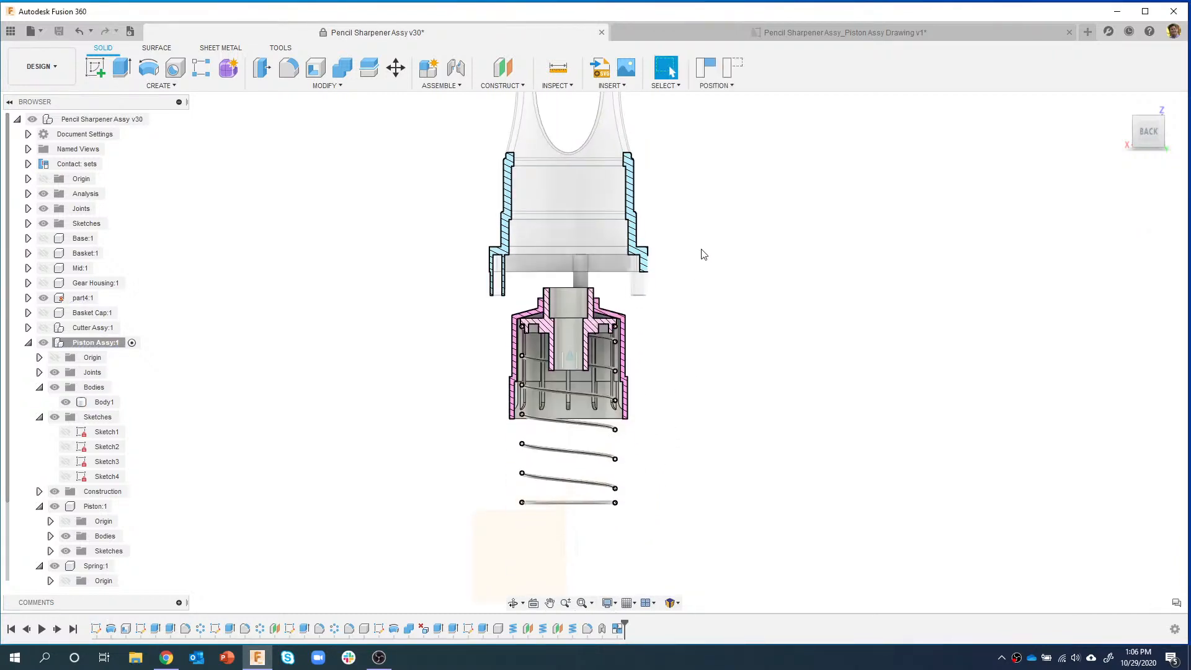
pyautogui.scroll(4, 696, 287)
pyautogui.moveTo(688, 287); pyautogui.dragTo(706, 358, button='middle')
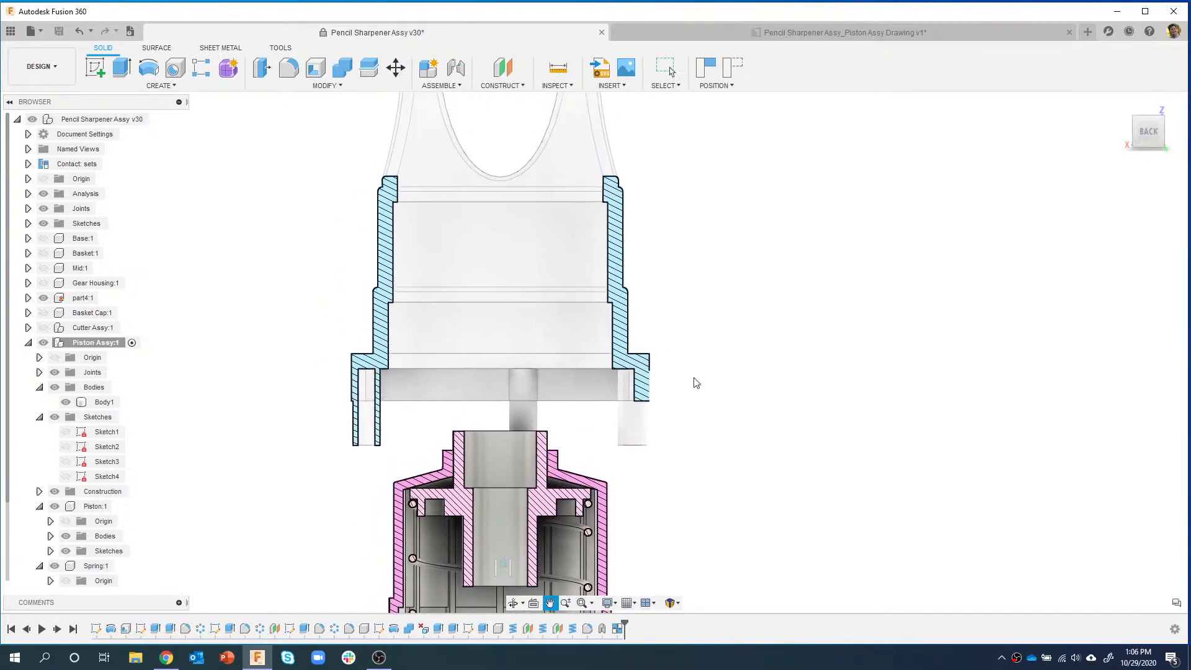
pyautogui.moveTo(613, 484); pyautogui.dragTo(648, 202)
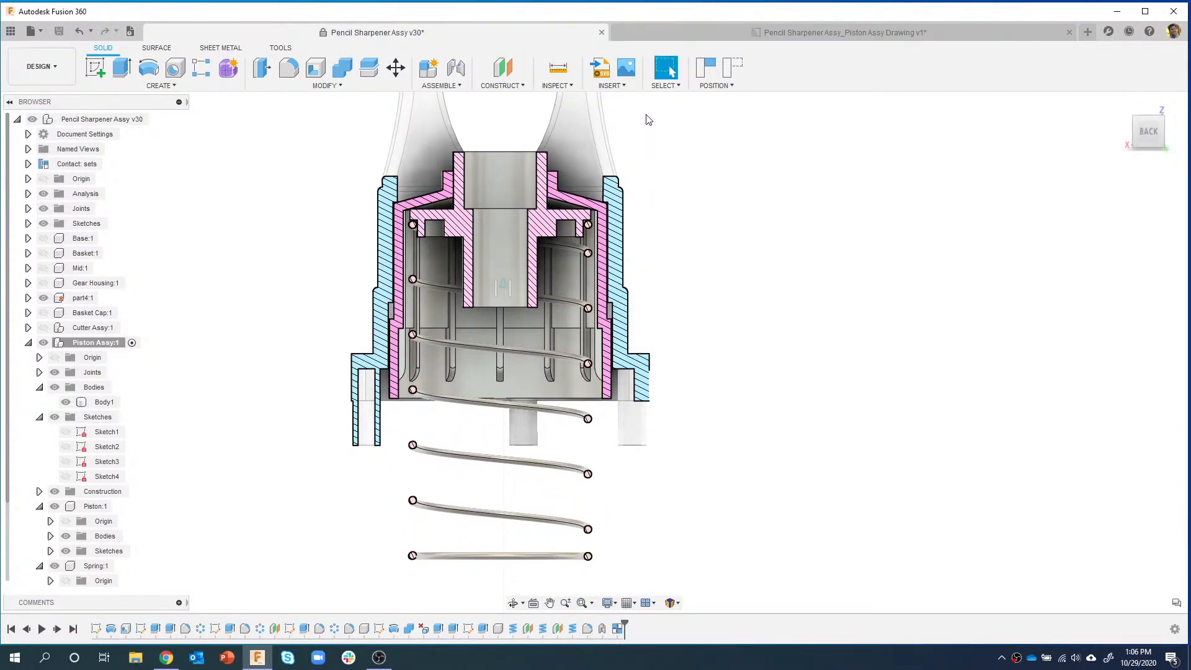
pyautogui.scroll(5, 600, 233)
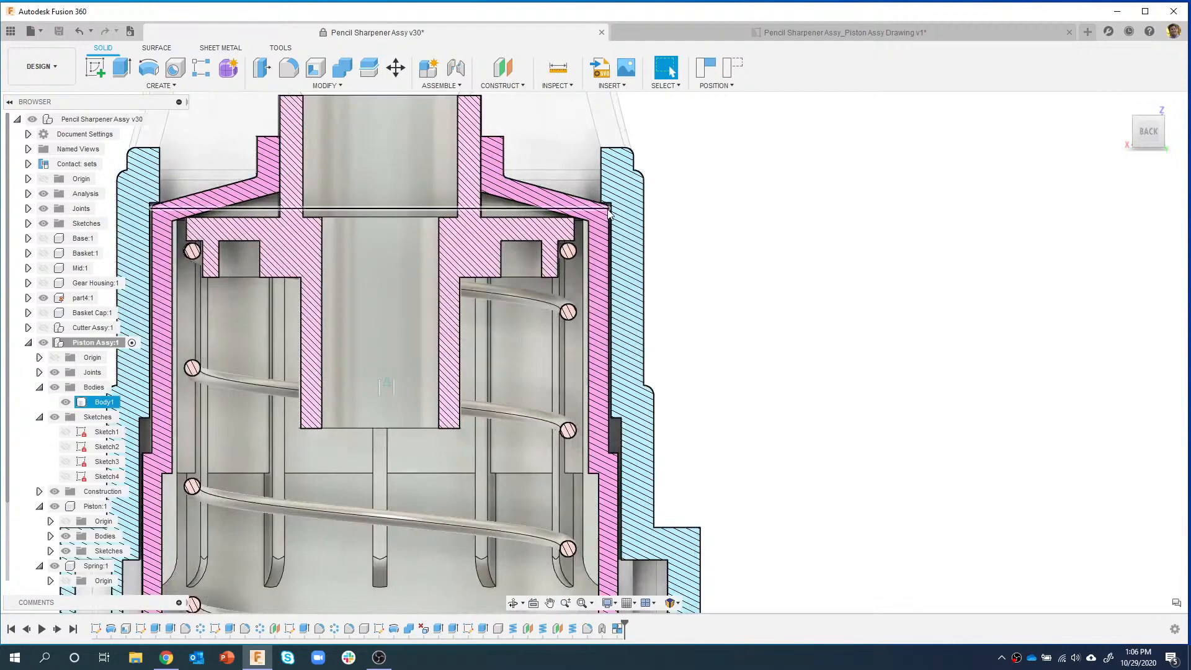
pyautogui.moveTo(600, 233); pyautogui.dragTo(583, 200)
pyautogui.scroll(-2, 705, 343)
pyautogui.scroll(-1, 709, 347)
pyautogui.scroll(-1, 766, 405)
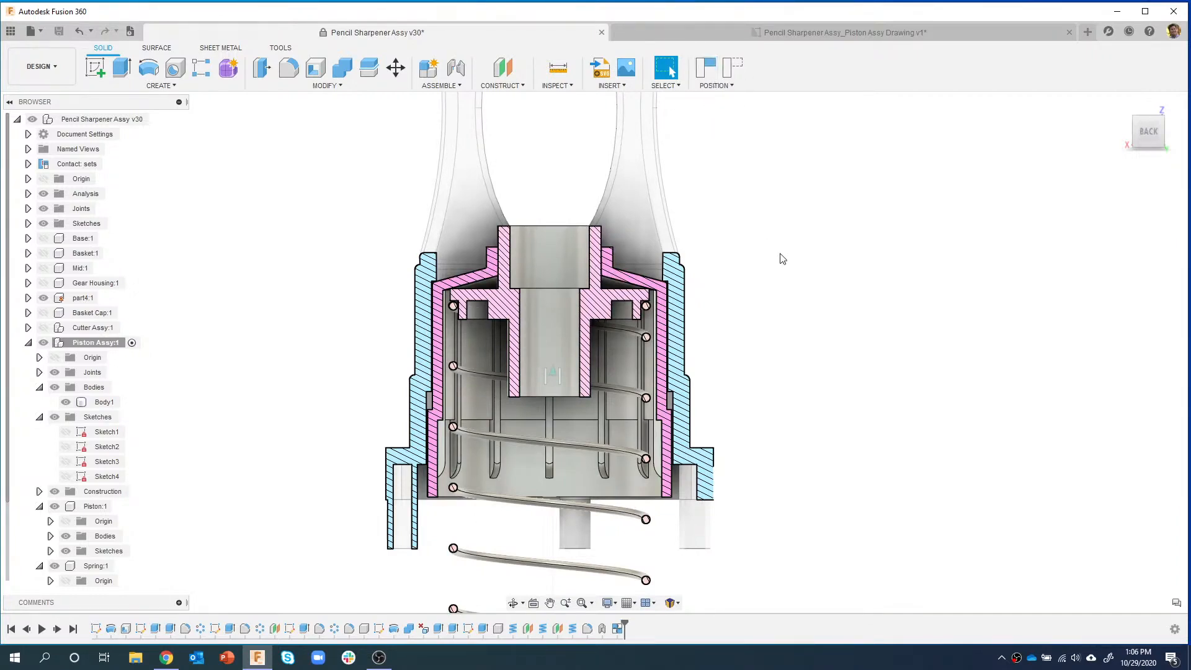
pyautogui.scroll(-2, 795, 342)
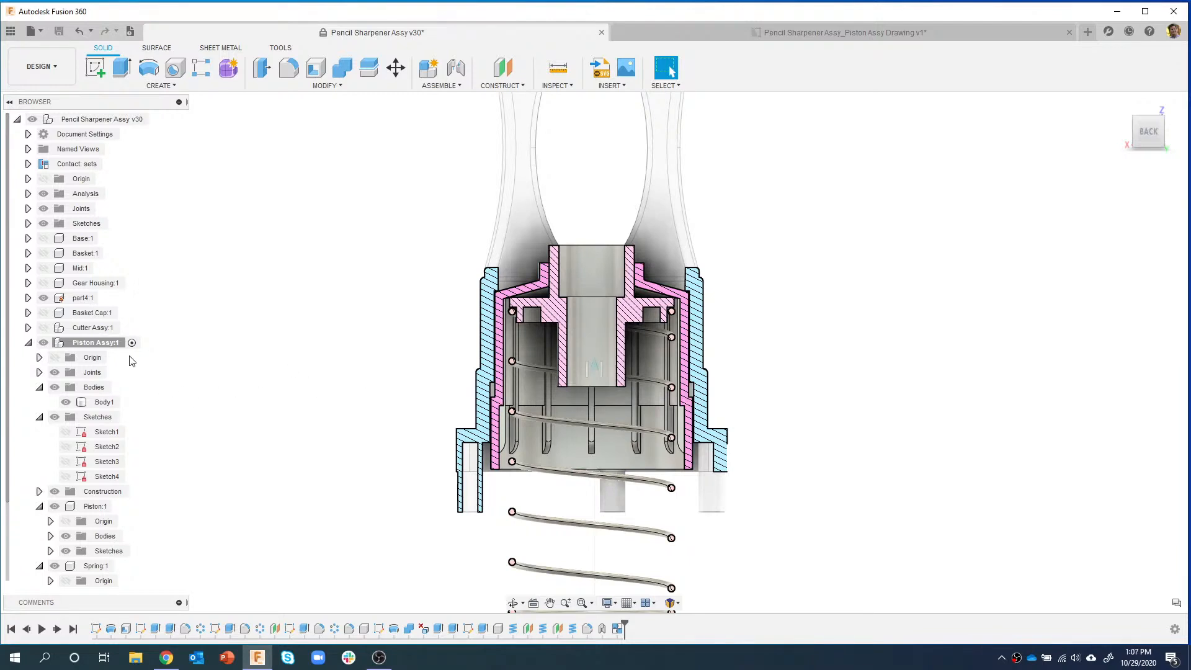
# - Show all components of the top-level Pencil Sharpener Assy
pyautogui.rightClick(90, 345)
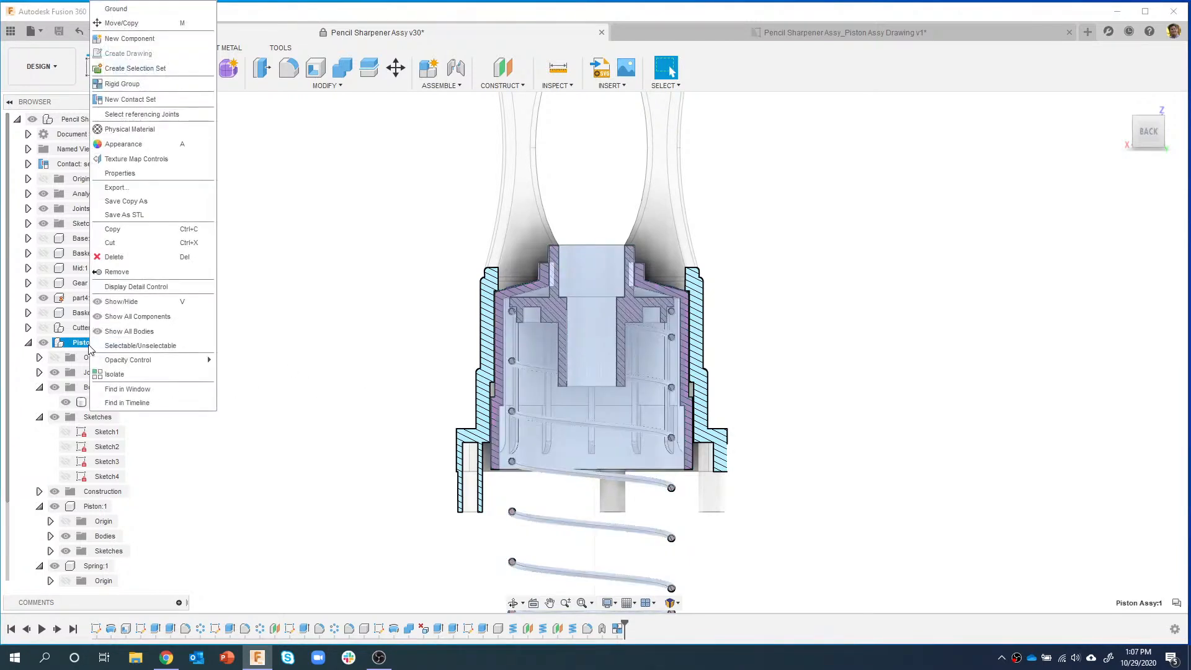
pyautogui.click(338, 377)
pyautogui.rightClick(110, 120)
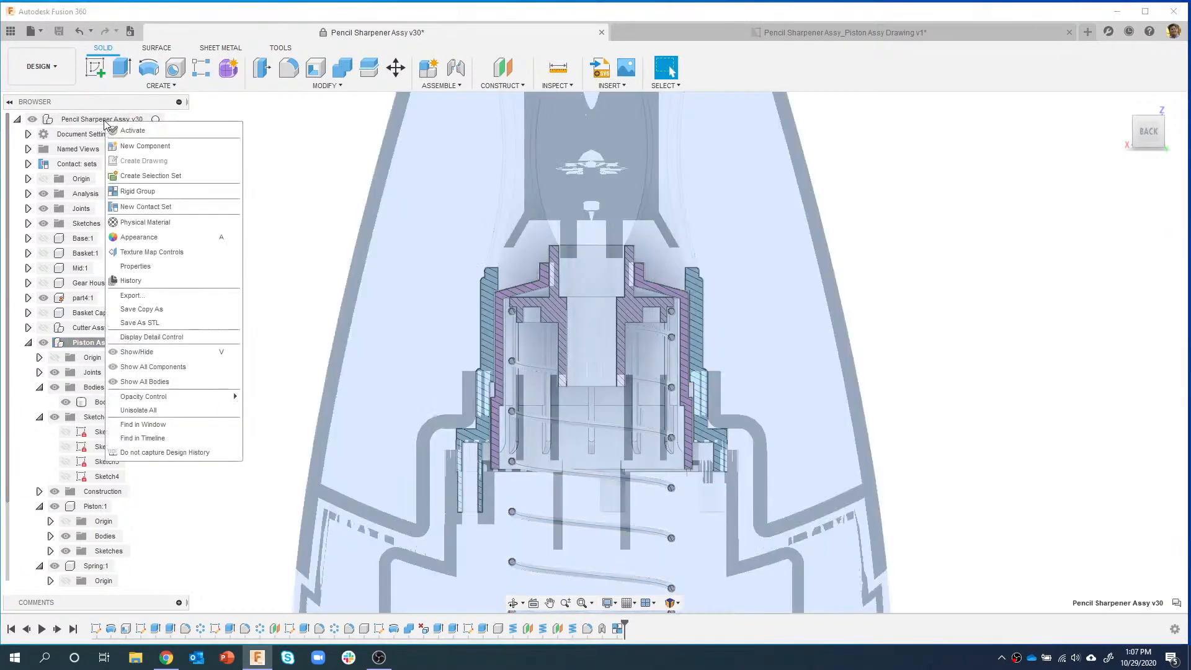
pyautogui.click(163, 366)
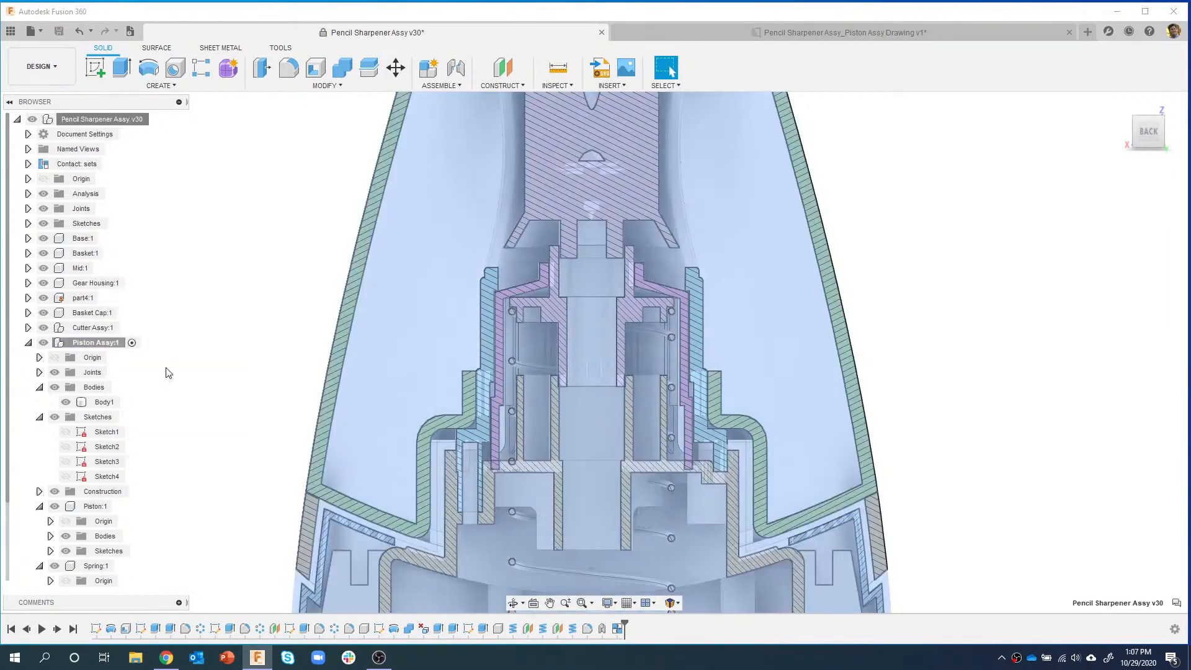
# - Examine the sectioned contact between the Piston Assy's outer housing, part4's inner shoulder and the Gear Housing
pyautogui.click(867, 271)
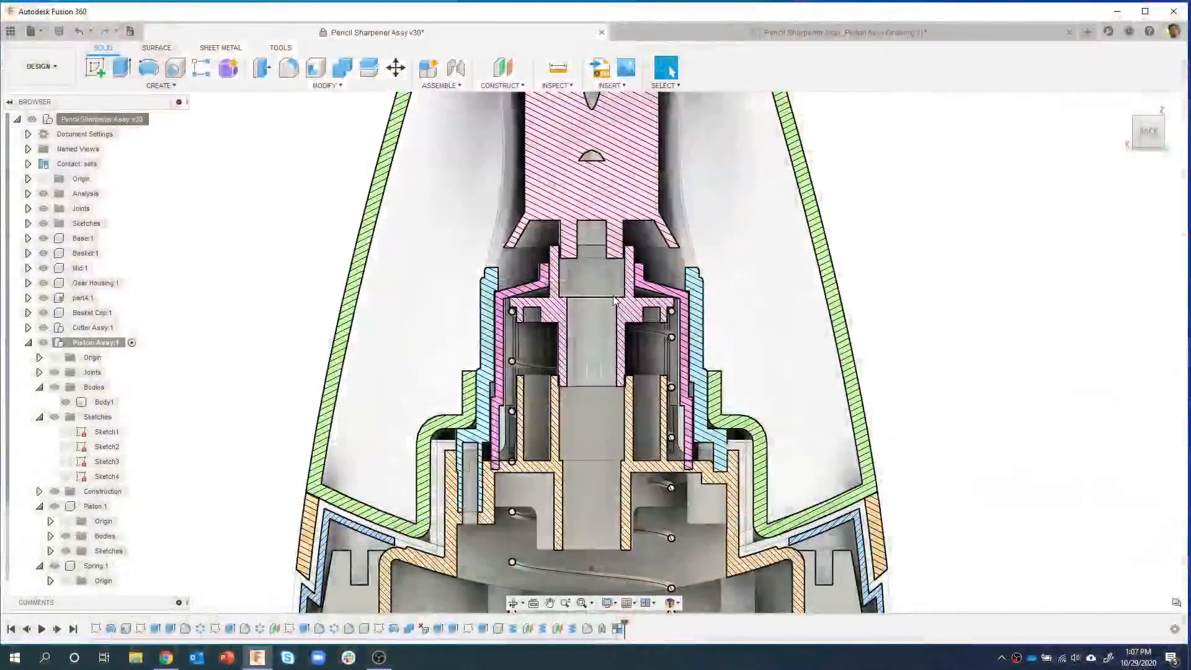
pyautogui.click(496, 376)
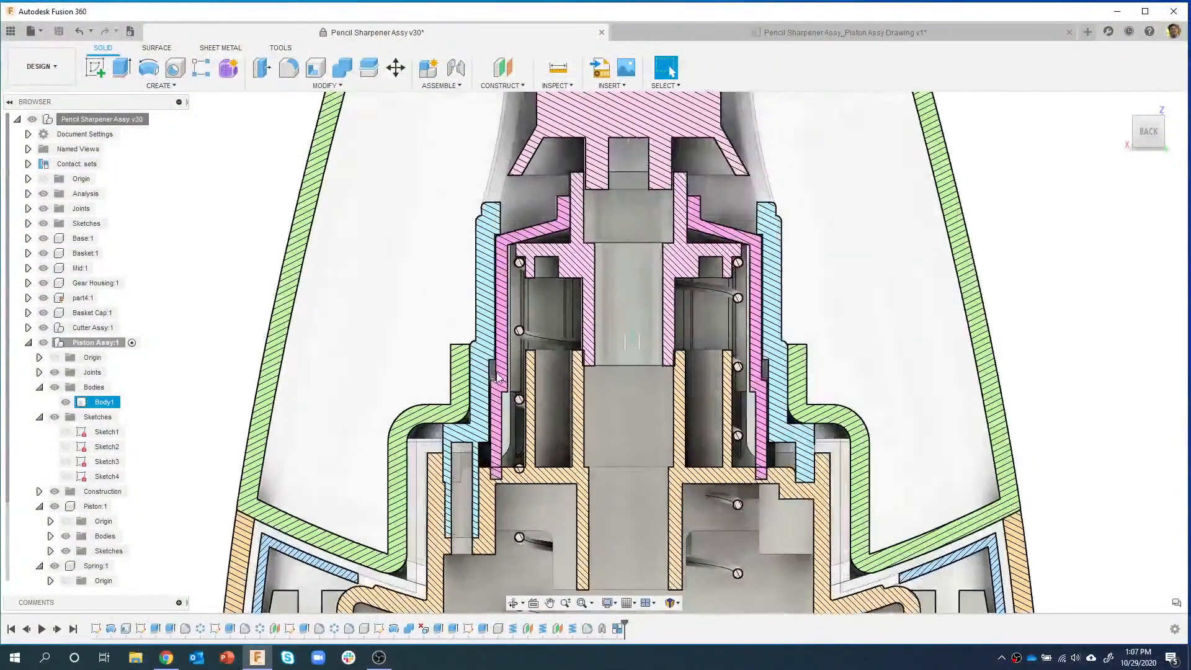
pyautogui.scroll(5, 496, 376)
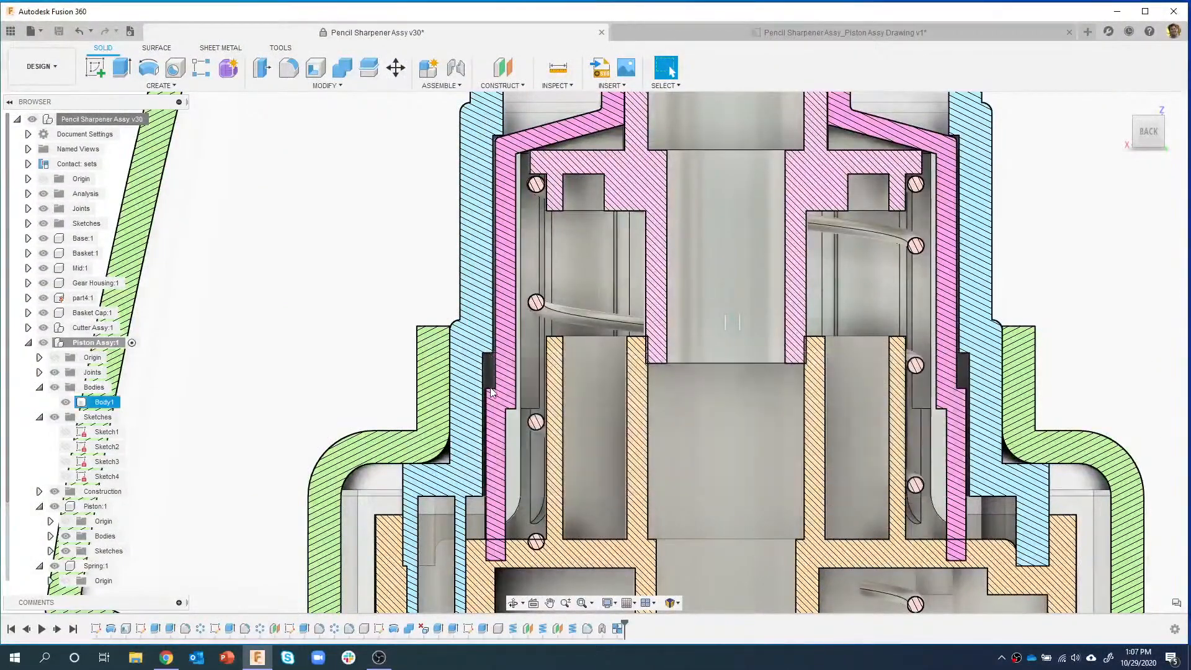
pyautogui.click(492, 390)
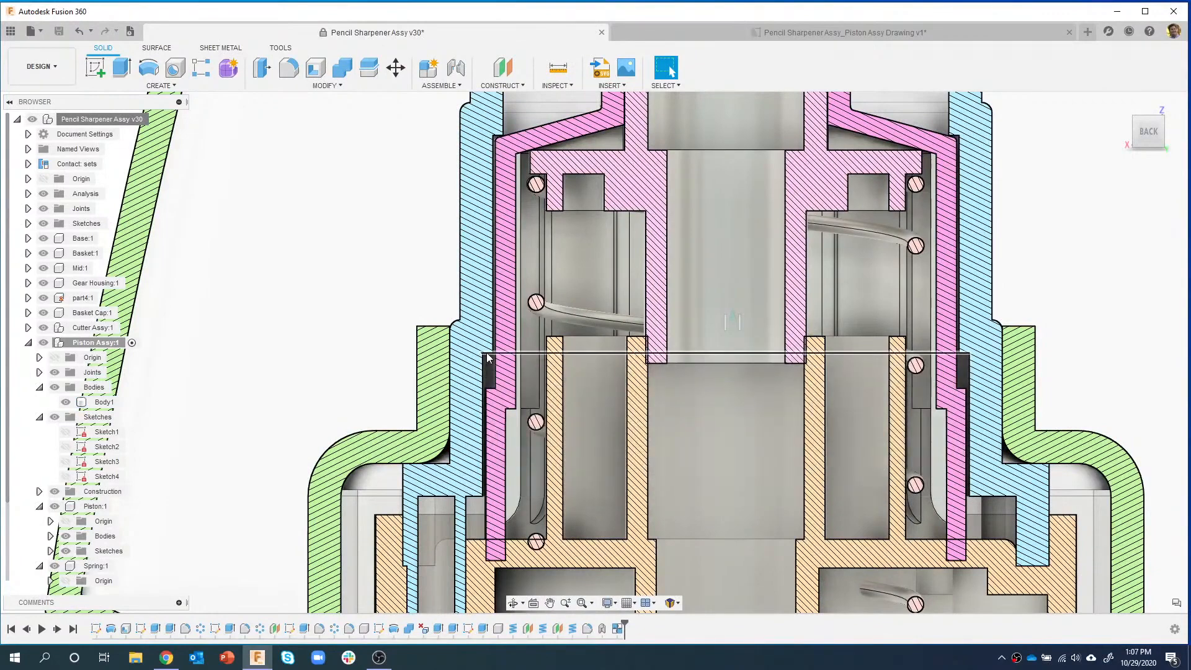
pyautogui.scroll(-4, 487, 356)
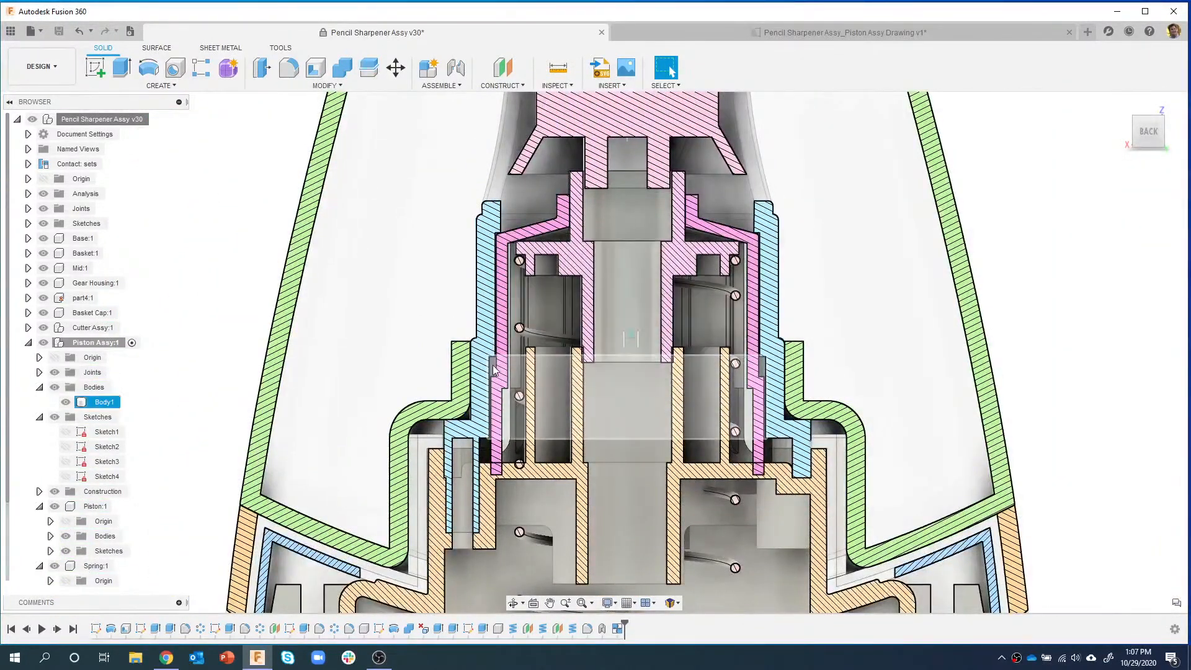
pyautogui.click(729, 469)
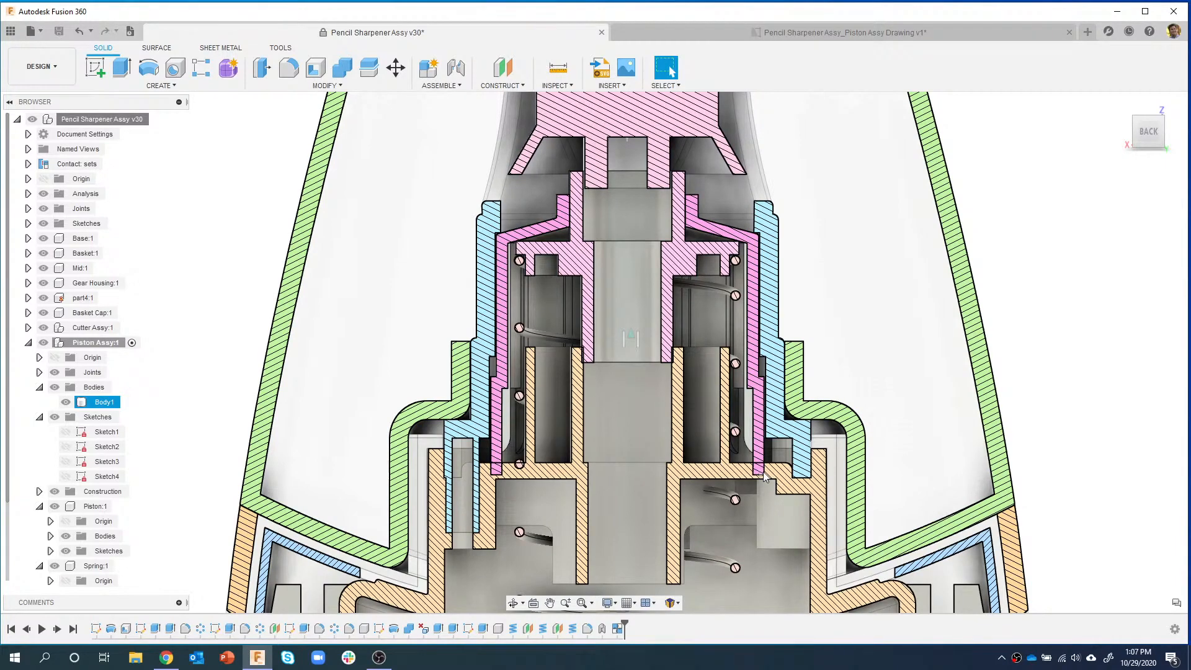
pyautogui.scroll(-2, 693, 329)
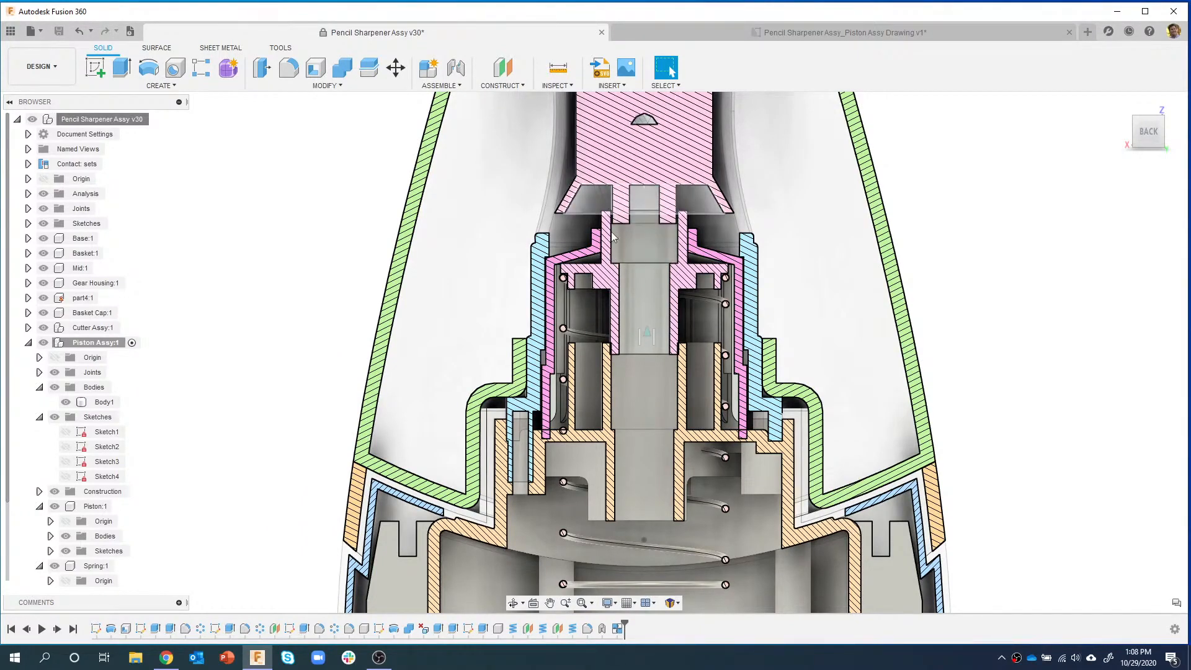
# - Inspect the cutter and basket cap region in section from several angles, and return to the straight back view
pyautogui.scroll(-4, 692, 124)
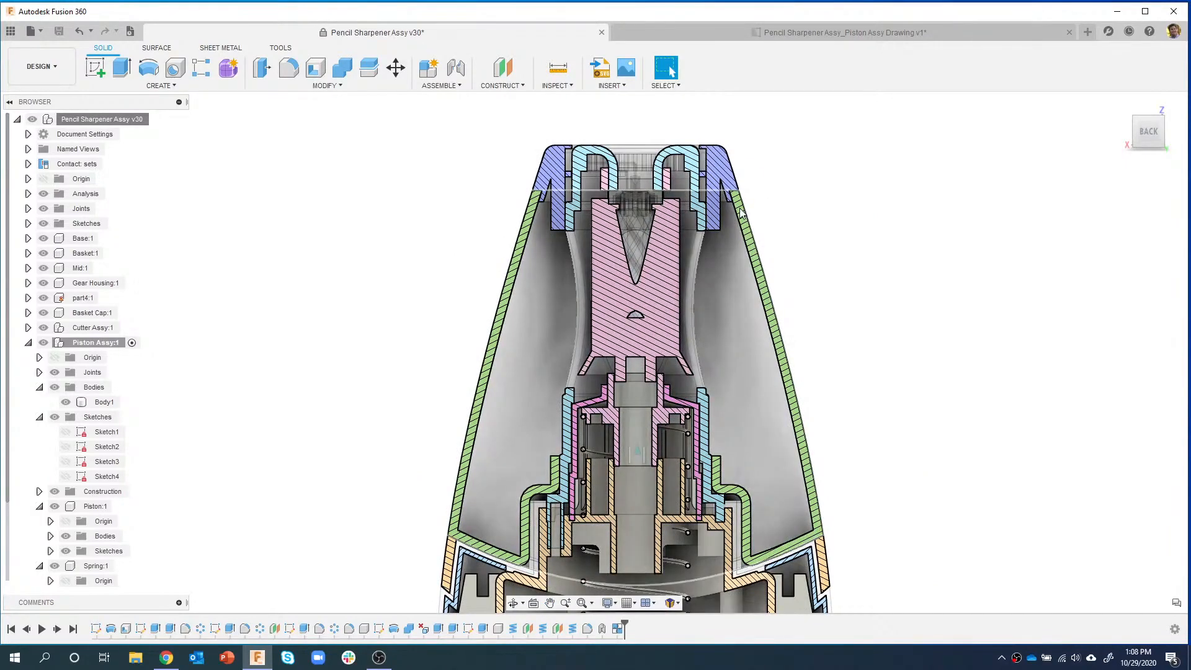
pyautogui.keyDown('shift'); pyautogui.moveTo(614, 222); pyautogui.dragTo(650, 177, button='middle'); pyautogui.keyUp('shift')
pyautogui.scroll(2, 633, 174)
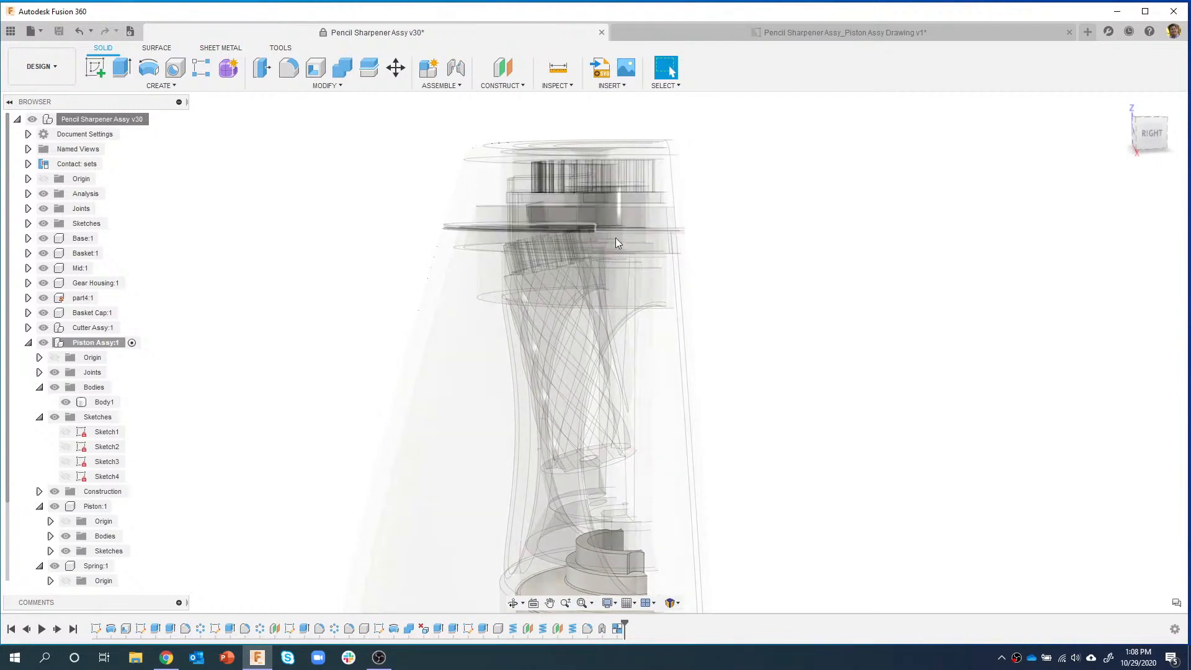
pyautogui.keyDown('shift'); pyautogui.moveTo(615, 236); pyautogui.dragTo(608, 233, button='middle'); pyautogui.keyUp('shift')
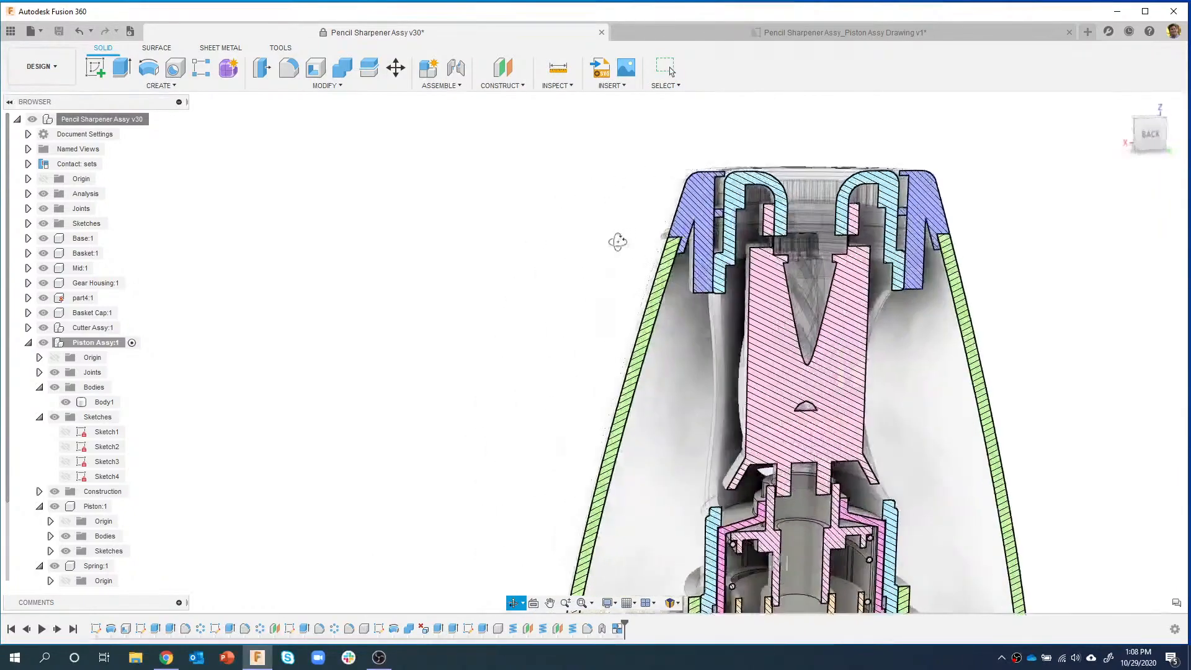
pyautogui.moveTo(664, 268); pyautogui.dragTo(624, 245, button='middle')
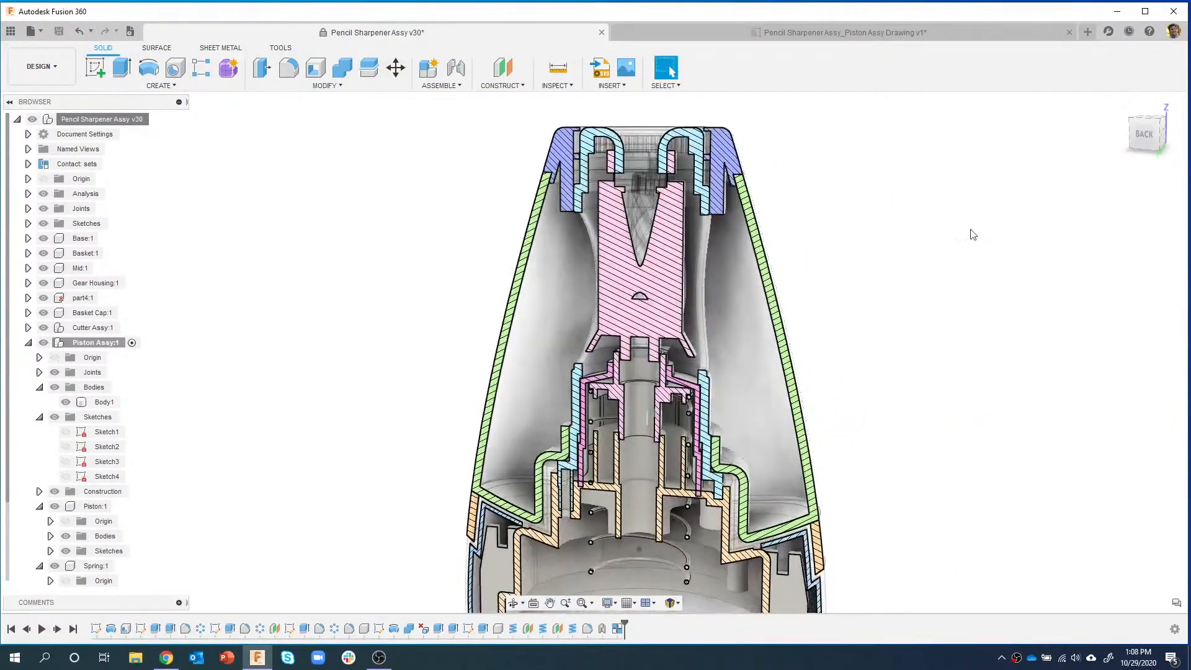
pyautogui.click(1144, 135)
pyautogui.moveTo(855, 343); pyautogui.dragTo(863, 276, button='middle')
pyautogui.scroll(-2, 877, 309)
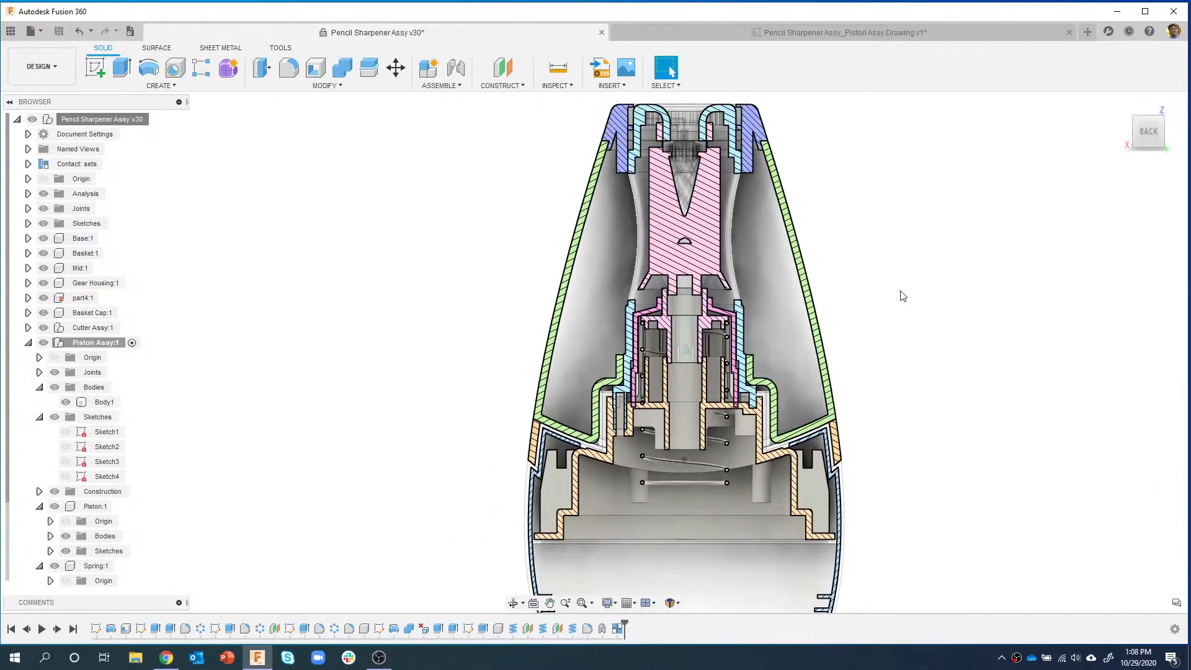
# - Measure the distance between the underside edge of the piston flange and the Gear Housing floor edge where the spring sits
pyautogui.scroll(5, 670, 410)
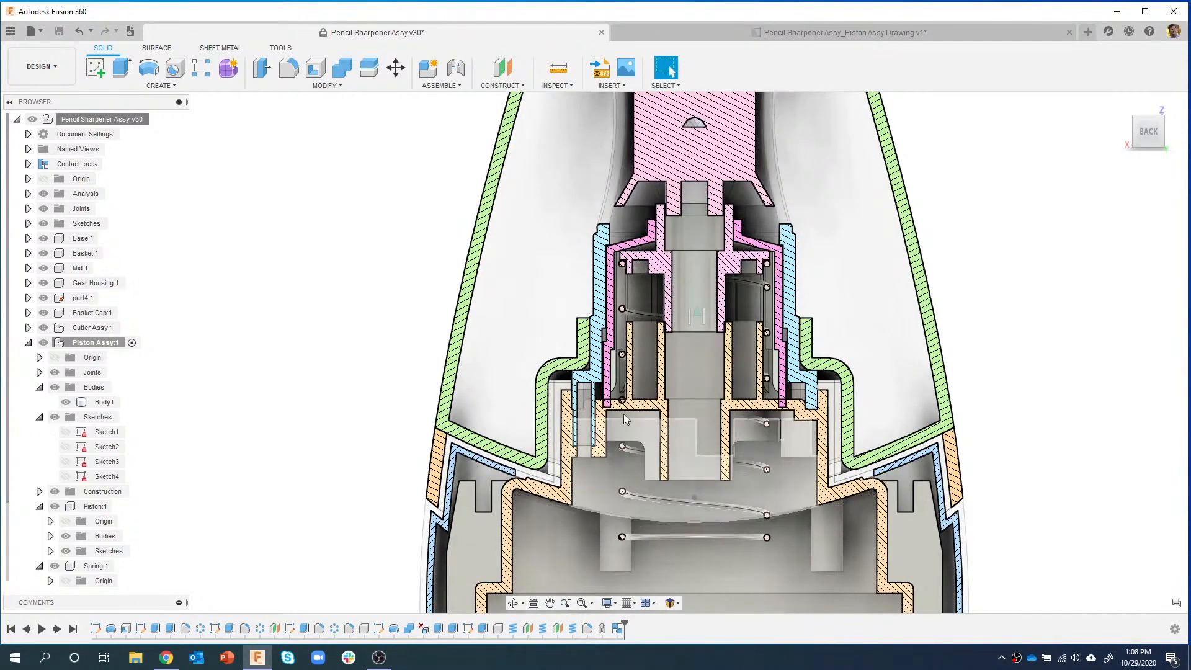
pyautogui.scroll(-2, 631, 278)
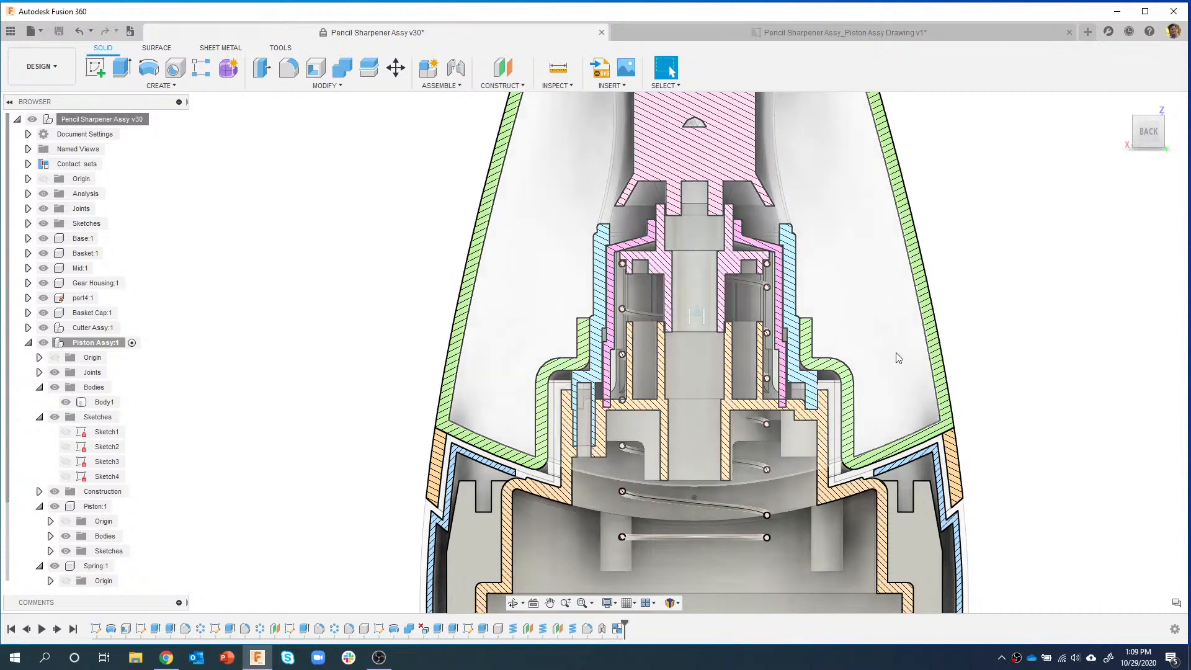
pyautogui.scroll(2, 863, 313)
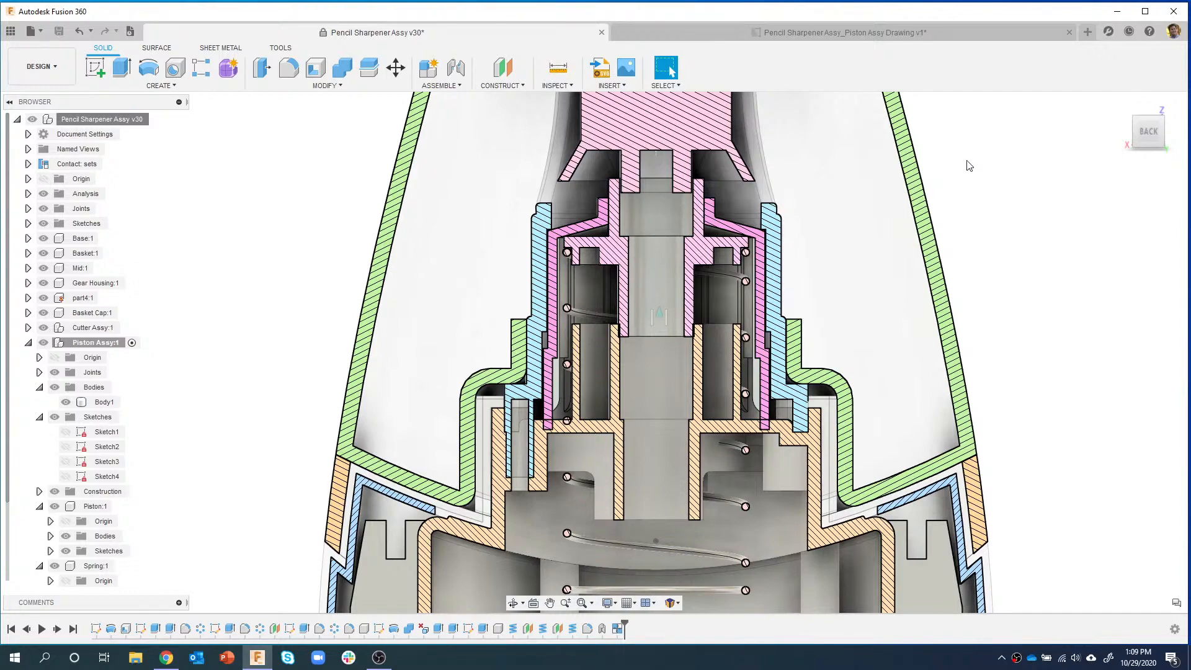
pyautogui.scroll(1, 568, 252)
pyautogui.scroll(4, 568, 252)
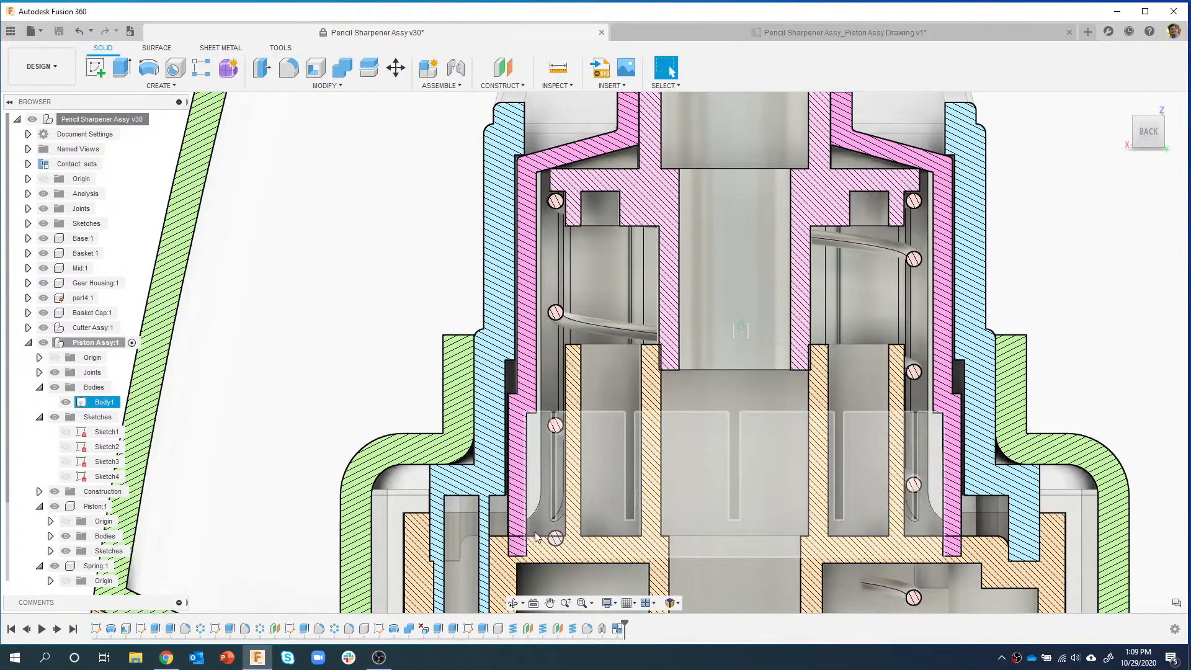
pyautogui.scroll(-1, 467, 375)
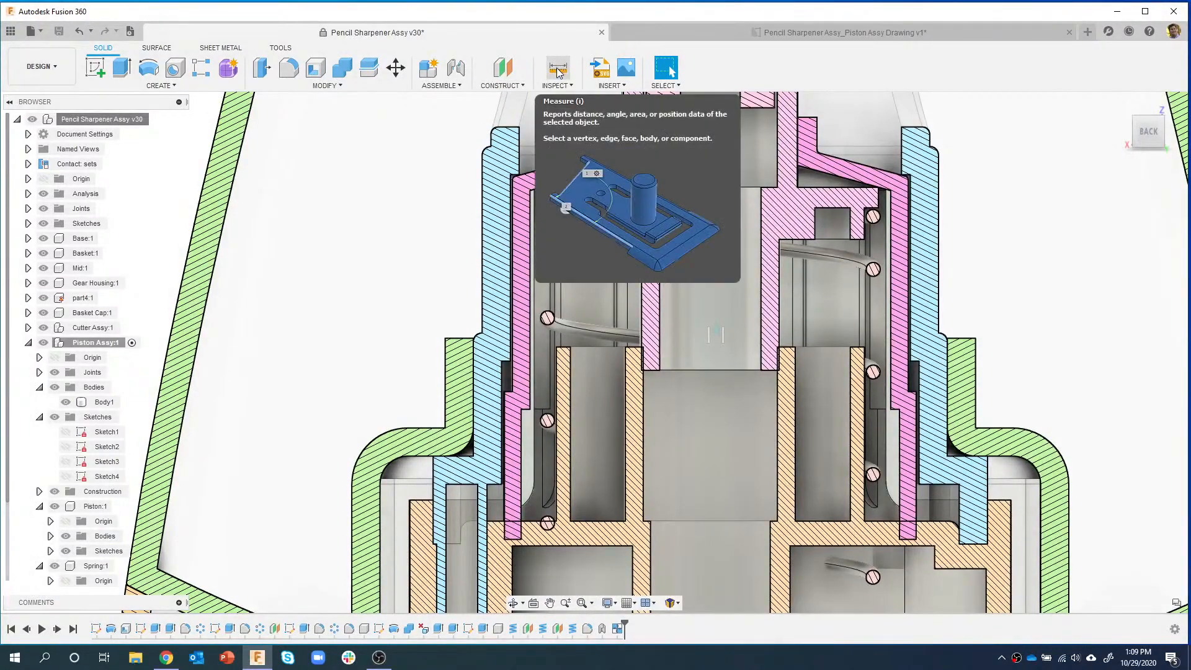
pyautogui.click(558, 69)
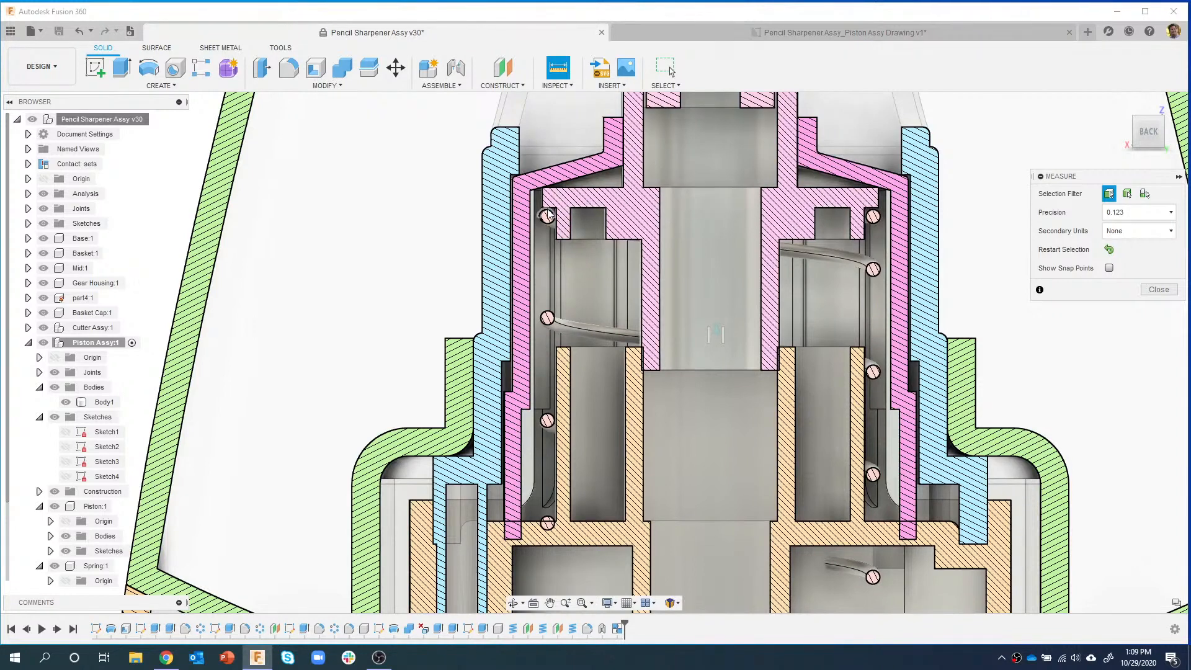
pyautogui.click(594, 207)
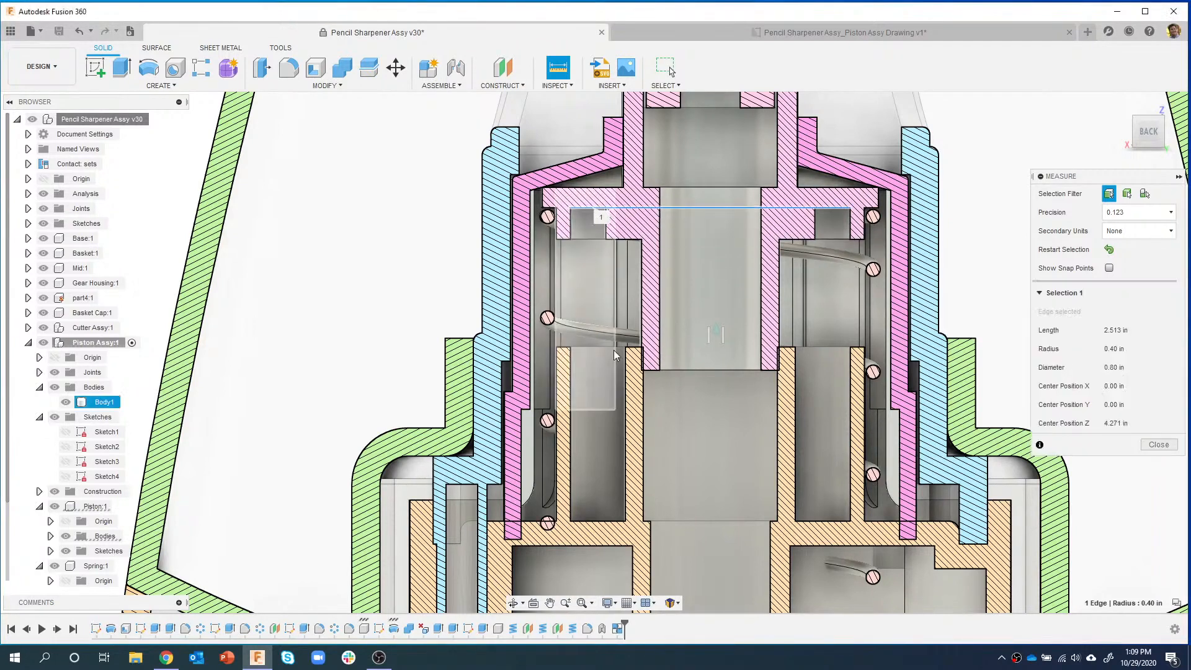
pyautogui.click(590, 521)
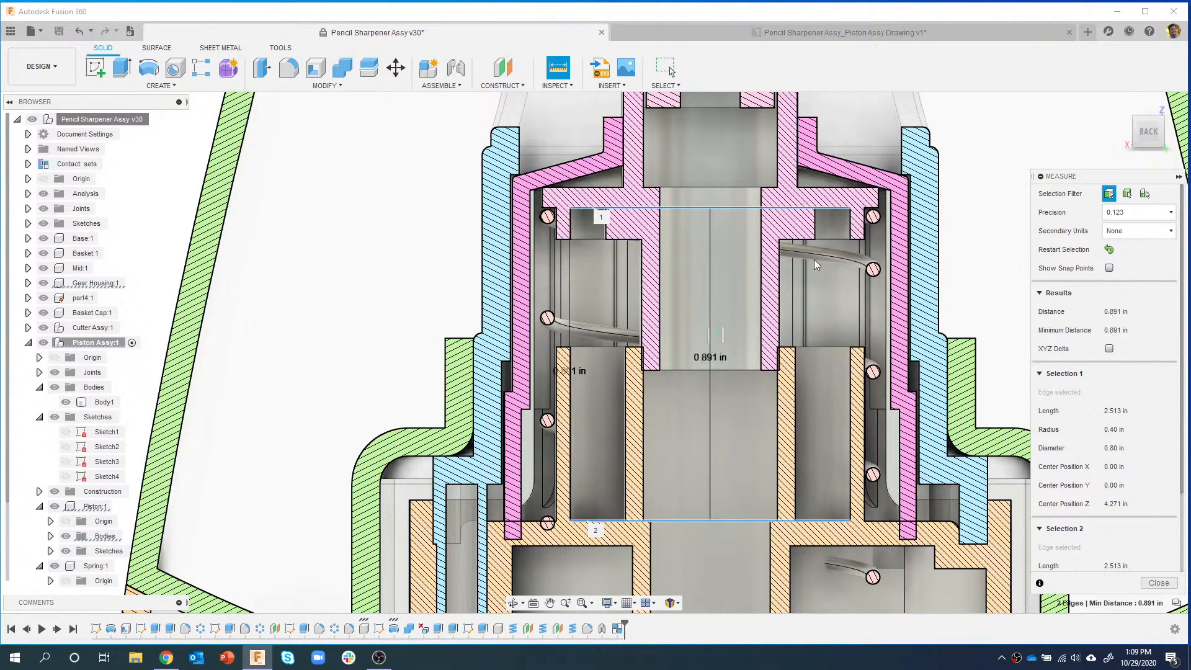
pyautogui.scroll(-3, 446, 307)
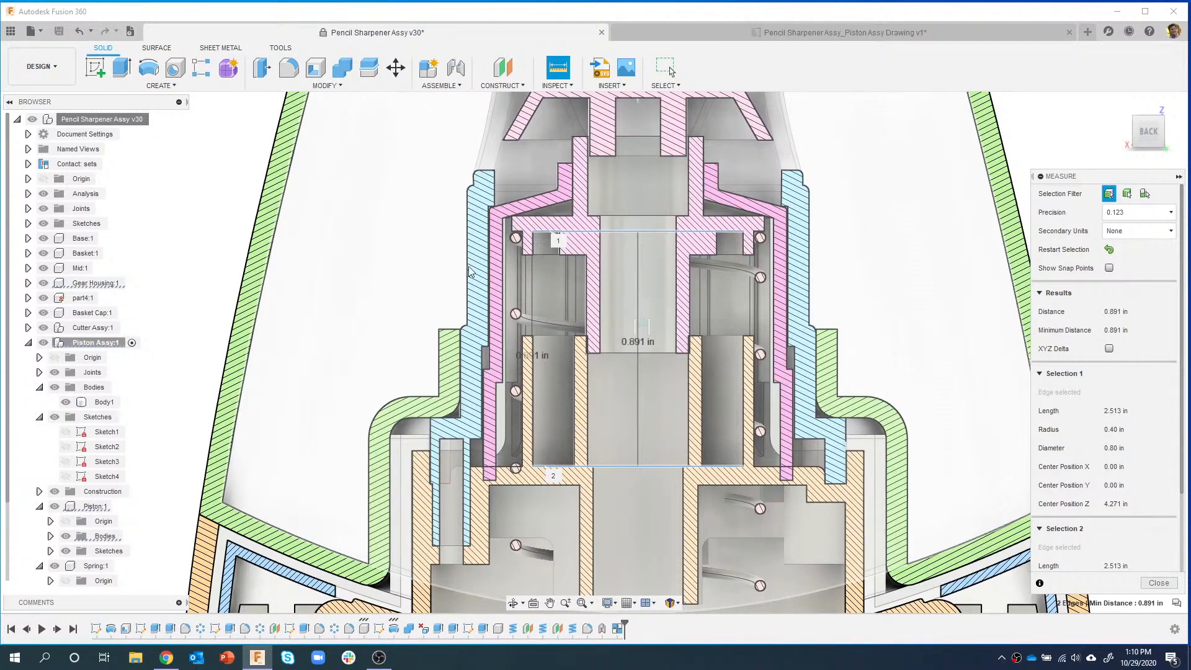
pyautogui.click(1157, 583)
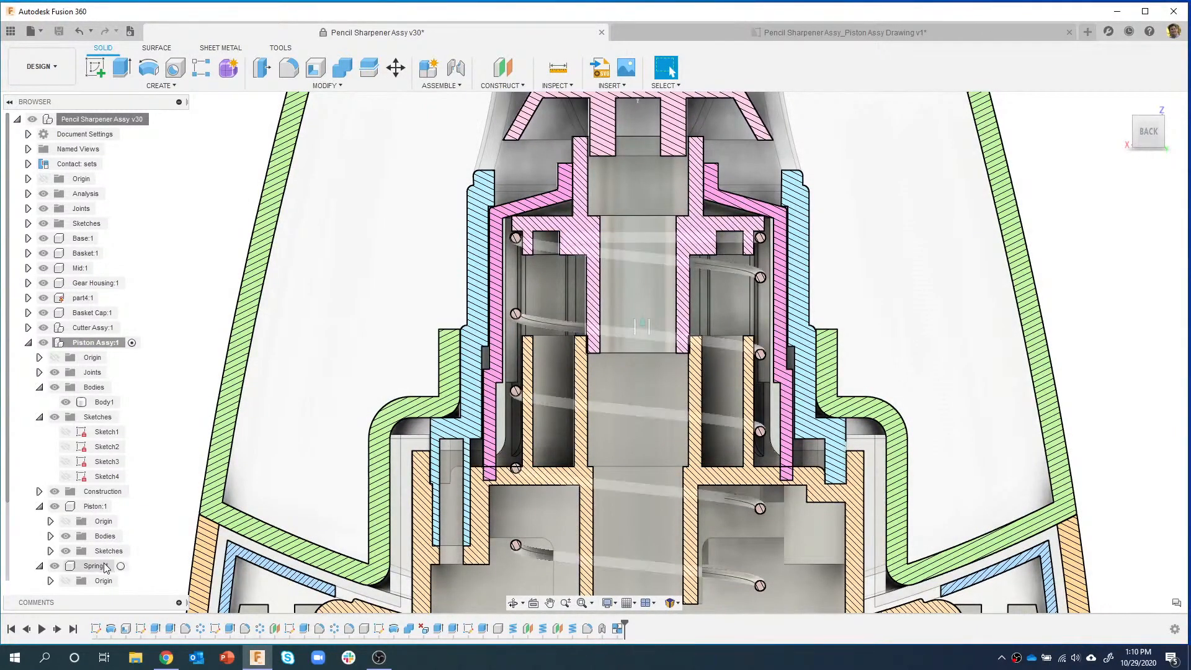
# - Activate the Spring component and set the height of its first coil feature to 0.891 in
pyautogui.click(121, 566)
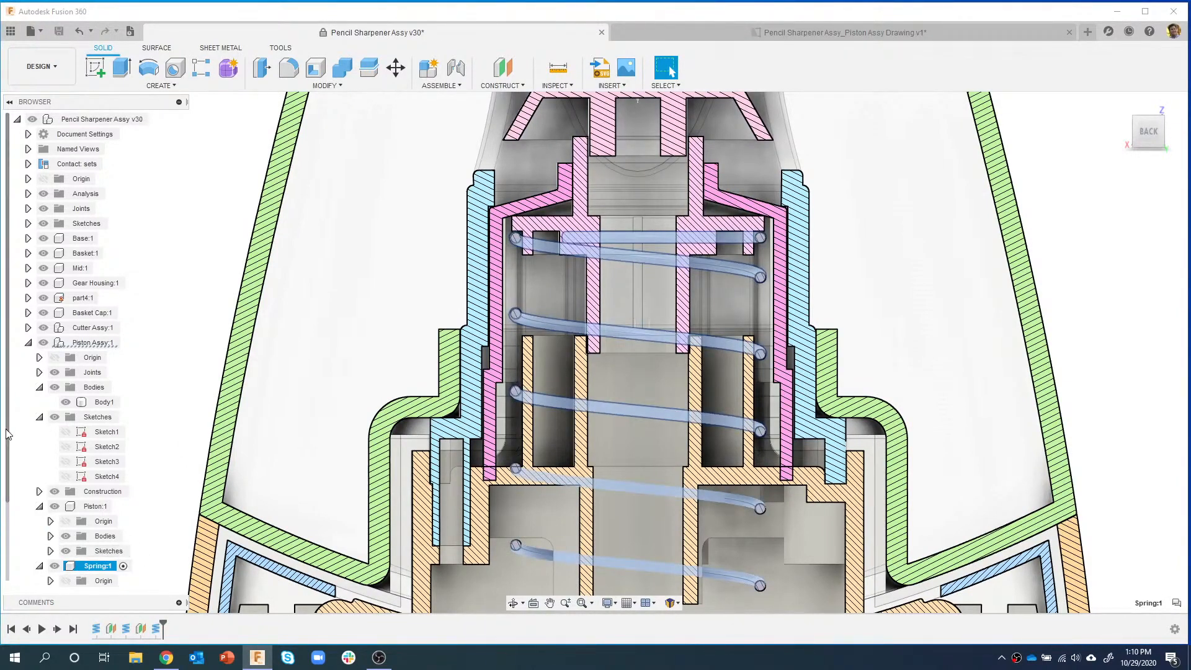
pyautogui.scroll(-2, 22, 495)
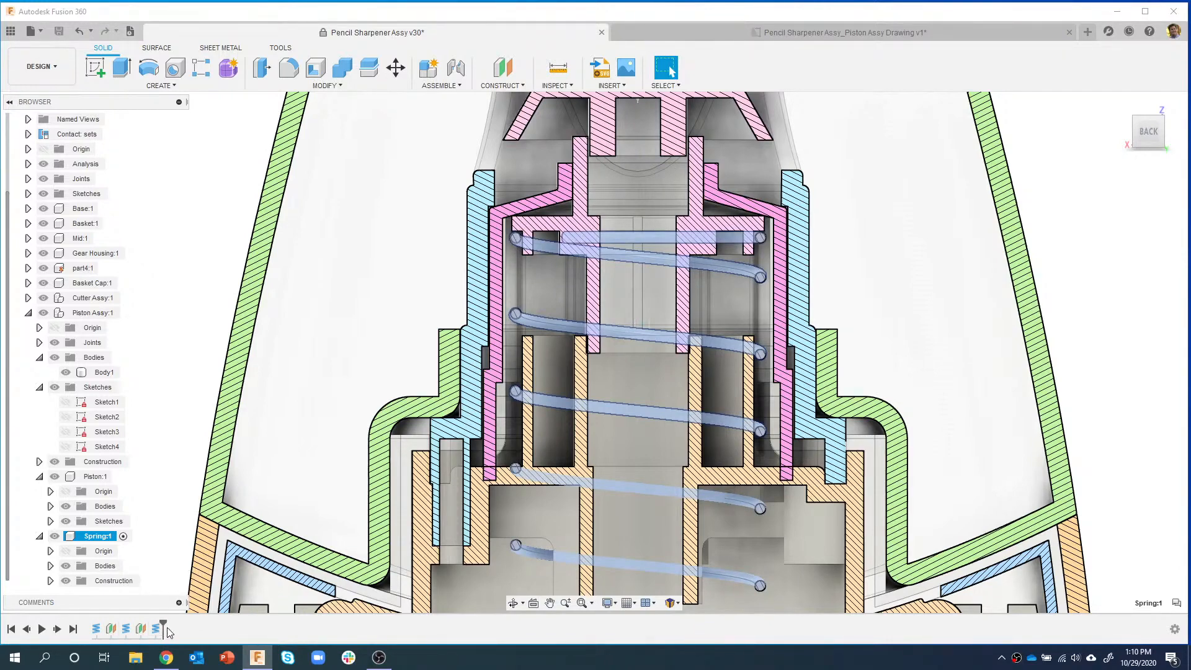
pyautogui.doubleClick(97, 631)
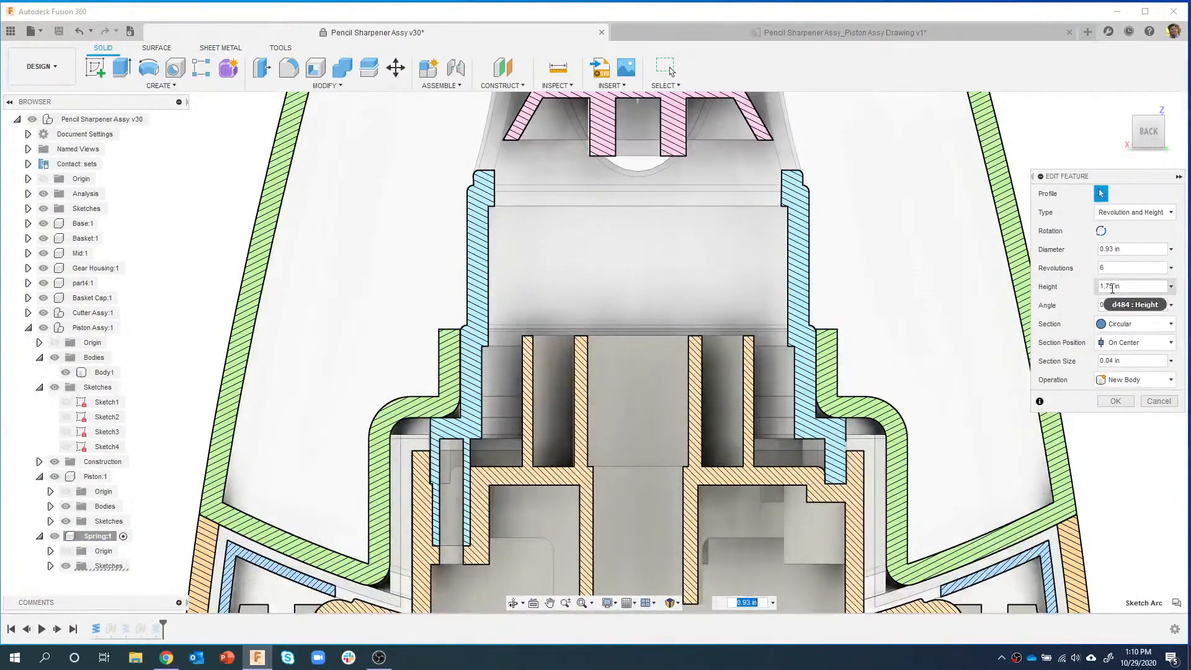
pyautogui.click(1128, 287)
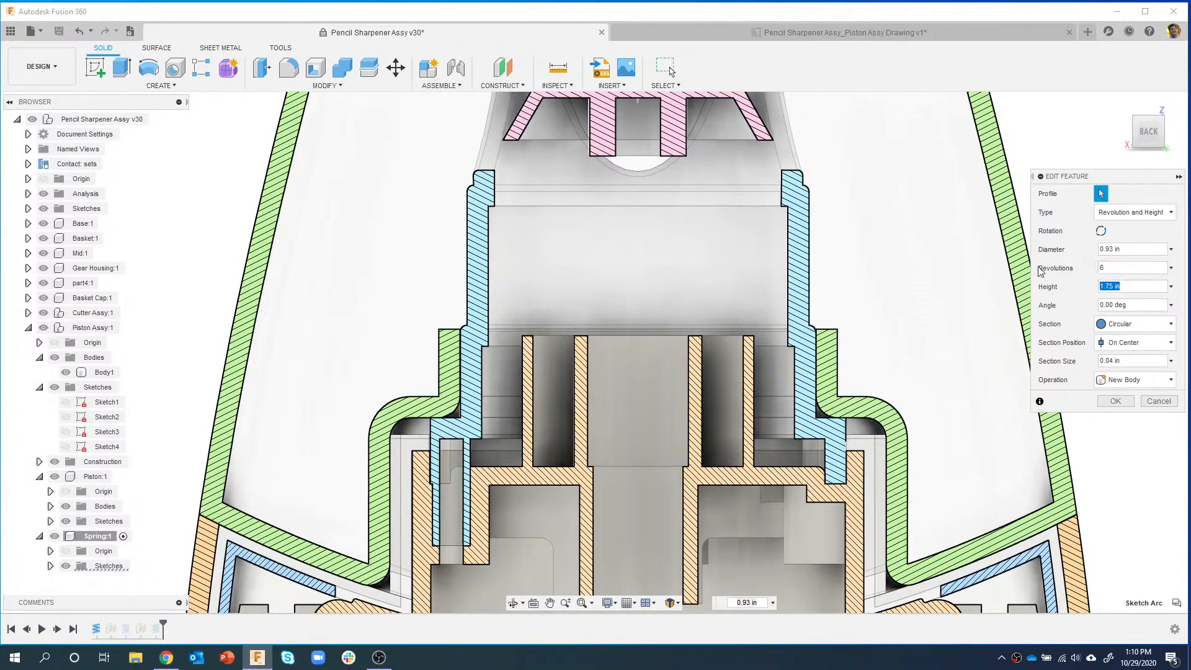
pyautogui.write('0.891 in')
pyautogui.click(1115, 402)
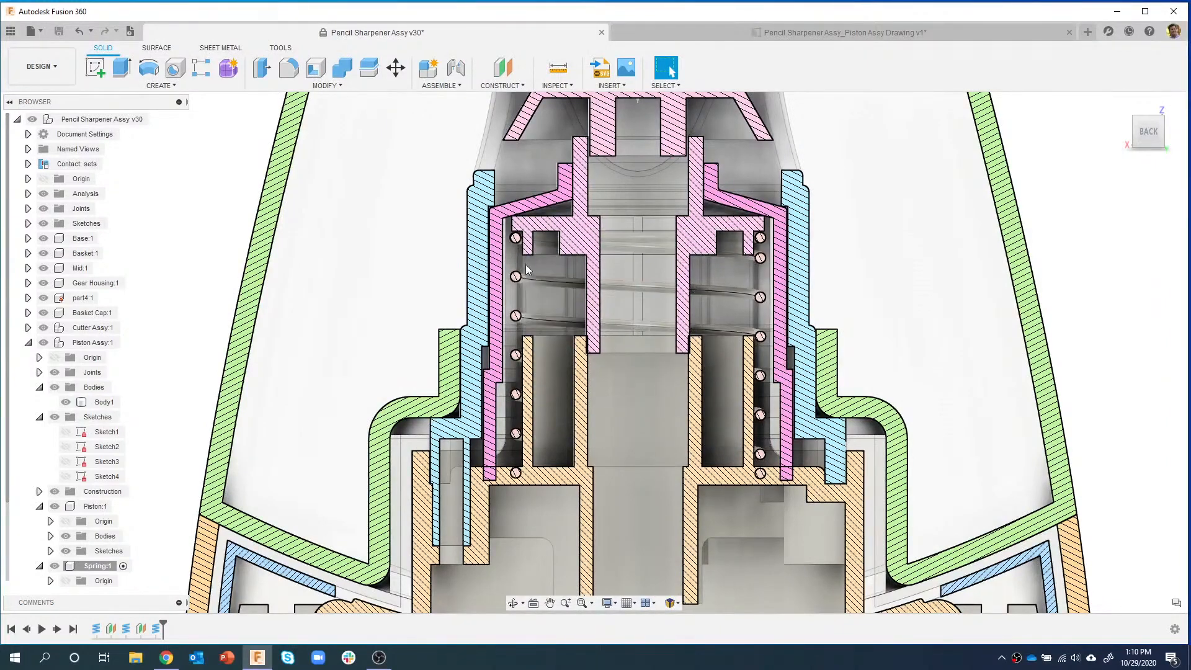
# - Examine how the spring's end coils seat against the piston flange and the Gear Housing floor in the sectioned assembly
pyautogui.click(539, 304)
pyautogui.keyDown('shift'); pyautogui.moveTo(564, 287); pyautogui.dragTo(595, 284, button='middle'); pyautogui.keyUp('shift')
pyautogui.keyDown('shift'); pyautogui.moveTo(652, 313); pyautogui.dragTo(602, 310, button='middle'); pyautogui.keyUp('shift')
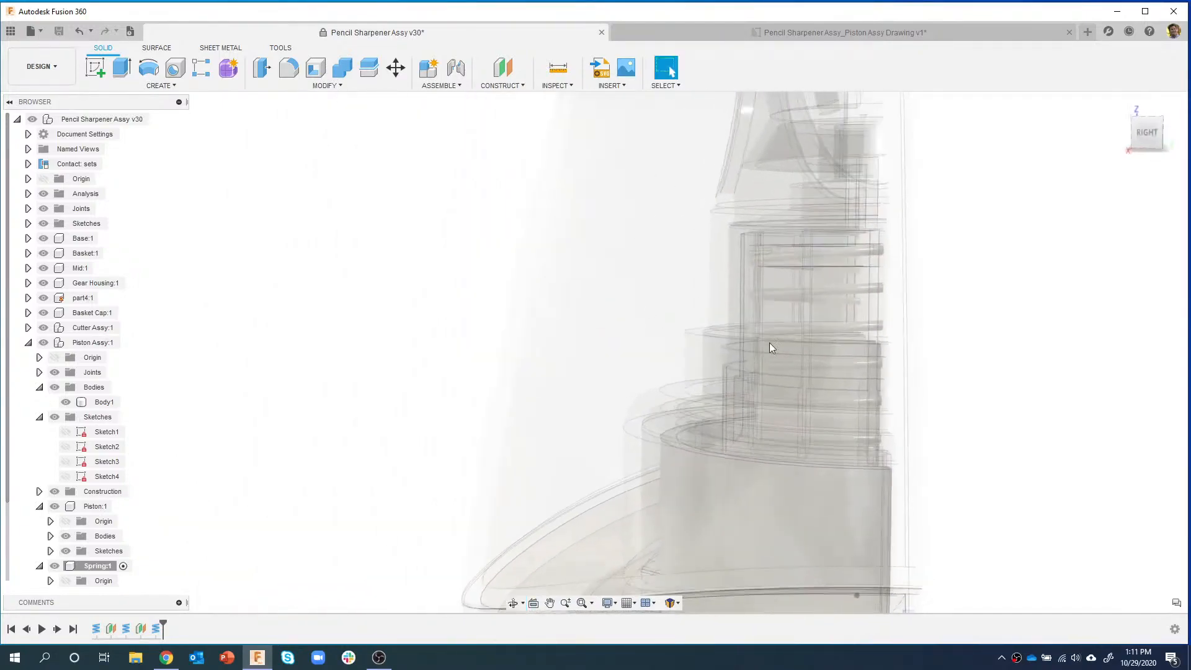
pyautogui.keyDown('shift'); pyautogui.moveTo(885, 321); pyautogui.dragTo(1067, 246, button='middle'); pyautogui.keyUp('shift')
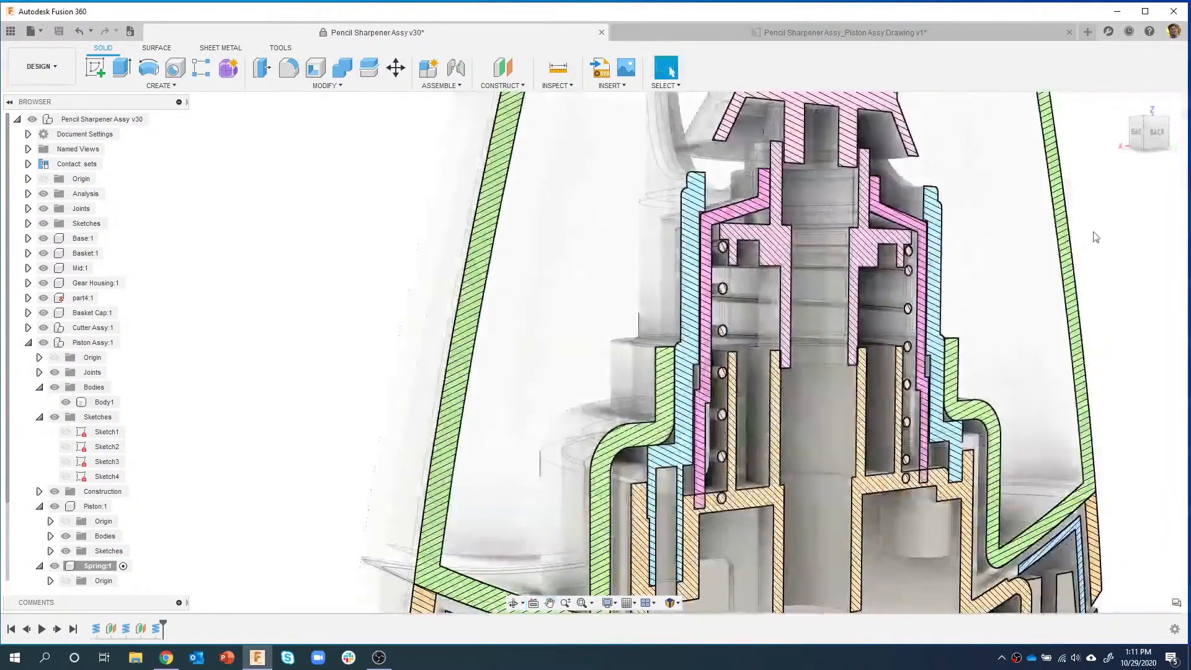
pyautogui.click(1156, 132)
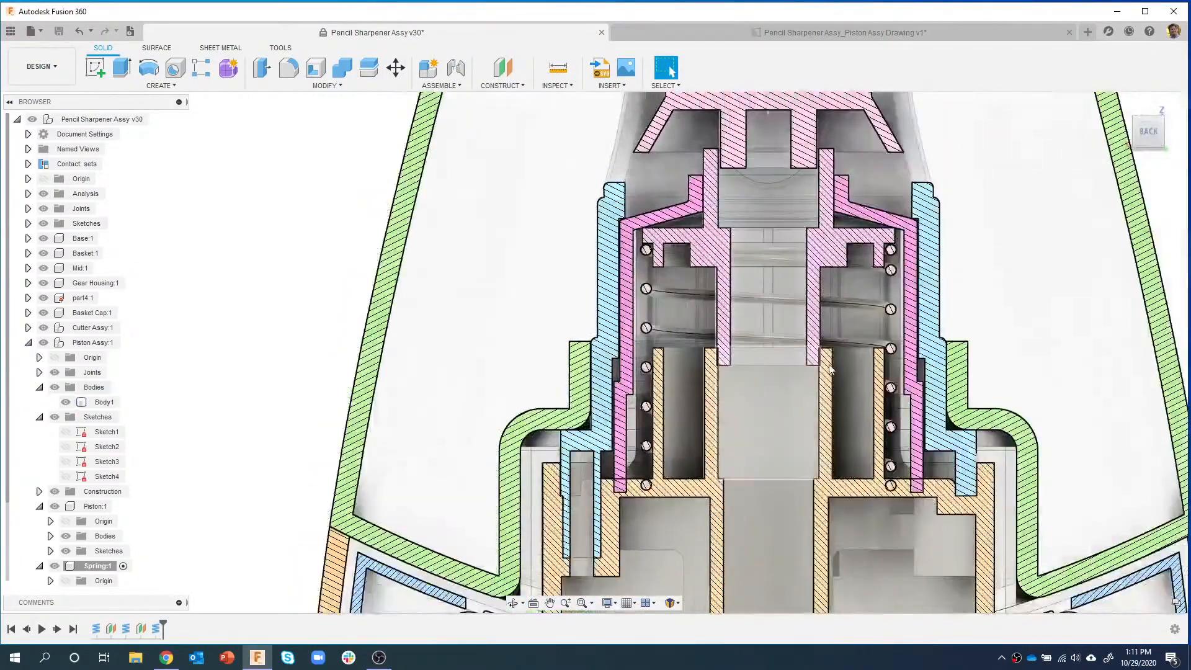
pyautogui.scroll(-2, 1037, 341)
pyautogui.moveTo(1017, 317); pyautogui.dragTo(940, 309, button='middle')
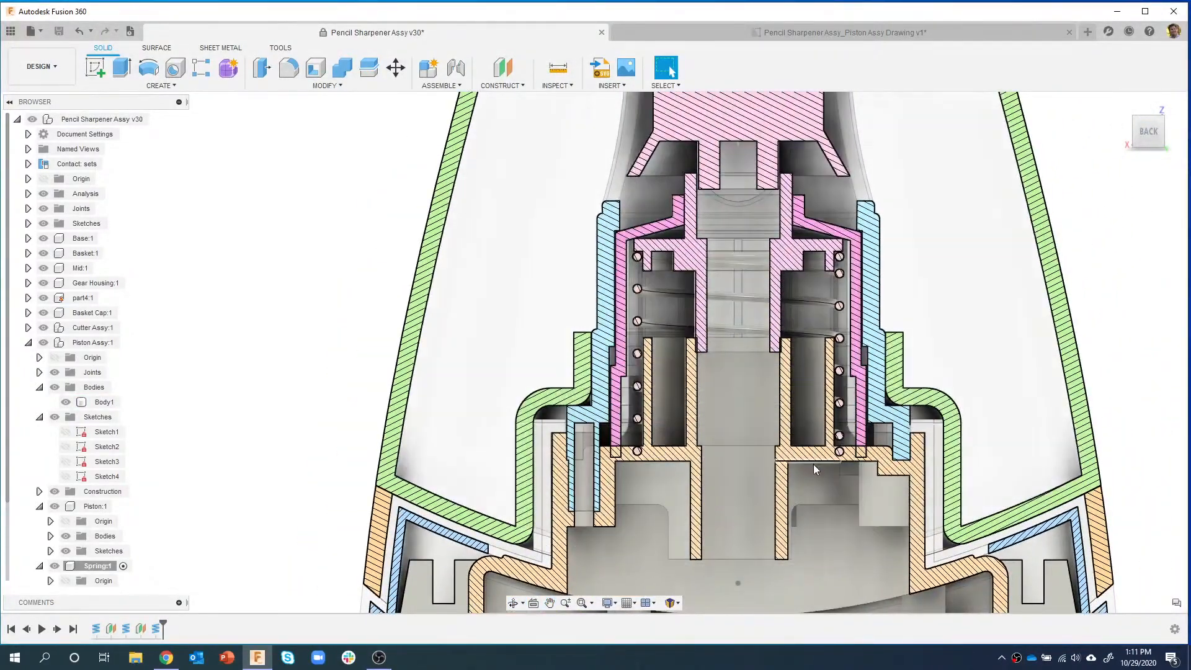
pyautogui.moveTo(964, 335); pyautogui.dragTo(912, 329, button='middle')
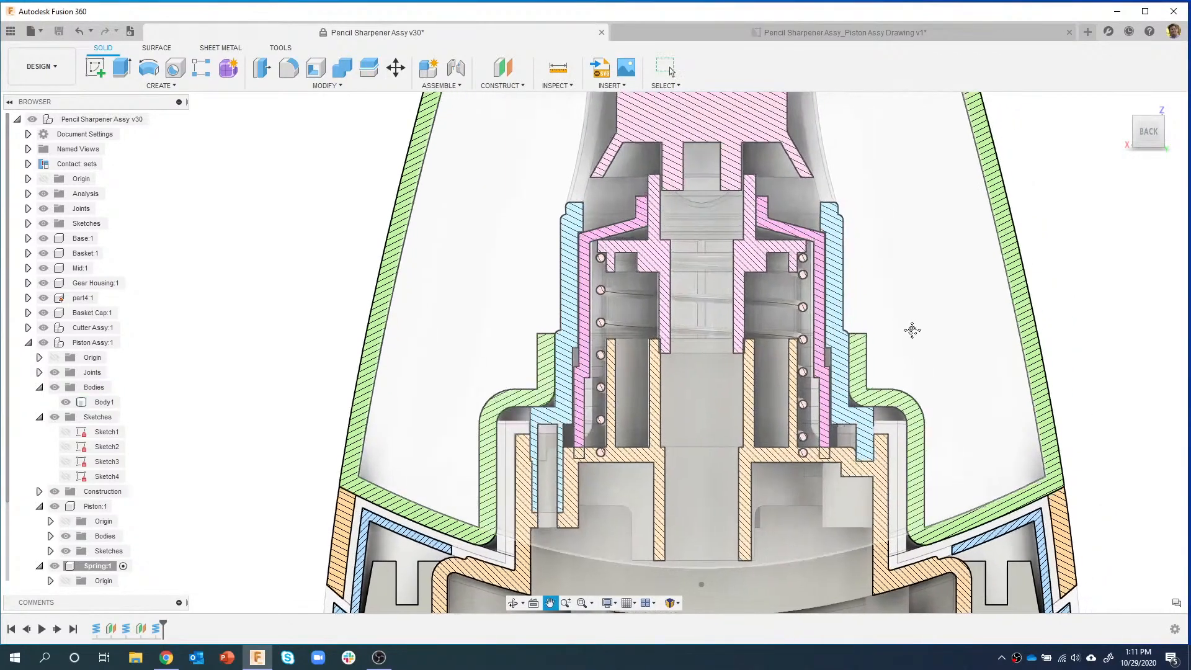
pyautogui.scroll(3, 800, 451)
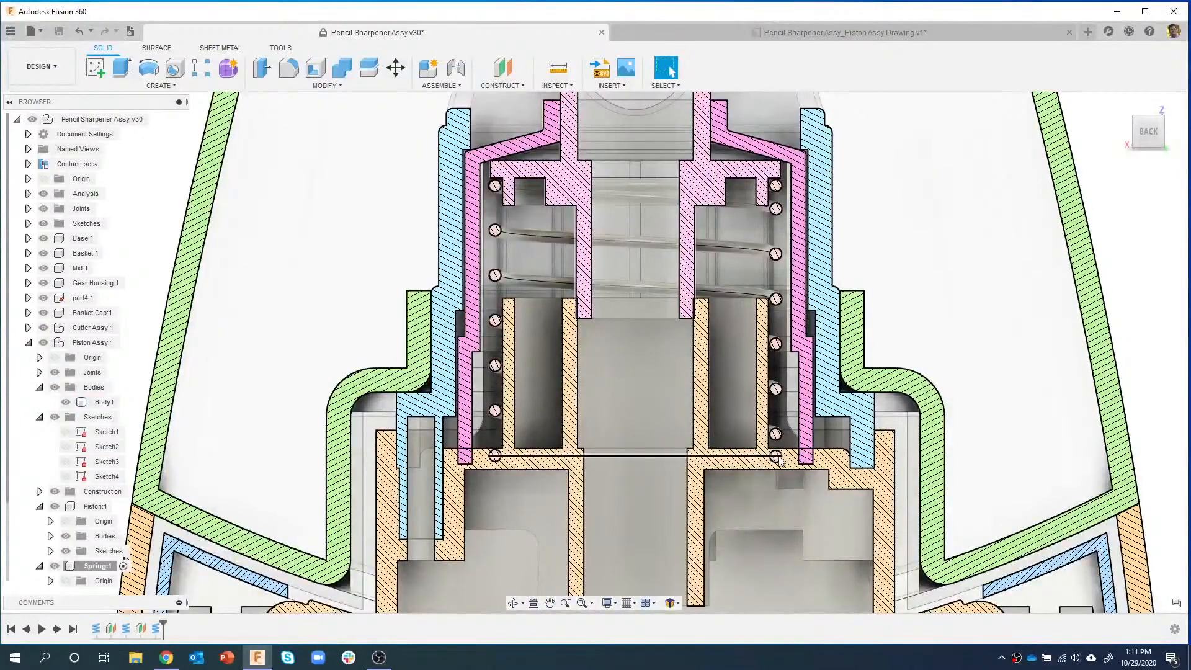
pyautogui.click(501, 448)
pyautogui.press('Escape')
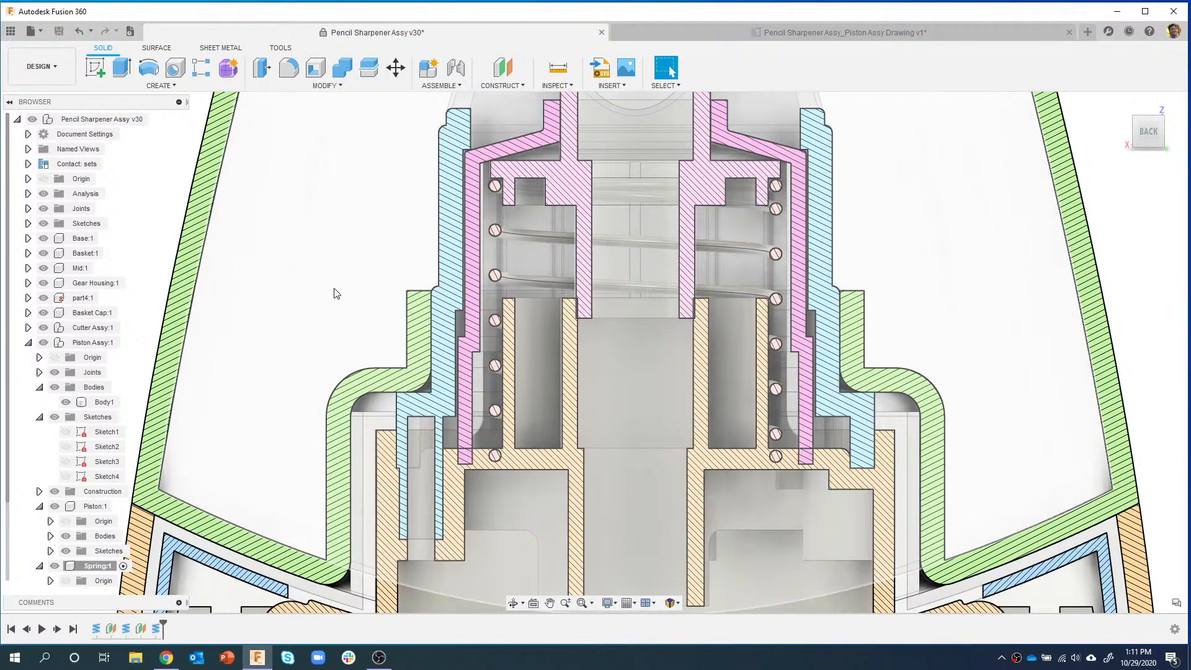
# - Set the height of the spring's first coil feature to 0.891 in - d481, subtracting the section size
pyautogui.doubleClick(95, 630)
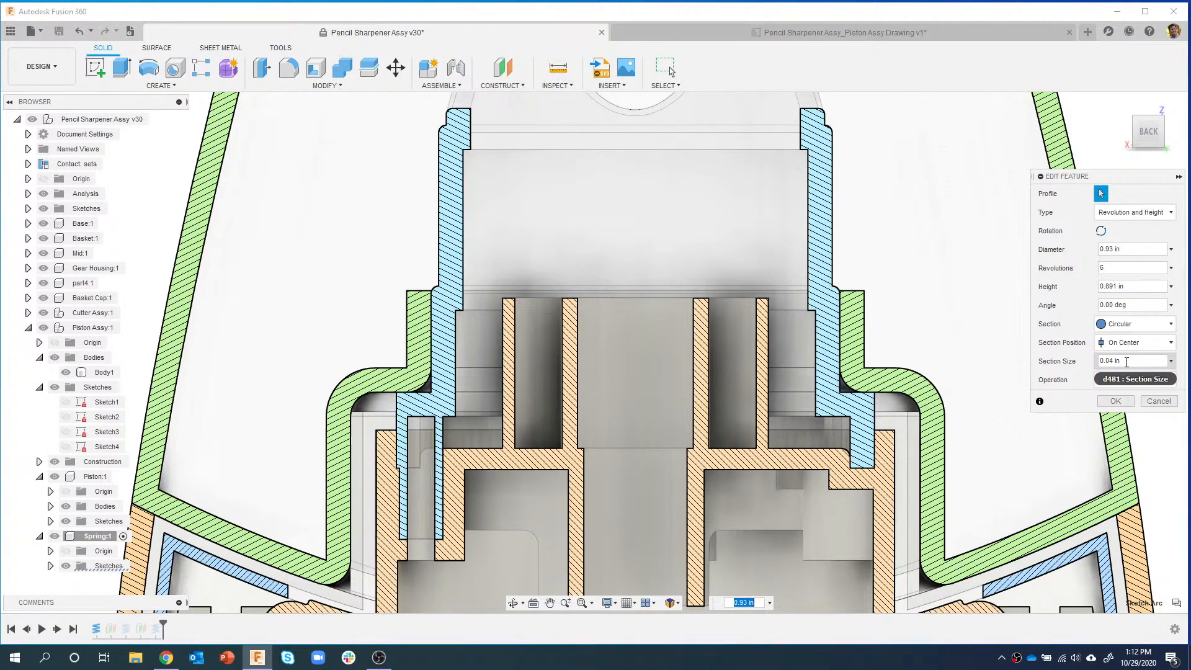
pyautogui.click(1134, 287)
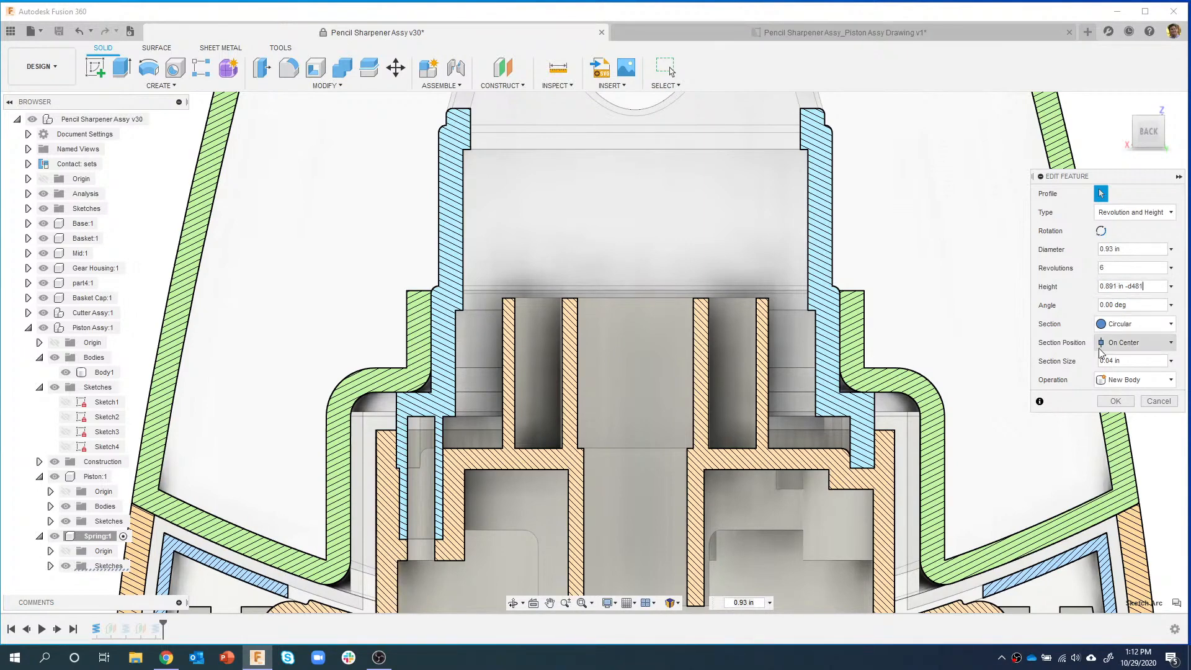
pyautogui.click(1114, 401)
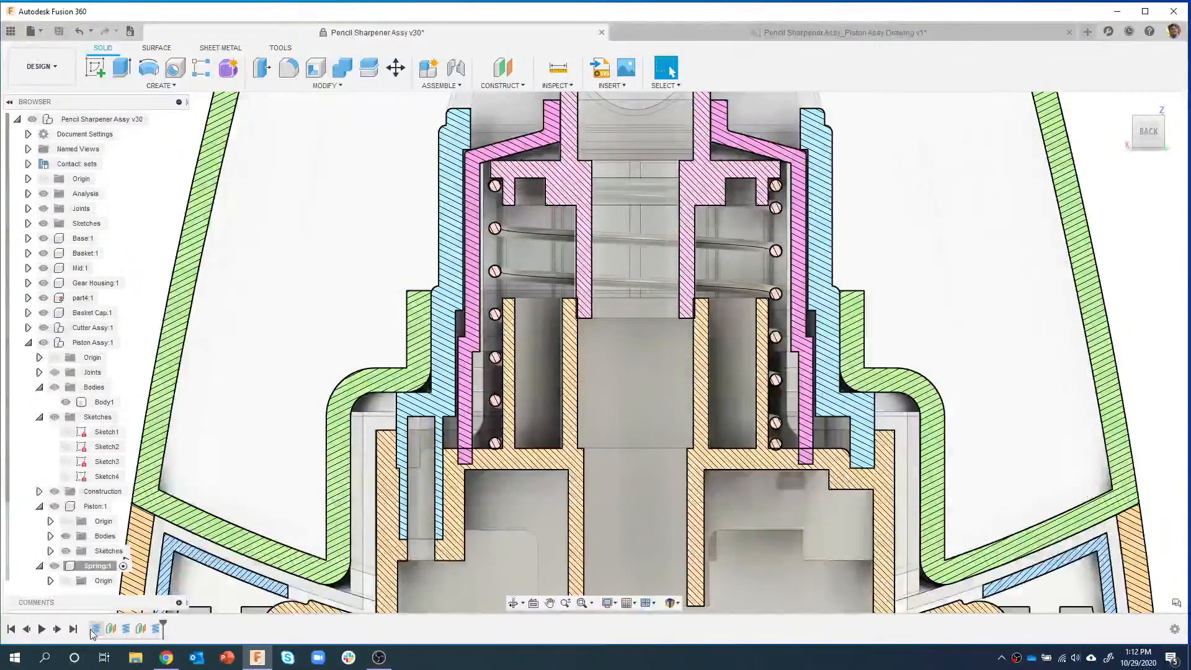
# - Try a larger section size on the spring's first coil to test the height expression, and undo the change
pyautogui.doubleClick(91, 629)
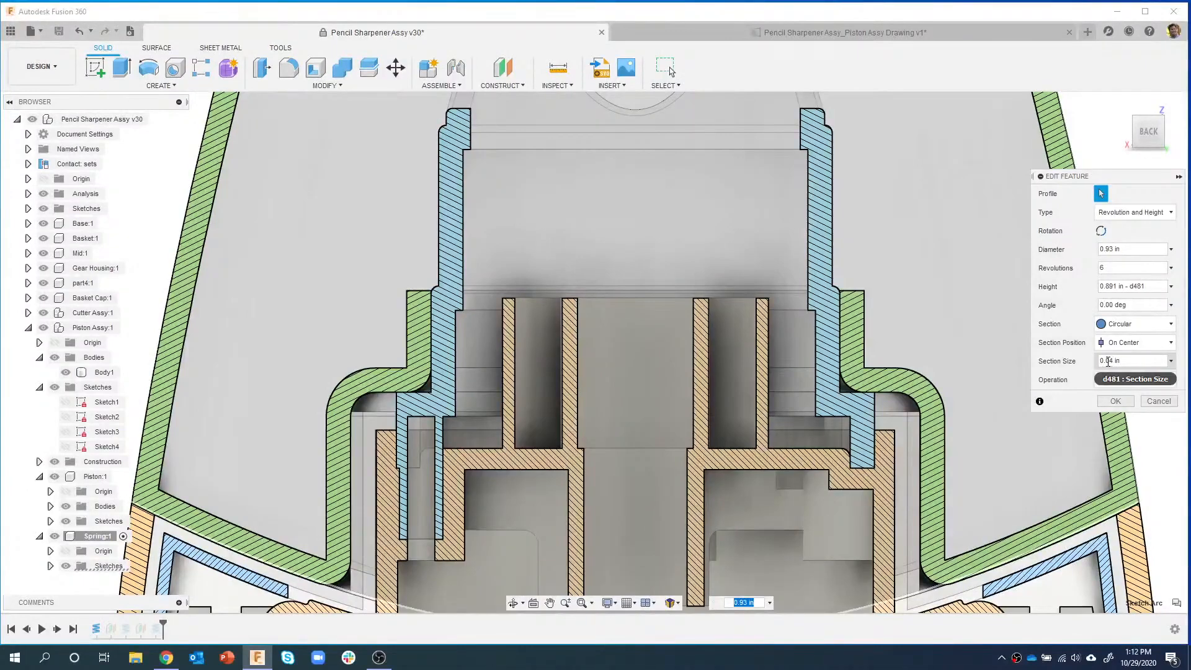
pyautogui.click(1111, 361)
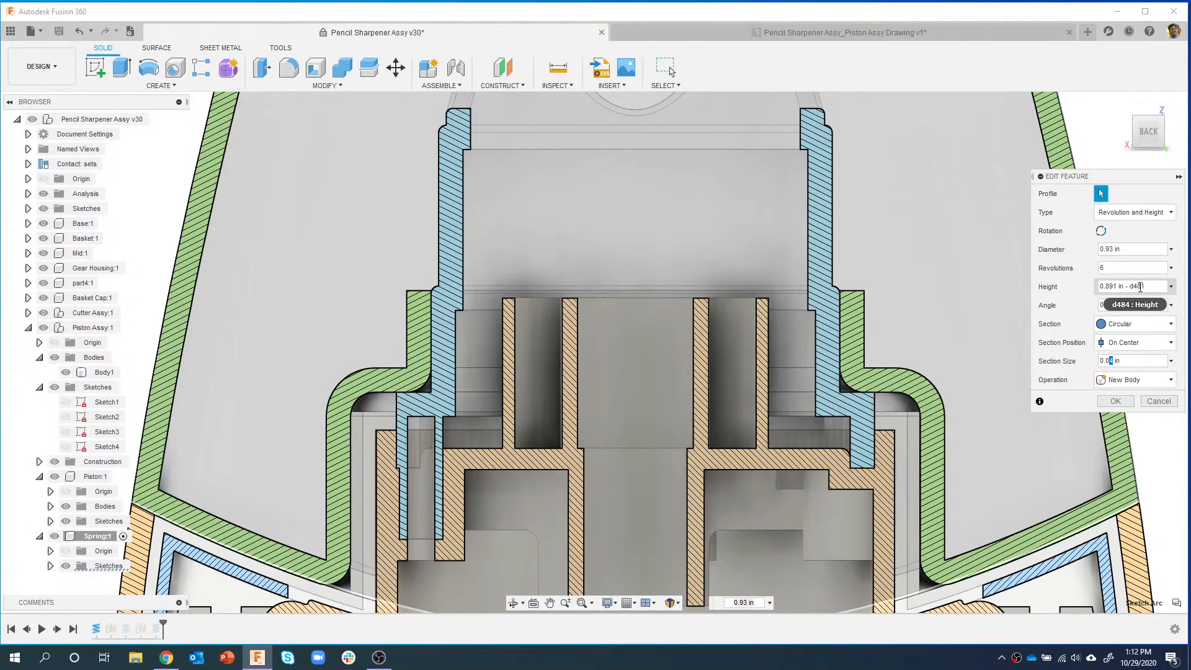
pyautogui.click(1120, 404)
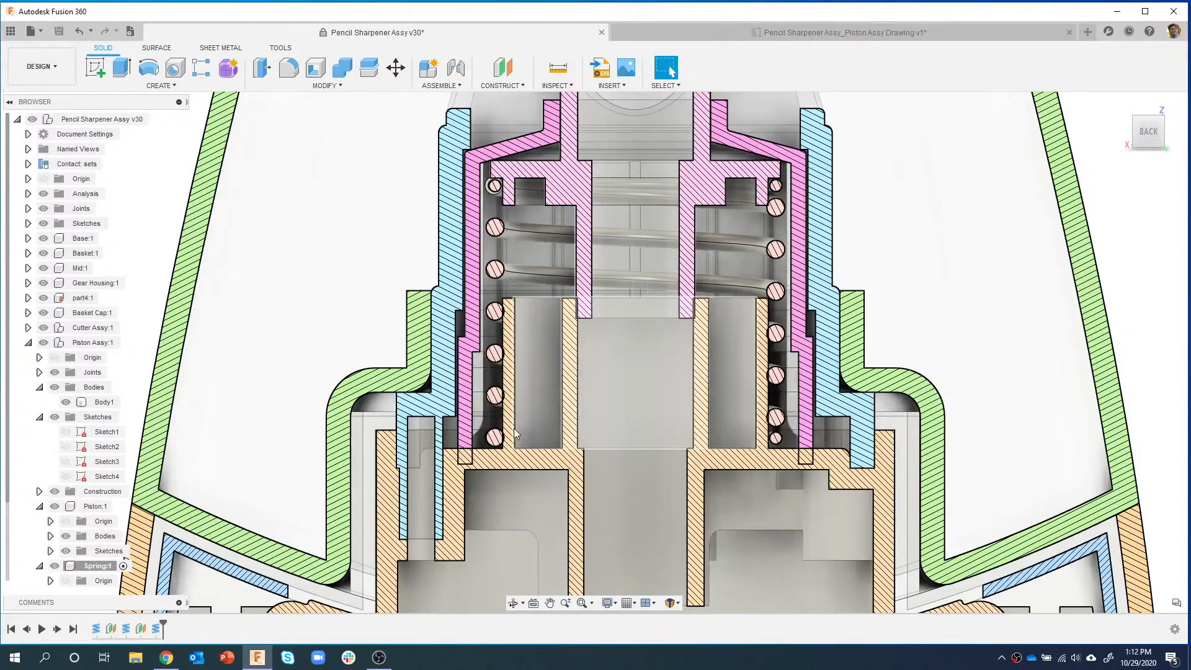
pyautogui.hotkey('ctrl', 'z')
# - Review the height expression of the spring's first coil, and examine the spring's fit within the whole sectioned sharpener assembly
pyautogui.doubleClick(97, 629)
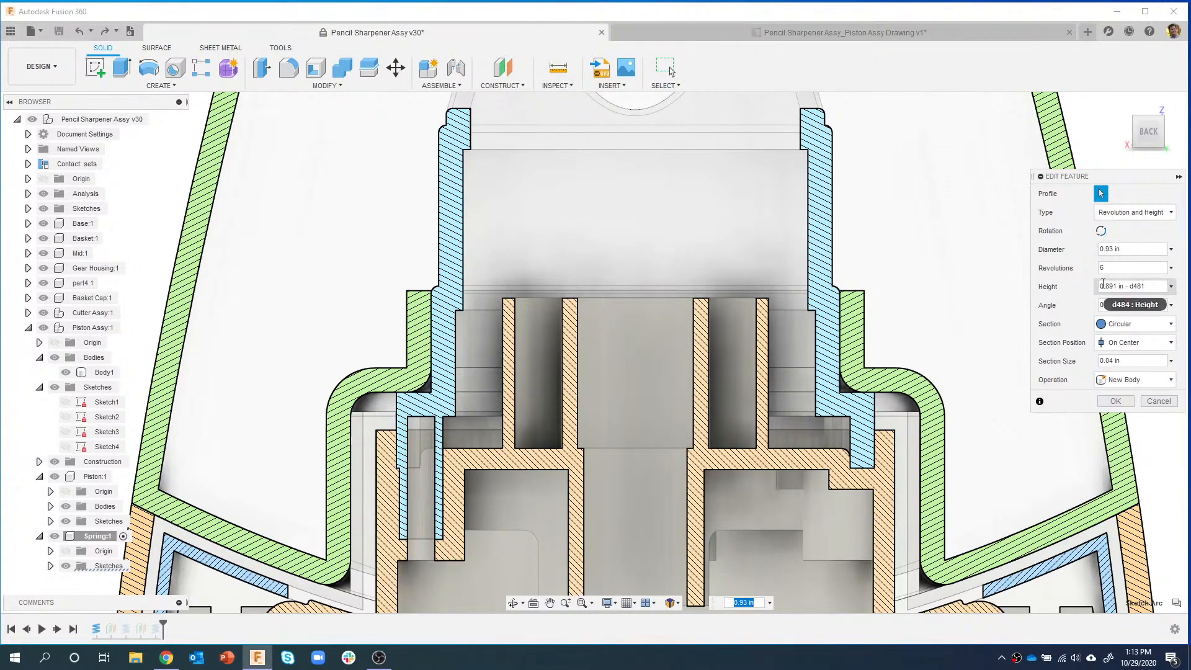
pyautogui.scroll(-3, 971, 348)
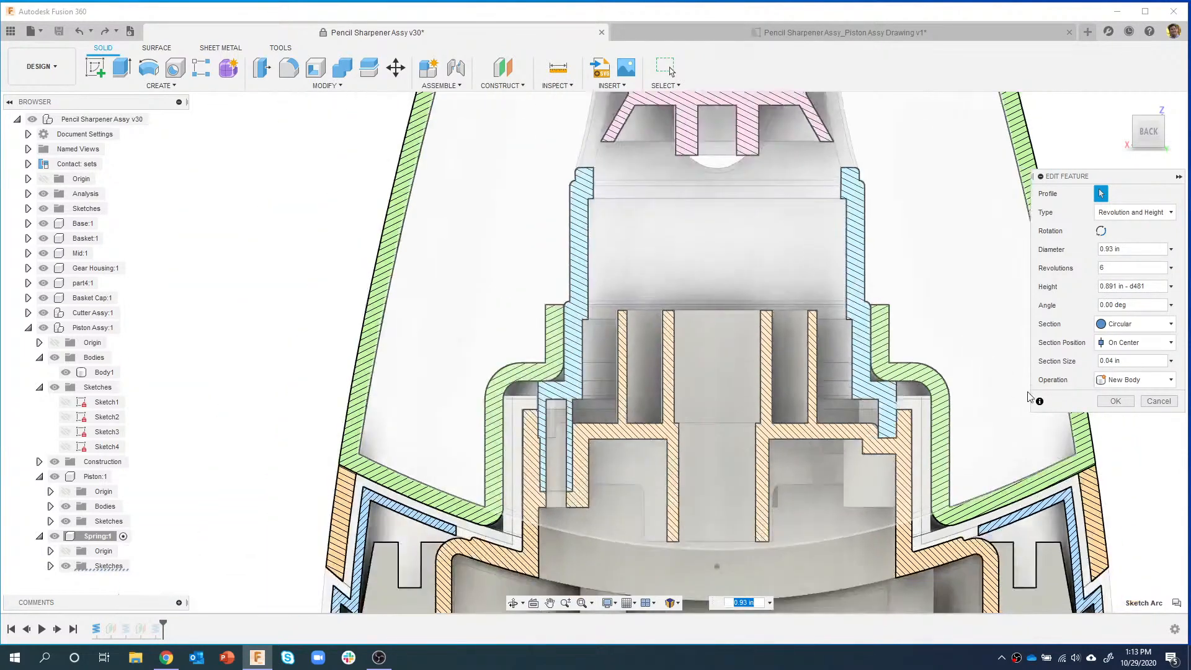
pyautogui.click(1113, 401)
pyautogui.scroll(-4, 959, 402)
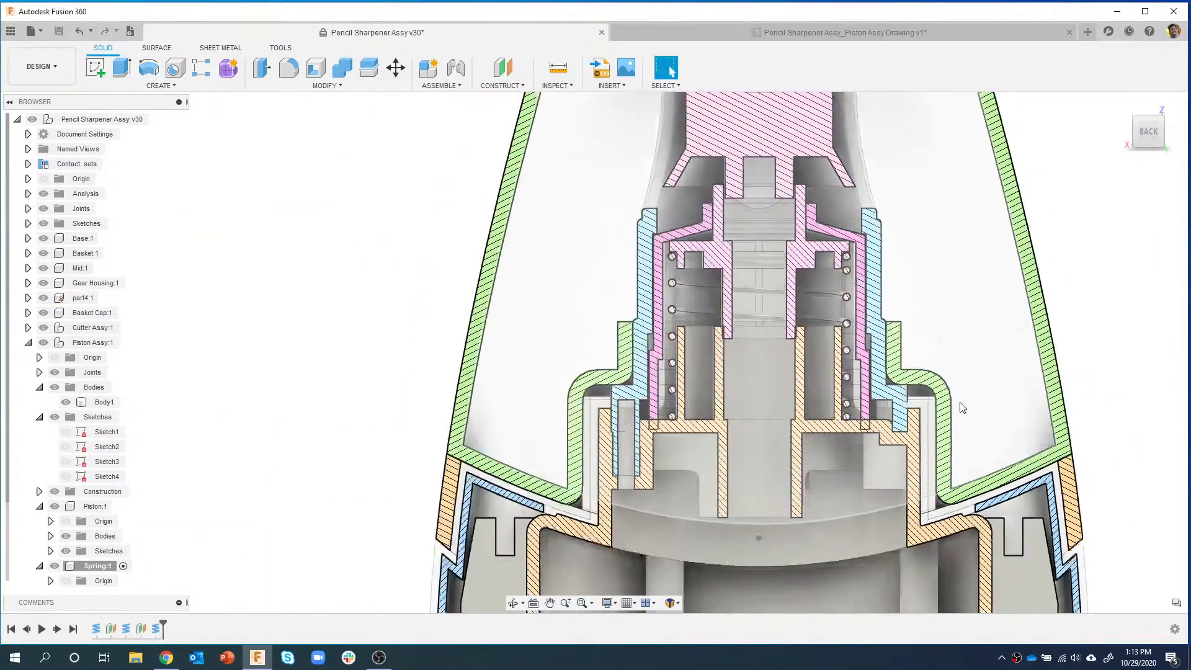
pyautogui.scroll(-2, 959, 402)
pyautogui.moveTo(1011, 312); pyautogui.dragTo(829, 261, button='middle')
pyautogui.moveTo(723, 321)
pyautogui.keyDown('shift'); pyautogui.mouseDown(button='middle')
pyautogui.moveTo(783, 324)
pyautogui.moveTo(720, 320)
pyautogui.mouseUp(button='middle'); pyautogui.keyUp('shift')
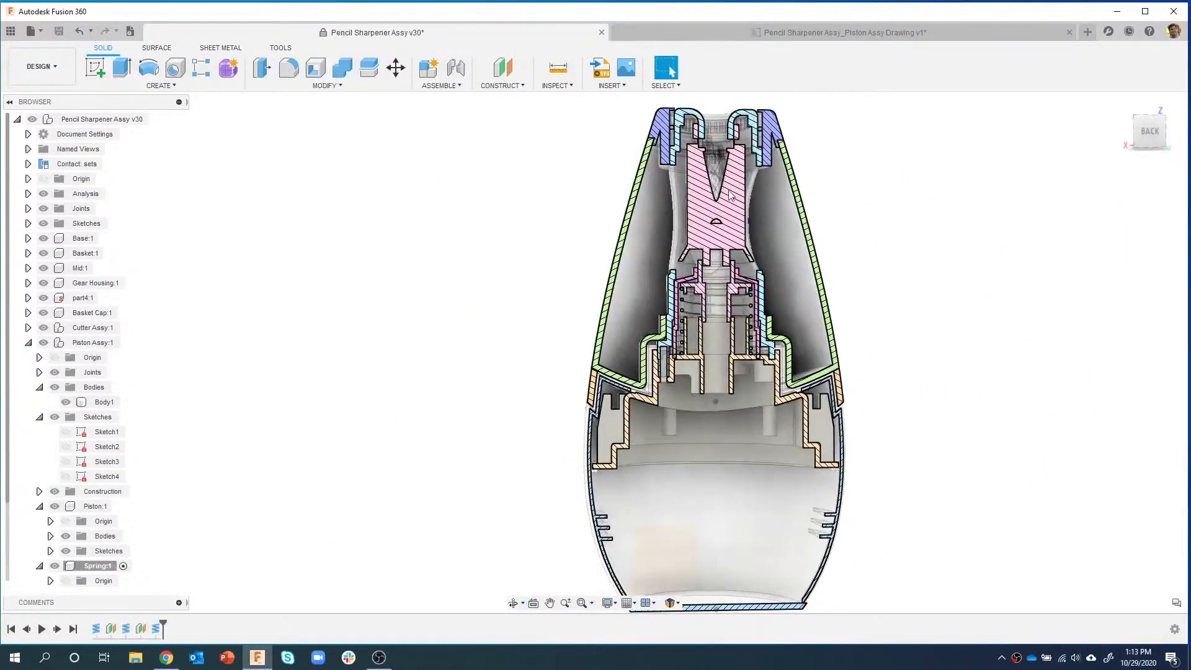
pyautogui.moveTo(696, 473)
pyautogui.keyDown('shift'); pyautogui.mouseDown(button='middle')
pyautogui.moveTo(819, 410)
pyautogui.moveTo(864, 411)
pyautogui.moveTo(713, 400)
pyautogui.mouseUp(button='middle'); pyautogui.keyUp('shift')
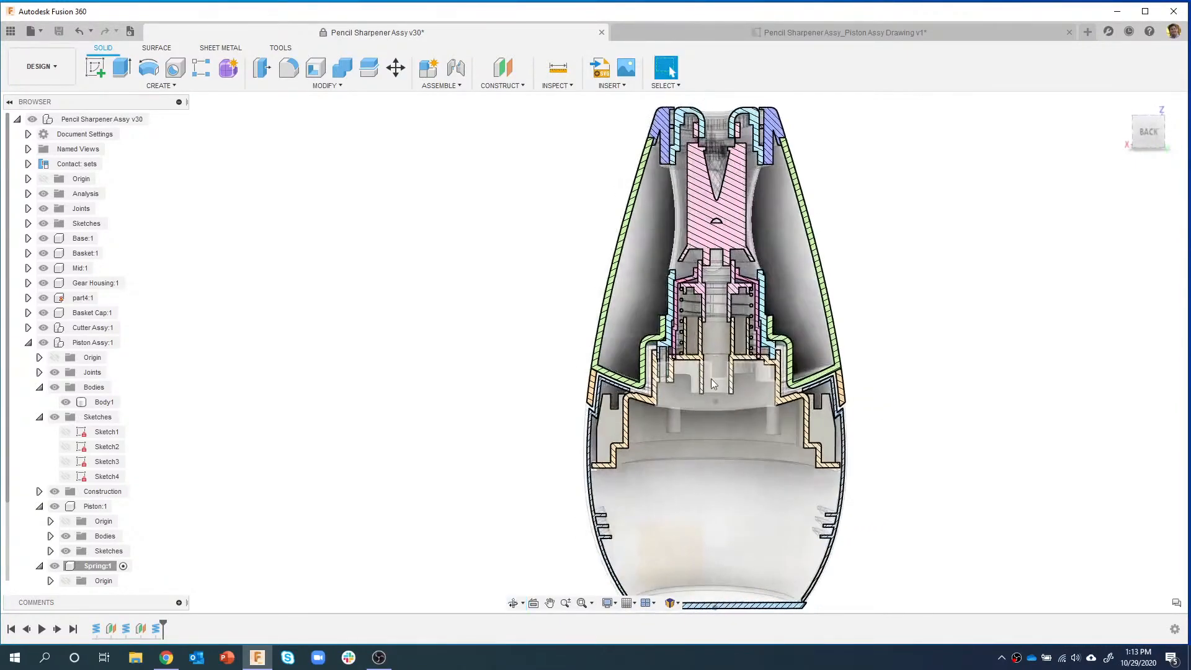